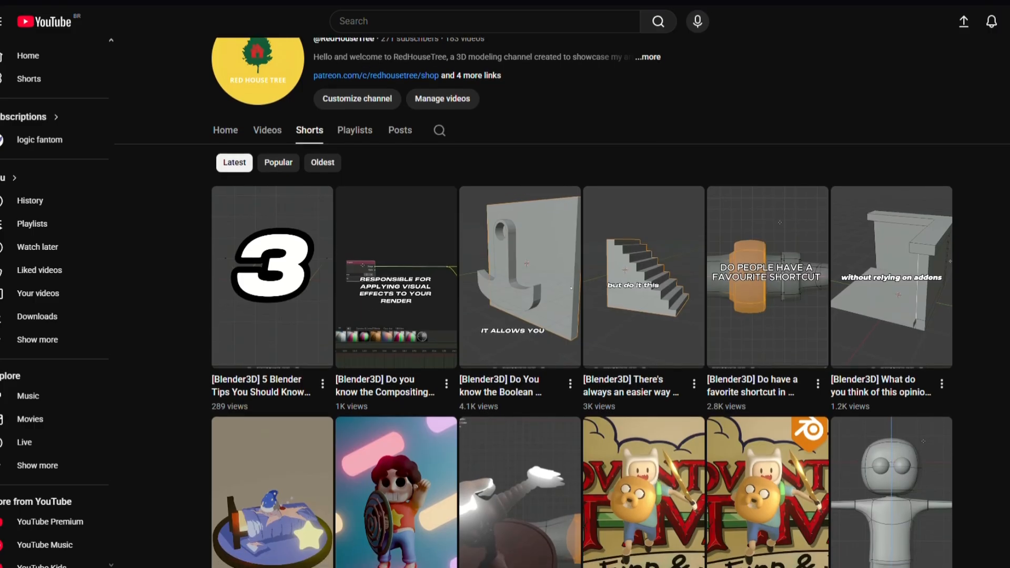
Look through the latest Shorts on the RedHouseTree channel page
scroll(579, 315, "down", 2)
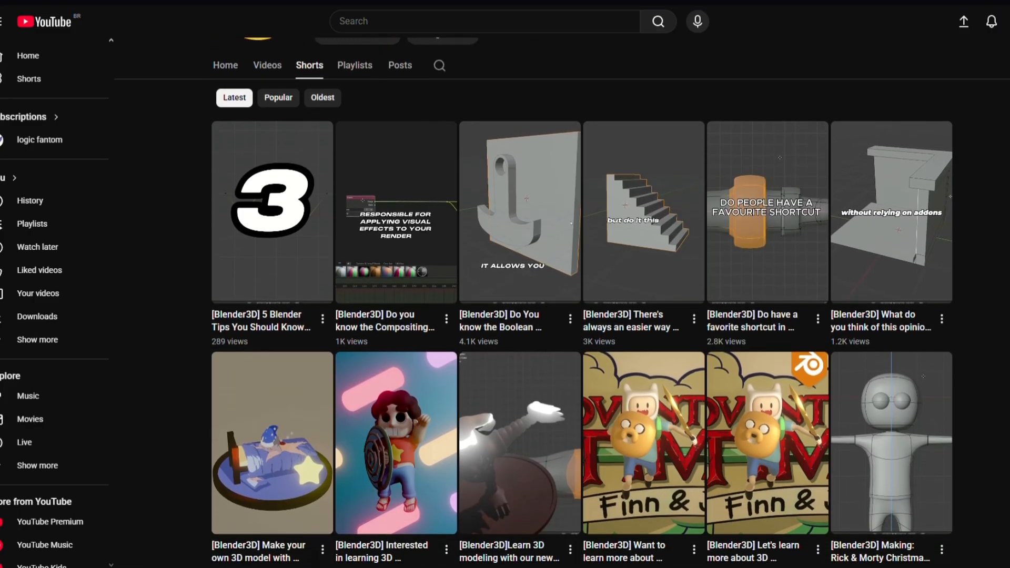
scroll(579, 316, "down", 2)
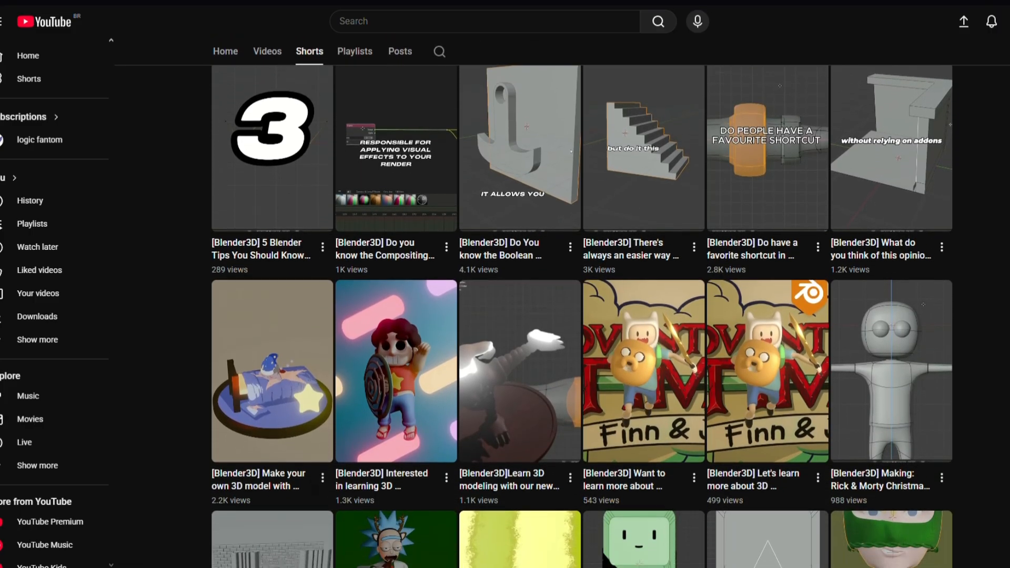
scroll(578, 316, "down", 2)
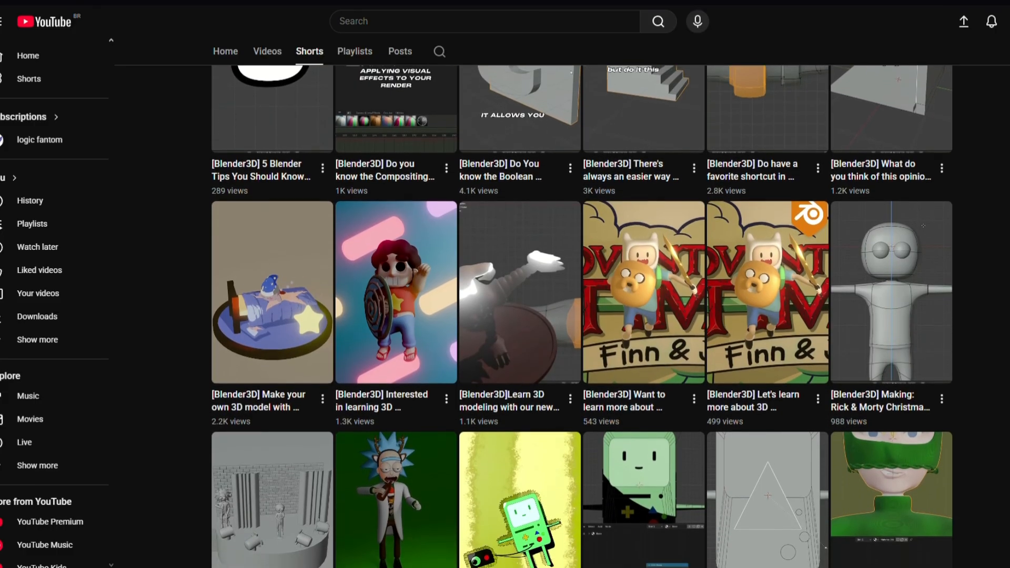
scroll(579, 316, "down", 1)
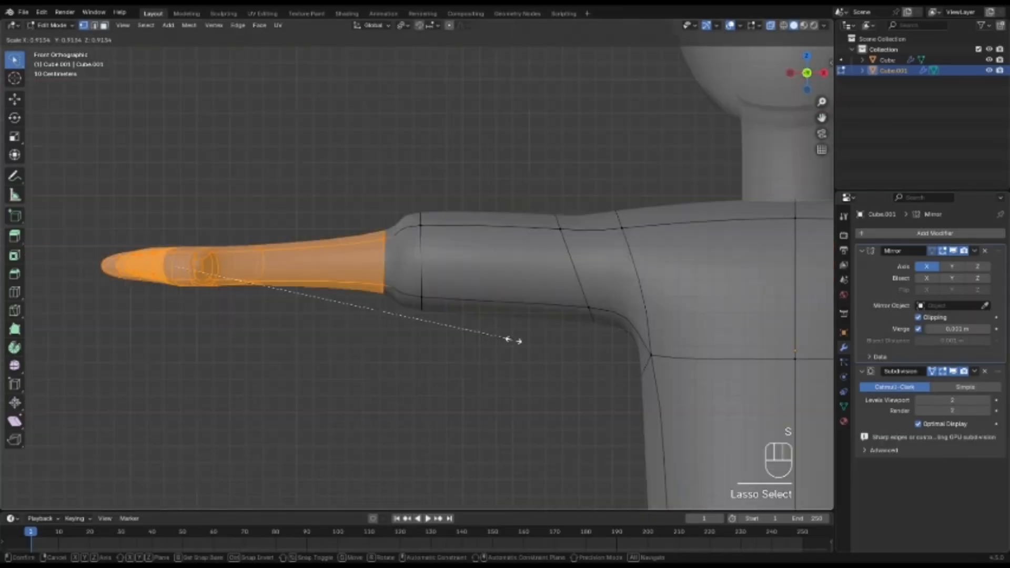
Move the selected hand and wrist geometry beyond the sleeve along the X axis
key("g")
key("x")
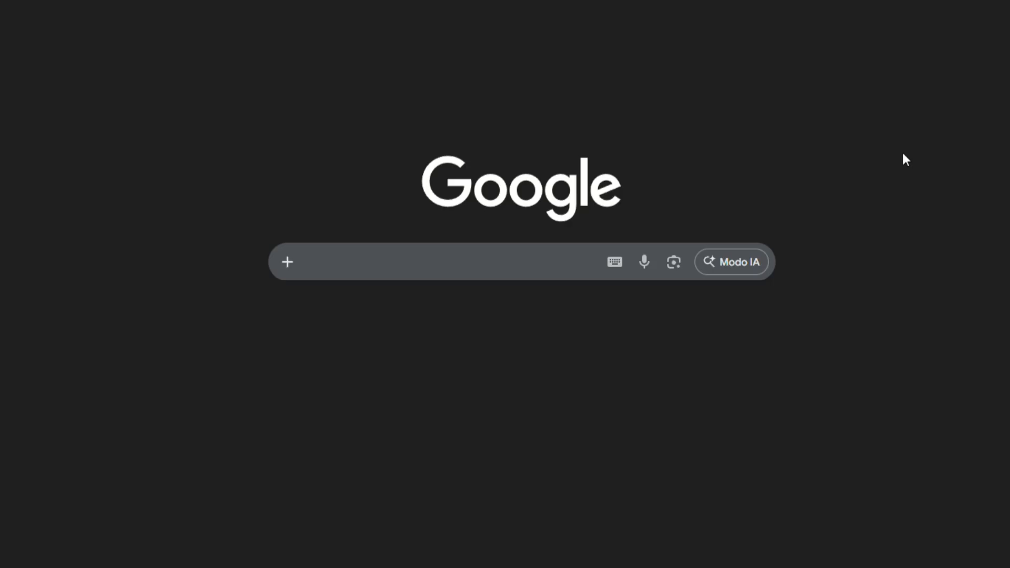
Search Google for "main 3d modeling tools"
type("main 3d modeling tools")
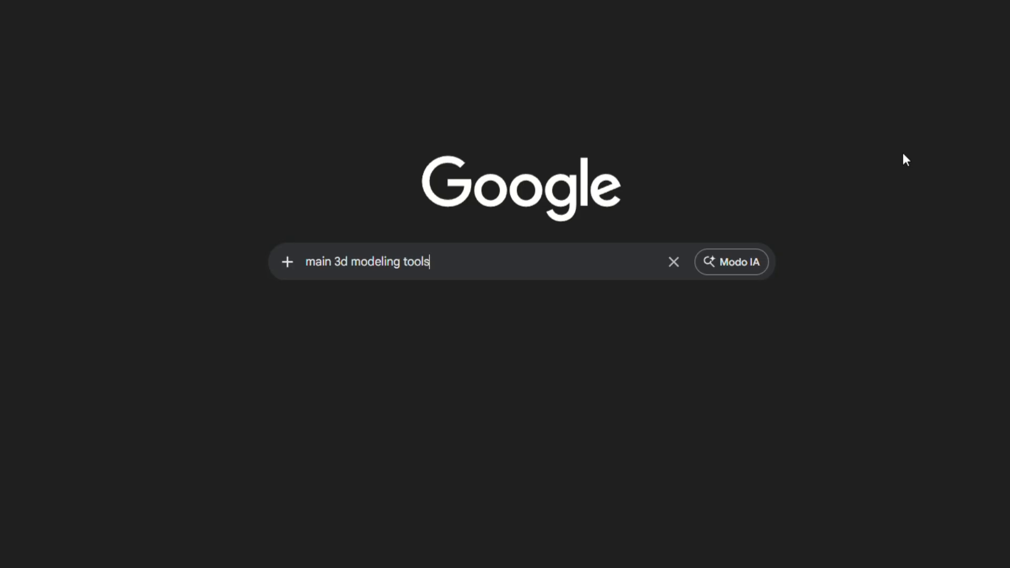
key("Return")
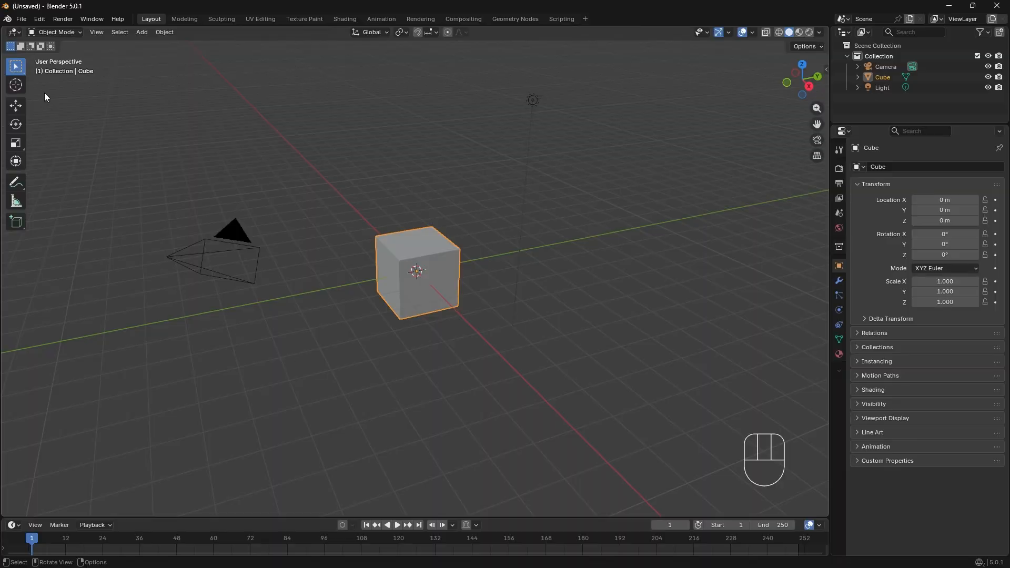
Open the Preferences and look through the installed and available extensions
left_click(42, 21)
left_click(59, 154)
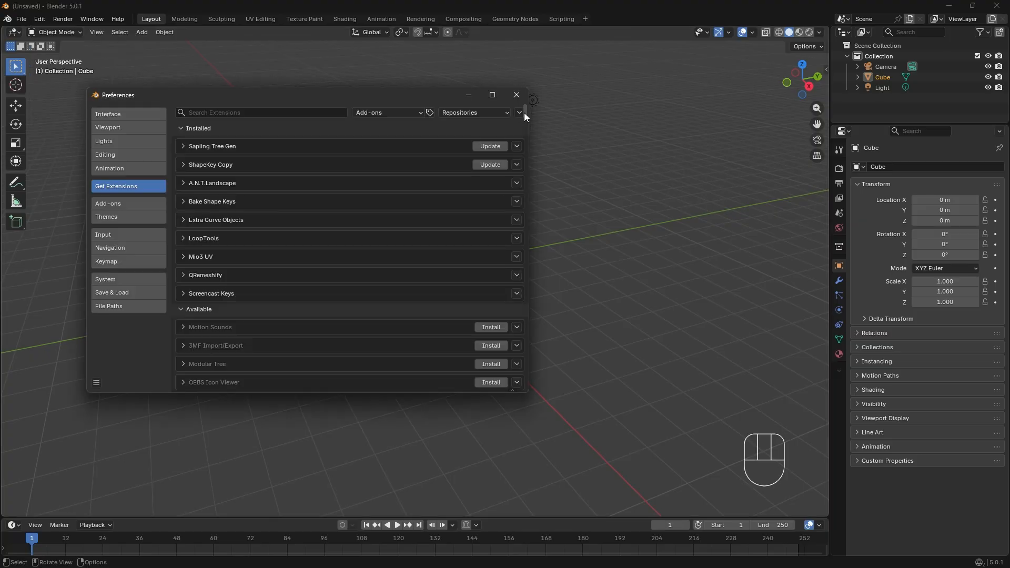
left_click_drag(523, 116, 524, 156)
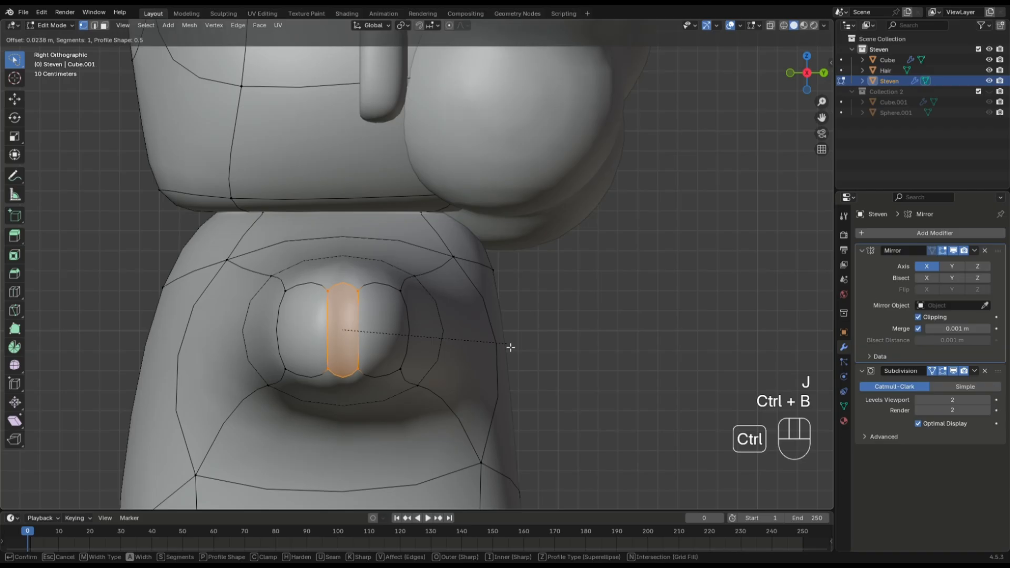
Bevel the selected middle edge at the end of the arm stub and adjust the bevel width
left_click(521, 354)
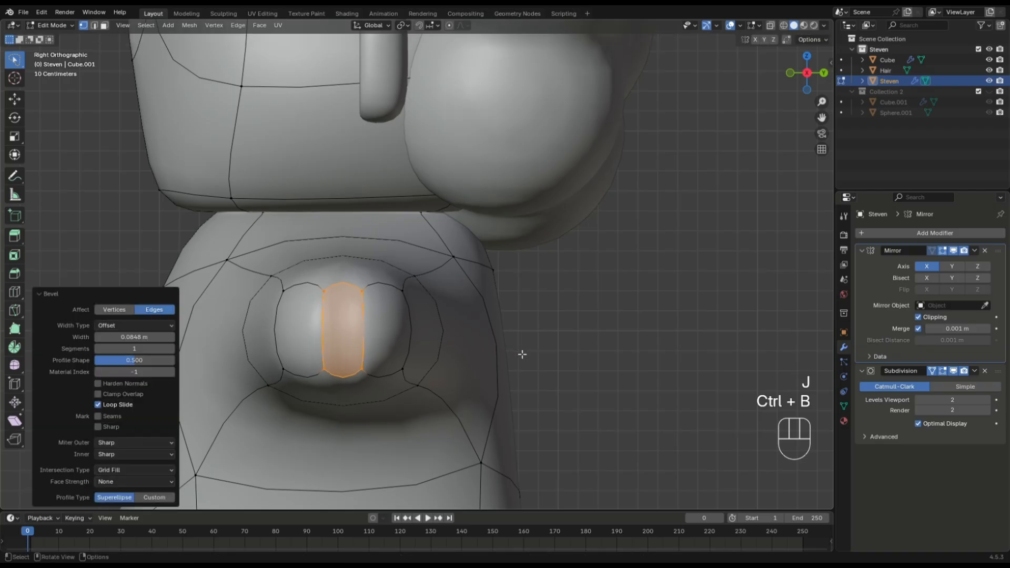
middle_click_drag(522, 354, 457, 315)
left_click_drag(168, 339, 169, 340)
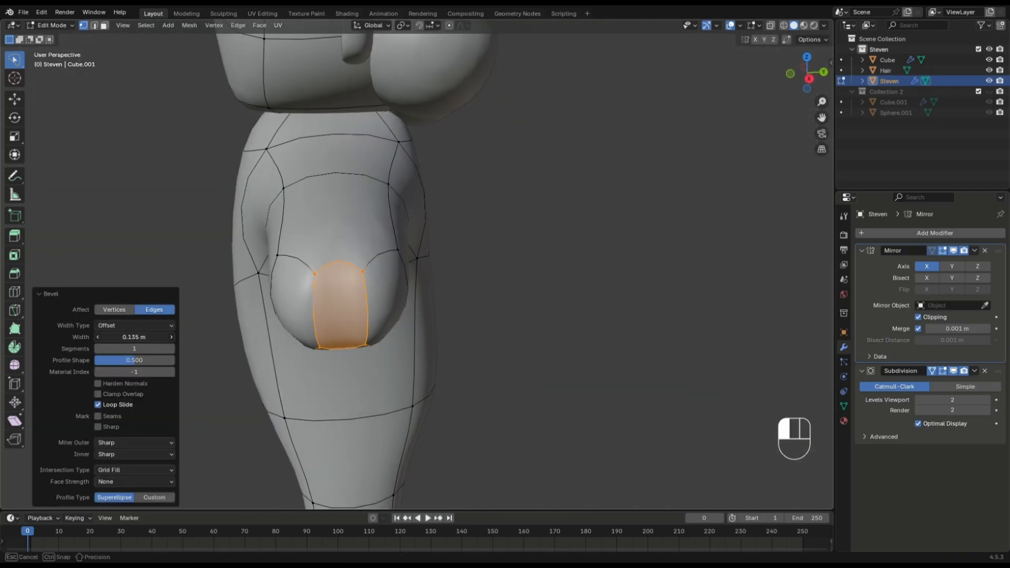
left_click(171, 347)
middle_click_drag(402, 344, 413, 333)
left_click_drag(153, 341, 159, 341)
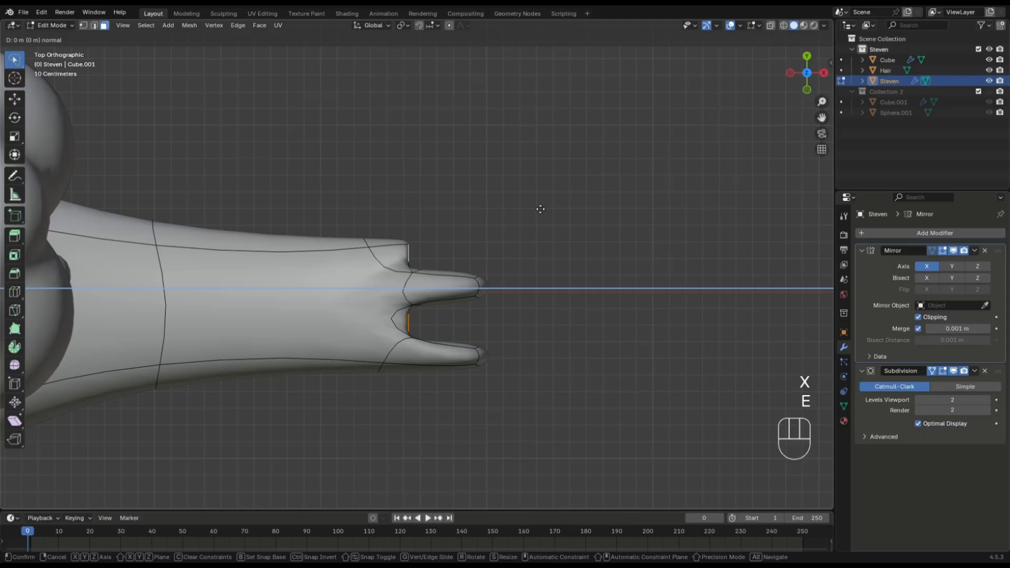
Extrude the missing fingers from the end of the hand and adjust the fingertips along the Y and X axes
key("e")
left_click(516, 286)
key("g")
key("y")
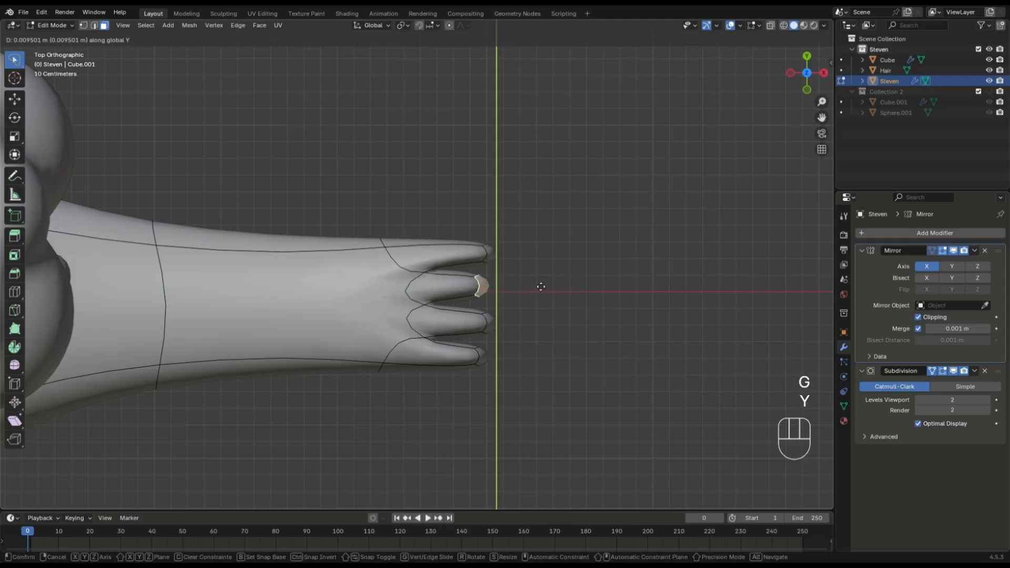
left_click(541, 287)
left_click(480, 318)
key("g")
key("x")
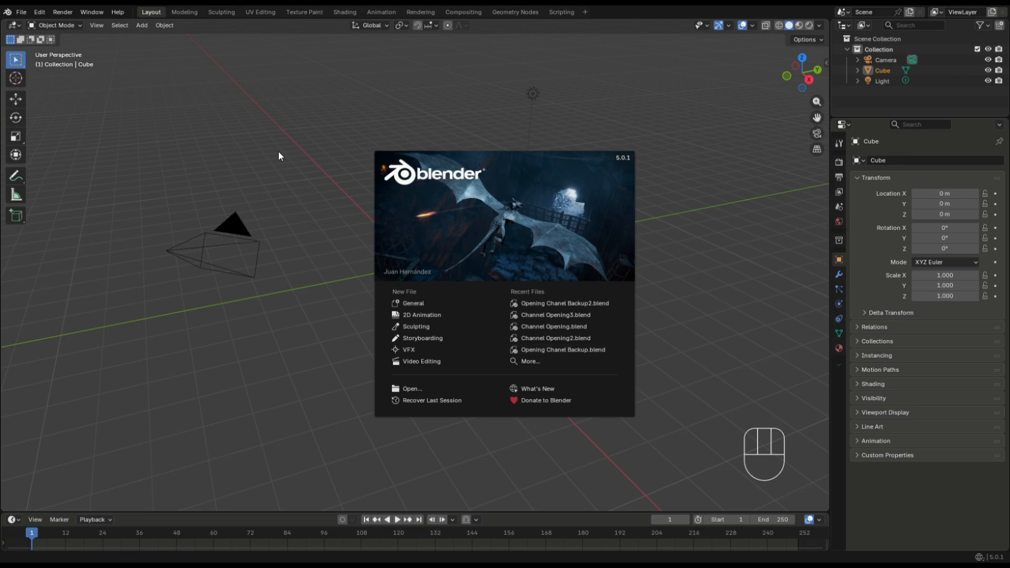
Dismiss the splash screen, delete the default camera, cube and light, and switch to the right view
key("Escape")
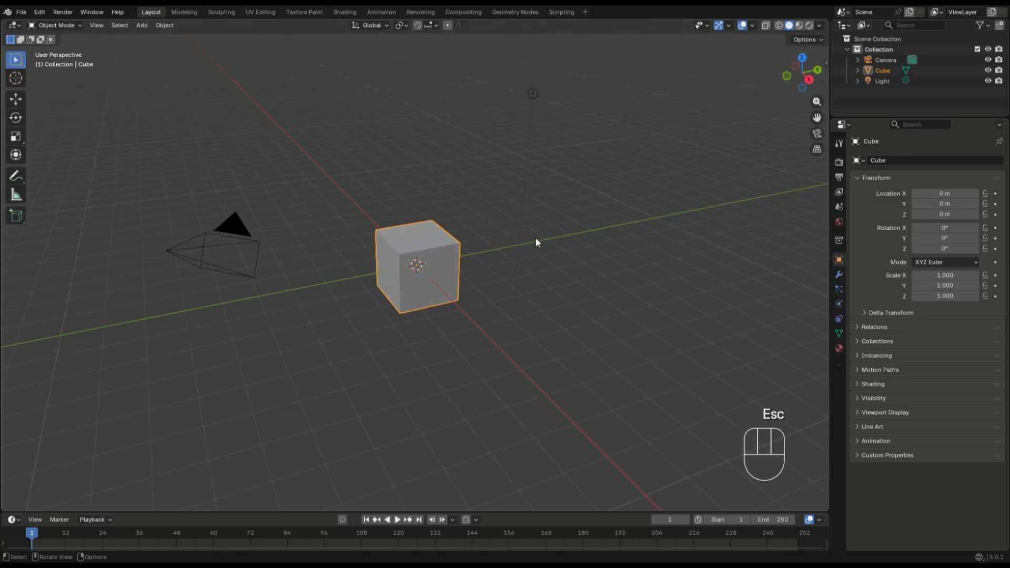
middle_click_drag(537, 241, 471, 208)
key("a")
key("x")
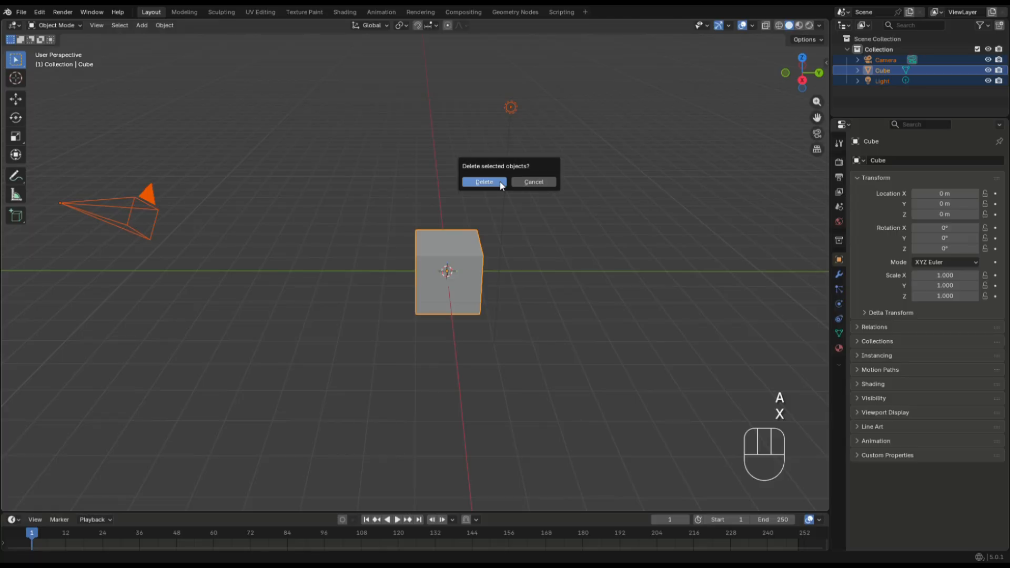
left_click(499, 182)
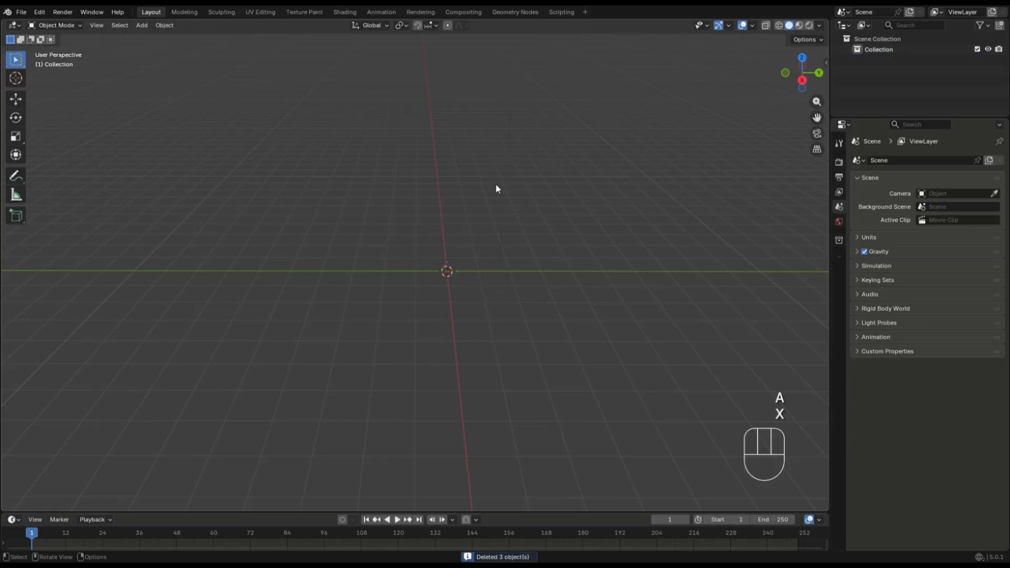
left_click(798, 83)
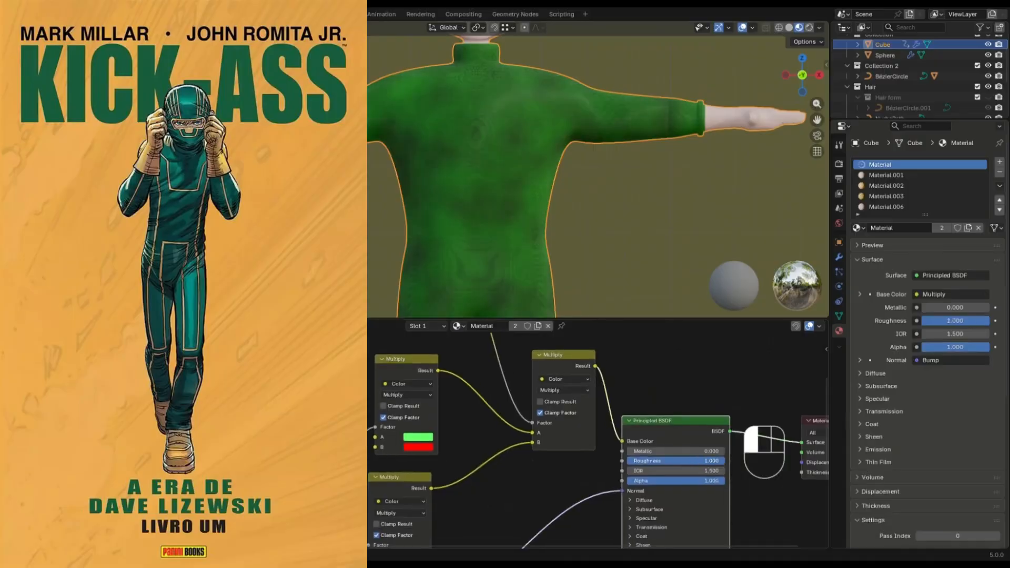
Rearrange the Multiply nodes in the green suit's material node tree
left_click_drag(563, 355, 540, 354)
middle_click_drag(481, 479, 510, 422)
left_click(454, 497)
left_click_drag(509, 370, 509, 373)
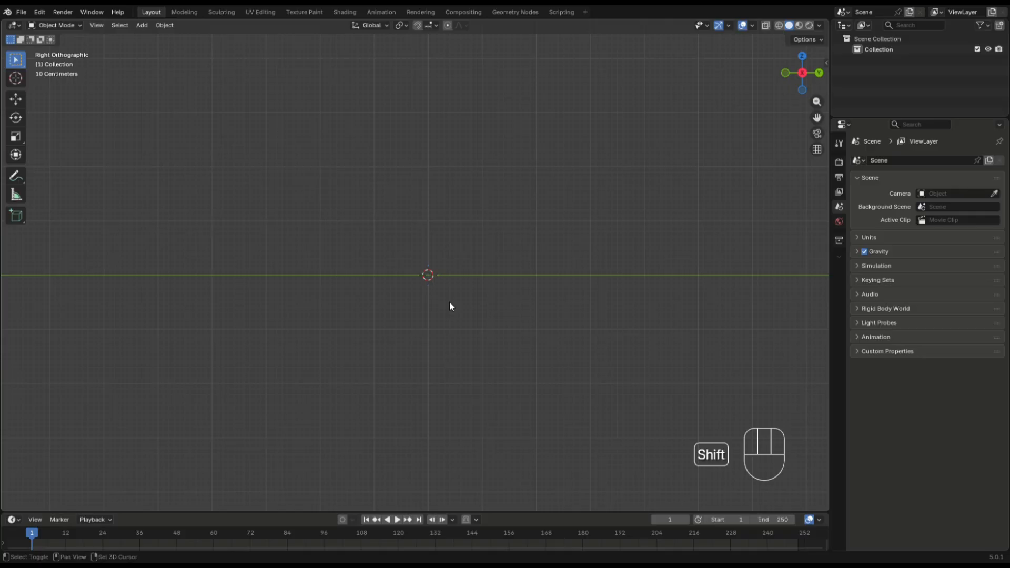
Add a cube mesh at the origin of the empty scene
key("shift+a")
mouse_move(450, 315)
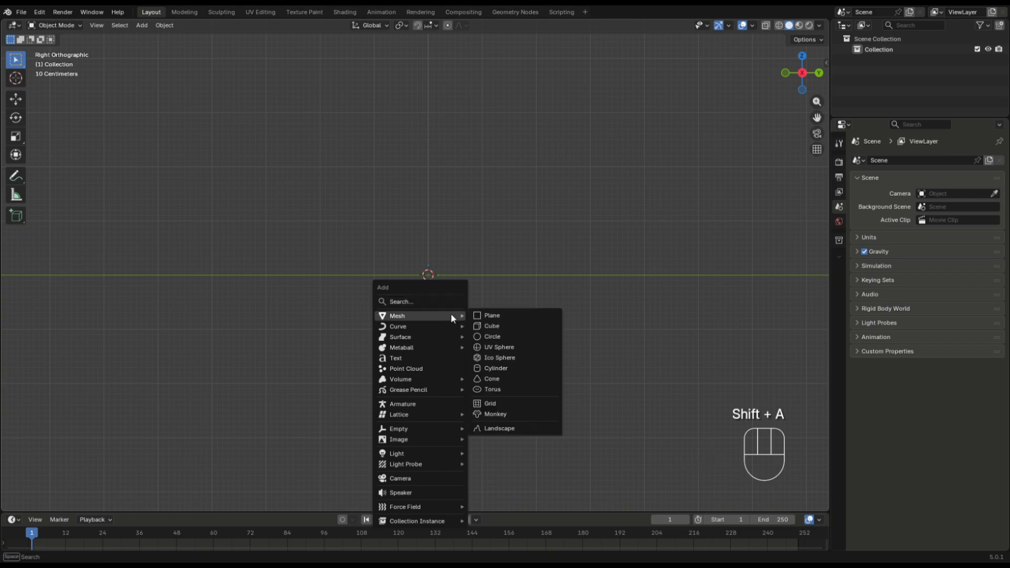
left_click(492, 327)
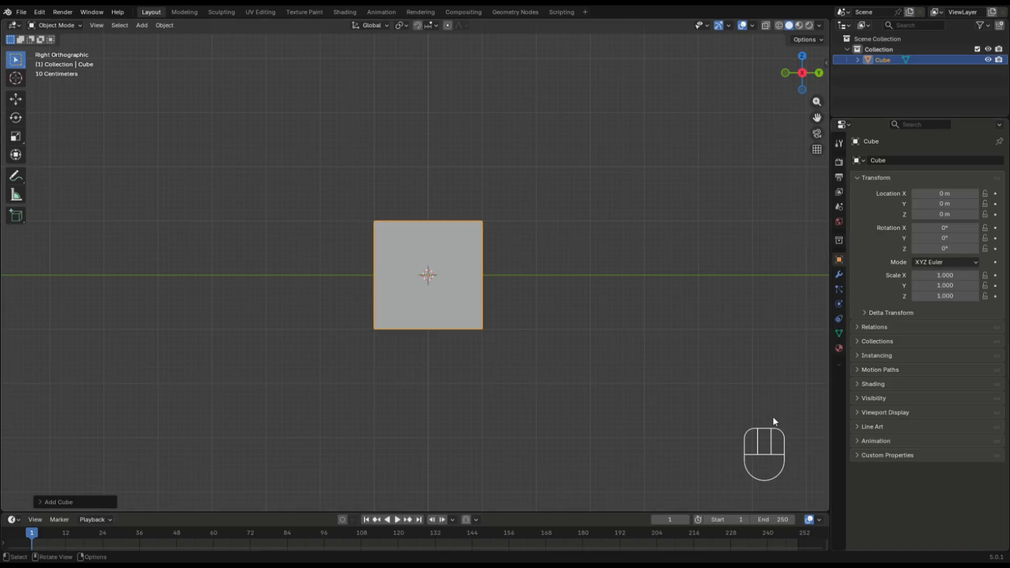
middle_click_drag(454, 245, 326, 310)
scroll(326, 311, "up", 5)
scroll(327, 309, "down", 5)
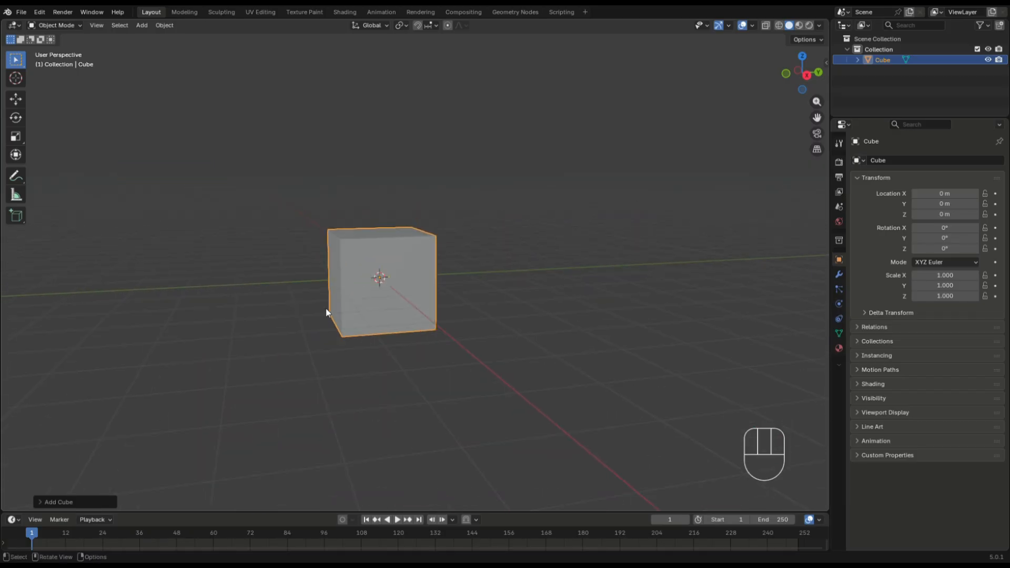
Duplicate the cube and place the copy about 4.5 m away along the Y axis
key("shift+d")
key("x")
key("y")
left_click(724, 291)
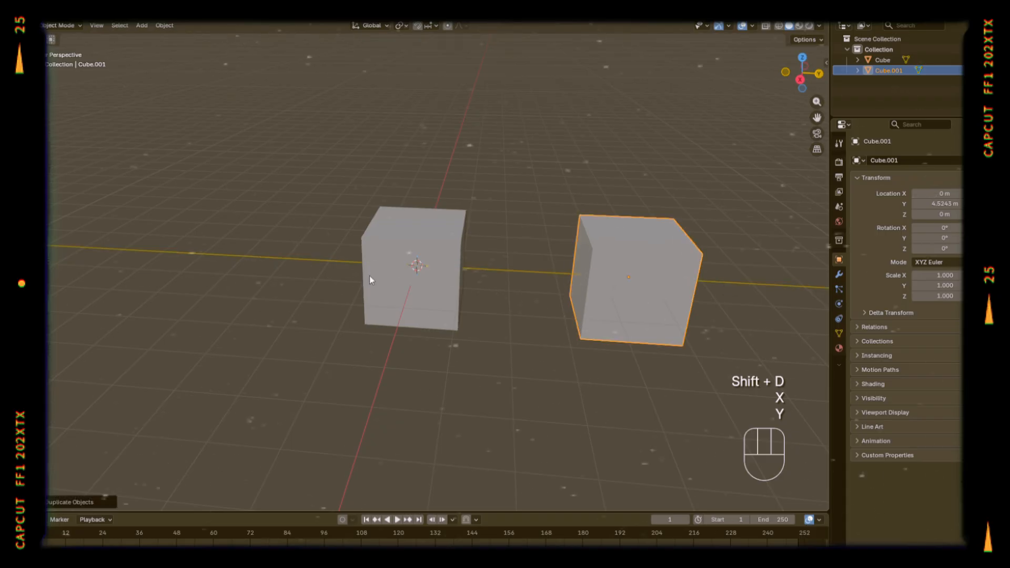
Examine the two cubes from several angles and distances
left_click(381, 267)
middle_click_drag(324, 273, 400, 271)
left_click(584, 281)
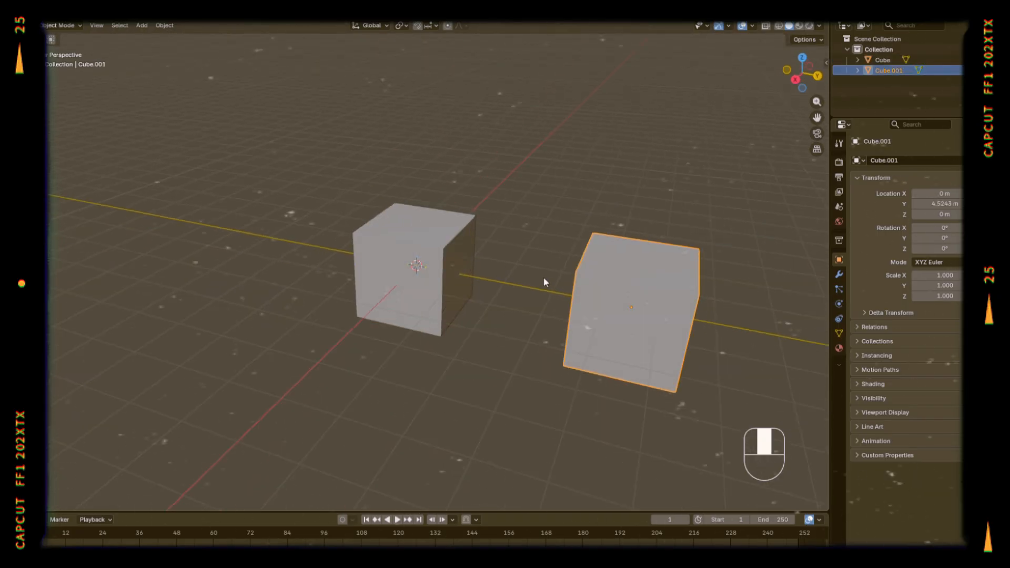
middle_click_drag(544, 276, 566, 289)
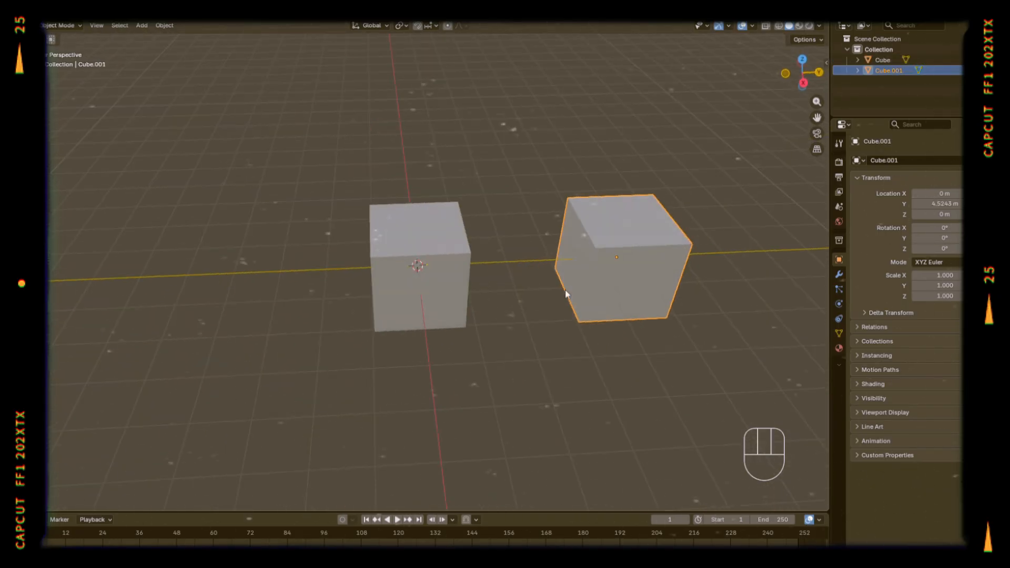
middle_click_drag(692, 281, 457, 263, "shift")
middle_click(554, 247, "alt")
scroll(539, 250, "up", 2)
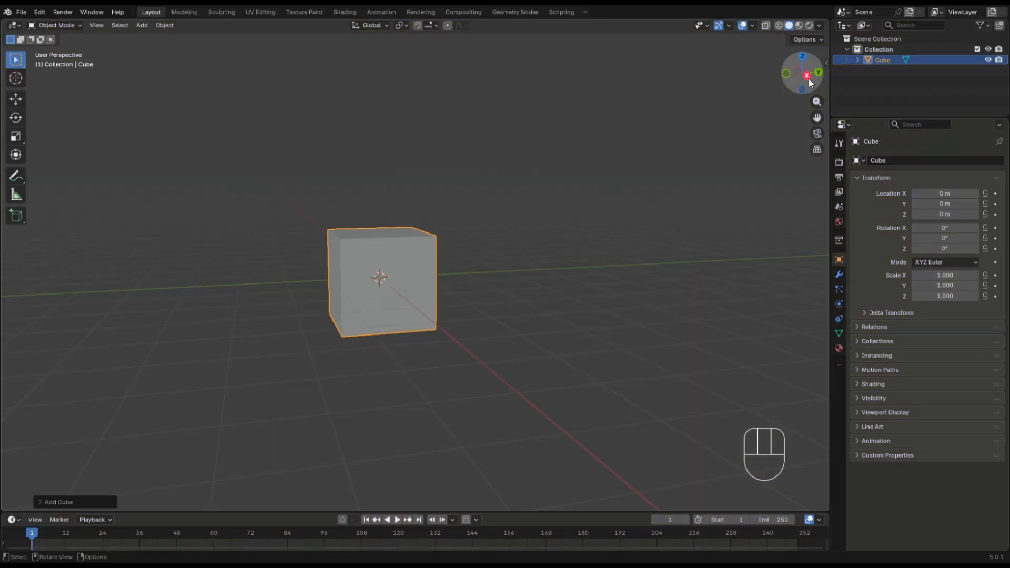
Switch to the right view and put the cube in Edit Mode with all its geometry selected
key("KP_3")
key("Tab")
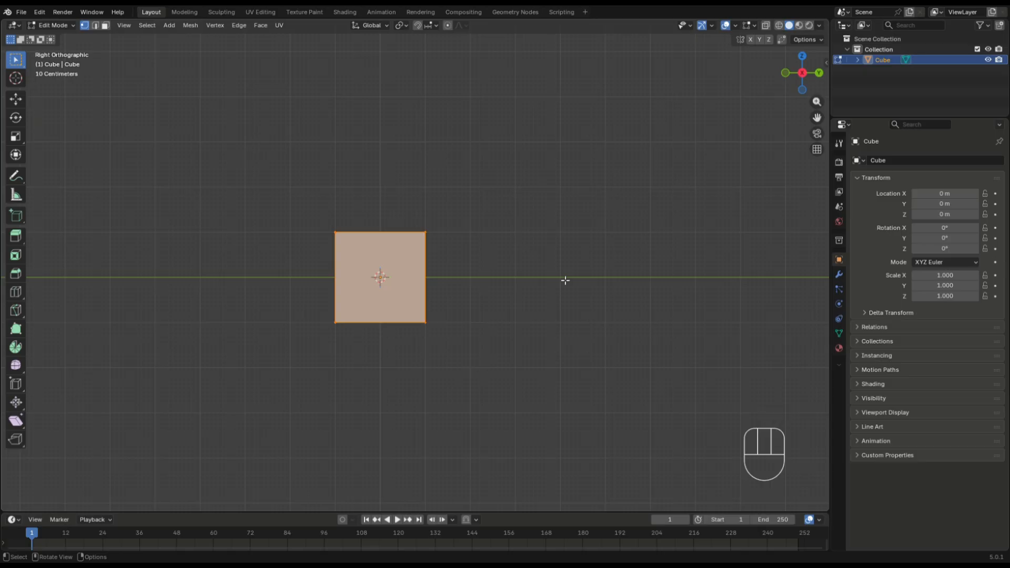
left_click(564, 280)
key("a")
Try the Move, Rotate and Scale transforms on the cube's whole geometry, and undo the changes
key("g")
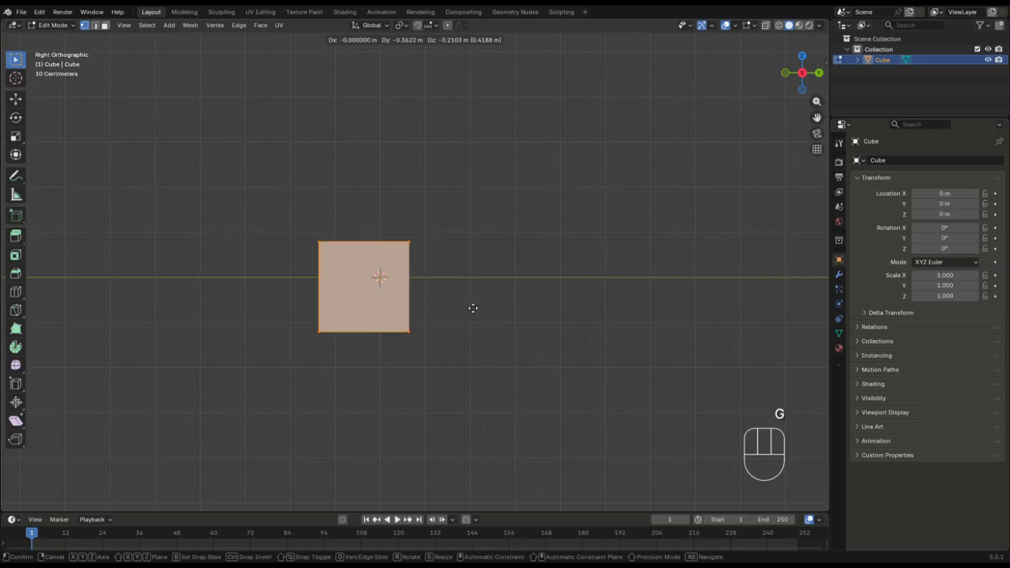
left_click(489, 290)
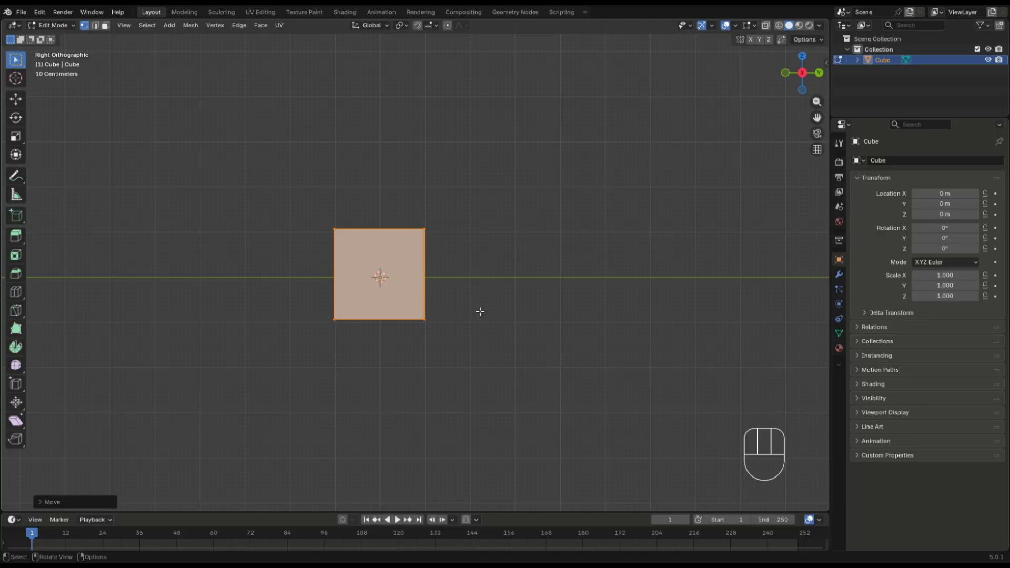
key("r")
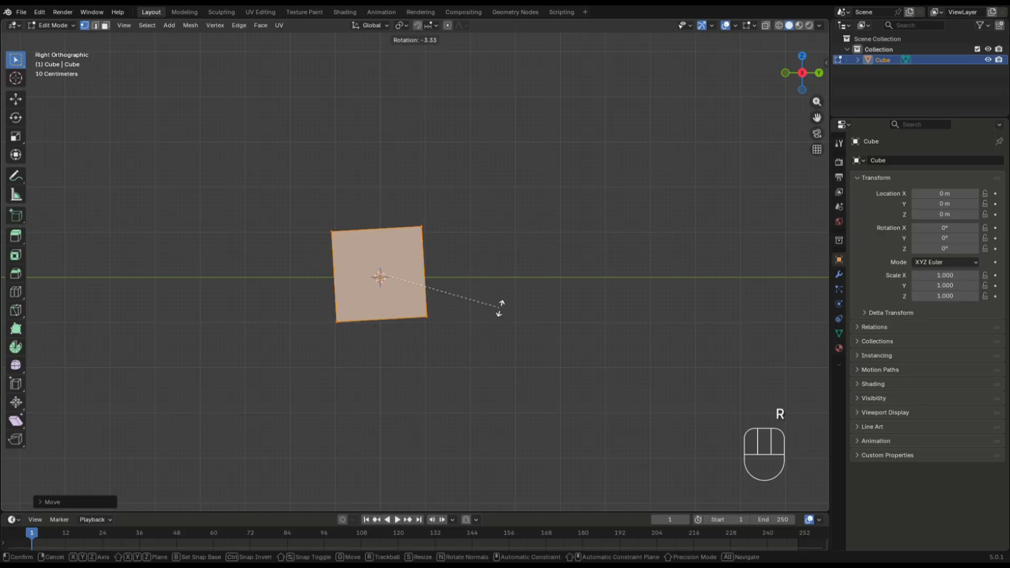
left_click(502, 312)
key("s")
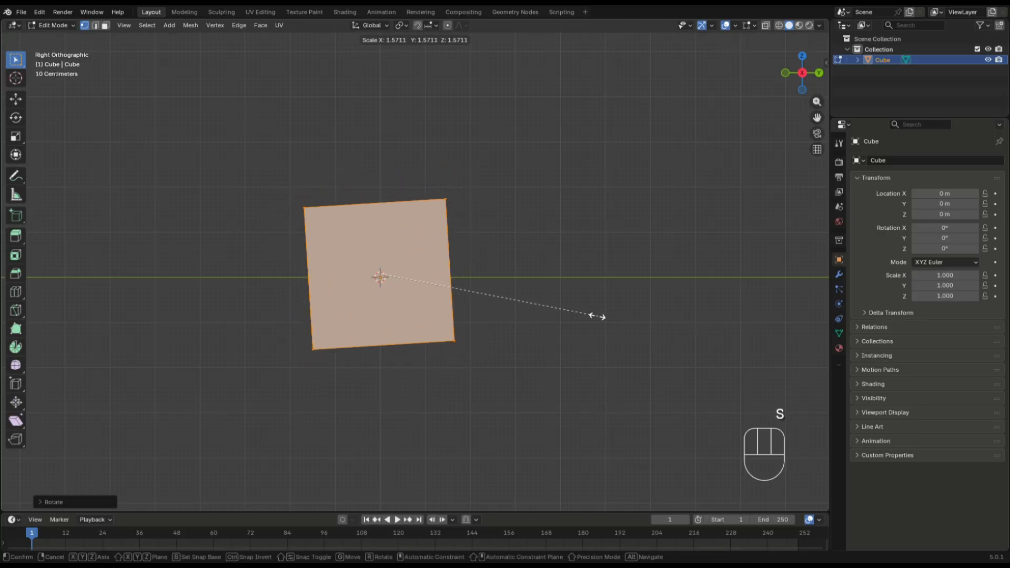
key("Escape")
key("ctrl+z")
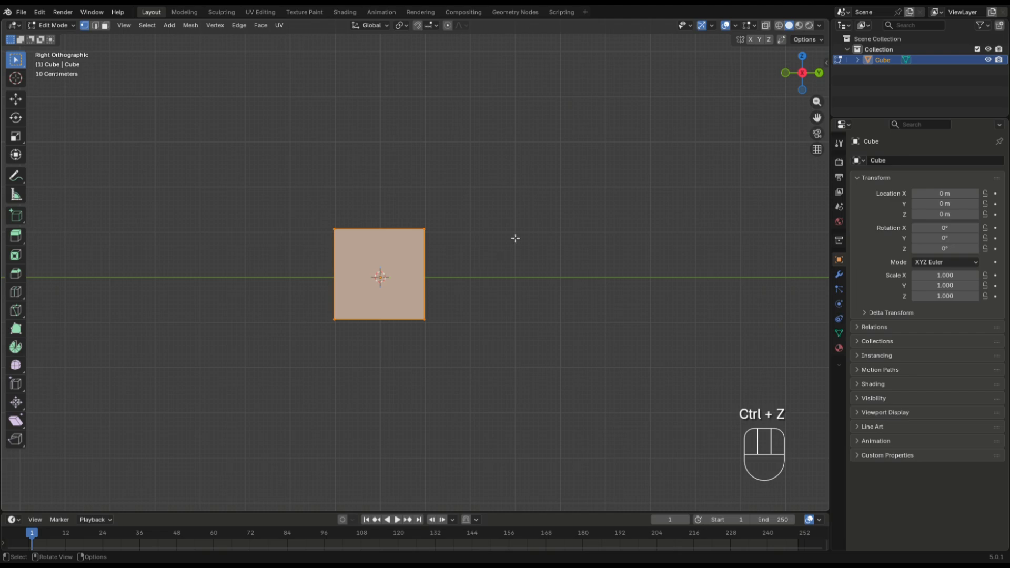
key("ctrl+z")
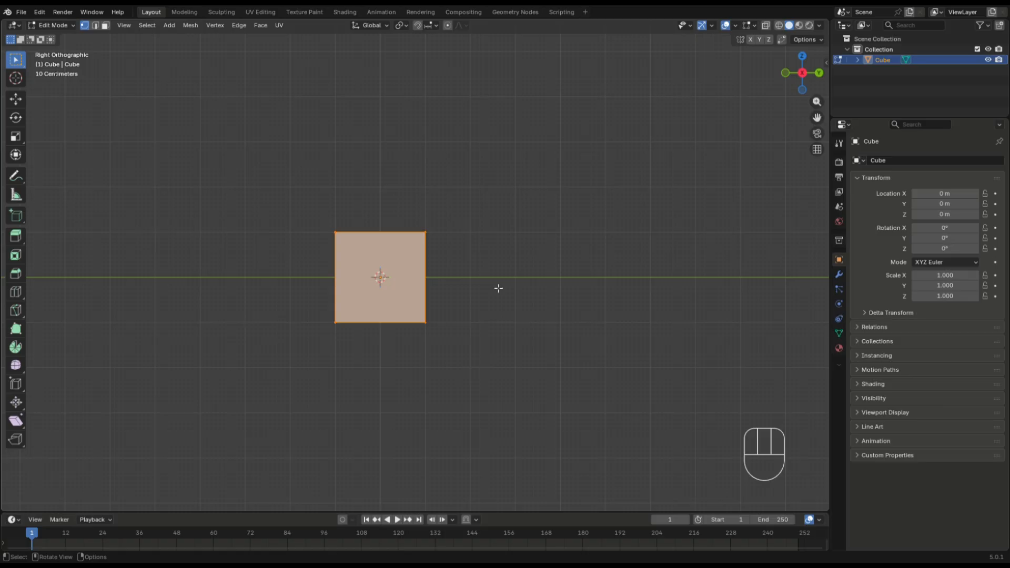
Scale the cube's geometry down along the Z axis into a flat slab about 0.26 m thick
middle_click_drag(412, 210, 452, 237, "shift")
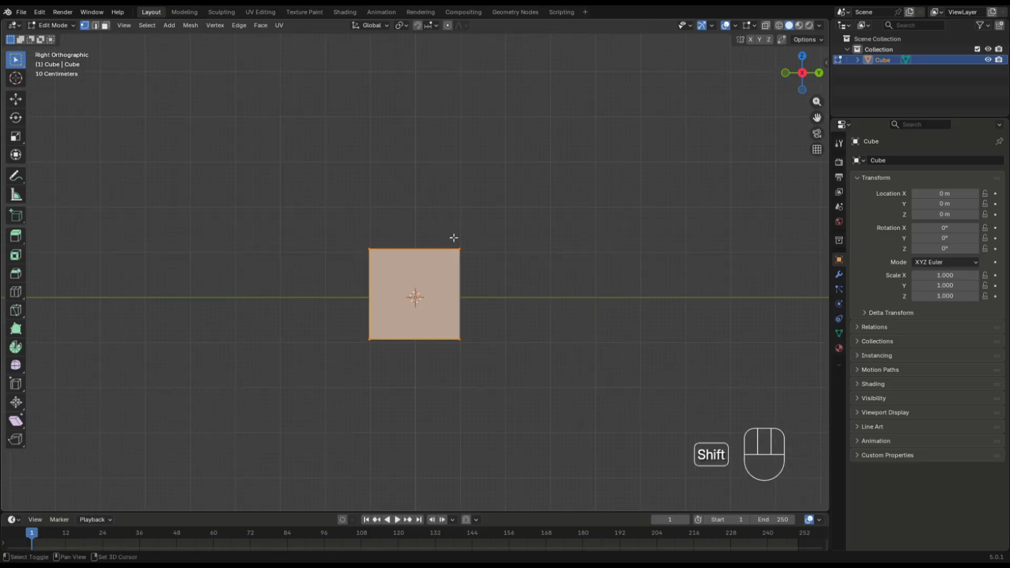
key("s")
key("z")
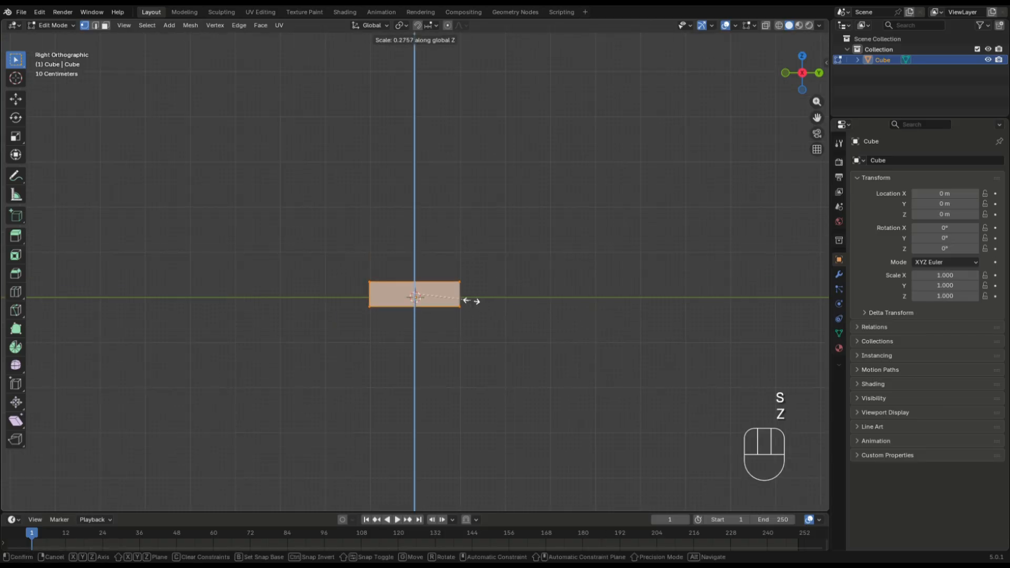
left_click(445, 298)
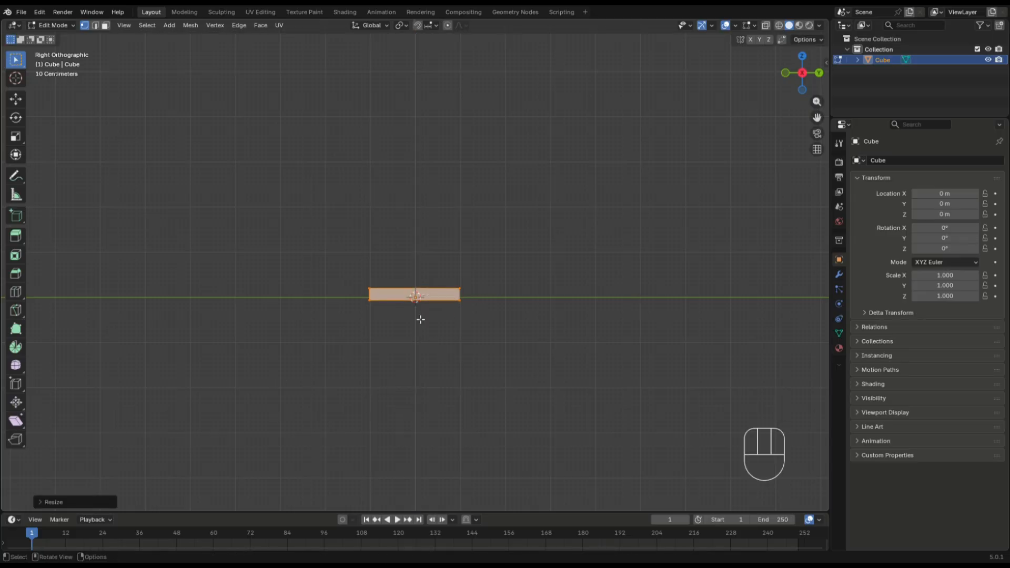
middle_click_drag(437, 317, 427, 339, "shift")
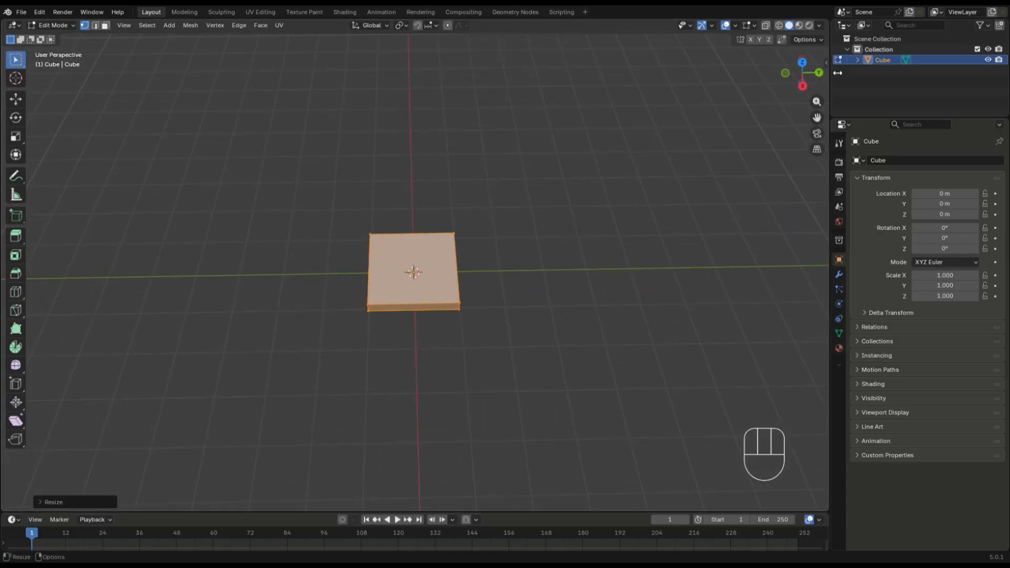
In top view, add a loop cut running along X and move it about 0.8 m along Y towards the slab's back edge
left_click(809, 62)
scroll(528, 171, "up", 2)
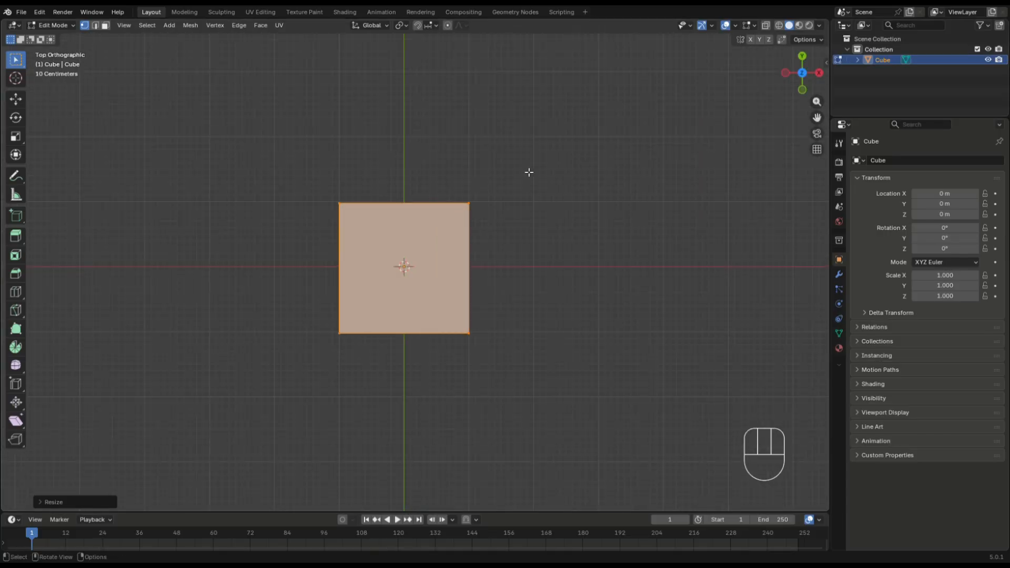
left_click(825, 63)
key("ctrl+r")
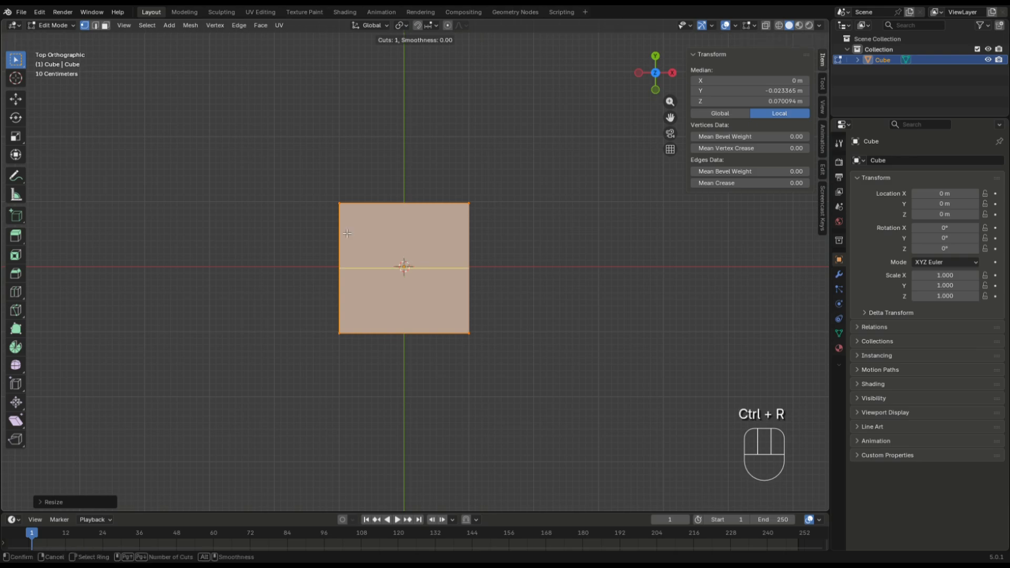
left_click(342, 230)
left_click(343, 230)
scroll(371, 244, "up", 3)
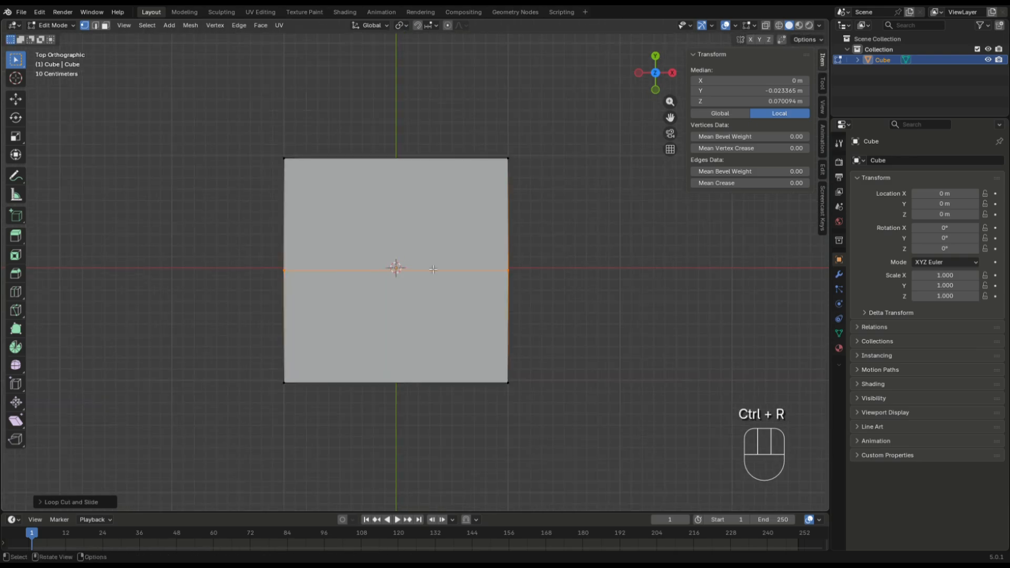
key("g")
key("y")
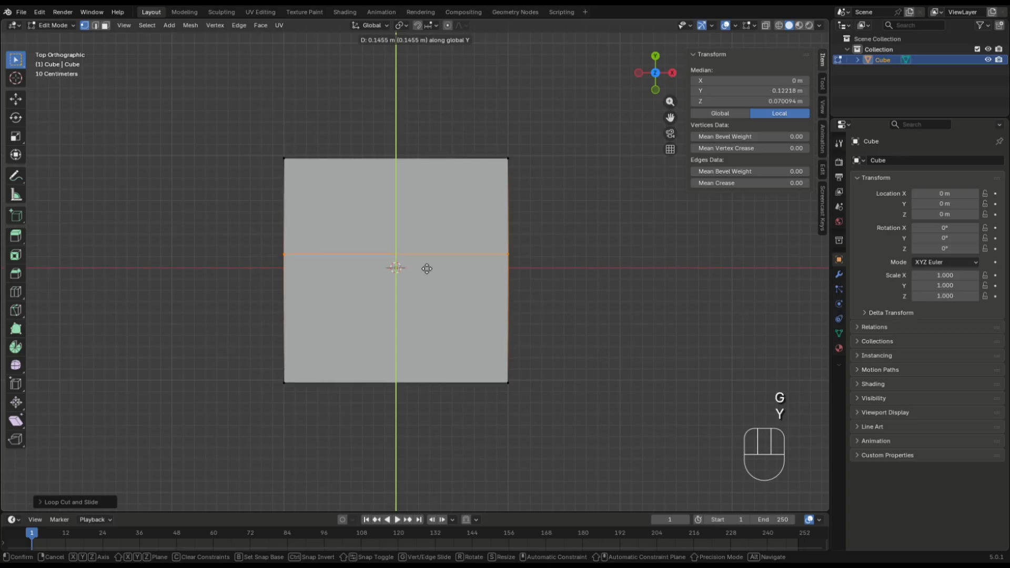
left_click(422, 196)
Add a second loop cut running along Y and move it about -0.8 m along X towards the slab's side edge
key("ctrl+r")
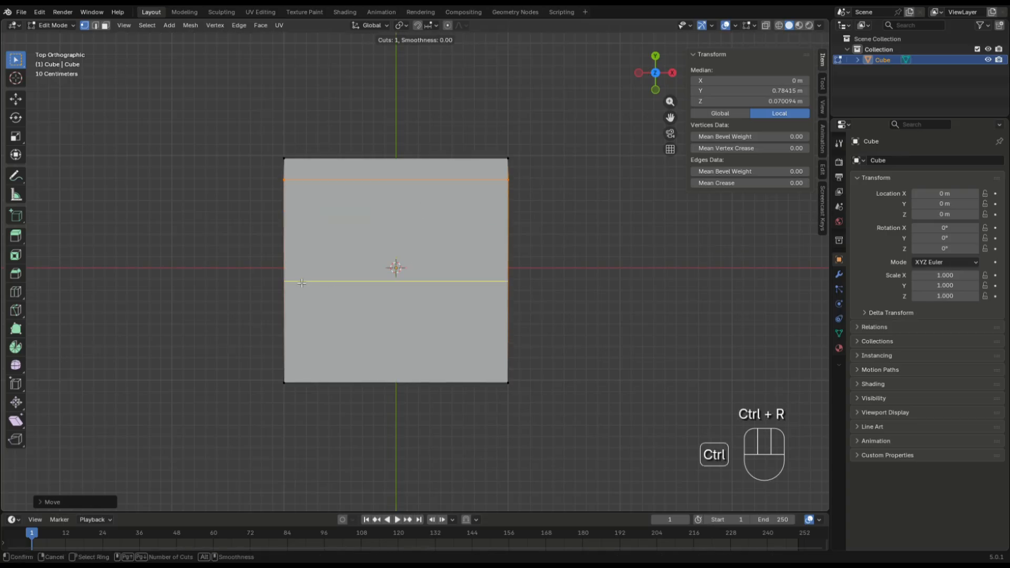
left_click(395, 268)
right_click(400, 268)
key("g")
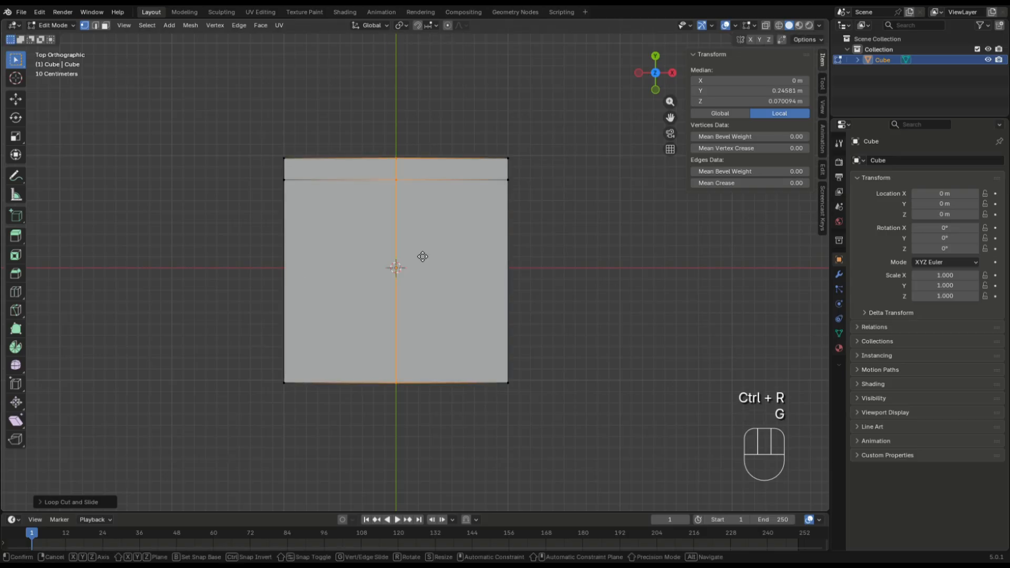
key("x")
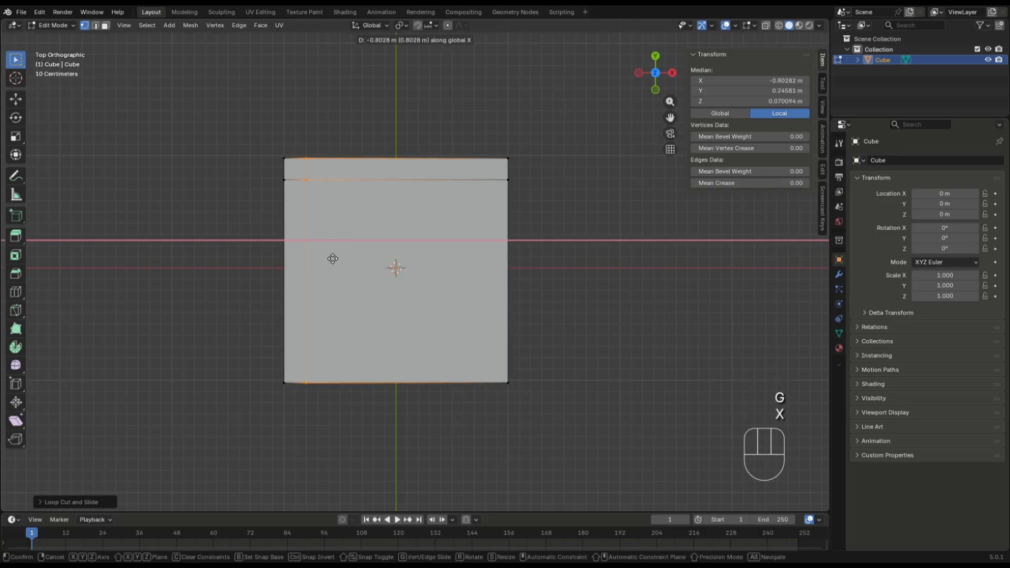
left_click(332, 258)
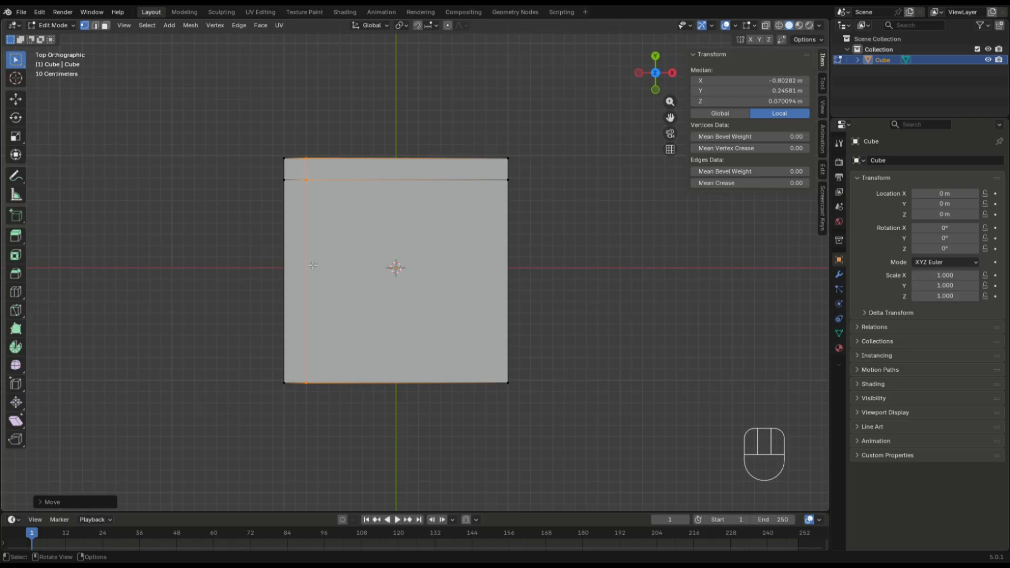
Duplicate the slab's large top face in face select mode and raise the copy about 0.43 m along Z
middle_click_drag(437, 299, 363, 216)
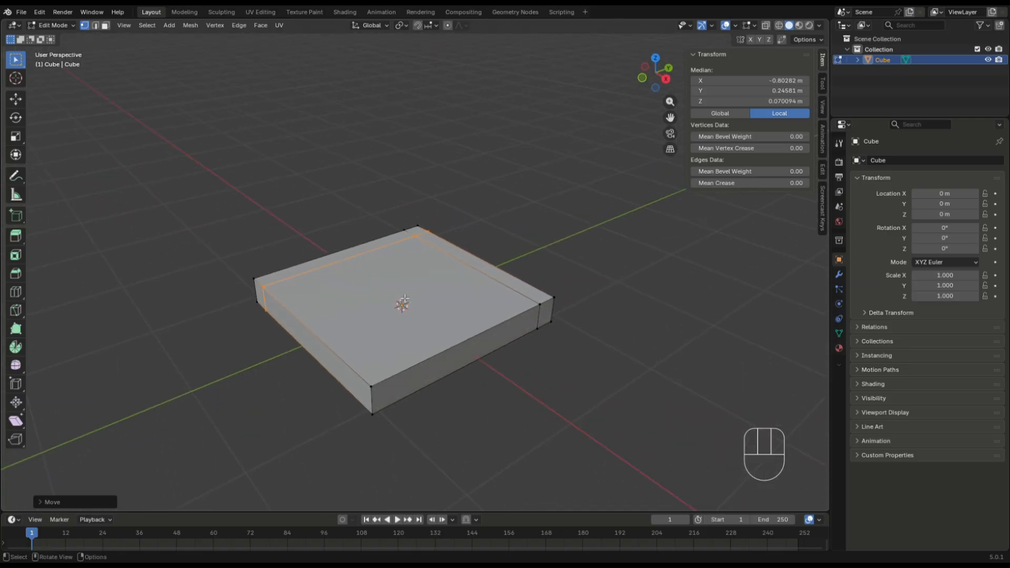
key("3")
left_click(405, 299)
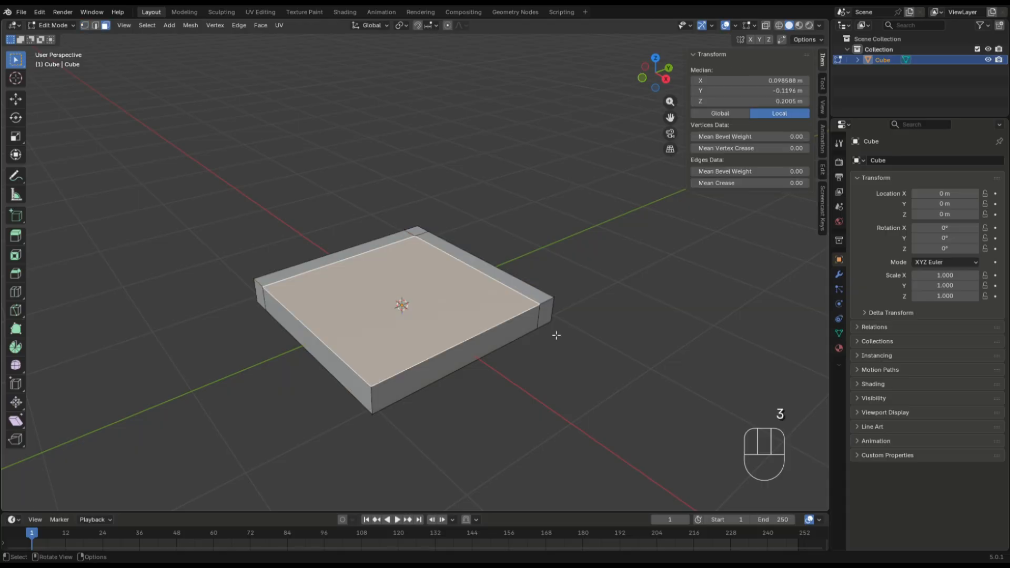
middle_click_drag(556, 335, 583, 325)
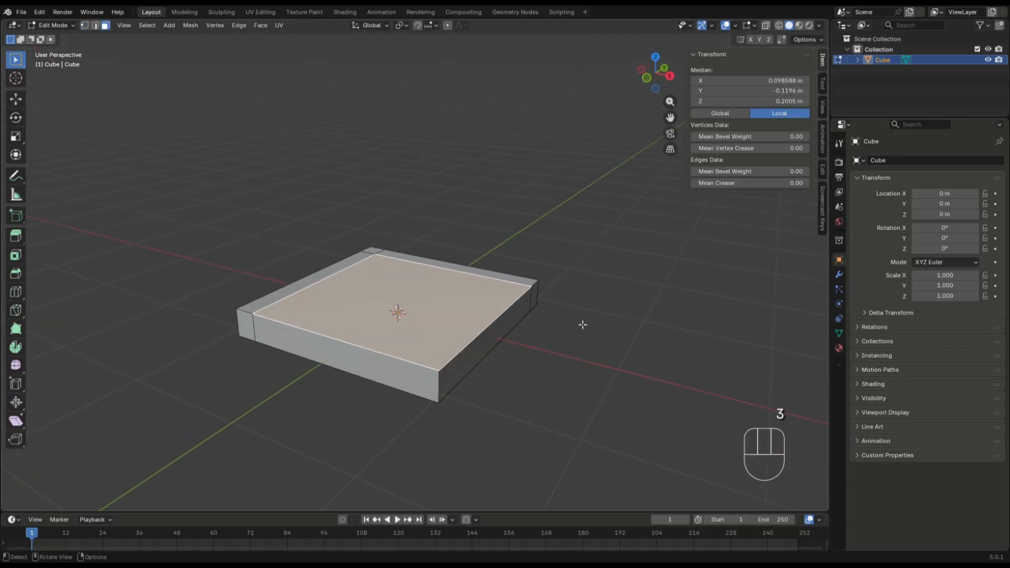
key("shift+d")
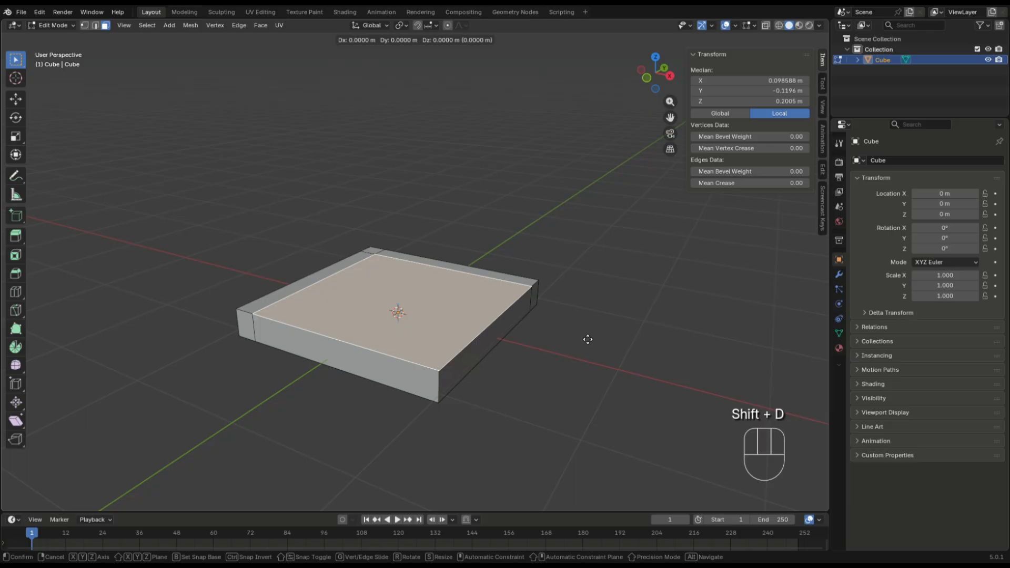
key("z")
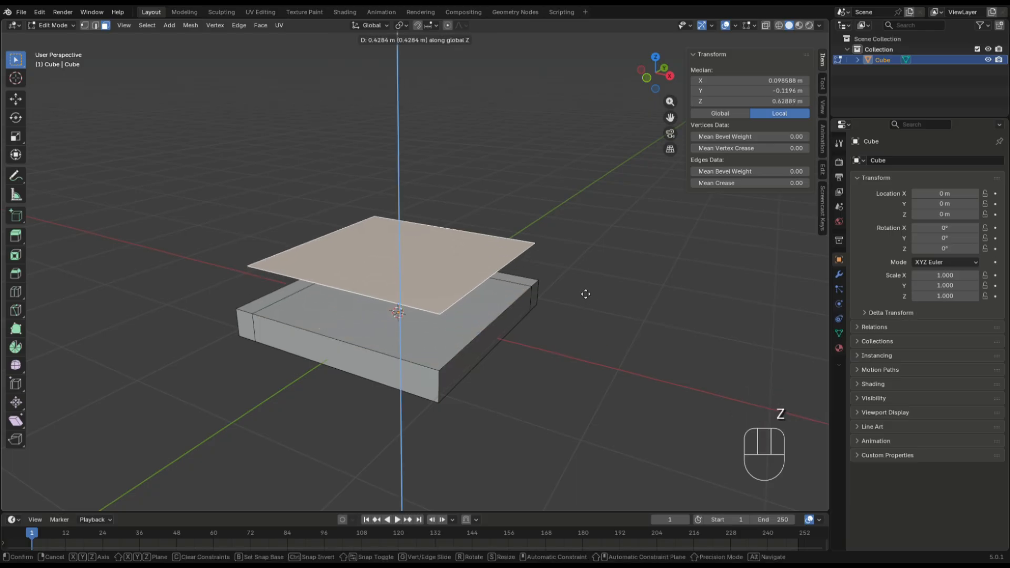
left_click(585, 293)
Separate the duplicated face into its own object by selection and return to Object Mode
key("p")
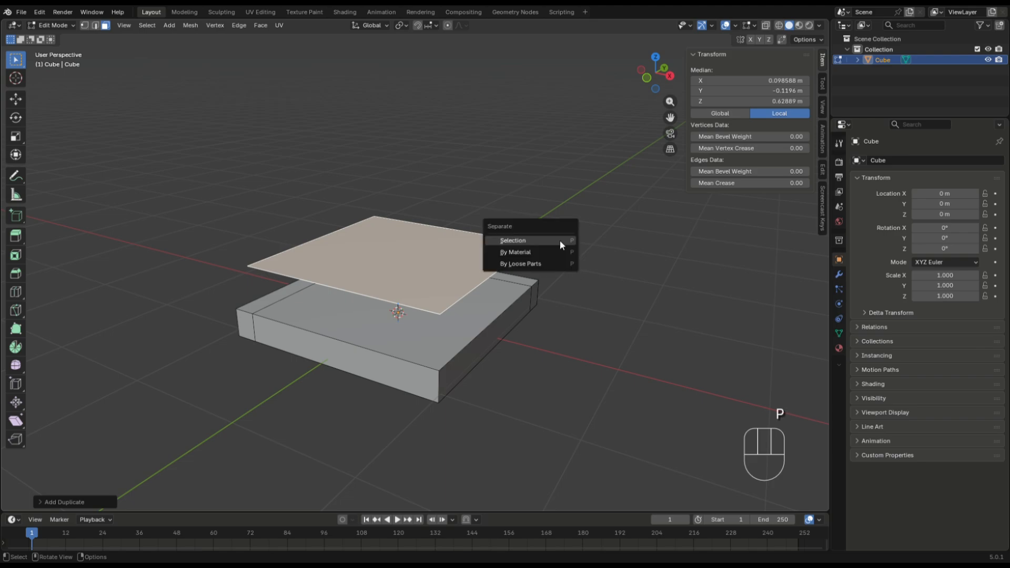
left_click(560, 240)
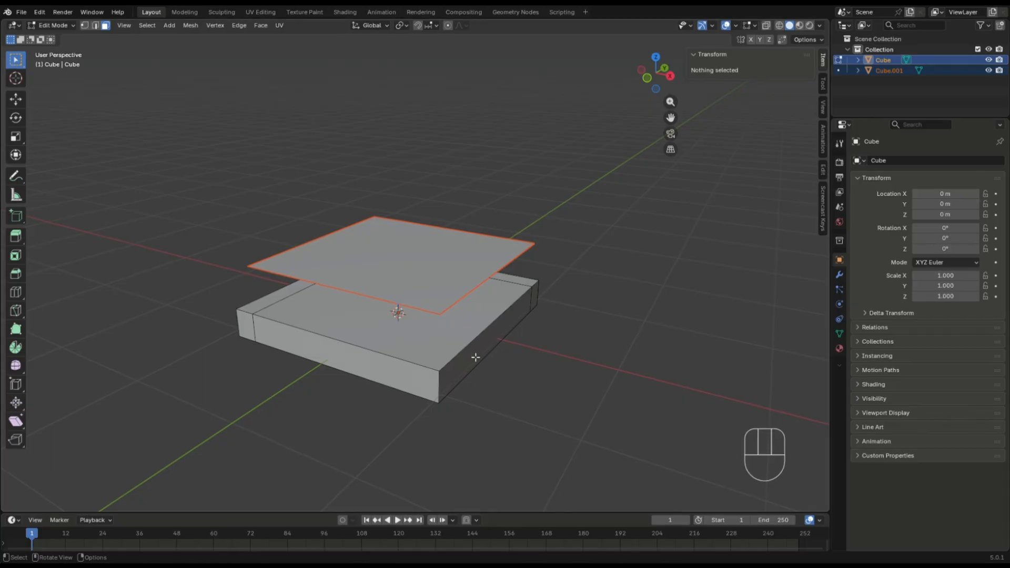
key("Tab")
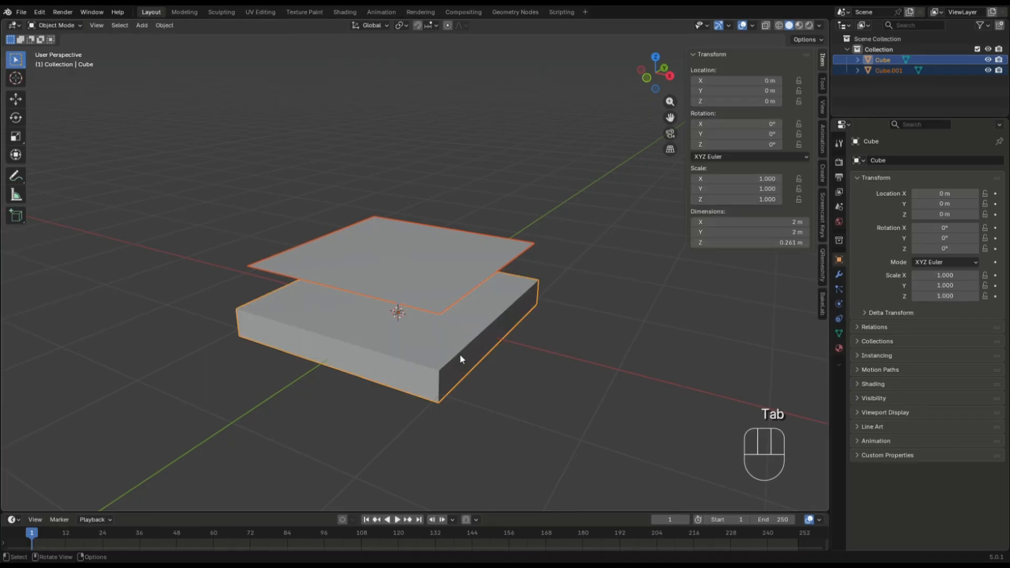
Hide the separated plane, reveal it and hide it again
left_click(389, 243)
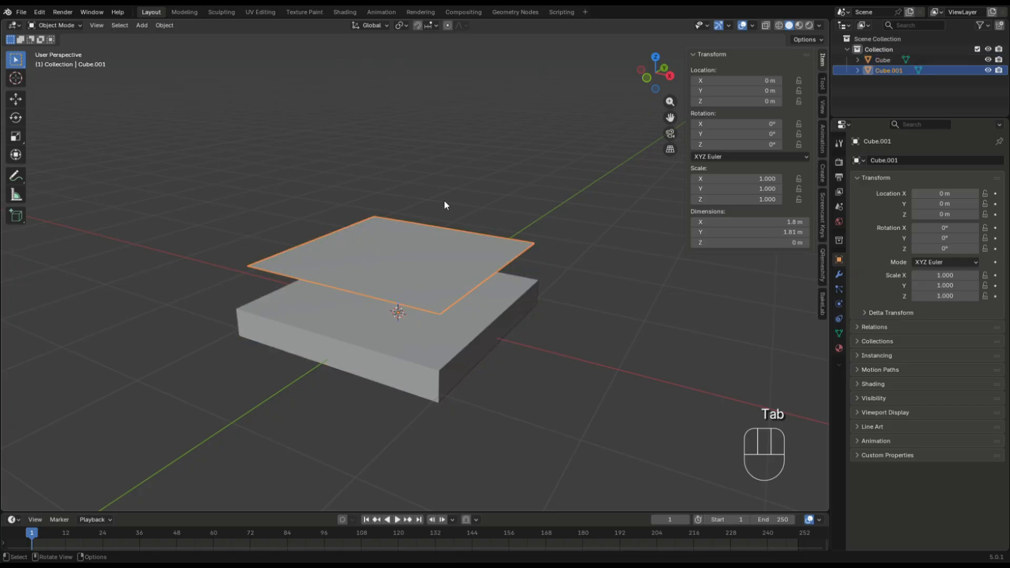
key("h")
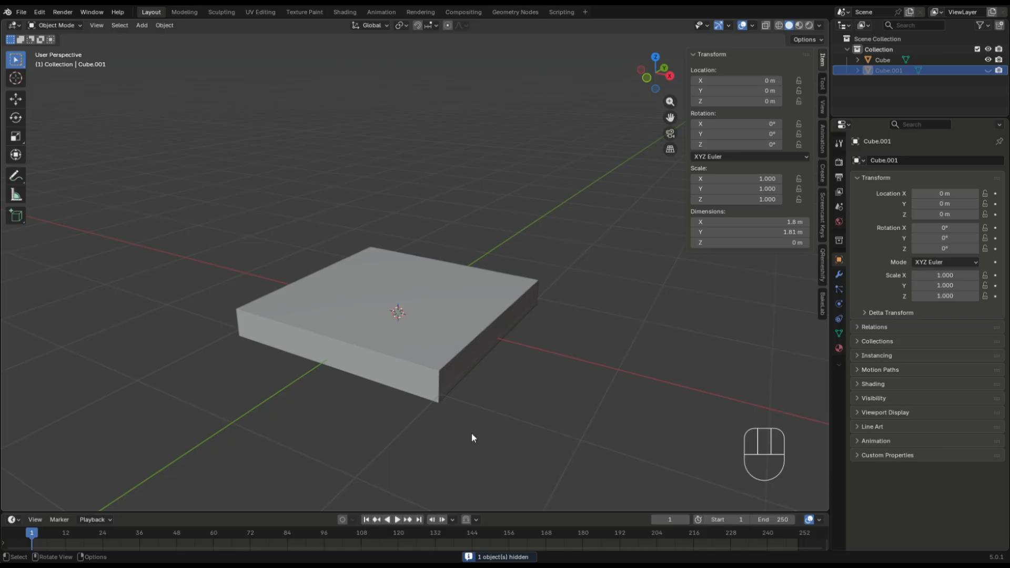
key("alt+h")
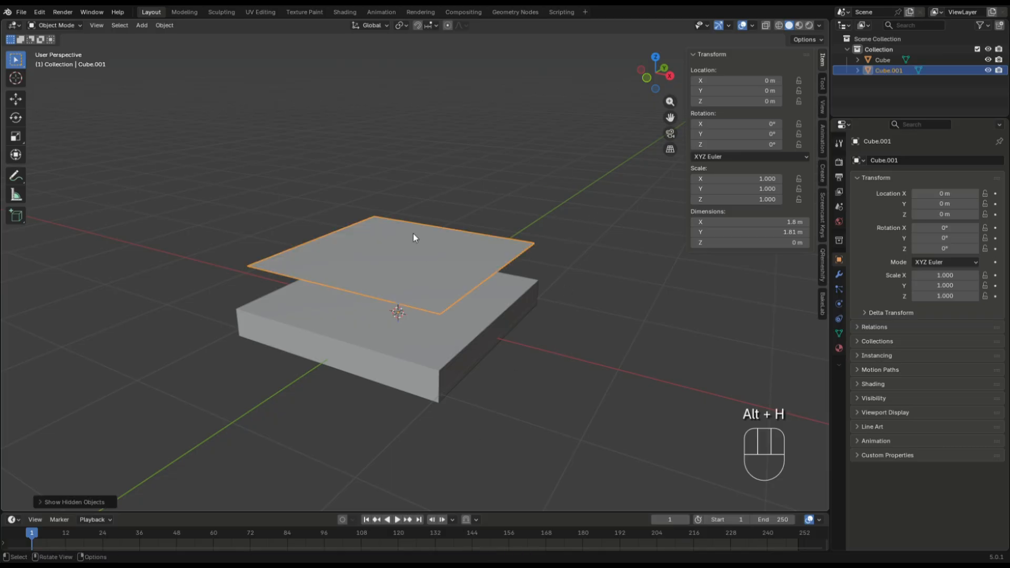
key("h")
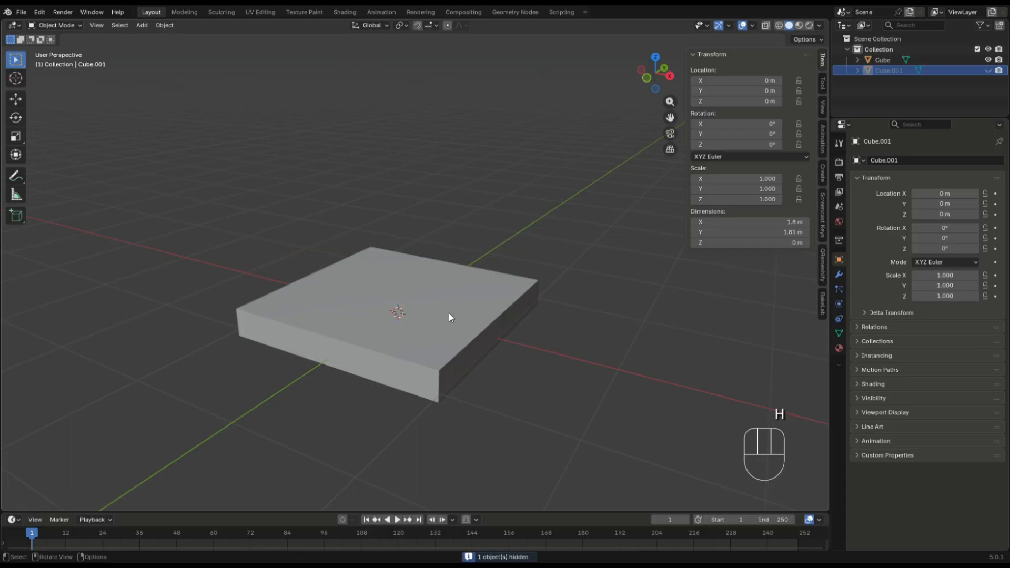
Extrude the slab's two narrow border faces and their shared corner face upward about 1.6 m to form two walls
left_click(450, 314)
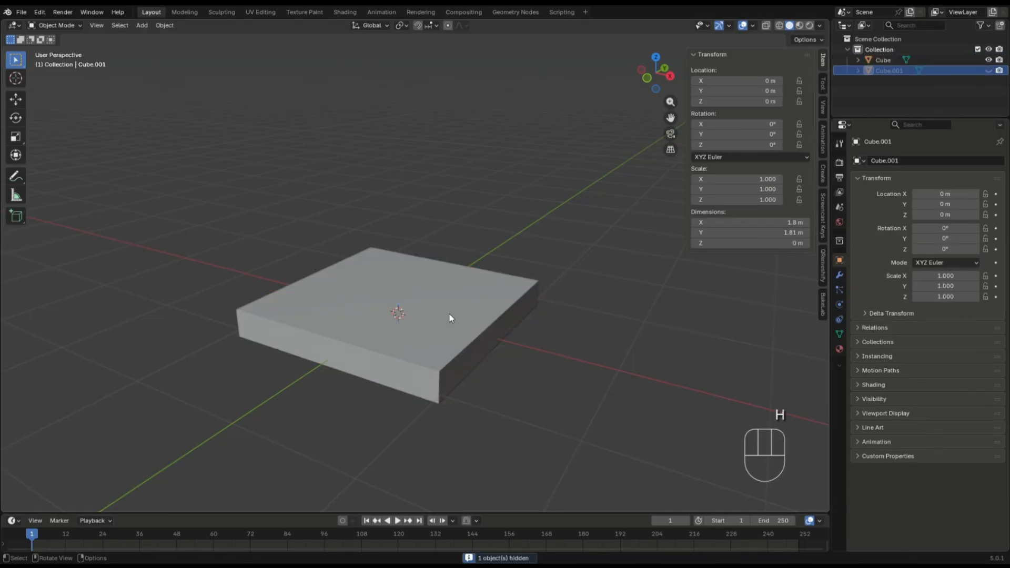
left_click(449, 313)
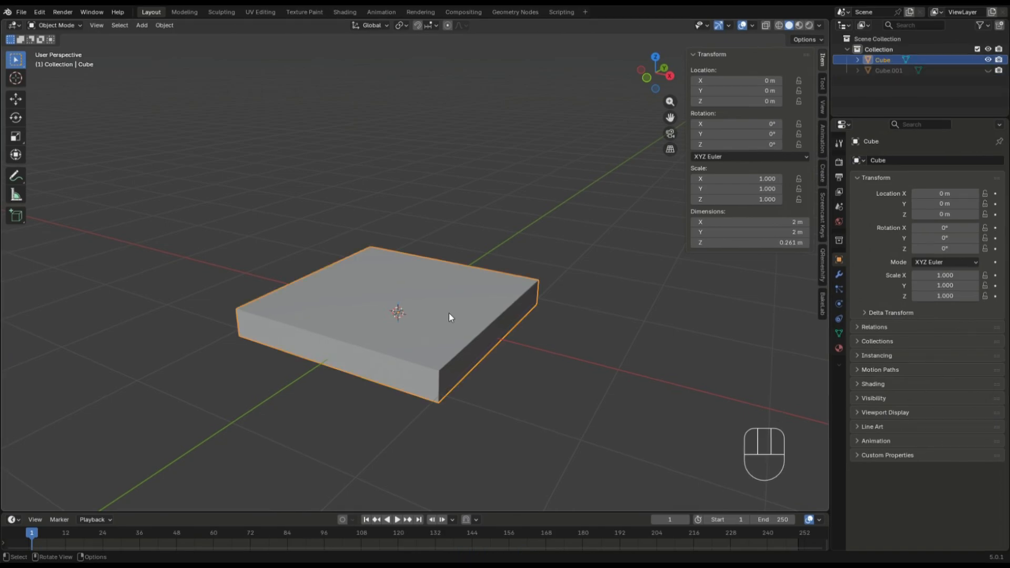
key("Tab")
key("3")
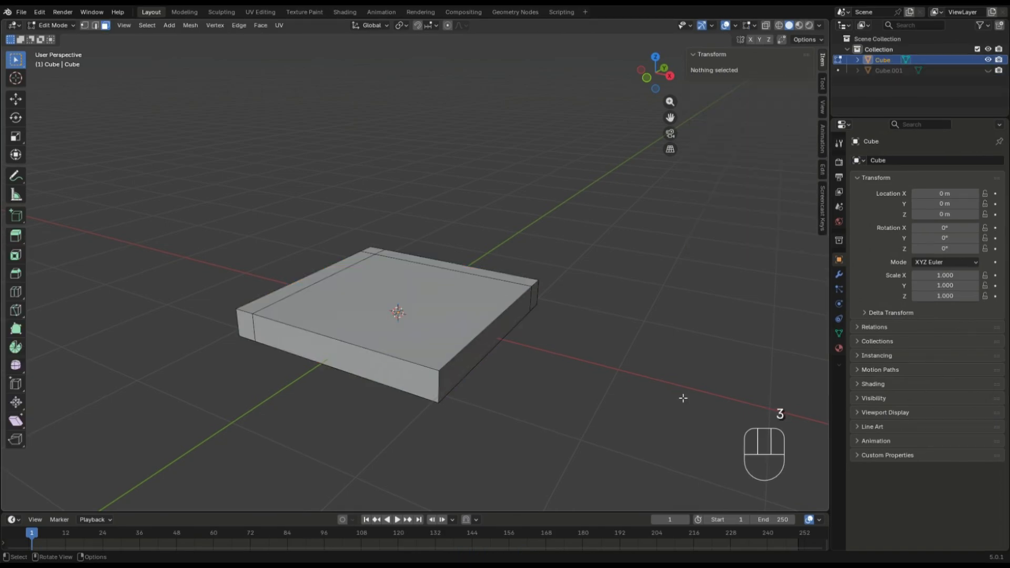
left_click(301, 287)
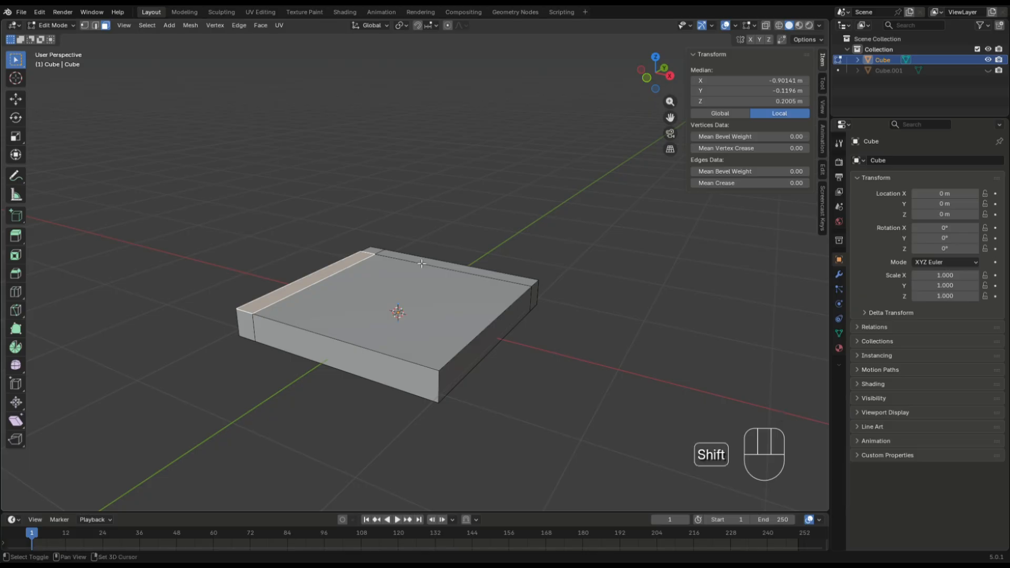
left_click(418, 262, "shift")
left_click(377, 252, "shift")
middle_click_drag(377, 252, 609, 370, "shift")
key("e")
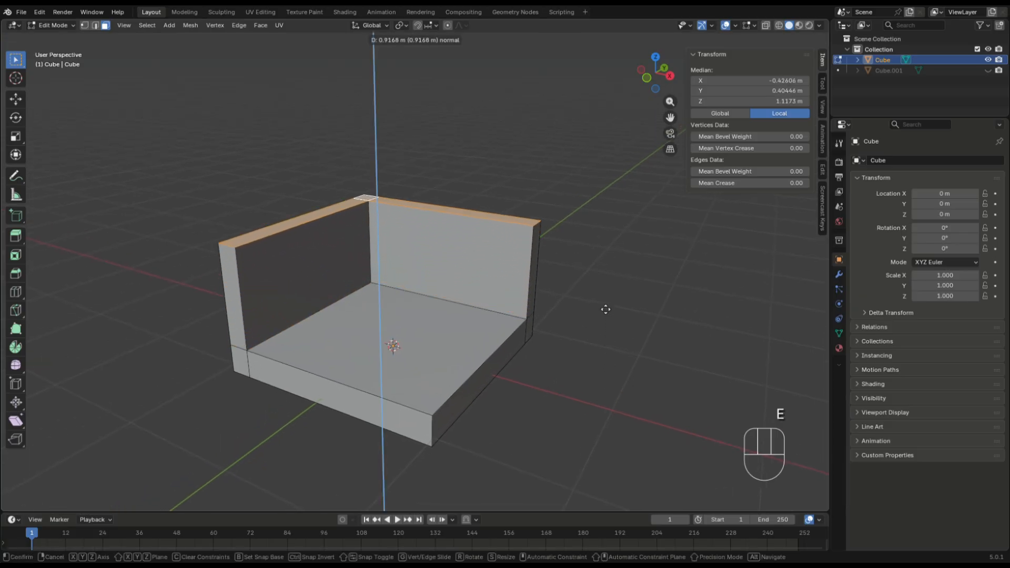
left_click(603, 241)
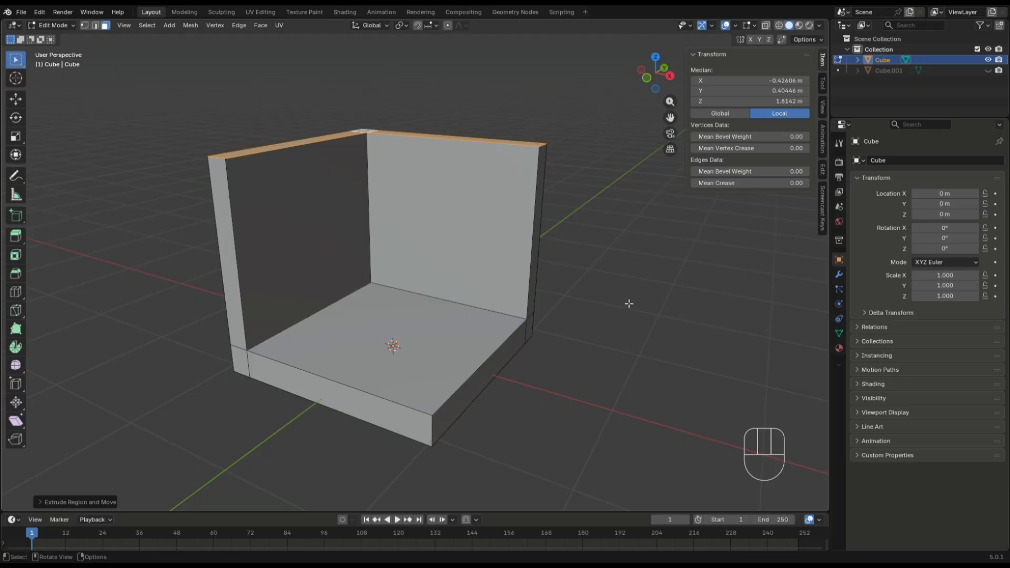
Cycle through the vertex, edge and face select modes on the room mesh
key("1")
key("2")
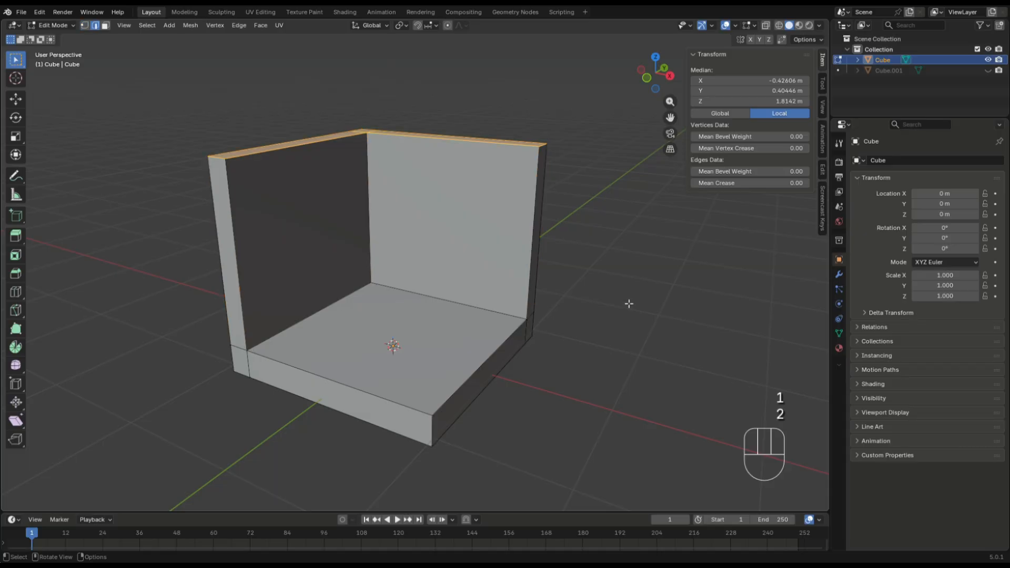
key("3")
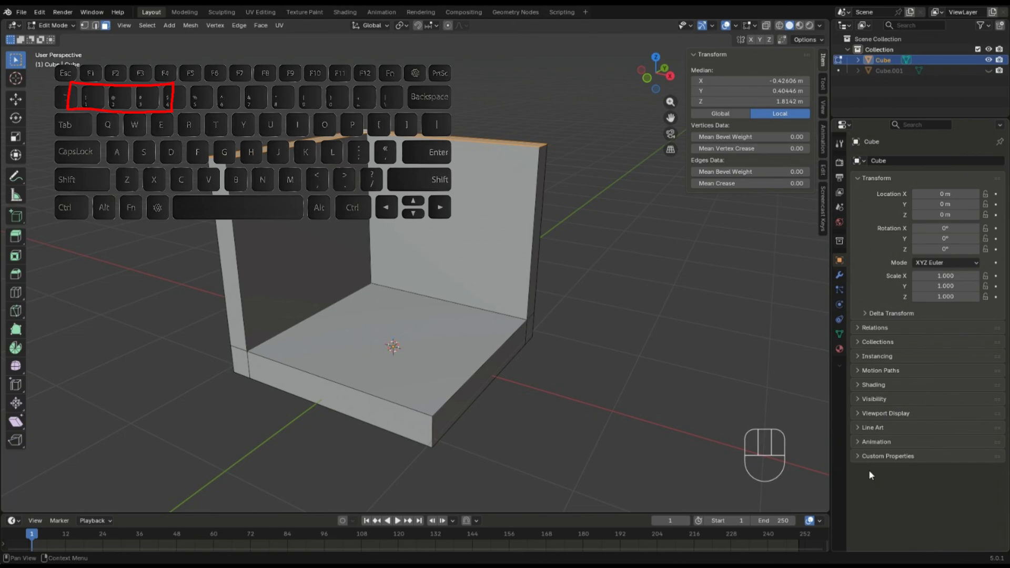
key("super")
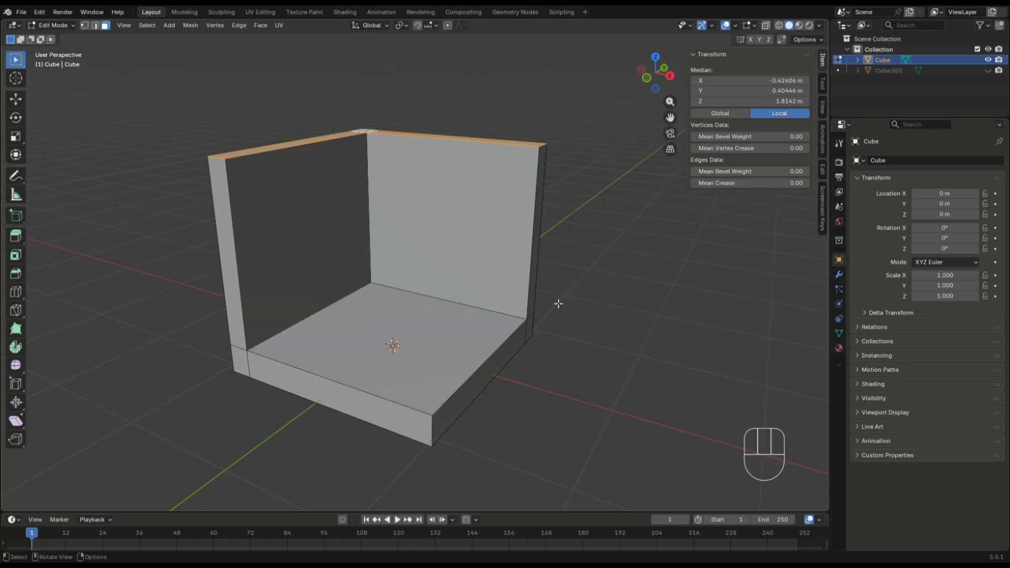
Add a horizontal loop cut around both walls, slid up close to their top edge
key("ctrl+r")
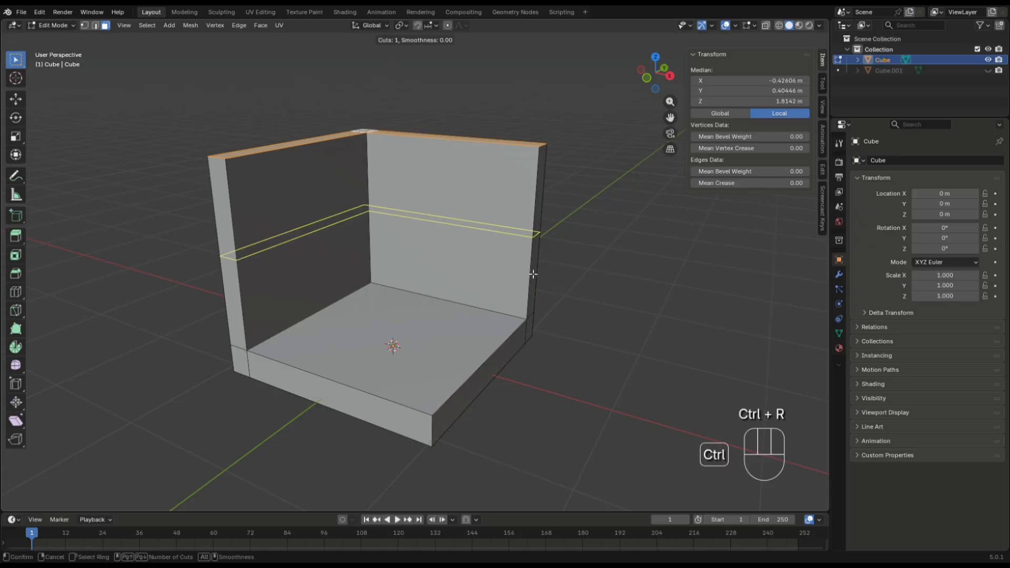
left_click(531, 272)
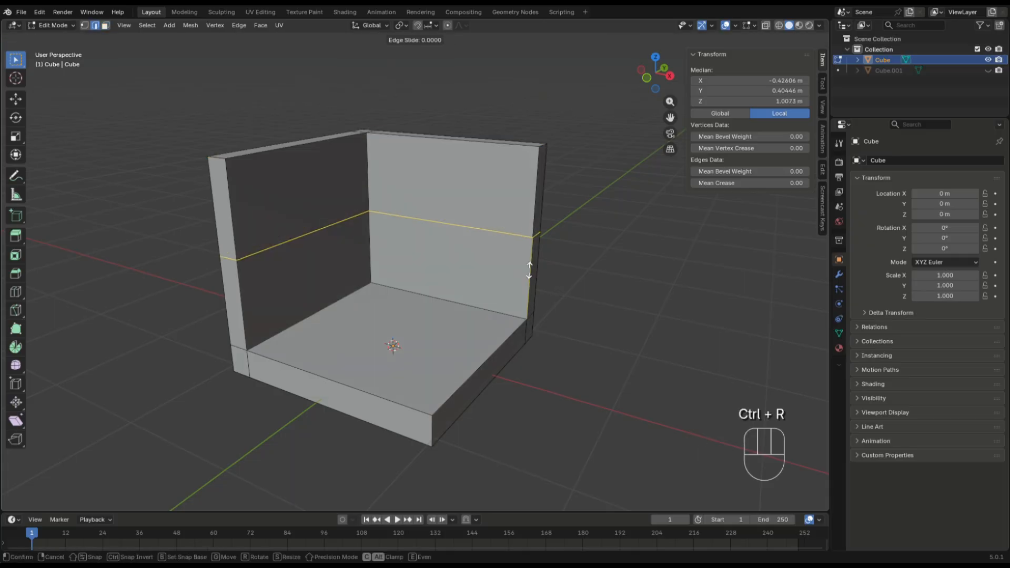
left_click(531, 207)
Extrude the face loop around the walls' upper band in place and fatten it outward about 0.17 m as trim
key("3")
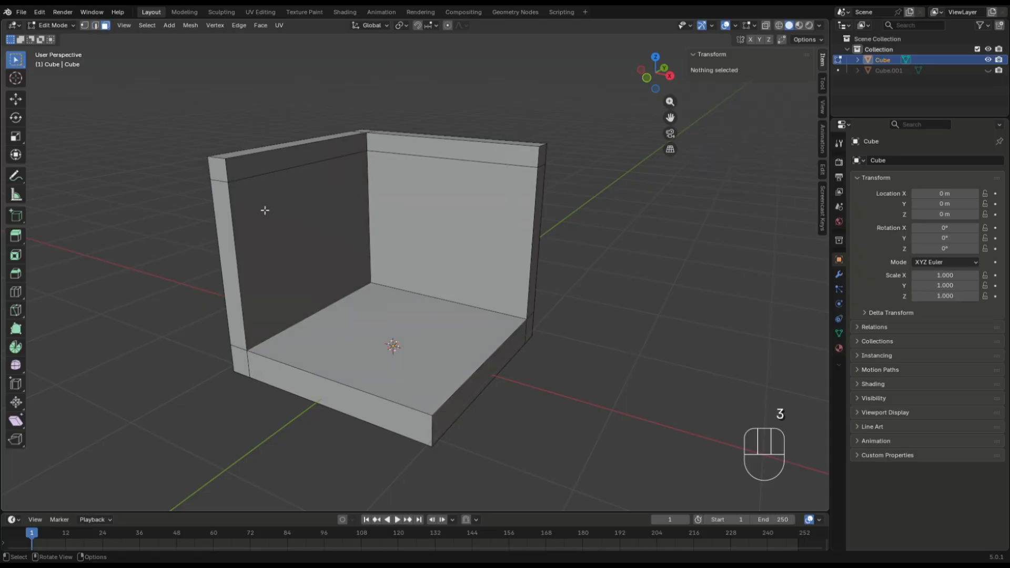
left_click(230, 175, "alt")
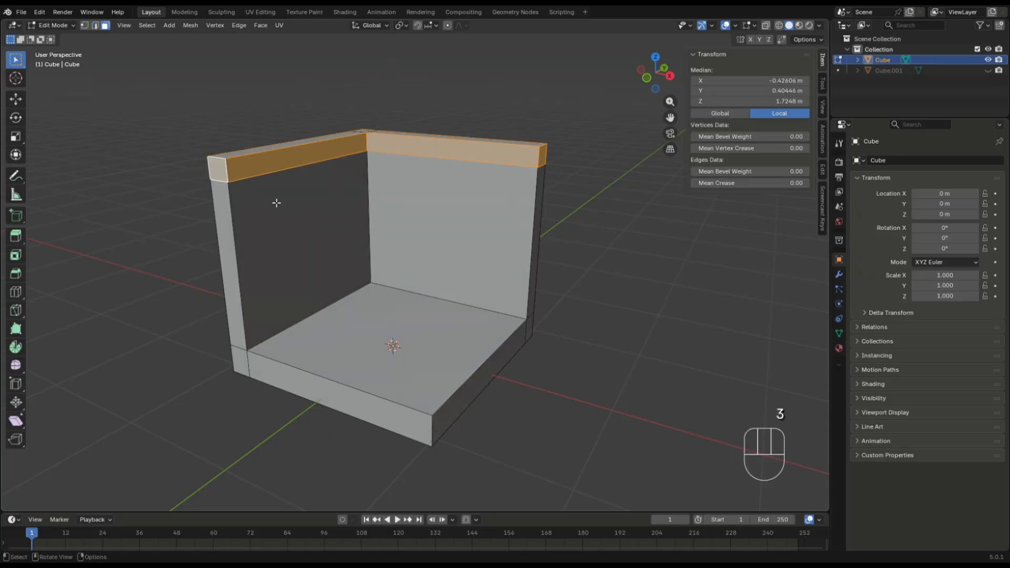
key("e")
left_click(338, 218)
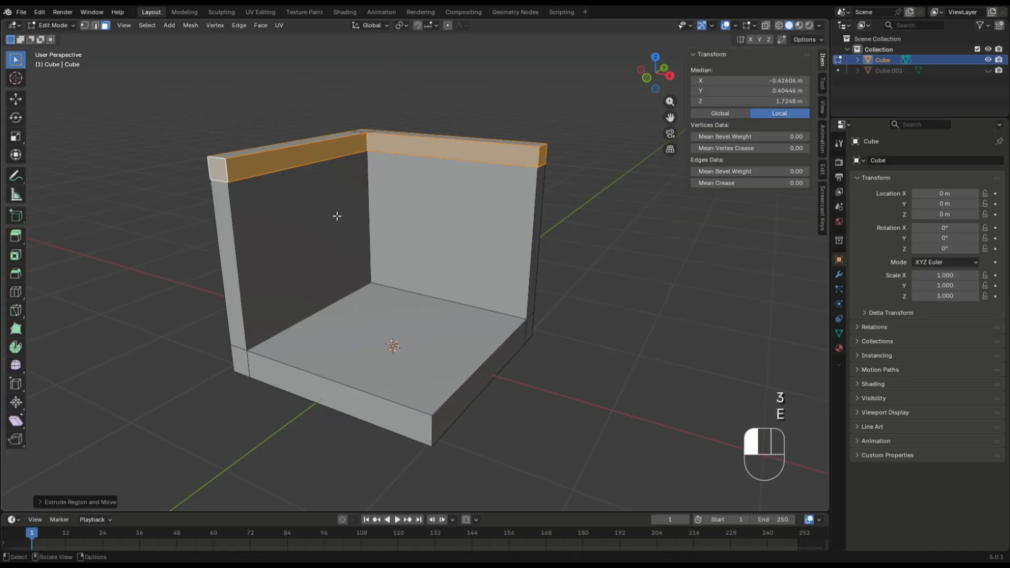
key("alt+s")
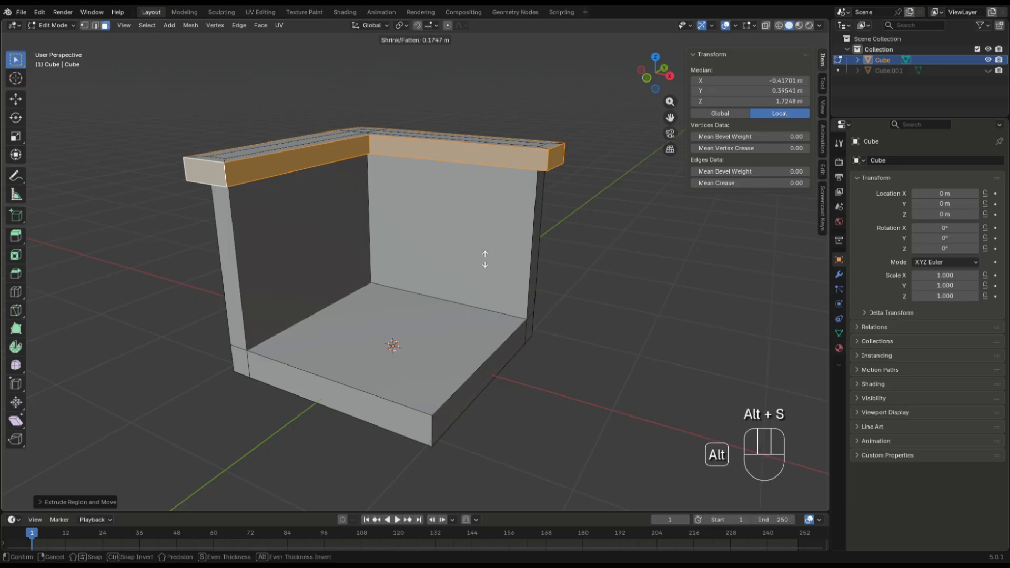
left_click(485, 259)
middle_click_drag(485, 258, 426, 262)
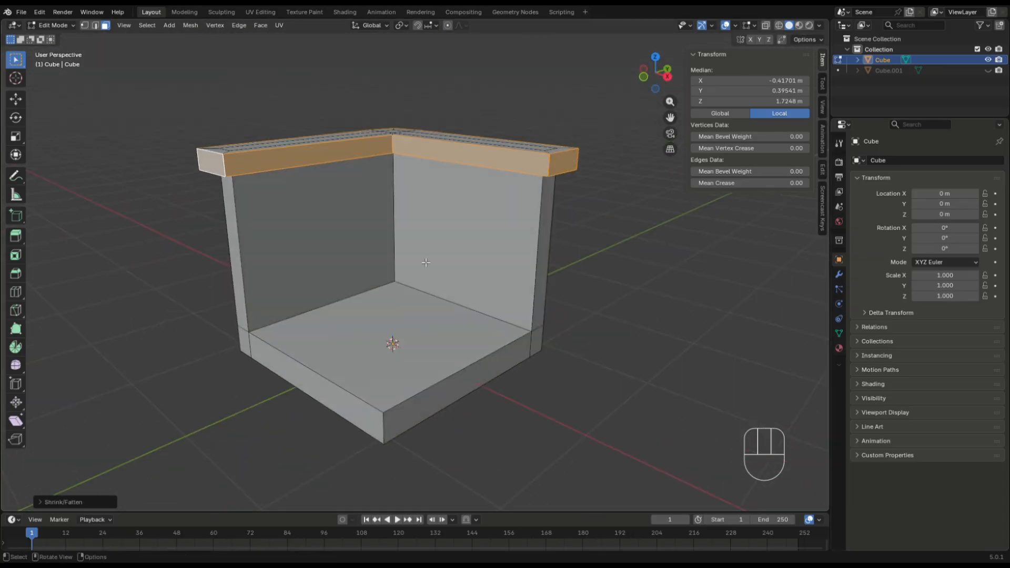
Reveal the hidden plane object and extrude its face downward about 0.23 m into a slab
key("Tab")
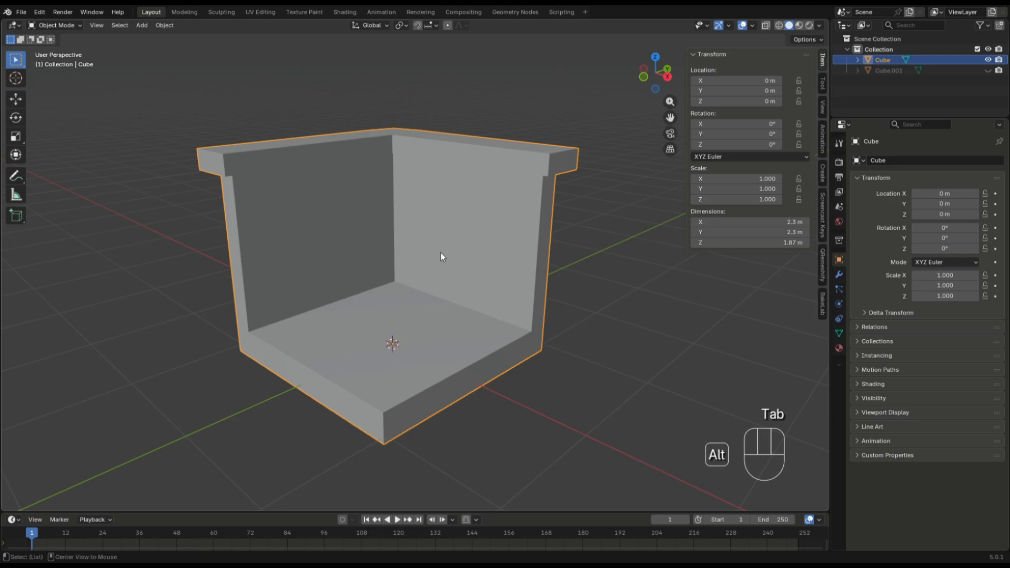
key("alt+h")
left_click(435, 290)
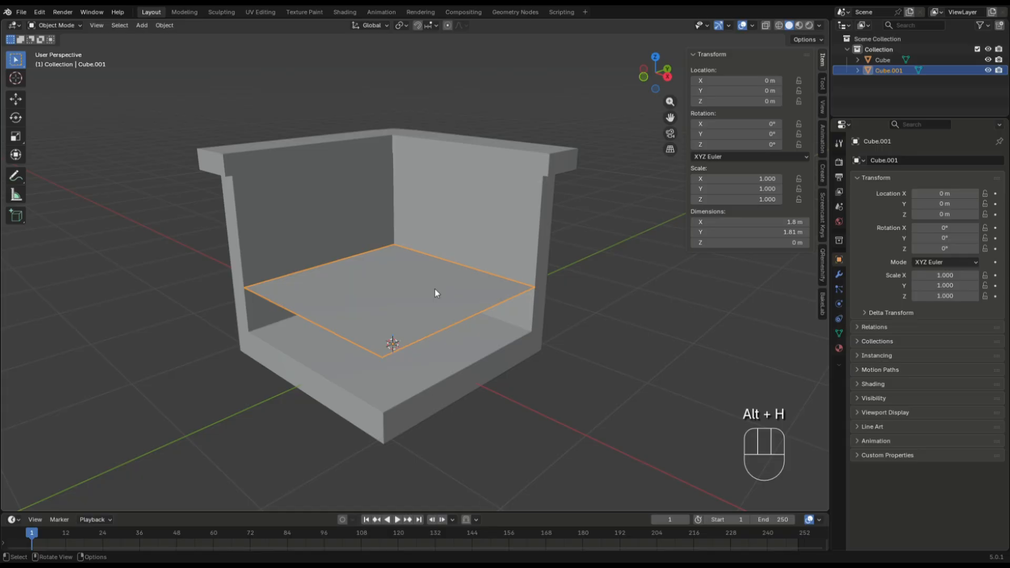
key("Tab")
key("a")
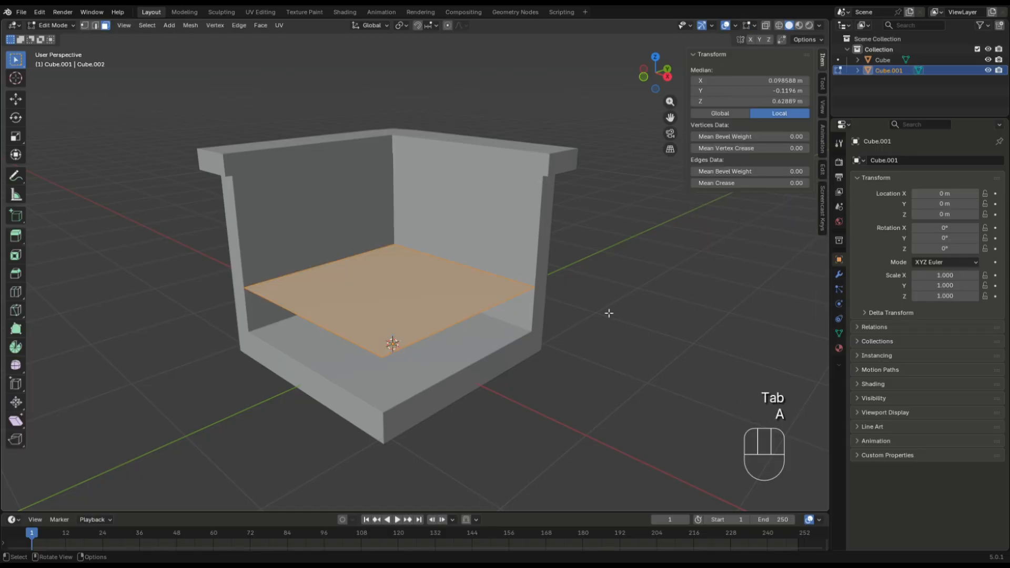
key("e")
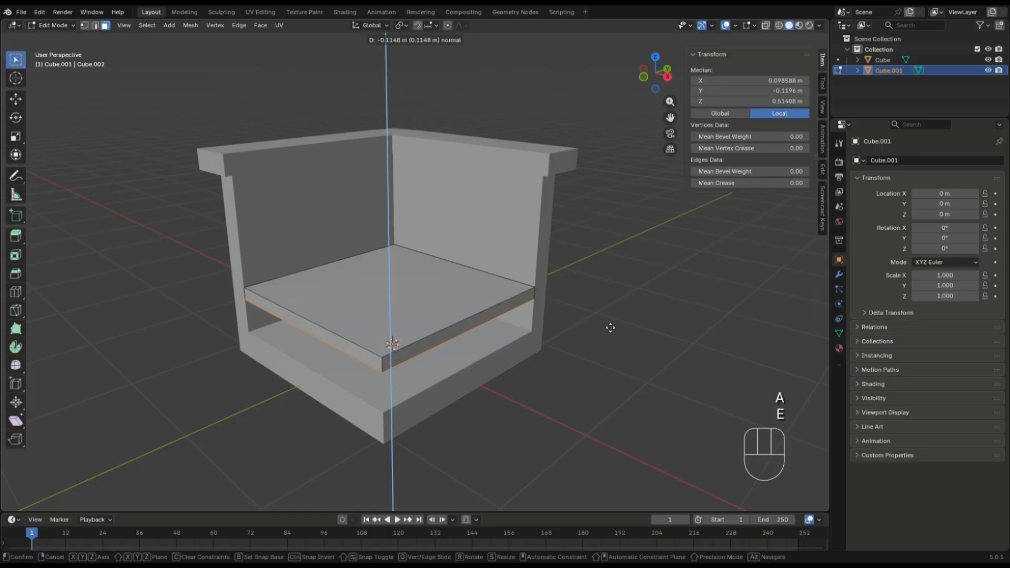
left_click(610, 338)
Move the whole slab mesh down about 0.2 m along Z and return to Object Mode
key("a")
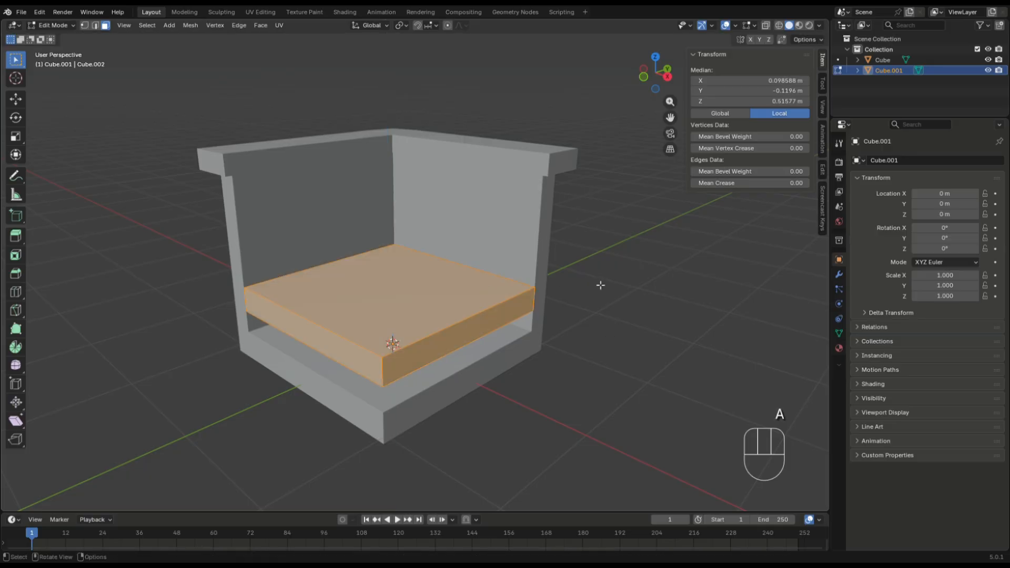
key("g")
key("z")
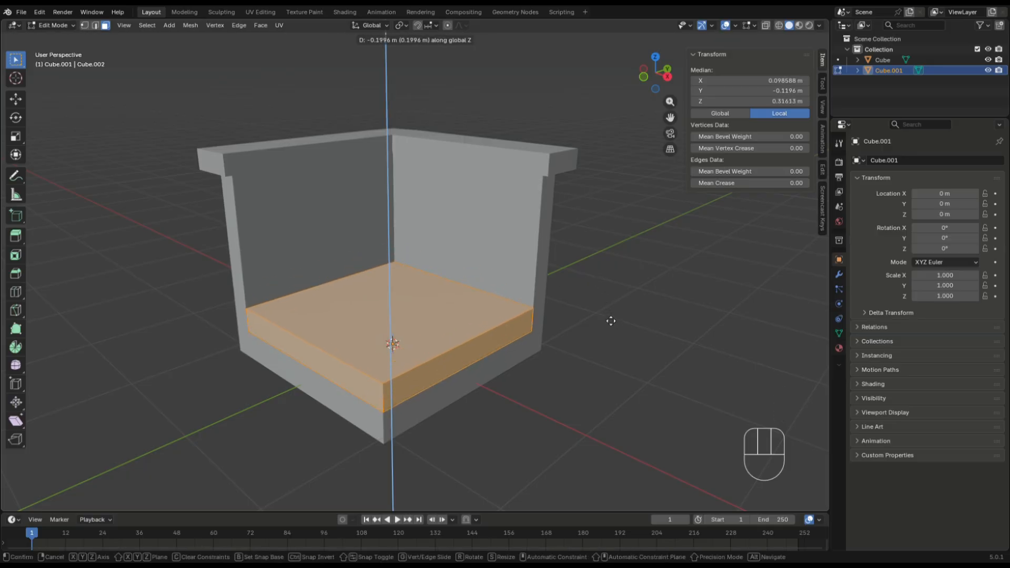
left_click(602, 322)
key("Tab")
Scale the slab up about 1.19 times, trying Z factors of 1 and 0.8 before setting 0.5
key("s")
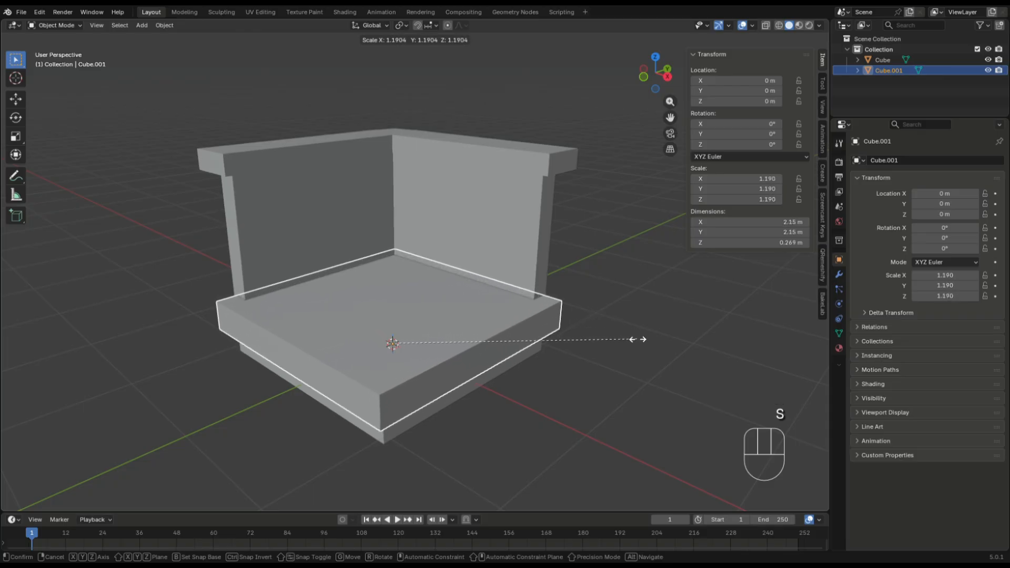
left_click(638, 339)
left_click(39, 503)
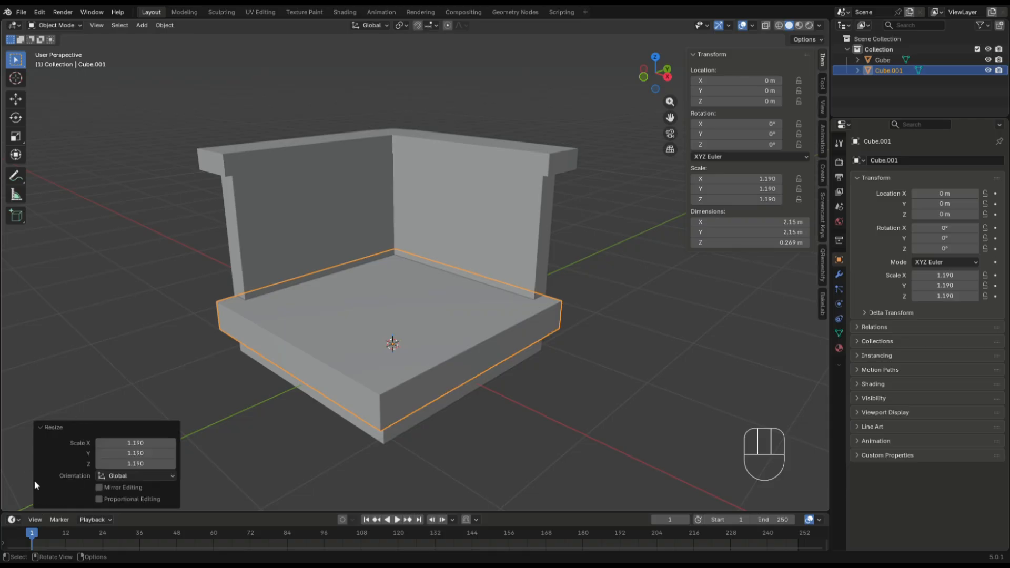
left_click(132, 464)
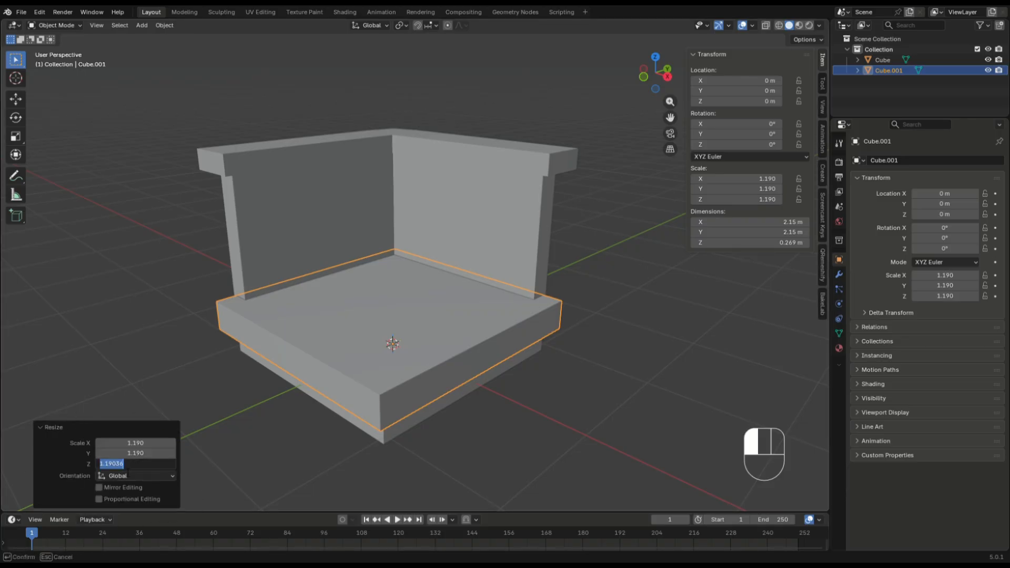
type("1")
key("Return")
left_click(130, 466)
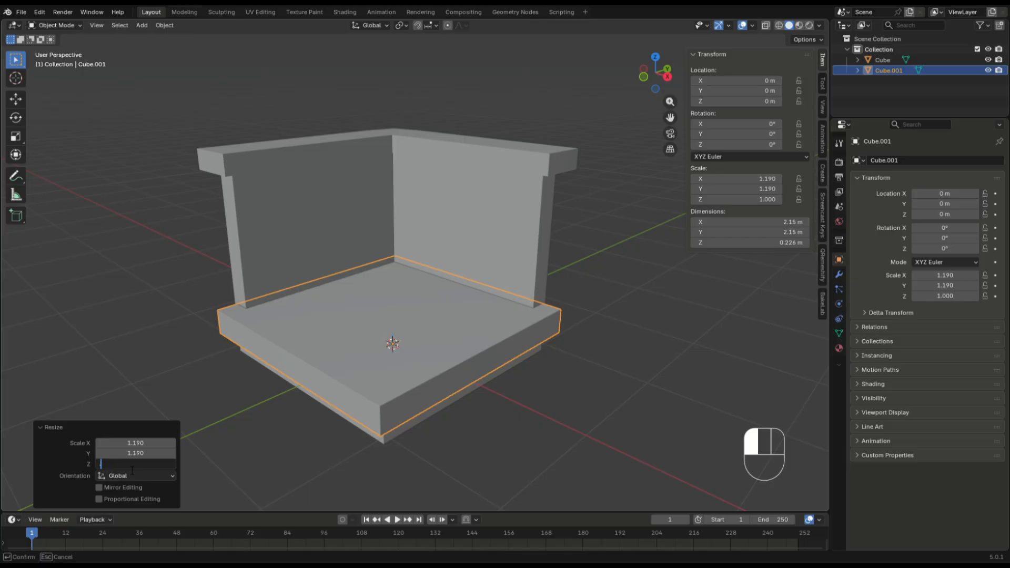
type(".8")
key("Return")
left_click(132, 467)
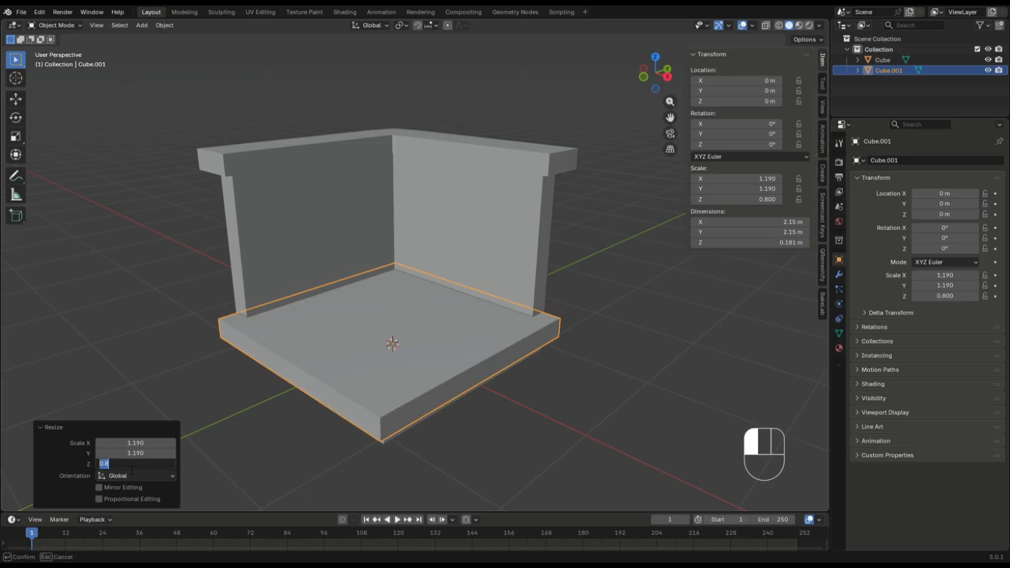
key("Return")
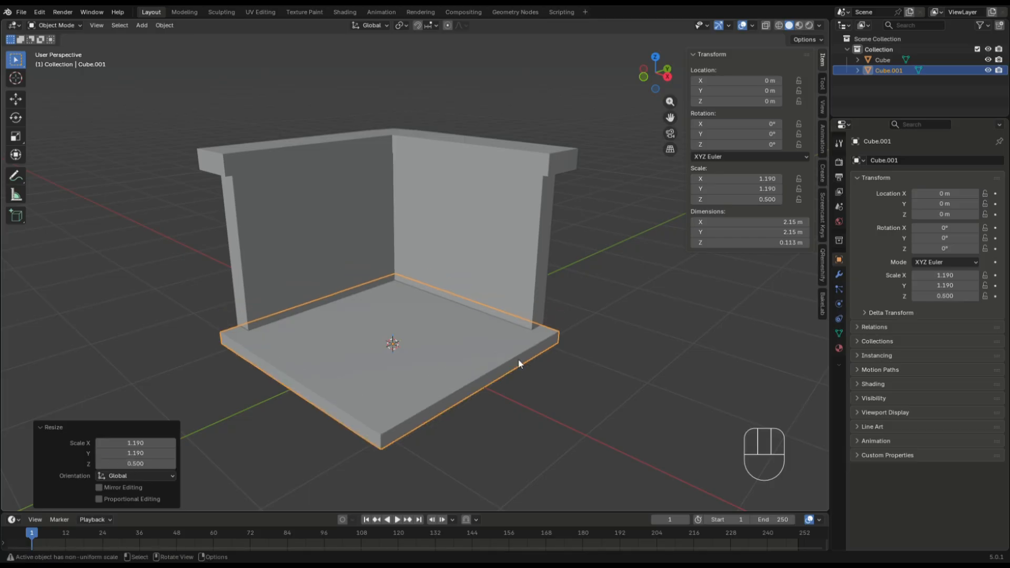
Set both the X and Y factors of the slab's resize to 1.1
left_click_drag(134, 443, 140, 452)
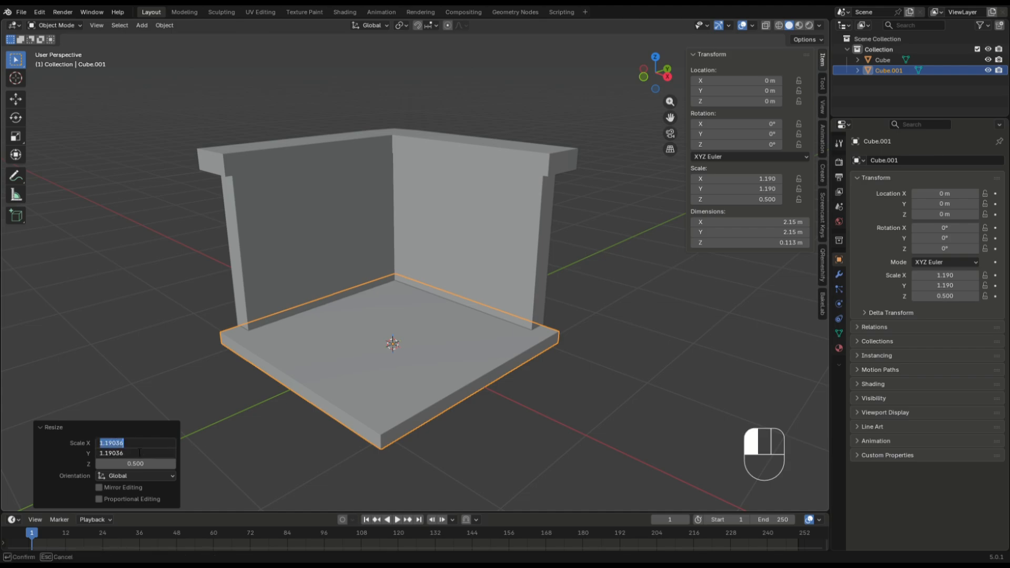
type("1.1")
key("Return")
Move the slab freely in top view, with X-ray on, outward past the room's two open edges
left_click(635, 52)
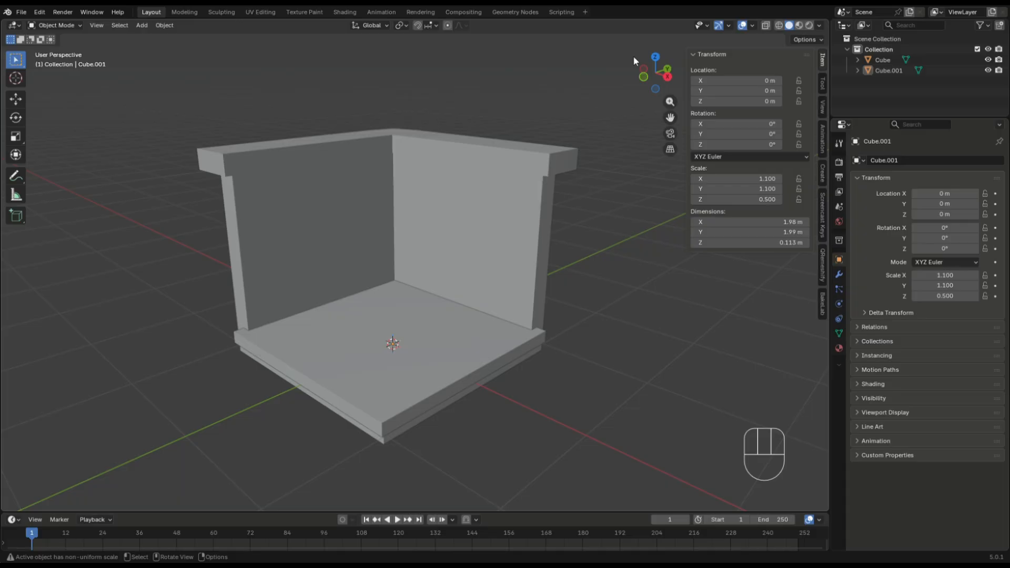
left_click(654, 57)
key("ctrl+z")
key("alt+z")
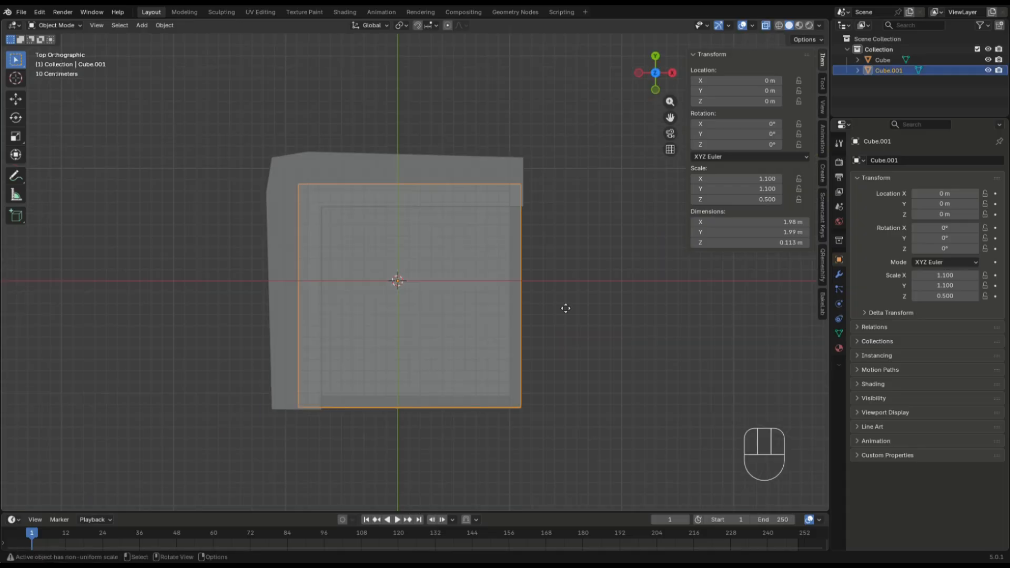
key("g")
left_click(583, 329)
key("alt+z")
Shift the slab back toward the walls by about 0.12 m along Y and -0.13 m along X
middle_click_drag(657, 221, 596, 277)
key("g")
key("y")
left_click(597, 276)
key("g")
key("x")
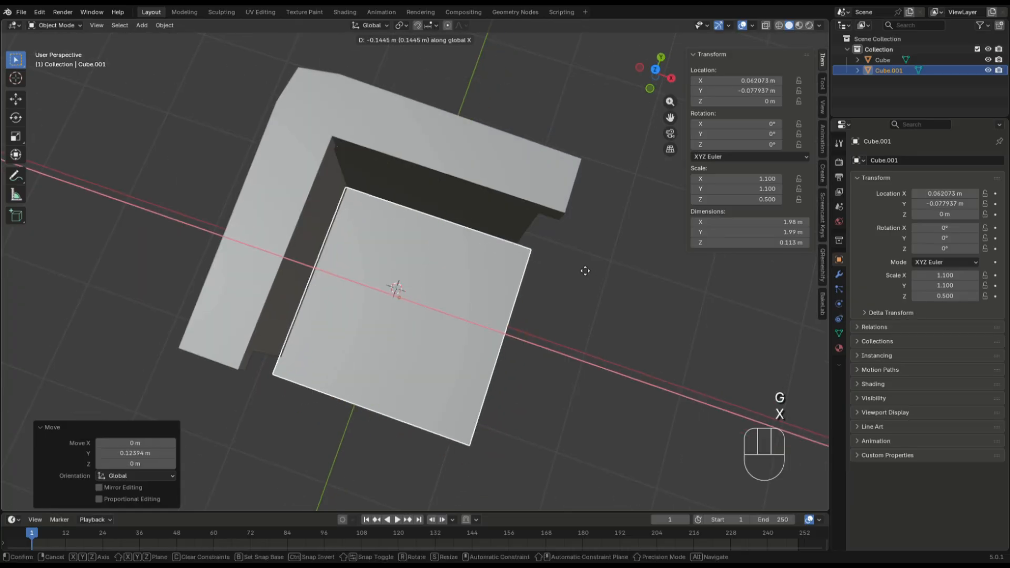
left_click(580, 265)
middle_click_drag(561, 342, 518, 234)
middle_click_drag(491, 333, 487, 357)
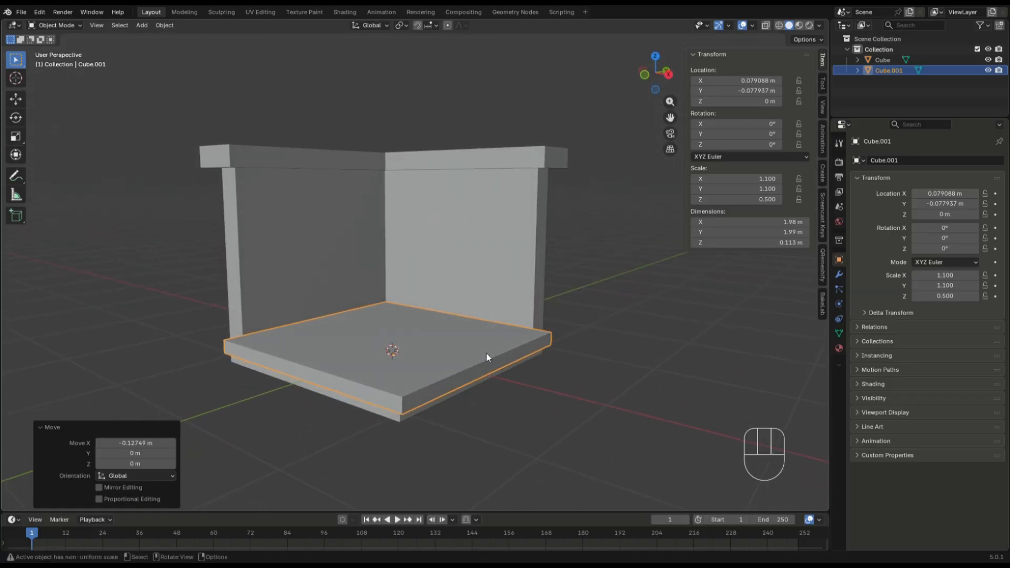
Dissolve the edges of the inner faces on top of the room's two walls
left_click(407, 418)
middle_click_drag(568, 93, 526, 158)
left_click(656, 69)
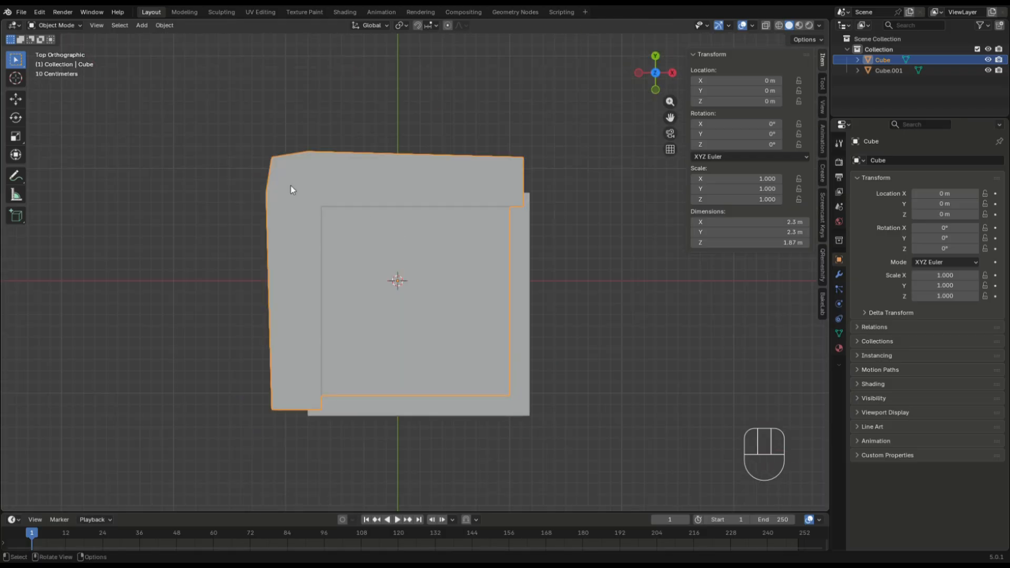
key("Tab")
key("3")
left_click(302, 269)
left_click(351, 183, "shift")
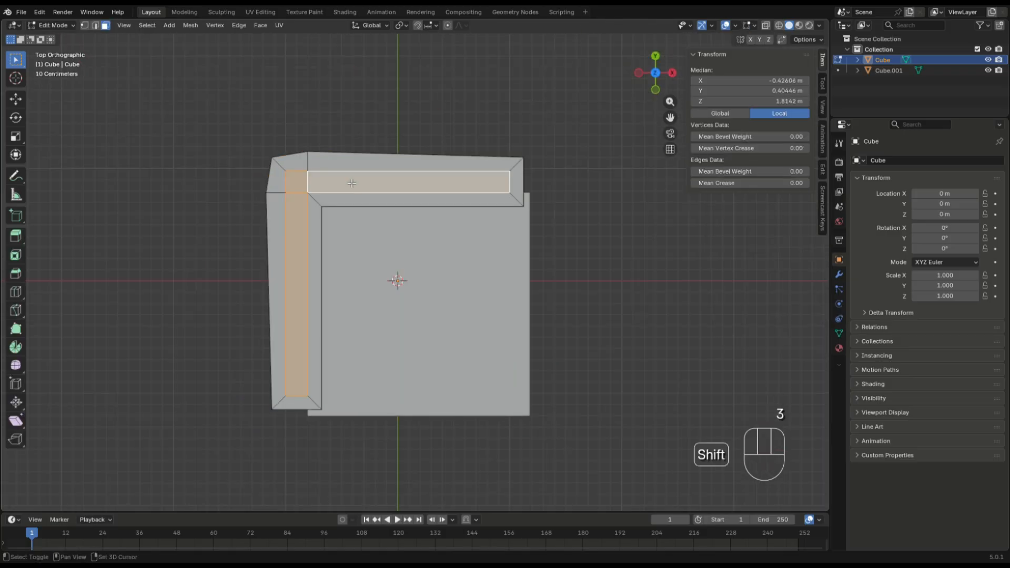
key("x")
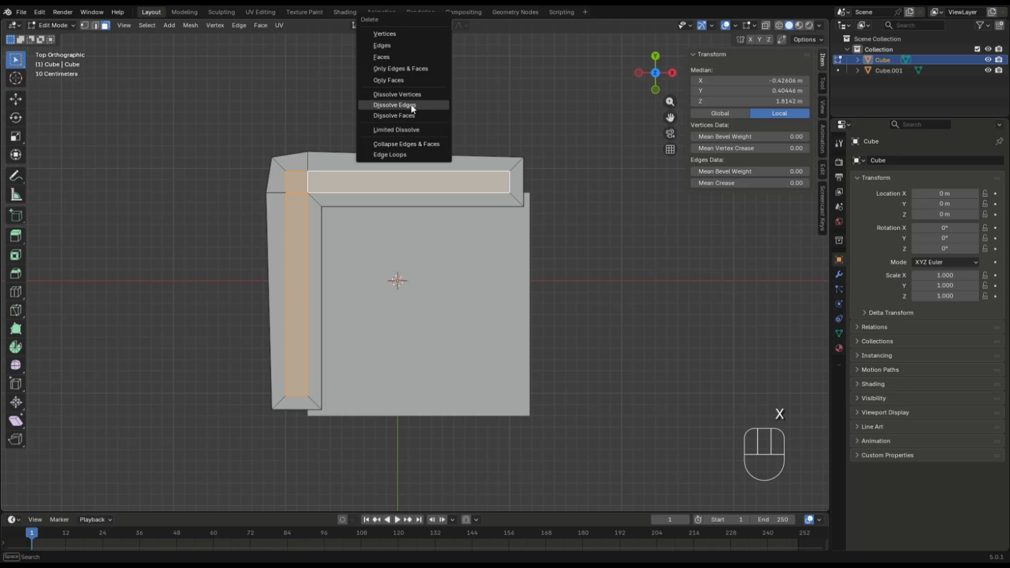
left_click(412, 106)
Dissolve the two extra vertical edges beside the trim's outer corner to square it, then return to Object Mode
middle_click_drag(311, 189, 410, 115)
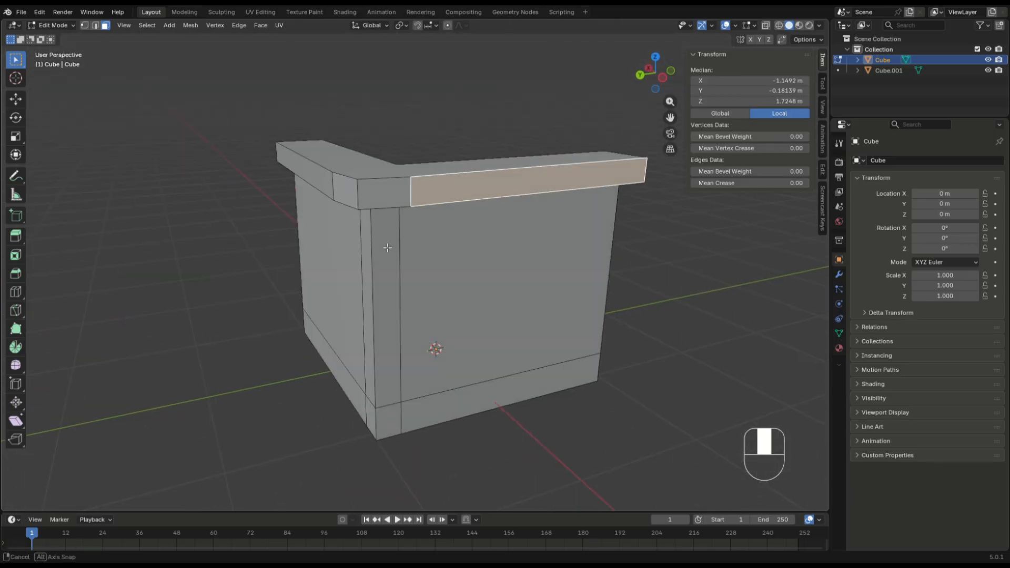
key("2")
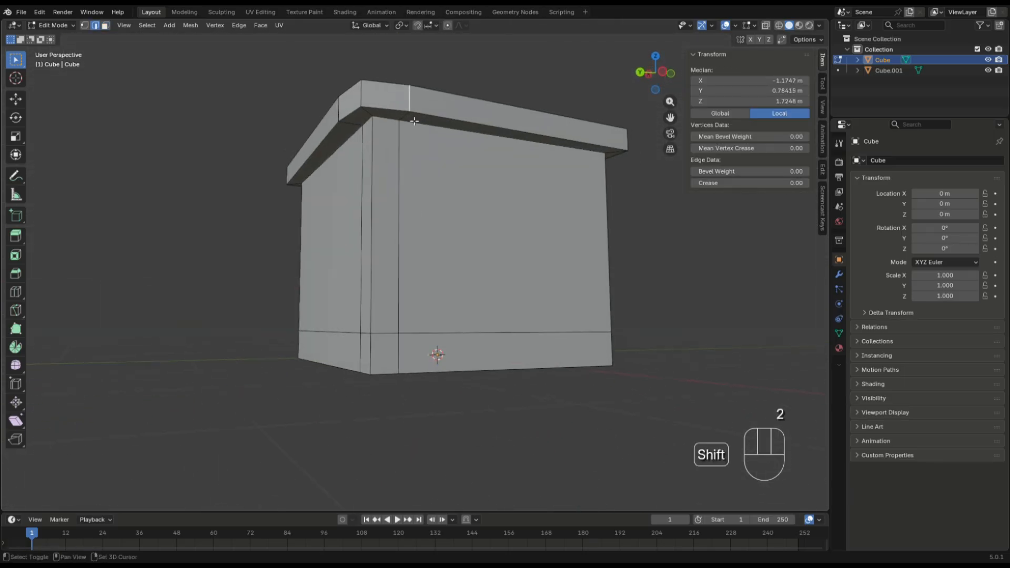
left_click(409, 103, "shift")
left_click(346, 115, "shift")
key("ctrl+z")
middle_click_drag(368, 158, 481, 172)
key("x")
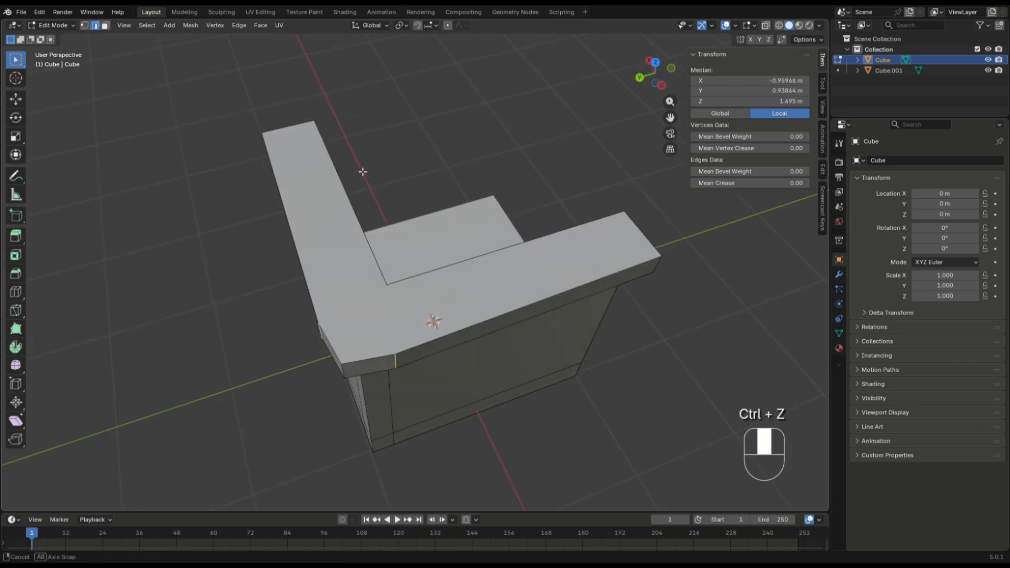
left_click(480, 172)
key("KP_7")
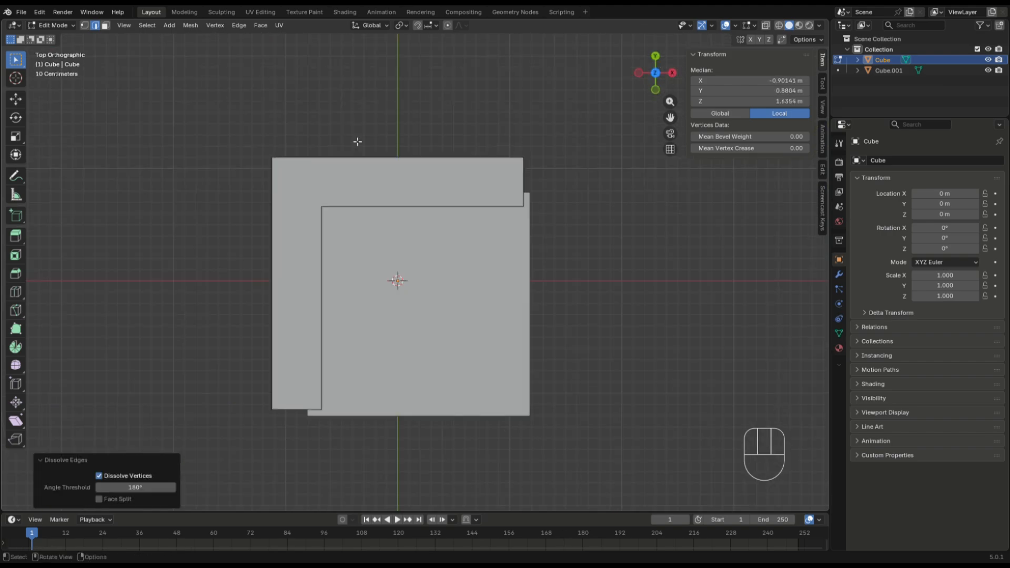
middle_click_drag(383, 305, 347, 210)
key("Tab")
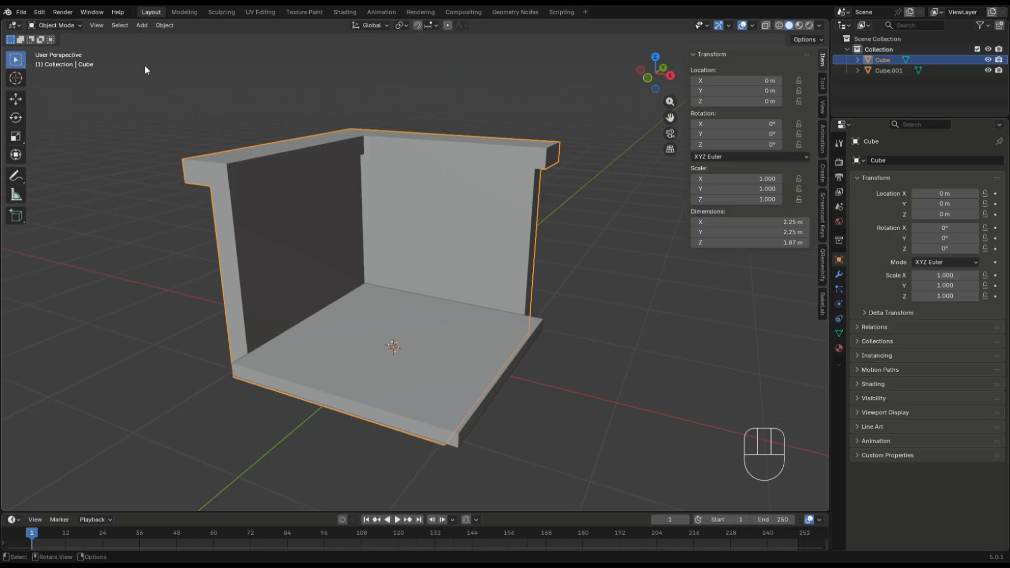
Select the inner and outer faces of the back wall in Edit Mode and inset both by about 0.255 m
middle_click_drag(619, 328, 620, 328, "shift")
key("Tab")
left_click(453, 230)
key("3")
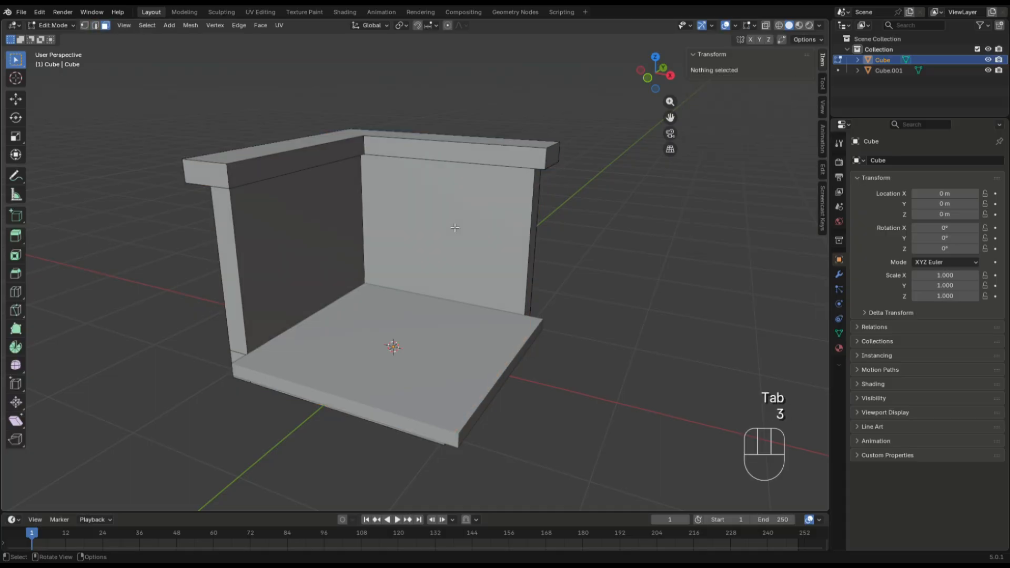
left_click(454, 230)
middle_click_drag(652, 235, 505, 251)
left_click(500, 244, "shift")
key("i")
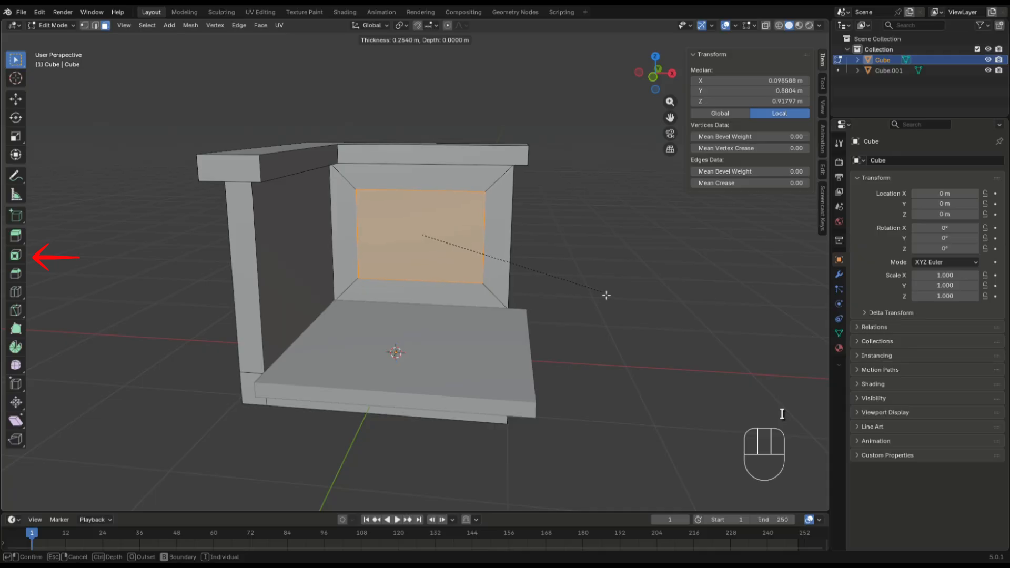
left_click(606, 294)
Inset the same two wall faces two more times, starting with about 0.08 m, to form nested frames, then clear the selection
key("i")
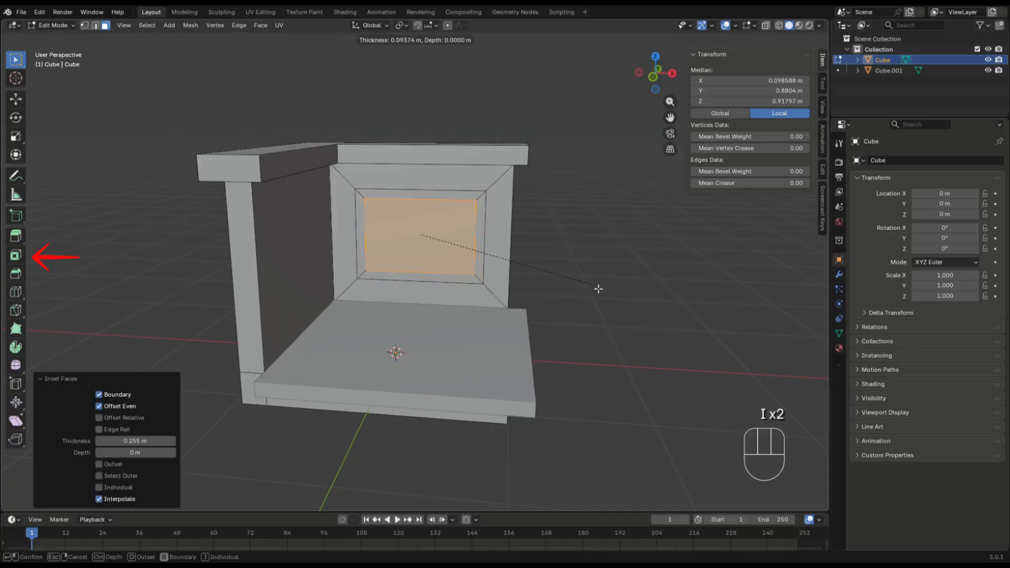
left_click(599, 289)
key("i")
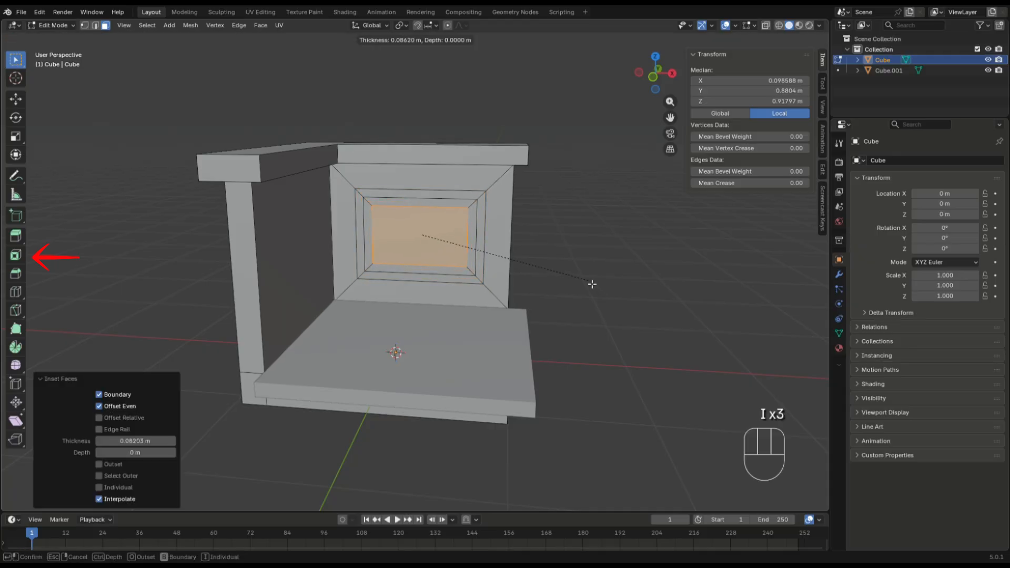
left_click(594, 284)
left_click(586, 349)
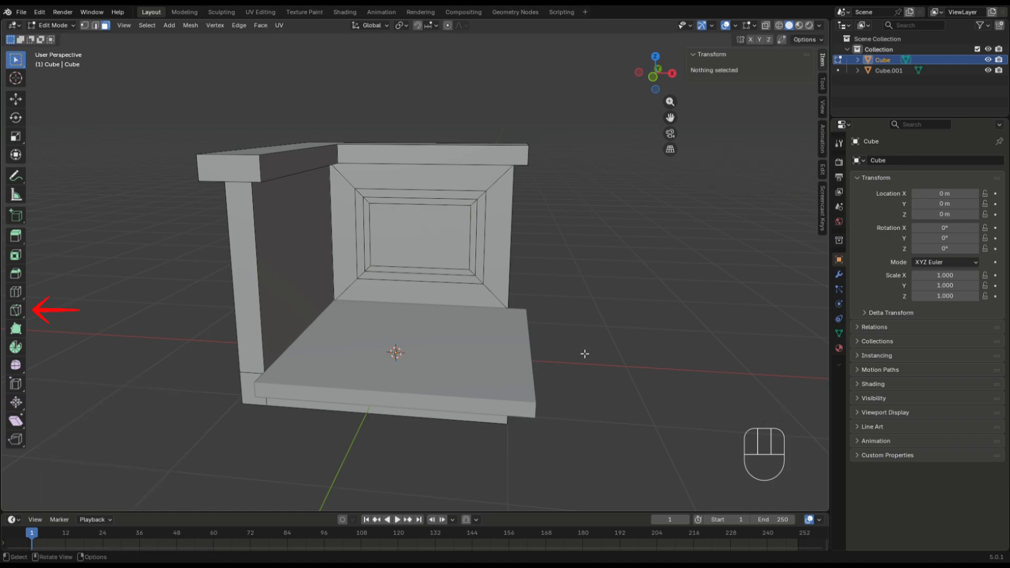
Knife-cut X-aligned edges on the wall's inner side from the middle frame's two lower corners to the outer frame's vertical edges
scroll(586, 350, "up", 2)
key("k")
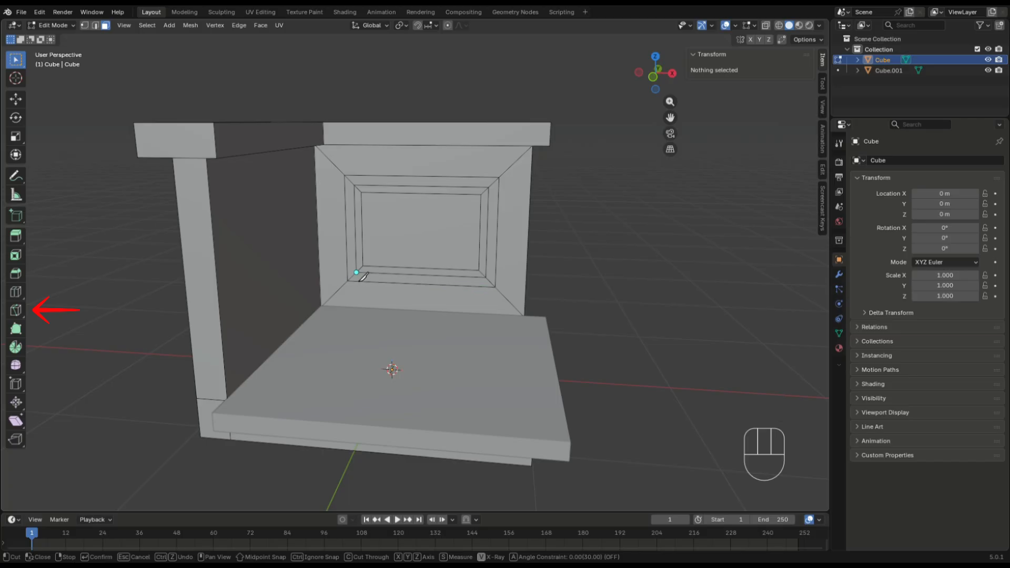
left_click(357, 273)
key("x")
key("Return")
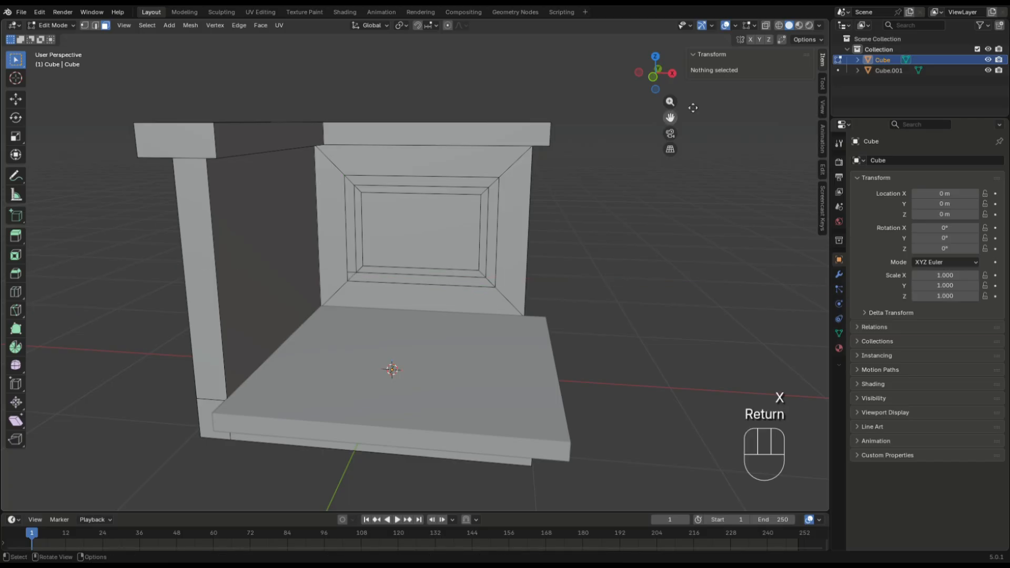
left_click(653, 77)
key("k")
left_click(557, 334)
key("x")
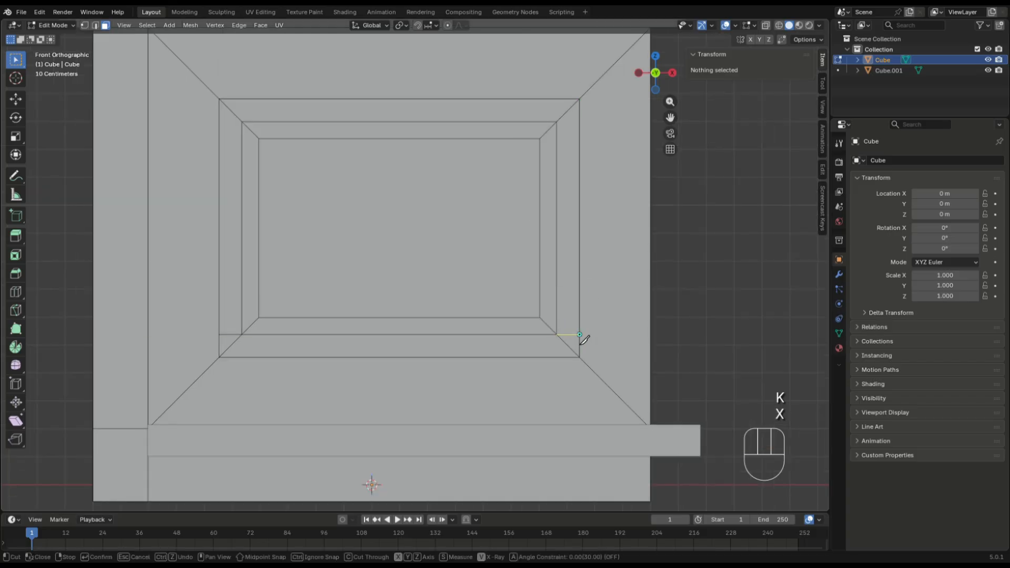
left_click(581, 338)
key("Return")
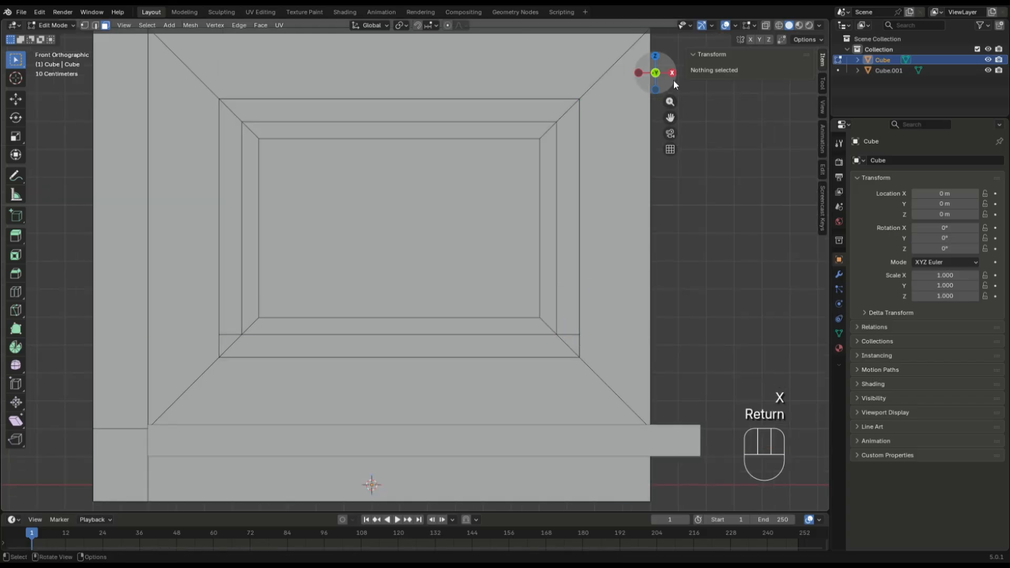
Repeat the two X-aligned knife cuts at the middle frame's lower corners on the wall's outer side, working in back view
left_click(656, 75)
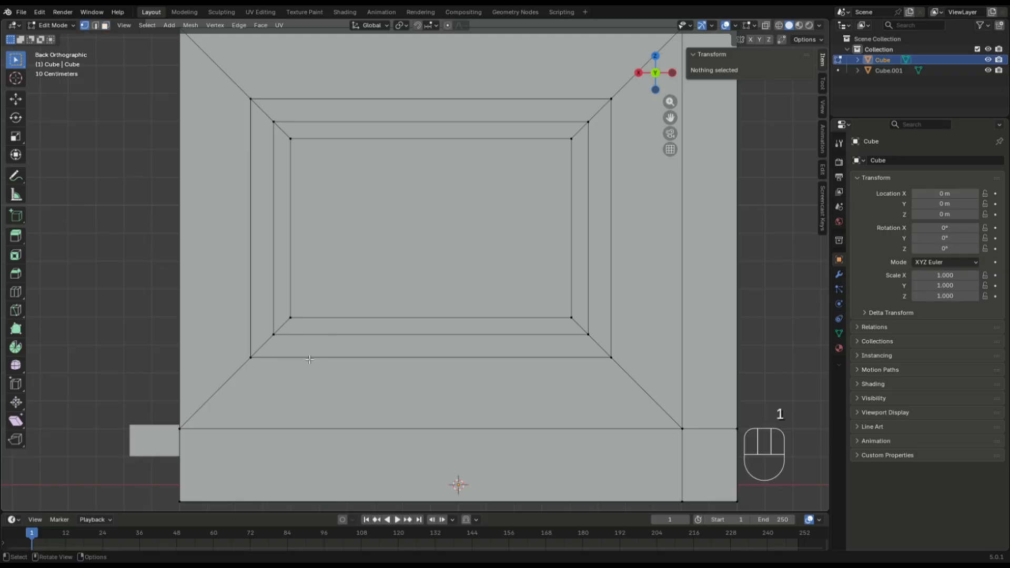
key("k")
left_click(311, 335)
key("x")
left_click(249, 335)
key("Return")
key("k")
left_click(588, 335)
key("x")
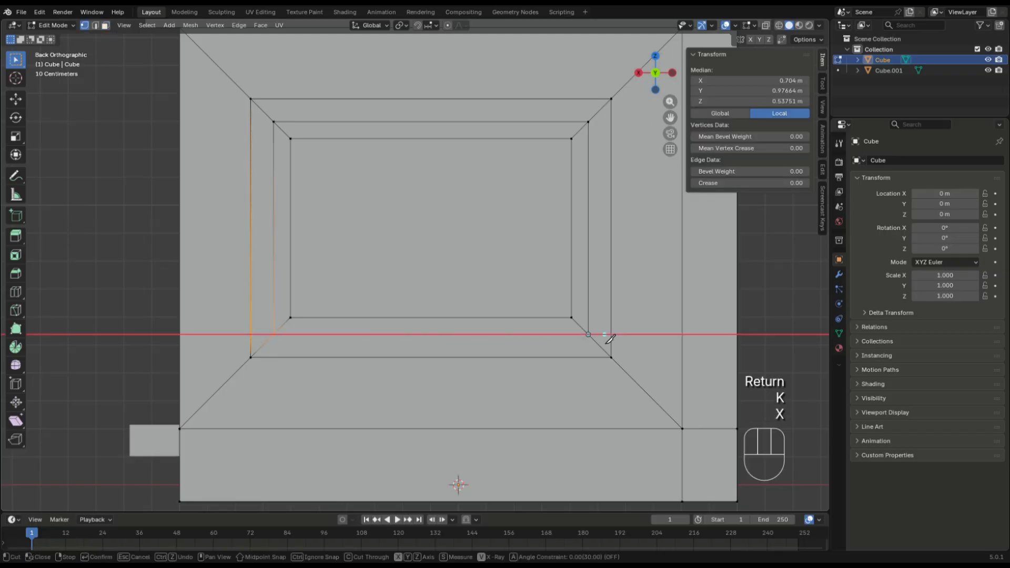
left_click(609, 340)
key("Return")
Dissolve the diagonal edges below the new cuts on both sides of the wall to leave a rectangular sill strip
key("2")
left_click(602, 350)
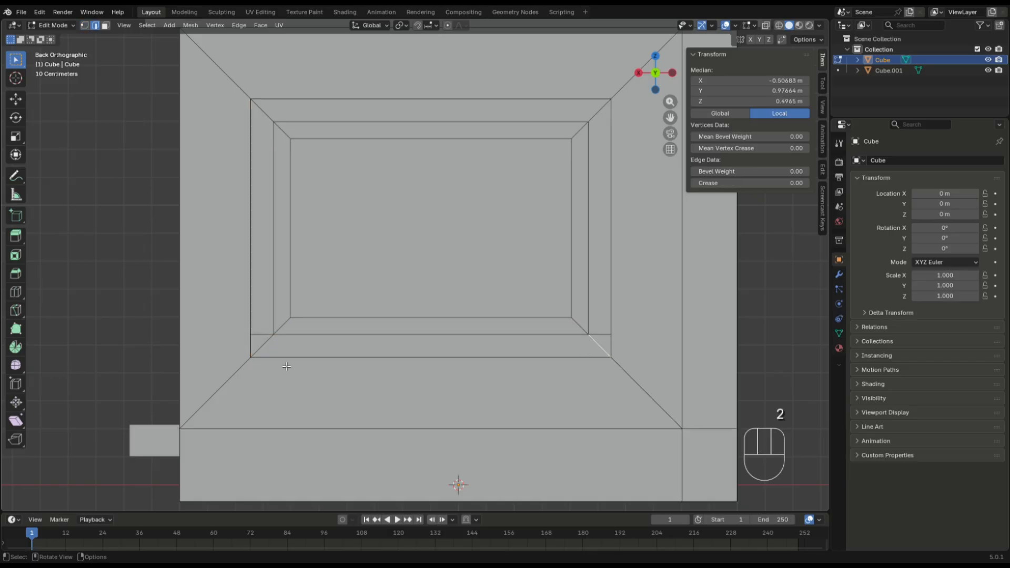
left_click(271, 348, "shift")
left_click(655, 72)
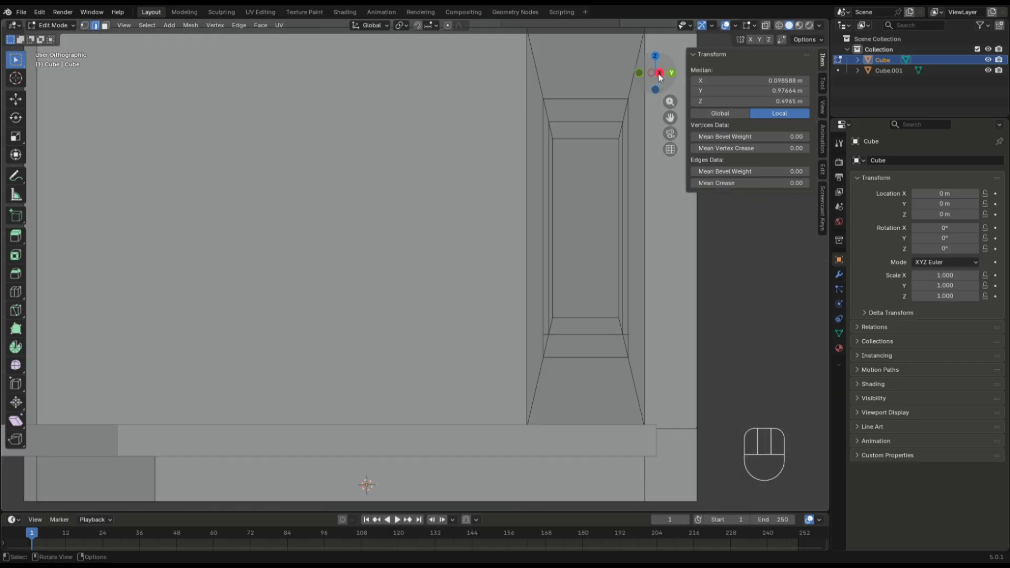
left_click(560, 363, "shift")
left_click(241, 348, "shift")
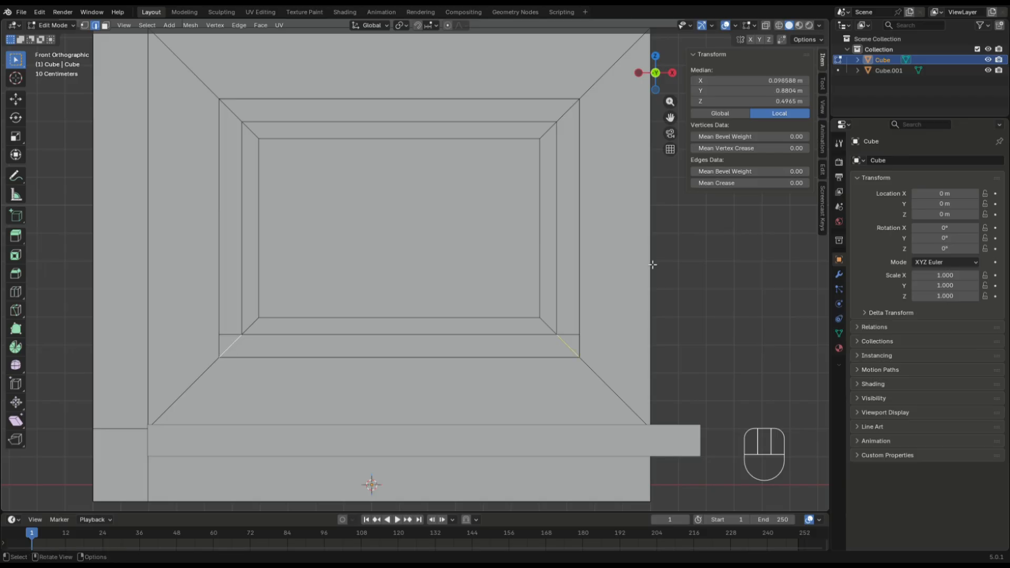
key("x")
left_click(649, 260)
Extrude the middle frame and center faces on both wall sides in place and scale them to about 0.672 along Y
key("3")
left_click(542, 246, "alt")
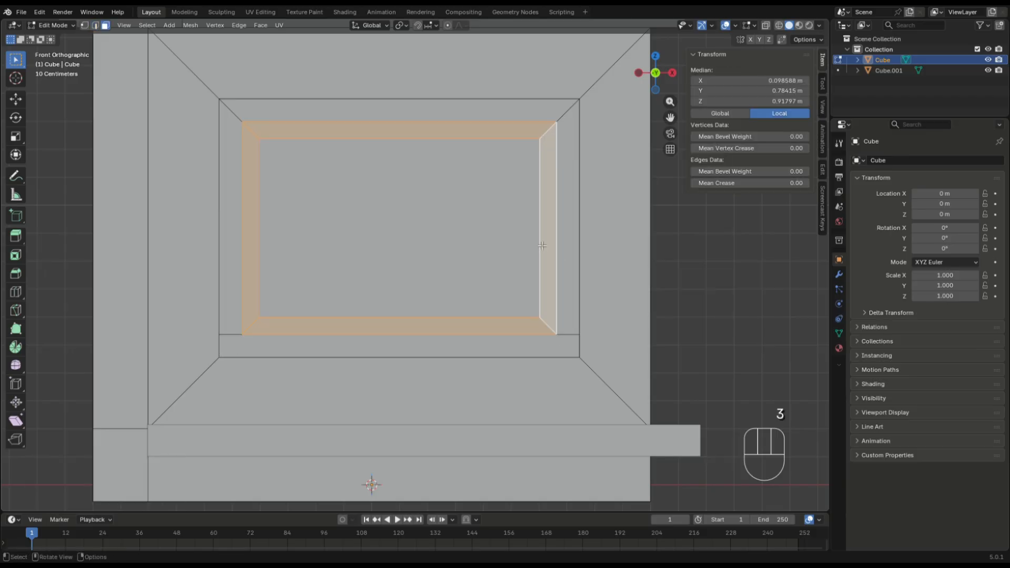
left_click(505, 243, "shift")
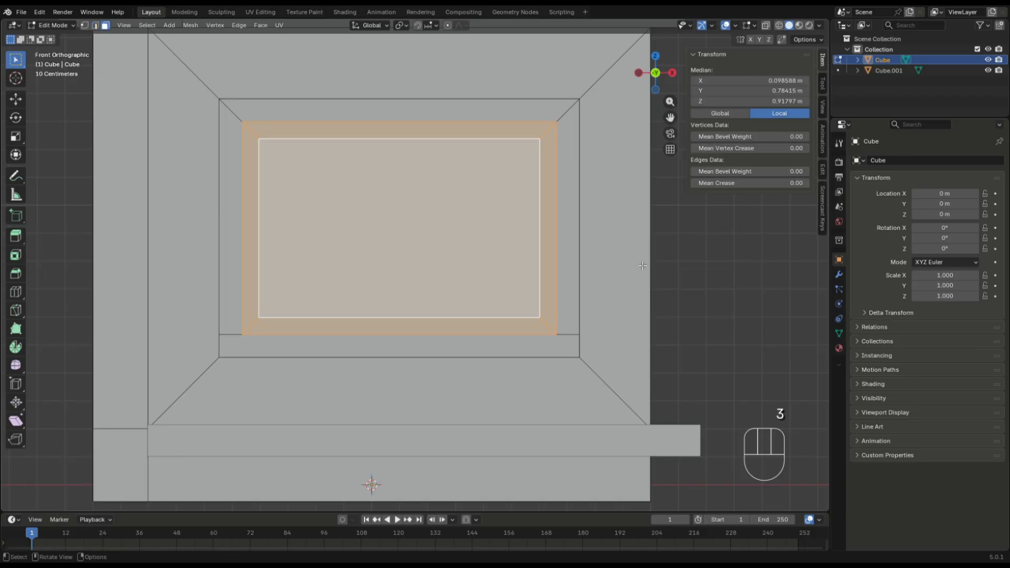
middle_click_drag(495, 243, 284, 249)
scroll(326, 247, "down", 1)
left_click(616, 159, "alt+shift")
left_click(591, 185, "shift")
middle_click_drag(627, 143, 525, 273)
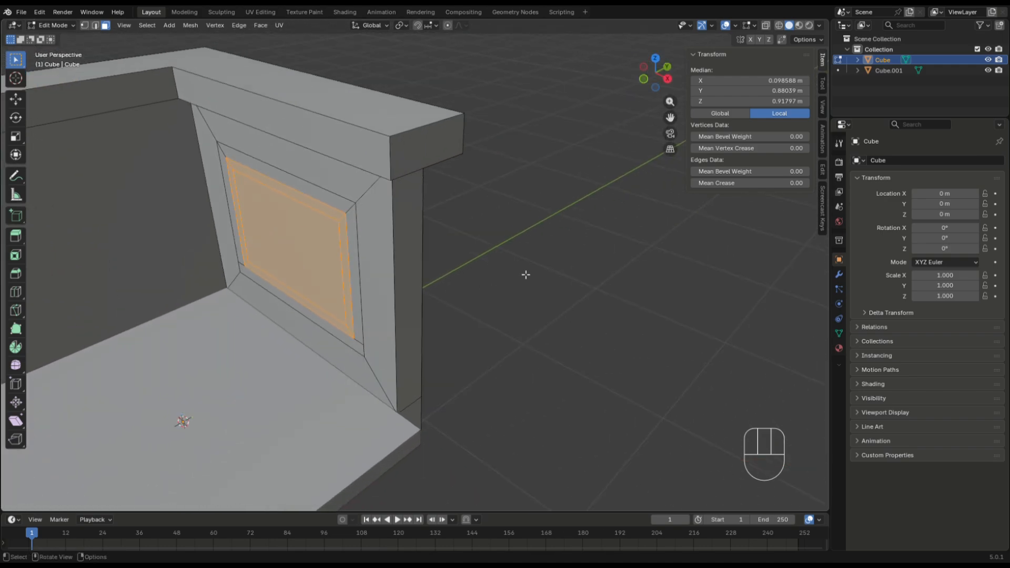
key("e")
right_click(526, 274)
key("s")
key("y")
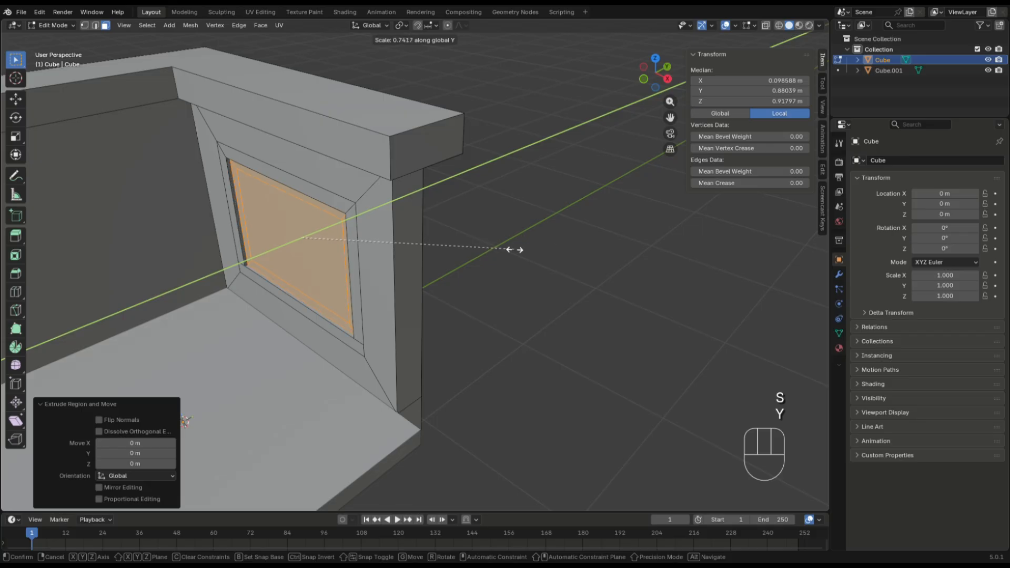
left_click(493, 253)
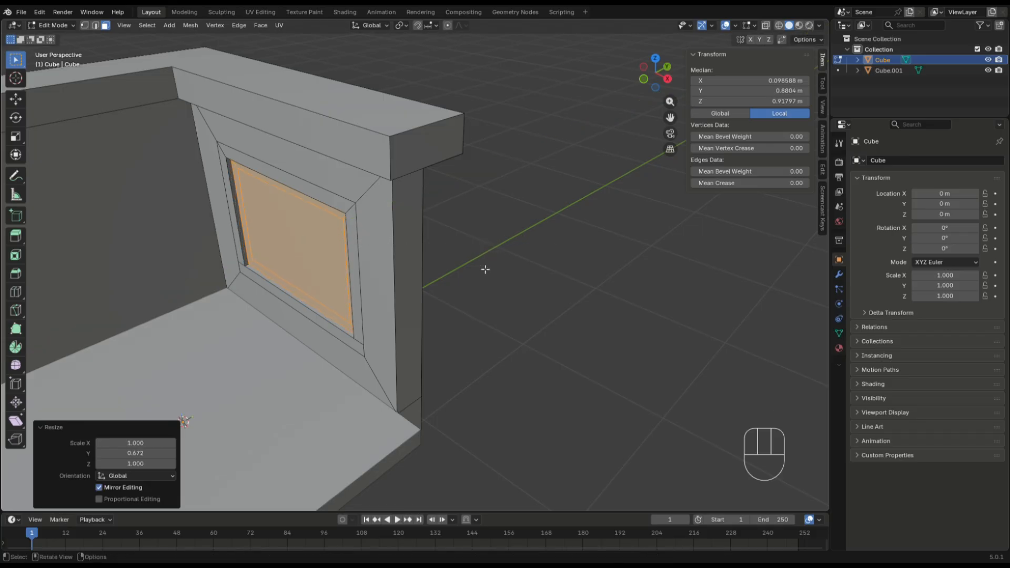
Extrude the innermost window faces on both wall sides in place and scale them to about 0.562 along Y
left_click(561, 254)
middle_click_drag(562, 253, 567, 321)
left_click(463, 241, "shift")
key("e")
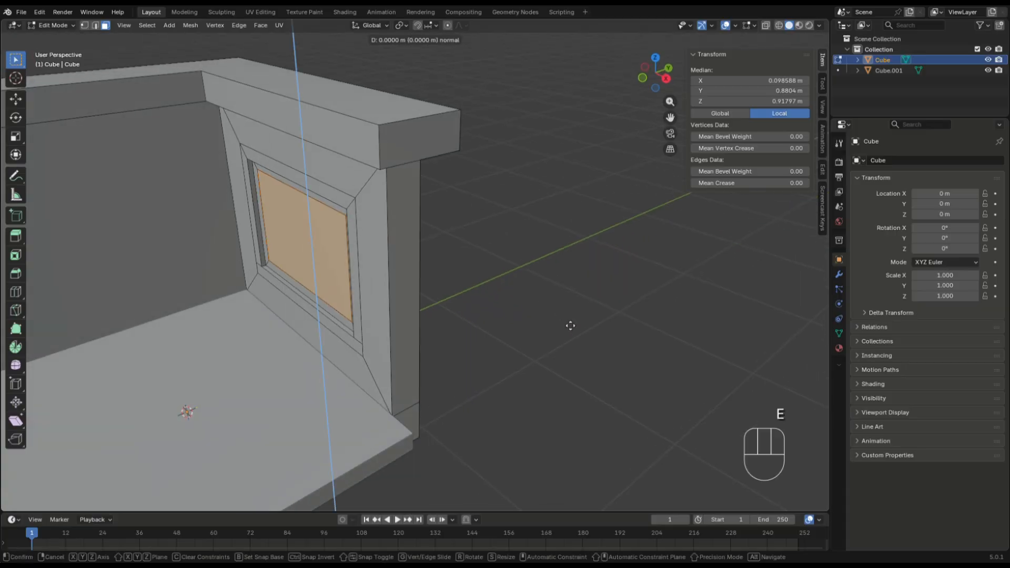
right_click(594, 314)
key("s")
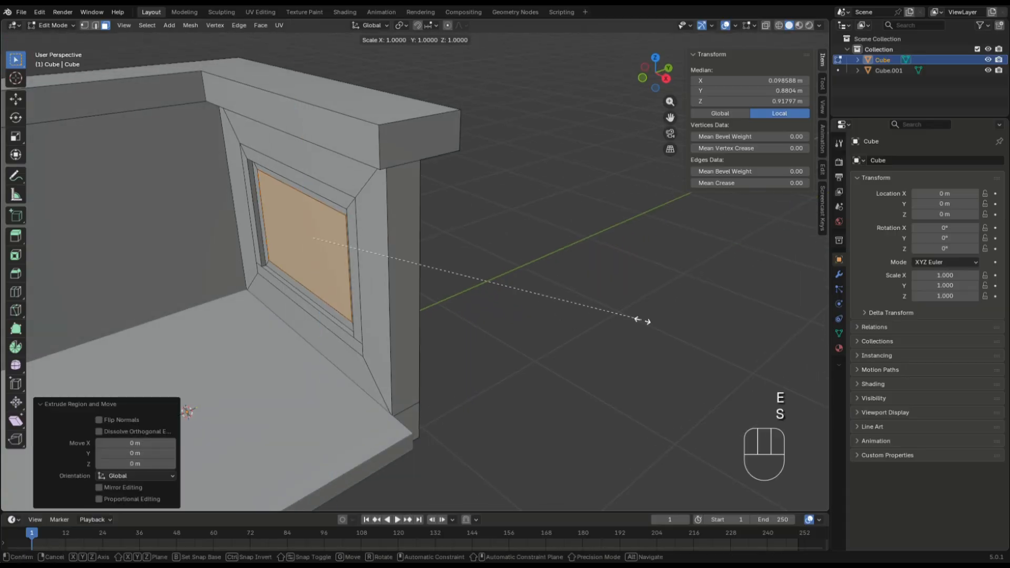
key("y")
left_click(495, 287)
Bridge the two innermost window faces with Bridge Edge Loops to cut the opening through the wall
middle_click_drag(496, 287, 577, 255)
key("ctrl+e")
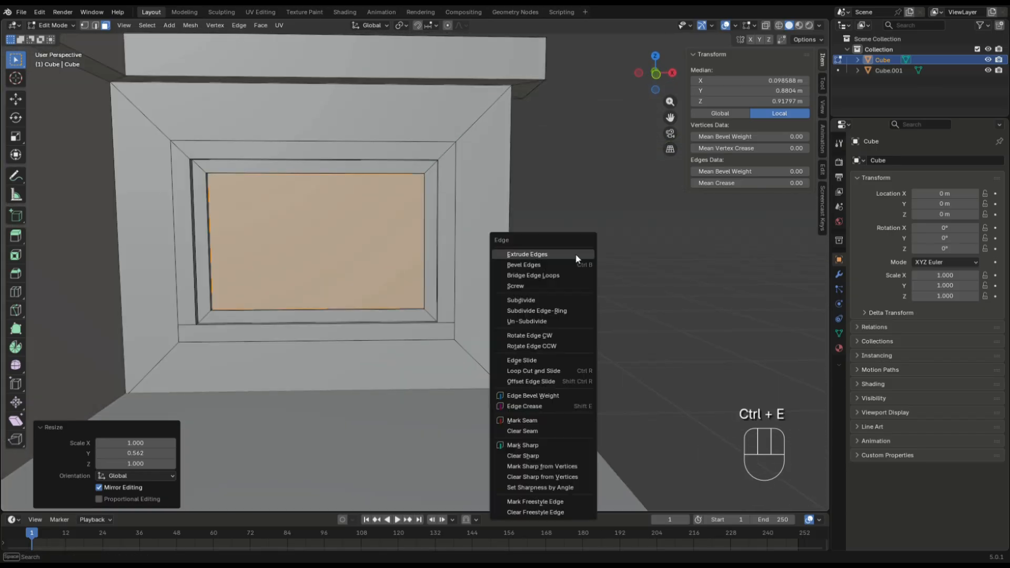
left_click(574, 276)
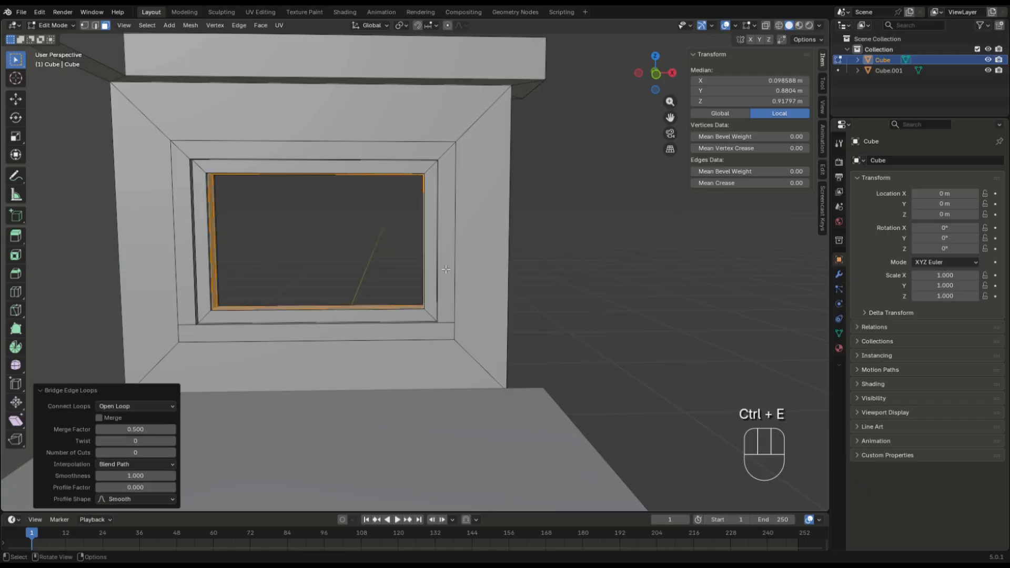
Extrude the sill strips below the window on both wall sides, scale them to about 1.242 along Y, and deselect them
middle_click_drag(446, 269, 621, 347)
left_click(402, 308)
left_click(417, 300, "shift")
key("e")
key("s")
key("y")
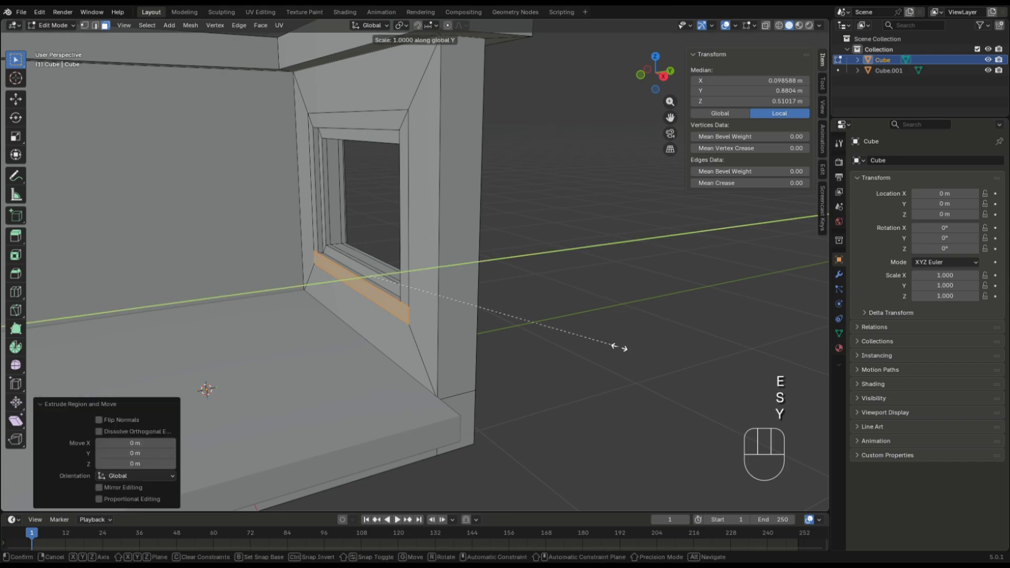
left_click(682, 363)
middle_click_drag(314, 261, 492, 163)
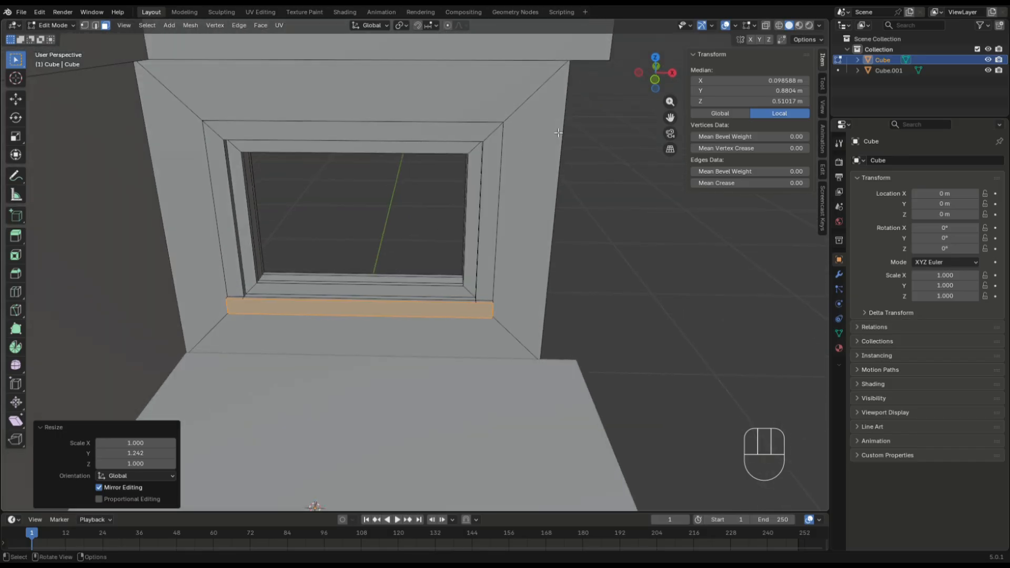
scroll(574, 218, "down", 4)
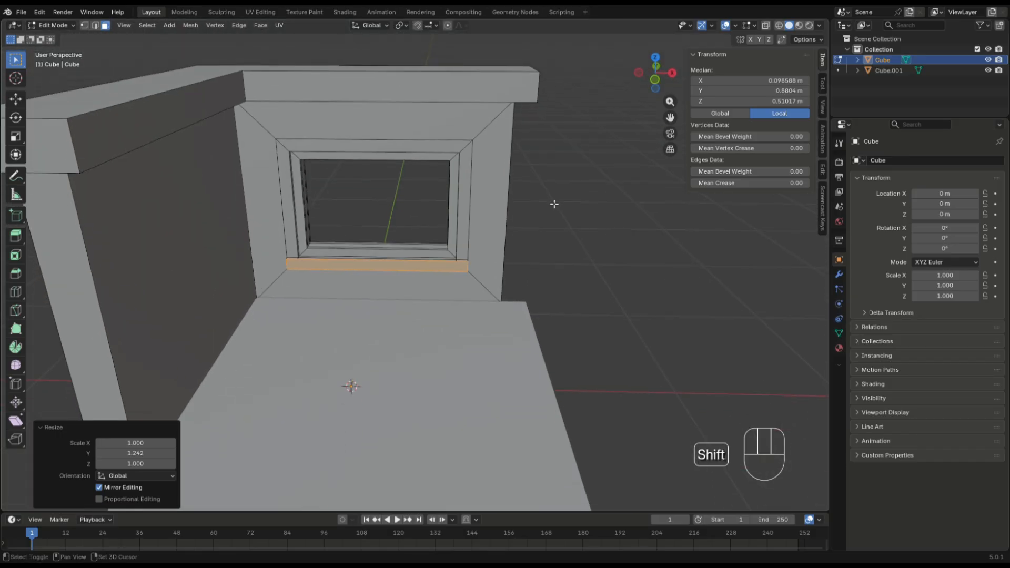
mouse_move(552, 205)
middle_mouse_down()
mouse_move(537, 219)
mouse_move(559, 221)
middle_mouse_up()
left_click(601, 287)
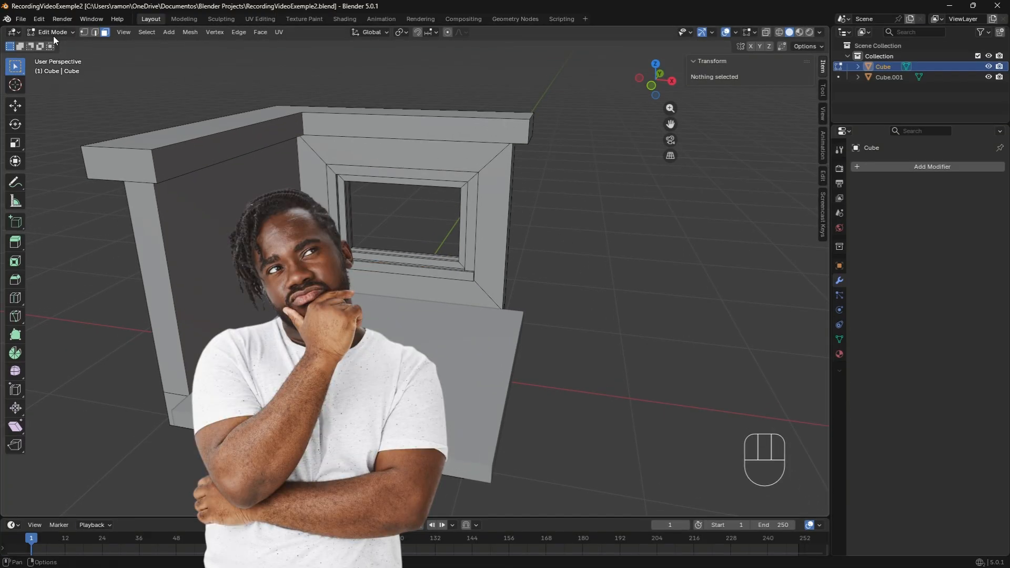
Open the application preferences
left_click(40, 19)
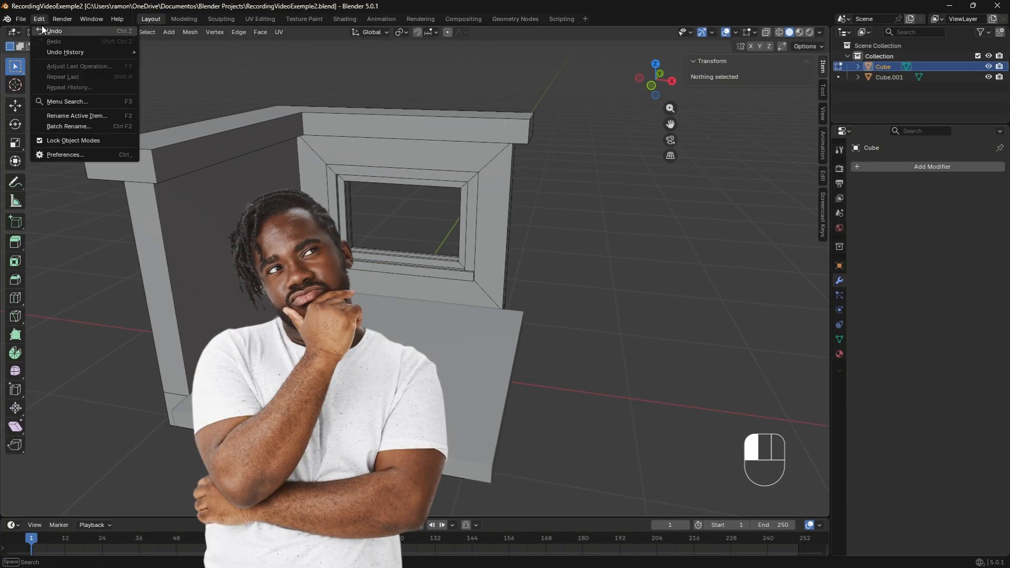
left_click(55, 153)
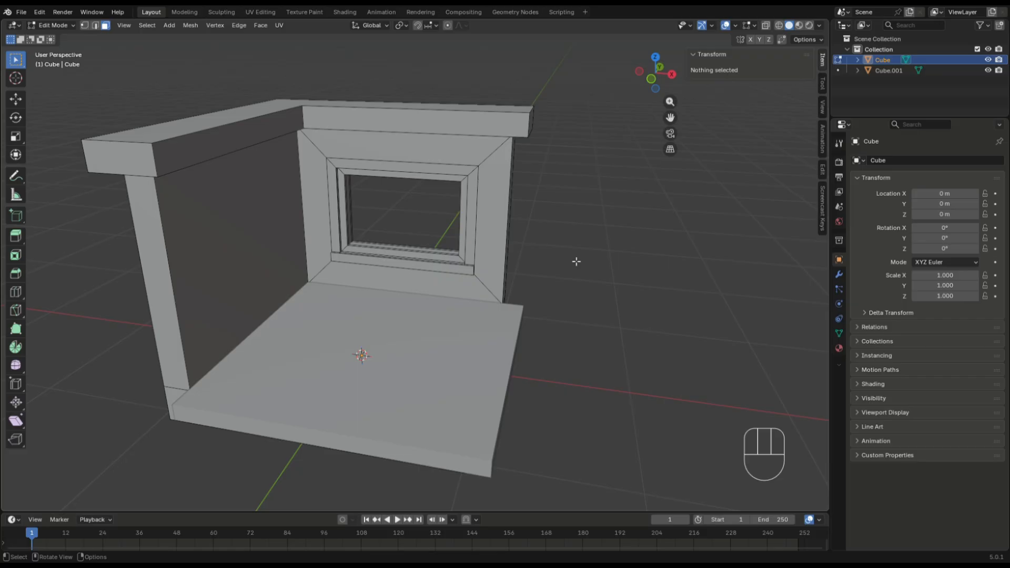
Return to Object Mode, hide the room and floor objects, and add a new cube in front view
key("Tab")
key("h")
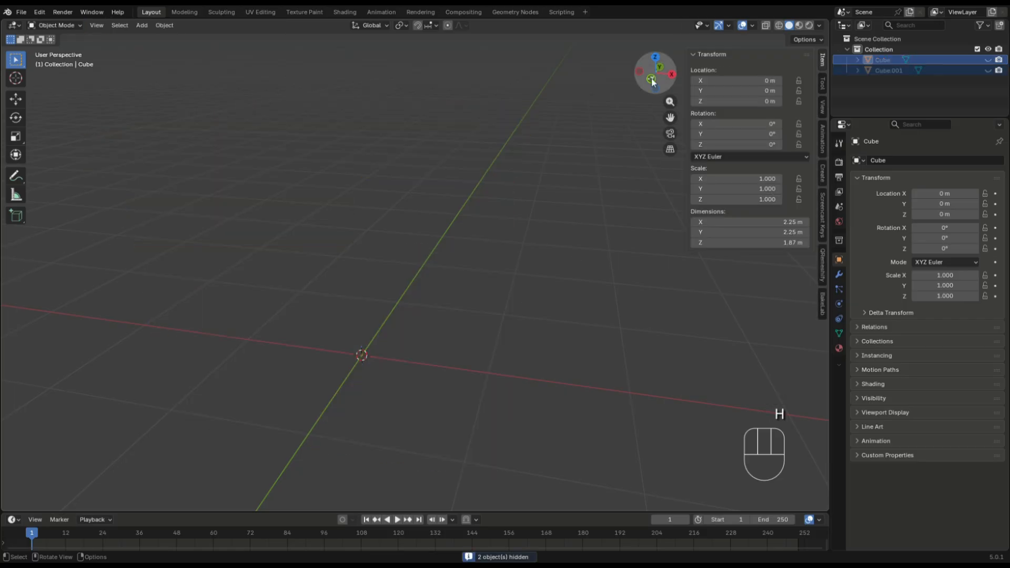
left_click(651, 79)
key("shift+a")
mouse_move(518, 225)
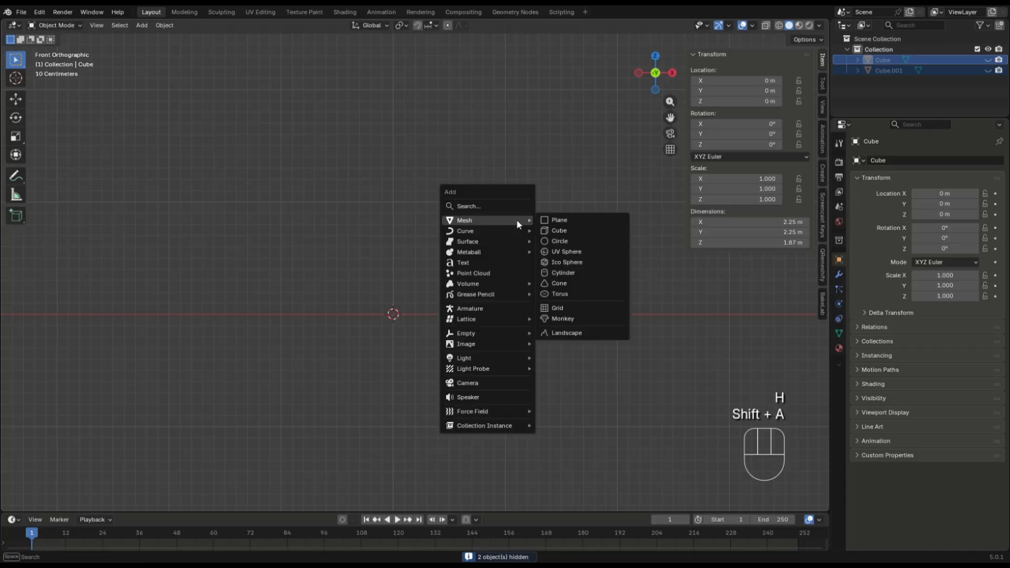
left_click(559, 231)
Scale the new cube to about 0.556 along X and 0.051 along Y to make a thin upright panel
key("s")
key("x")
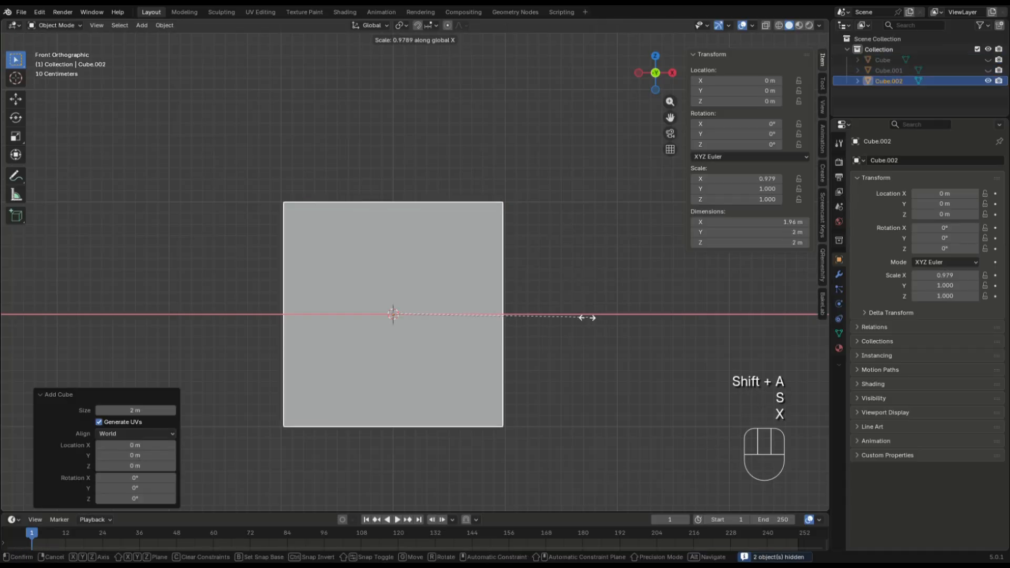
left_click(501, 328)
left_click(639, 73)
key("s")
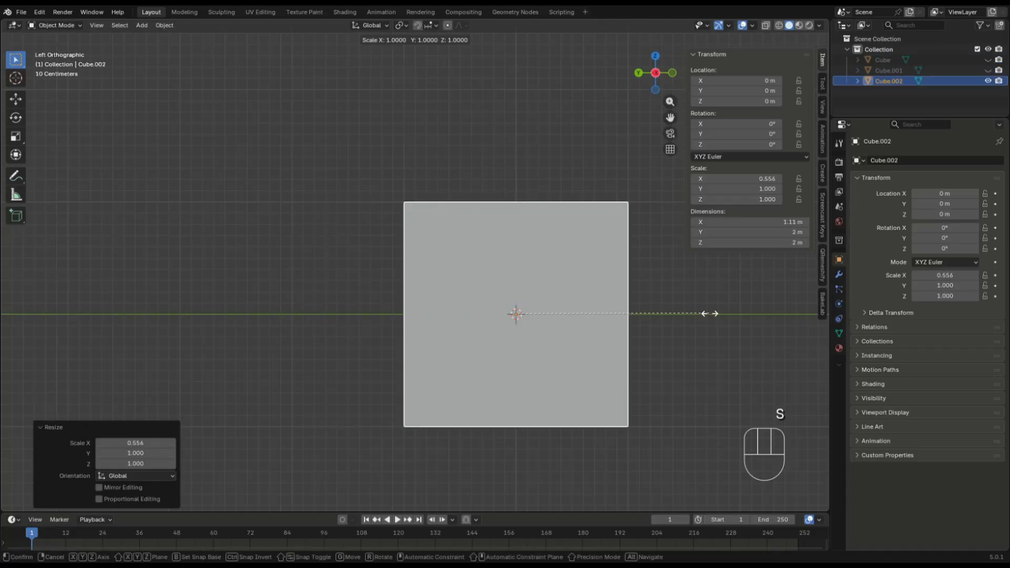
key("y")
left_click(528, 316)
Select the thin panel's front and back faces and inset them by about 0.148 m
mouse_move(590, 296)
middle_mouse_down()
mouse_move(535, 316)
mouse_move(607, 301)
middle_mouse_up()
key("Tab")
left_click(508, 312)
left_click(528, 287, "shift")
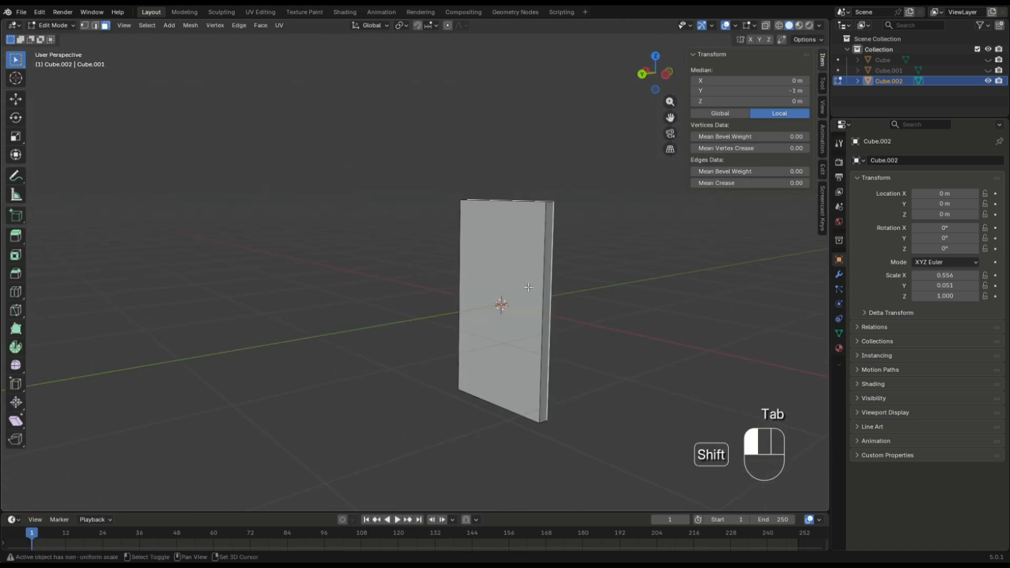
left_click(674, 74)
key("i")
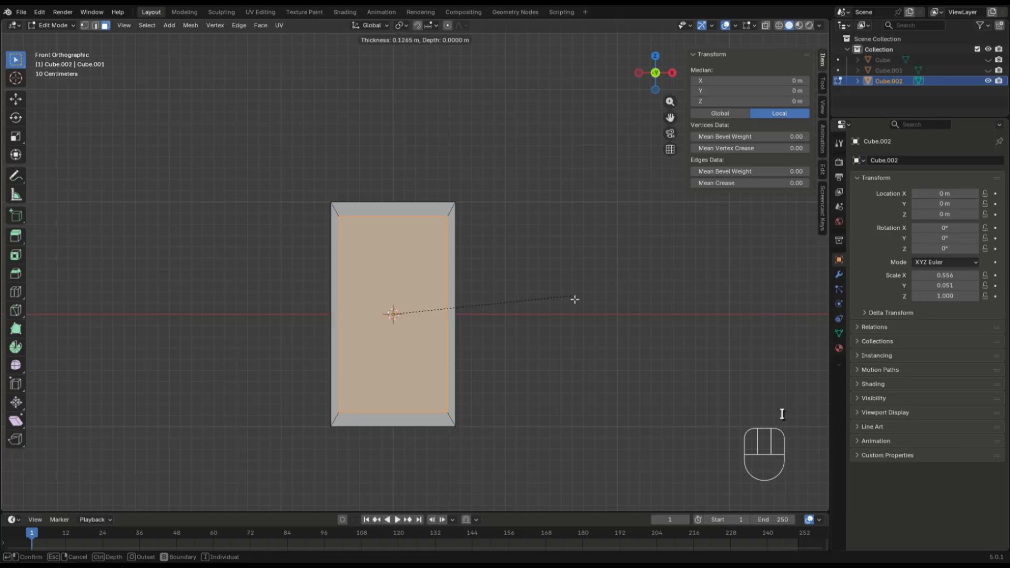
left_click(573, 299)
Scale the inset faces to about 0.883 along X and bridge their edge loops to open the panel into a frame
key("s")
key("x")
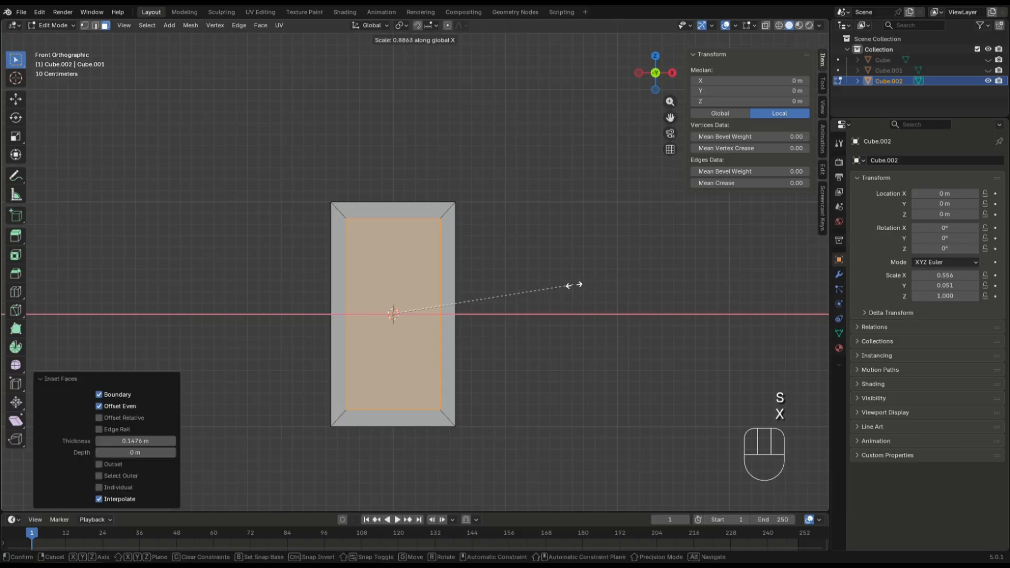
left_click(577, 289)
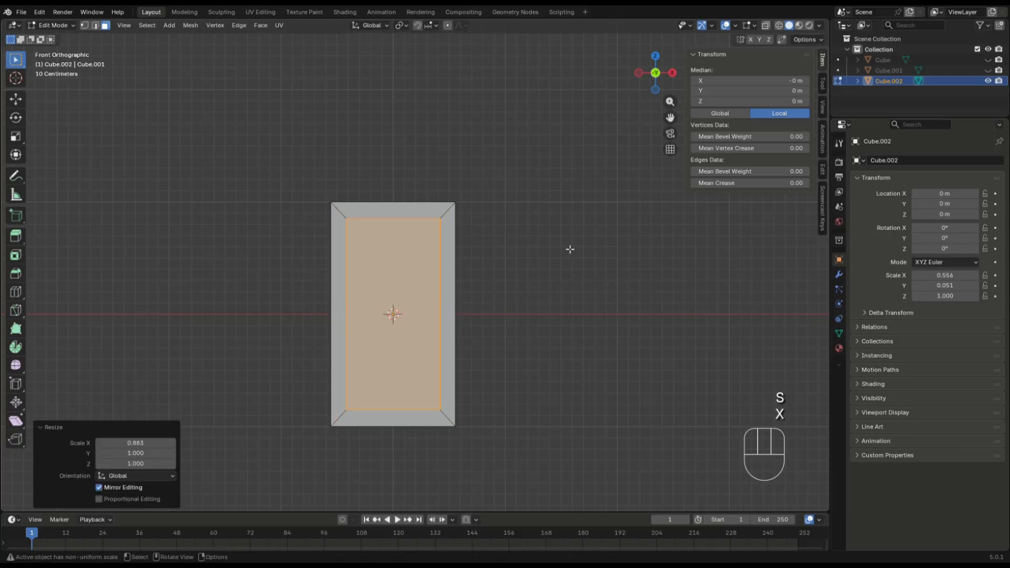
key("ctrl+e")
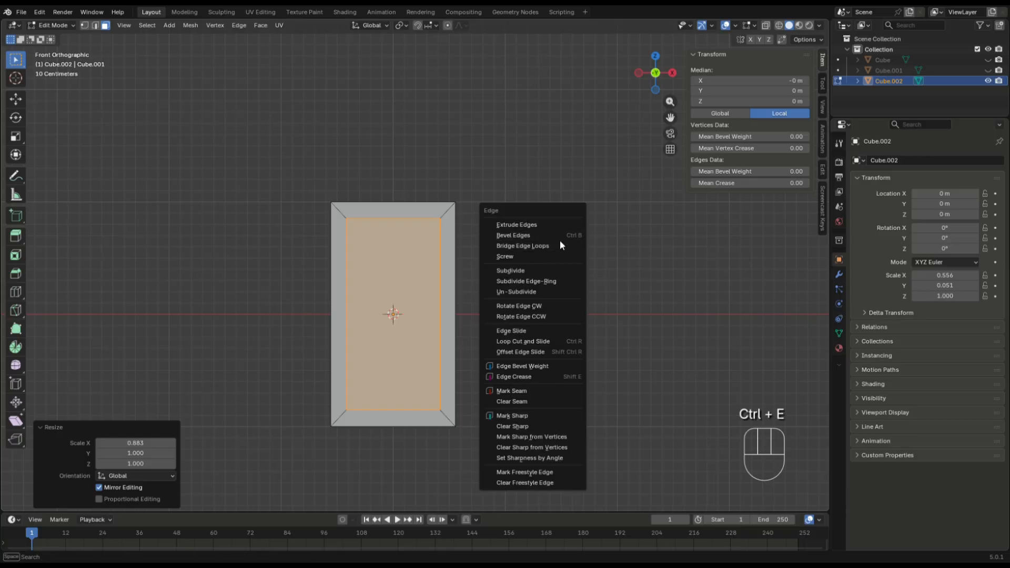
left_click(559, 245)
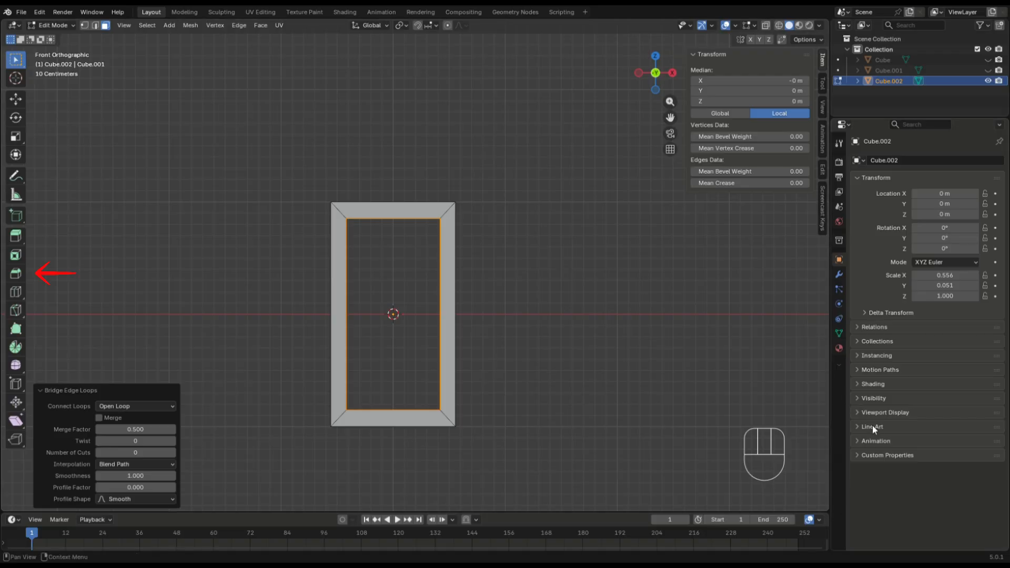
Return to Object Mode, add a new cube, and scale it to about 0.115 along Z
key("Tab")
key("shift+a")
mouse_move(523, 298)
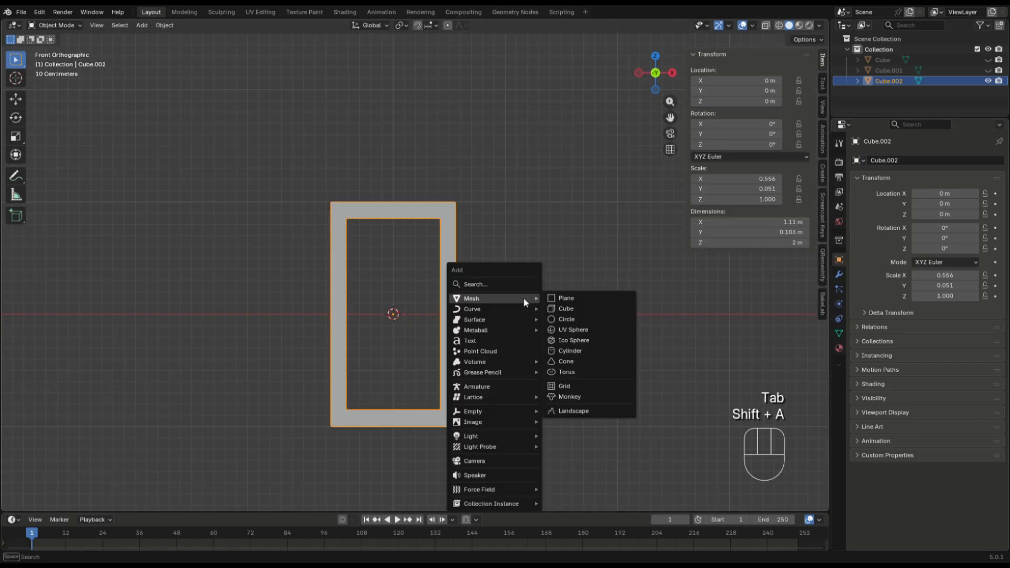
left_click(566, 309)
key("s")
key("z")
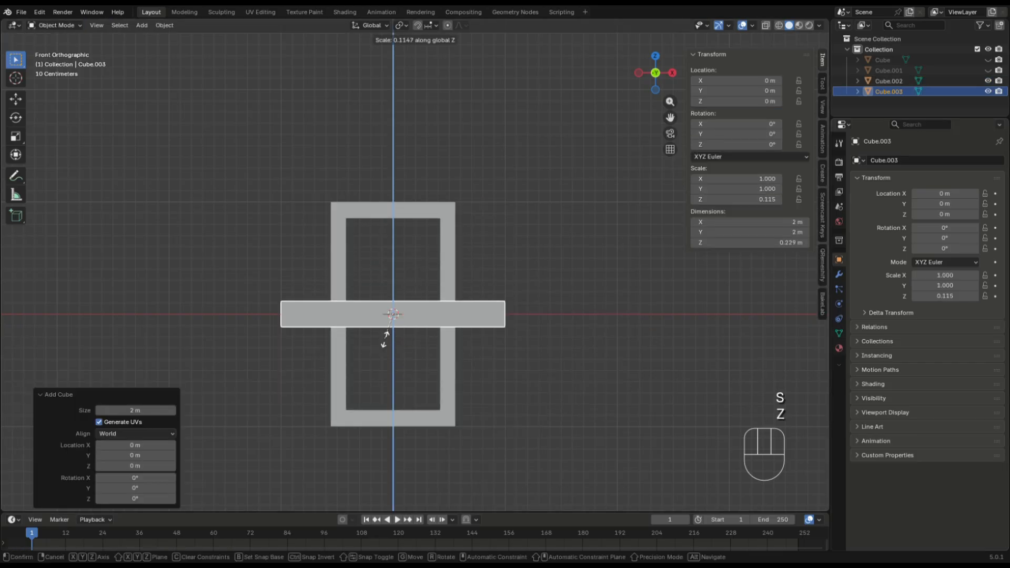
left_click(388, 333)
Scale the new cube to about 0.516 along X and 0.028 along Y to form a slat
key("s")
key("x")
left_click(398, 321)
middle_click_drag(579, 263, 616, 285)
key("s")
key("y")
left_click(368, 288)
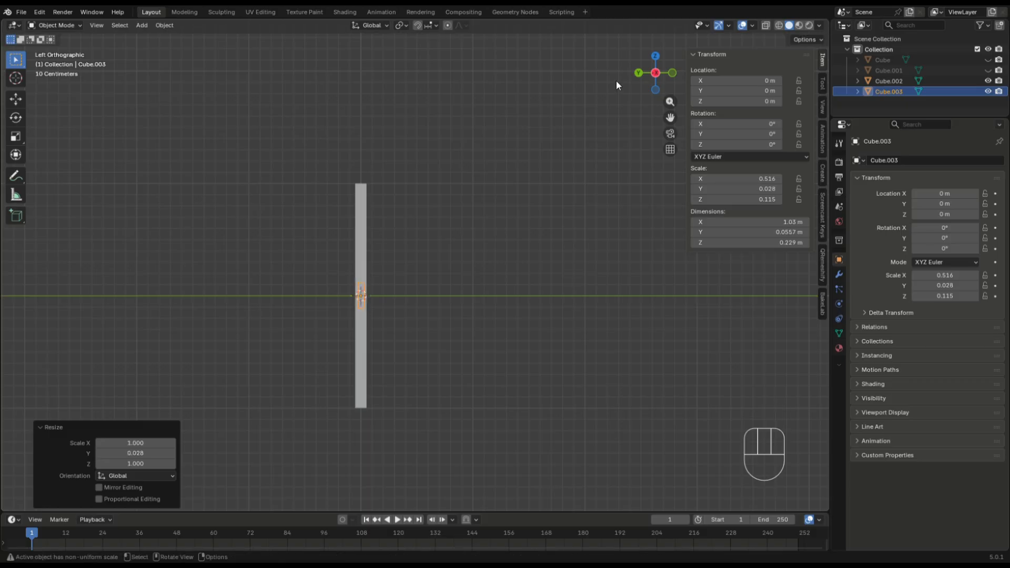
Tilt the slat by about -9.42° around the X axis
middle_click_drag(368, 288, 396, 256)
scroll(396, 256, "up", 4)
key("r")
key("x")
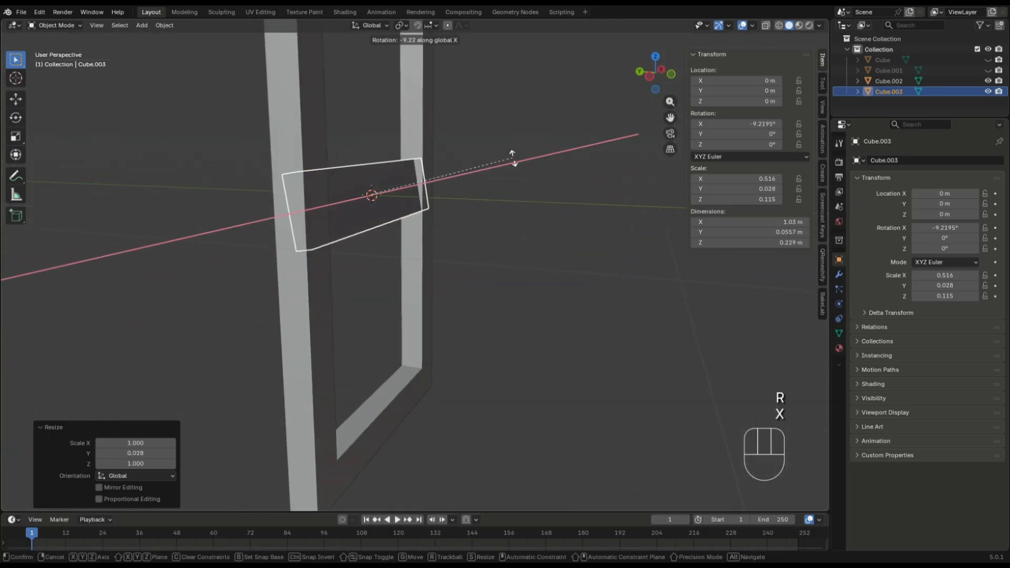
left_click(511, 155)
middle_click_drag(512, 157, 450, 171)
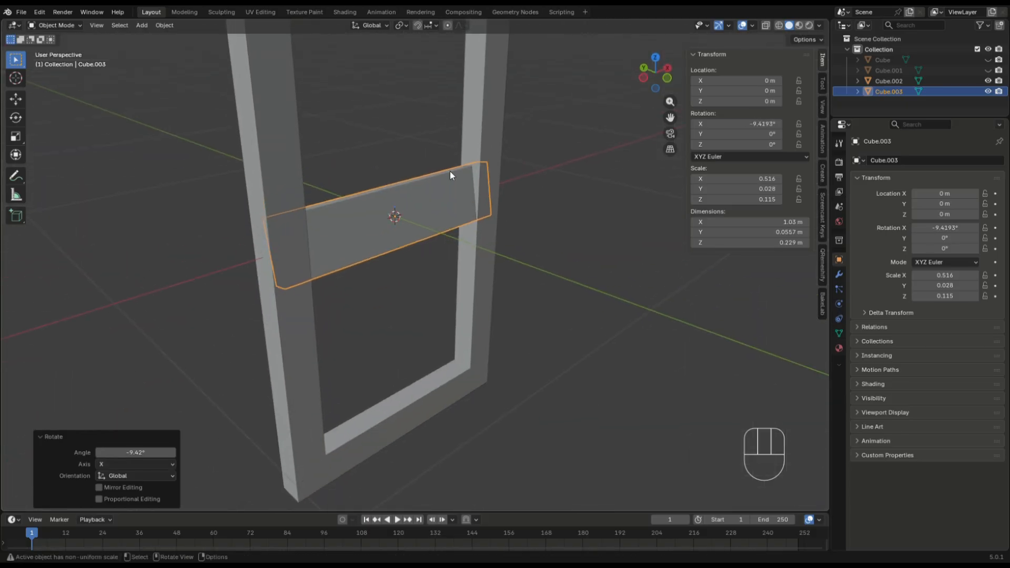
Select the slat's four long edges in Edit Mode and bevel them by about 0.473 m
scroll(395, 201, "up", 3)
key("Tab")
key("2")
left_click(396, 191)
left_click(415, 242, "shift")
middle_click_drag(415, 241, 611, 228)
left_click(409, 203, "shift")
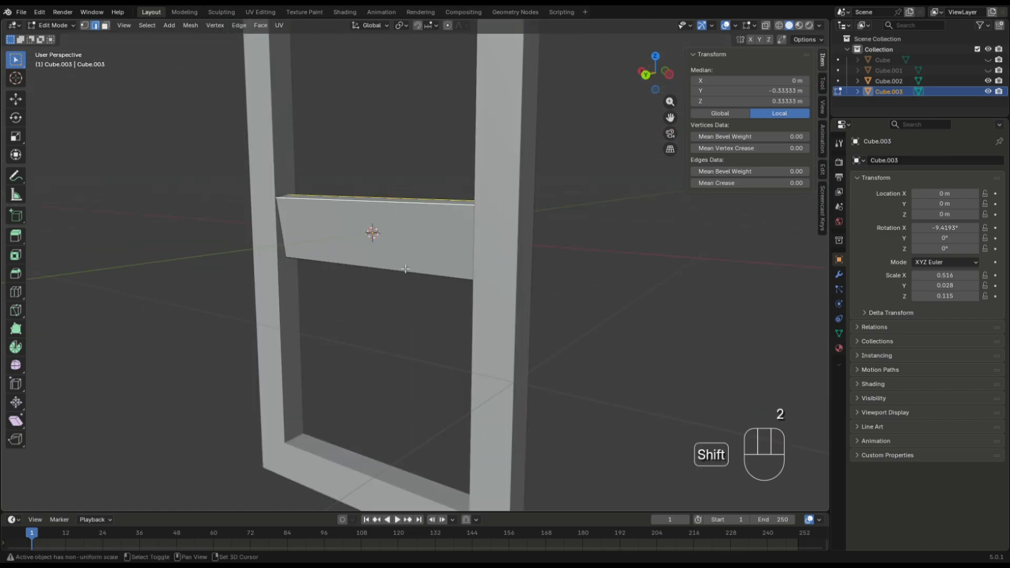
left_click(406, 273, "shift")
middle_click_drag(407, 272, 544, 276)
key("ctrl+b")
left_click(625, 280)
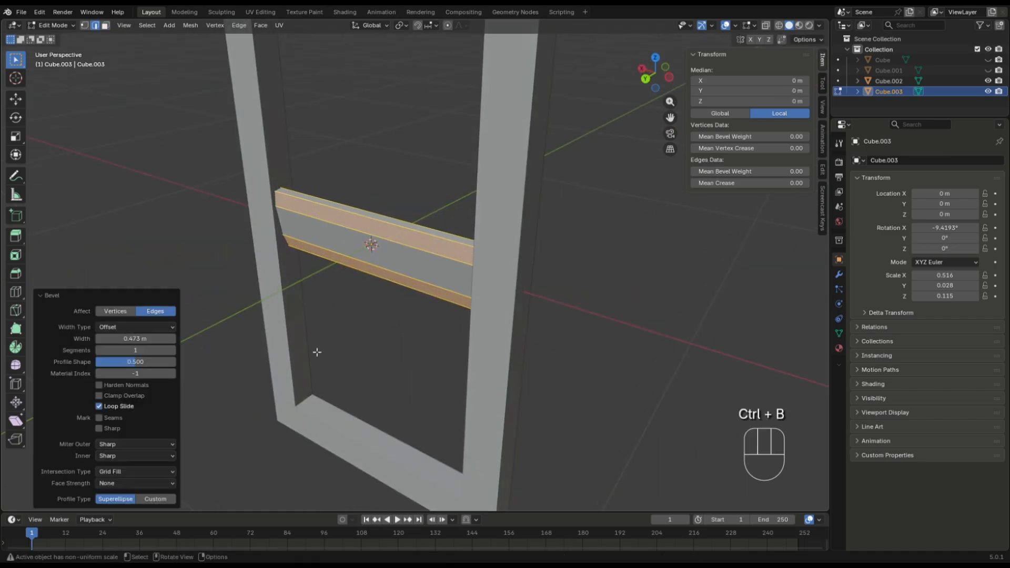
Set the bevel width to 0.5 m, increase its segment count, and return to Object Mode
left_click(109, 339)
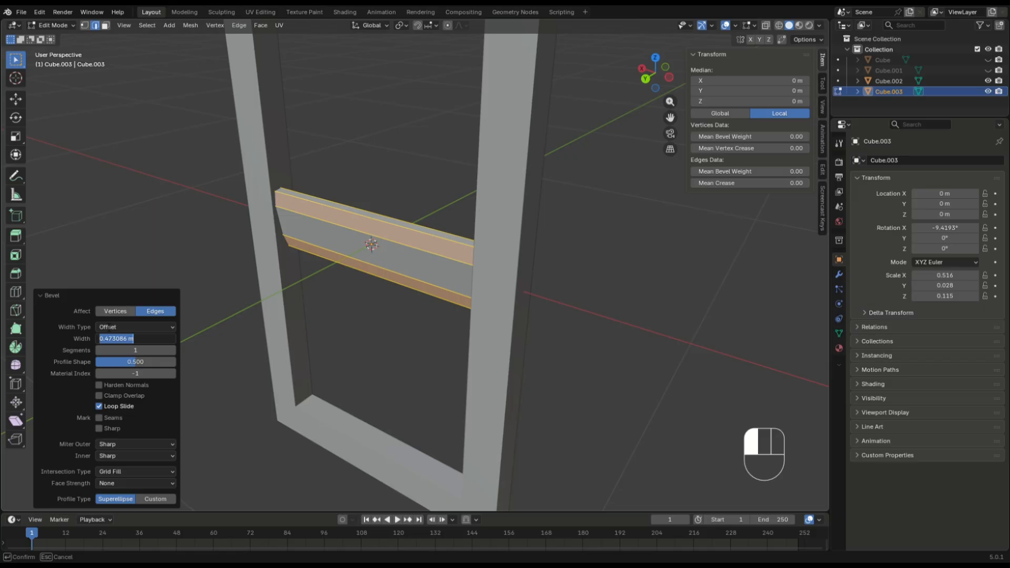
left_click(113, 262)
left_click(173, 349)
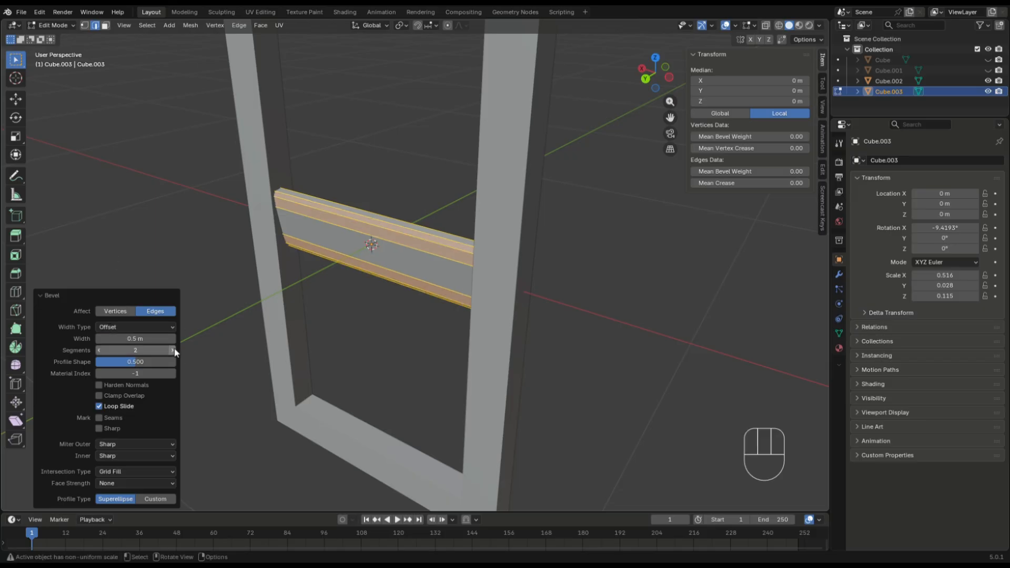
left_click(174, 350)
key("Tab")
Move the slat up about 0.73 m along Z to the top of the frame opening in front view
middle_click_drag(598, 212, 436, 209)
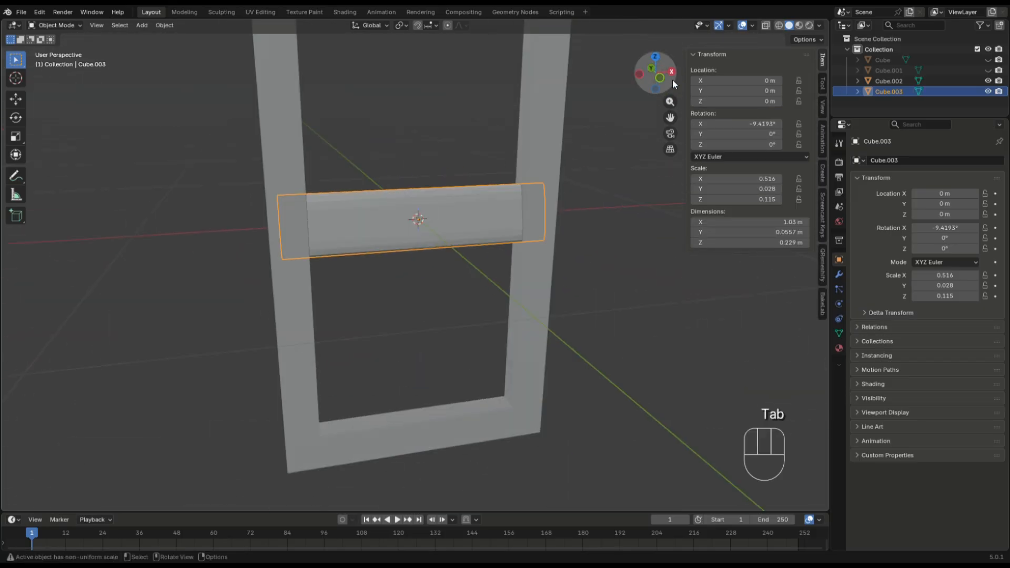
left_click(665, 79)
middle_click_drag(592, 206, 549, 235, "shift")
key("g")
key("z")
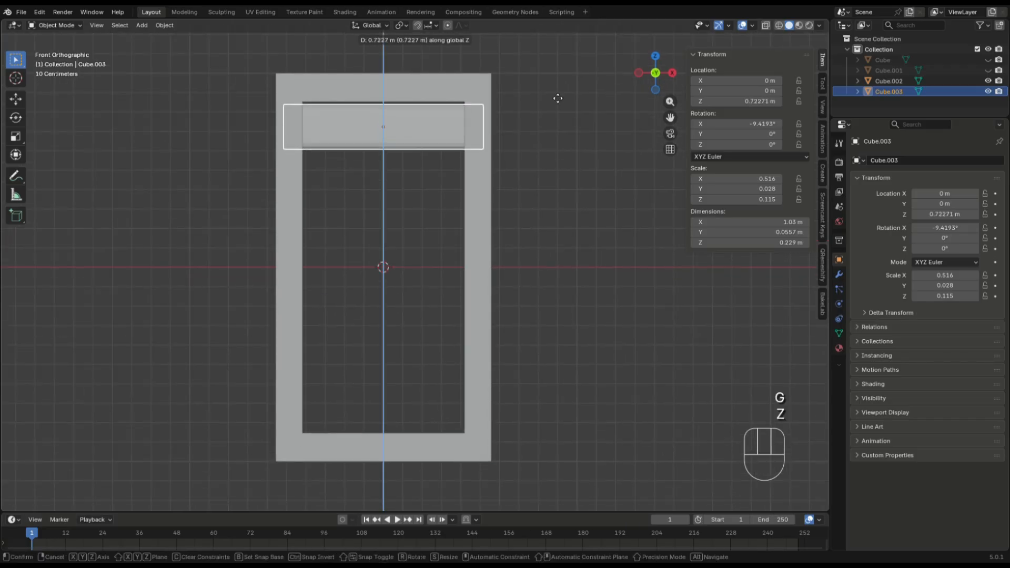
key("Up")
key("Up")
key("Up")
left_click(564, 96)
Duplicate the slat six times down along Z at intervals of about 0.236 m to fill the frame opening
key("shift+d")
key("z")
left_click(544, 168)
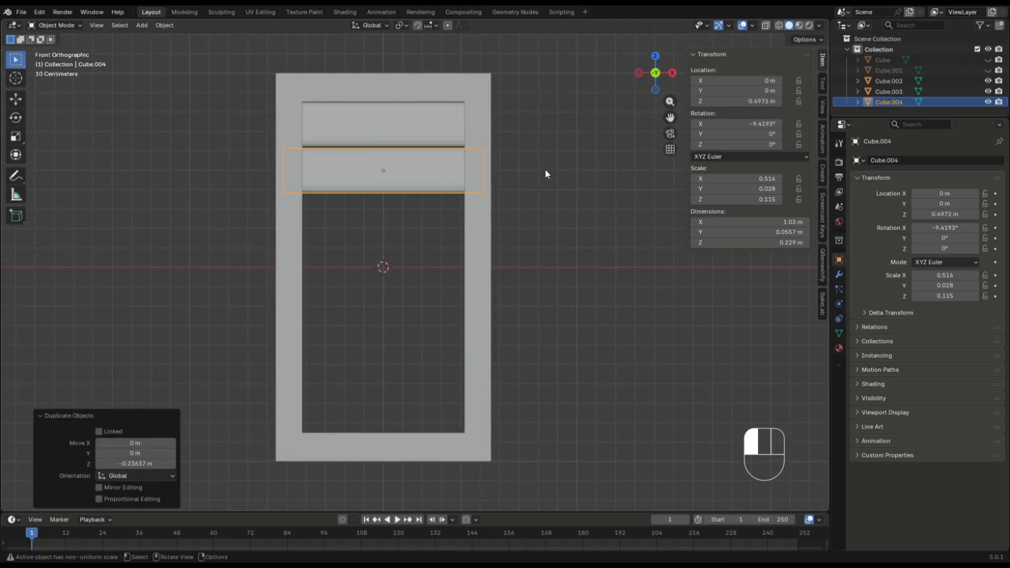
key("shift+d")
key("z")
left_click(546, 221)
key("shift+d")
key("z")
left_click(539, 254)
key("shift+d")
key("z")
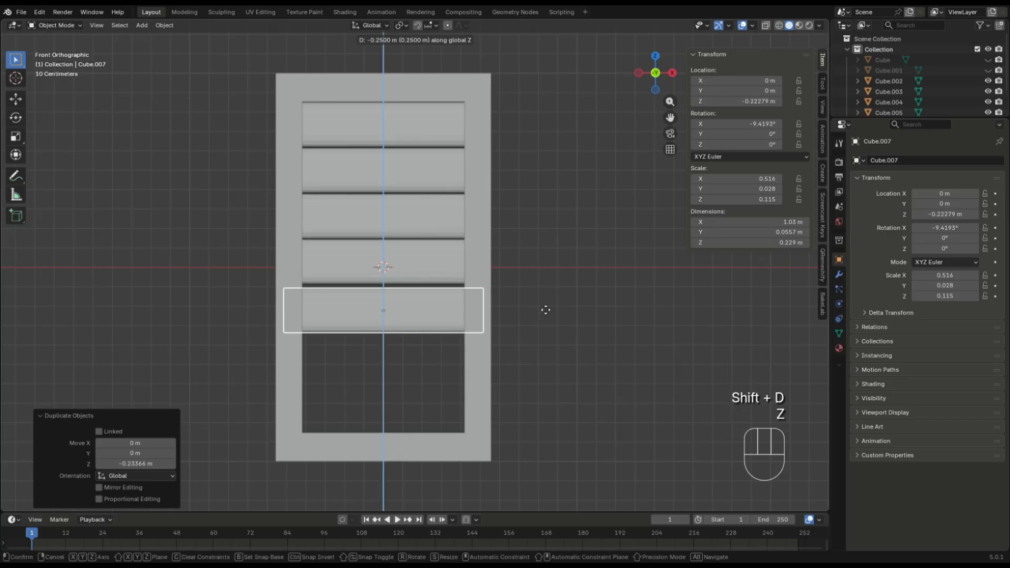
left_click(552, 287)
key("shift+d")
key("z")
left_click(556, 334)
key("shift+d")
key("z")
left_click(548, 367)
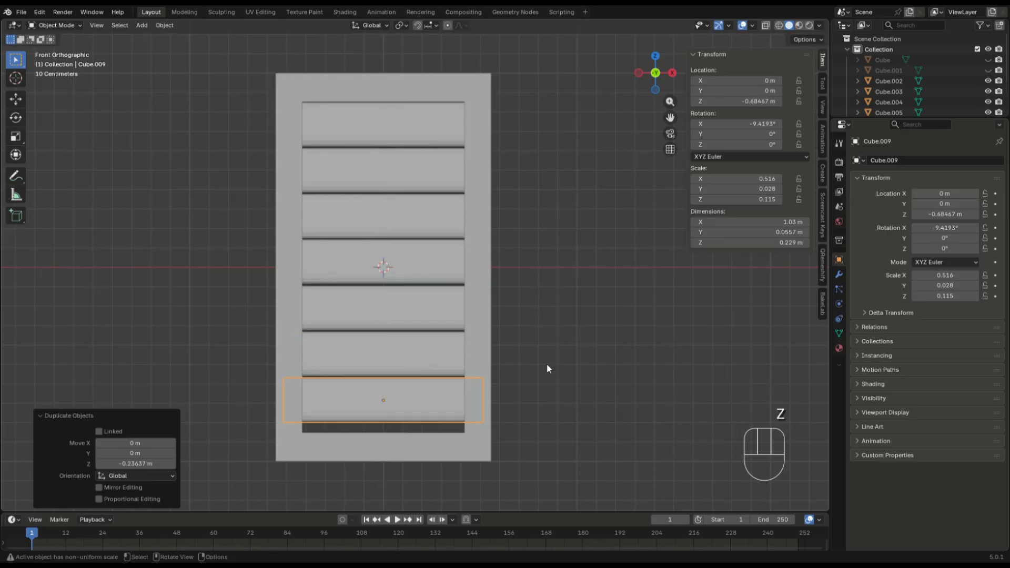
Select all seven slats, move them down about 0.024 m, and scale them to about 1.03 along Z
left_click_drag(420, 403, 363, 124)
key("g")
key("z")
left_click(627, 294)
key("s")
key("z")
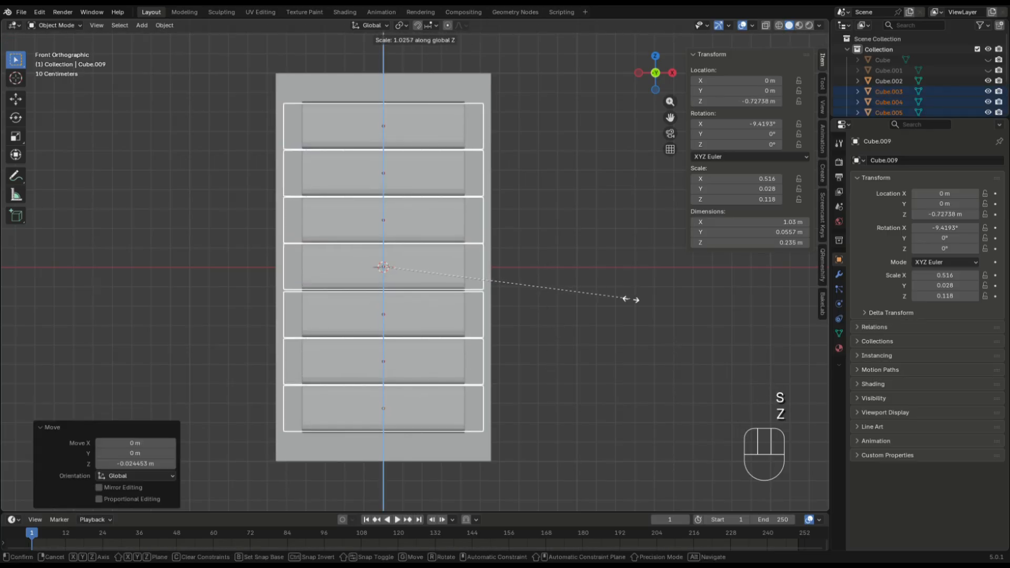
left_click(634, 295)
mouse_move(635, 295)
middle_mouse_down()
mouse_move(557, 286)
mouse_move(641, 295)
middle_mouse_up()
key("KP_1")
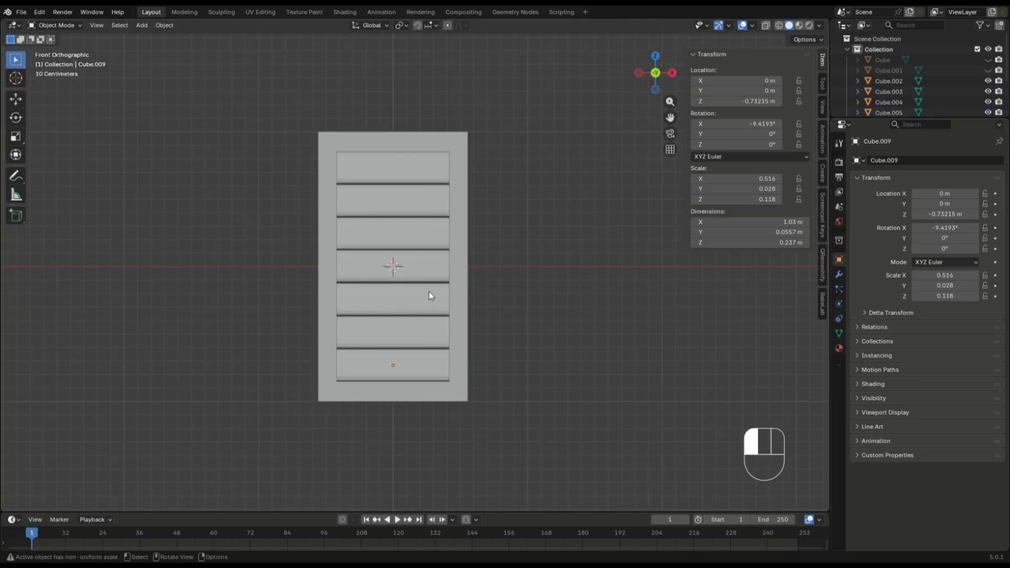
Select the frame and all slats and join them into one shutter object
left_click(446, 165)
left_click_drag(501, 121, 301, 443, "shift")
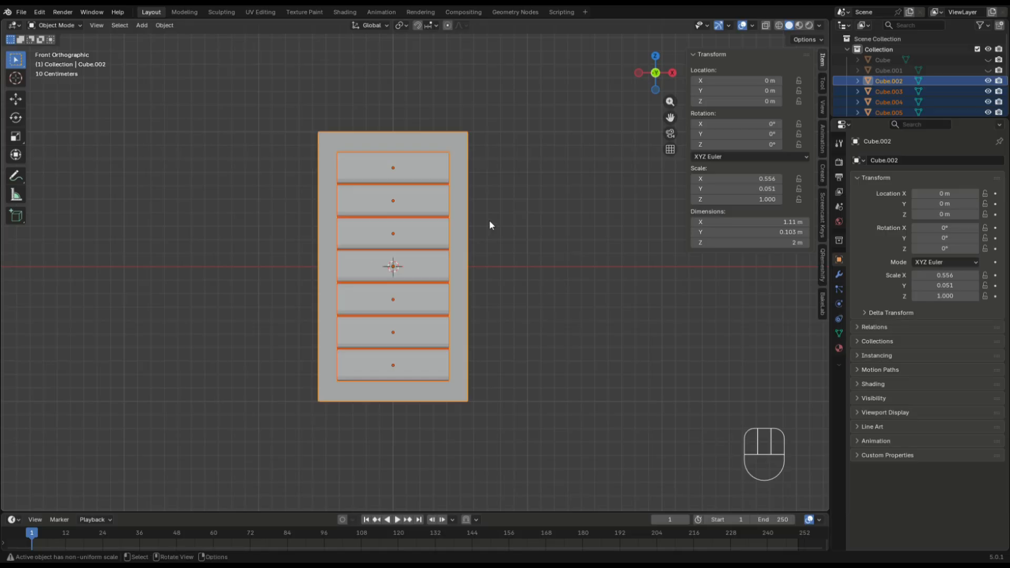
key("ctrl+j")
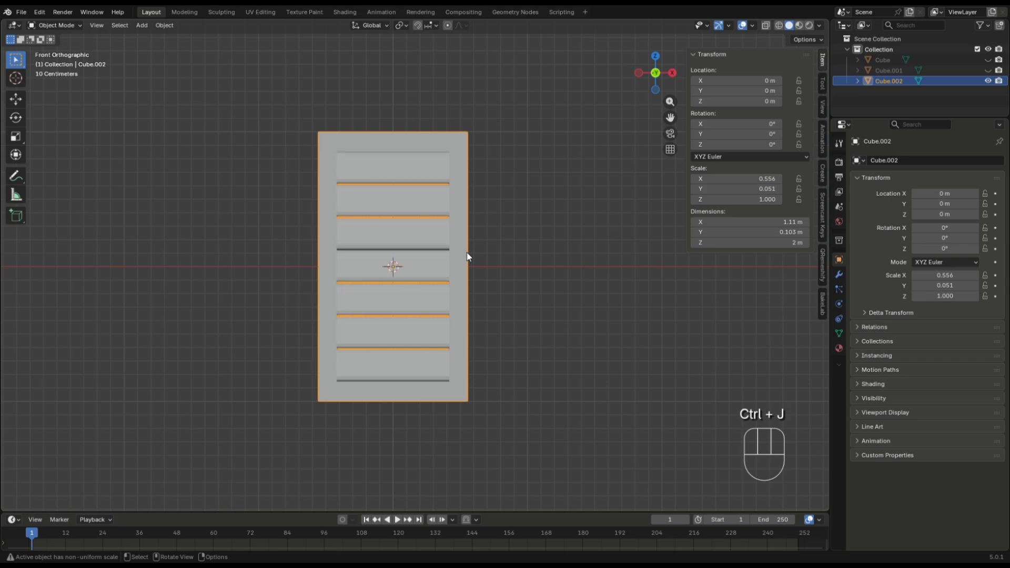
Subdivide the shutter's bottom side edge with one cut between its two corner vertices in Edit Mode
middle_click_drag(419, 295, 506, 312)
key("Tab")
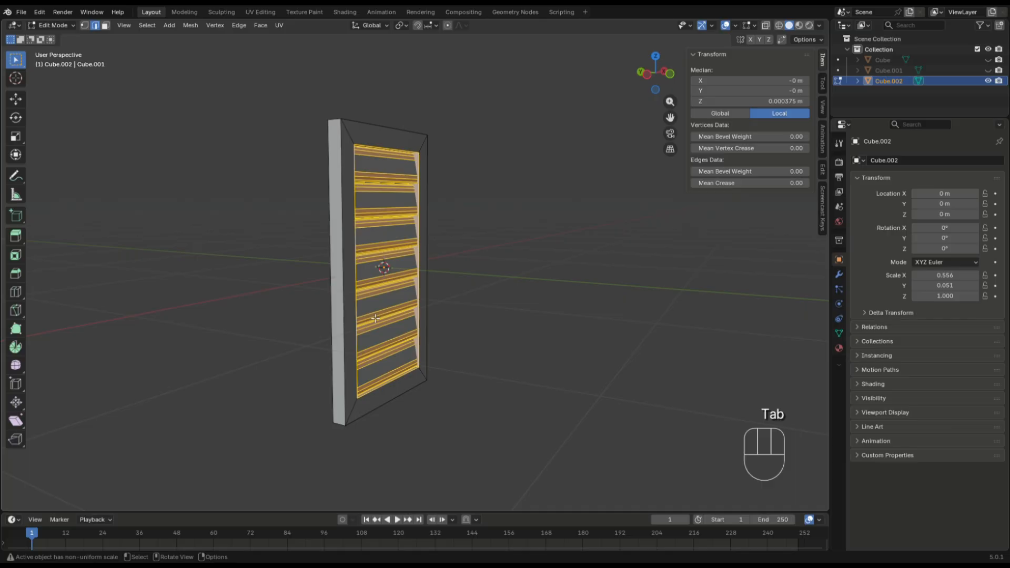
left_click(337, 252)
middle_click_drag(337, 252, 353, 363)
key("1")
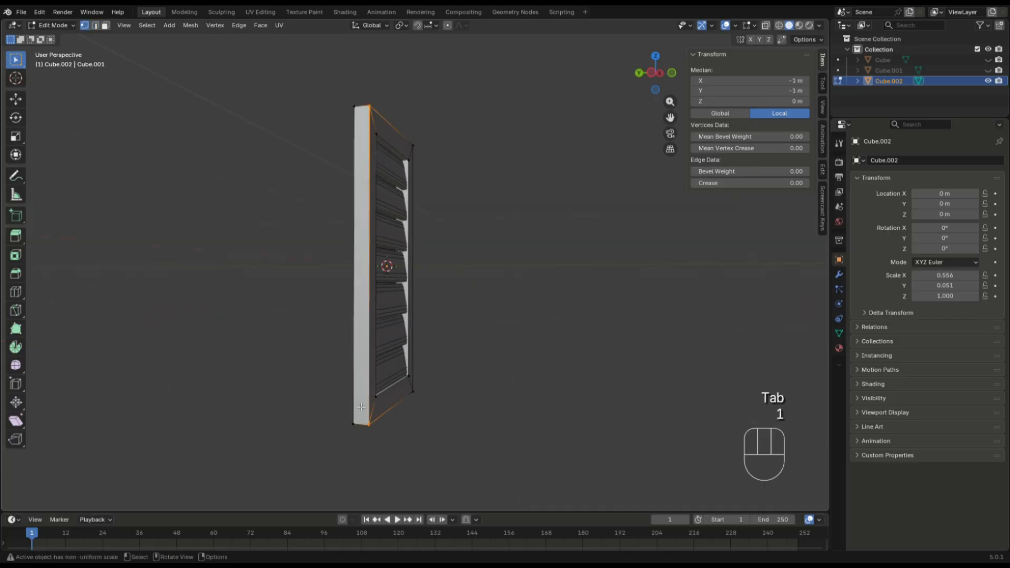
left_click(357, 423)
left_click(370, 424, "shift")
middle_click_drag(372, 422, 487, 304, "shift")
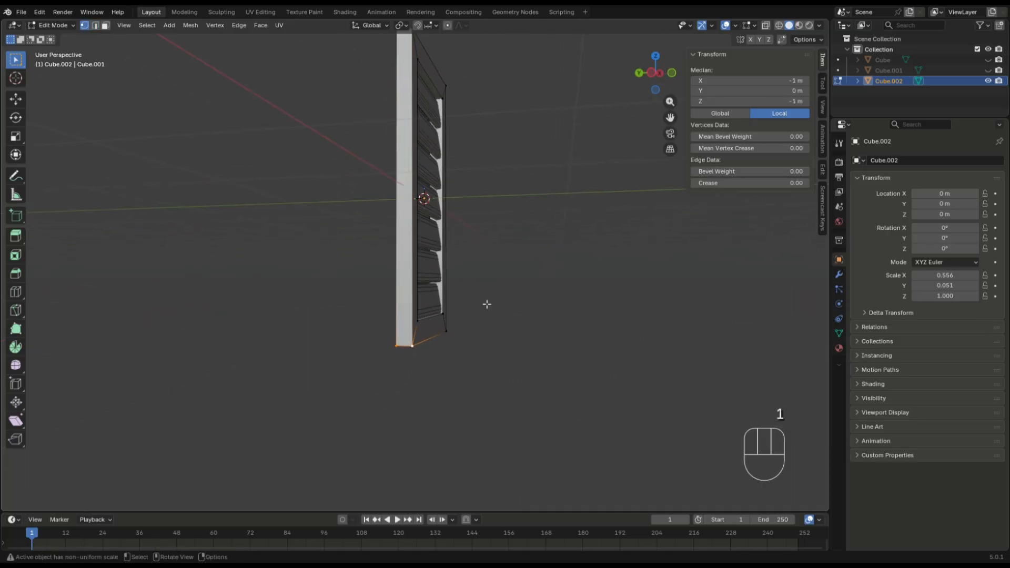
right_click(474, 372)
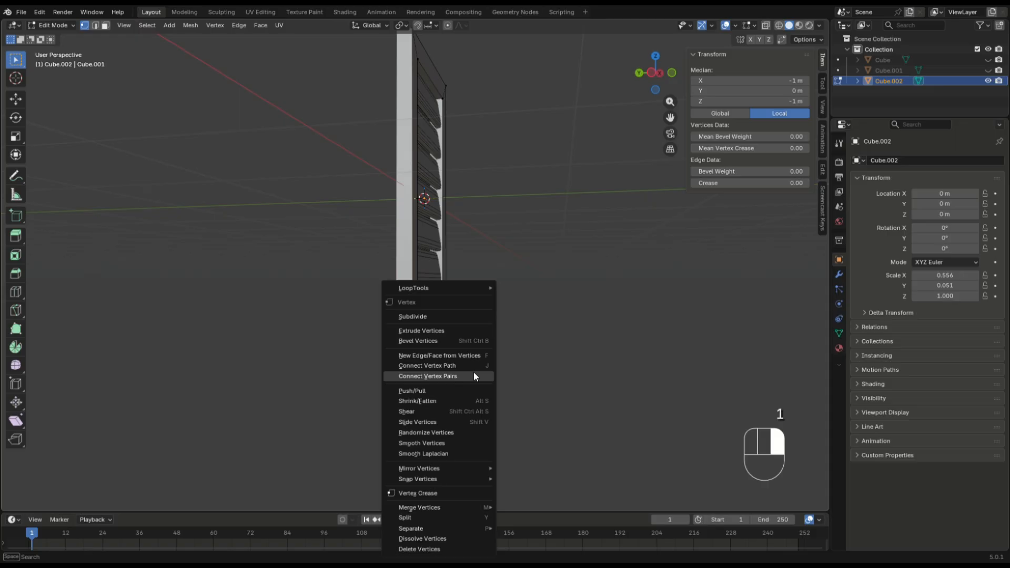
left_click(465, 317)
scroll(455, 336, "up", 2)
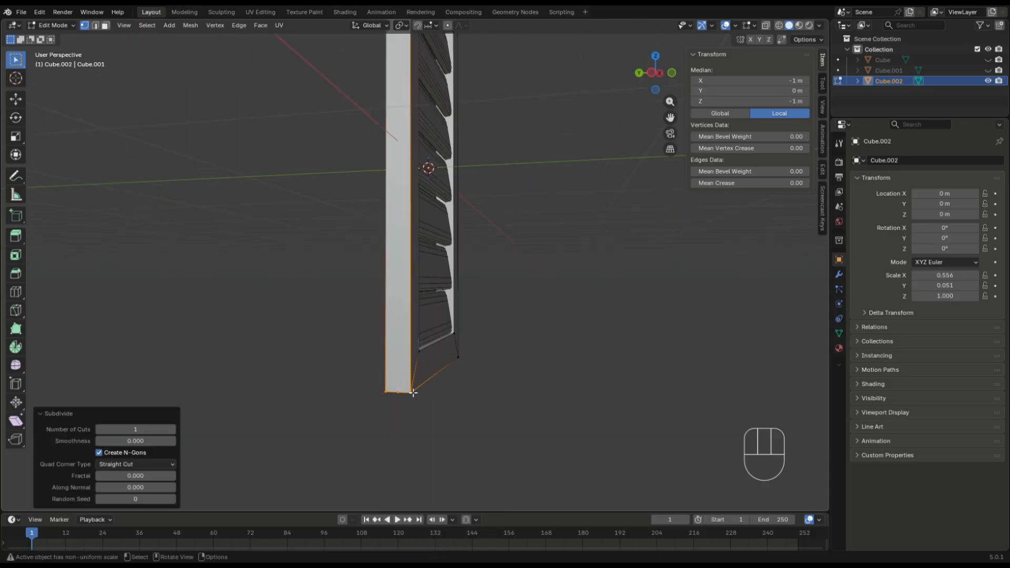
Select the whole shutter mesh and move it up about 1 m along Z so its bottom meets the origin
left_click(649, 78)
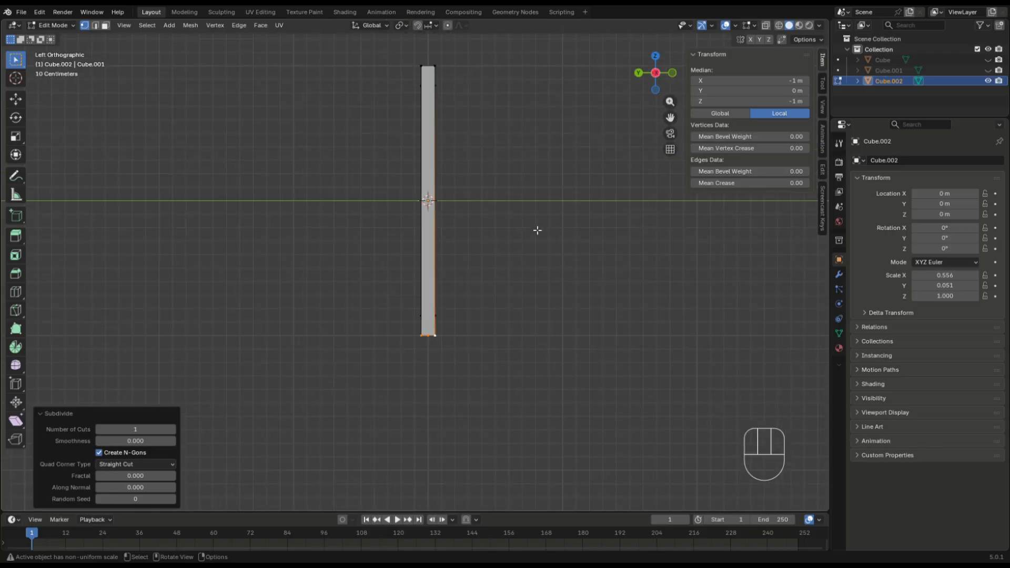
scroll(537, 228, "up", 1)
middle_click_drag(514, 286, 499, 306, "shift")
key("a")
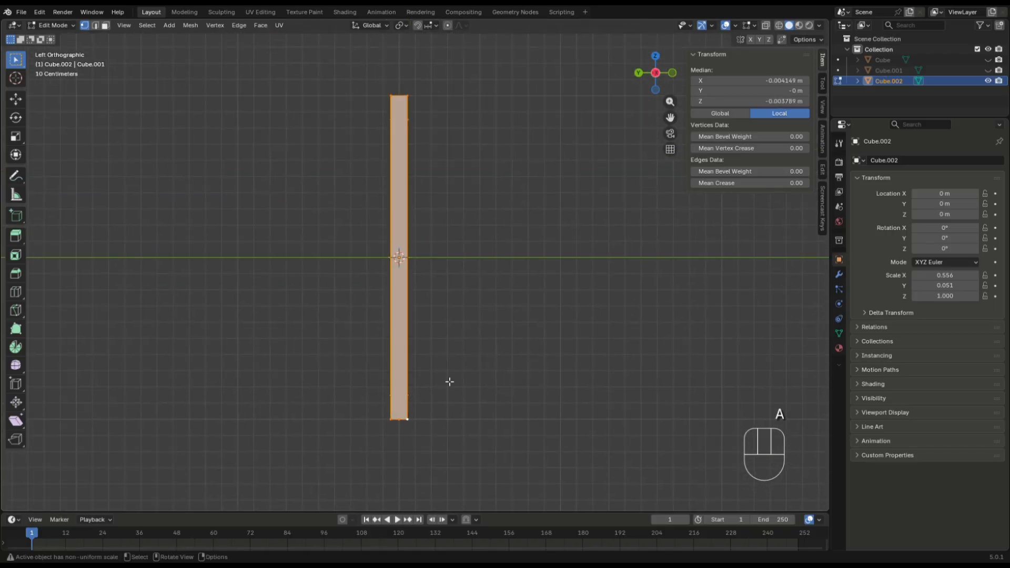
key("g")
key("z")
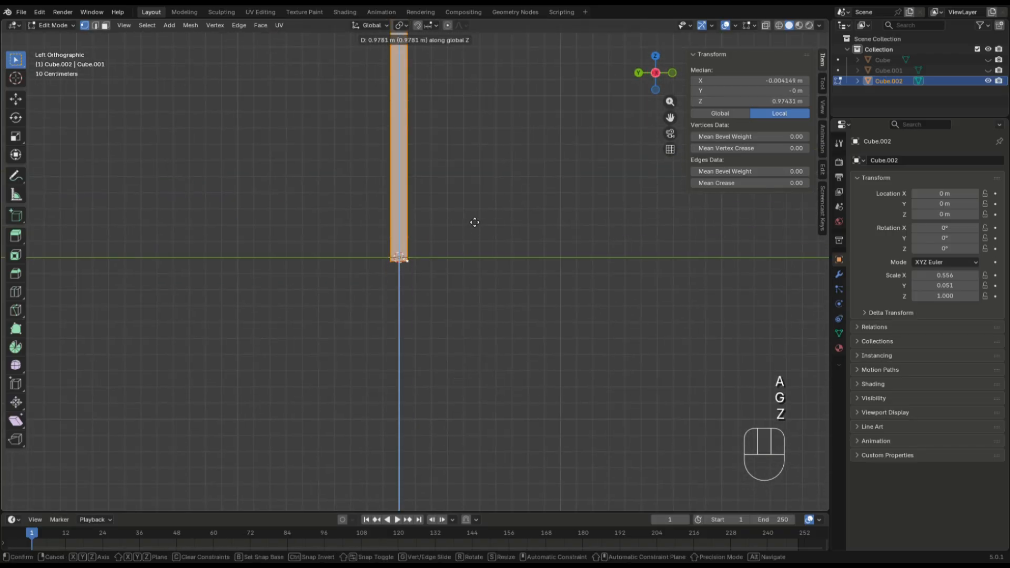
left_click(473, 219)
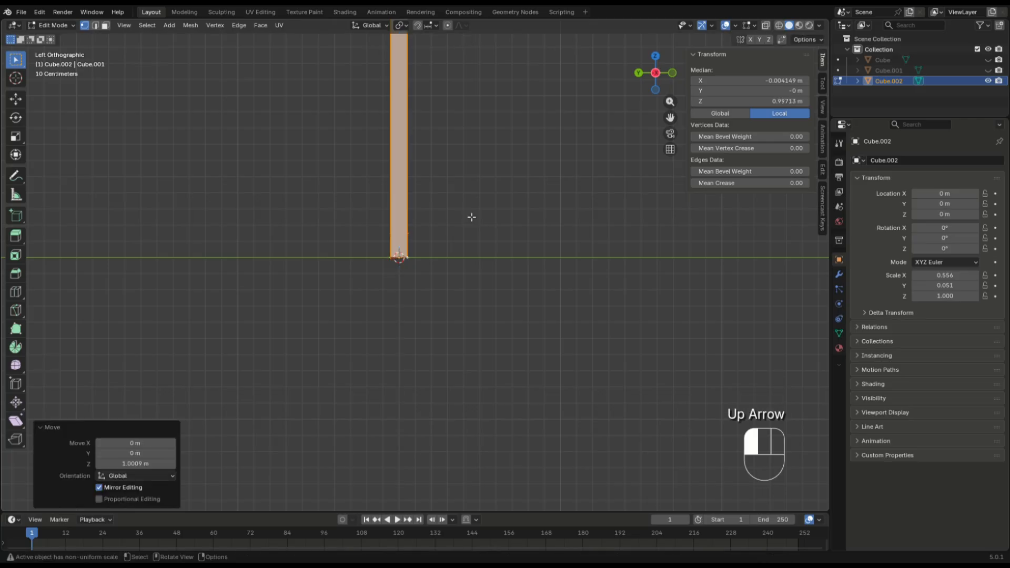
Move the whole shutter mesh about 0.55 m along X so its lower corner meets the origin, and return to Object Mode
left_click(672, 72)
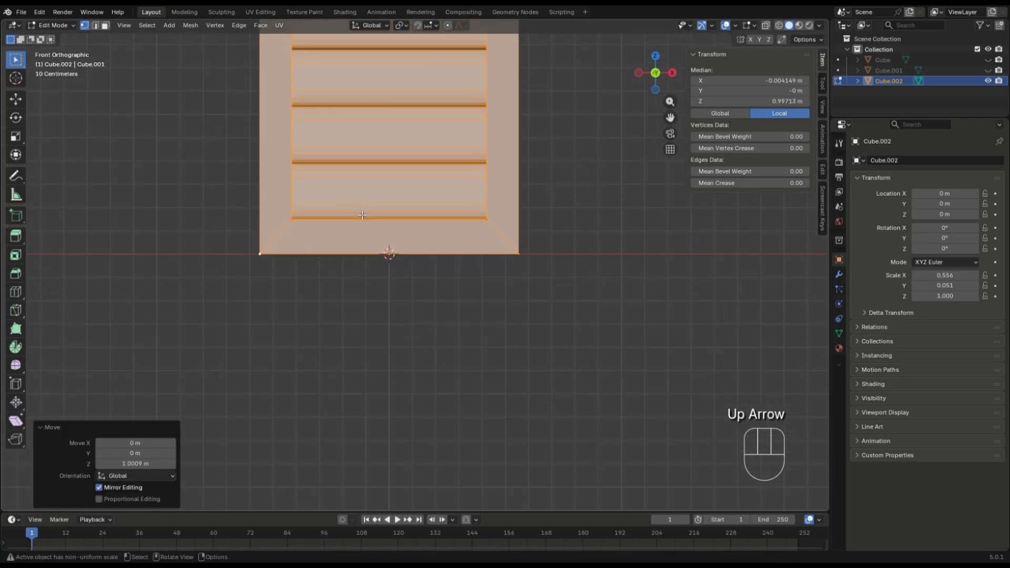
middle_click_drag(360, 230, 360, 261, "shift")
key("g")
key("x")
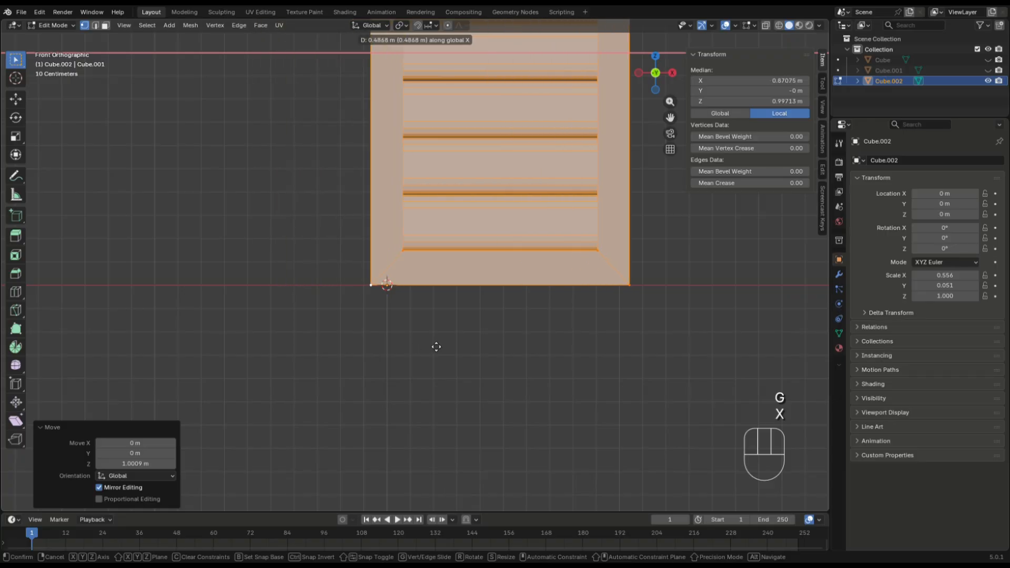
key("Right")
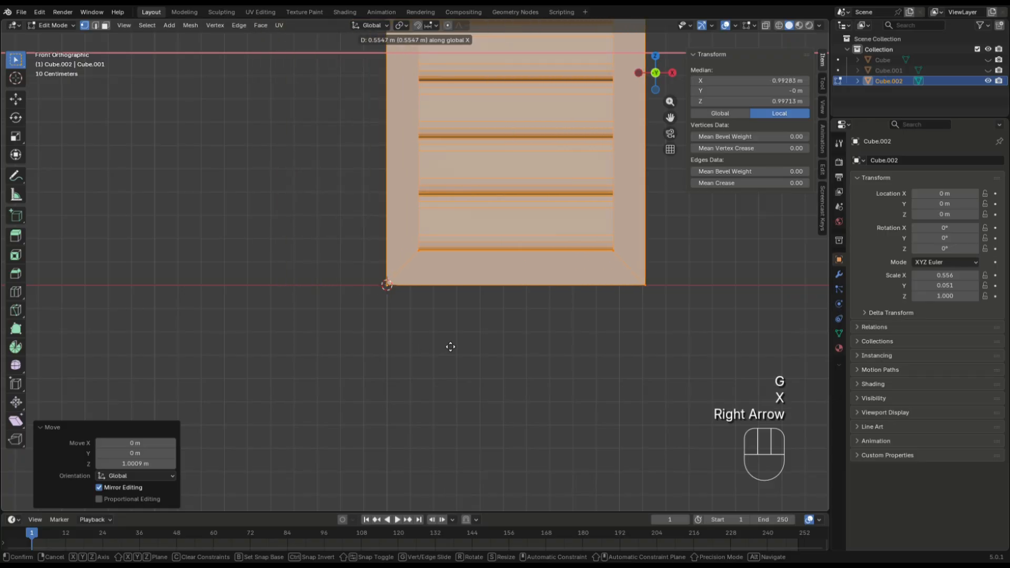
left_click(448, 345)
scroll(495, 221, "down", 6)
key("Tab")
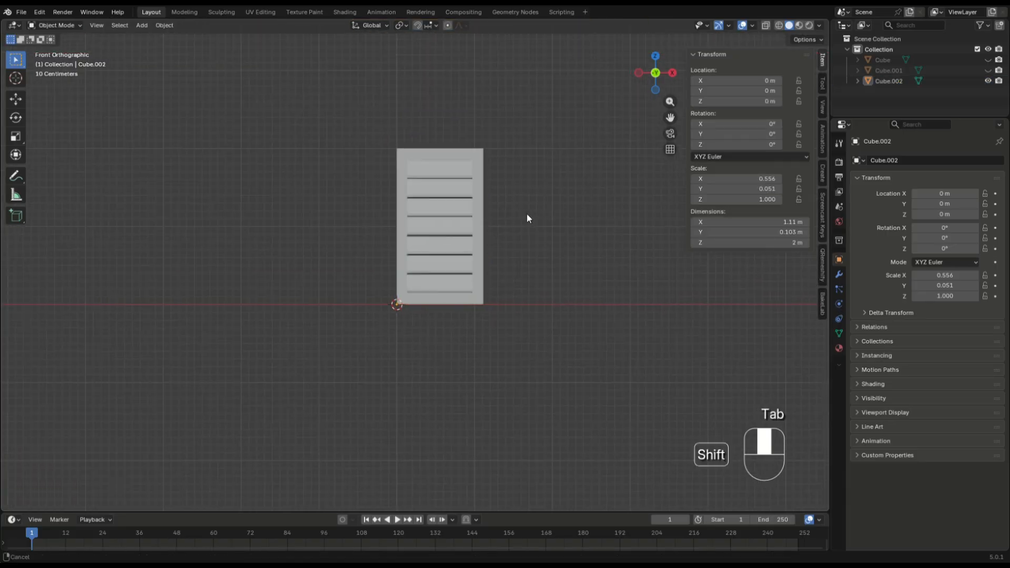
Try rotating the shutter around Z to test its corner pivot, and clear the trial rotation
middle_click_drag(526, 213, 503, 218, "shift")
key("r")
key("z")
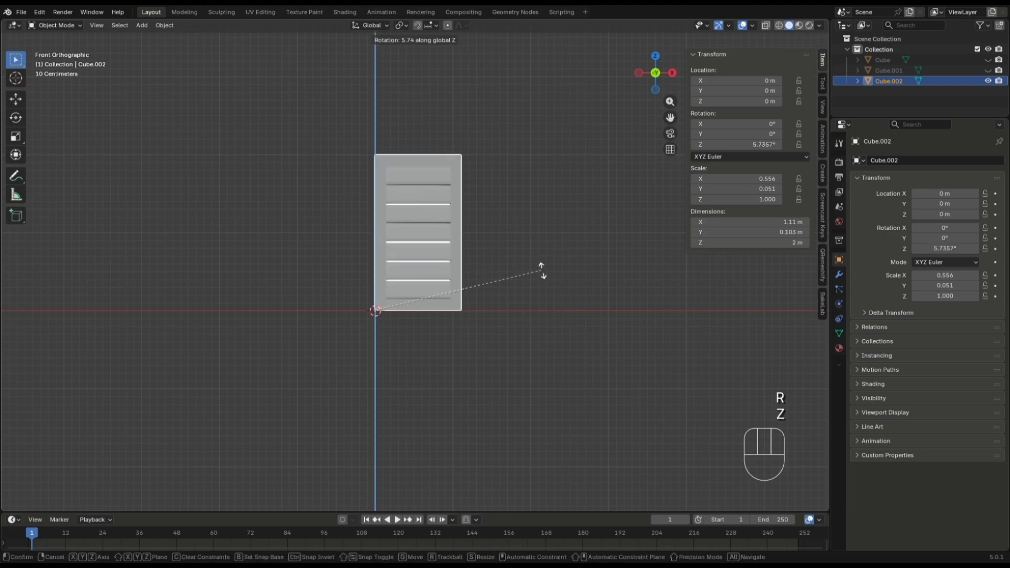
left_click(450, 176)
middle_click_drag(451, 176, 576, 279)
key("r")
key("z")
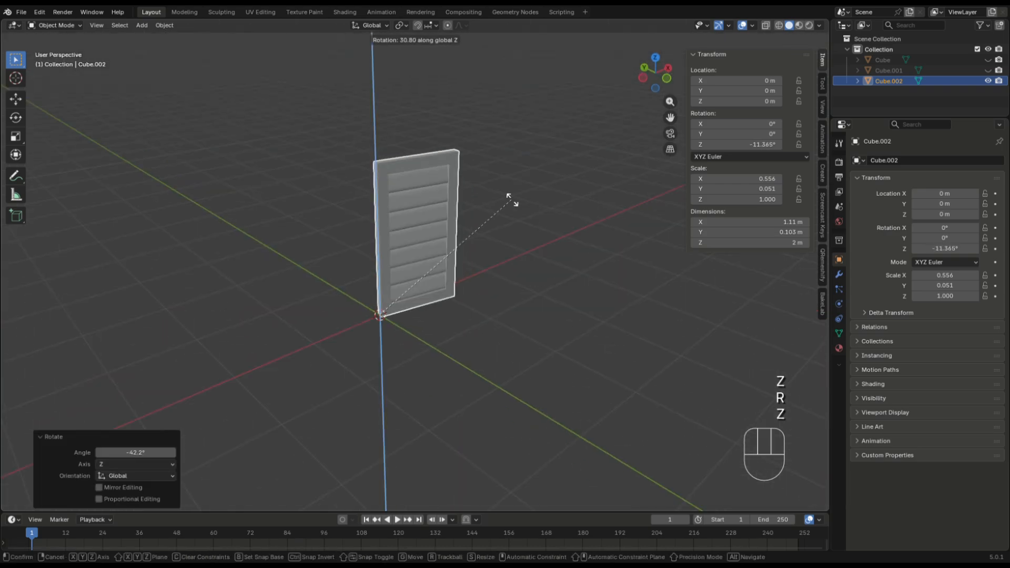
left_click(455, 167)
key("BackSpace")
key("KP_1")
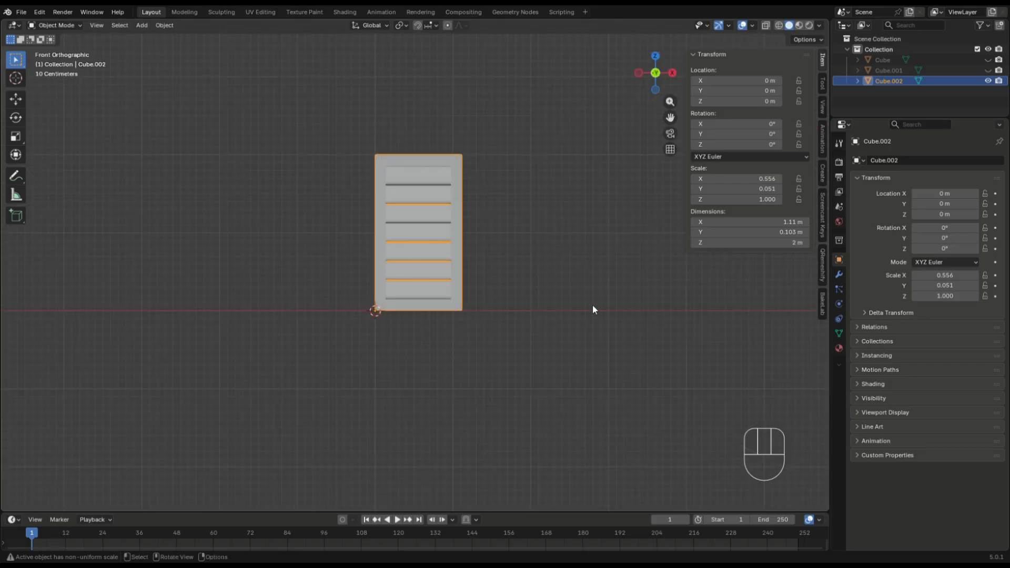
Turn on the wireframe overlay for the viewport geometry and inspect the shutter's edges
left_click(753, 25)
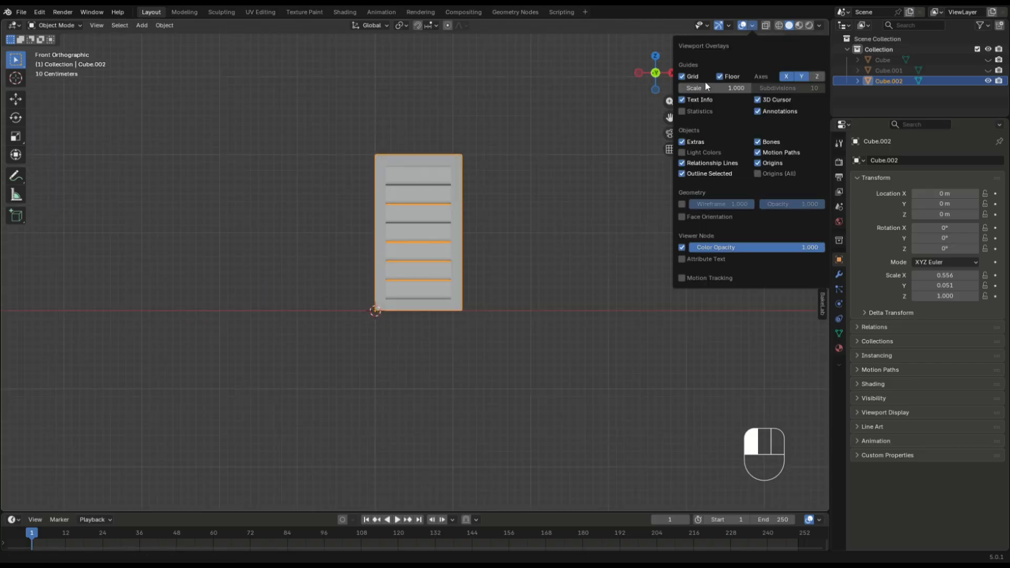
left_click(682, 204)
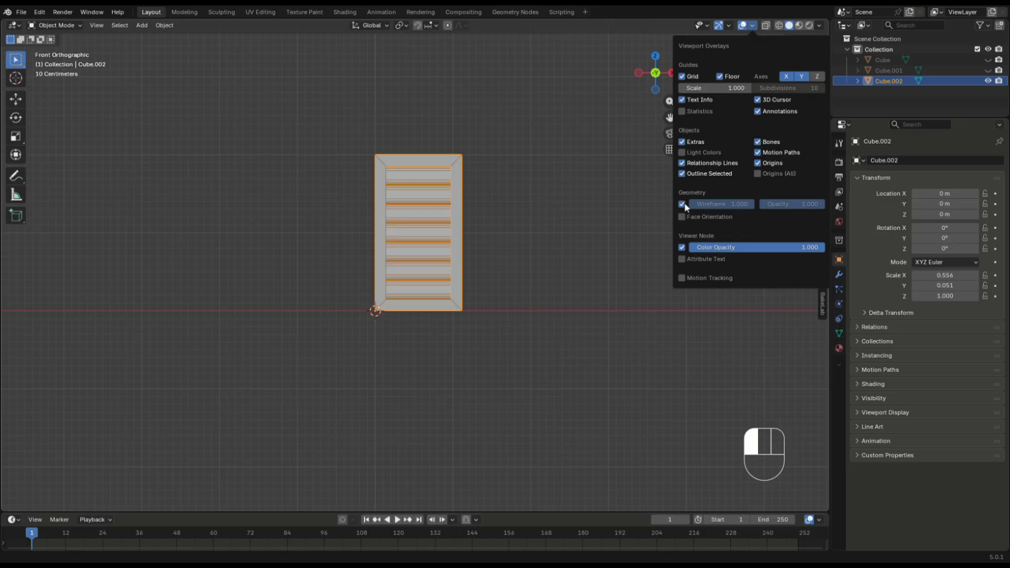
left_click(539, 209)
middle_click_drag(504, 184, 501, 221)
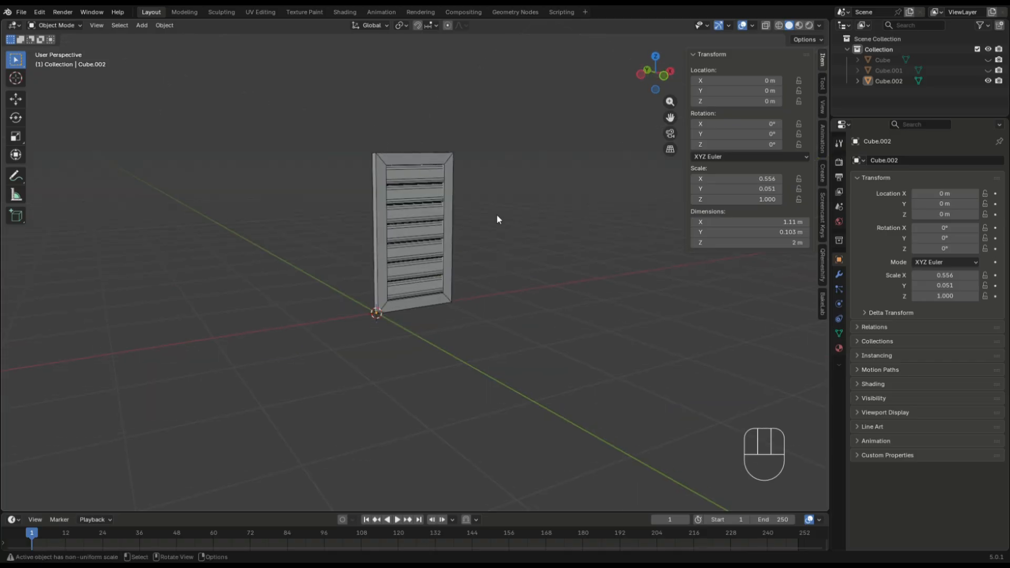
scroll(473, 195, "up", 5)
middle_click_drag(451, 174, 474, 235, "shift")
scroll(475, 235, "down", 2)
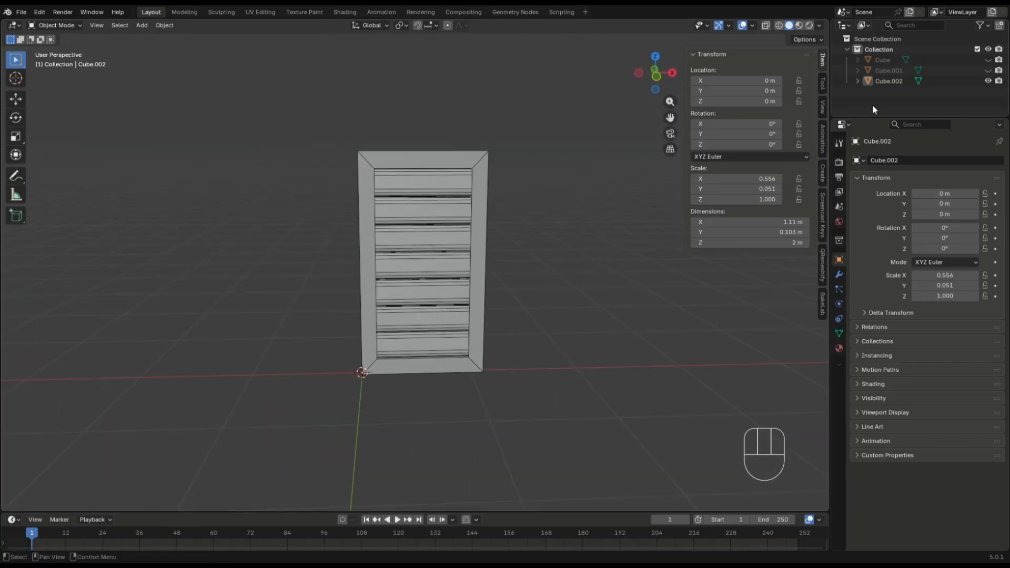
Unhide the two hidden room objects and move the shutter about 1.66 m along Y, outside the window wall
left_click(889, 81)
left_click_drag(987, 70, 988, 60)
middle_click_drag(541, 248, 683, 253)
key("g")
key("x")
key("y")
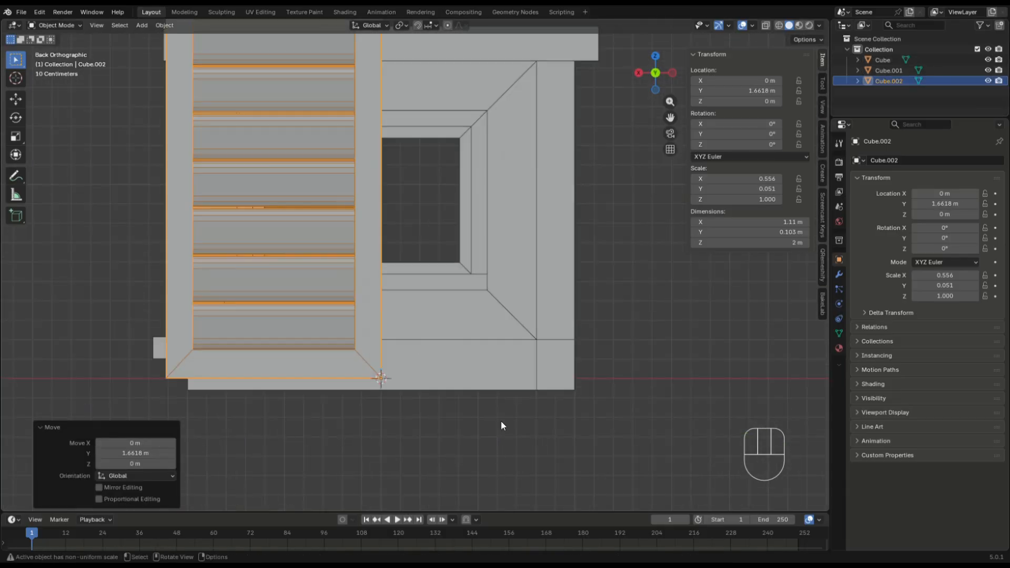
Scale the shutter down uniformly to a Z scale of about 0.44 and raise it about 0.54 m to the window's lower edge
key("s")
left_click(510, 369)
key("g")
key("z")
left_click(519, 307)
key("Down")
Move the shutter about -0.46 m along X to the window frame's side and scale it down uniformly to 0.380 in Z
key("g")
key("x")
key("Right")
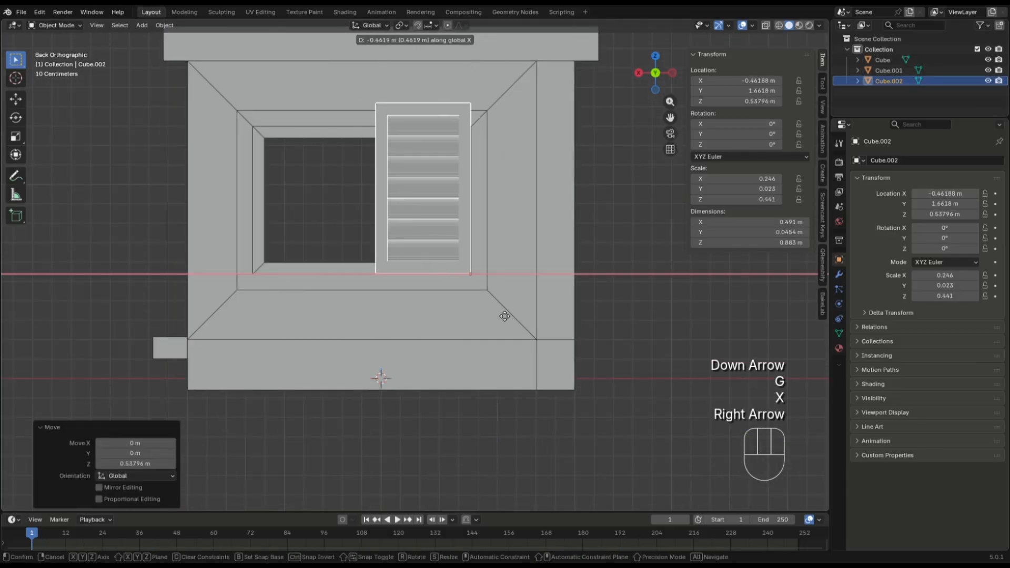
key("Right")
left_click(505, 317)
key("s")
left_click(681, 355)
left_click(680, 355)
Move the shutter along Y to about 0.97 m so it sits against the window frame
middle_click_drag(668, 350, 729, 358)
left_click(503, 295)
scroll(511, 292, "up", 7)
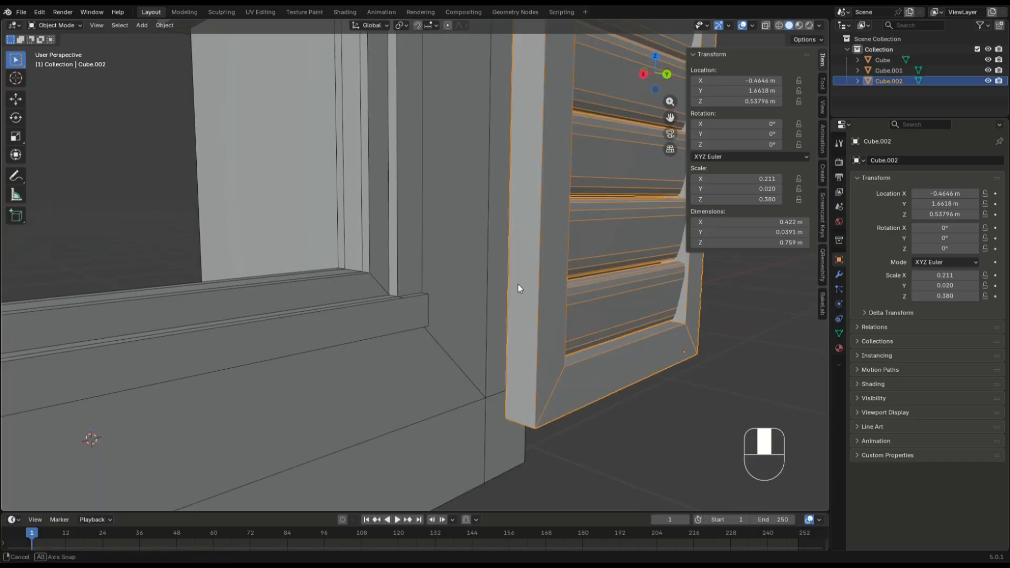
middle_click_drag(518, 284, 505, 295)
scroll(505, 315, "down", 6)
key("g")
key("y")
key("Left")
key("Left")
left_click(471, 383)
left_click(501, 340)
middle_click_drag(501, 339, 452, 252)
middle_click_drag(452, 253, 444, 258, "shift")
left_click(442, 253)
key("g")
key("y")
left_click(563, 395)
left_click(564, 395)
middle_click_drag(563, 394, 460, 392)
left_click(457, 273)
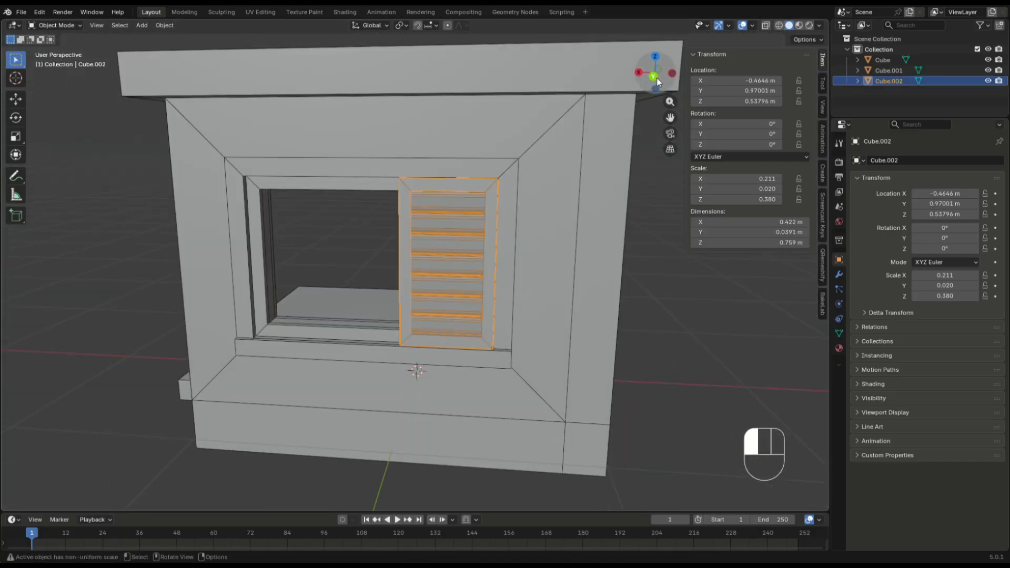
Duplicate the shutter in place and mirror the copy along global X
left_click(655, 76)
key("shift+d")
right_click(559, 346)
right_click(580, 248)
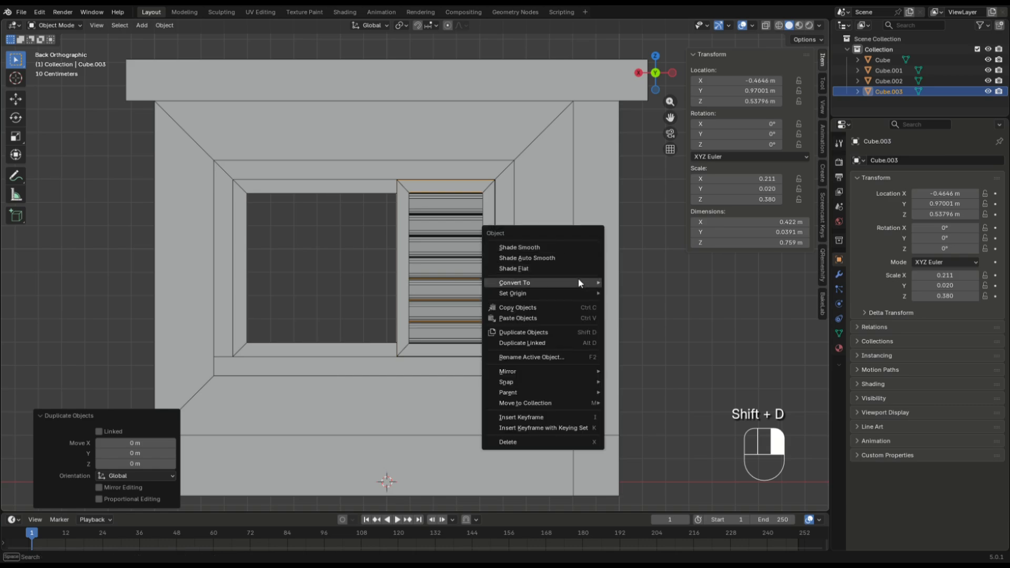
mouse_move(564, 371)
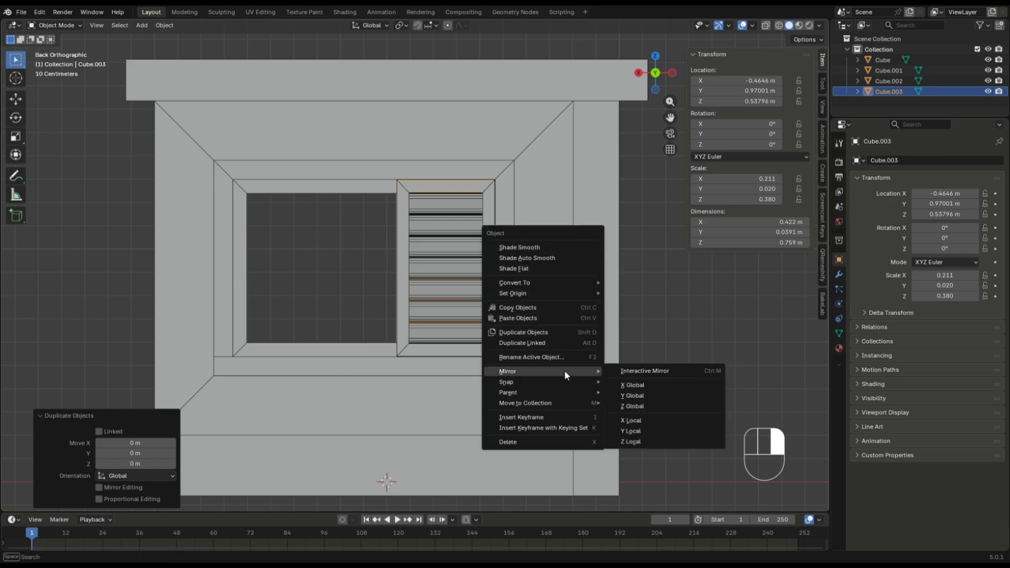
left_click(642, 388)
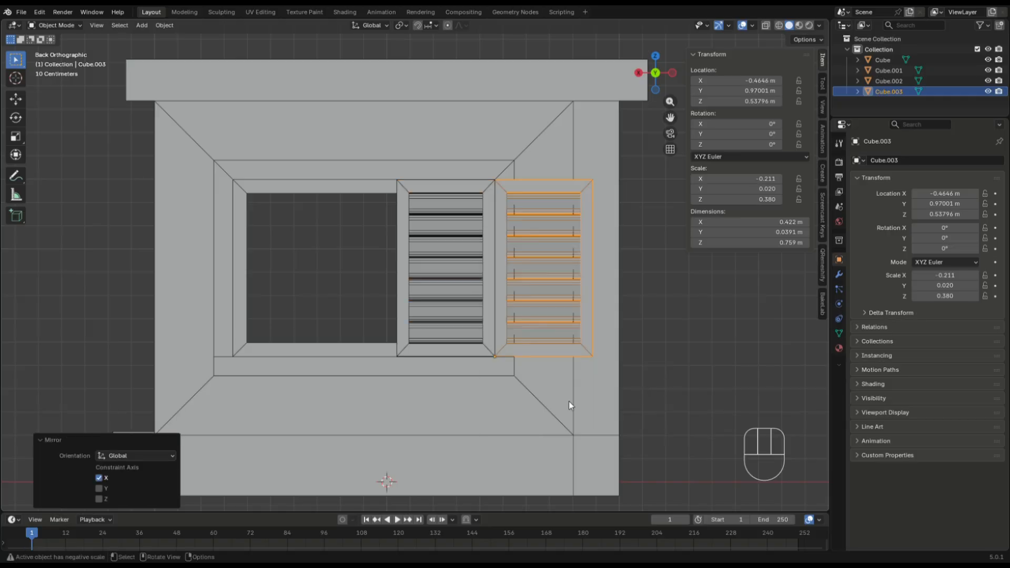
Move the mirrored shutter about 1.125 m along X to the opposite side of the window frame
key("g")
key("x")
key("Left")
key("Left")
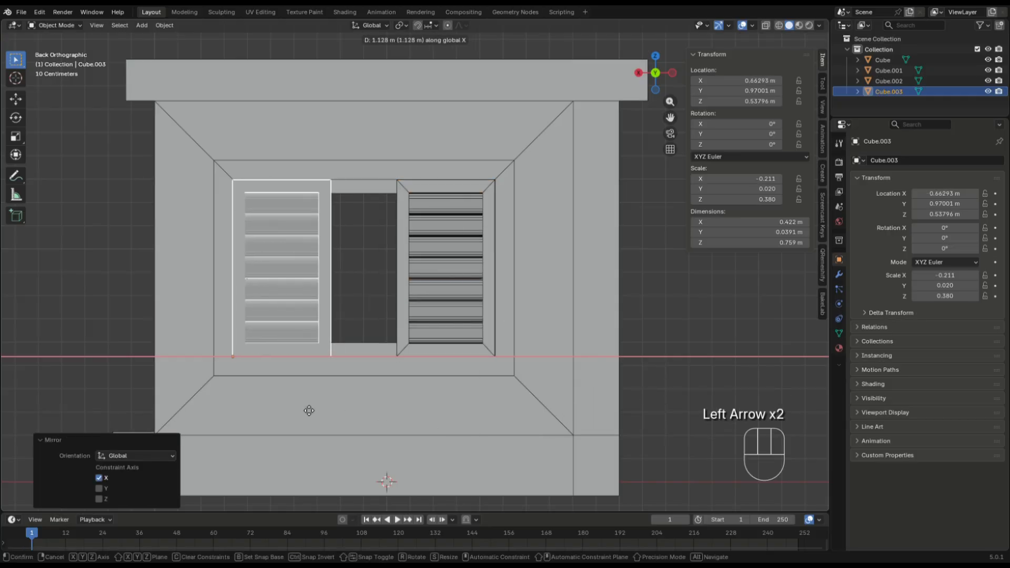
key("Right")
left_click(309, 410)
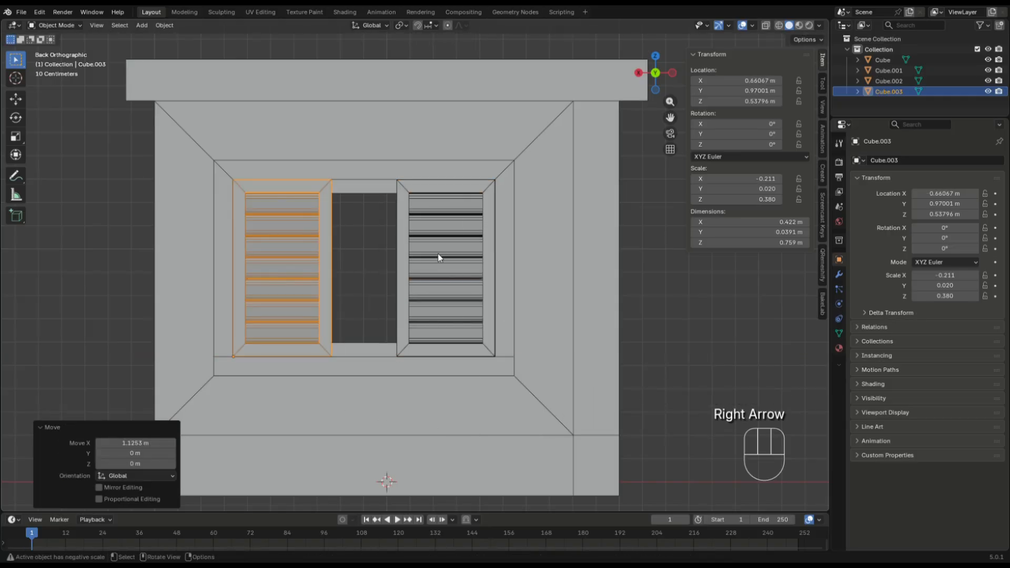
Set the pivot point to Individual Origins and scale both shutters about 1.33 along X so they meet mid-window
left_click(427, 254, "shift")
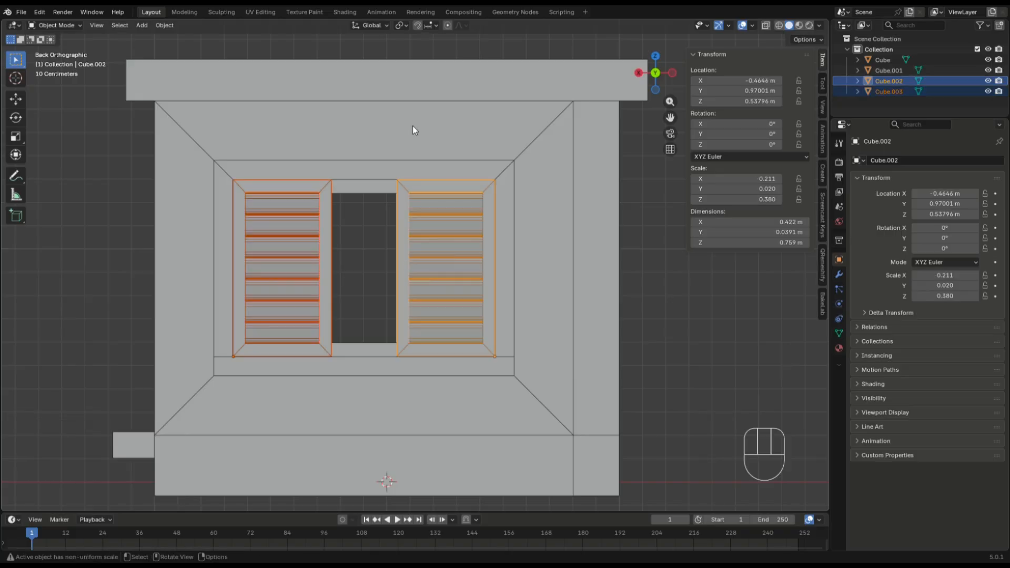
left_click(404, 29)
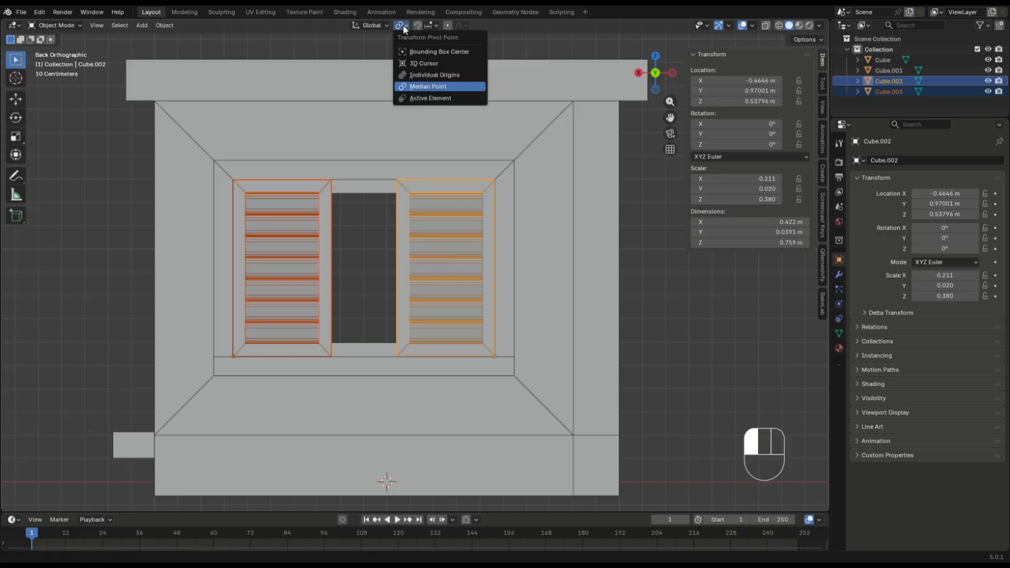
left_click(439, 85)
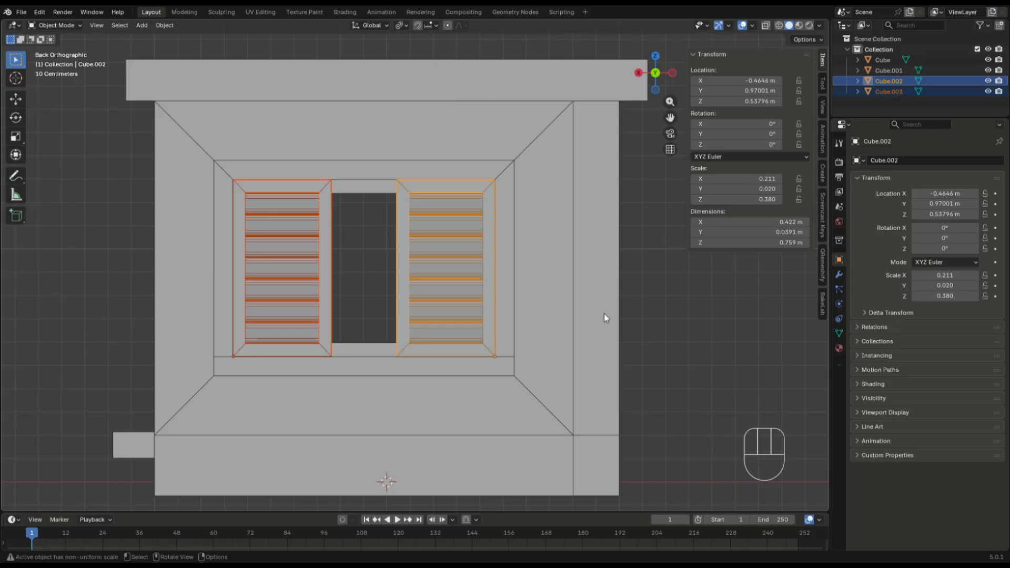
key("s")
key("x")
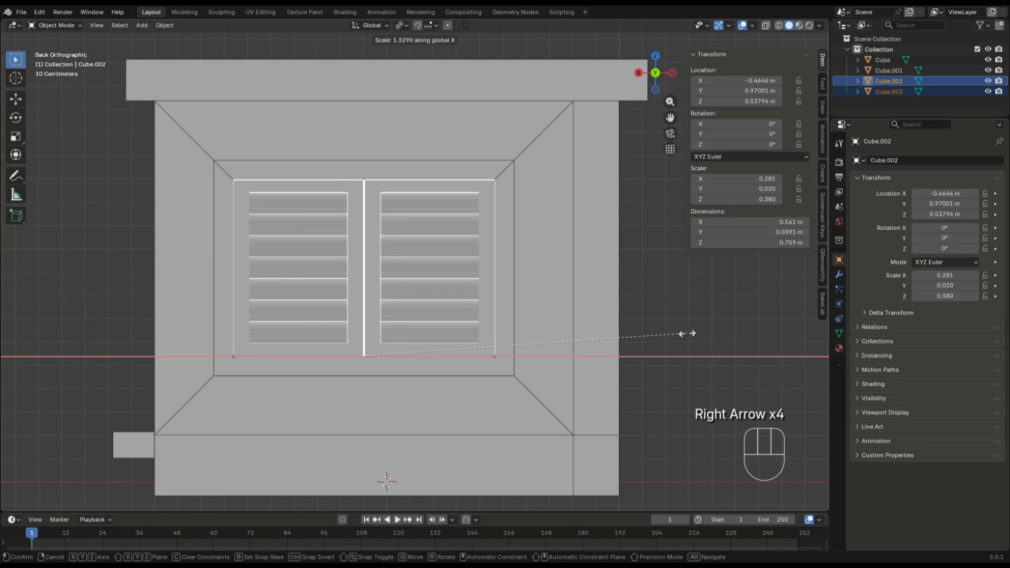
key("Right")
key("Left")
key("Right")
left_click(689, 333)
scroll(546, 219, "up", 2)
scroll(521, 211, "down", 3)
Select both shutters and rotate them about -26° around Z on their own origins
left_click(444, 331)
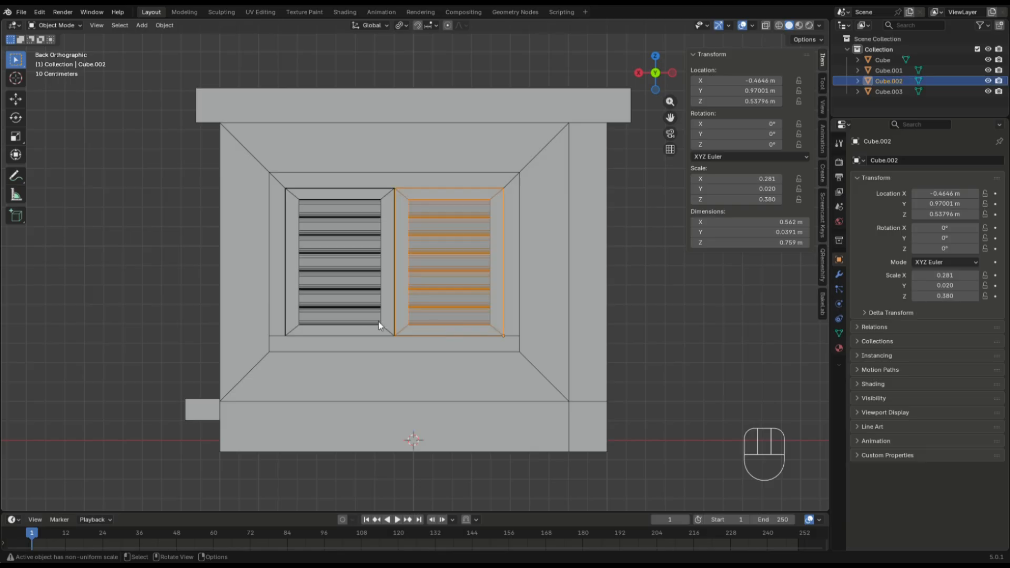
left_click(364, 327, "shift")
middle_click_drag(365, 327, 579, 332)
key("r")
key("z")
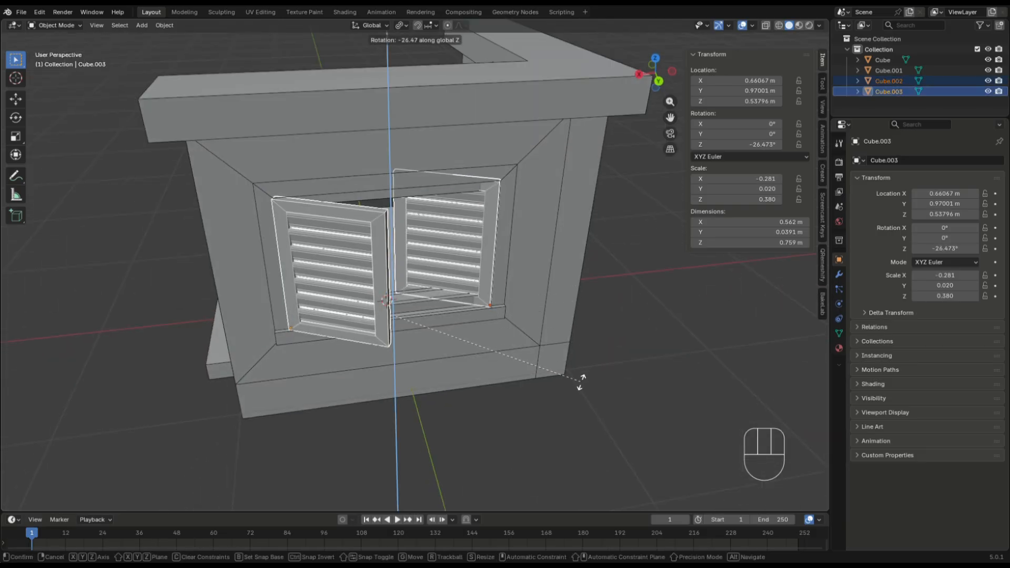
left_click(581, 382)
Rotate each shutter separately around Z so both open outward, with the mirrored one at about -55°
left_click(451, 248)
key("r")
key("z")
left_click(601, 267)
left_click(342, 279)
middle_click_drag(342, 279, 530, 306)
key("r")
key("z")
left_click(548, 381)
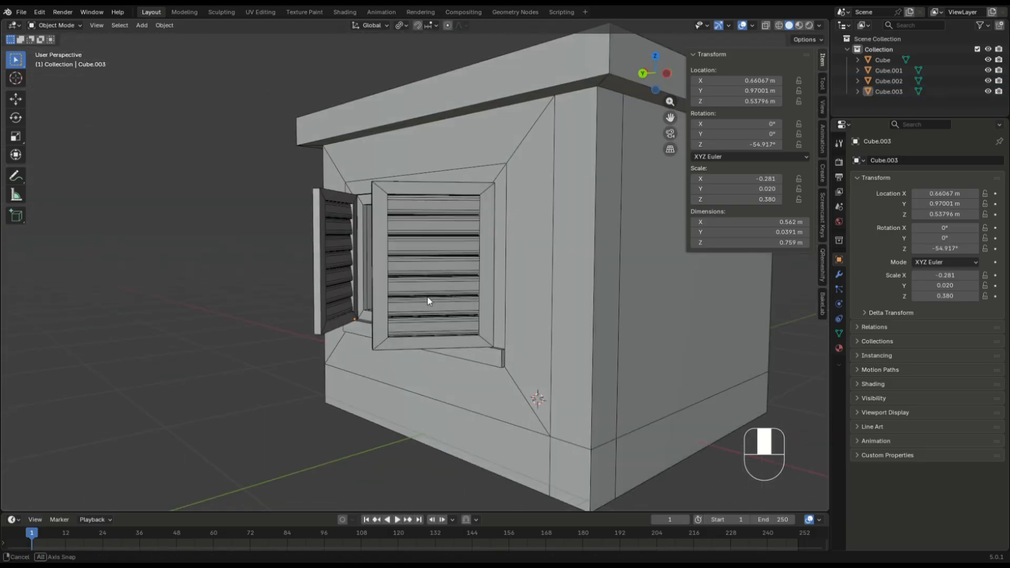
Set the pivot point back to Median Point and hide all four objects
middle_click_drag(427, 301, 934, 496)
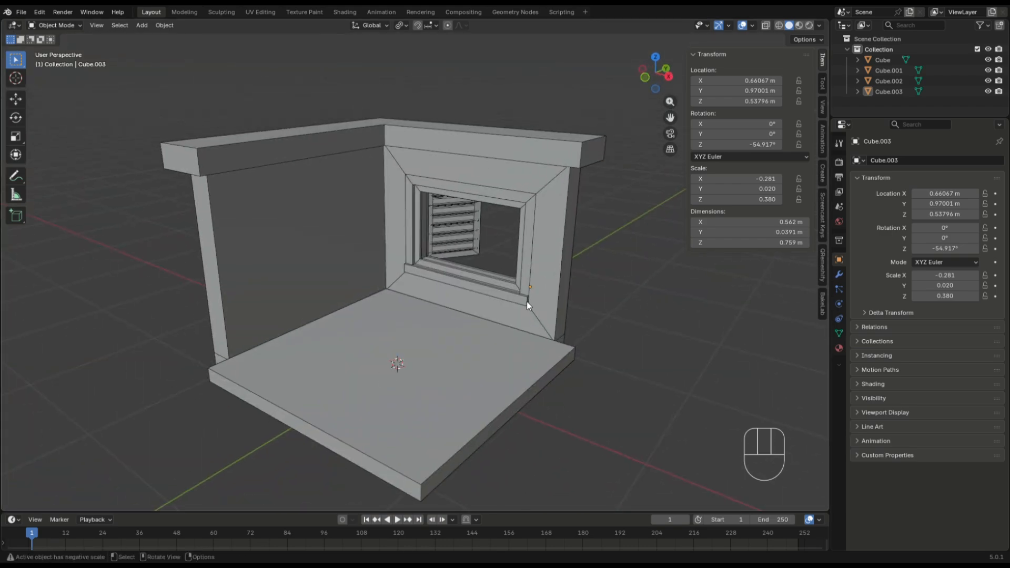
left_click(402, 25)
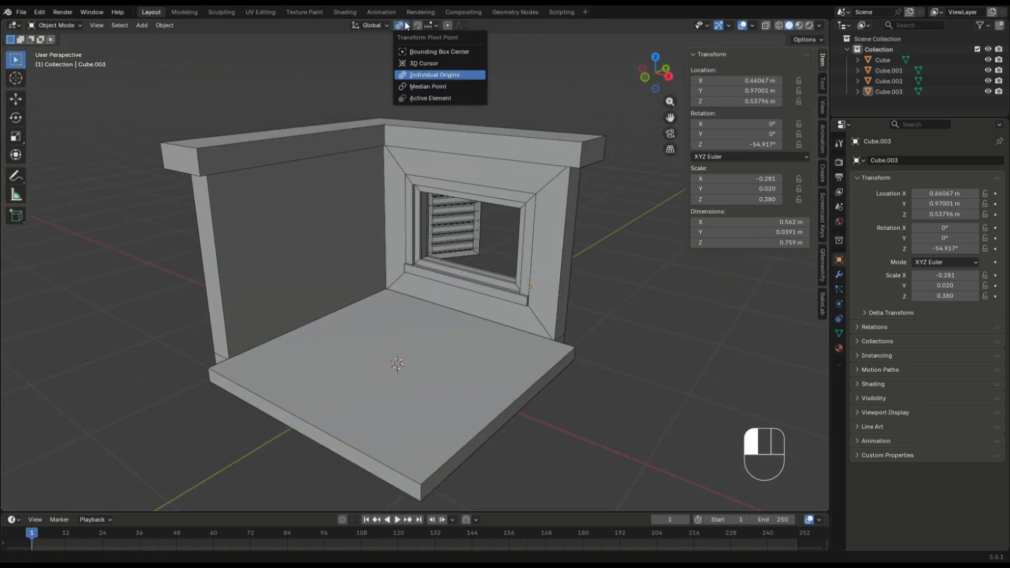
left_click(424, 87)
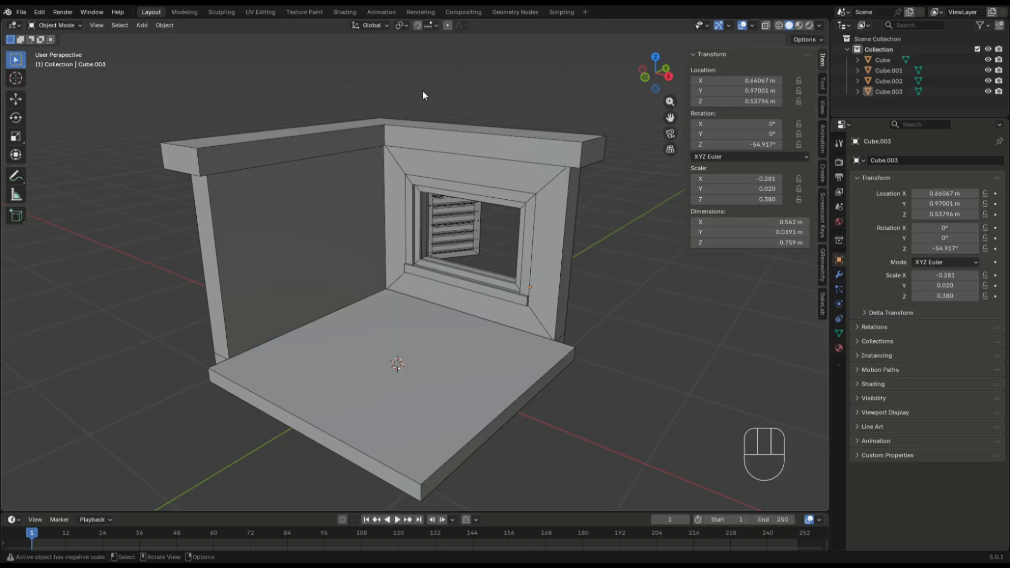
key("a")
key("h")
Add a cube and flatten it to a Z scale of about 0.048
key("shift+a")
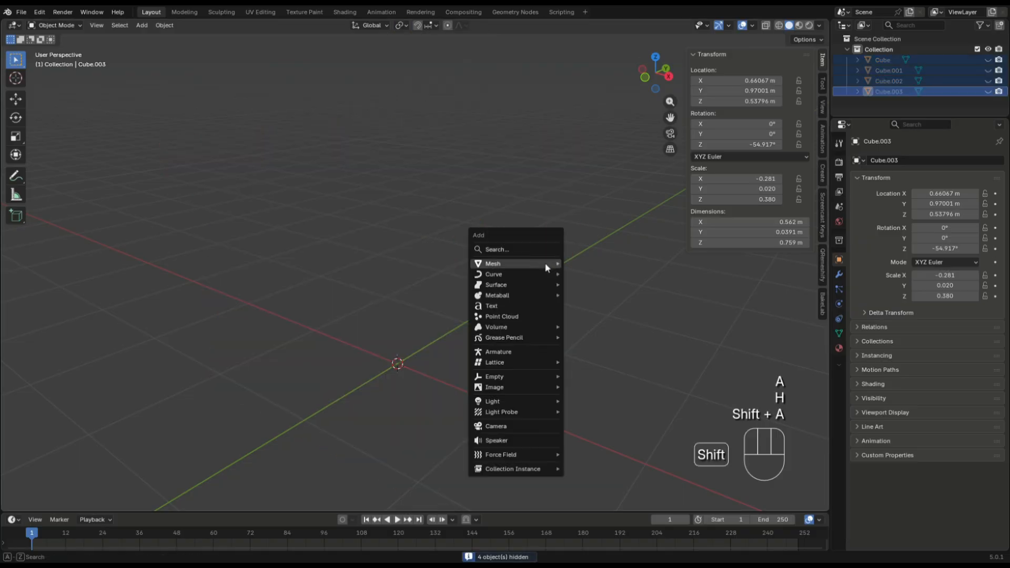
mouse_move(543, 264)
left_click(586, 274)
left_click(646, 80)
key("s")
key("z")
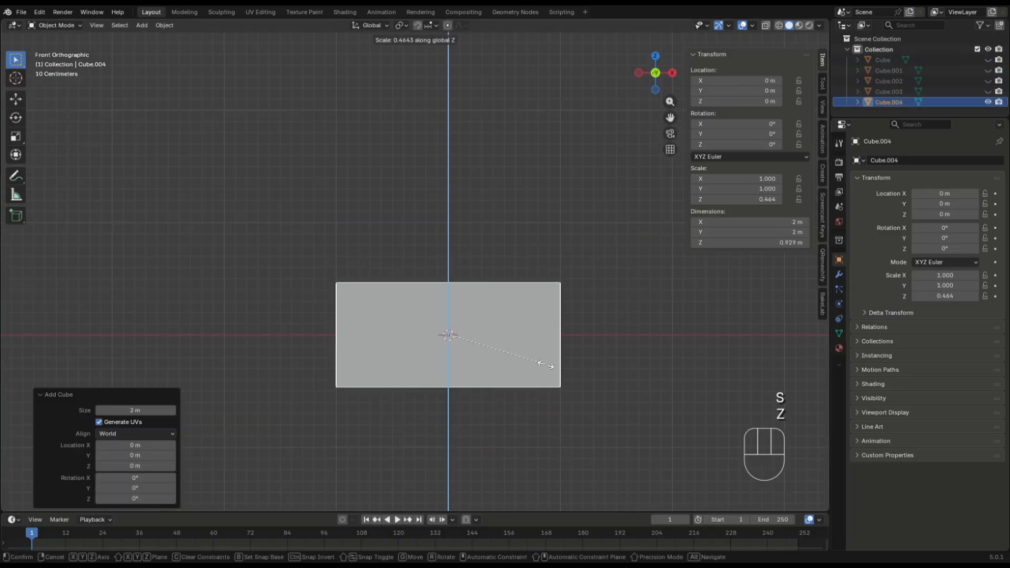
left_click(451, 350)
Scale the flattened cube to about 0.252 along Y and 0.529 along X
key("KP_7")
key("s")
key("y")
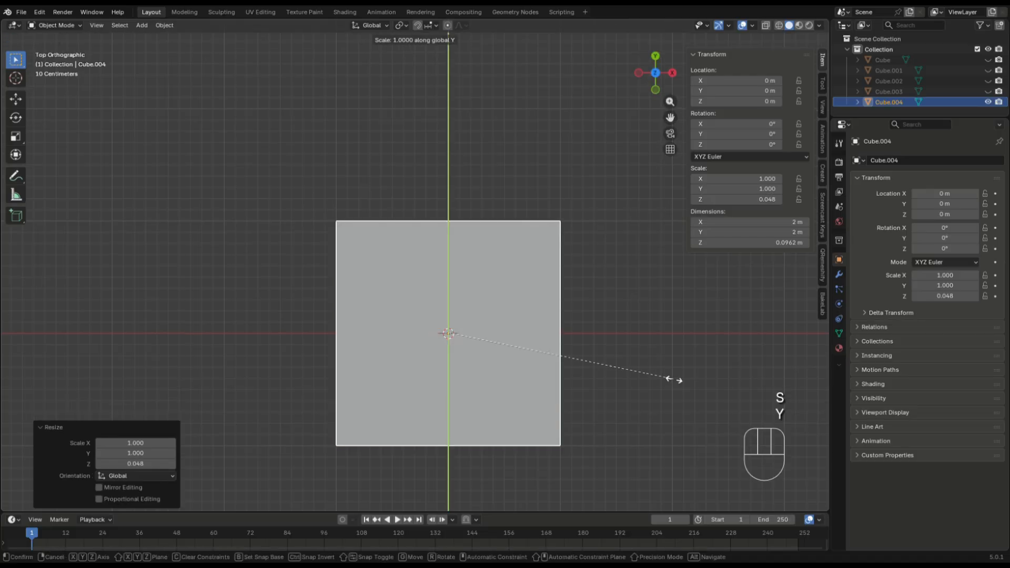
left_click(505, 354)
key("s")
key("x")
left_click(519, 351)
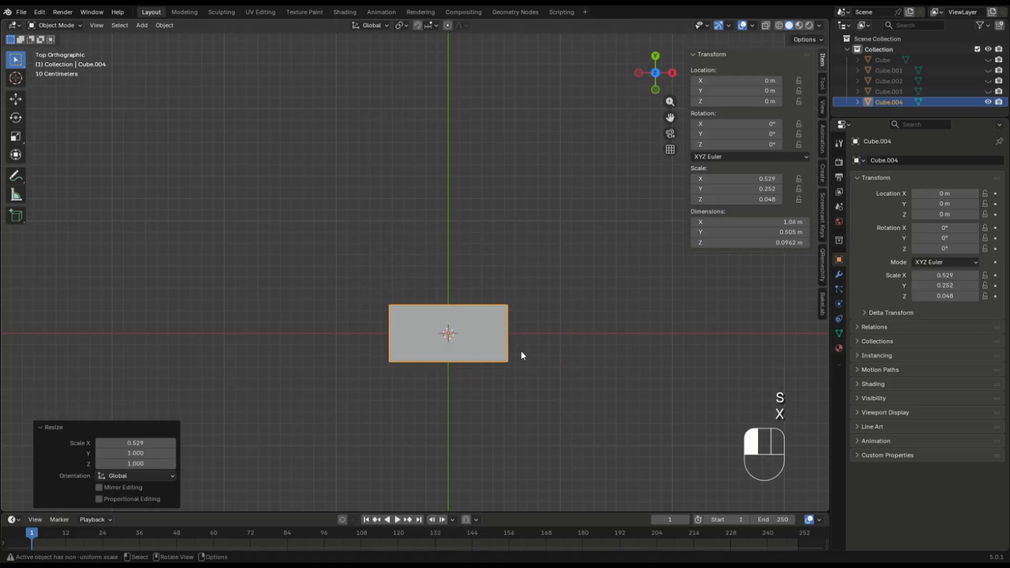
Add one centred loop cut lengthwise and one crosswise on the flattened cube
scroll(513, 363, "up", 4)
key("Tab")
key("ctrl+r")
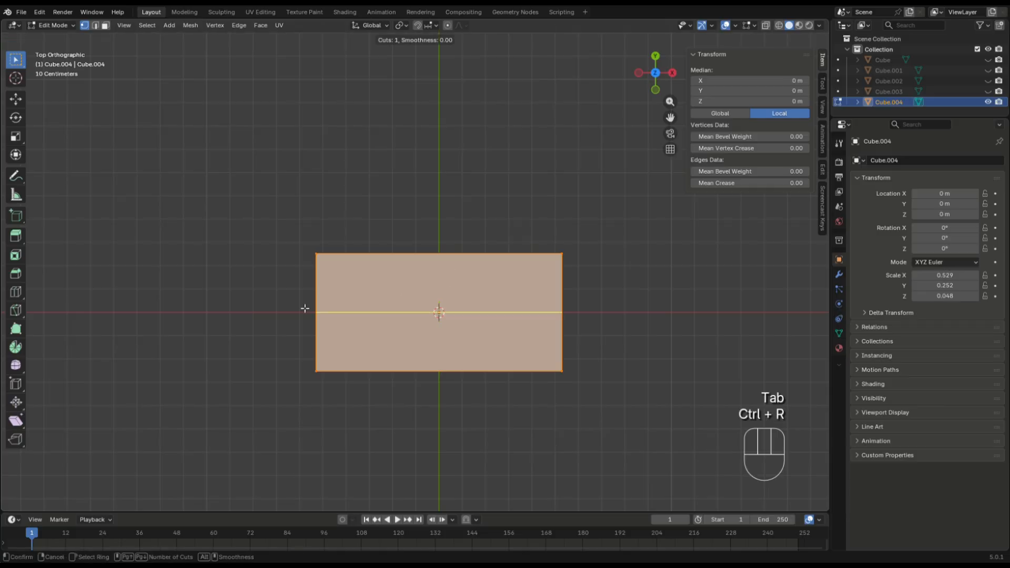
left_click(306, 311)
right_click(307, 310)
key("ctrl+r")
left_click(457, 260)
right_click(457, 260)
Select both centre edge loops and bevel them together with a width of about 0.681 m and one segment
key("2")
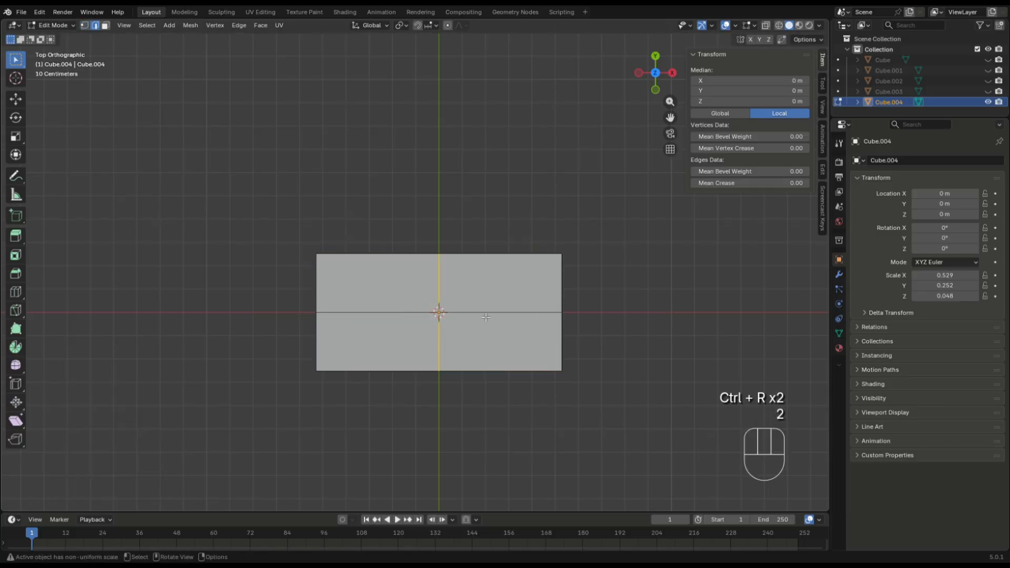
left_click(487, 322, "alt+shift")
key("ctrl+b")
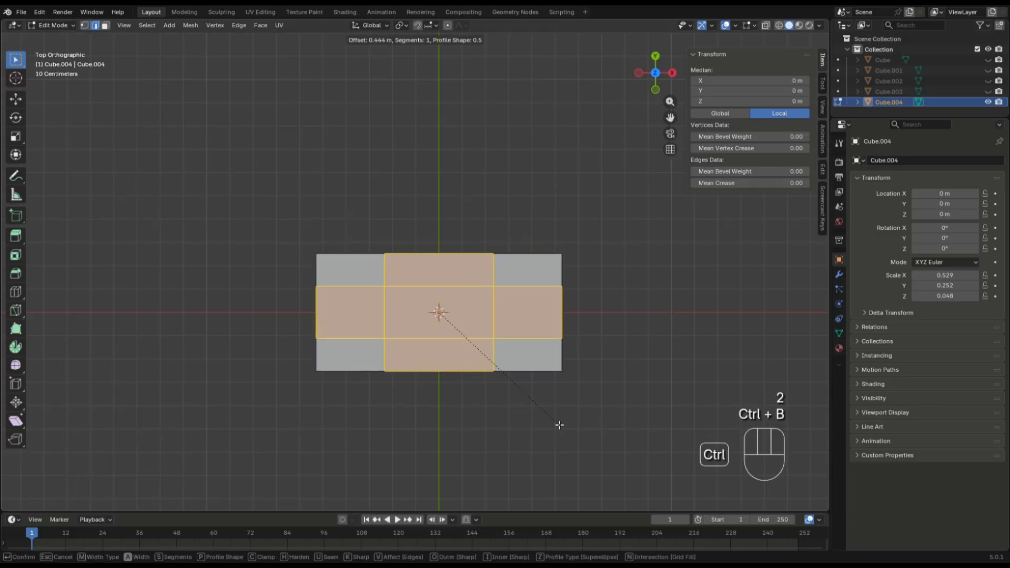
left_click(573, 435)
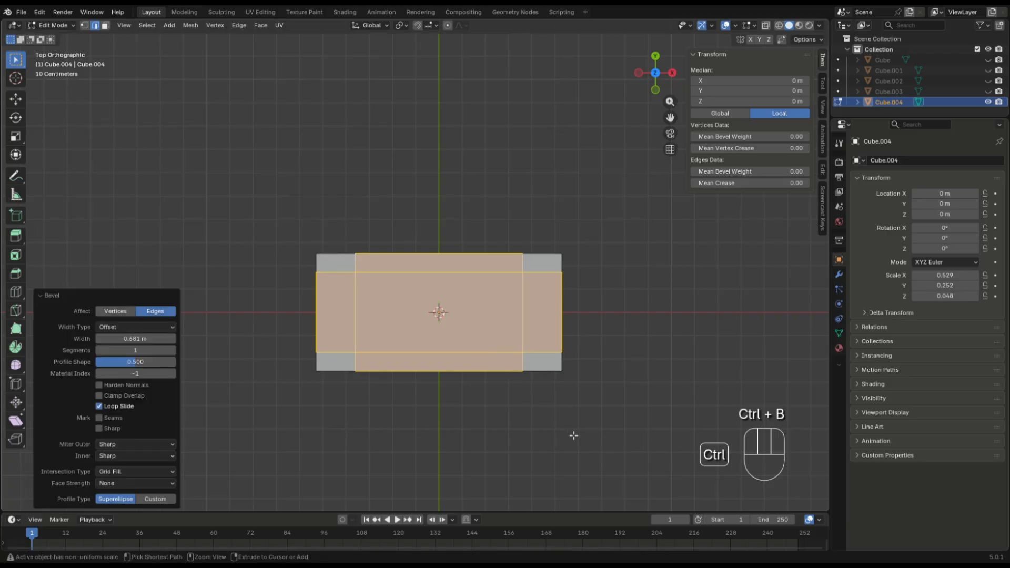
Spread the two crosswise edge loops towards the short ends by scaling them about 1.2 along X
left_click(355, 315, "alt")
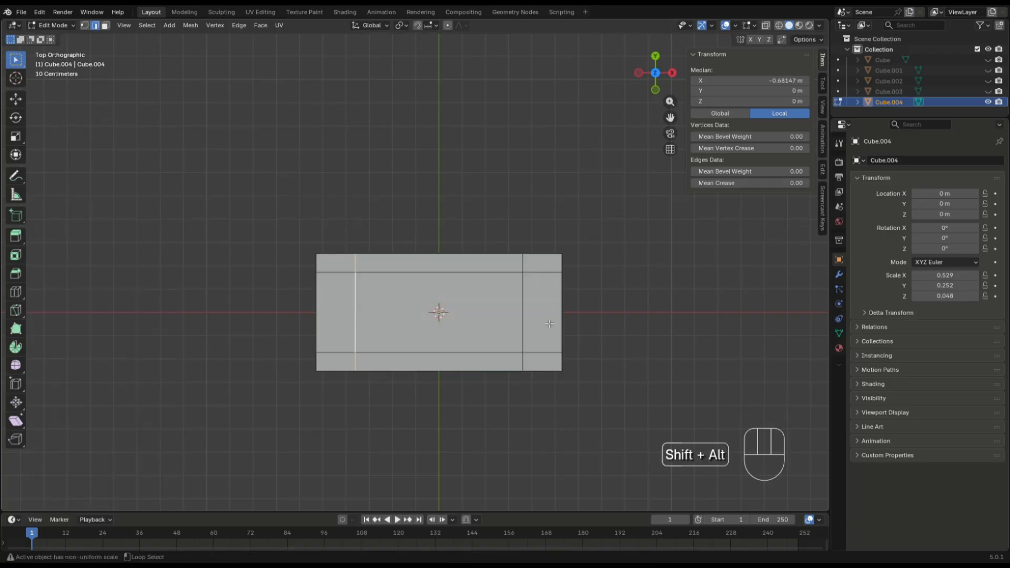
left_click(526, 316, "alt+shift")
key("s")
key("x")
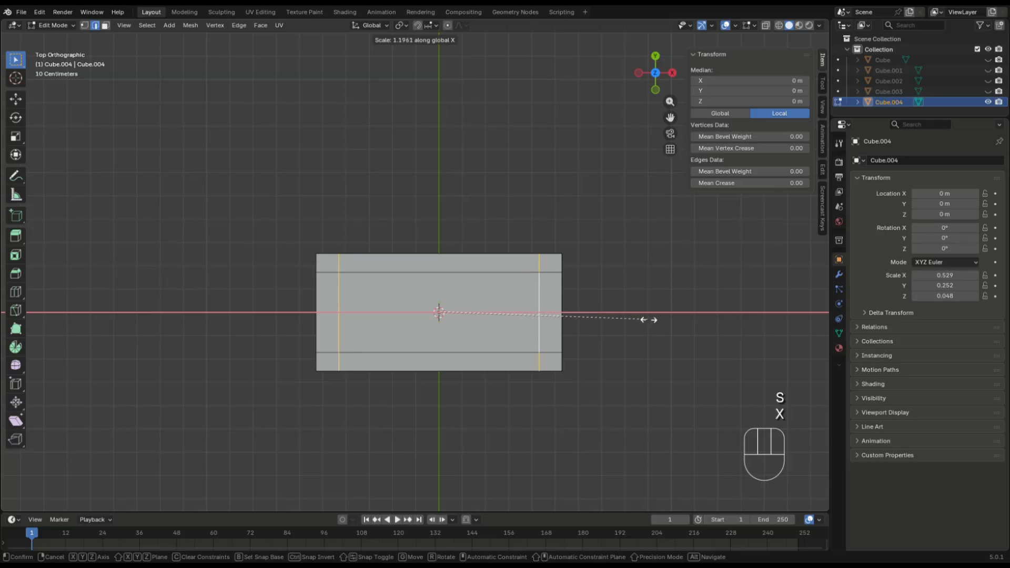
left_click(648, 319)
Extrude the four corner faces on the slab's underside downwards into table legs, giving an overall height of about 0.42 m
middle_click_drag(410, 236, 293, 234)
key("1")
key("3")
left_click(321, 246)
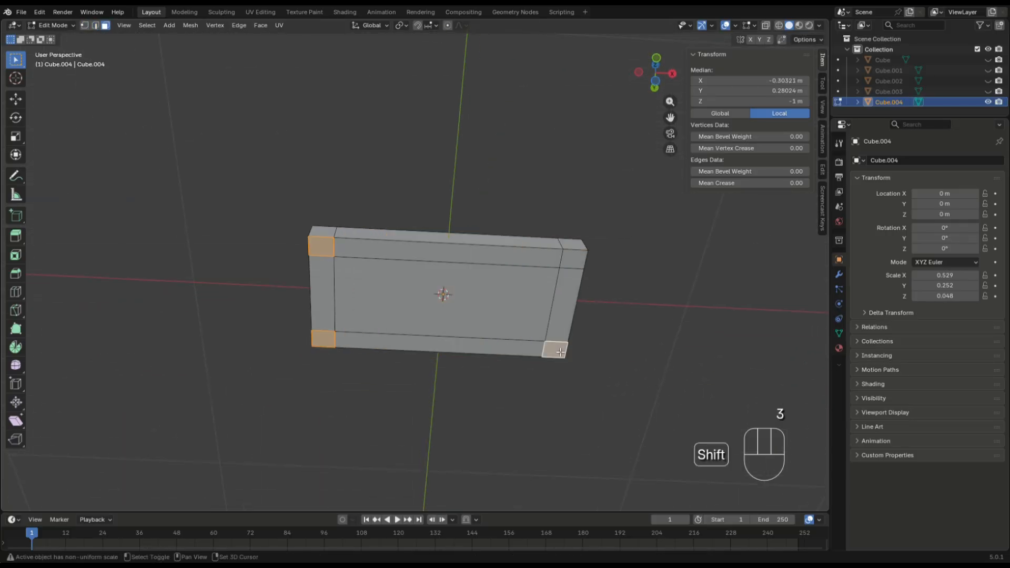
left_click(563, 267, "shift")
left_click(656, 58)
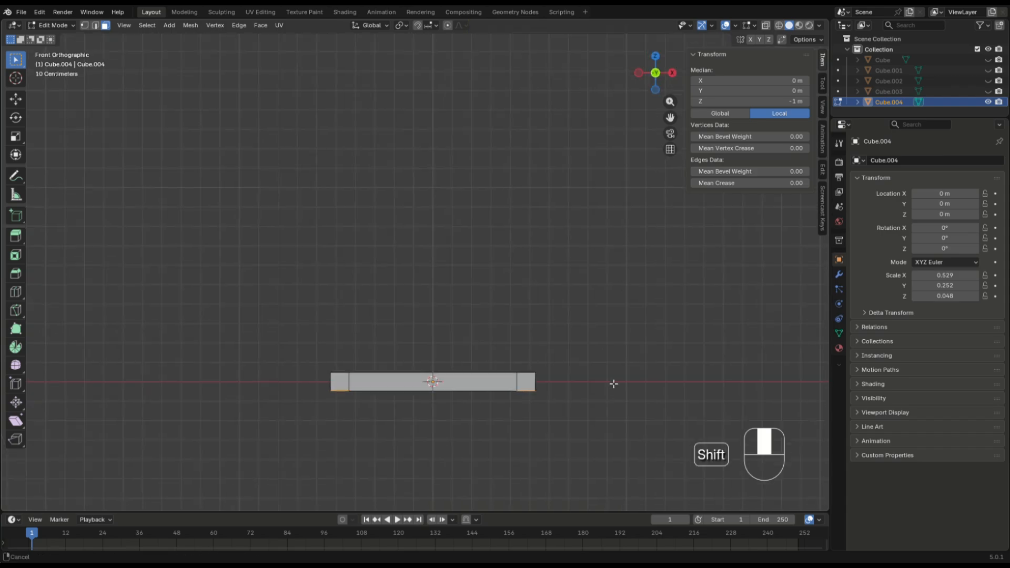
middle_click_drag(614, 383, 604, 296, "shift")
key("e")
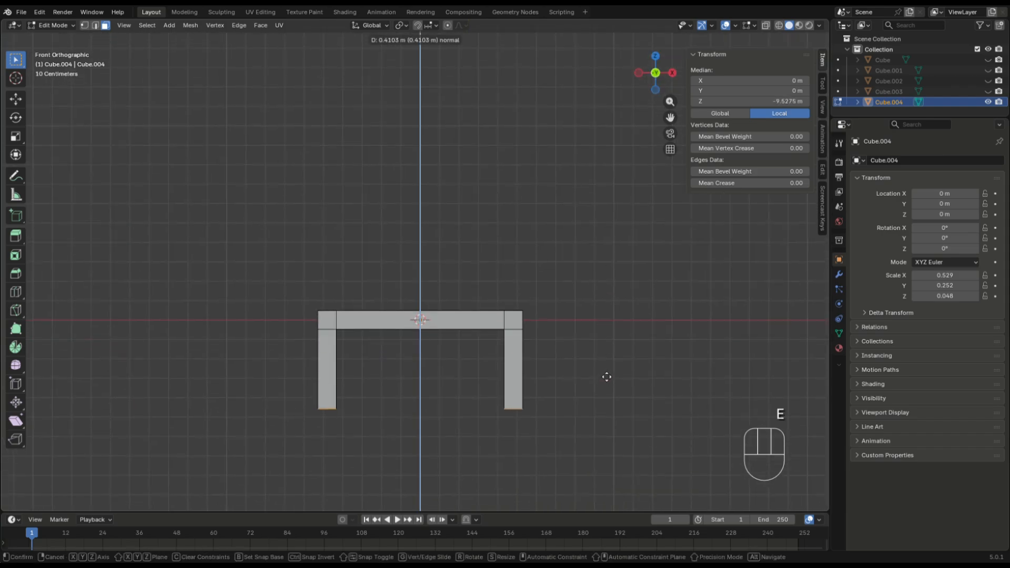
left_click(422, 357)
middle_click_drag(491, 361, 471, 333)
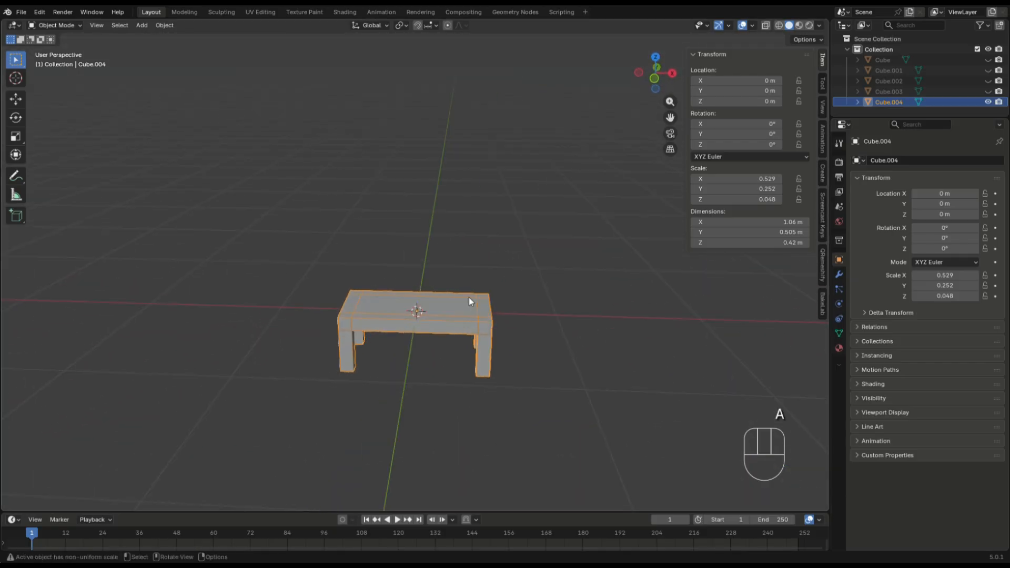
Hide the table and add a new default cube, seen from above
key("h")
key("shift+a")
mouse_move(496, 252)
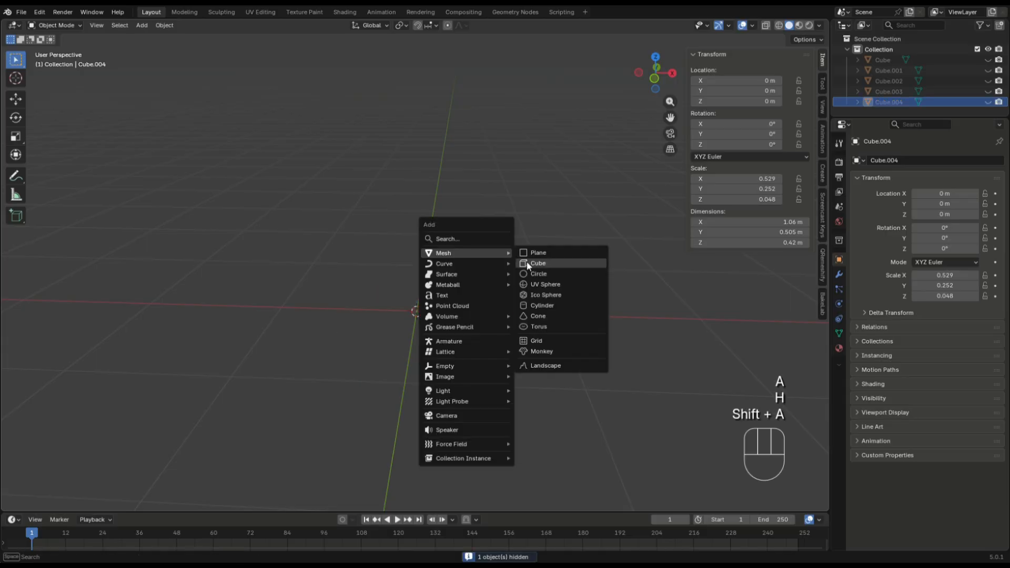
left_click(532, 263)
scroll(607, 158, "down", 2)
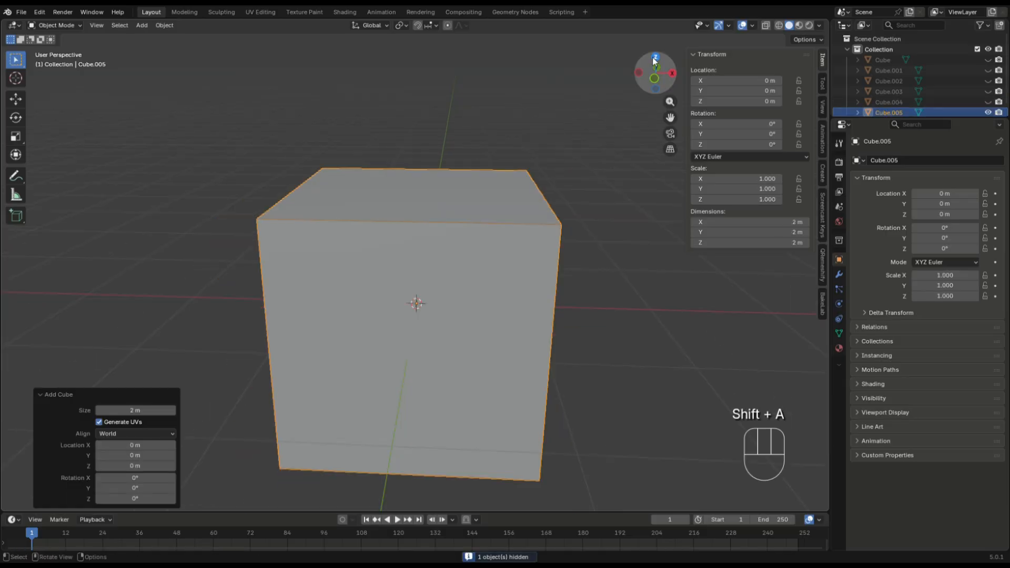
left_click(654, 57)
Add two centred loop cuts on the new cube, one along X and one along Y
key("Tab")
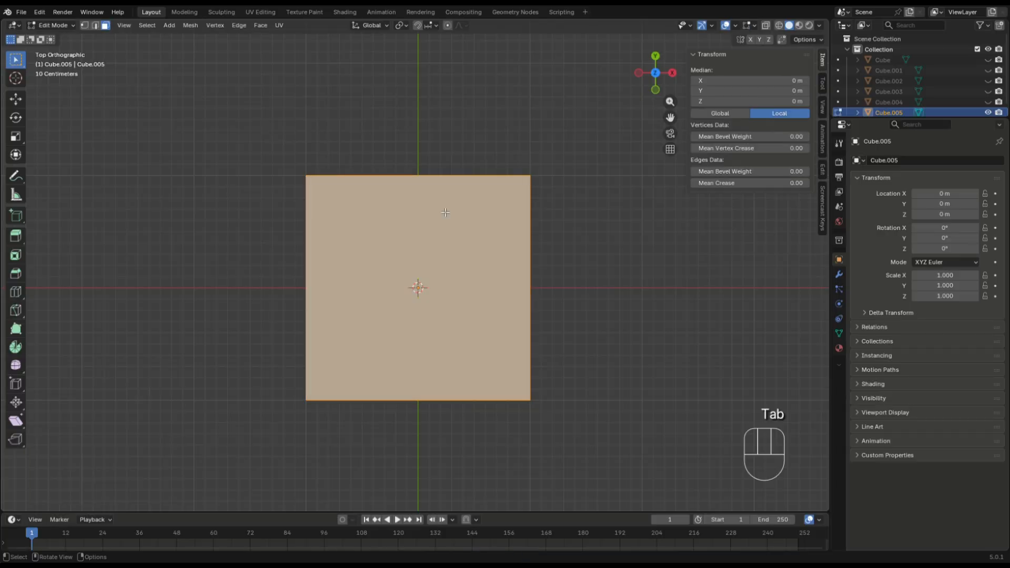
key("ctrl+r")
left_click(317, 284)
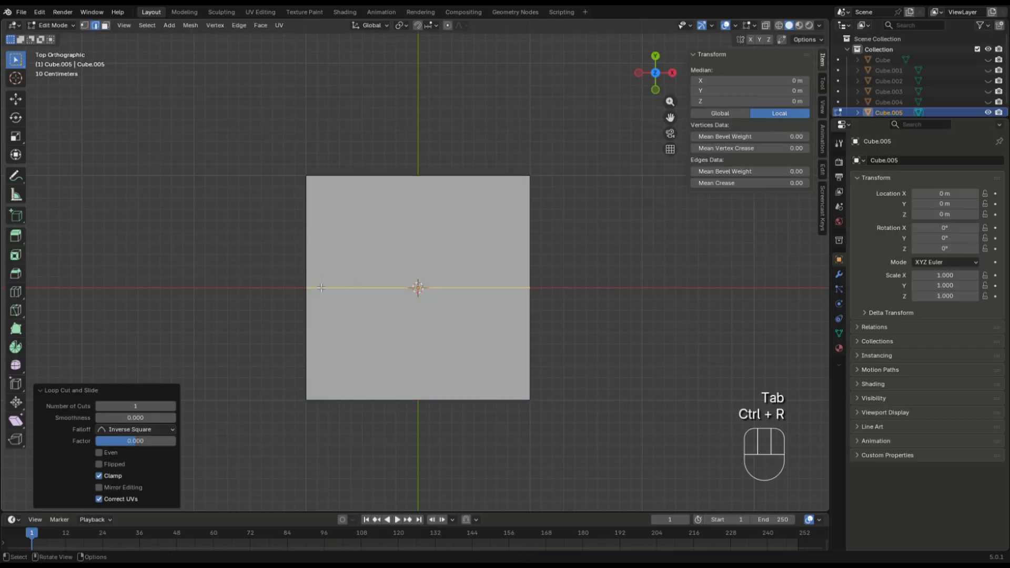
key("ctrl+r")
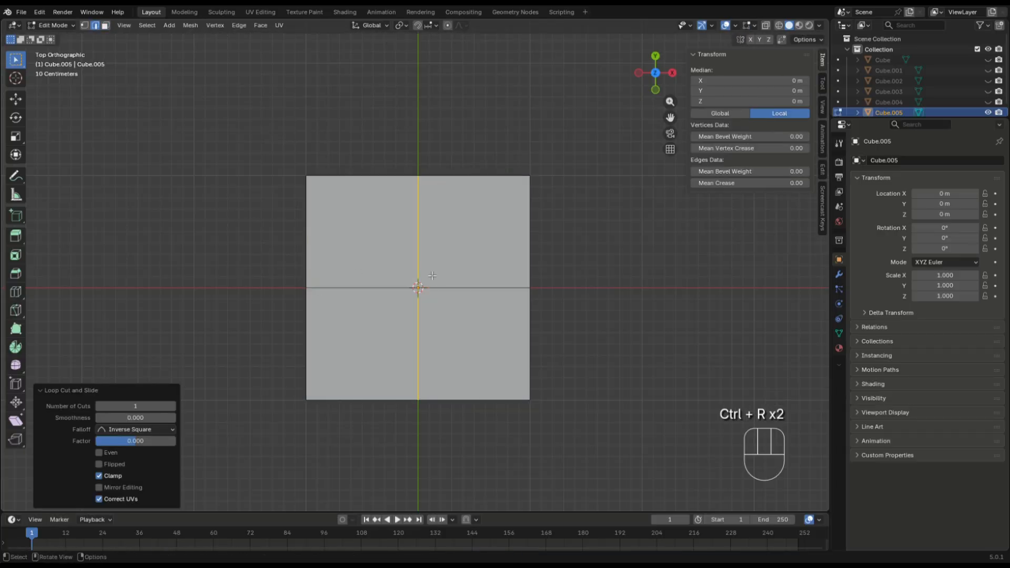
left_click(465, 277)
right_click(465, 277)
Bevel the loop running along Y by about 0.628 m and move the crosswise loop about 0.432 m along Y
key("ctrl+b")
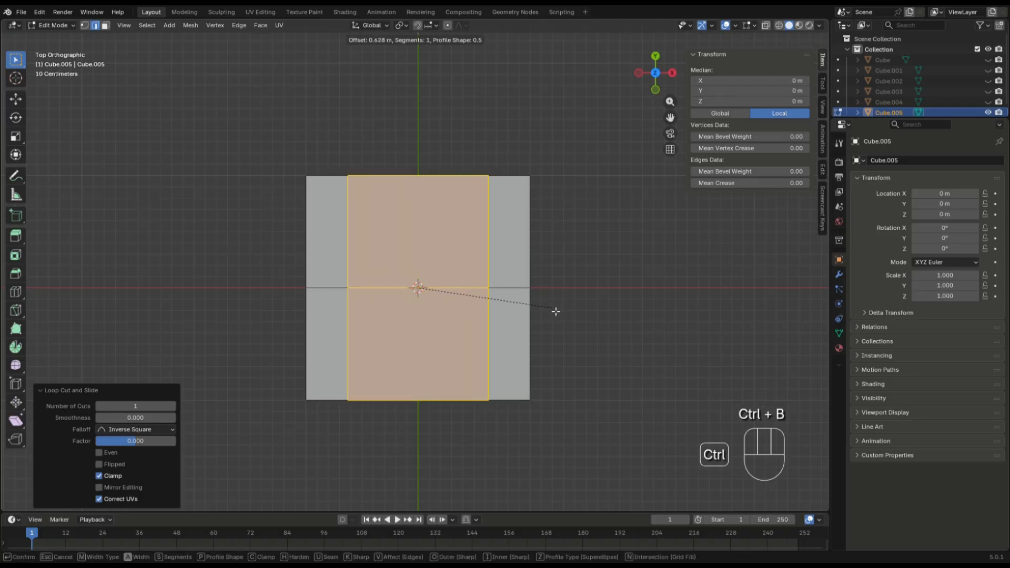
left_click(556, 311)
left_click(556, 312, "alt")
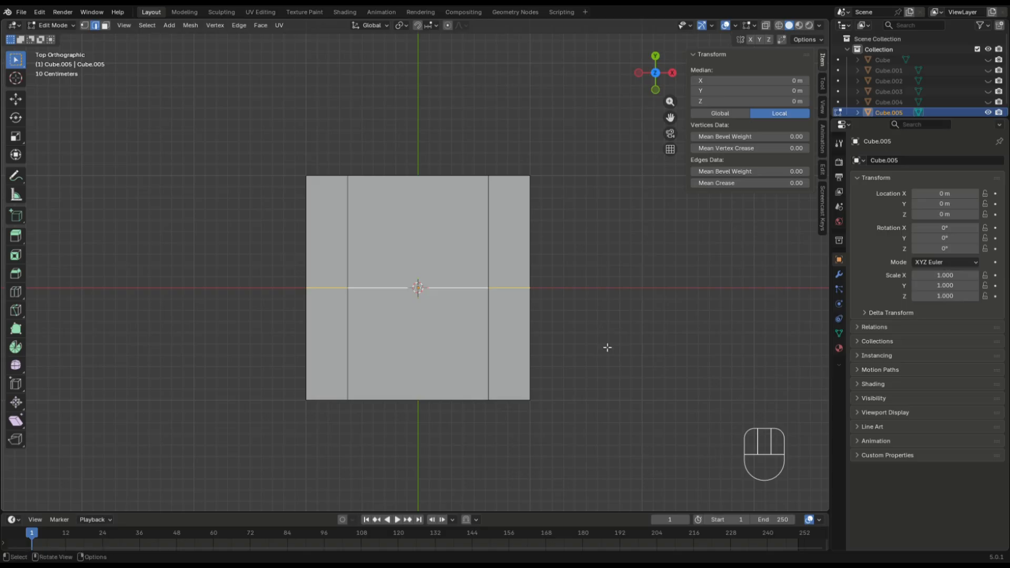
key("g")
key("y")
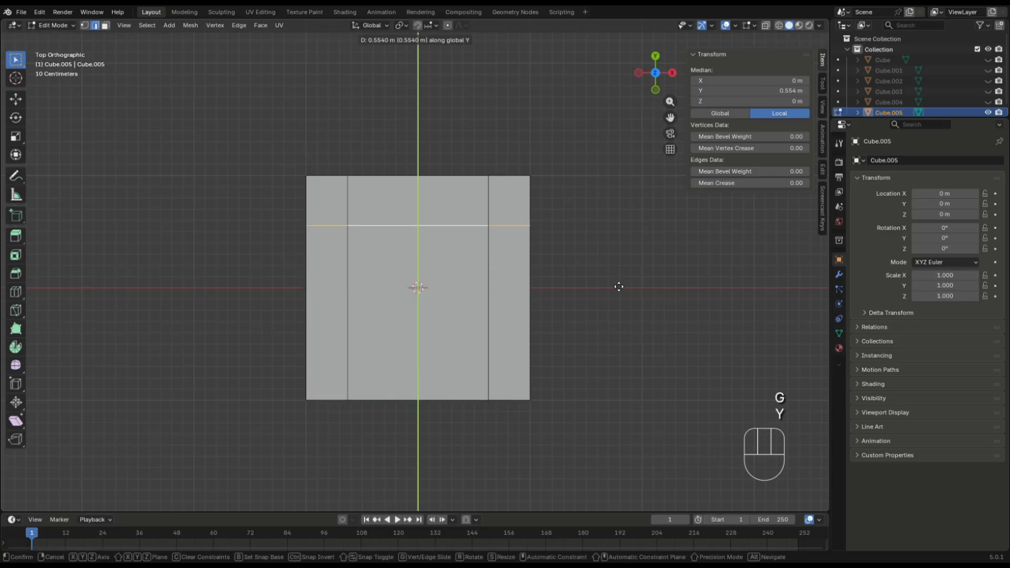
left_click(619, 301)
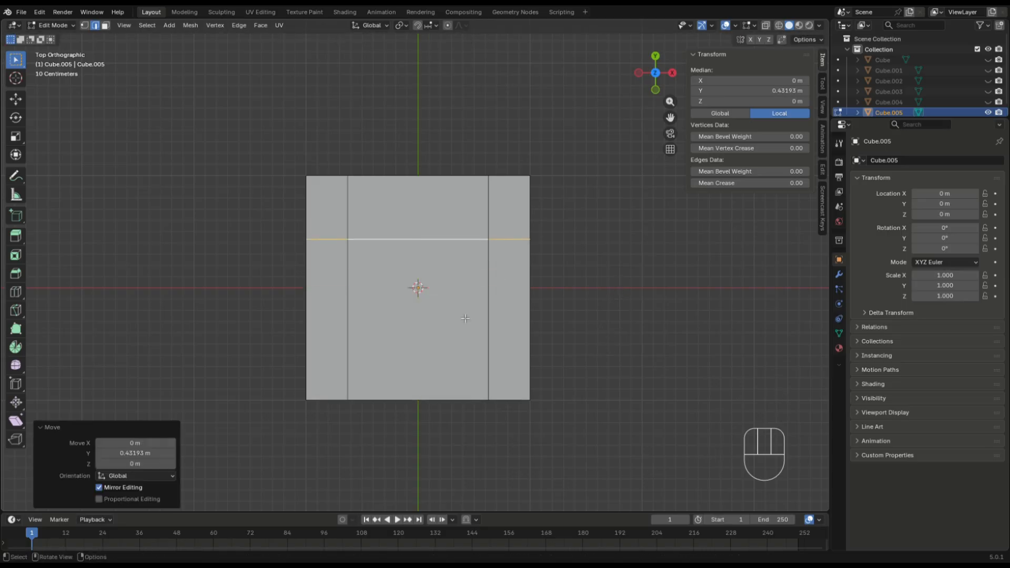
Extrude the U-shaped group of five top faces, both sides and the back, upwards by about 0.78 m to form armrests
key("3")
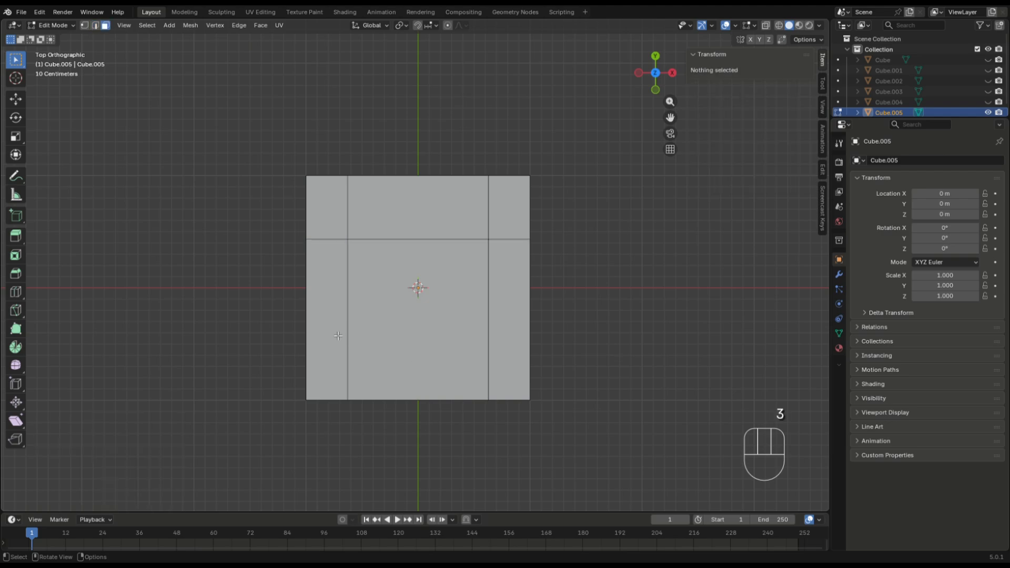
left_click(337, 335)
left_click(326, 208, "shift")
left_click(416, 213, "shift")
left_click(519, 213, "shift")
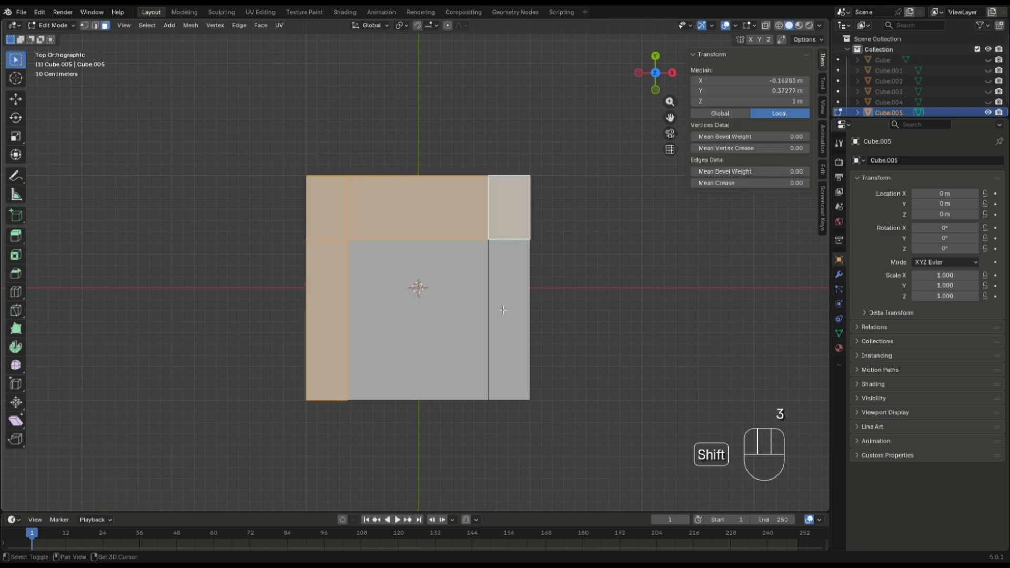
left_click(503, 310, "shift")
left_click_drag(648, 91, 656, 94)
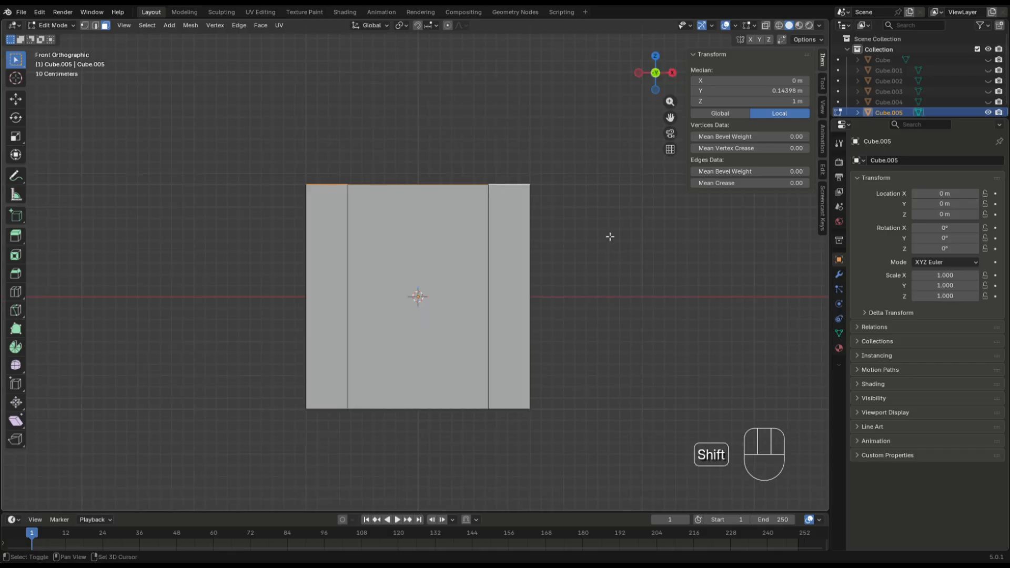
middle_click_drag(607, 253, 595, 313, "shift")
key("e")
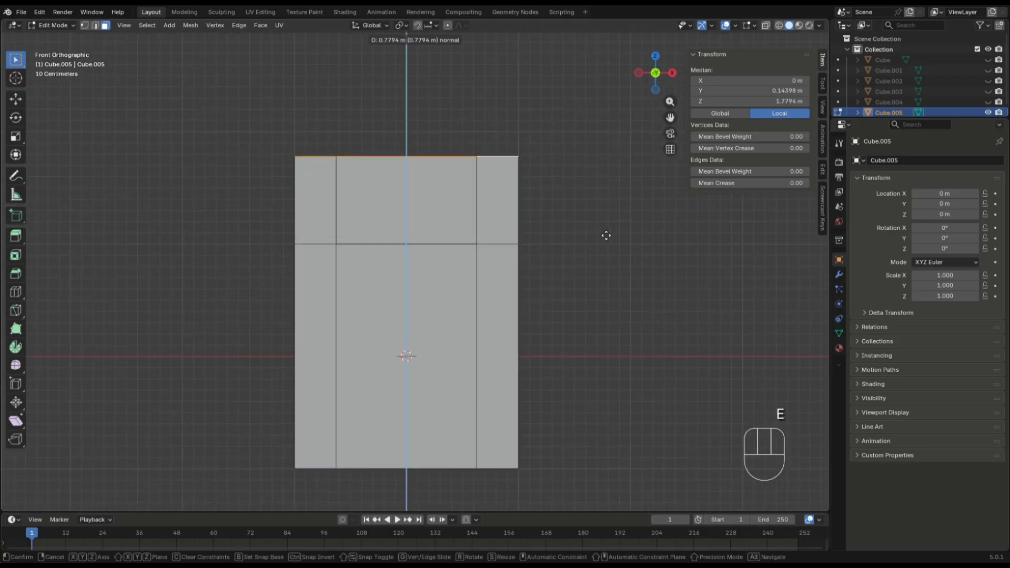
left_click(604, 233)
Select the three top faces along the back and extrude them up about 0.792 m as the backrest
scroll(575, 239, "up", 4, "shift")
middle_click_drag(525, 226, 534, 316)
left_click(273, 313, "ctrl")
middle_click_drag(602, 343, 602, 297)
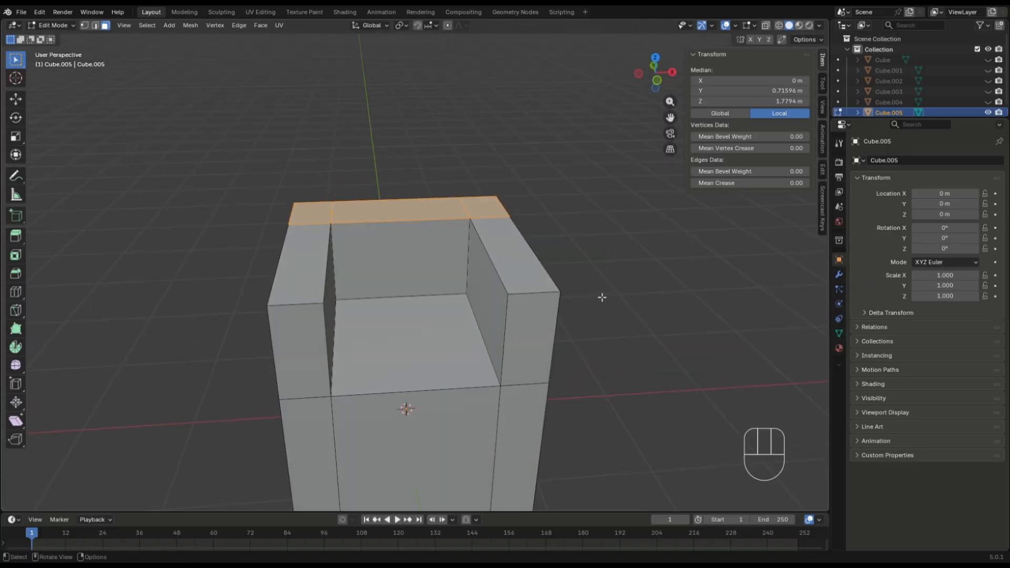
key("e")
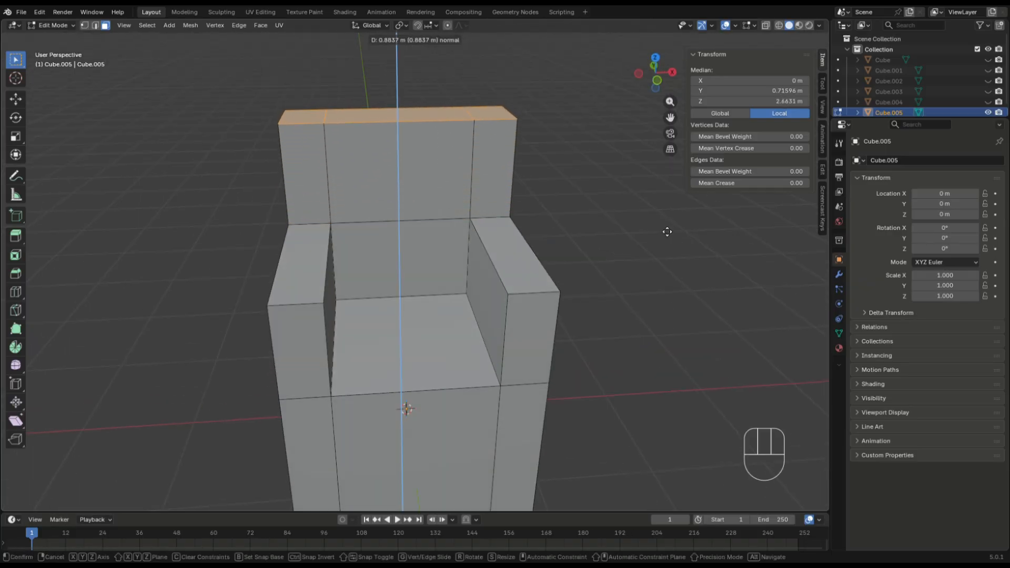
left_click(667, 234)
scroll(627, 225, "down", 4, "shift")
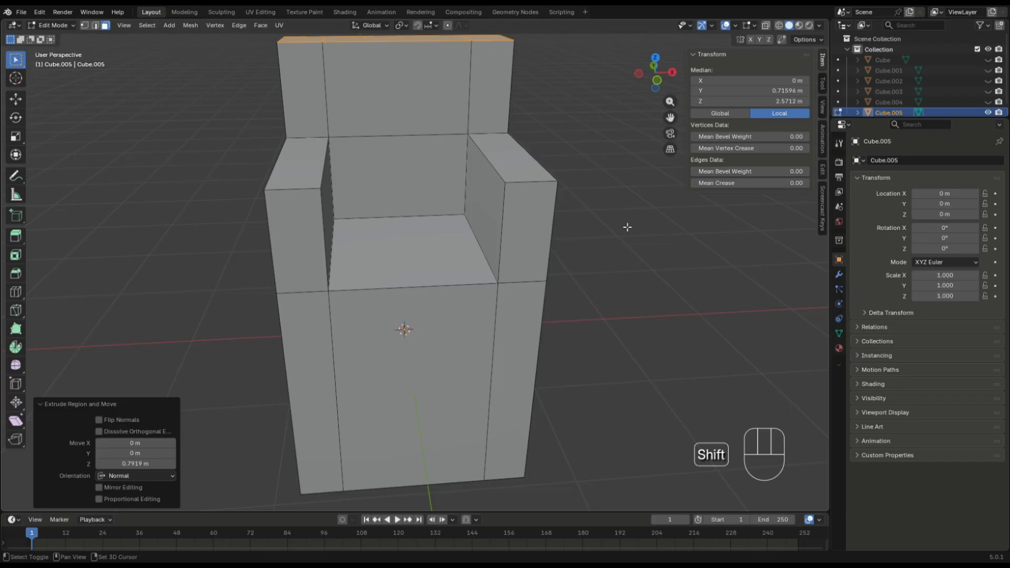
With X-ray on in front view, select all bottom vertices and move them up 1 m along Z
left_click(657, 79)
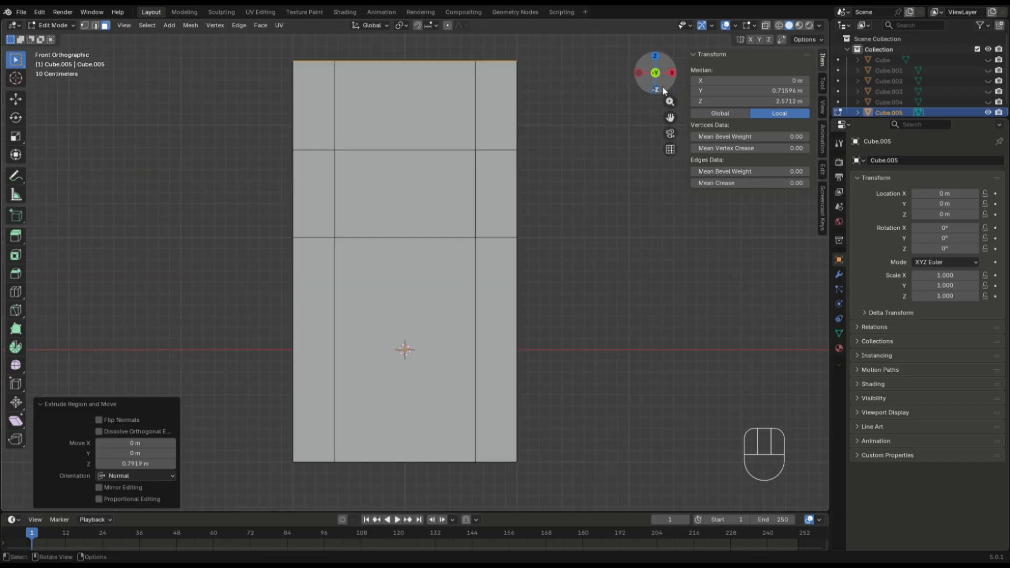
left_click(765, 26)
key("1")
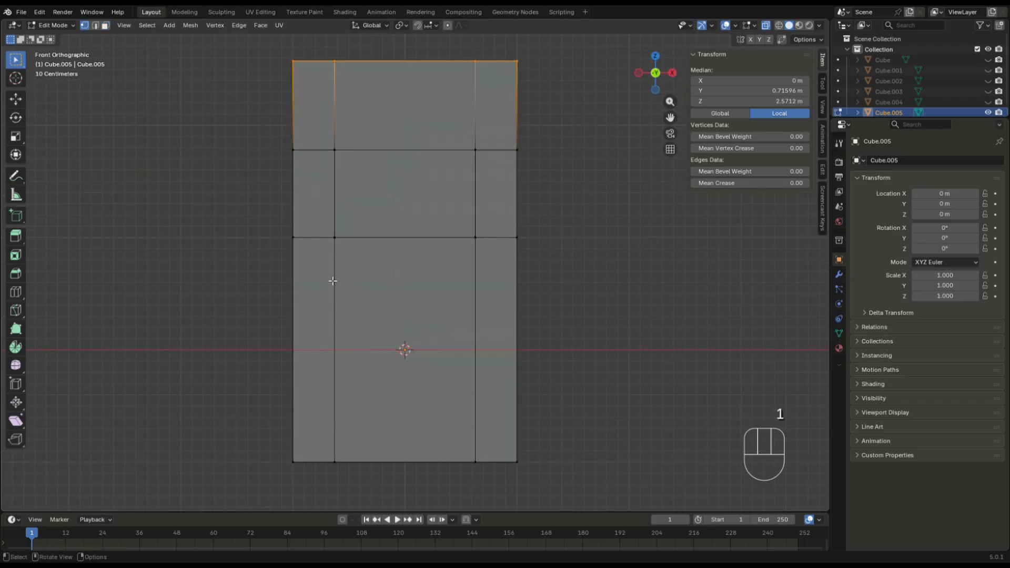
left_click_drag(215, 415, 412, 489)
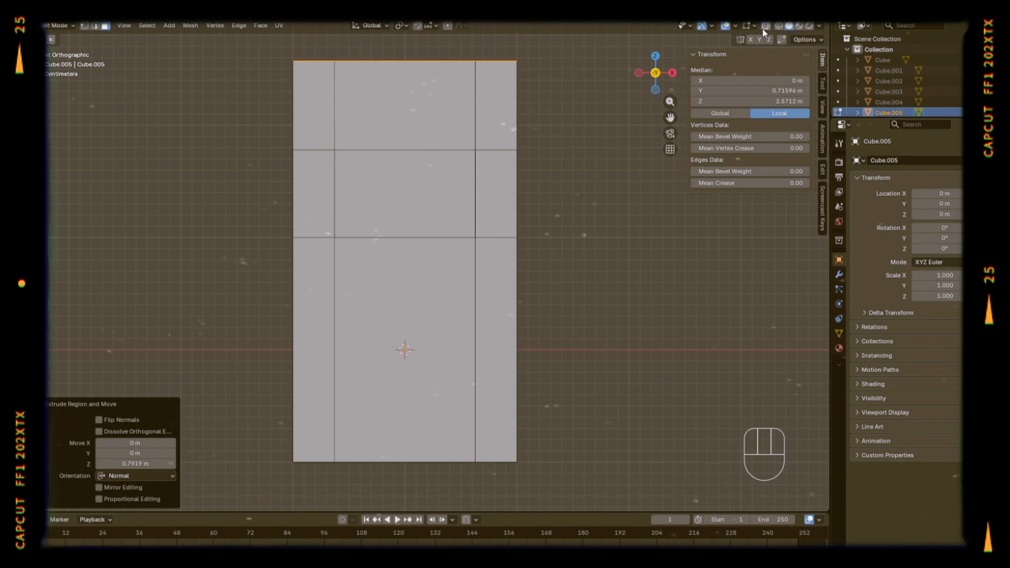
left_click(765, 28)
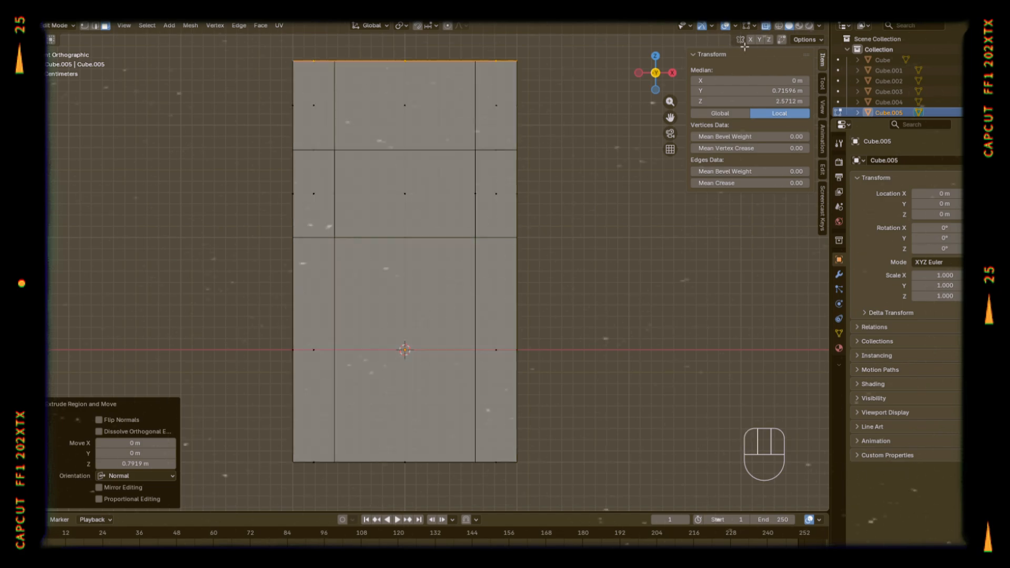
key("g")
key("z")
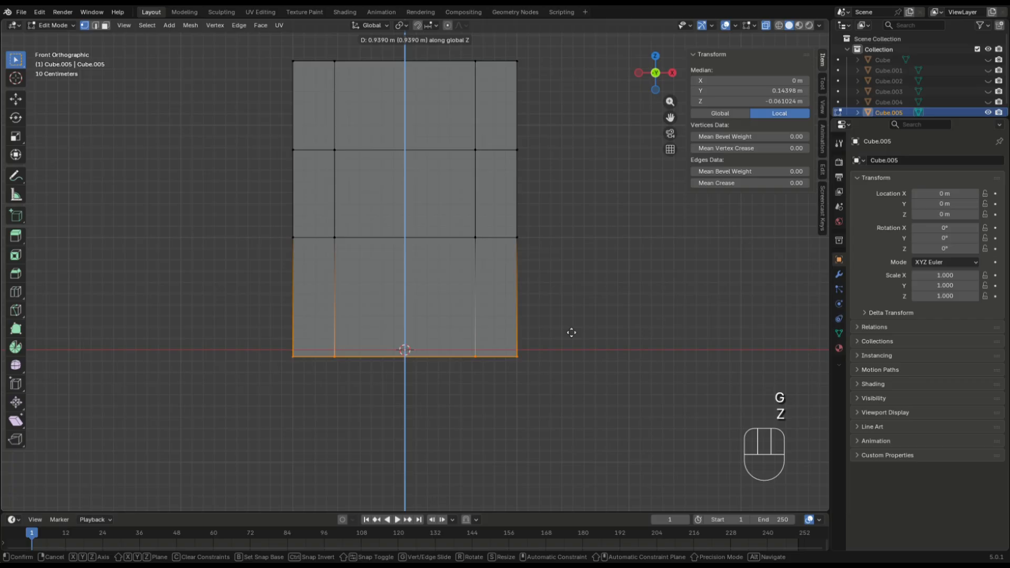
left_click(519, 266)
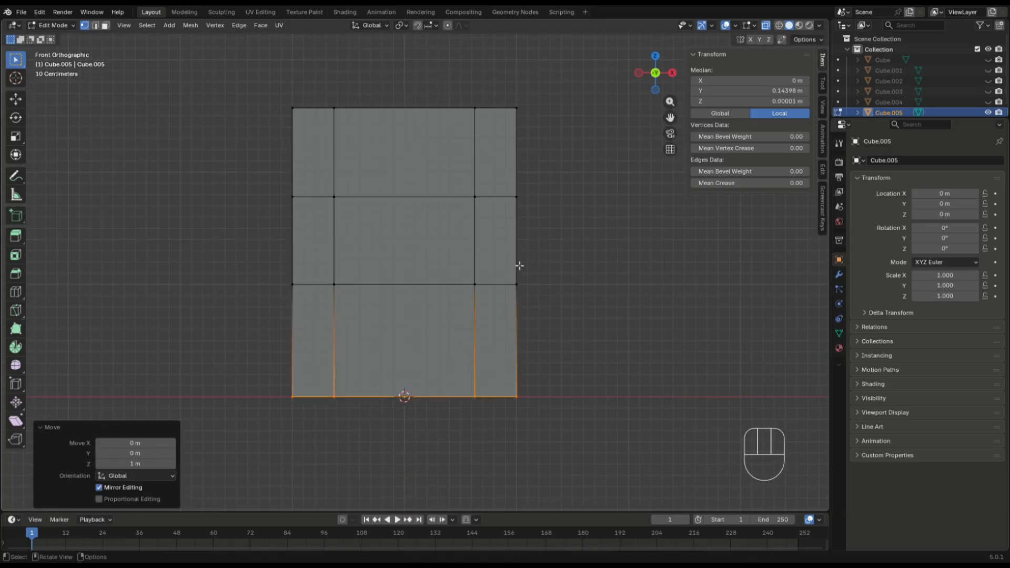
Widen the chair to an X scale of about 1.586, scale its inner vertices by 1.125 along X, and return to solid Object Mode
key("s")
key("x")
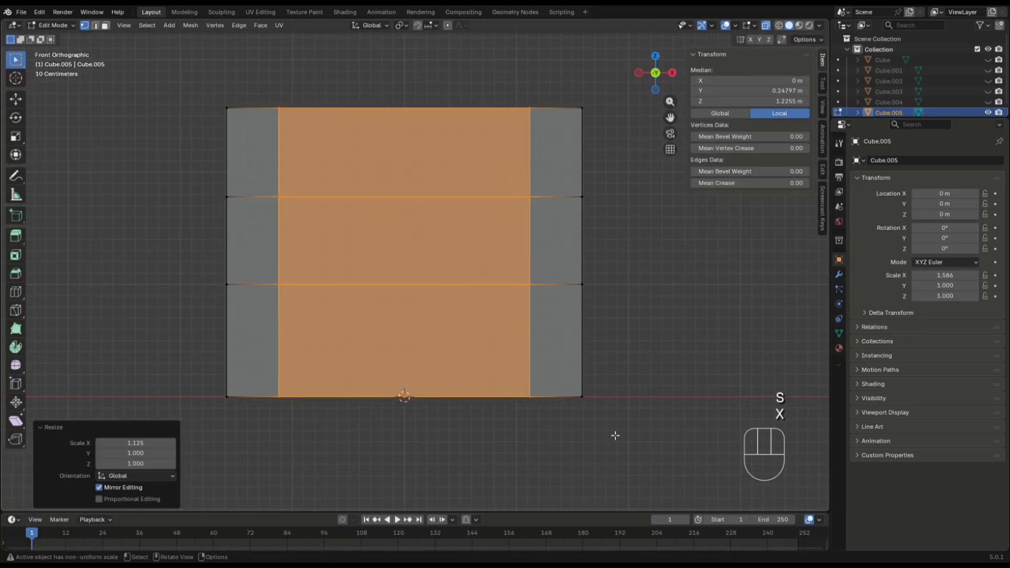
key("alt+a")
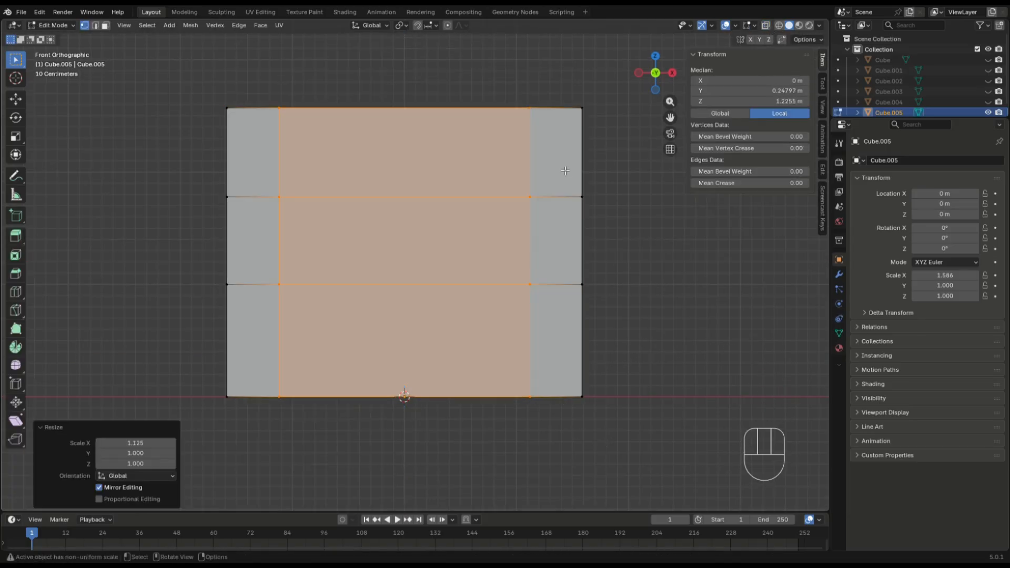
key("Tab")
key("alt+z")
middle_click_drag(615, 436, 541, 199)
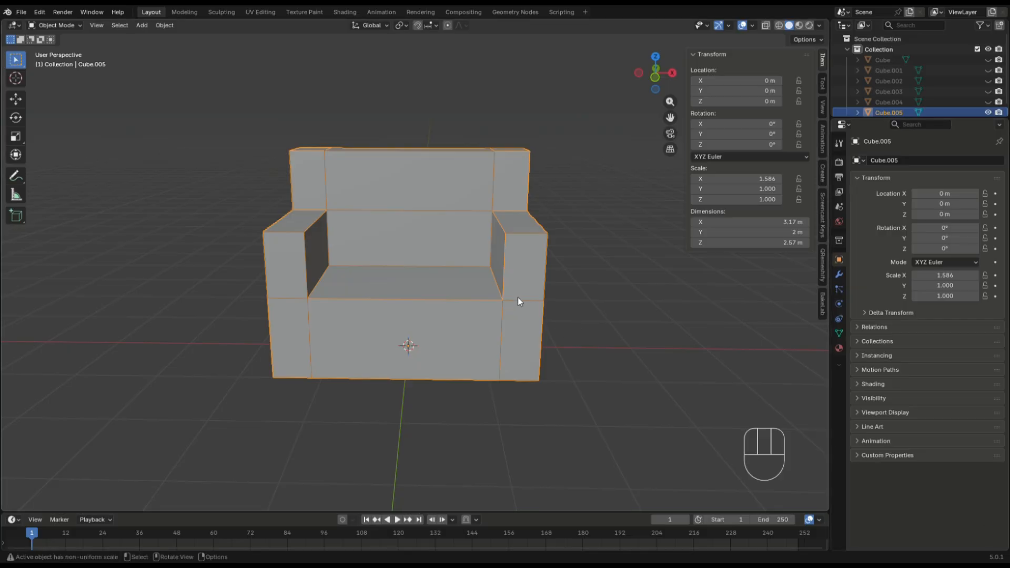
Bevel all edges of the sofa body by 0.1 m with 3 segments, then return to Object Mode
key("Tab")
key("a")
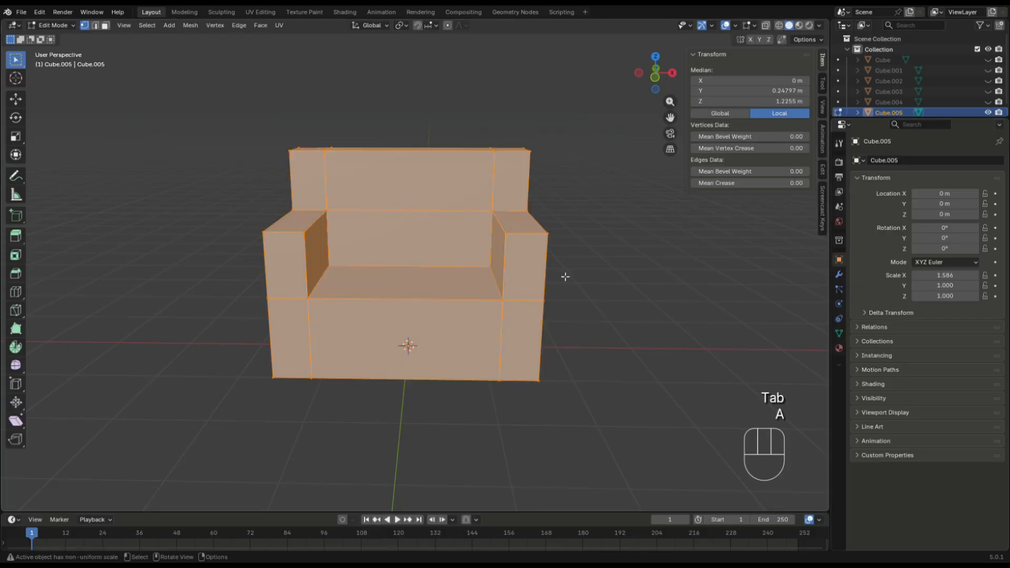
key("ctrl+b")
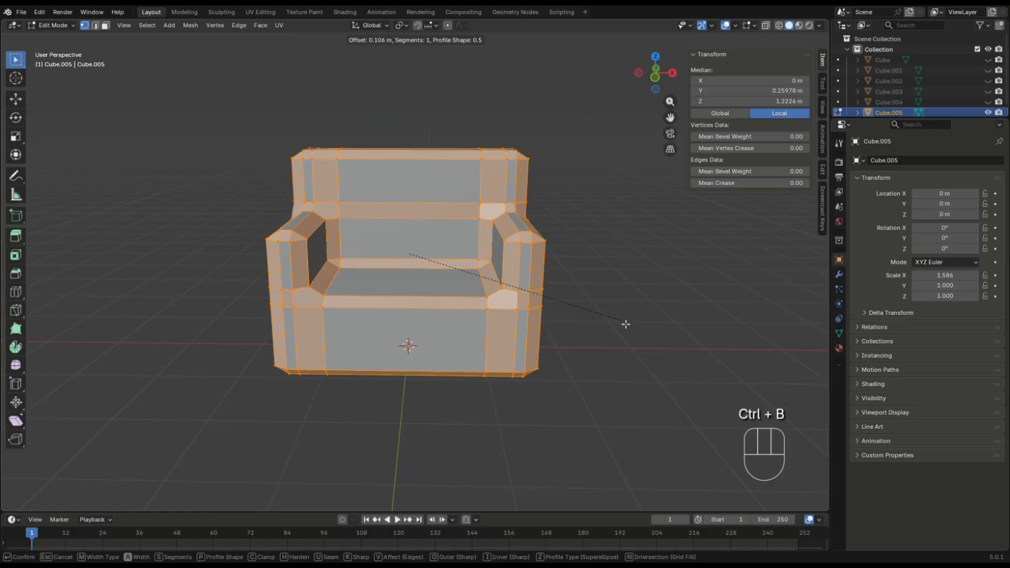
left_click(622, 320)
left_click(123, 342)
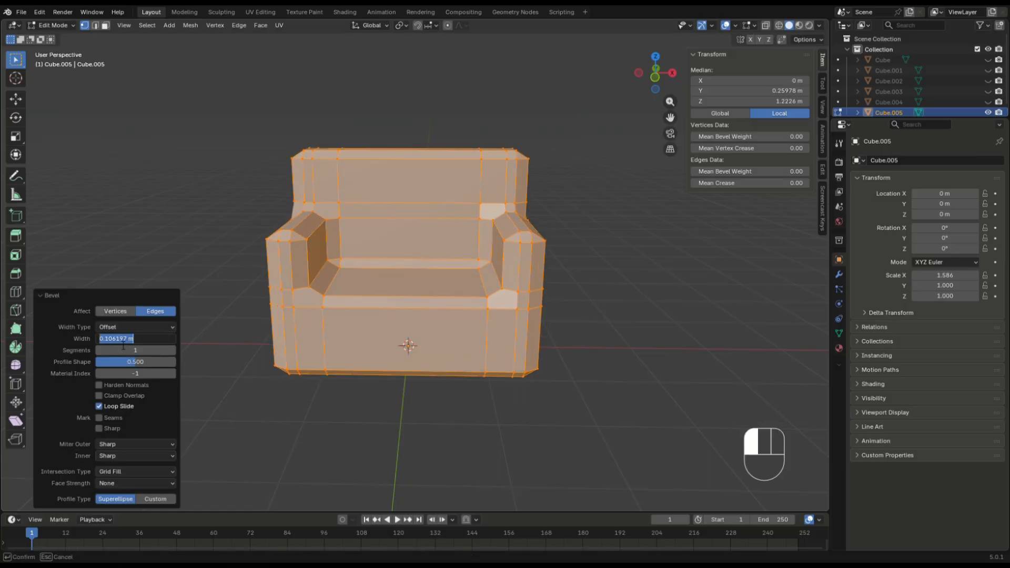
type("0.1")
key("Return")
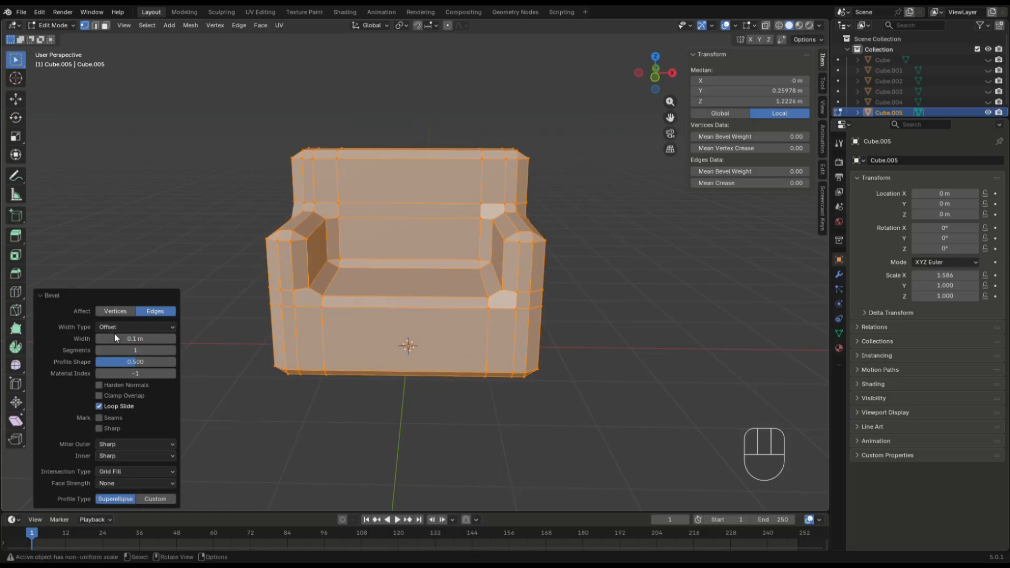
left_click(172, 351)
left_click(172, 351)
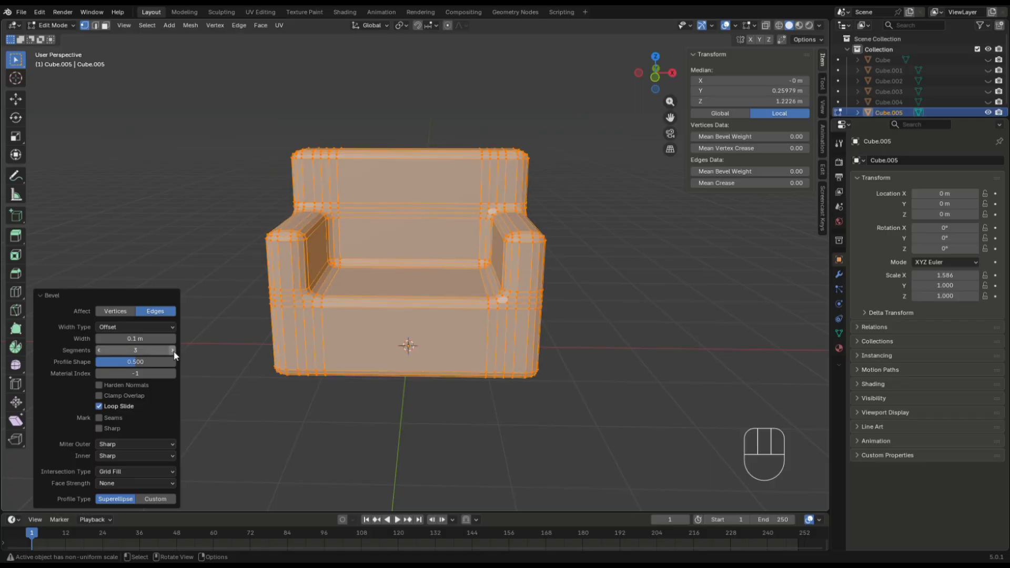
key("Tab")
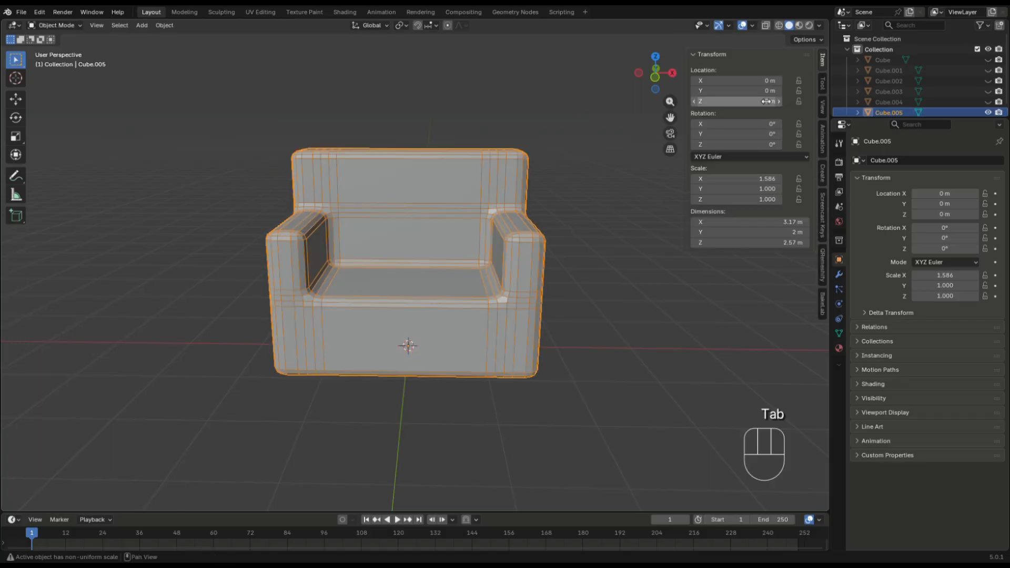
Turn off the wireframe overlay and shade the sofa body smooth
left_click(754, 25)
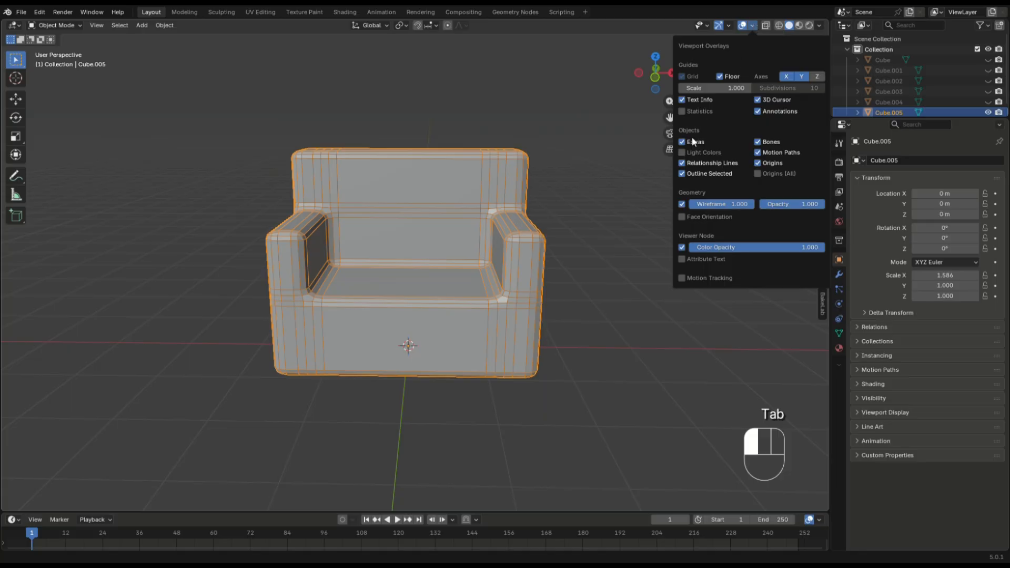
left_click(682, 205)
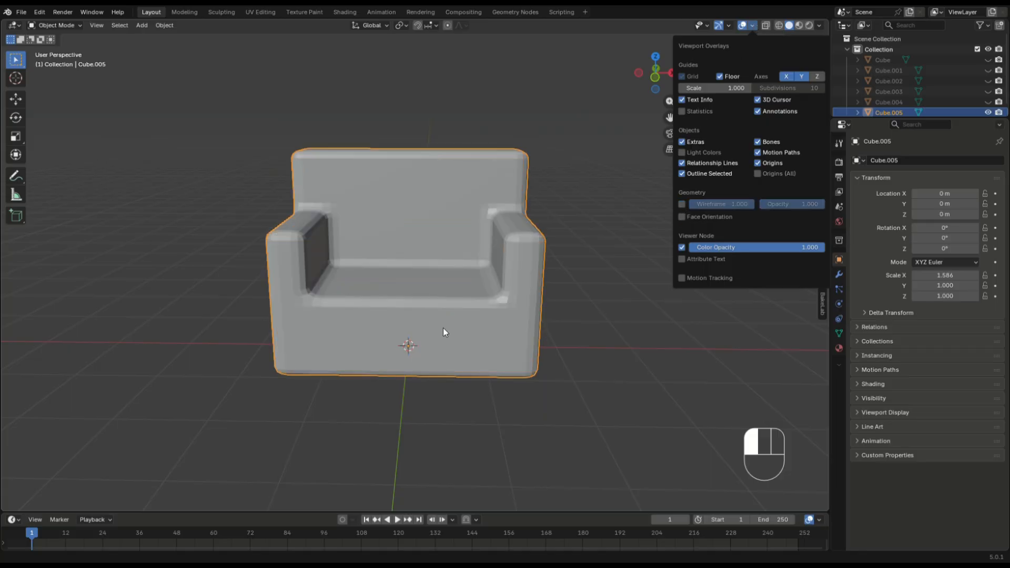
right_click(367, 190)
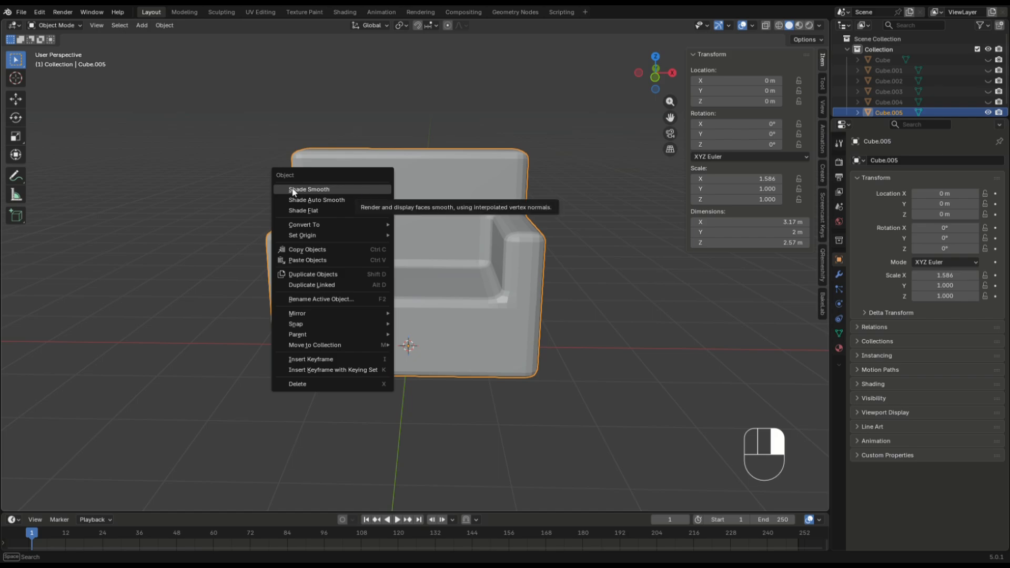
left_click(316, 191)
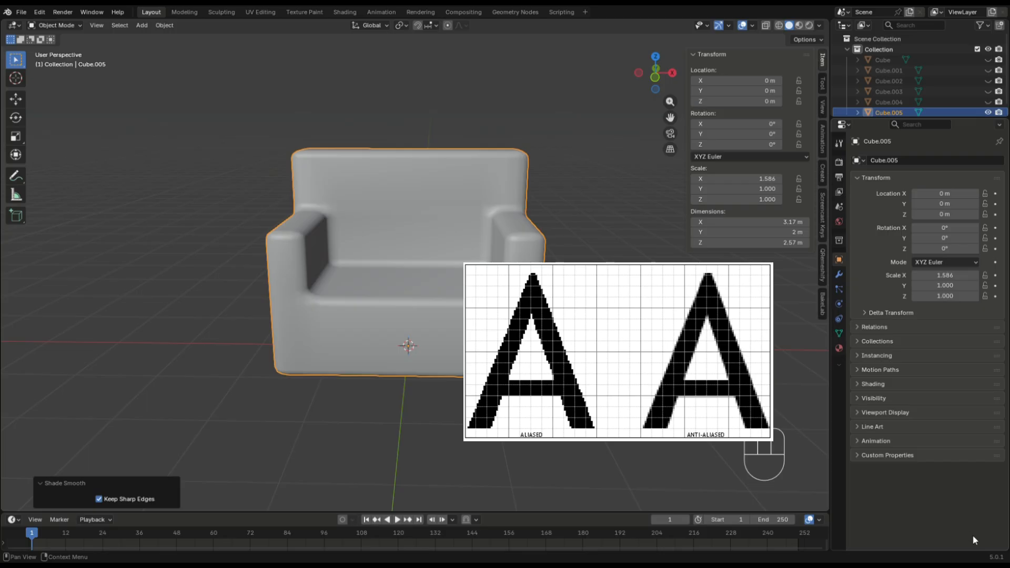
Add a cube as the seat cushion, flatten it to a Z scale of about 0.071 and raise it to about Z 1.08 m
key("shift+a")
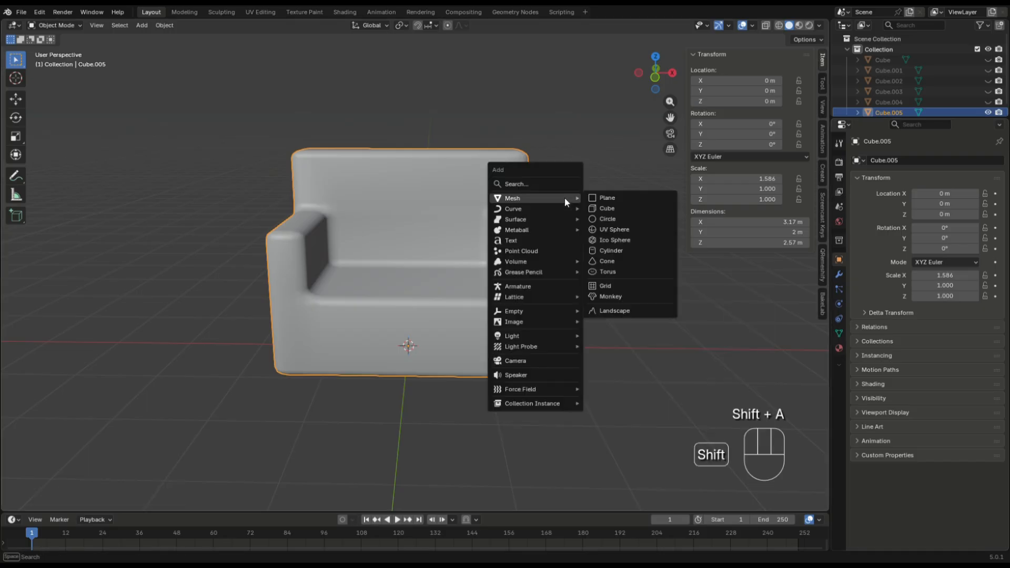
left_click(613, 204)
key("s")
key("z")
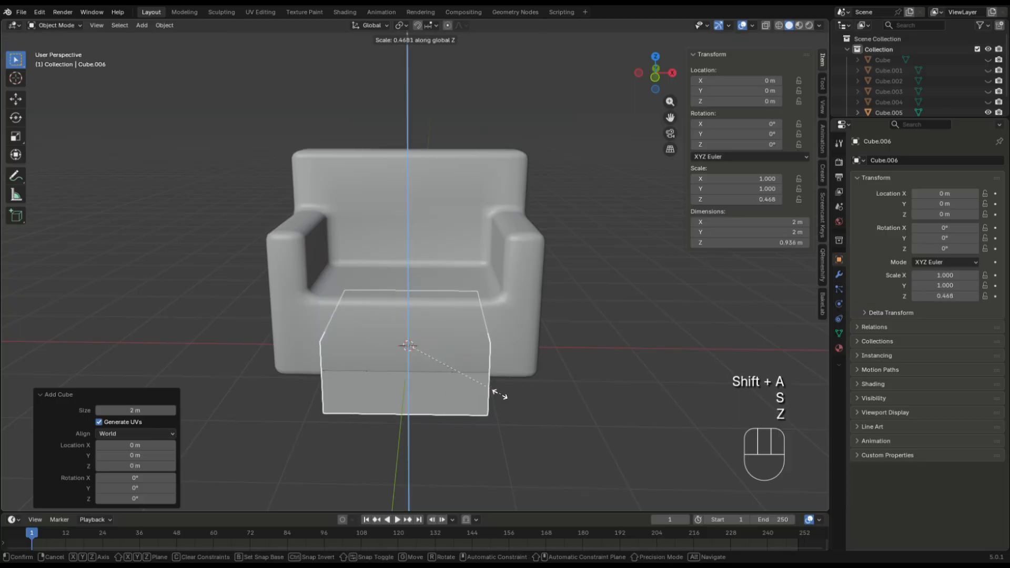
left_click(412, 358)
key("KP_1")
key("g")
key("z")
left_click(638, 282)
In top view, widen the seat cushion to an X scale of about 1.254
key("KP_7")
key("s")
key("x")
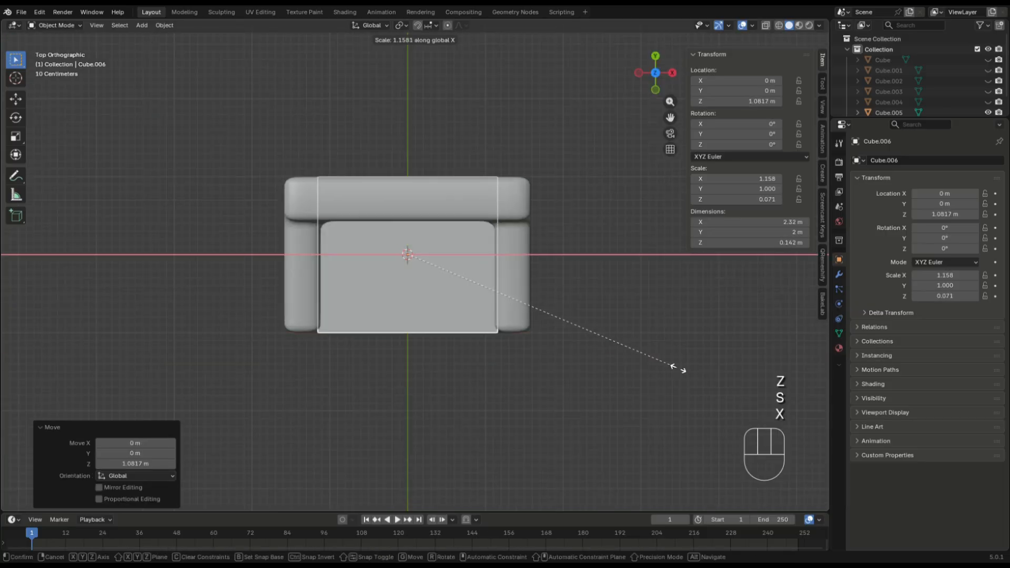
left_click(676, 363)
Fit the seat cushion in front of the backrest with a Y scale of about 0.73 and a Y location of about -0.25 m
key("g")
key("y")
left_click(599, 253)
key("s")
key("y")
left_click(564, 361)
key("g")
key("y")
left_click(579, 357)
key("s")
key("y")
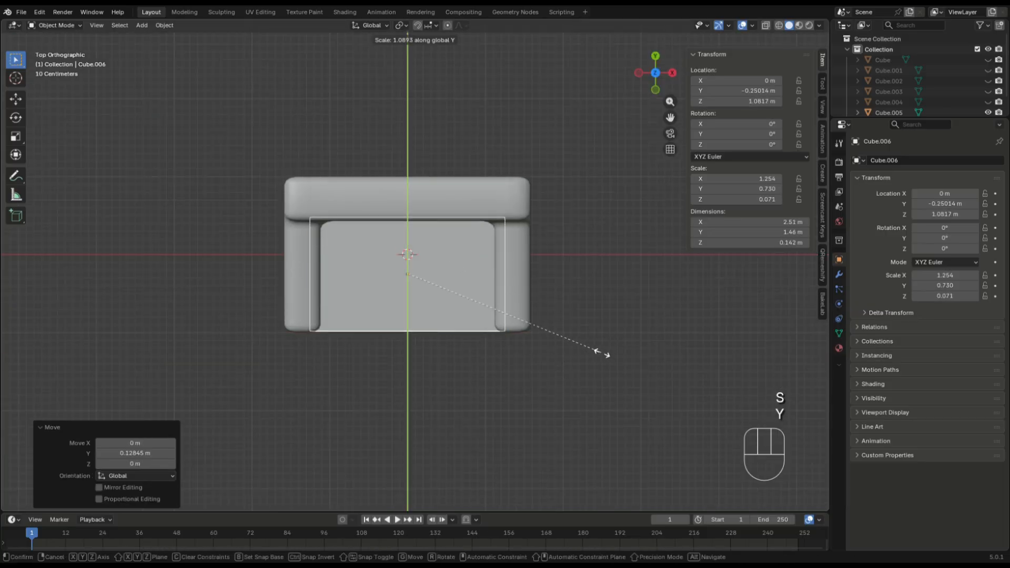
left_click(599, 354)
In front view, narrow the seat cushion to an X scale of about 1.157 and apply its scale
key("KP_1")
key("s")
key("x")
left_click(557, 284)
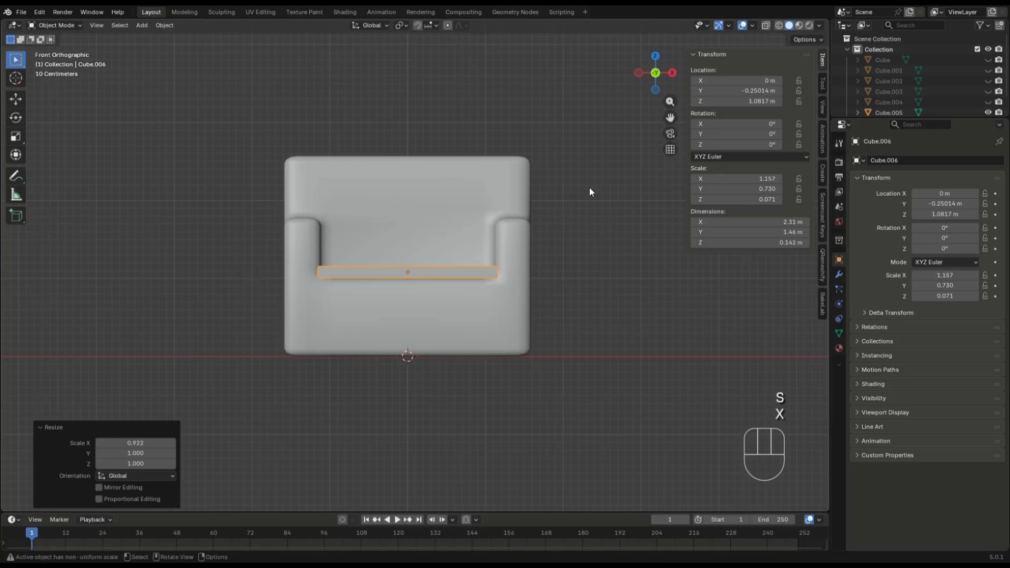
key("ctrl+a")
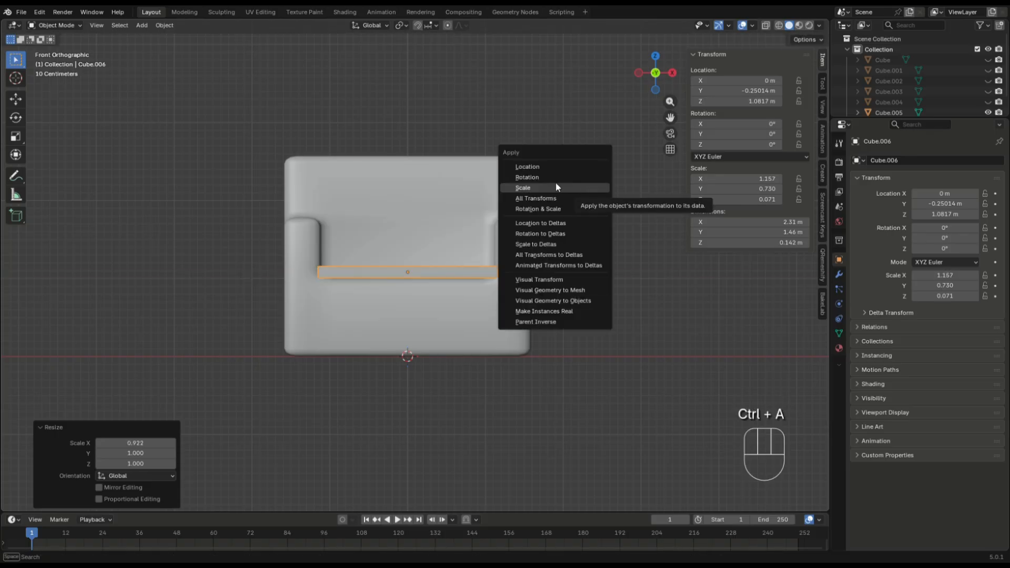
left_click(536, 188)
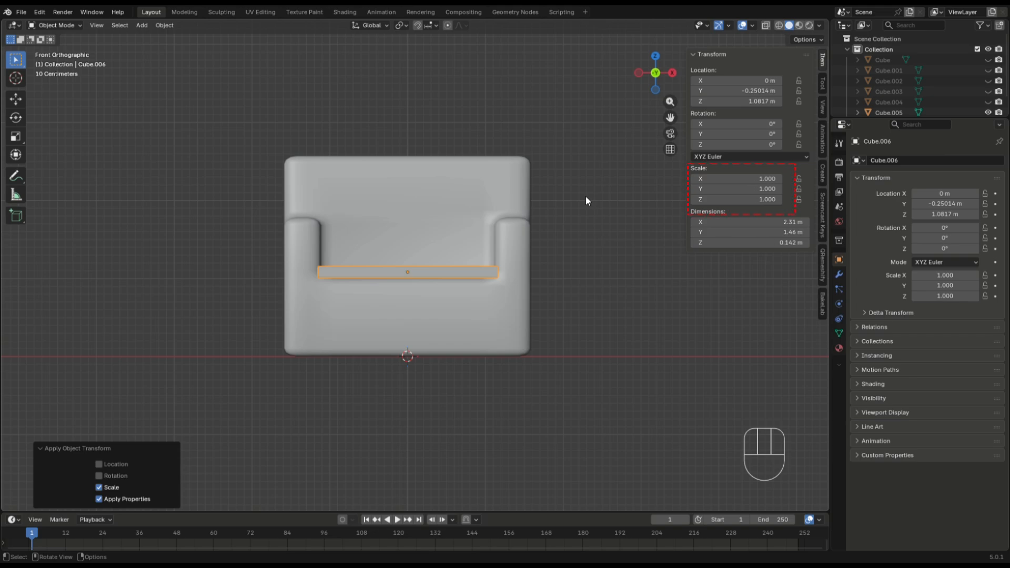
Bevel the seat cushion's edges by about 0.045 m with an extra segment, and shade the cushion smooth
key("Tab")
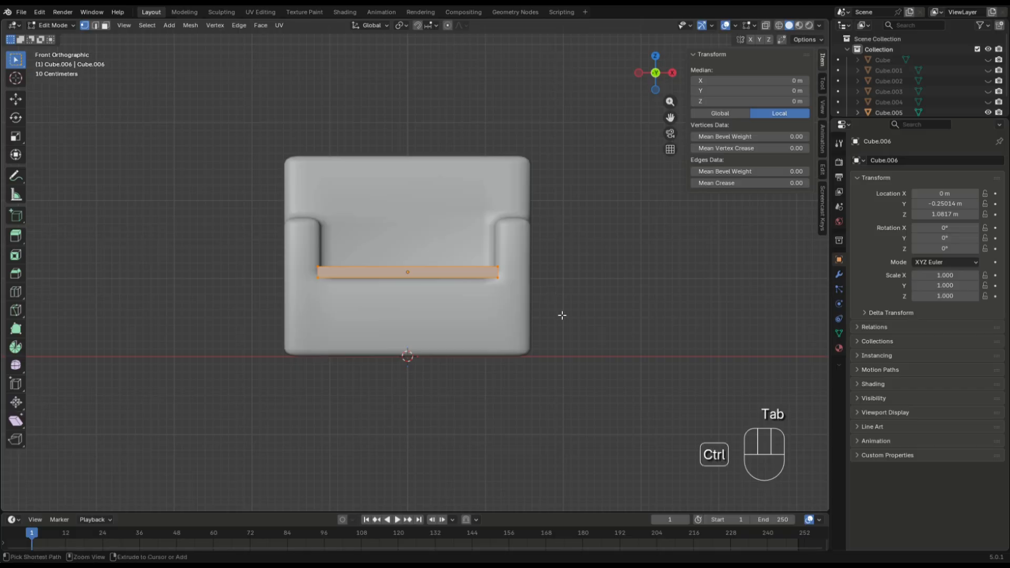
key("ctrl+b")
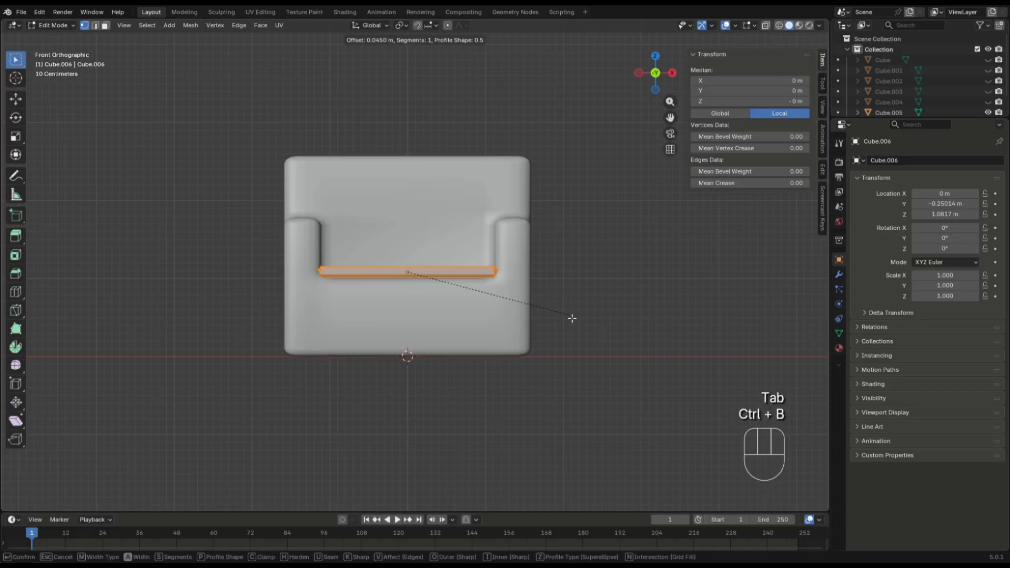
left_click(572, 319)
middle_click_drag(548, 325, 179, 372)
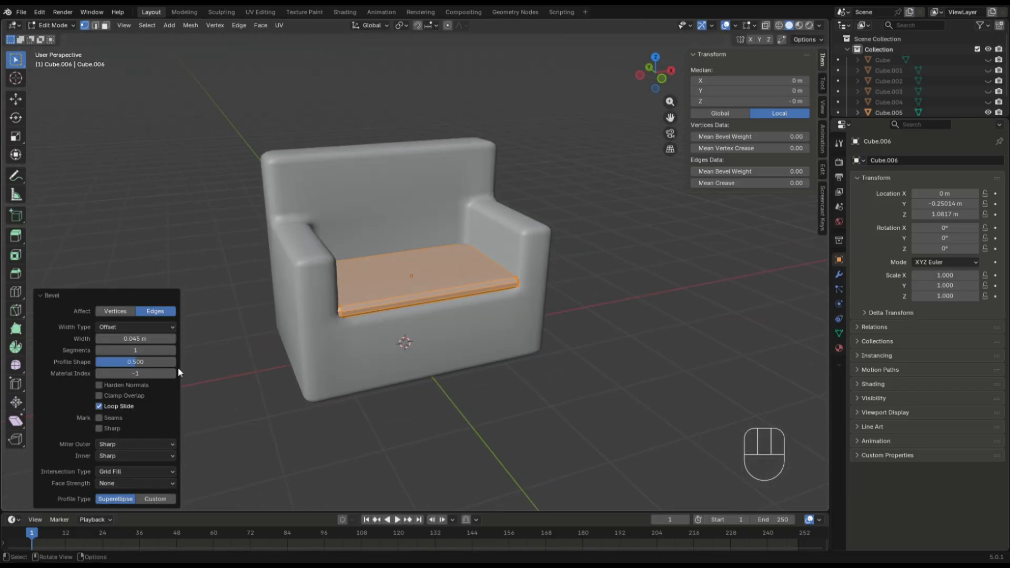
left_click(172, 349)
key("Tab")
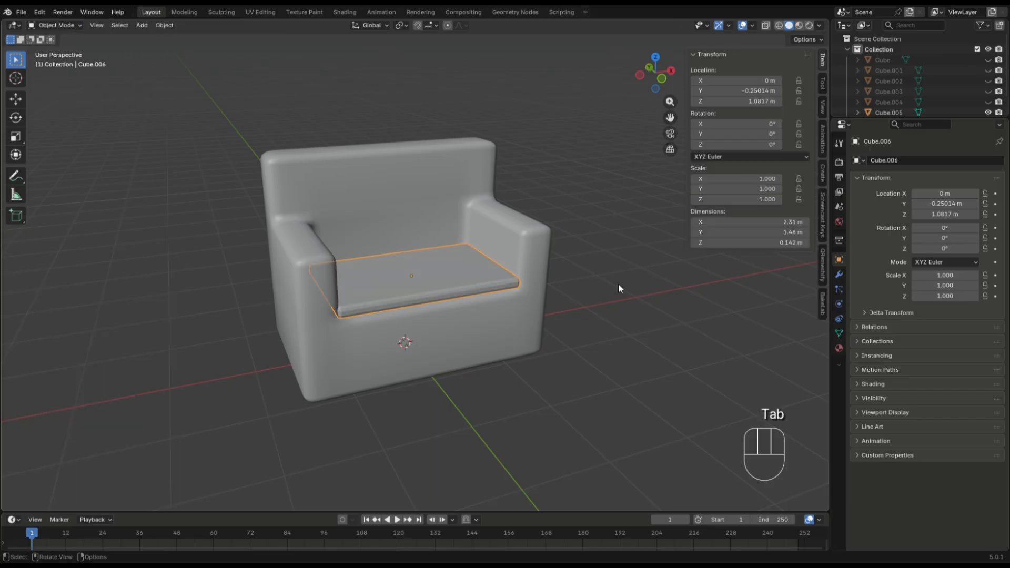
mouse_move(618, 283)
middle_mouse_down()
mouse_move(582, 299)
mouse_move(623, 298)
middle_mouse_up()
right_click(572, 274)
left_click(572, 271)
Add another cube for a back cushion and raise it to about Z 2.58 m
key("shift+a")
left_click(678, 279)
key("g")
key("z")
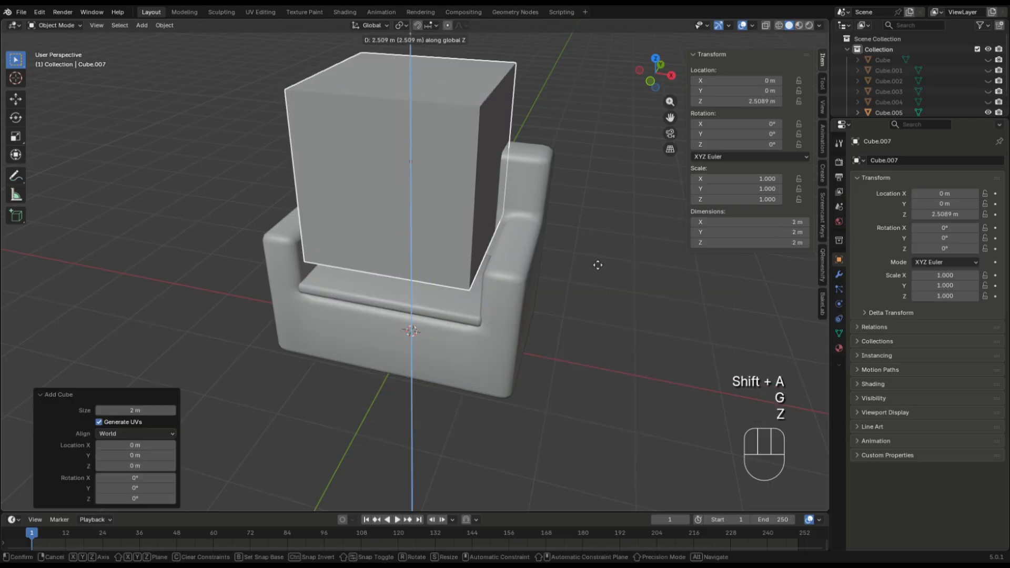
left_click(624, 99)
Thin the raised cube along Y by a factor of about 0.41 and shrink it uniformly to back-cushion size
middle_click_drag(624, 99, 571, 199)
key("s")
key("x")
key("y")
left_click(436, 207)
middle_click_drag(436, 207, 621, 210)
key("s")
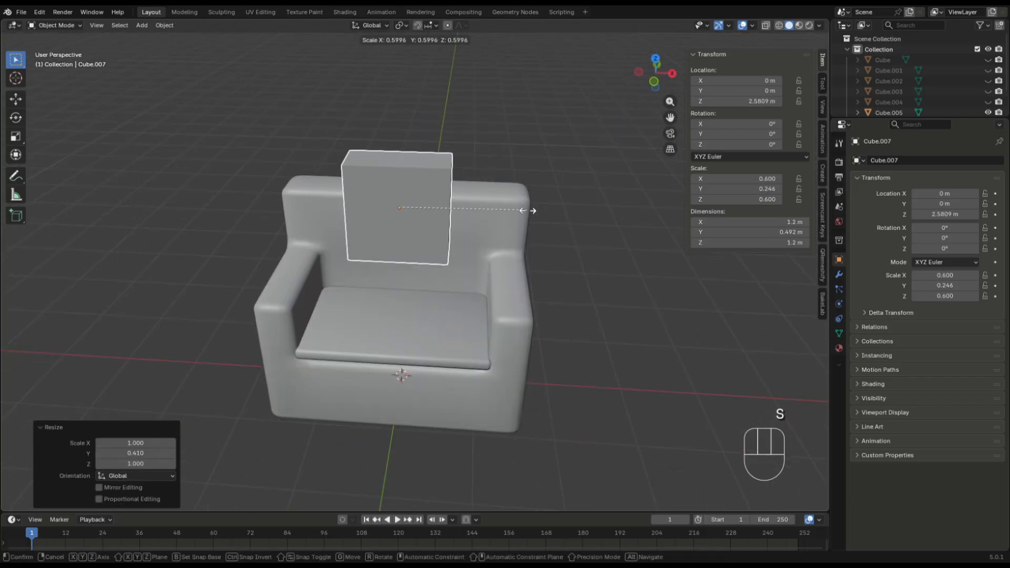
left_click(522, 211)
In front view, place the back cushion at about X -0.473 m and Z 1.878 m, and enlarge it by about 1.052
left_click(654, 78)
key("g")
key("x")
left_click(531, 217)
key("x")
left_click(528, 179)
key("s")
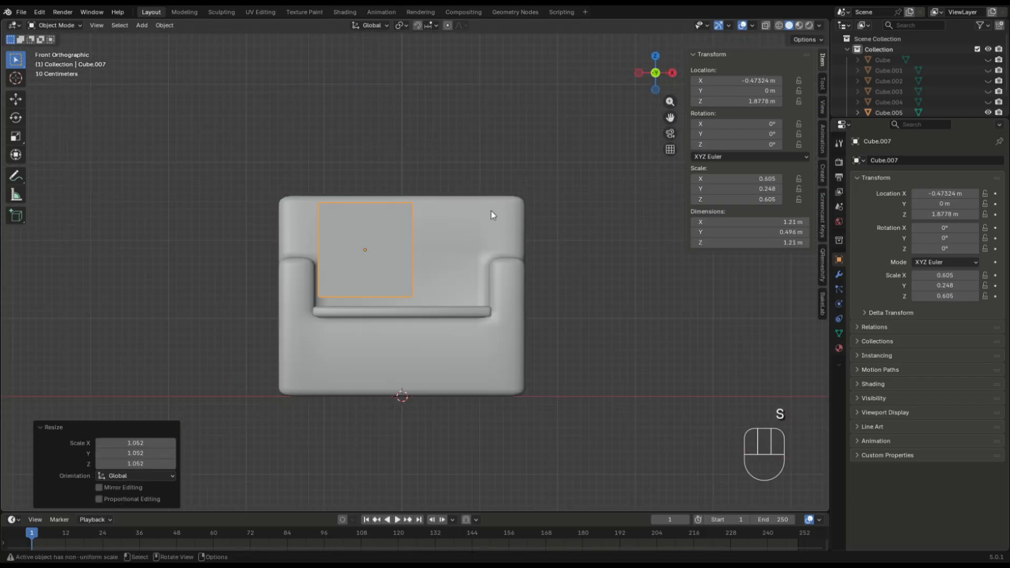
Apply the back cushion's scale and bevel its edges in Edit Mode
middle_click_drag(491, 211, 553, 247)
key("ctrl+a")
left_click(554, 248)
key("Tab")
key("ctrl+b")
left_click(537, 258)
key("Tab")
Duplicate the back cushion in front view and offset the copy about 1.122 m along X
left_click(649, 67)
key("shift+d")
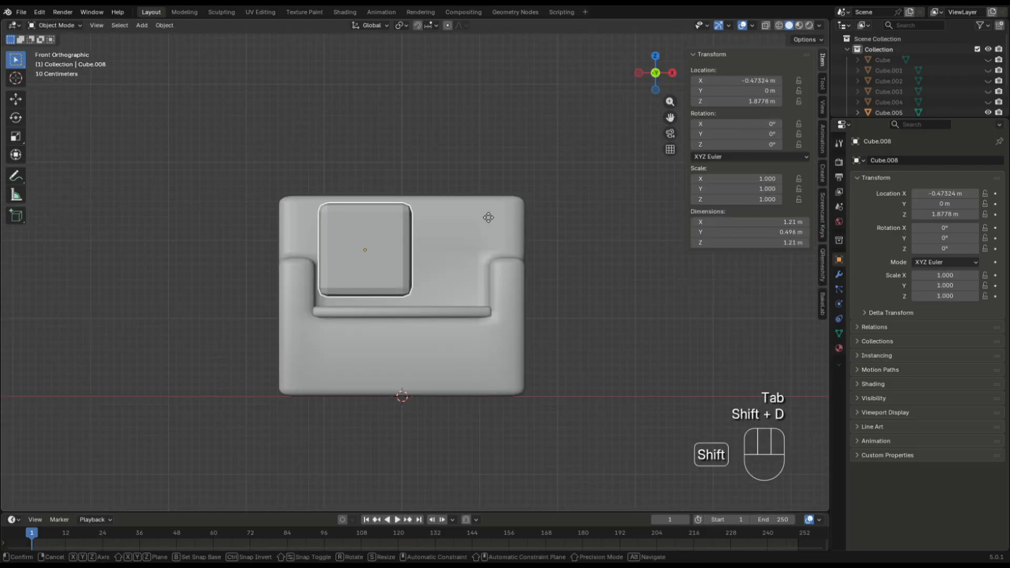
key("x")
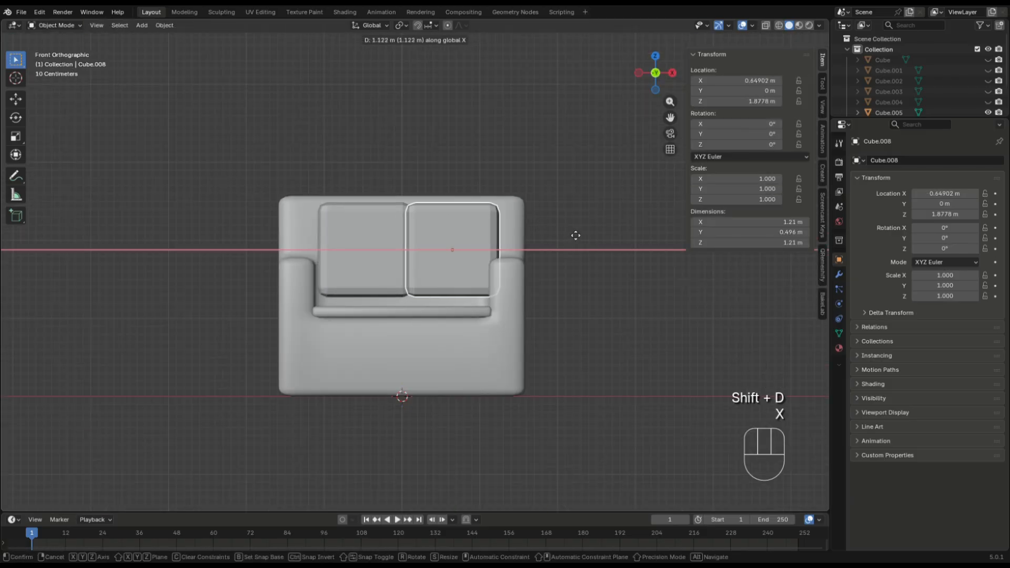
left_click(571, 230)
Scale both back cushions down to 0.85 of their size
scroll(563, 232, "up", 2)
left_click(334, 237)
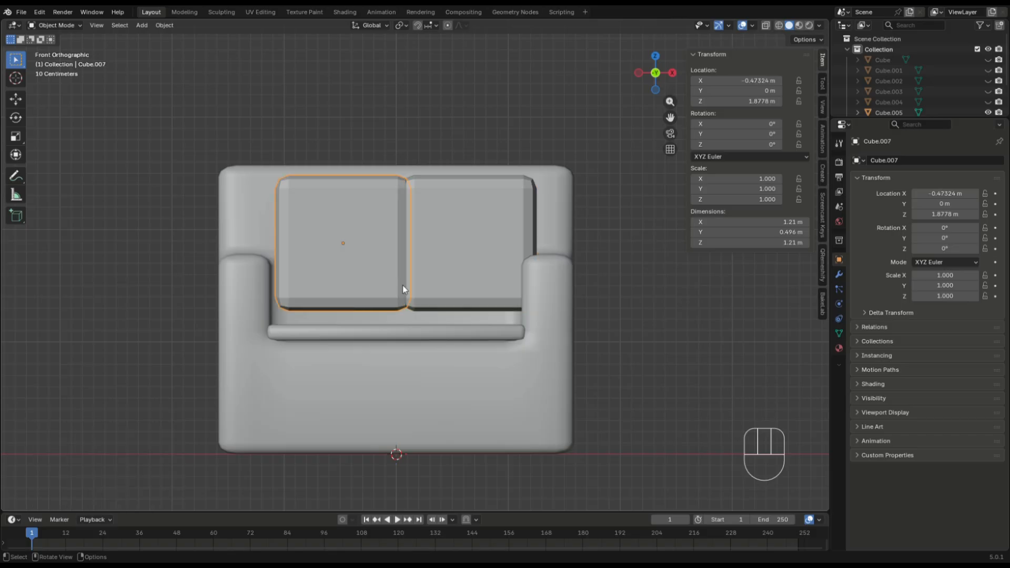
key("s")
left_click(393, 278)
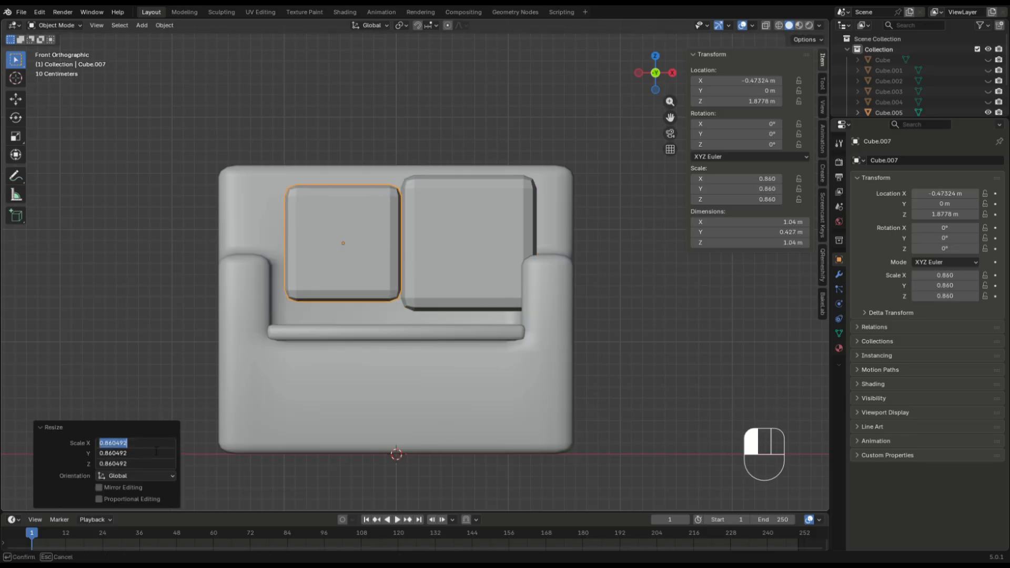
left_click(456, 244)
key("s")
key("KP_Decimal")
key("KP_8")
key("KP_5")
key("KP_Enter")
Space the two back cushions between the armrests at about X -0.544 m and X 0.583 m
left_click(366, 289)
key("g")
key("x")
left_click(359, 291)
left_click(434, 276)
key("g")
key("x")
left_click(425, 274)
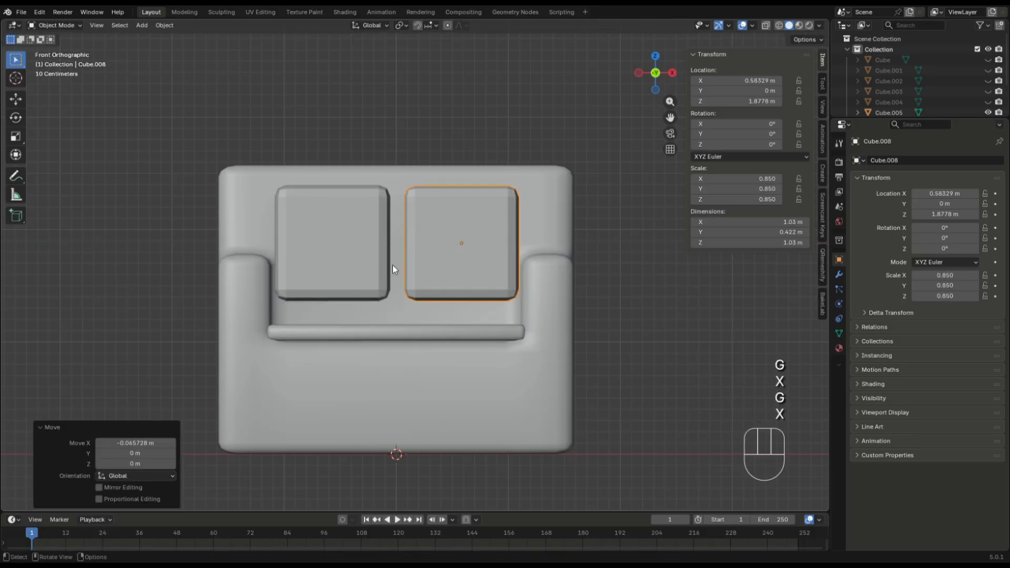
In right view, tilt both back cushions about -29.3° around X and move them to about Y 0.038 m, Z 1.652 m
left_click(672, 73)
key("r")
left_click(567, 301)
left_click(765, 25)
key("g")
key("z")
left_click(507, 239)
key("g")
key("x")
key("y")
left_click(765, 25)
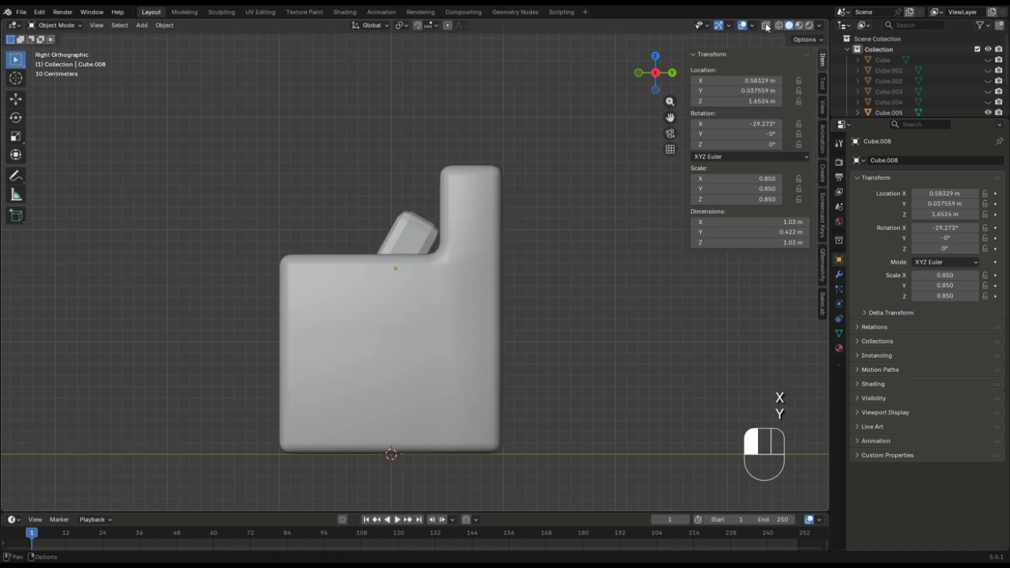
Select both back cushions and shade them smooth
left_click(473, 265)
middle_click_drag(473, 237, 583, 278)
left_click(382, 271, "shift")
right_click(607, 263)
left_click(626, 227)
left_click(646, 234)
Join all sofa parts into one object with the sofa body active, and unhide the room and table objects
key("a")
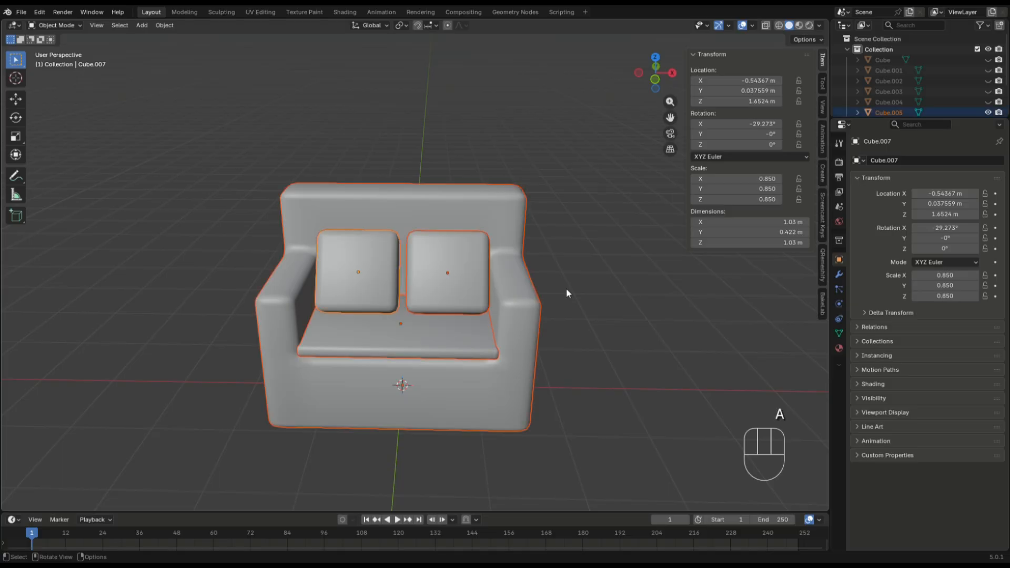
left_click(546, 302, "shift")
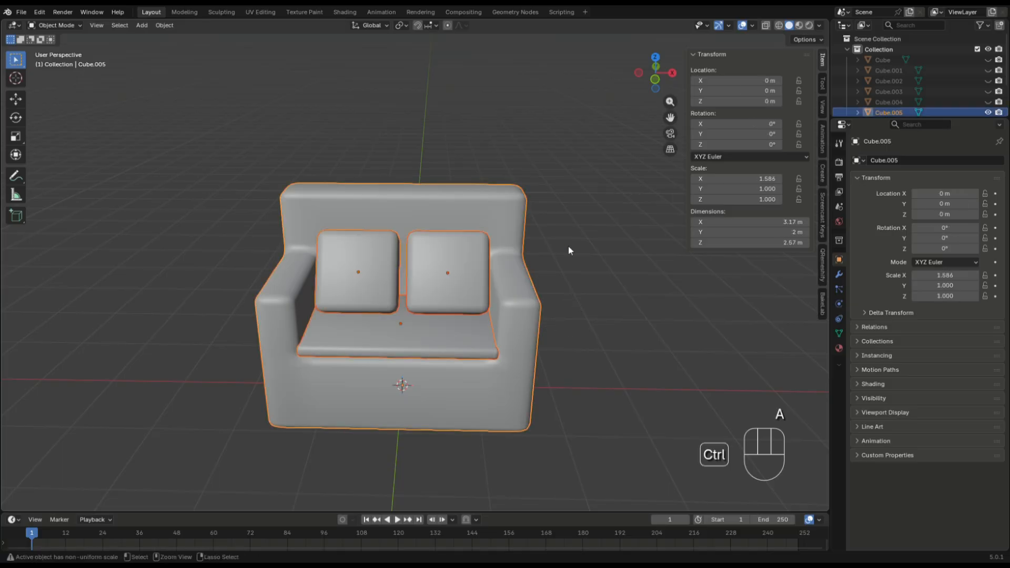
key("ctrl+j")
key("alt+h")
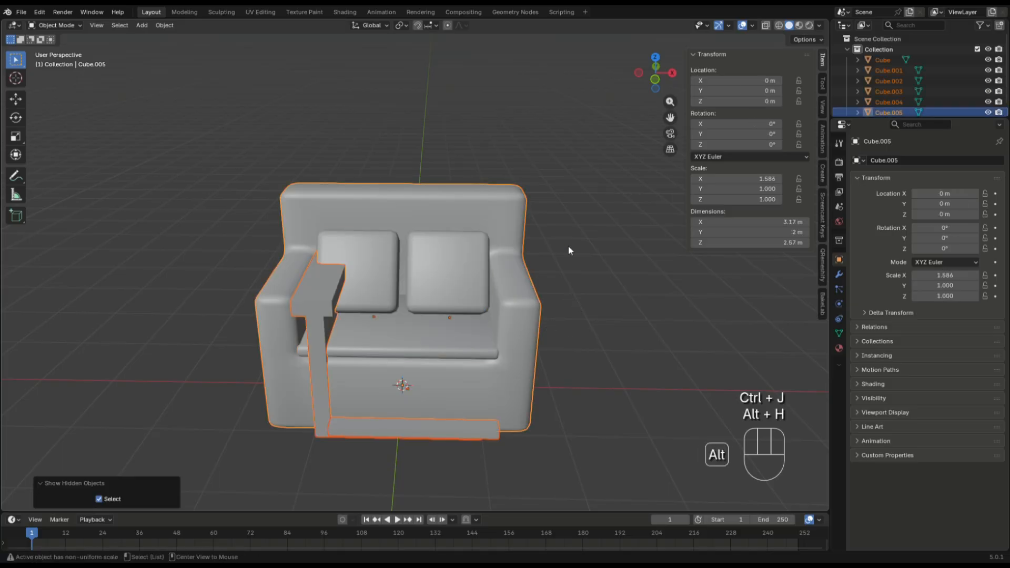
Shrink the sofa to a Y and Z scale of about 0.246 and rotate it 90° around Z in top view
key("s")
left_click(437, 369)
left_click(656, 60)
key("r")
key("9")
key("0")
key("minus")
key("KP_Enter")
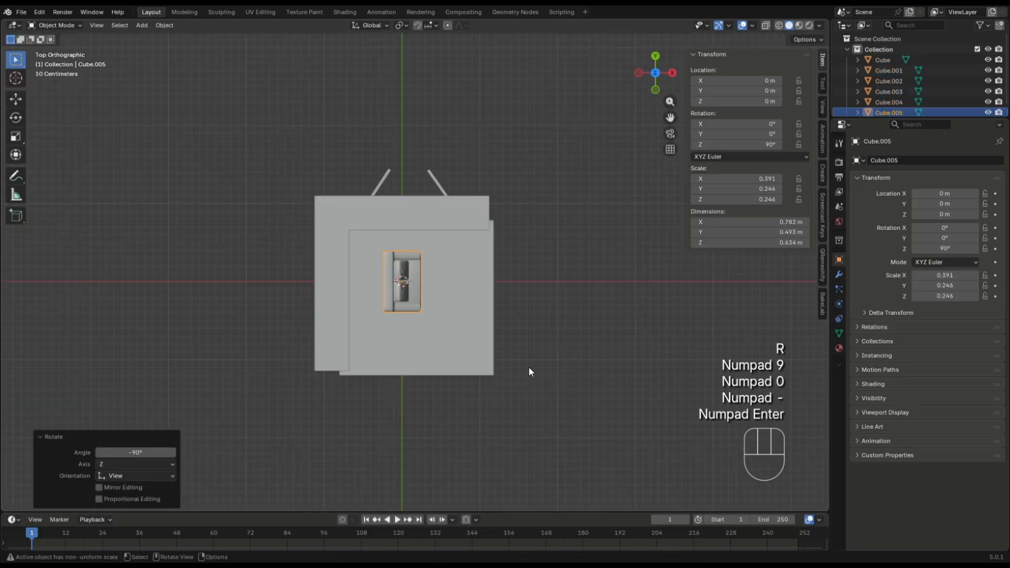
Move the sofa along Y to its place in the room
key("g")
key("y")
left_click(528, 372)
Raise the table to about Z 1.013 m and rotate it 90° around Z
middle_click_drag(539, 368, 494, 316)
key("g")
key("z")
left_click(521, 391)
key("r")
key("z")
key("9")
key("0")
key("KP_Enter")
Move the table about 0.558 m along X beside the sofa and show the room in front view
key("g")
key("x")
left_click(556, 398)
left_click(645, 75)
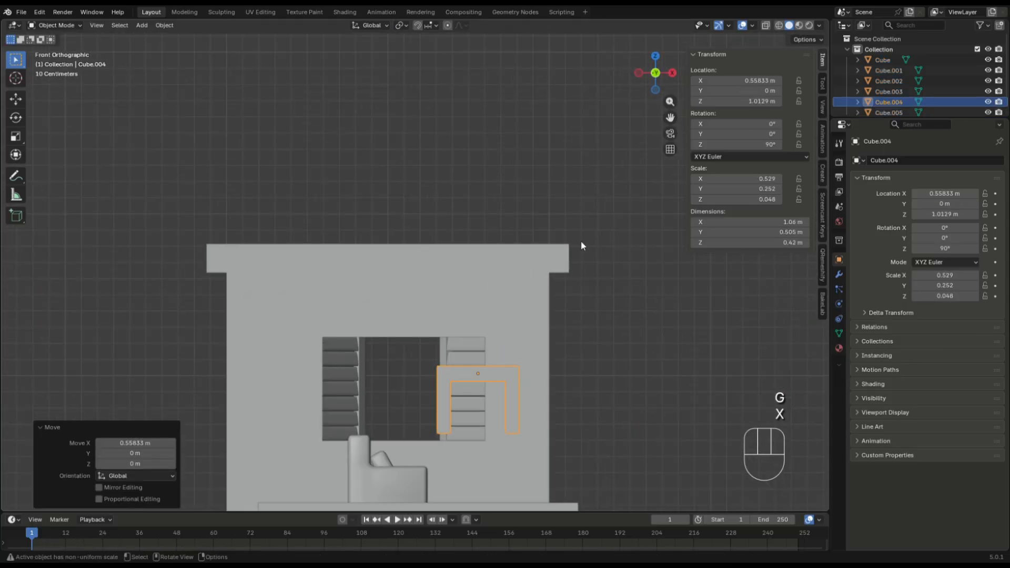
Shrink the table to a scale of about 0.325 × 0.155 × 0.030 and place it at about X 0.586 m, Z 0.422 m
key("g")
key("z")
left_click(569, 251)
key("s")
key("g")
key("z")
key("g")
key("x")
Shift the table slightly along negative Y in top view
left_click(655, 56)
scroll(626, 184, "down", 2)
key("g")
key("y")
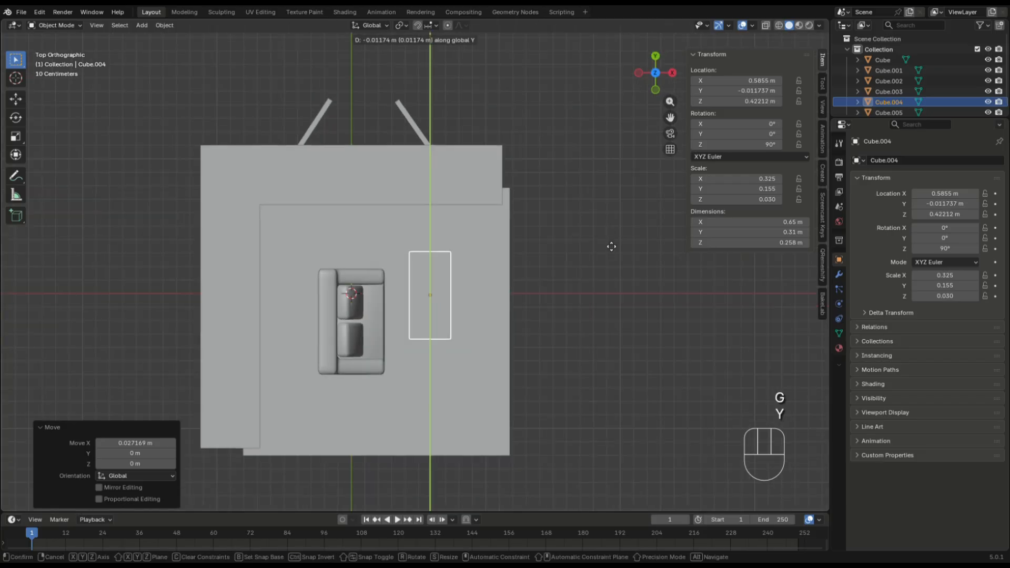
left_click(602, 264)
Raise the sofa to about Z 0.203 m on the floor and move it along X to about -0.56 m against the wall
left_click(377, 321)
key("g")
key("x")
left_click(398, 337)
middle_click_drag(352, 421, 364, 342)
key("g")
key("z")
left_click(393, 347)
key("g")
key("x")
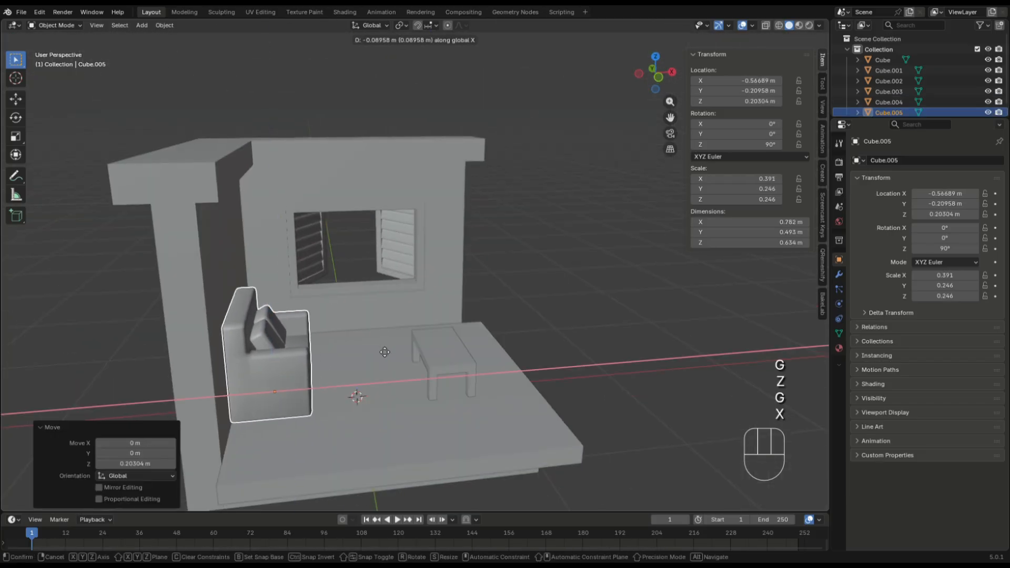
left_click(384, 350)
Widen the sofa by a factor of about 1.453 along Y and move it along Y to about -0.09 m in right view
left_click(672, 72)
key("s")
key("x")
key("y")
left_click(564, 288)
key("g")
key("y")
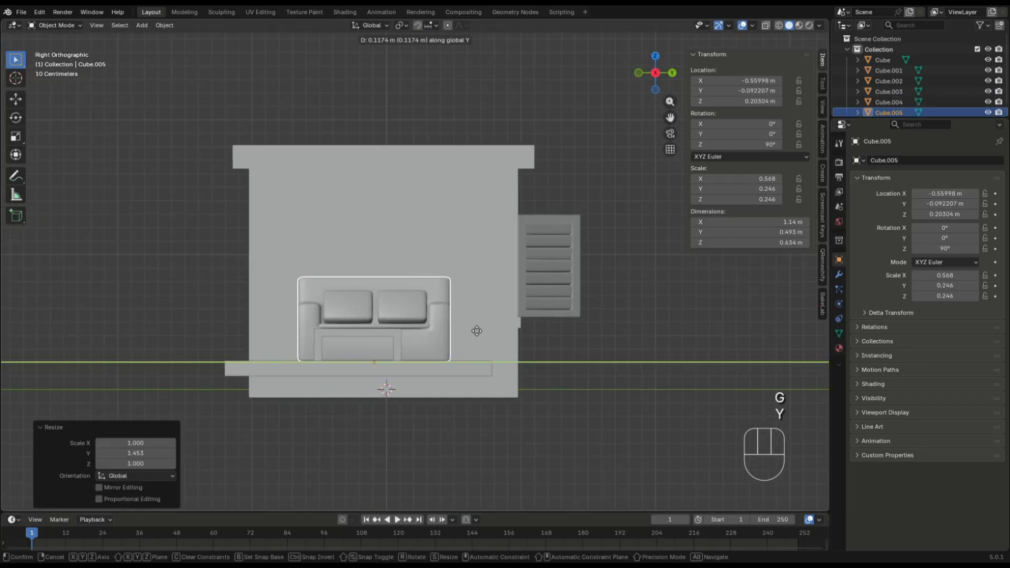
left_click(473, 331)
Move the table along Y to about -0.129 m in front of the sofa
left_click(387, 342)
key("g")
key("y")
left_click(397, 344)
Move the room's whole window frame and opening up 0.2 m along Z in edit mode
middle_click_drag(420, 274, 576, 232)
left_click(475, 291)
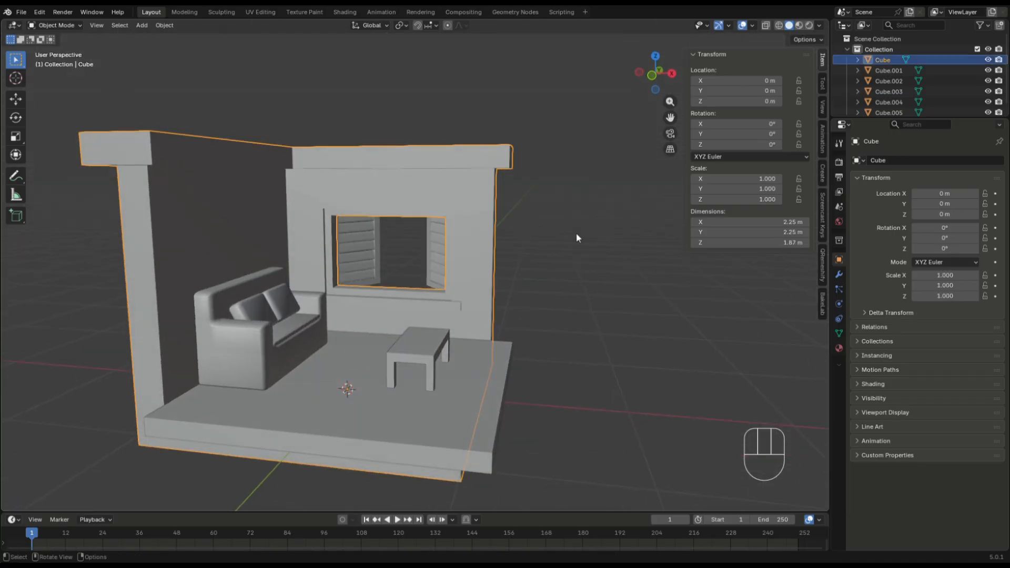
key("Tab")
left_click(654, 75)
left_click(766, 26)
left_click_drag(269, 195, 467, 339)
type("gz.2")
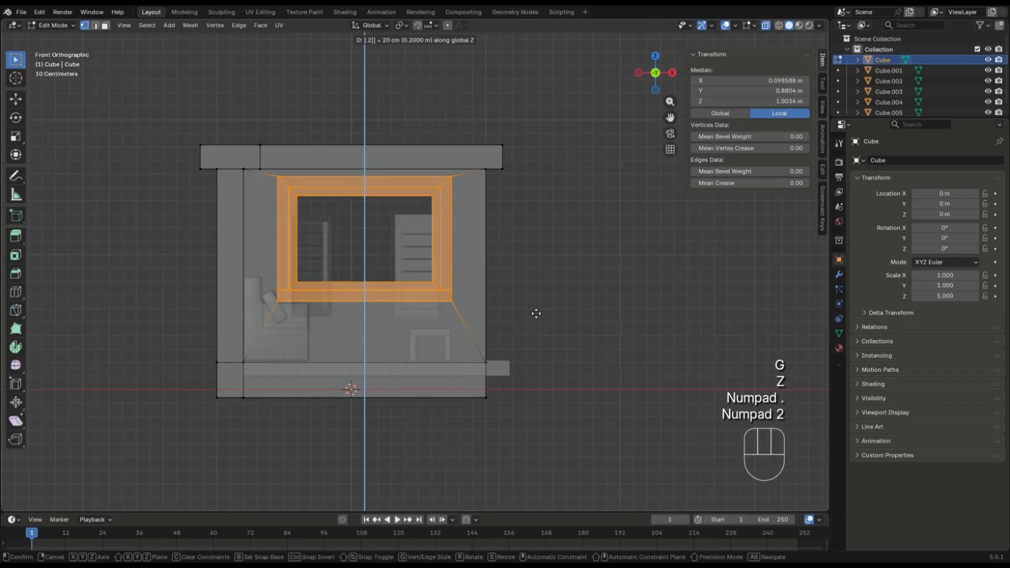
key("KP_Enter")
Raise both window shutters 0.2 m along Z and turn X-ray off
key("Tab")
left_click(310, 257)
left_click(401, 255, "shift")
type("gz.2")
key("KP_Enter")
left_click(766, 25)
Move the table along X to about 0.341 m, closer to the sofa, and deselect it
middle_click_drag(577, 286, 541, 337)
left_click(429, 339)
key("g")
key("x")
left_click(550, 353)
left_click(542, 337)
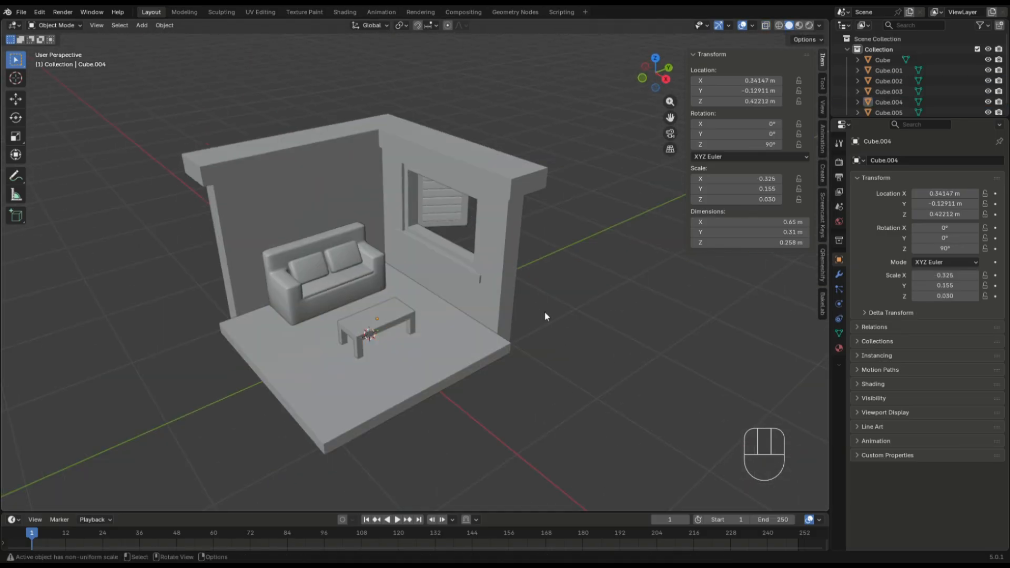
Add a cube and flatten it to a Y scale of about 0.058 as a picture frame
key("shift+a")
mouse_move(566, 269)
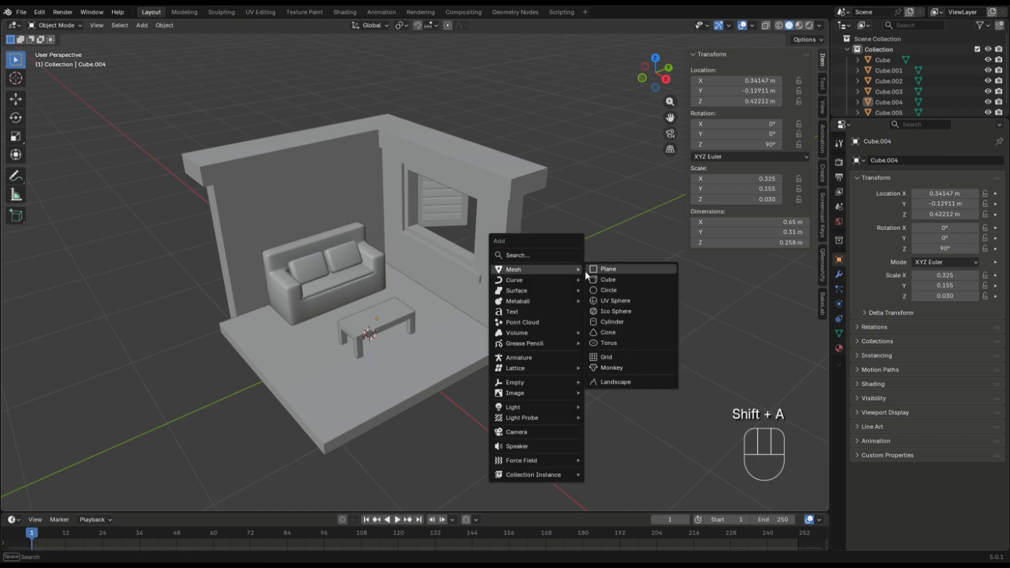
left_click(597, 279)
key("s")
key("y")
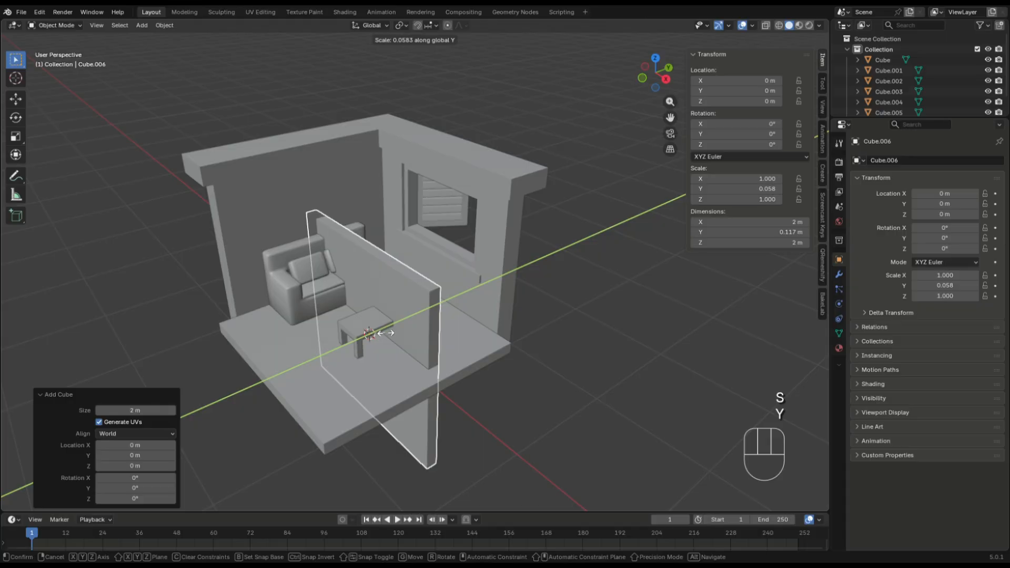
left_click(386, 333)
Inset the panel's front face about 0.143 m and extrude it slightly inward to form a frame
key("KP_1")
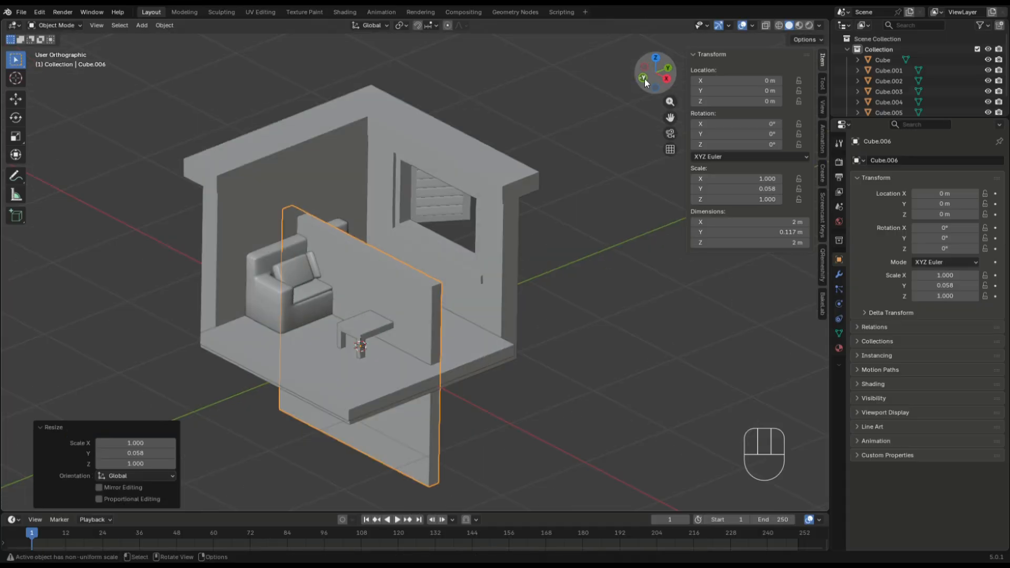
key("Tab")
left_click(509, 375)
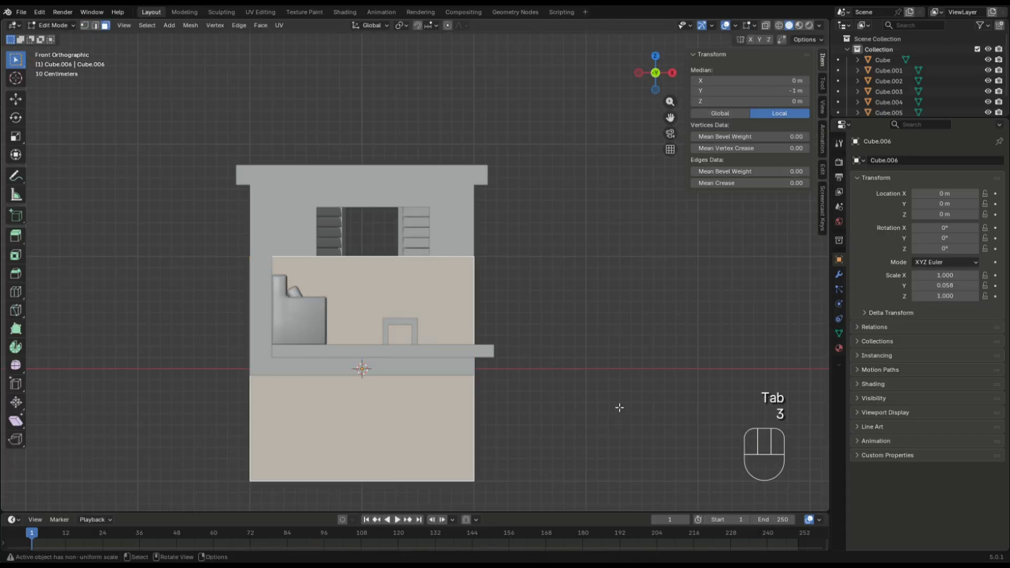
key("i")
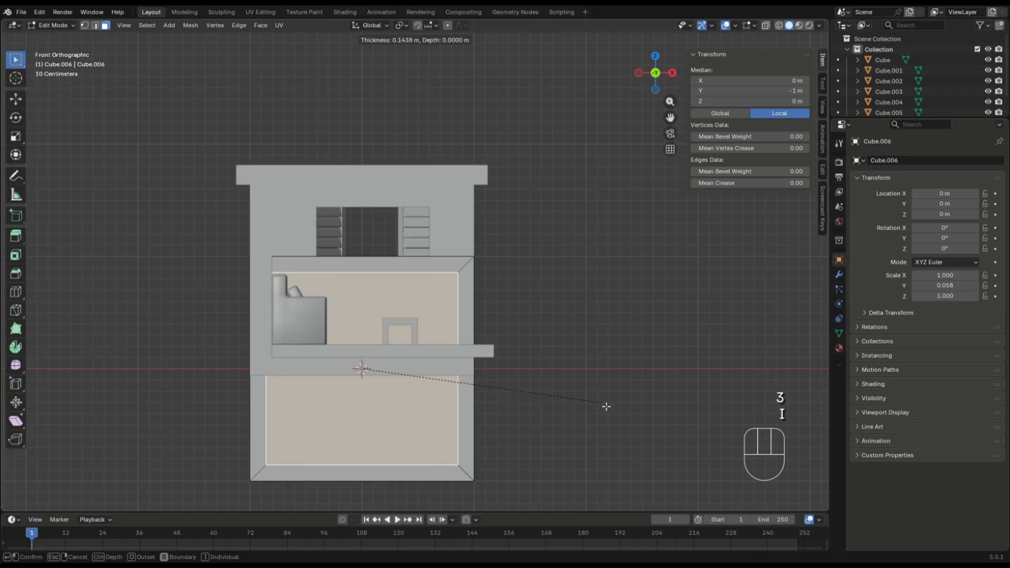
left_click(606, 406)
key("KP_3")
key("e")
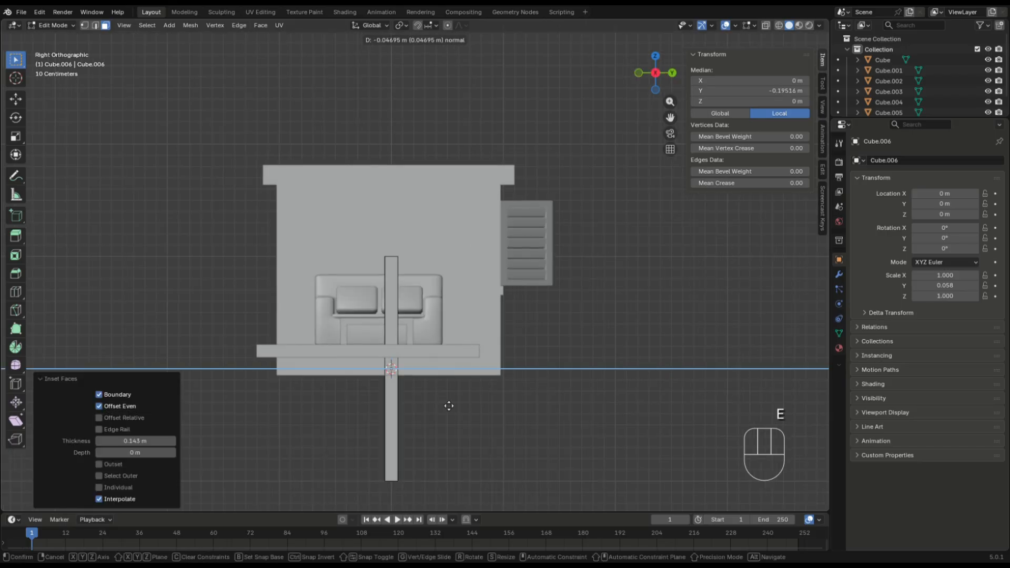
left_click(449, 406)
middle_click_drag(446, 406, 532, 411)
key("Tab")
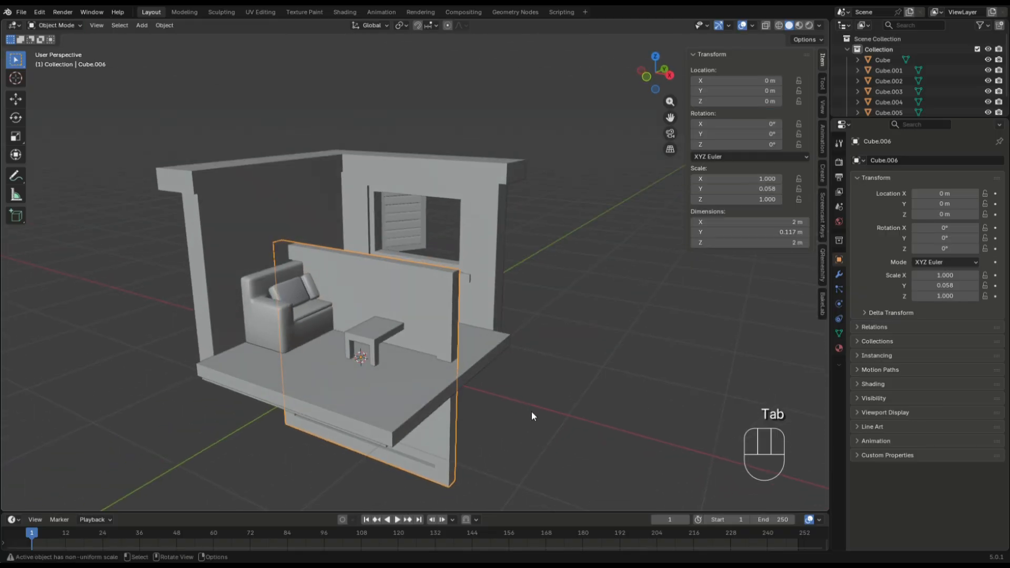
Scale the frame down to about 0.205, raise it to about Z 0.975 m and rotate it 90° around Z
key("s")
left_click(466, 427)
key("g")
left_click(567, 150)
key("r")
key("z")
key("KP_9")
key("KP_0")
key("KP_Enter")
Move the frame to about X -0.795 m, Z 1.05 m, onto the wall above the sofa
key("KP_1")
key("g")
key("x")
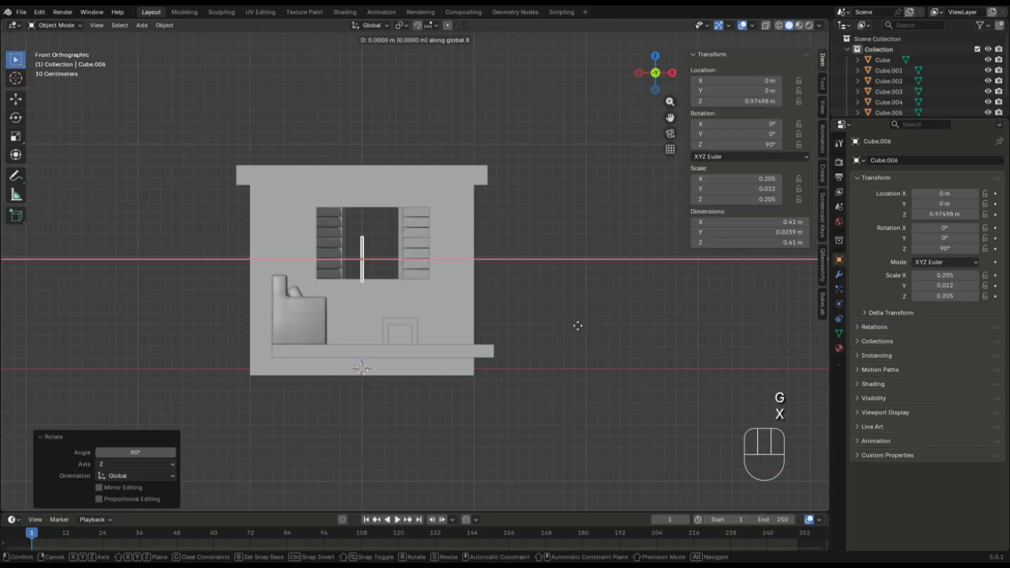
left_click(348, 331)
key("g")
key("z")
left_click(348, 314)
key("g")
key("x")
left_click(352, 280)
Resize the wall frame to a scale of about 0.082 × 0.005 × 0.082
key("s")
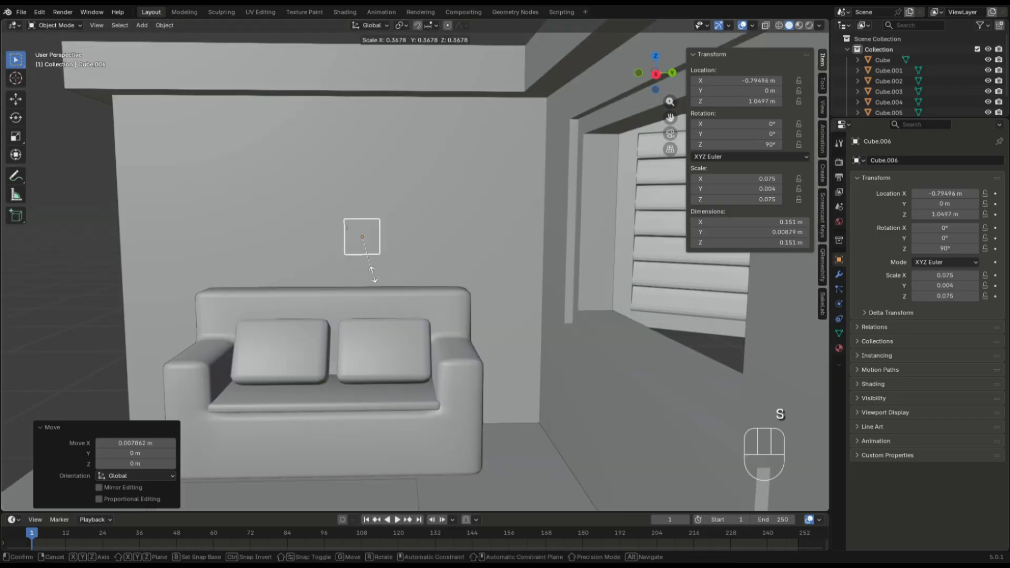
left_click(372, 273)
key("s")
left_click(459, 240)
Duplicate the frame seven times in right view, scattering the copies across the wall above the sofa
key("KP_3")
key("shift+d")
left_click(379, 211)
key("shift+d")
left_click(357, 246)
key("shift+d")
left_click(332, 198)
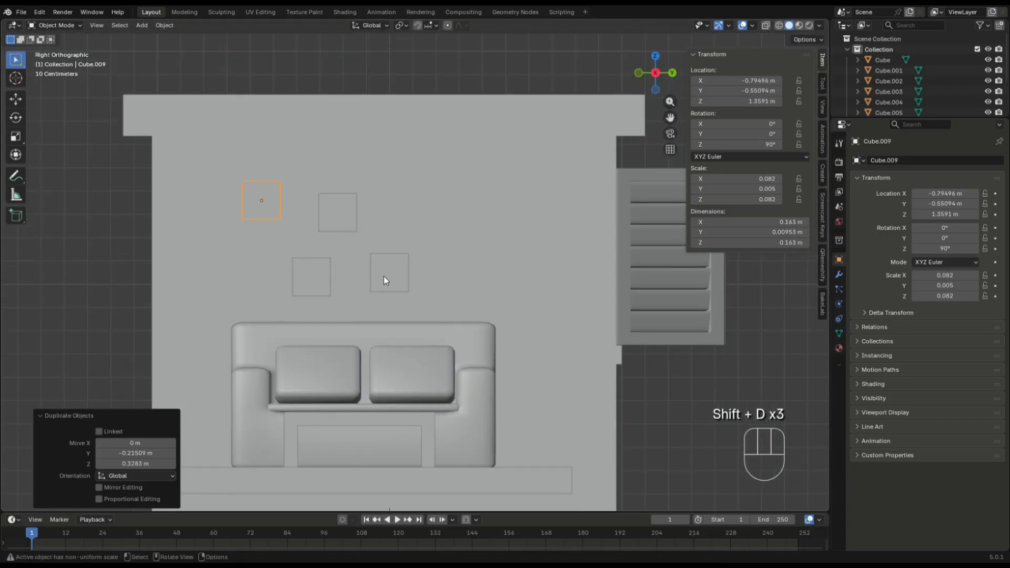
left_click(384, 277)
key("shift+d")
left_click(467, 190)
key("shift+d")
left_click(503, 284)
left_click(534, 169)
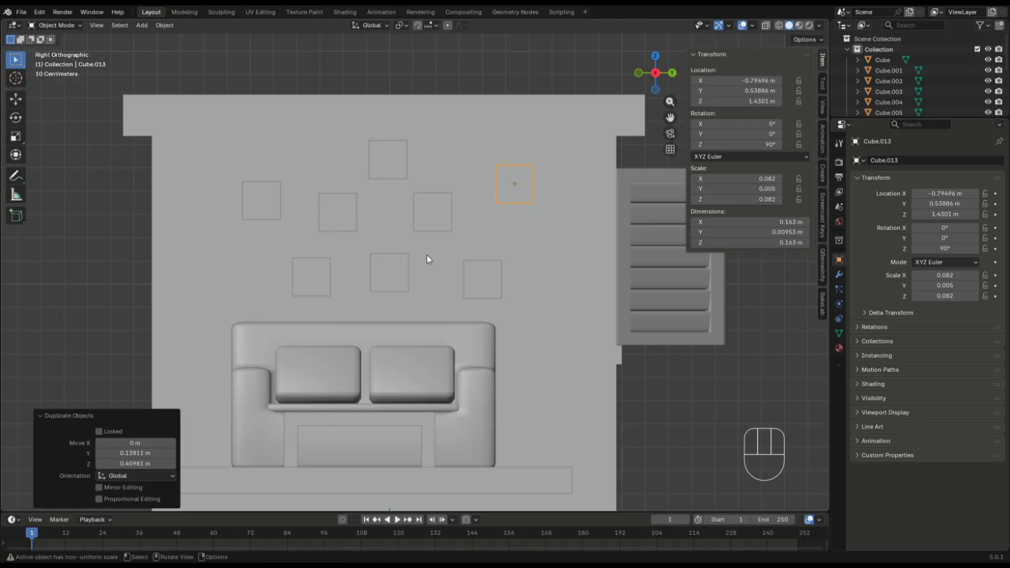
middle_click_drag(427, 255, 620, 248)
scroll(502, 296, "down", 4)
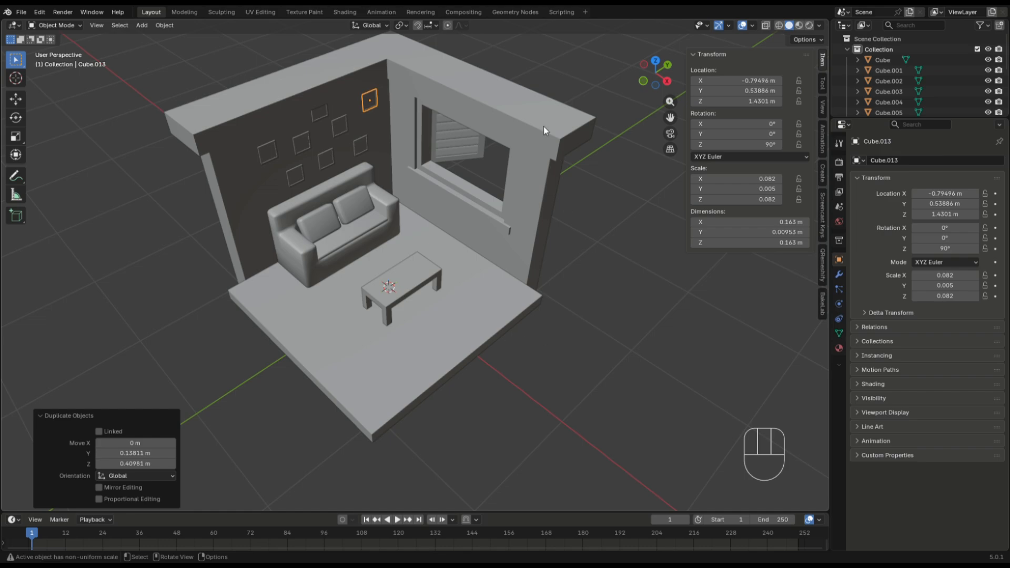
Switch to the Shading workspace and show the floor's material properties
left_click(345, 13)
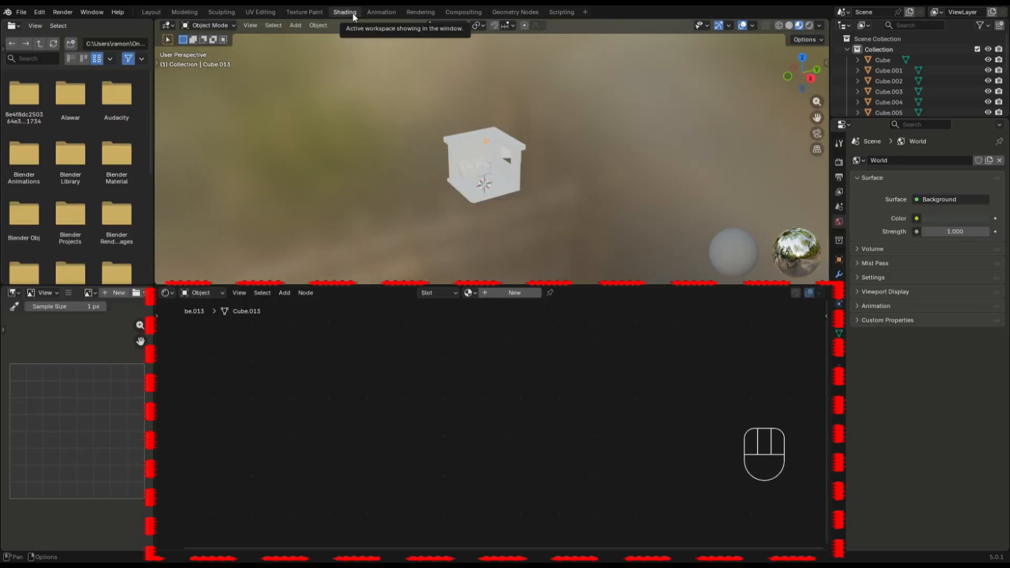
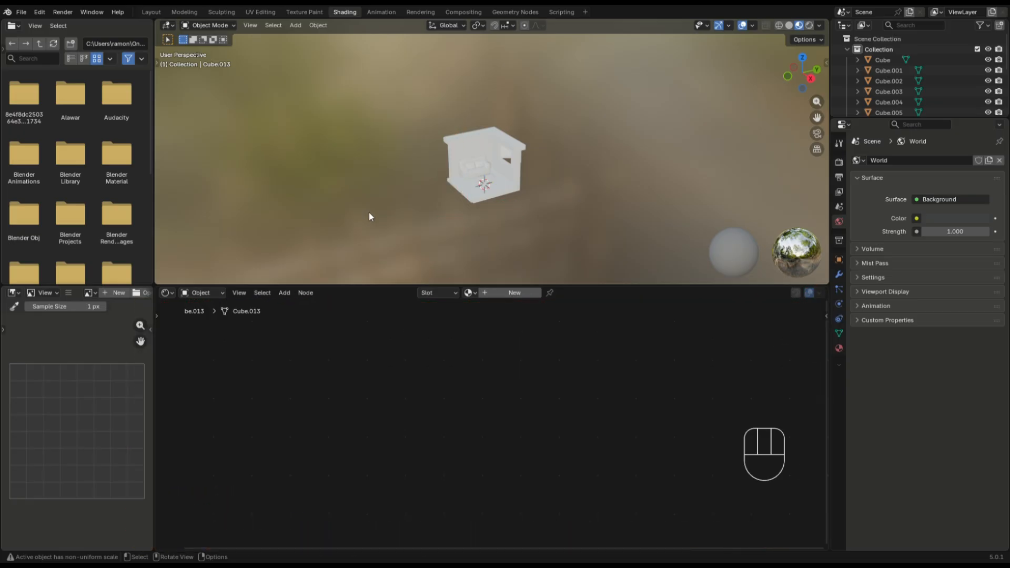
left_click(838, 349)
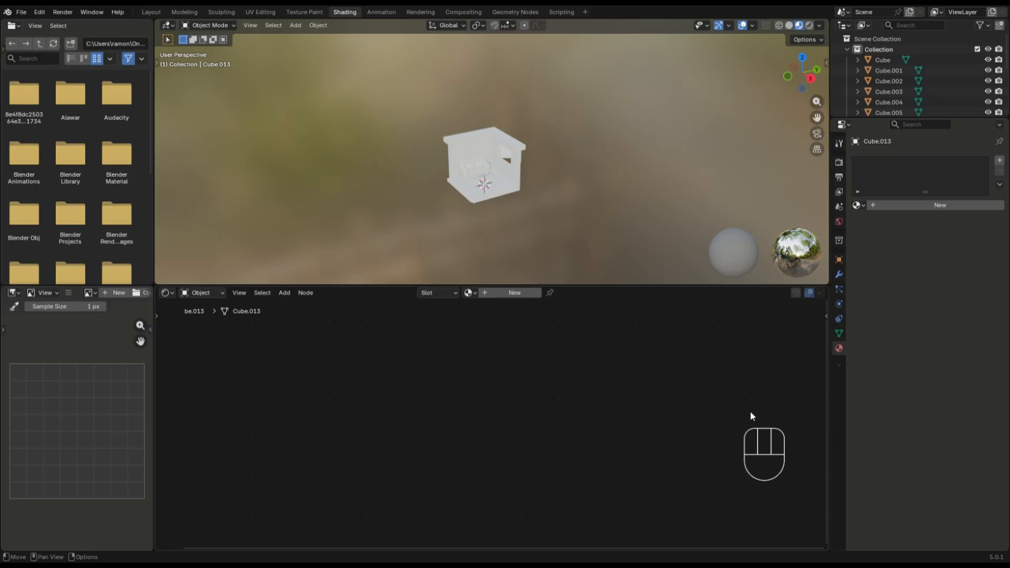
left_click(500, 180)
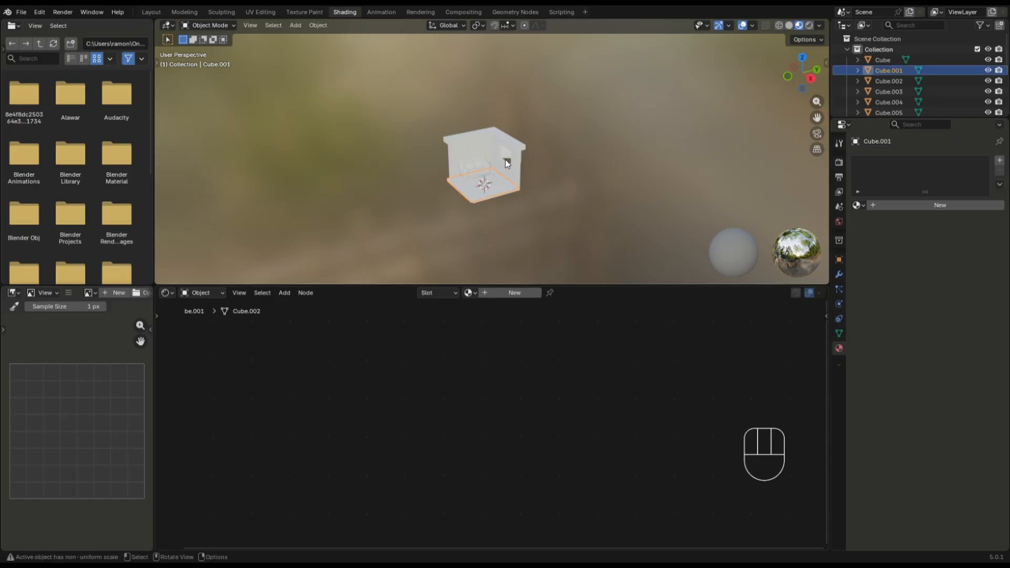
Bevel the top and bottom outer edge loops of the ledge along the top of the walls into rounded edges
scroll(506, 156, "up", 5)
mouse_move(507, 148)
middle_mouse_down()
mouse_move(547, 140)
mouse_move(517, 145)
mouse_move(526, 147)
middle_mouse_up()
key("Tab")
key("2")
left_click(576, 122, "alt")
left_click(576, 131, "alt+shift")
scroll(579, 158, "up", 3)
key("ctrl+b")
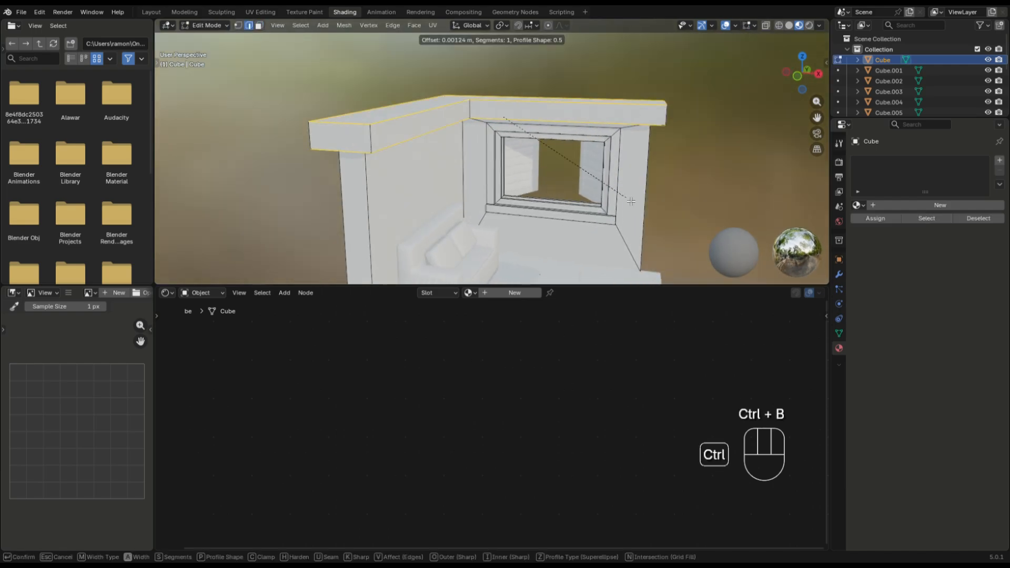
scroll(637, 202, "up", 2)
left_click(620, 194)
middle_click_drag(620, 195, 490, 114)
key("Tab")
scroll(564, 89, "down", 5)
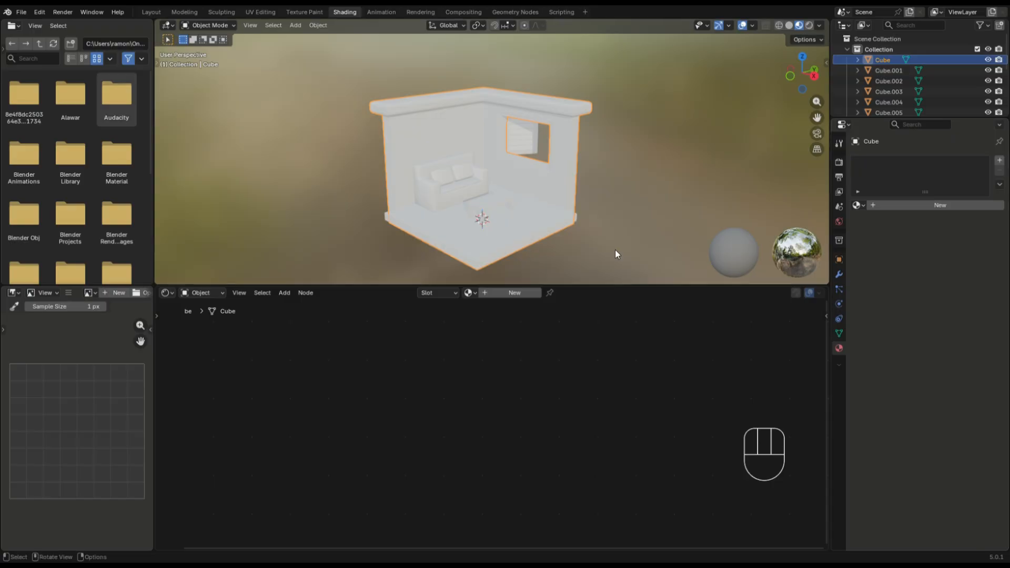
Enlarge the object list and rename the room as Room, the floor as Floor and both shutters as Window
left_click_drag(921, 118, 921, 206)
scroll(883, 63, "down", 1)
left_click(923, 60)
key("F2")
type("Window")
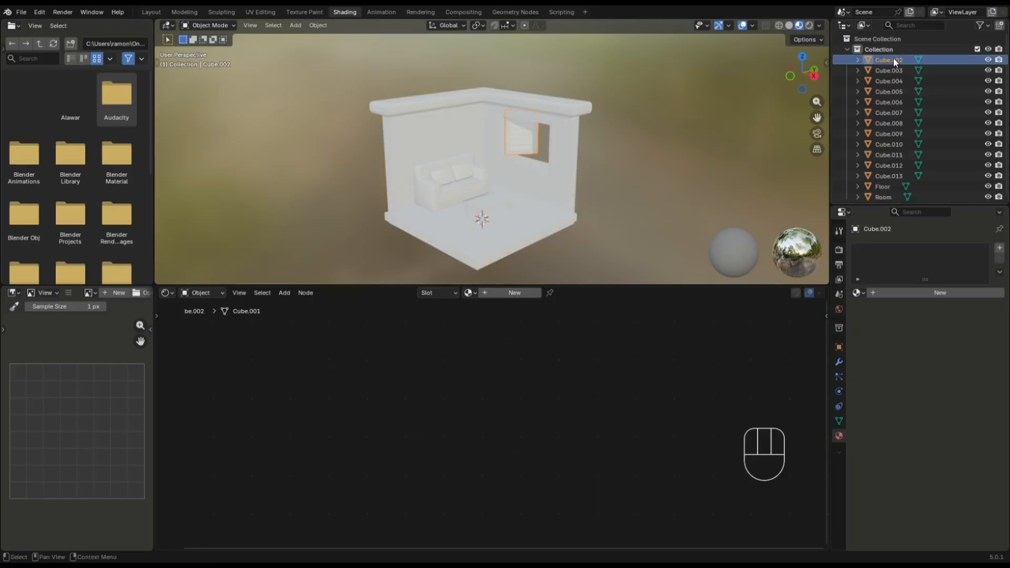
key("Return")
left_click(891, 59)
key("F2")
type("Window")
key("Return")
Rename the table as Coffee Table and the sofa as Couch
left_click(892, 59)
key("F2")
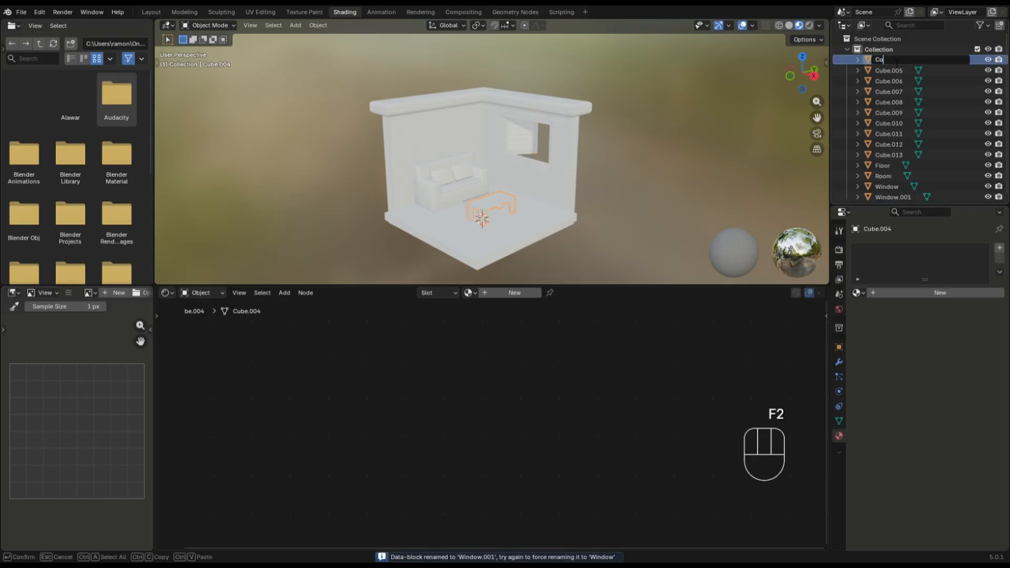
type("Coffee Table")
key("Return")
double_click(894, 70)
type("Couch")
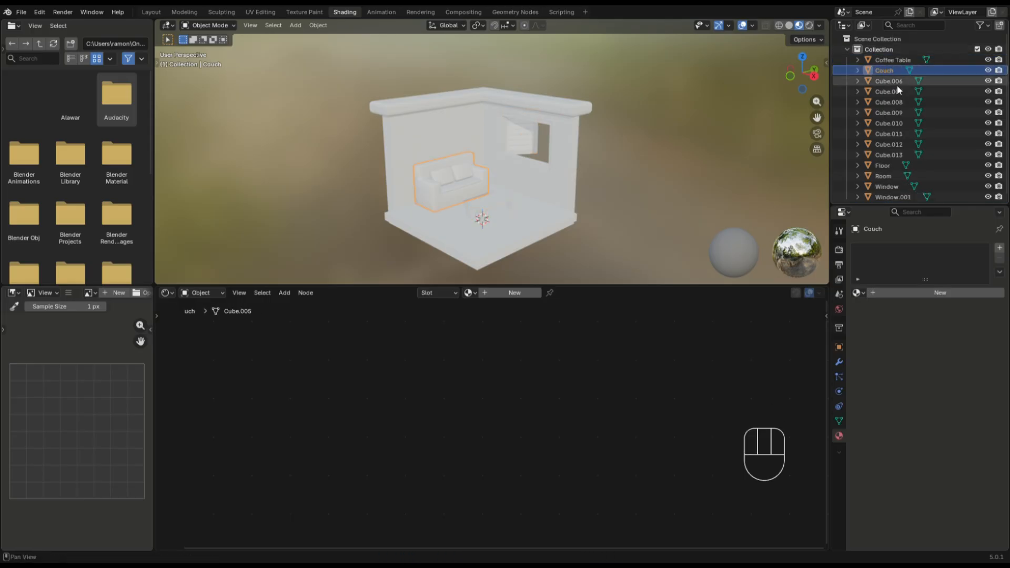
Batch rename the eight wall frame objects to Frame using the Set Name type
left_click(897, 80)
left_click(895, 155, "shift")
key("ctrl+F2")
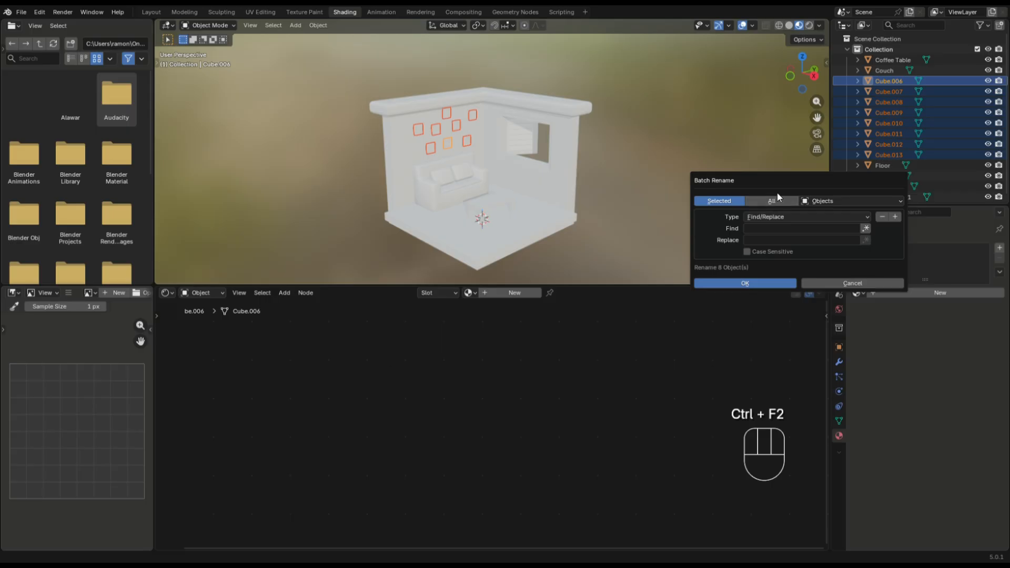
left_click_drag(776, 182, 704, 155)
left_click(705, 191)
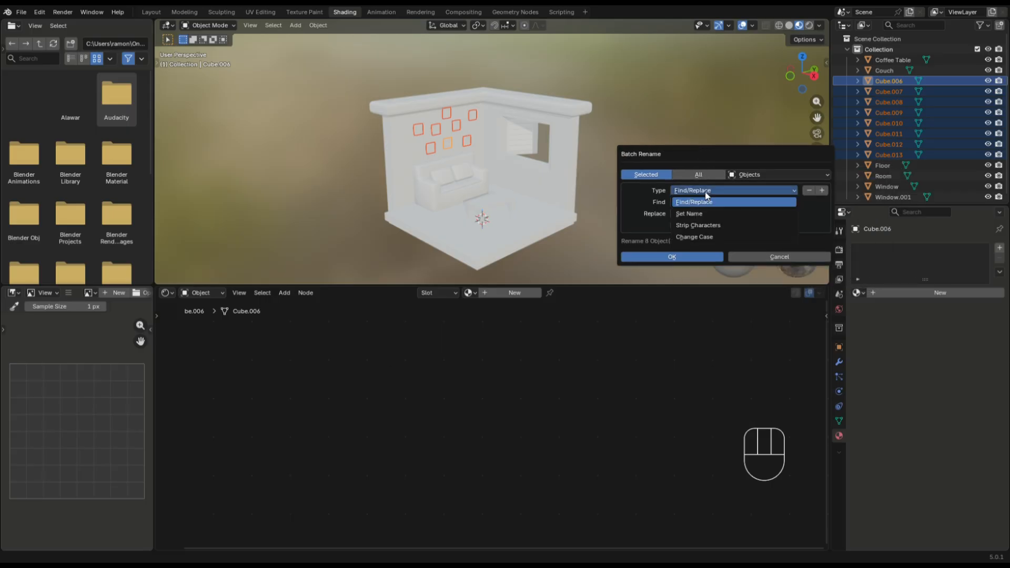
left_click(707, 214)
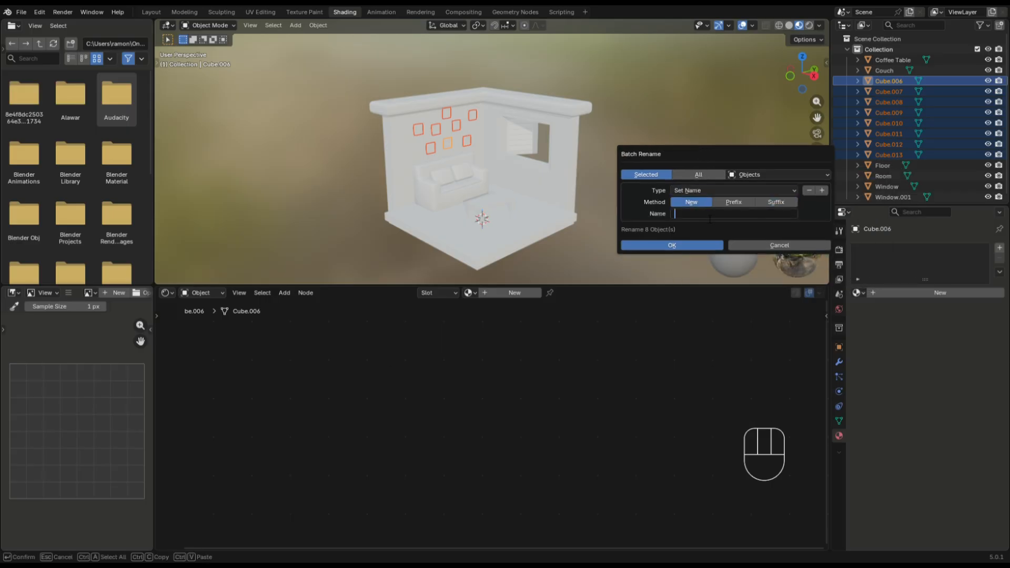
left_click(709, 215)
type("Frame")
left_click(671, 245)
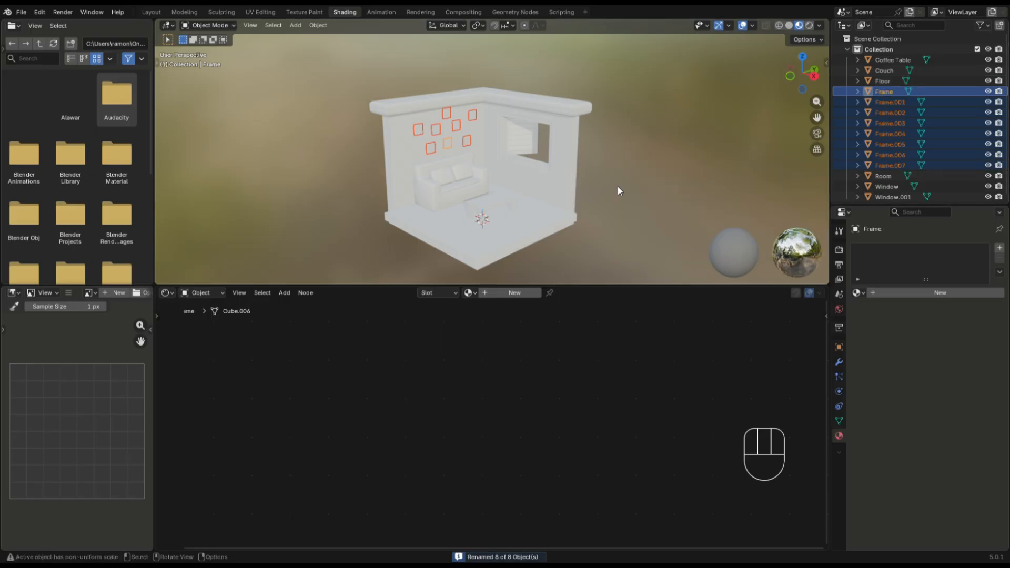
Create a new material for the floor and add a Bump node beside its Principled BSDF
left_click(506, 226)
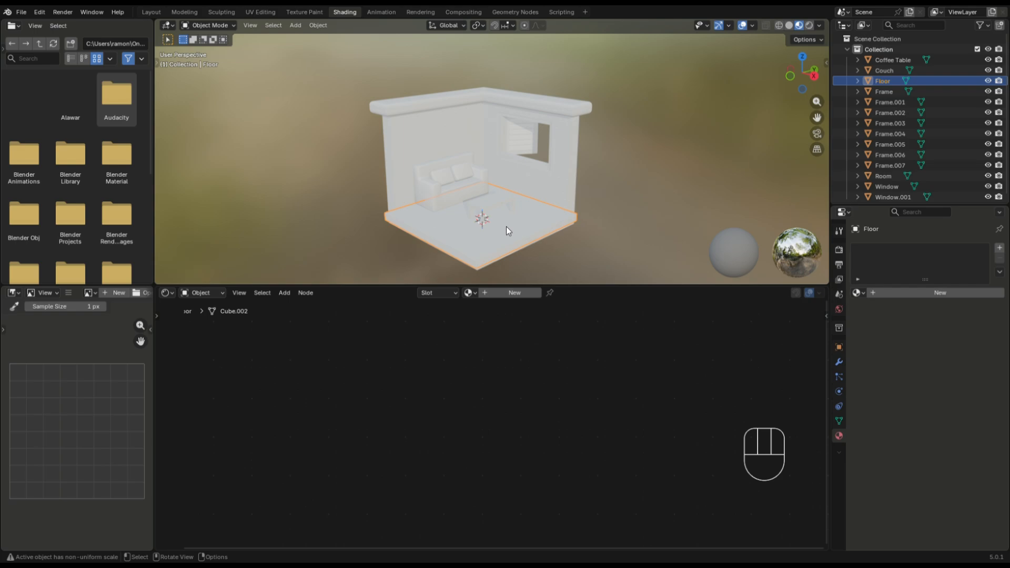
left_click(511, 293)
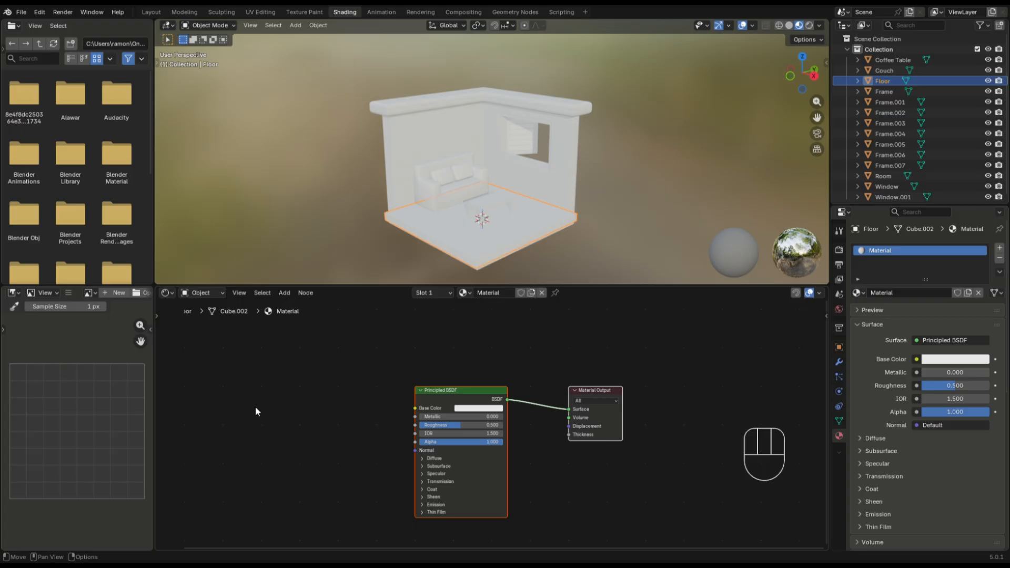
key("shift+a")
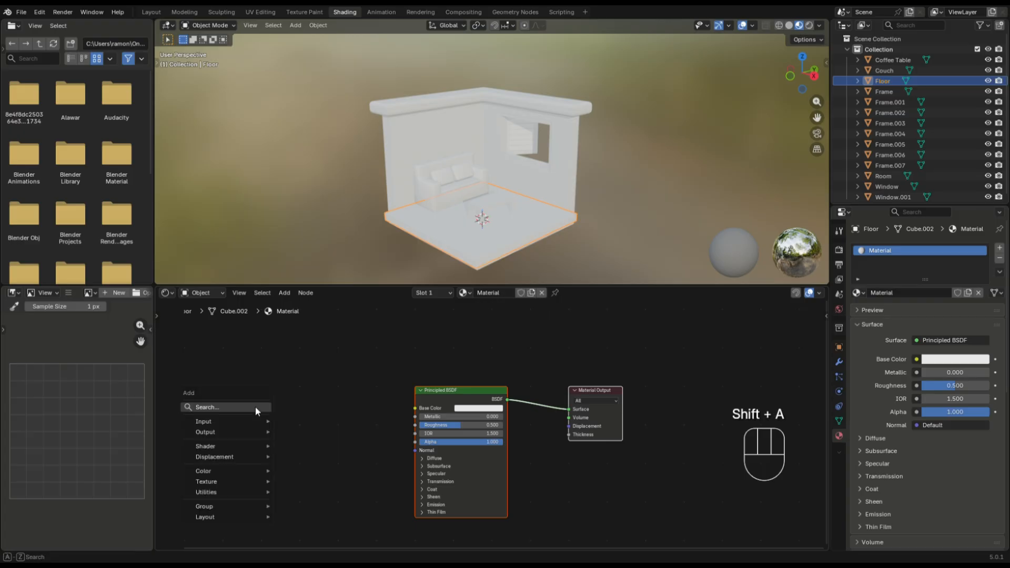
left_click(257, 409)
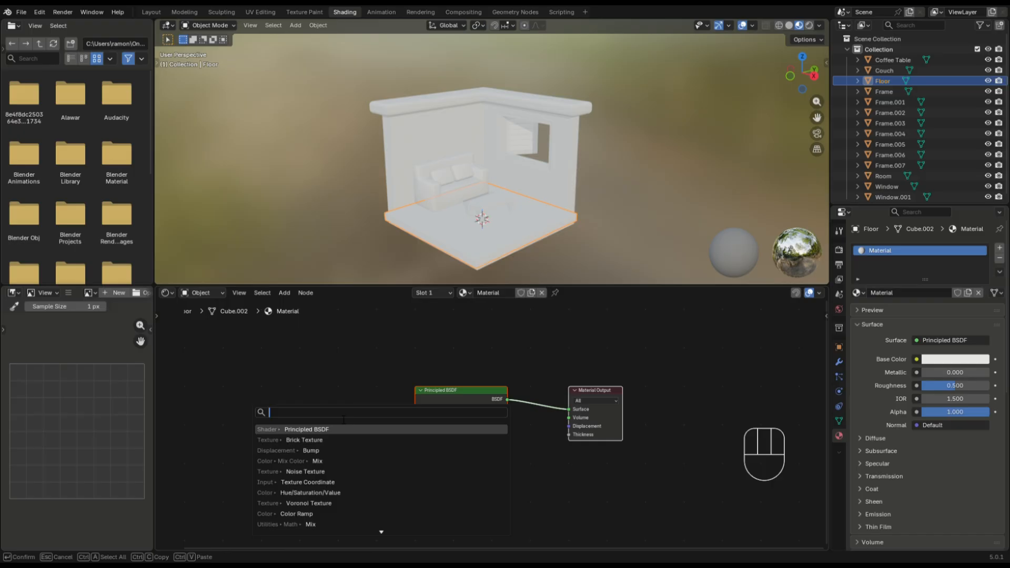
type("noise")
key("Return")
left_click(394, 413)
Add a Noise Texture node before the Bump node and place a duplicate of it in front
scroll(395, 413, "left", 4, "ctrl")
key("shift+a")
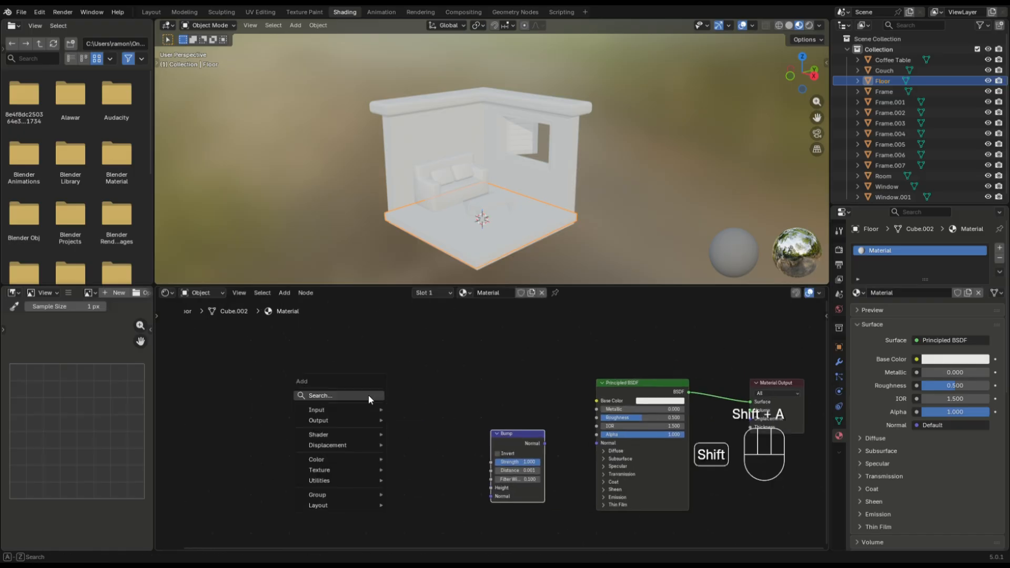
type("noise")
key("Return")
left_click(400, 416)
key("shift+d")
left_click(327, 417)
Add a Mapping node ahead of the two noise textures and a Texture Coordinate node ahead of the Mapping node
middle_click_drag(306, 451, 405, 427)
key("shift+a")
type("mappin")
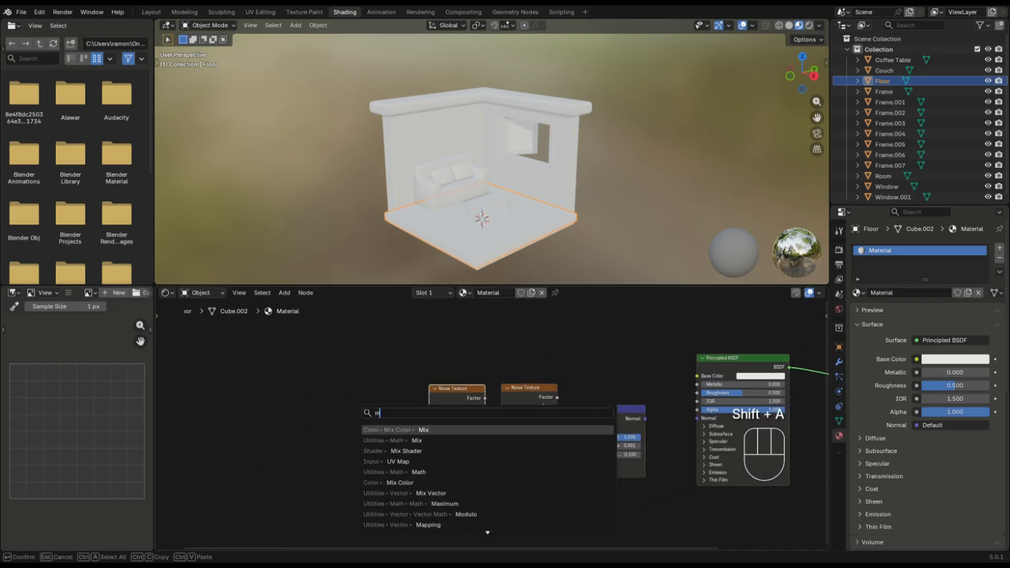
key("Return")
left_click(311, 424)
scroll(326, 416, "left", 4, "ctrl")
key("shift+a")
type("texture coo")
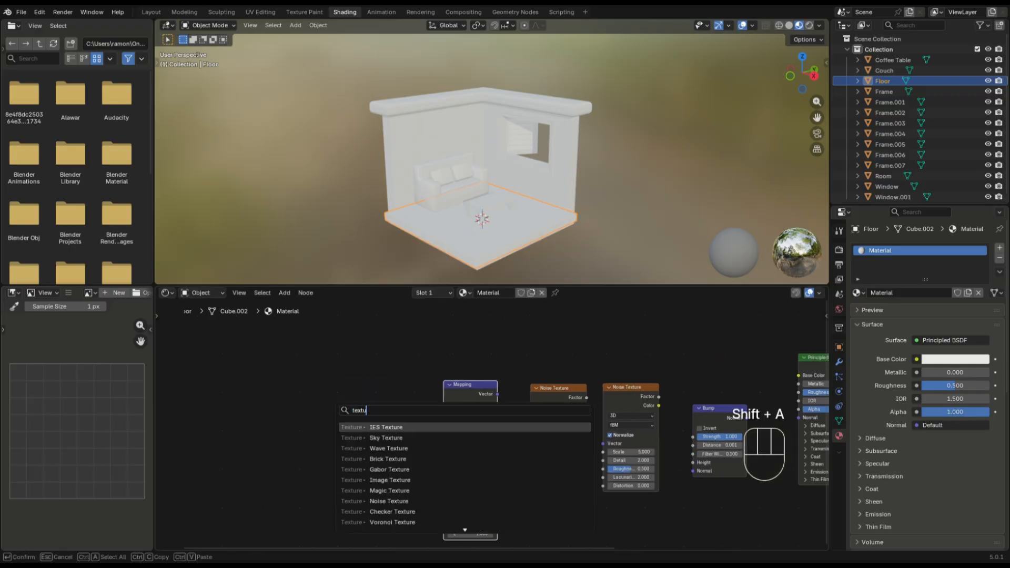
key("Return")
left_click(345, 394)
Connect Texture Coordinate's Generated output to the Mapping Vector input and Mapping's output to the first Noise Texture's Vector
middle_click_drag(668, 444, 588, 435)
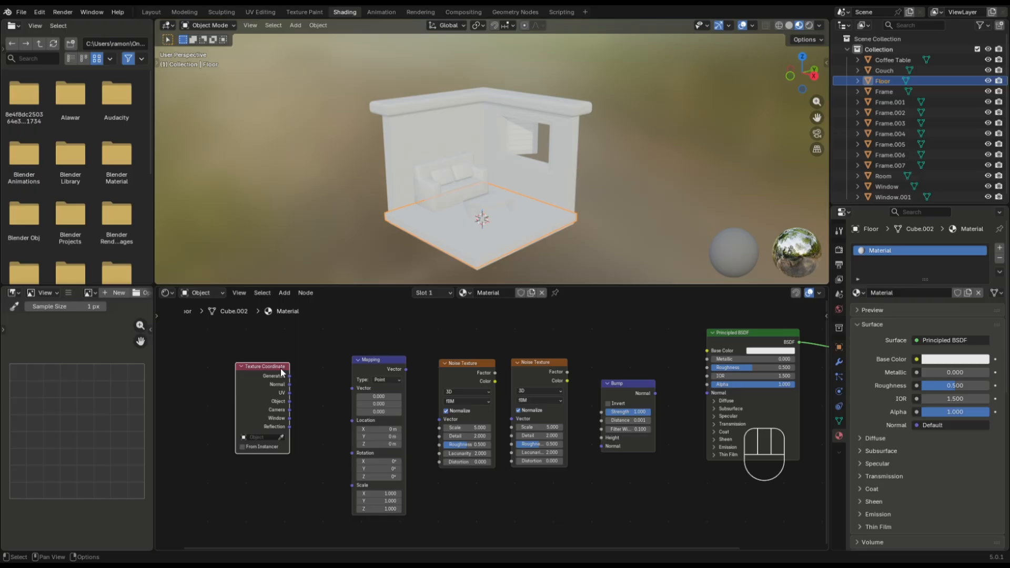
left_click_drag(289, 376, 345, 392)
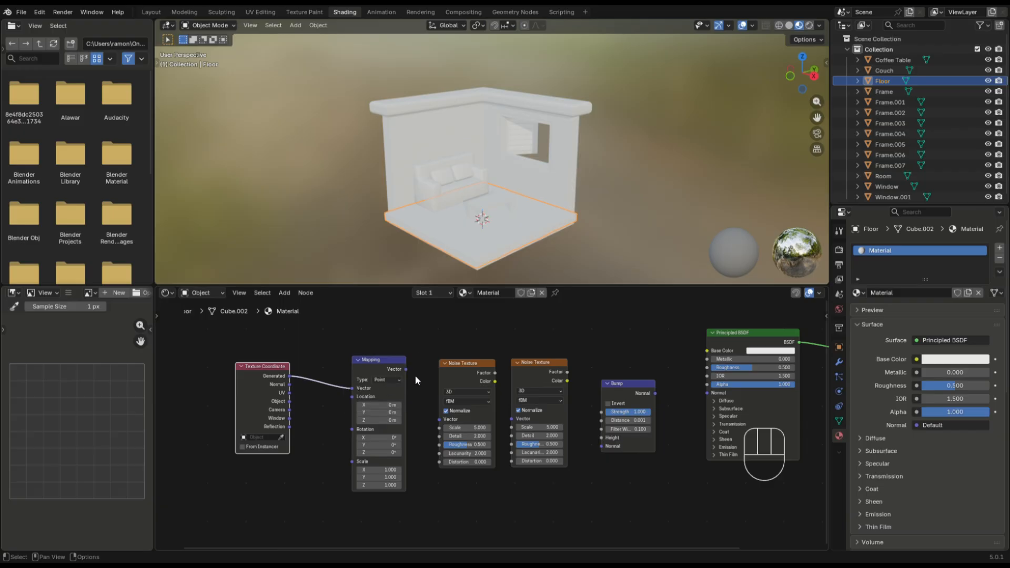
left_click_drag(405, 369, 412, 375)
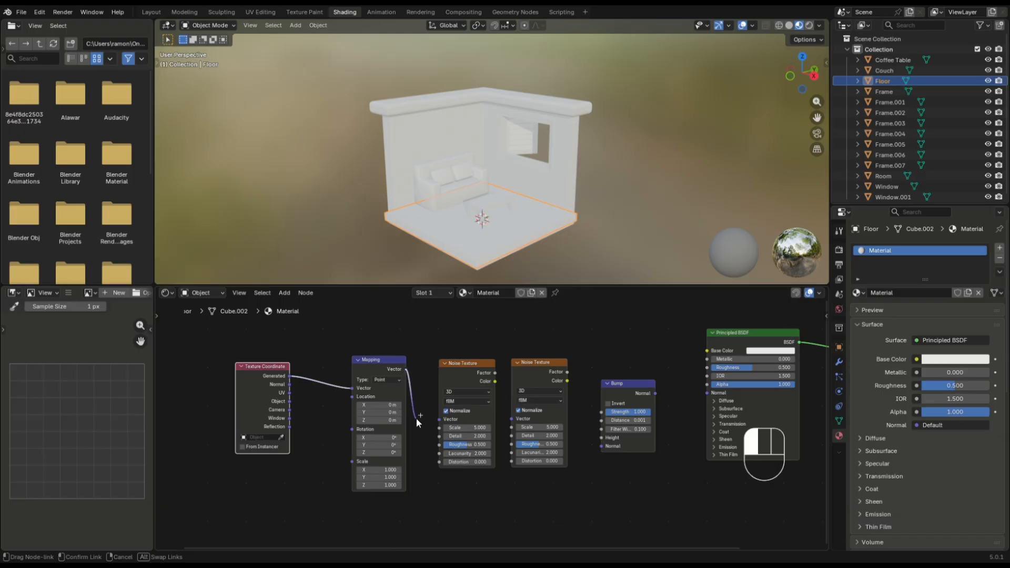
left_click_drag(416, 418, 431, 419)
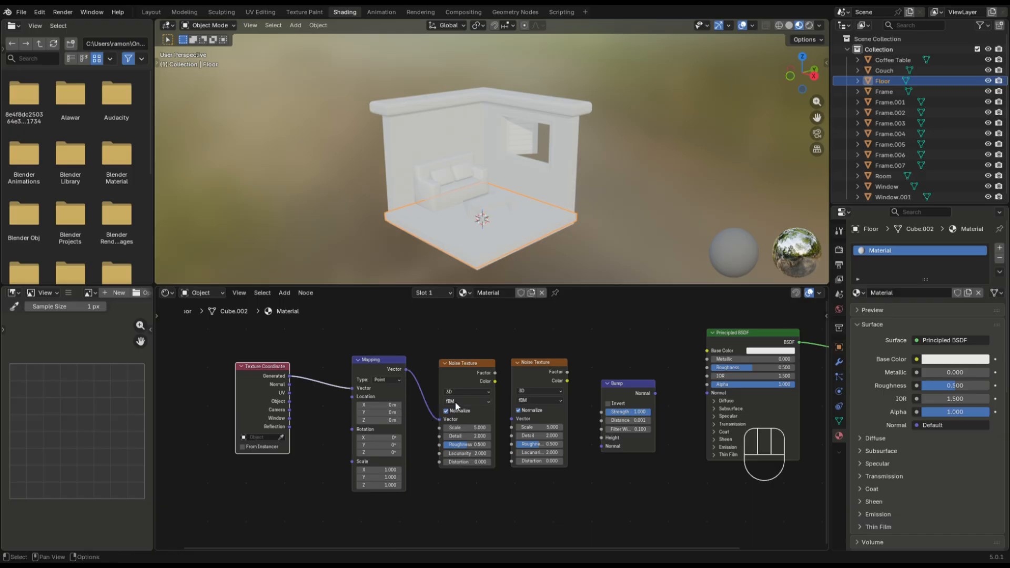
Link the first noise's Factor to the second's Vector, the second's Factor to Bump Height, and Bump's Normal to the Principled BSDF Normal
left_click_drag(495, 373, 497, 374)
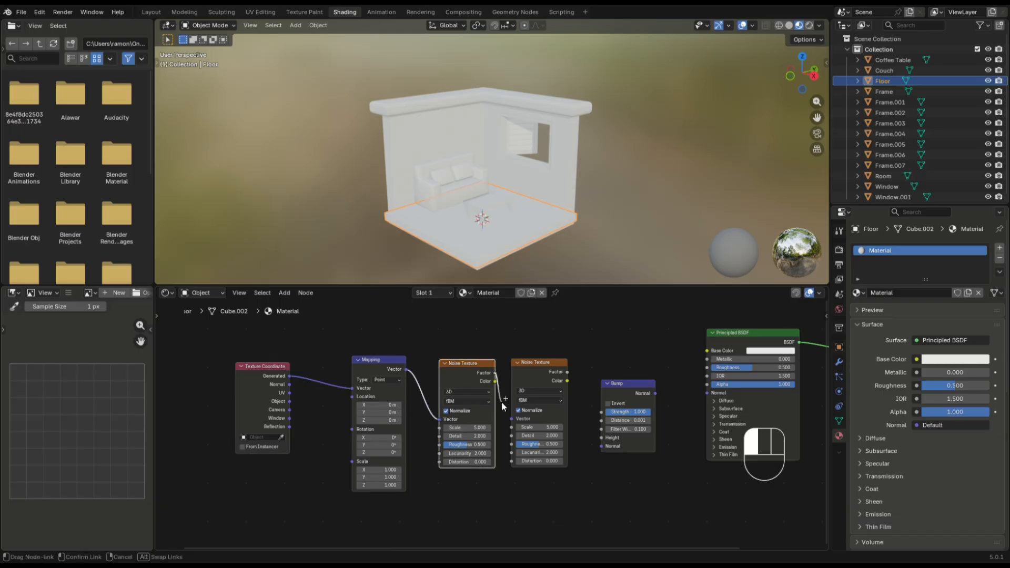
left_click_drag(509, 419, 510, 419)
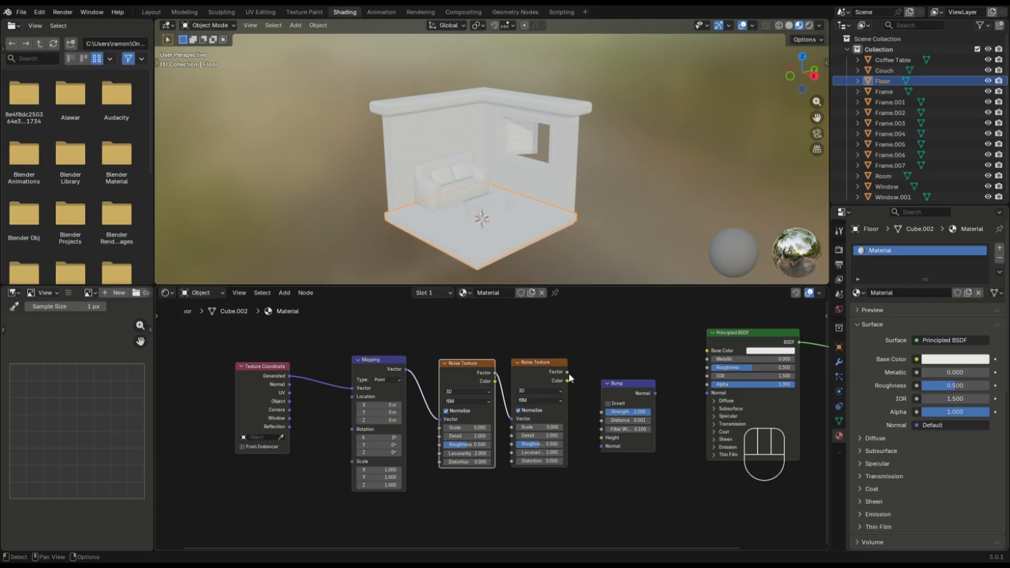
left_click_drag(568, 373, 597, 440)
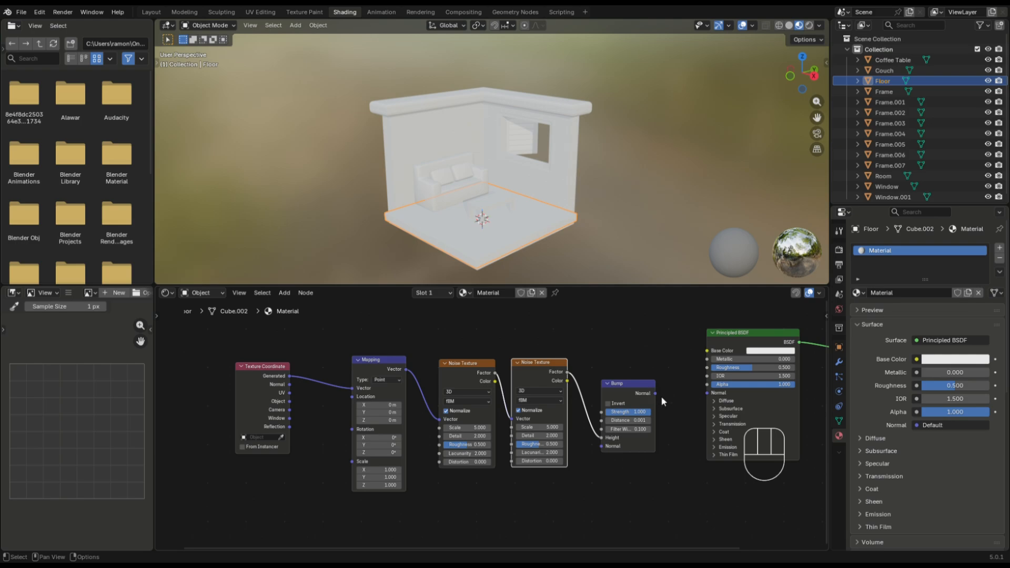
left_click_drag(656, 394, 697, 395)
middle_click_drag(689, 379, 518, 380)
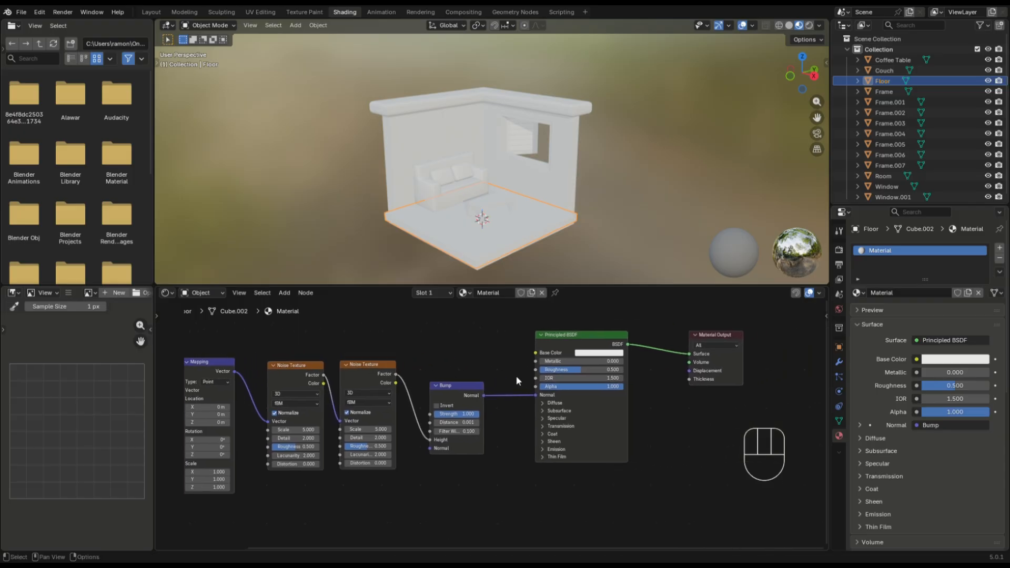
scroll(518, 379, "up", 1)
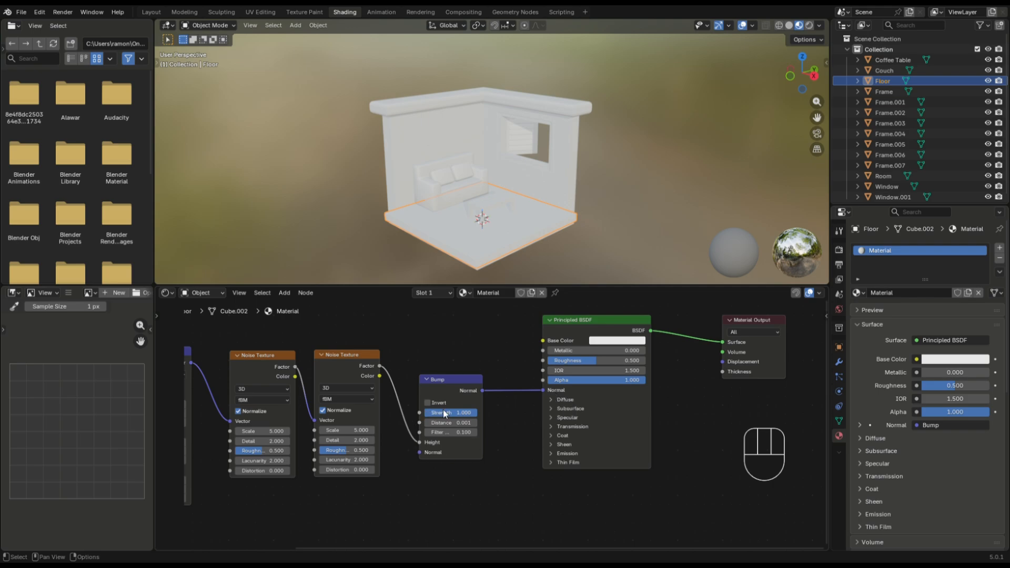
mouse_move(467, 413)
left_mouse_down()
mouse_move(430, 413)
mouse_move(475, 414)
left_mouse_up()
middle_click_drag(400, 342, 559, 348)
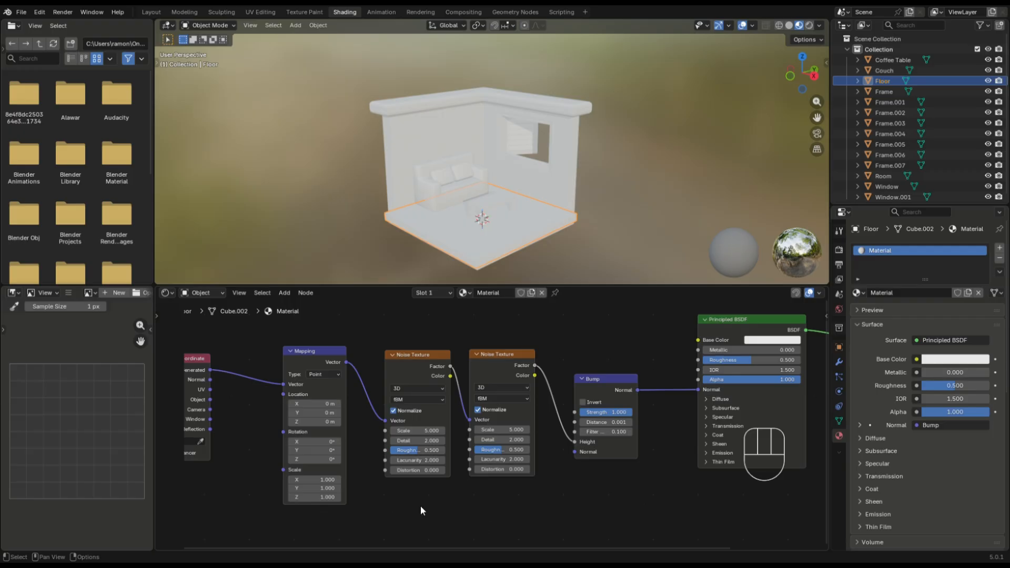
Move the Texture Coordinate node closer to the Mapping node and set the Principled BSDF base color to dark #27252D
middle_click_drag(402, 499, 496, 504)
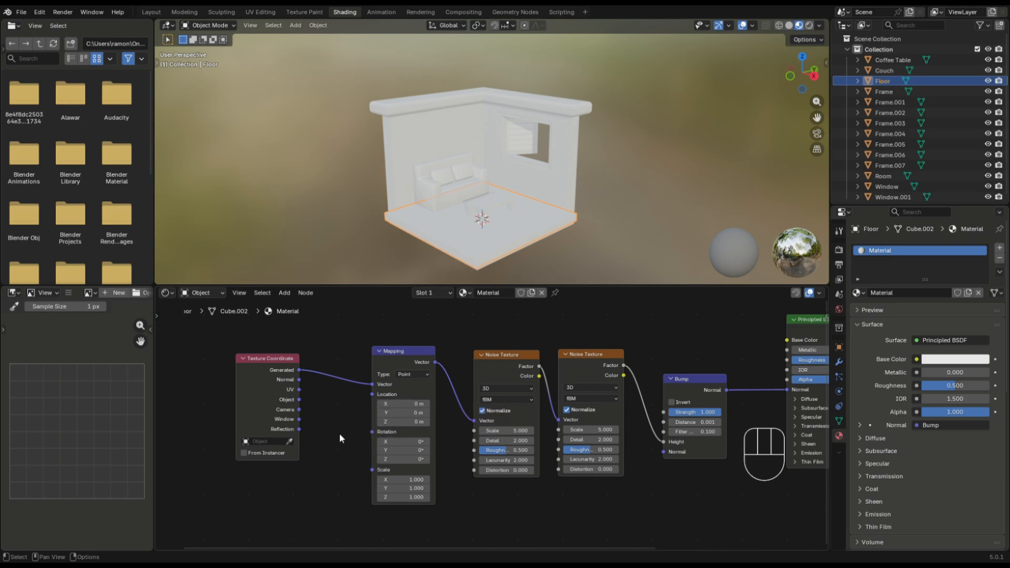
left_click_drag(287, 364, 329, 365)
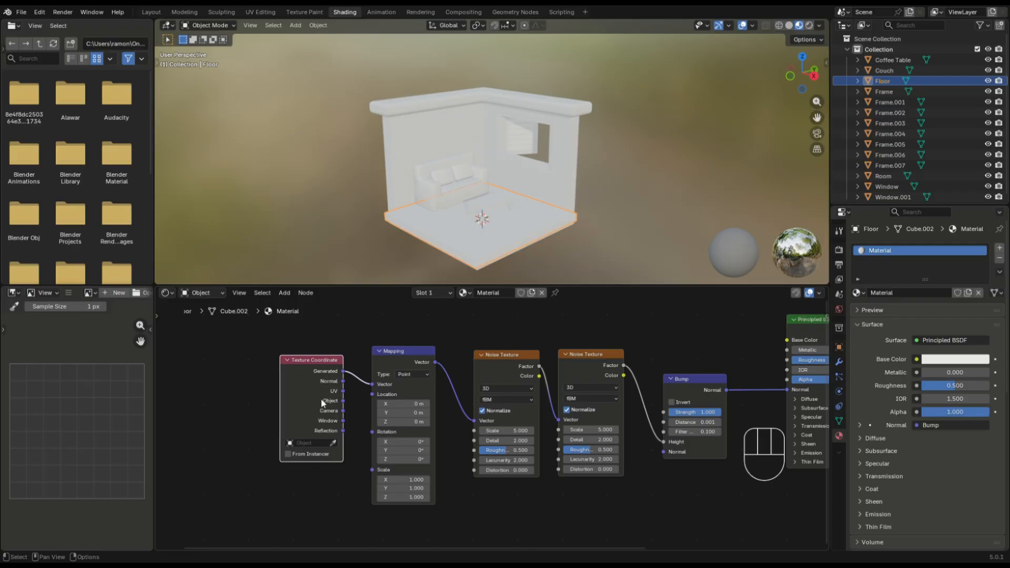
middle_click_drag(322, 453, 395, 385)
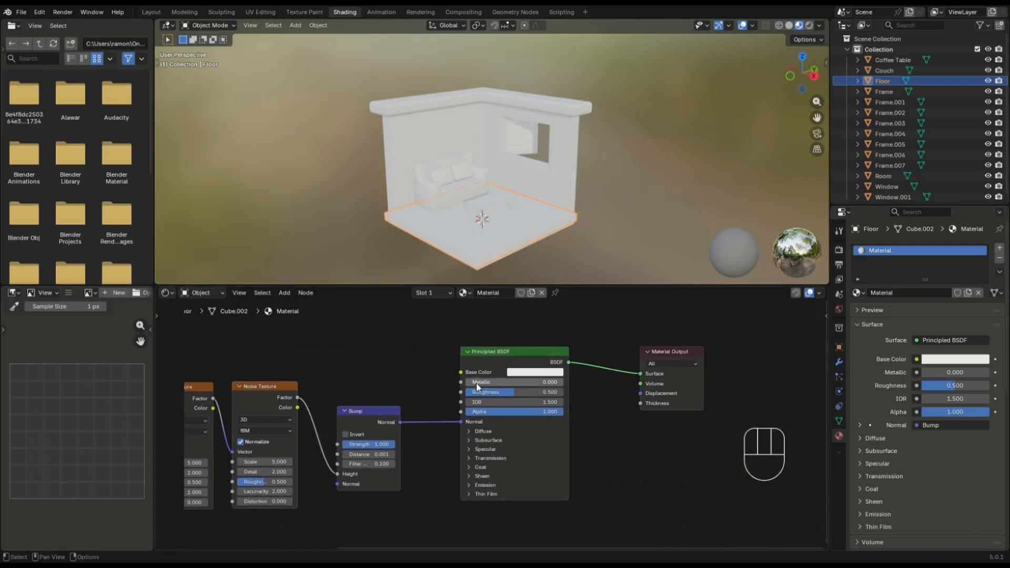
left_click(522, 354)
left_click(523, 373)
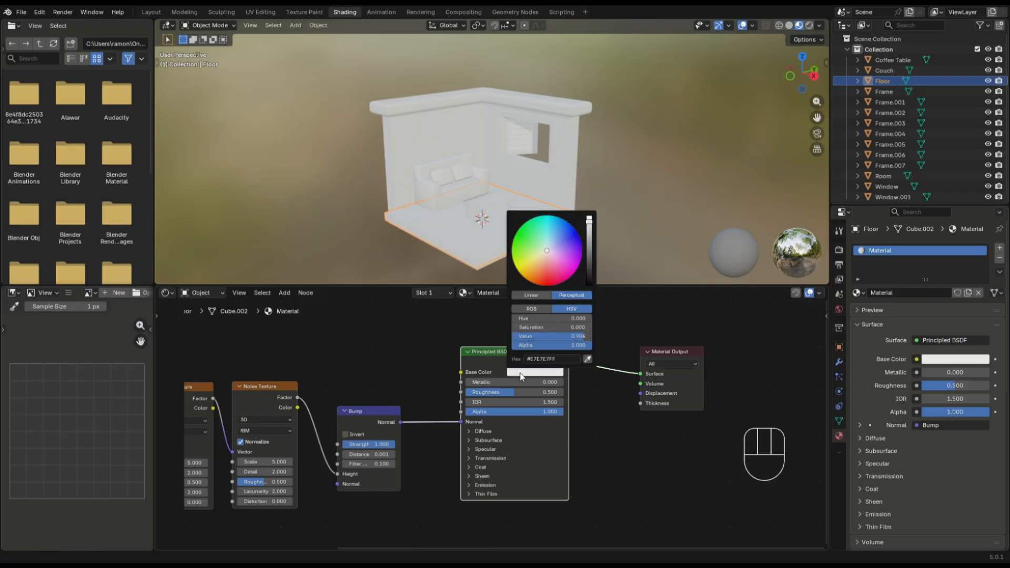
mouse_move(589, 219)
left_mouse_down()
mouse_move(589, 275)
mouse_move(552, 251)
left_mouse_up()
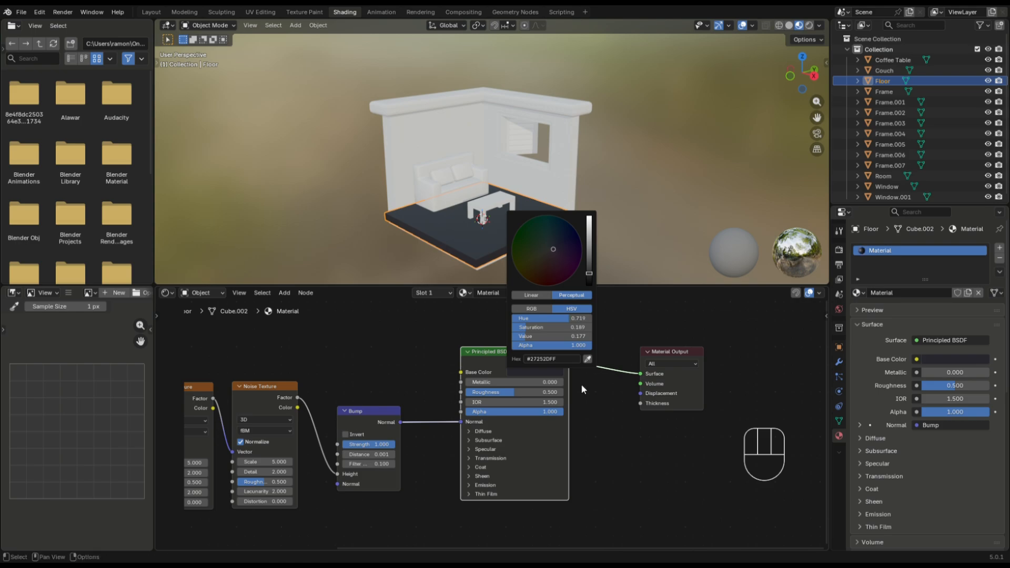
Set the floor material's Principled BSDF roughness to 0.15
scroll(507, 224, "up", 3)
middle_click_drag(507, 224, 515, 140)
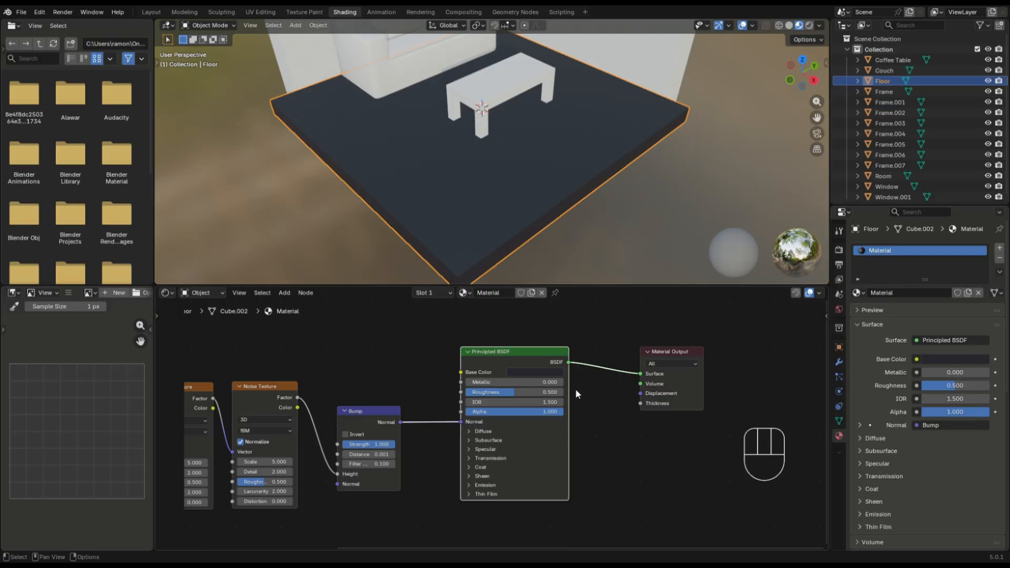
left_click(541, 392)
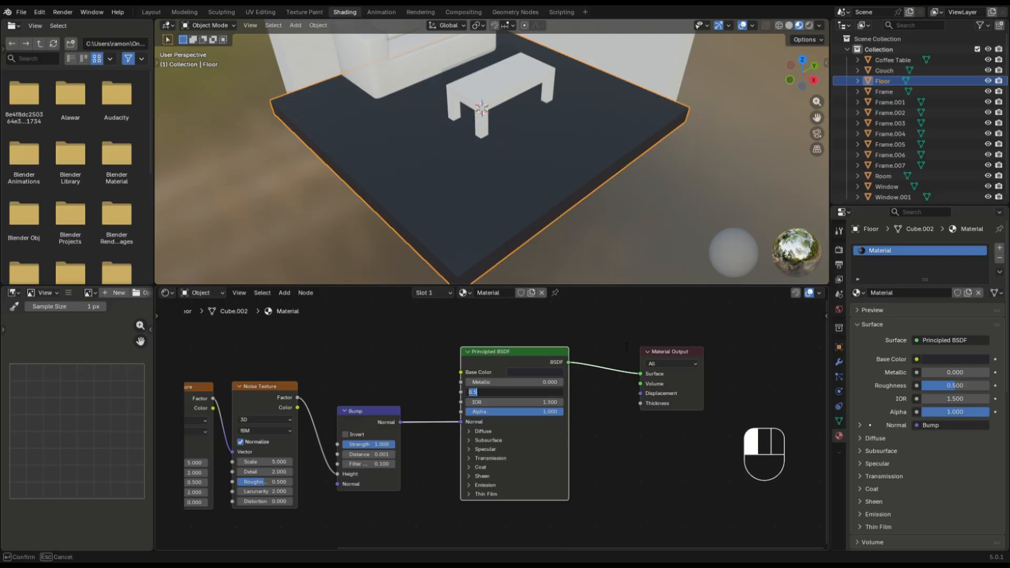
key("BackSpace")
type(".15")
key("Return")
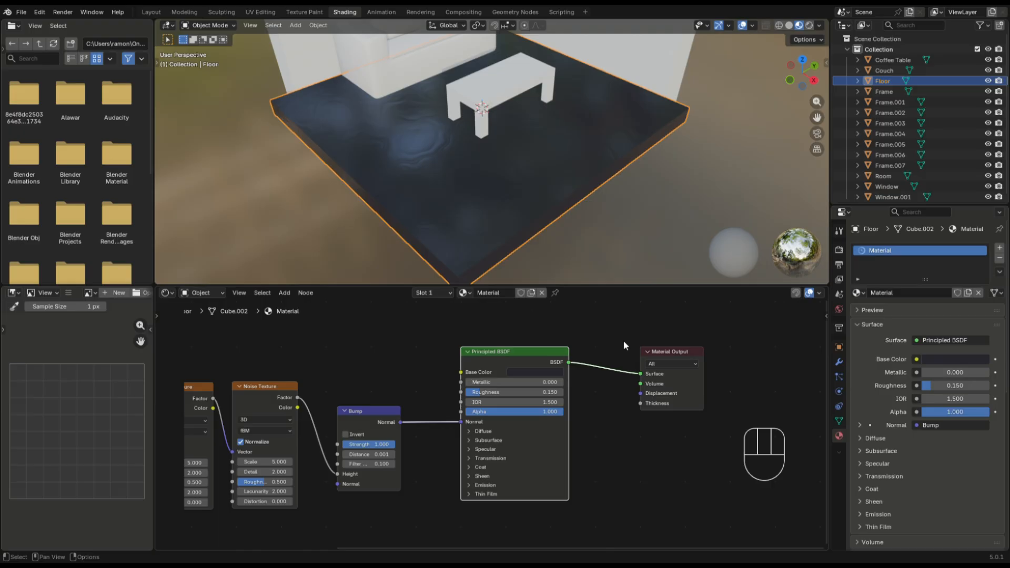
Set the Bump node's Distance and Filter Width to 1 and its Strength to 0.1
middle_click_drag(405, 374, 503, 371)
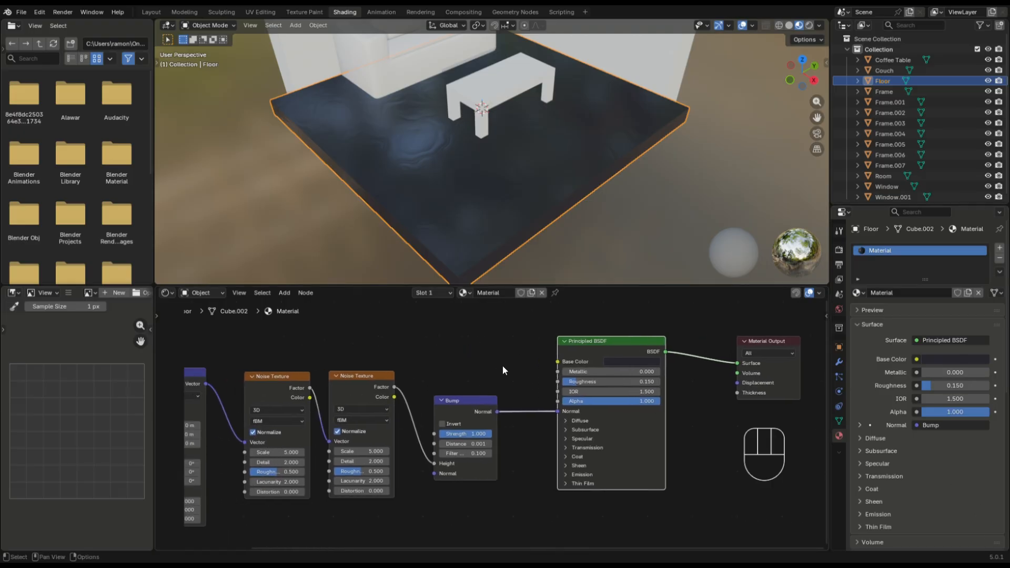
left_click_drag(472, 400, 478, 397)
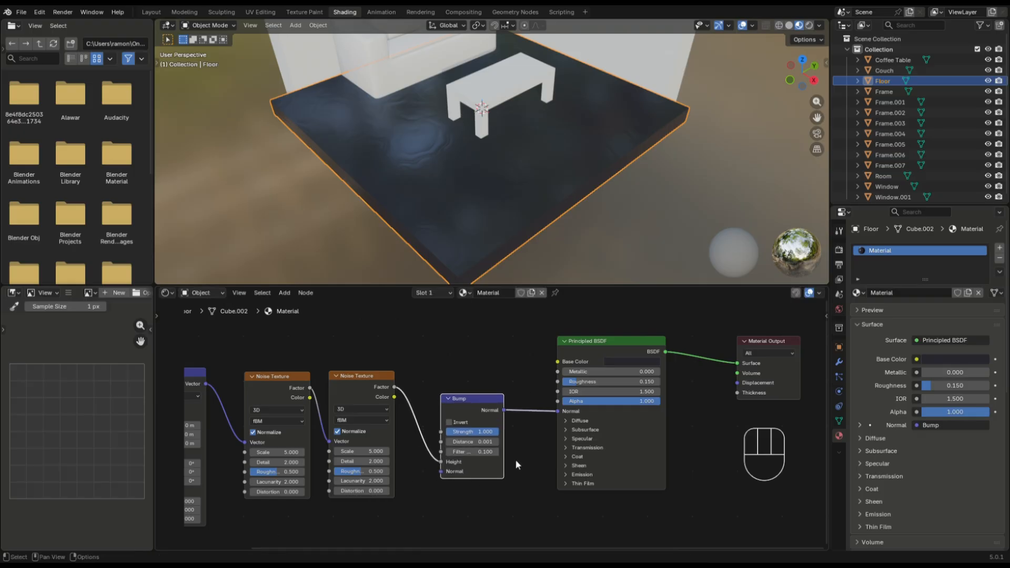
scroll(515, 460, "up", 2)
middle_click_drag(516, 459, 518, 433)
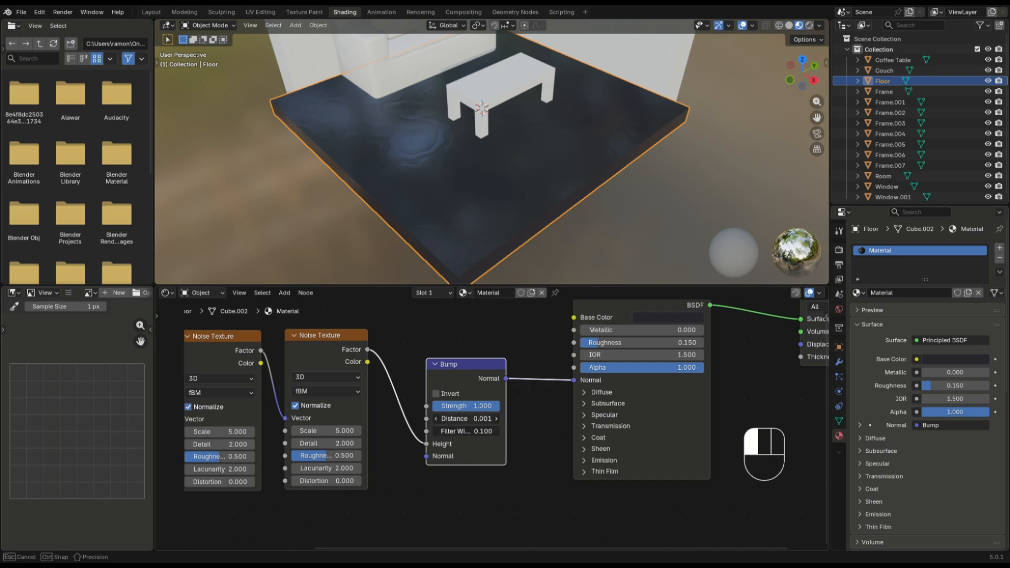
left_click(490, 418)
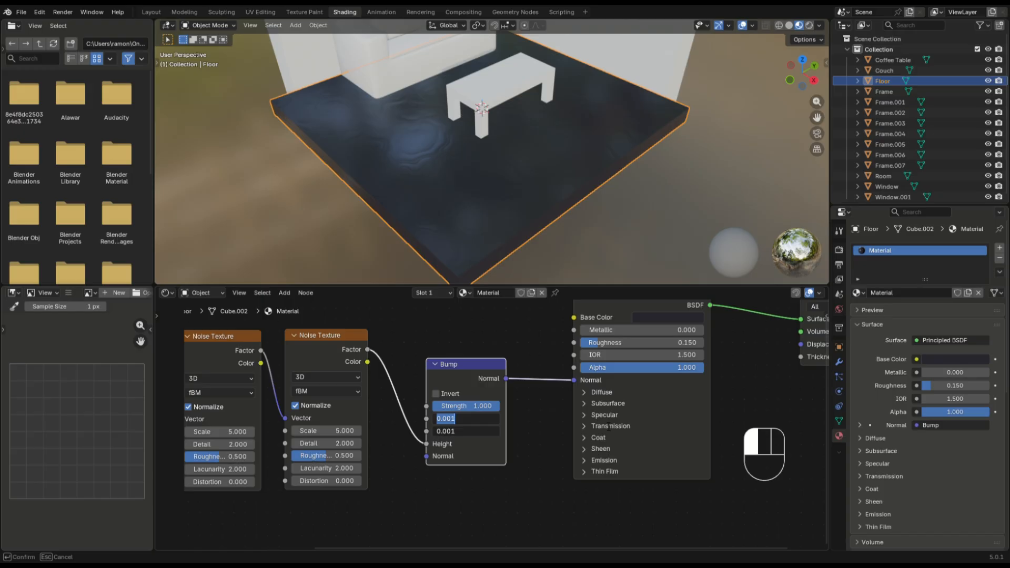
type("1")
left_click(609, 427)
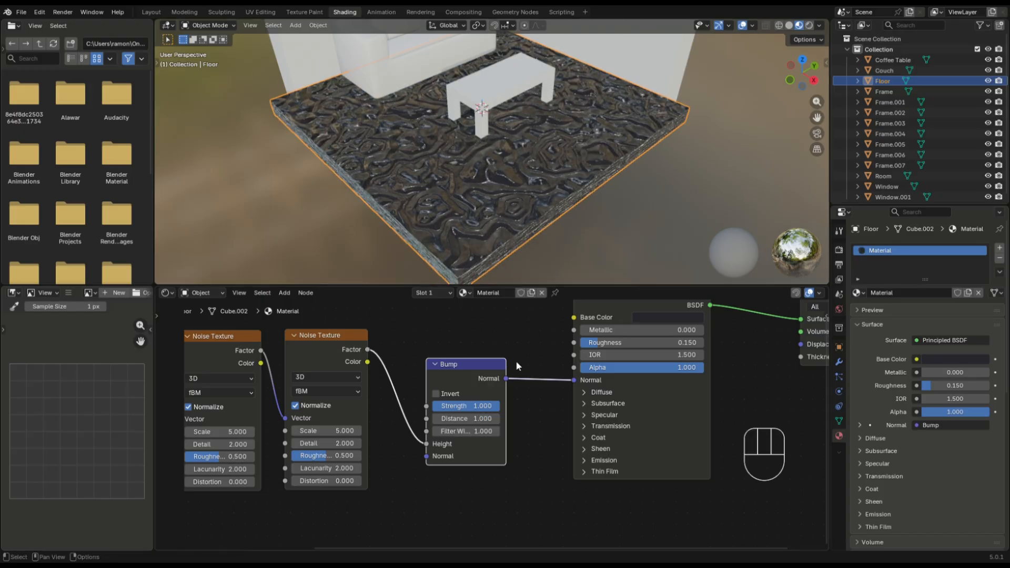
left_click(474, 406)
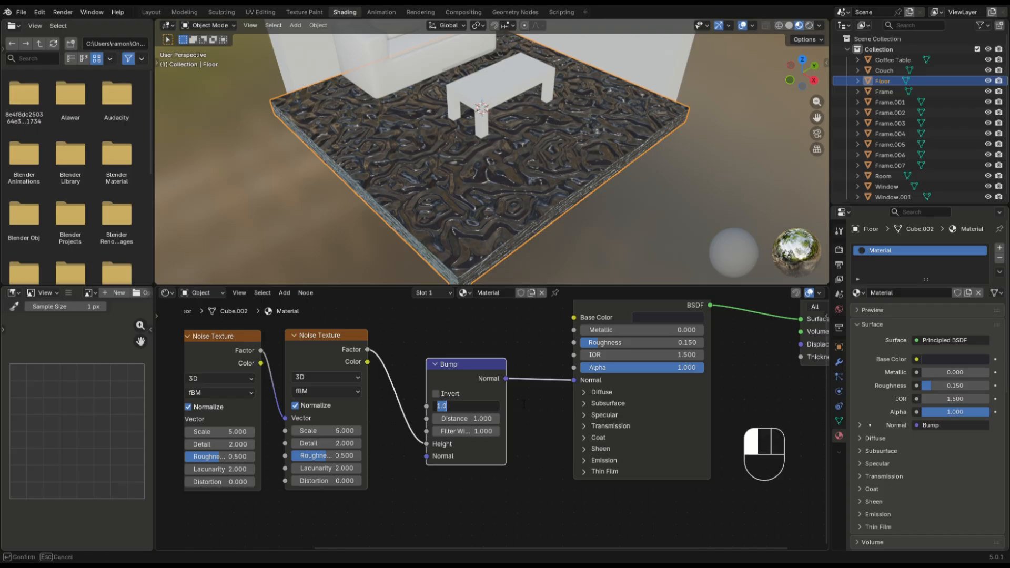
type("0.1")
left_click(518, 403)
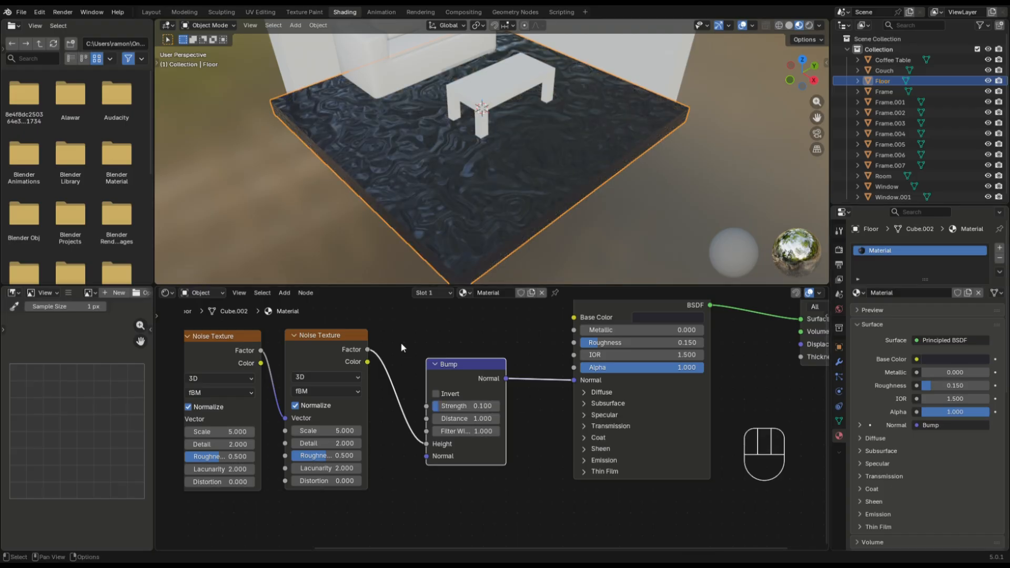
Set the Noise Texture feeding the Bump node to Scale 2, Detail 18, Roughness 0.8 and Distortion 0.75
middle_click_drag(401, 347, 504, 346)
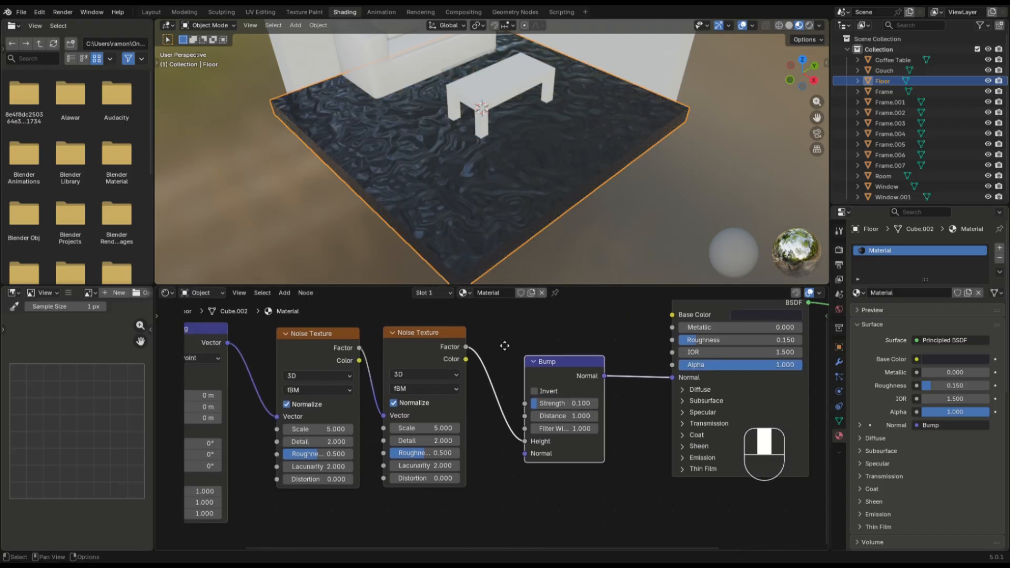
left_click(450, 436)
type("2")
key("Tab")
type("1")
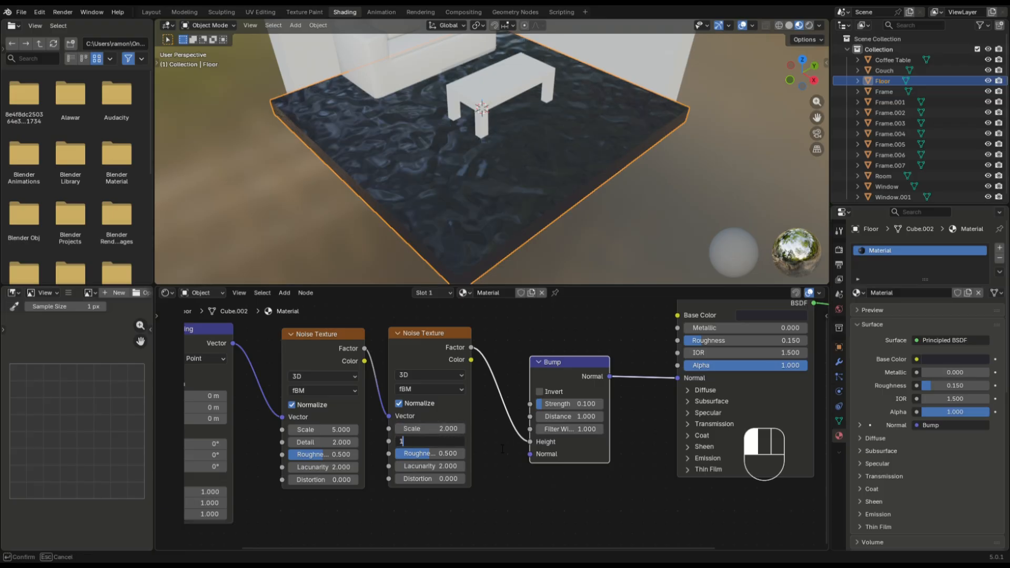
type("8")
key("Tab")
key("BackSpace")
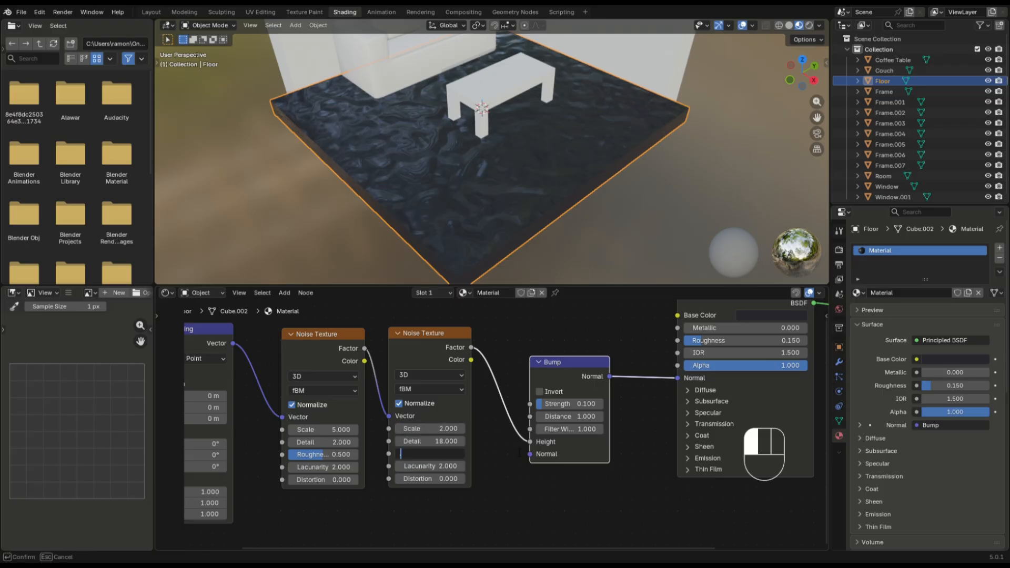
type(".8")
key("Return")
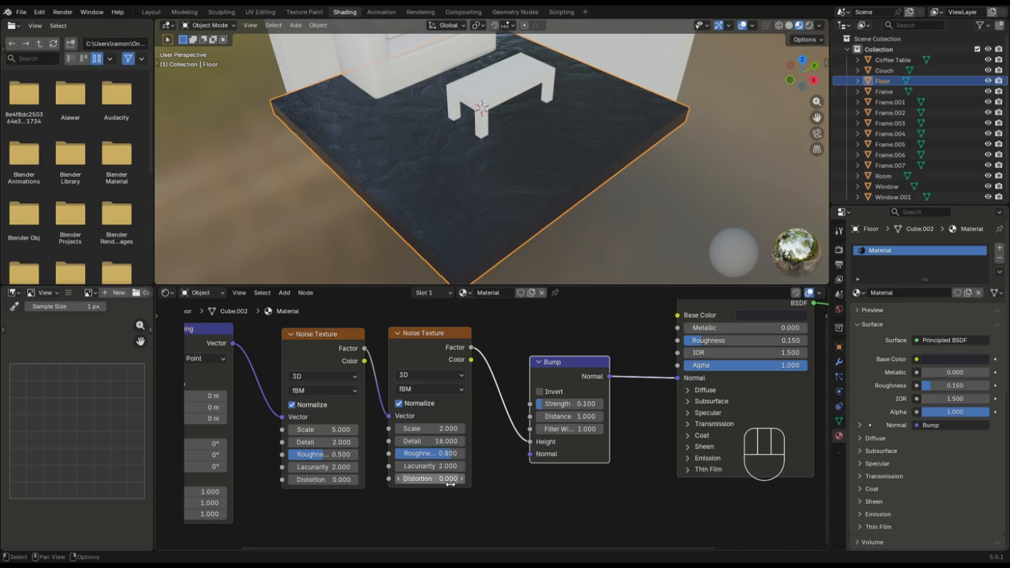
left_click(429, 479)
type(".75")
key("Return")
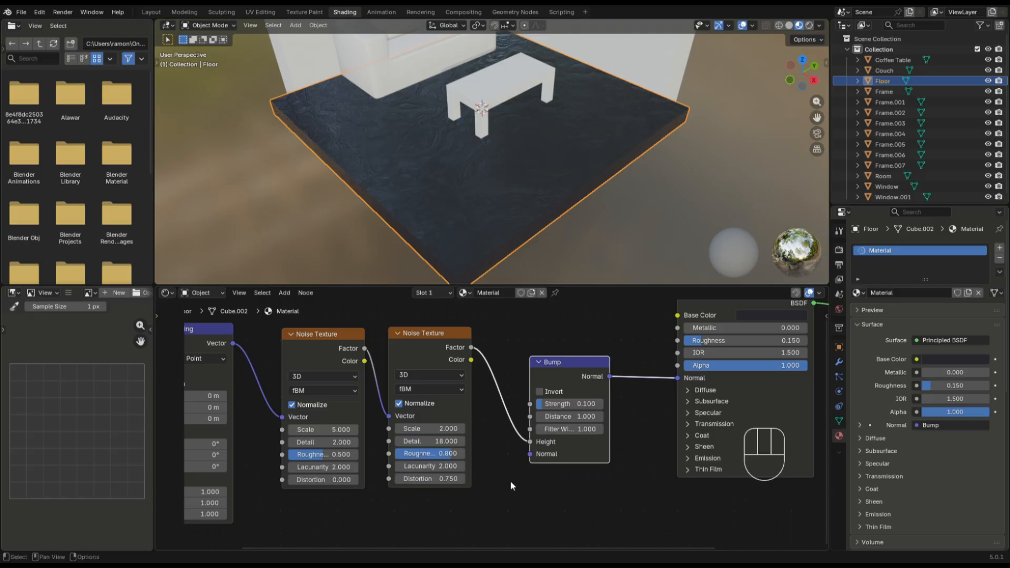
Set the Noise Texture connected to the Mapping node to Scale 0.4, Detail 1 and Roughness 0.25
scroll(510, 481, "left", 3, "ctrl")
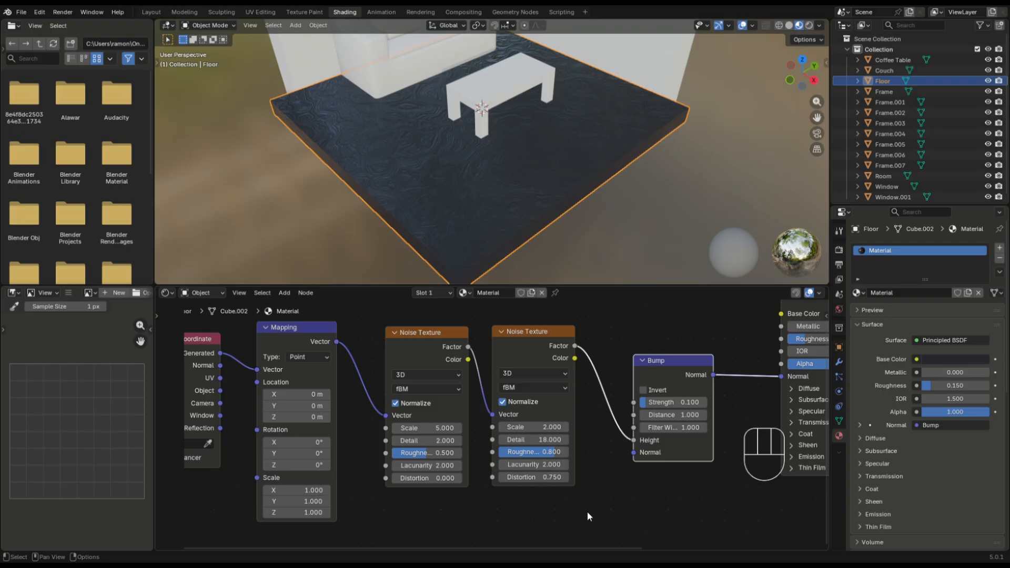
left_click(424, 427)
type(".4")
key("Return")
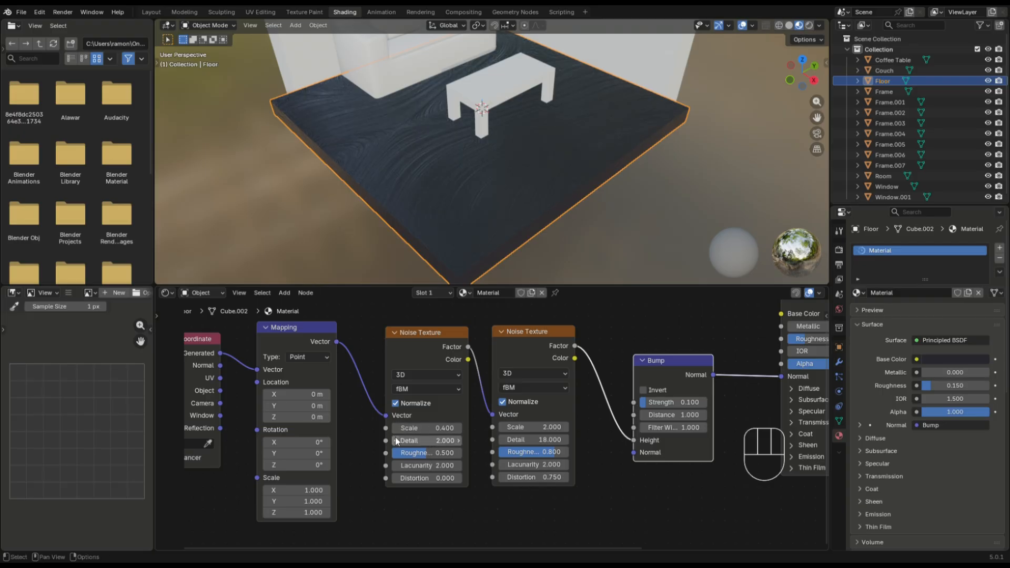
left_click_drag(424, 441, 435, 442)
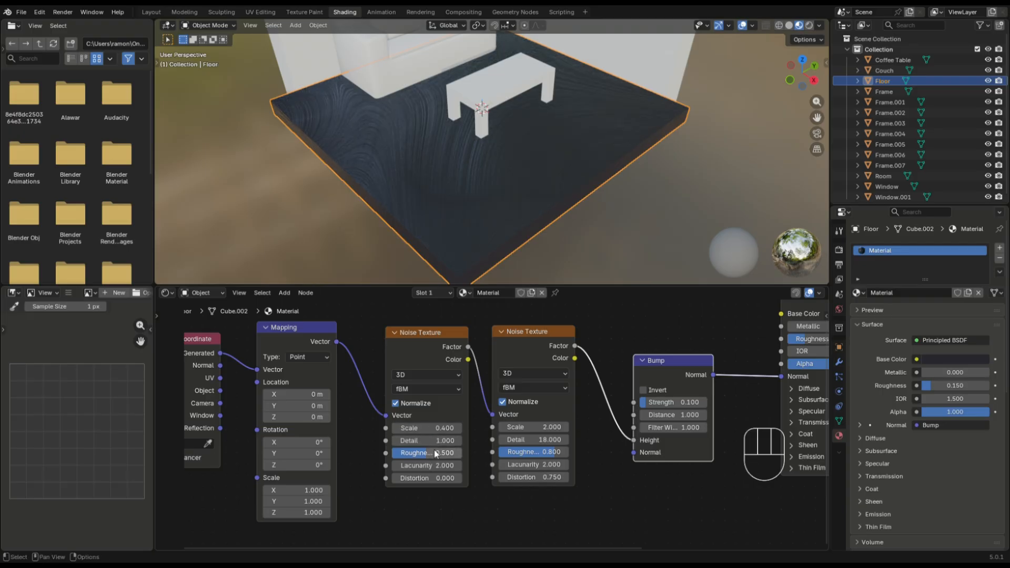
left_click(440, 453)
type(".25")
key("Return")
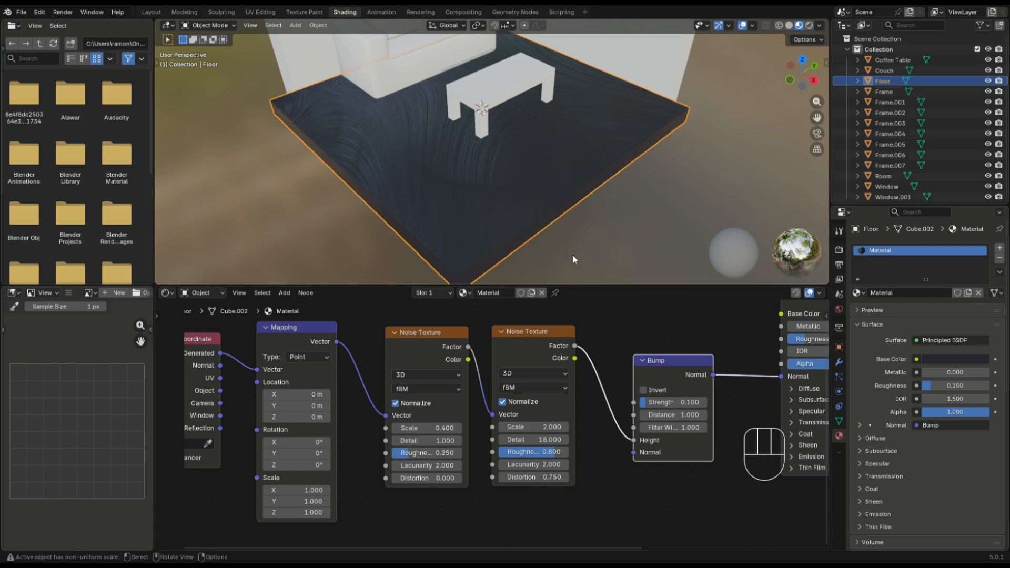
Rename the floor's material as Wood (Black)
mouse_move(520, 135)
middle_mouse_down()
mouse_move(566, 107)
mouse_move(516, 119)
mouse_move(518, 146)
mouse_move(532, 134)
middle_mouse_up()
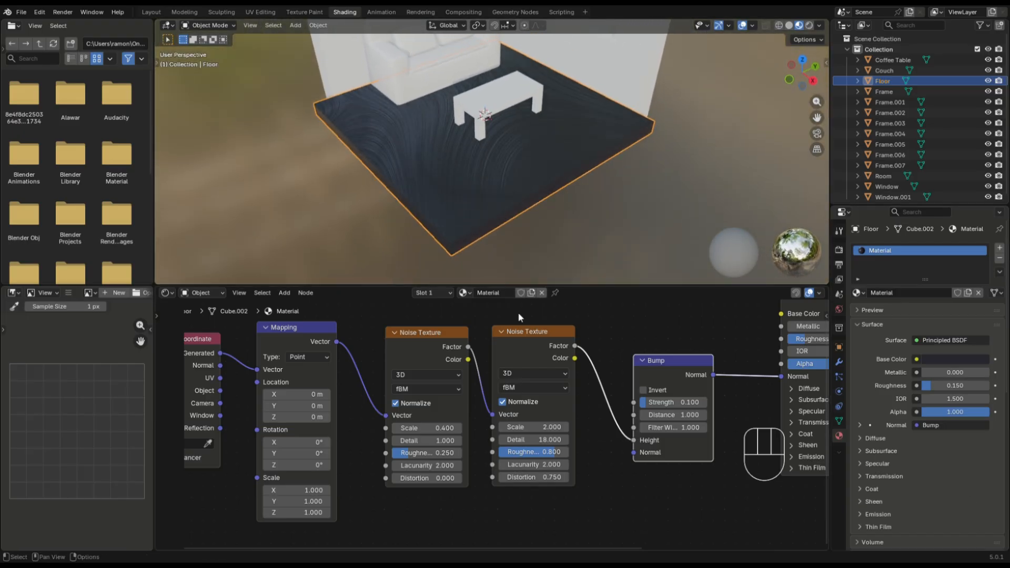
scroll(612, 133, "down", 5)
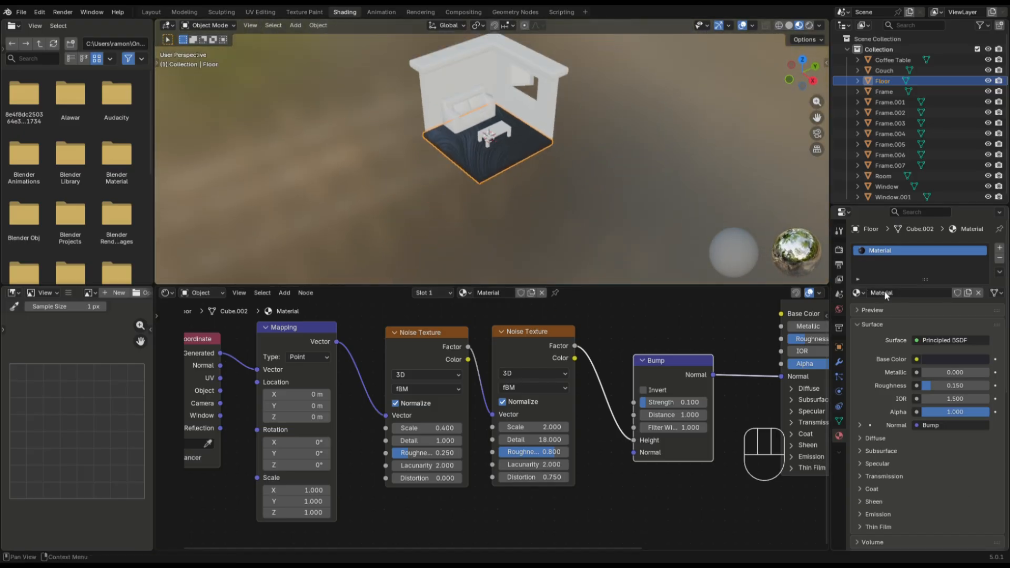
left_click(906, 295)
type("Wo")
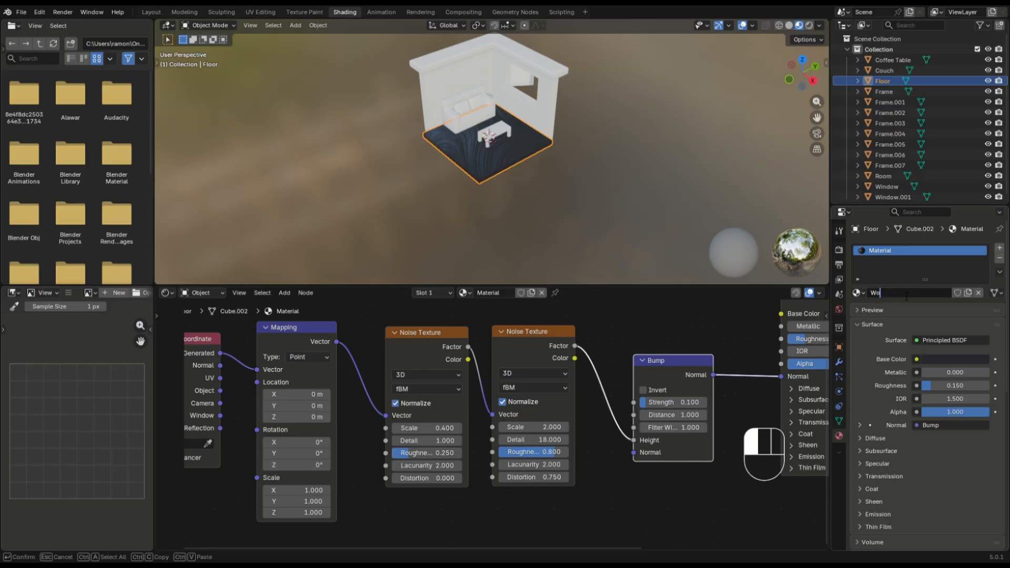
type("od (Black)")
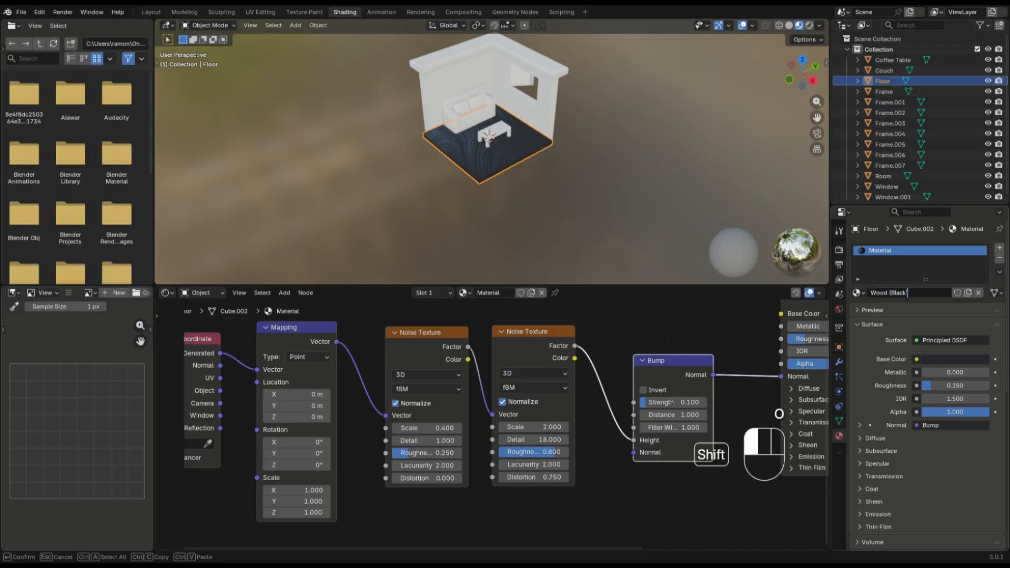
key("Return")
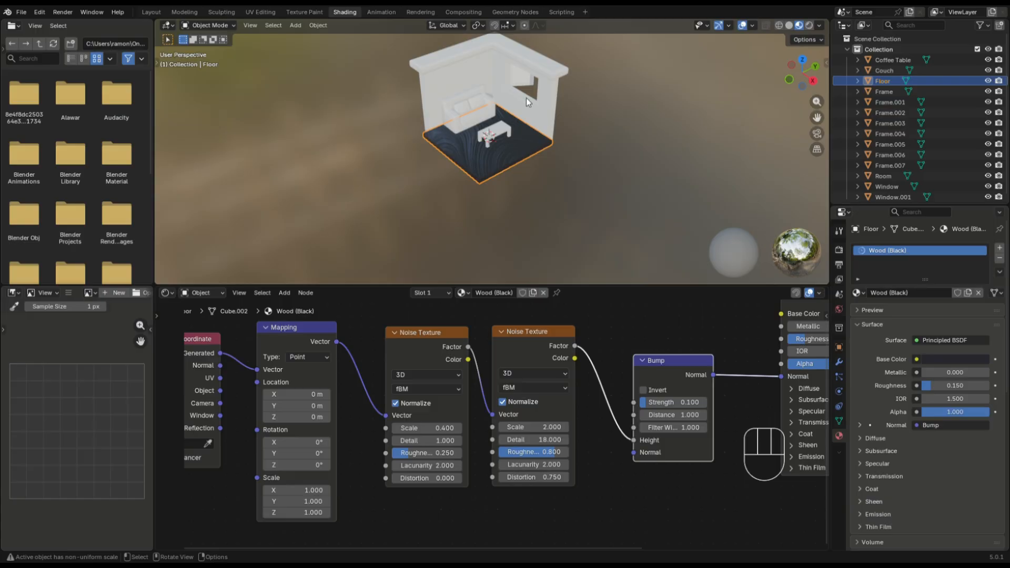
Assign the Wood (Black) material to the Room object and make it an independent copy
left_click(554, 108)
middle_click_drag(577, 109, 596, 117, "shift")
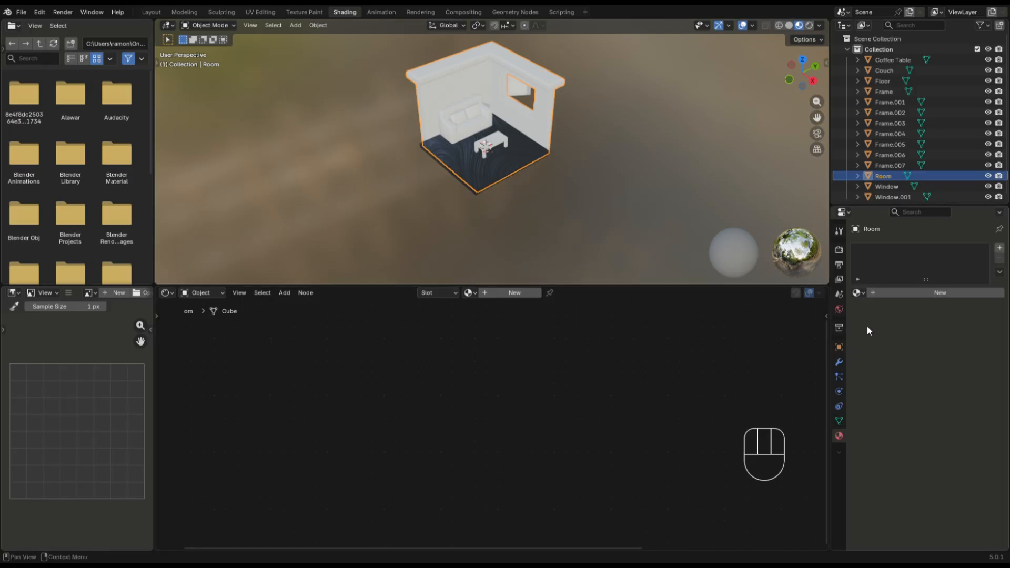
left_click(857, 293)
left_click(897, 310)
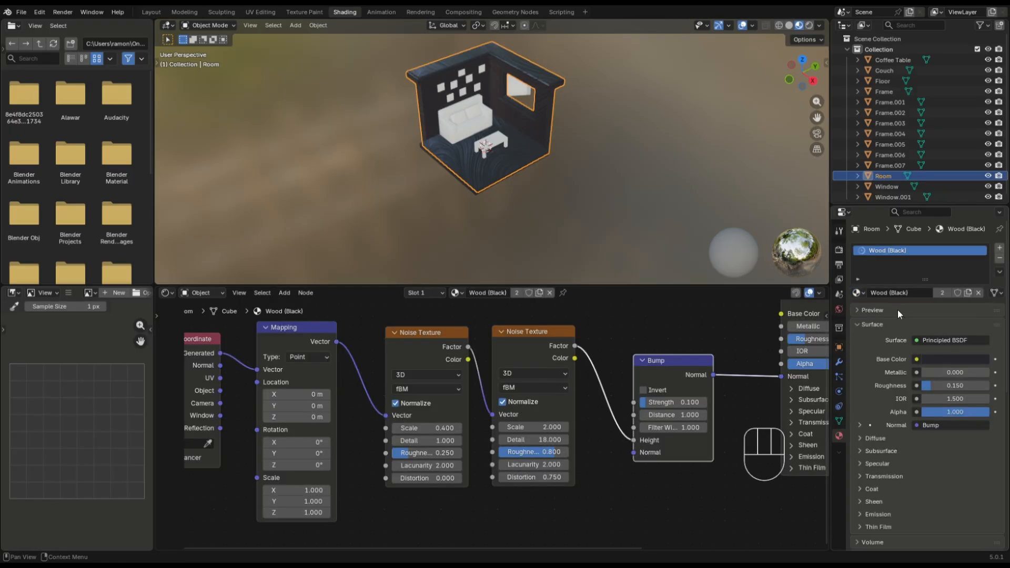
key("Home")
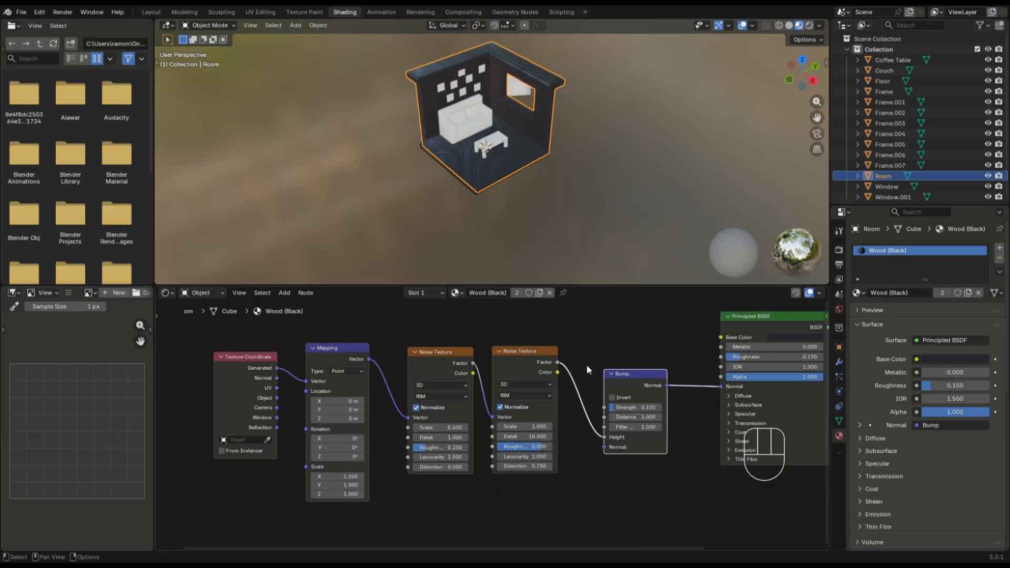
left_click(969, 293)
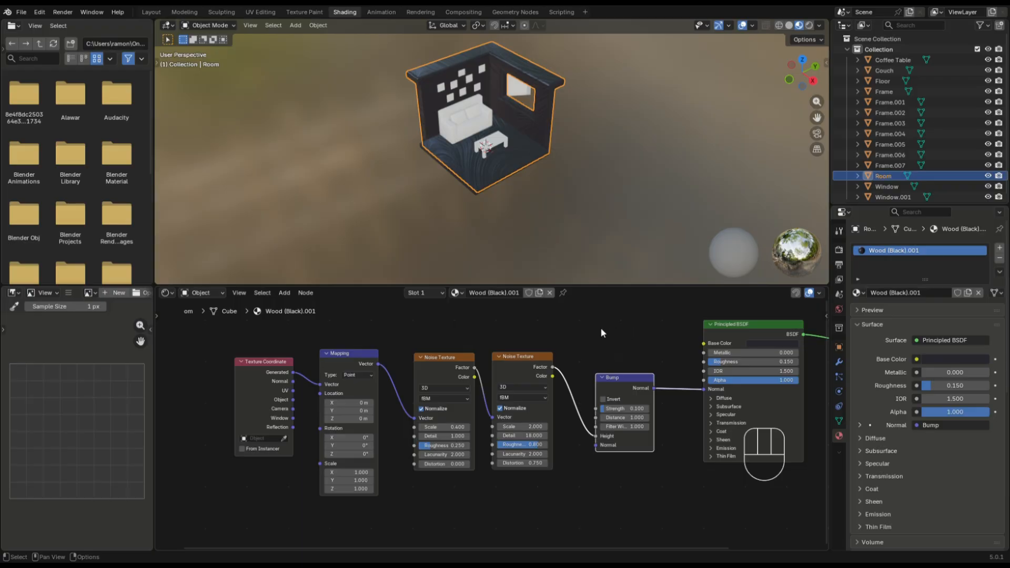
Add a Color Ramp node between the second Noise Texture's Factor output and the Principled BSDF's Base Color
scroll(602, 329, "down", 4)
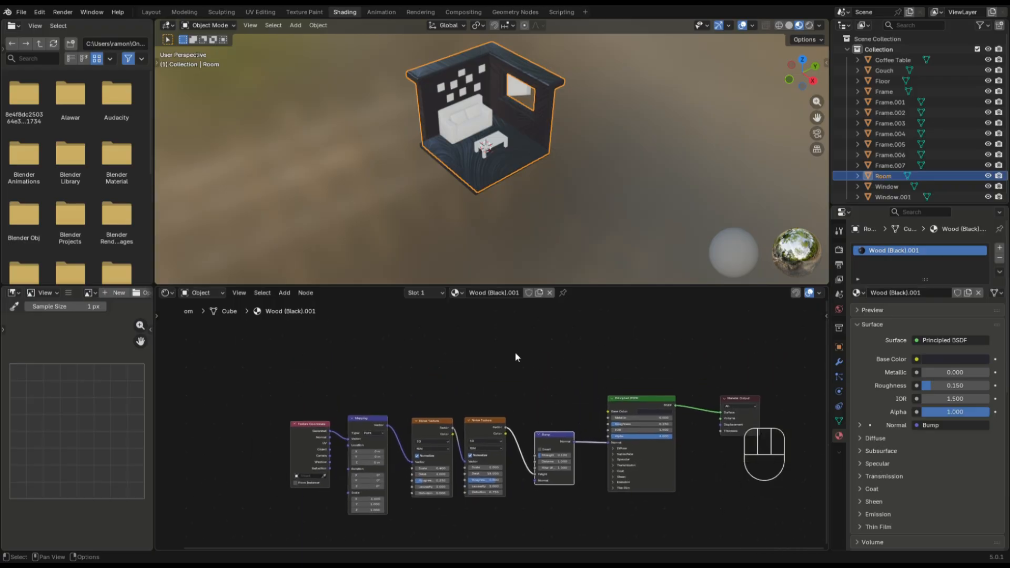
key("shift+a")
left_click(512, 334)
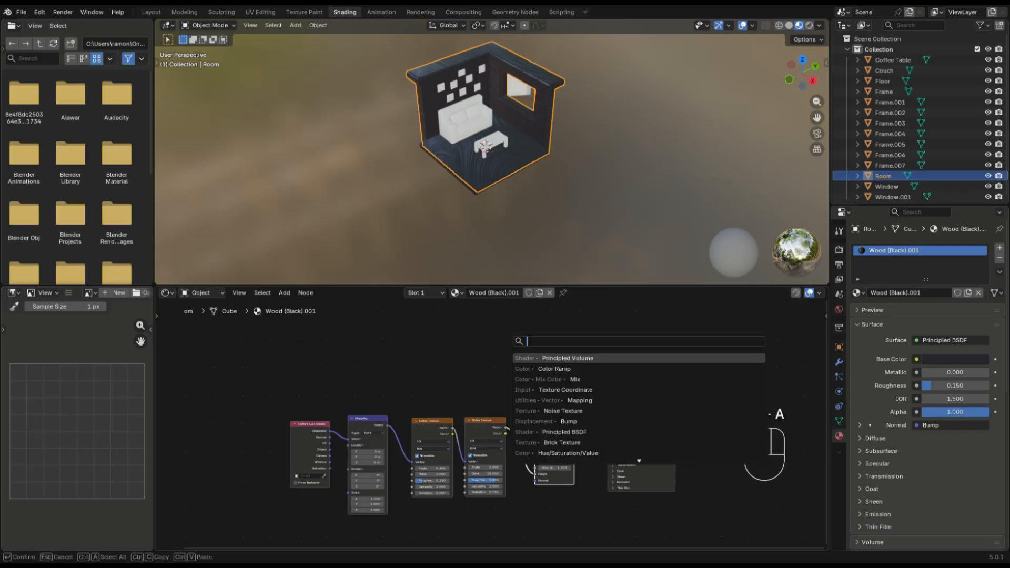
type("color ramp")
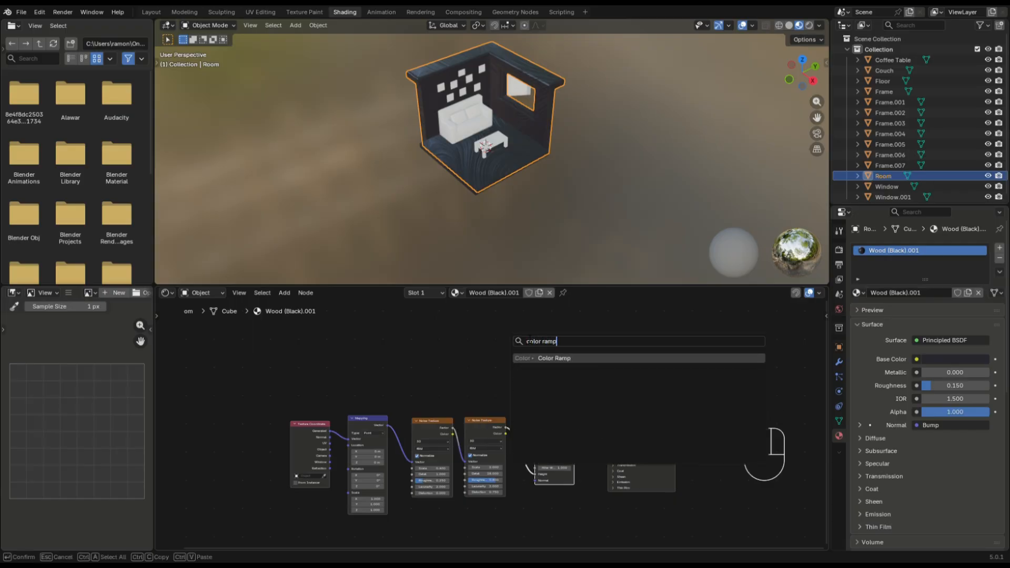
left_click(558, 358)
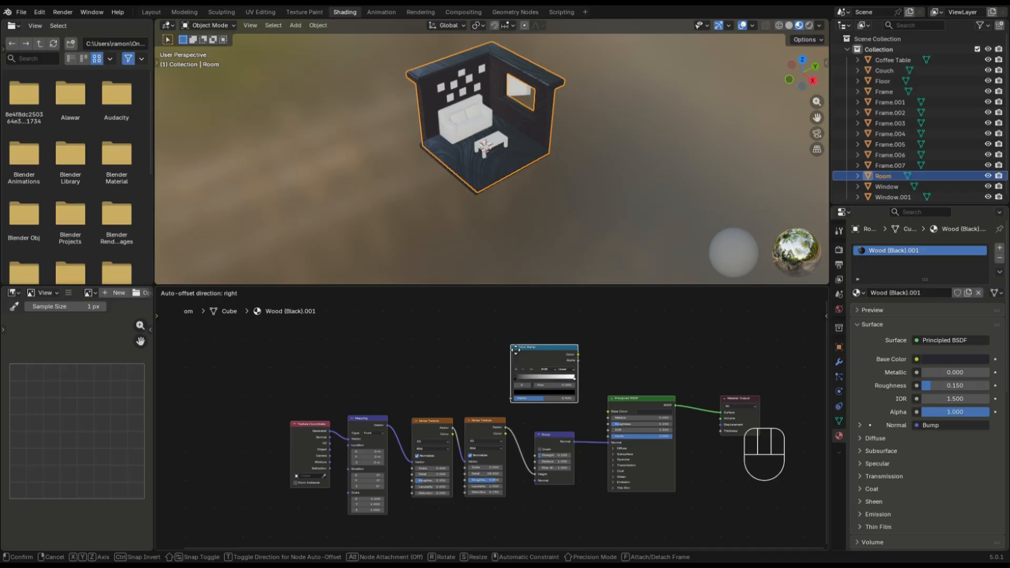
left_click(554, 355)
scroll(591, 362, "up", 4)
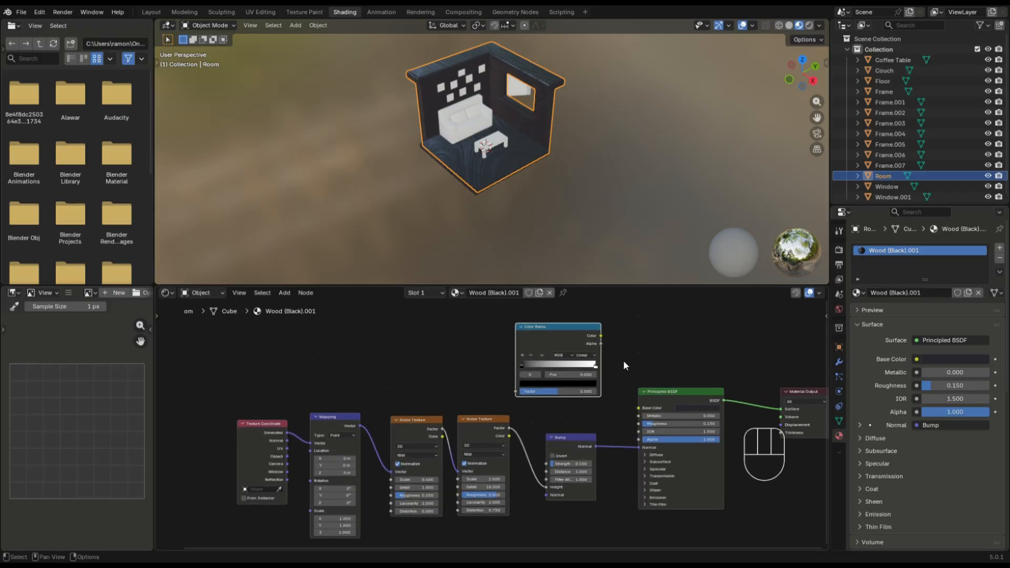
scroll(567, 389, "up", 1)
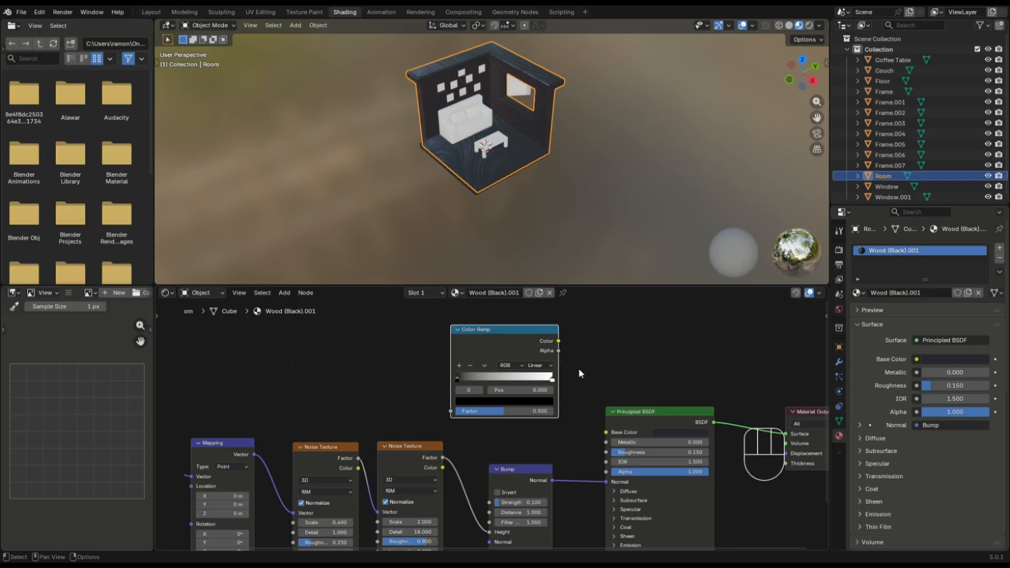
left_click_drag(517, 331, 538, 345)
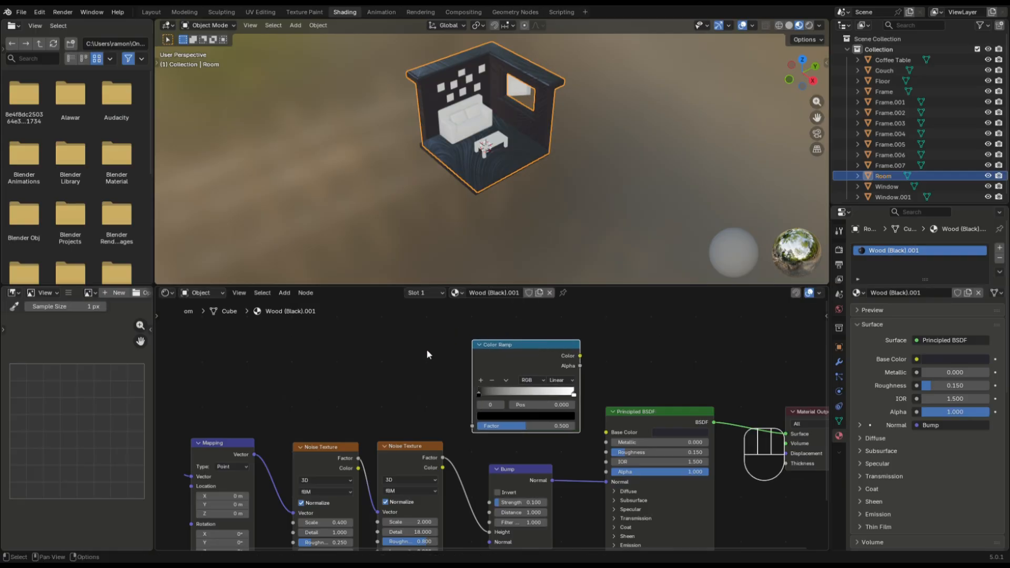
left_click_drag(444, 458, 606, 432)
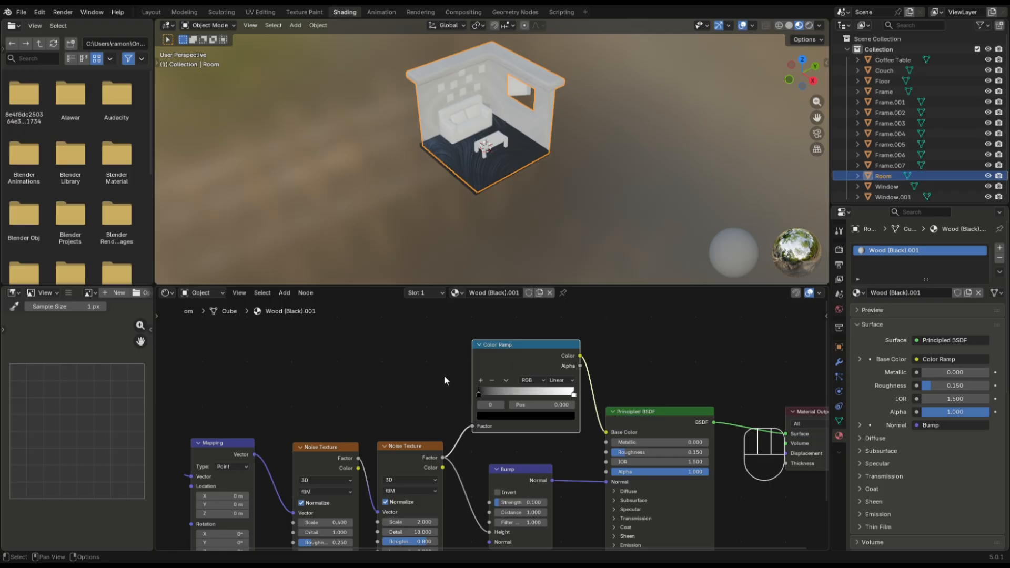
Add a middle stop to the Color Ramp and colour its stops orange, dark brown and black
left_click(481, 380)
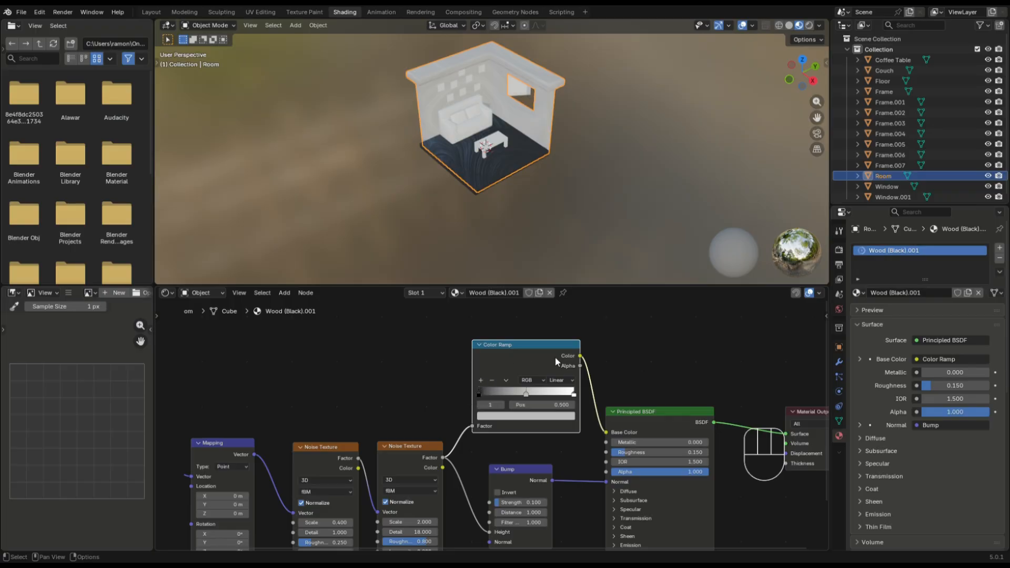
left_click(480, 392)
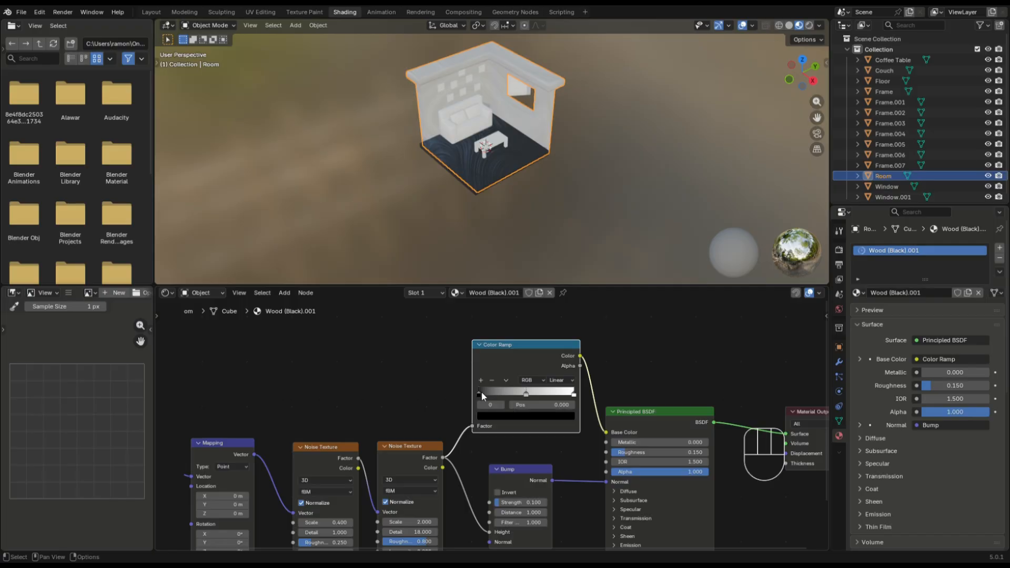
left_click(518, 416)
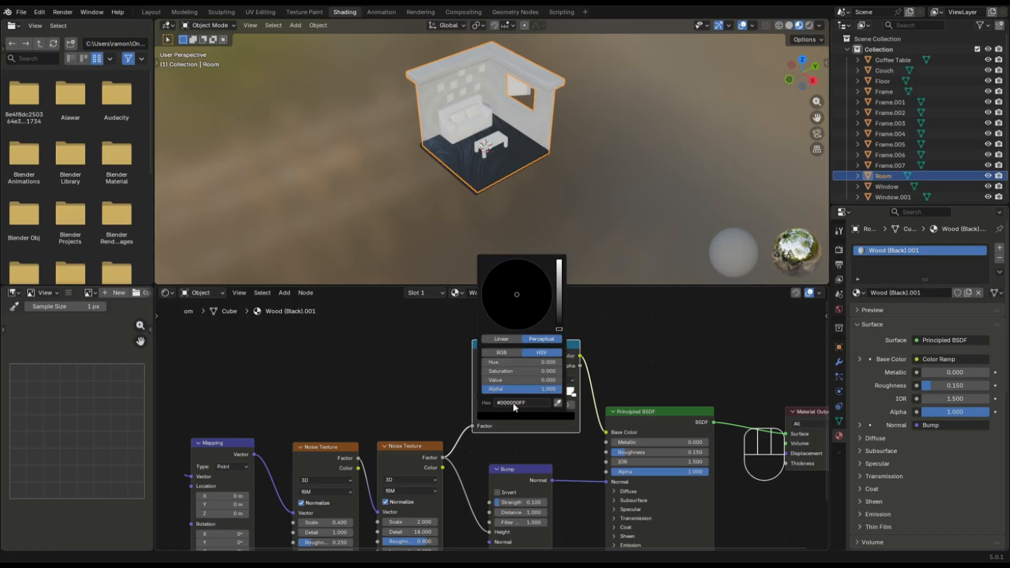
left_click(518, 403)
type("#BCBCBC")
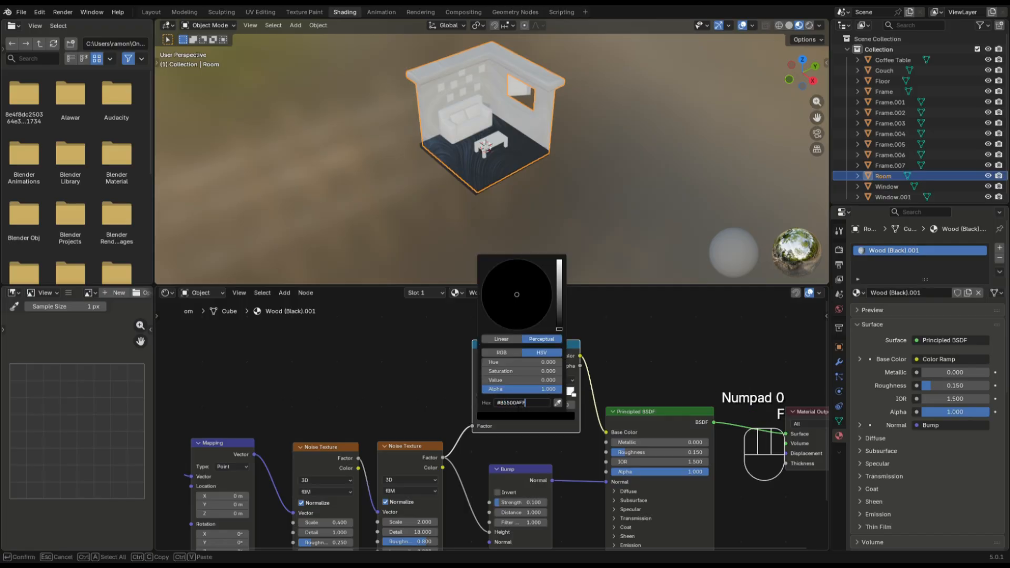
key("Return")
left_click(530, 404)
type("#")
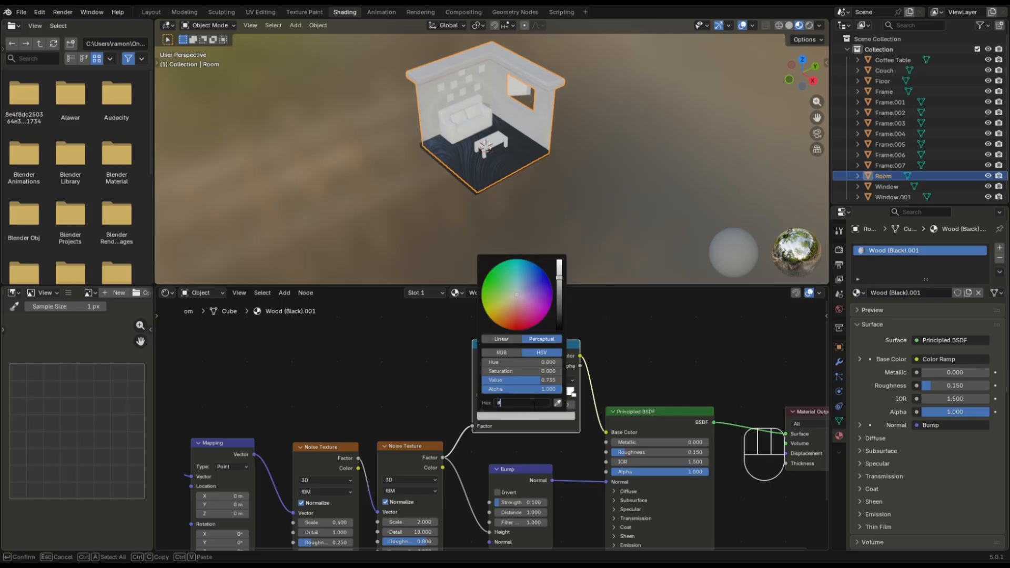
type("000000")
key("Return")
left_click(526, 415)
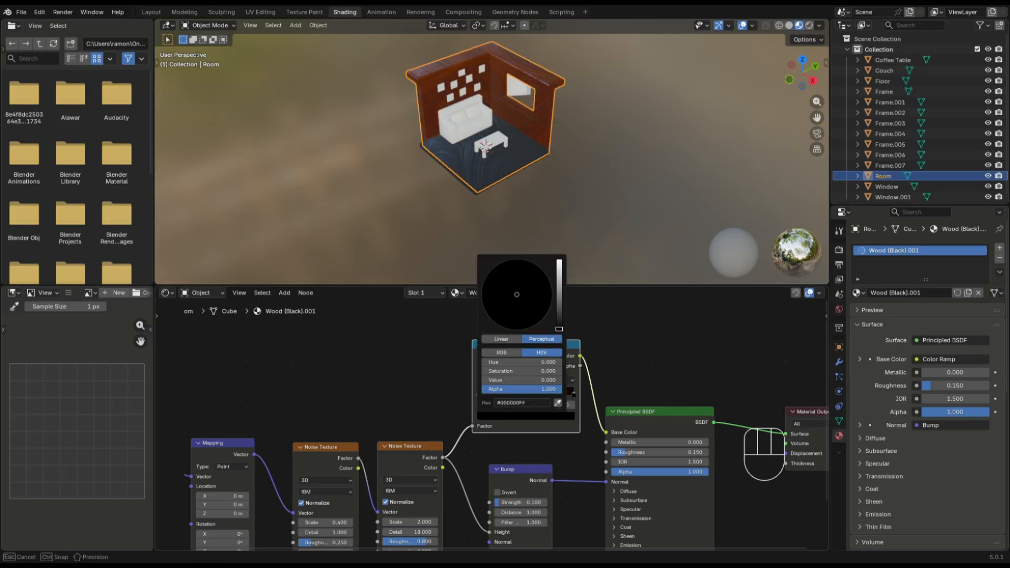
Set the Color Ramp's interpolation to Ease and shift its stops, placing the black one at position 0.873
scroll(510, 112, "up", 5)
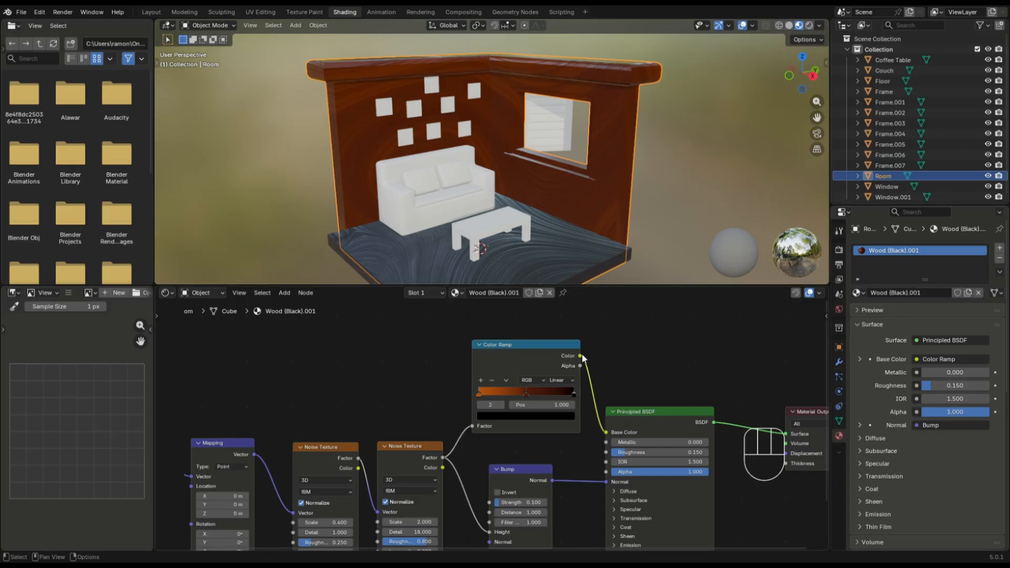
left_click(569, 380)
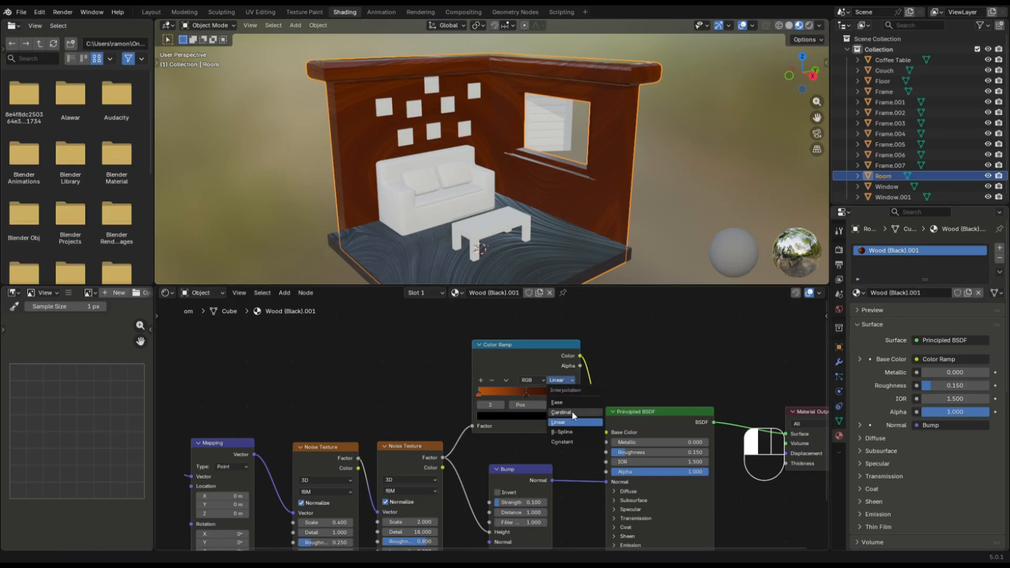
left_click(569, 403)
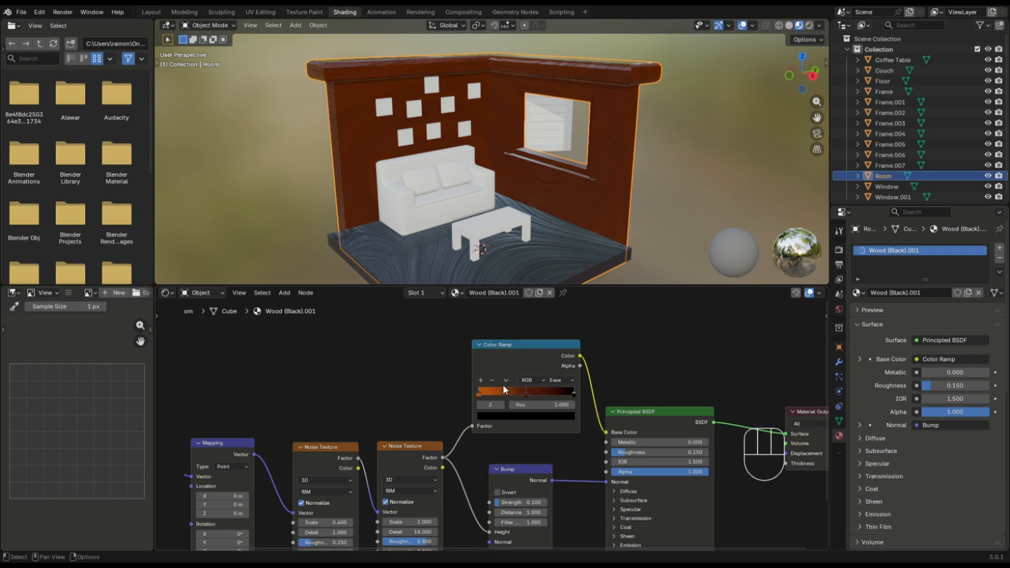
left_click_drag(503, 390, 561, 394)
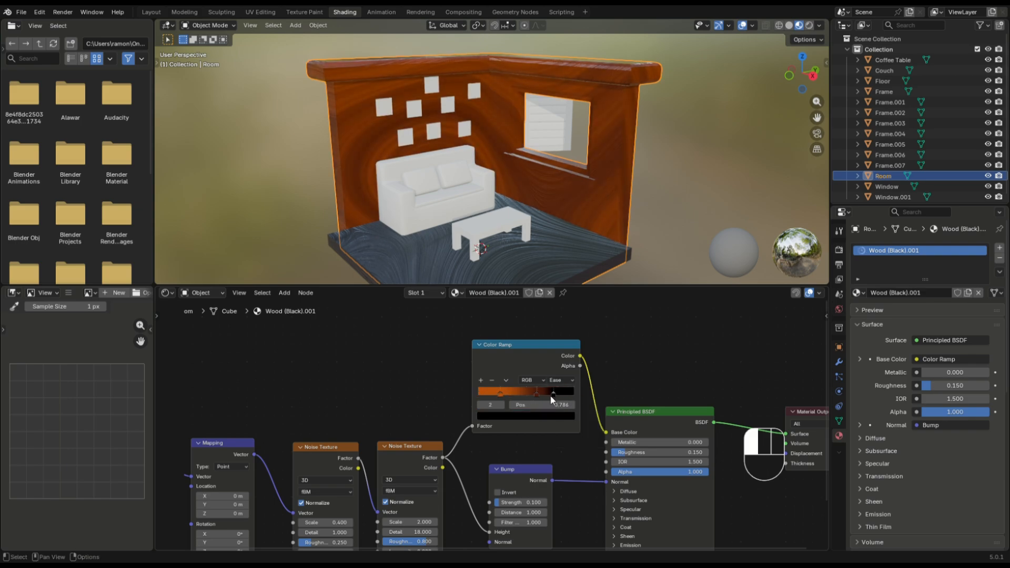
middle_click_drag(532, 249, 478, 140)
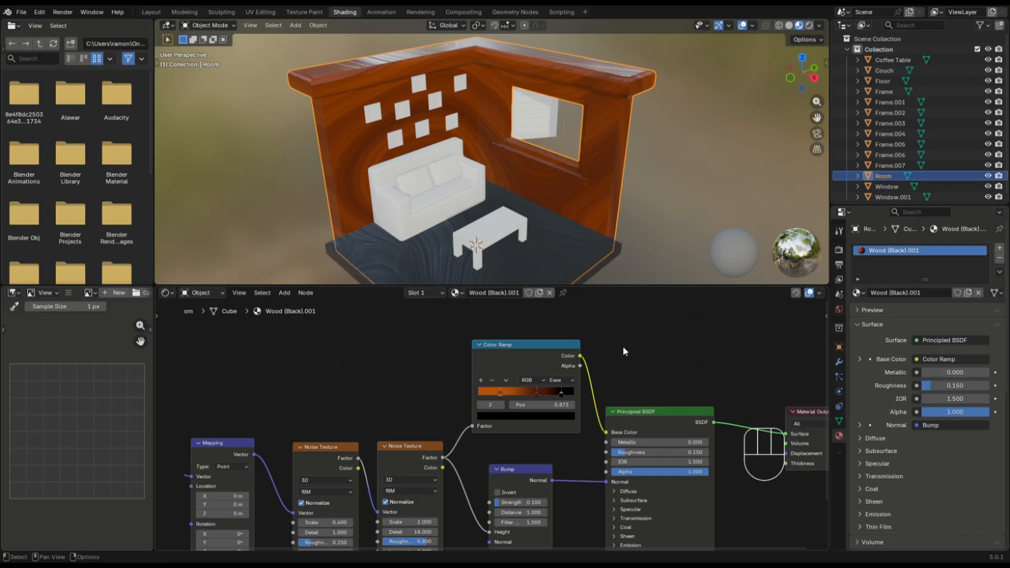
Add a second material slot to the Room with Wood (Black).001 and make it an independent copy
left_click(999, 247)
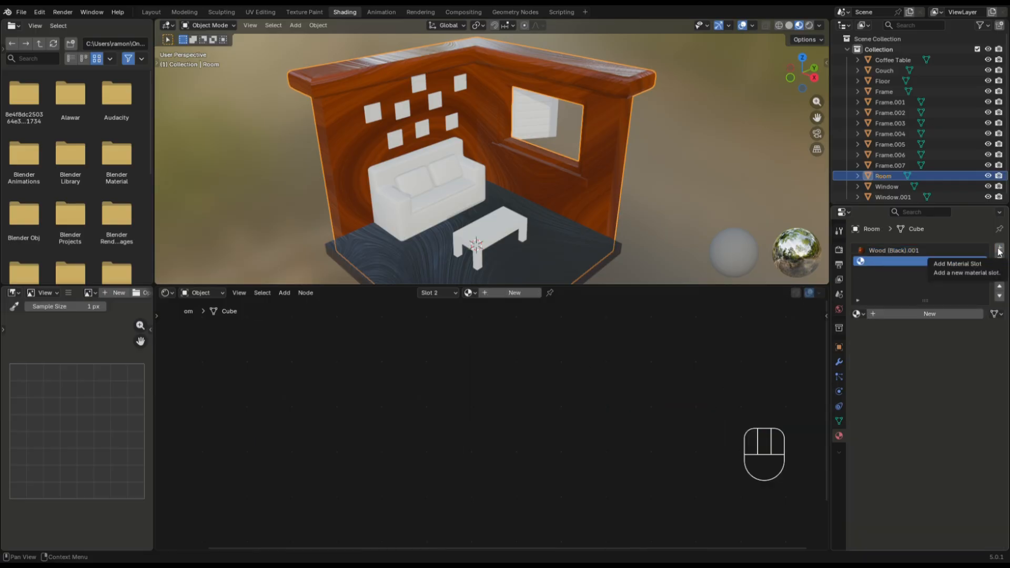
left_click(859, 314)
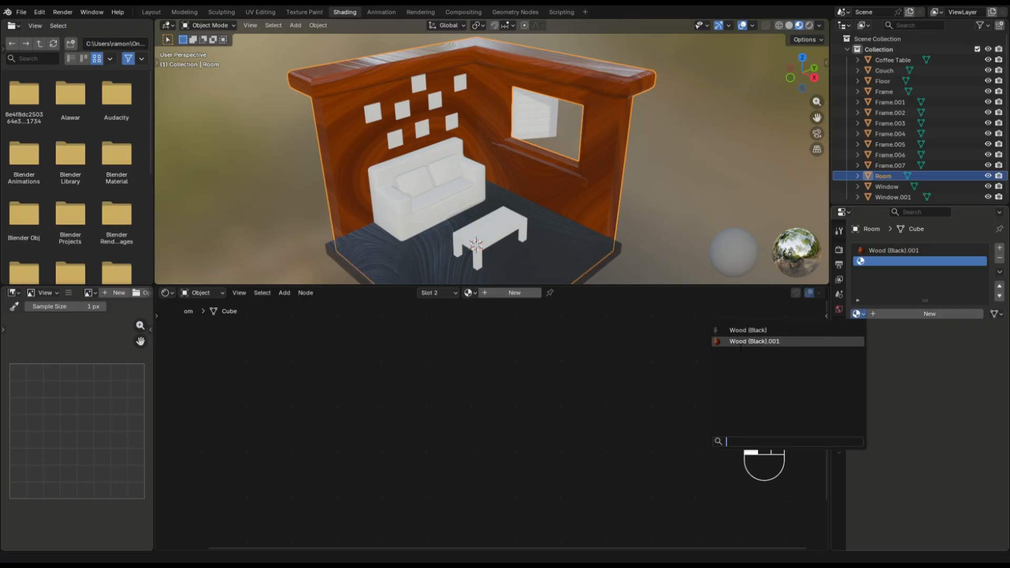
left_click(771, 342)
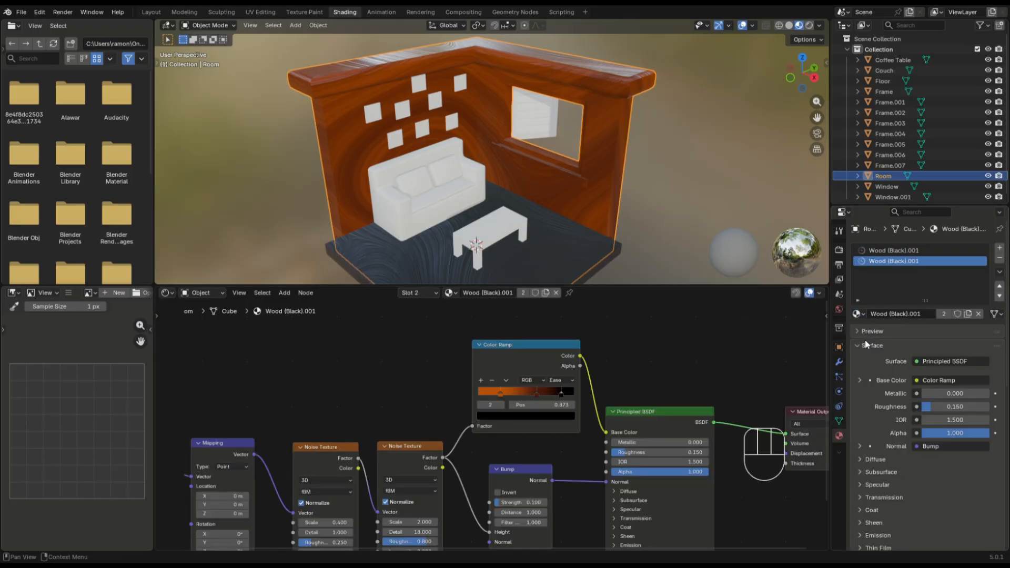
left_click(968, 314)
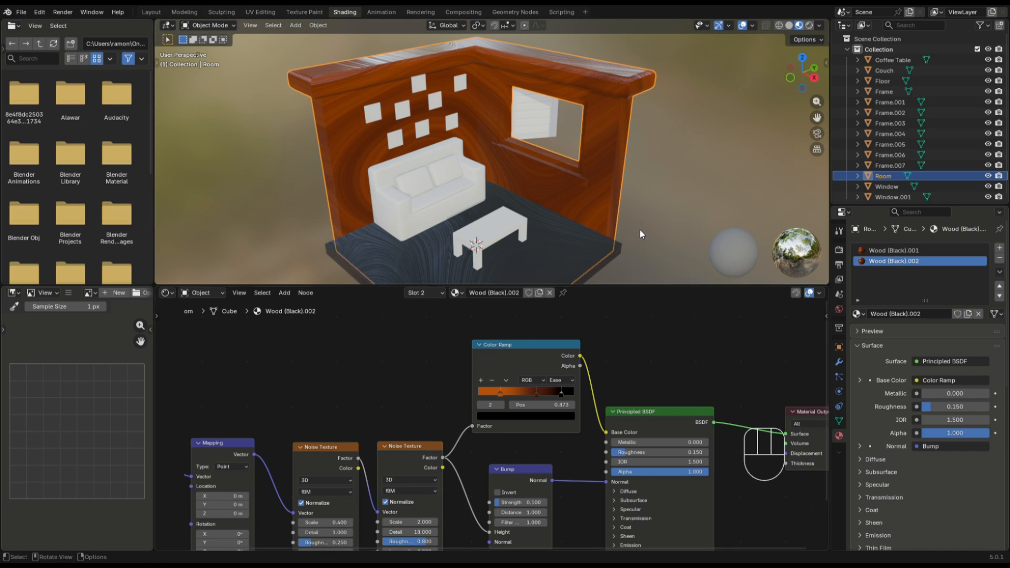
Select all wall faces of the Room below the upper trim and assign the Wood (Black).002 material to them
key("Tab")
key("3")
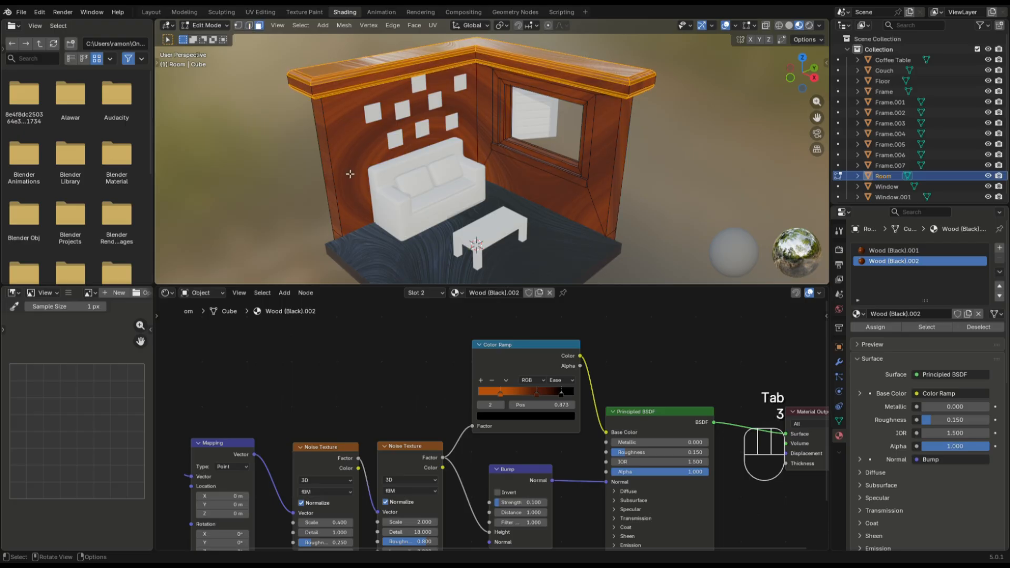
left_click(341, 177, "alt")
left_click(618, 148, "alt+shift")
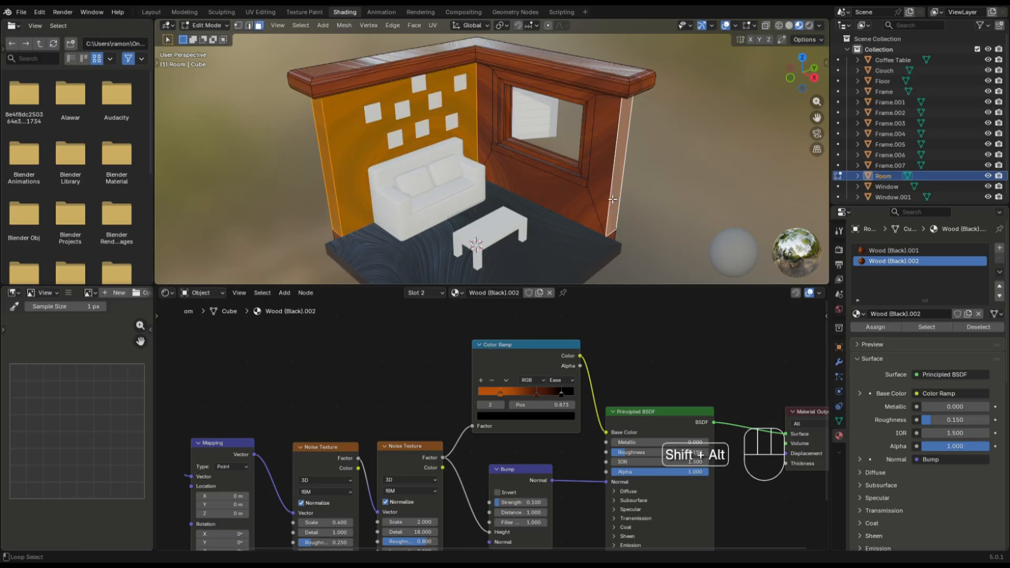
middle_click_drag(629, 65, 722, 70, "alt")
key("alt+z")
left_click_drag(643, 82, 374, 243, "shift")
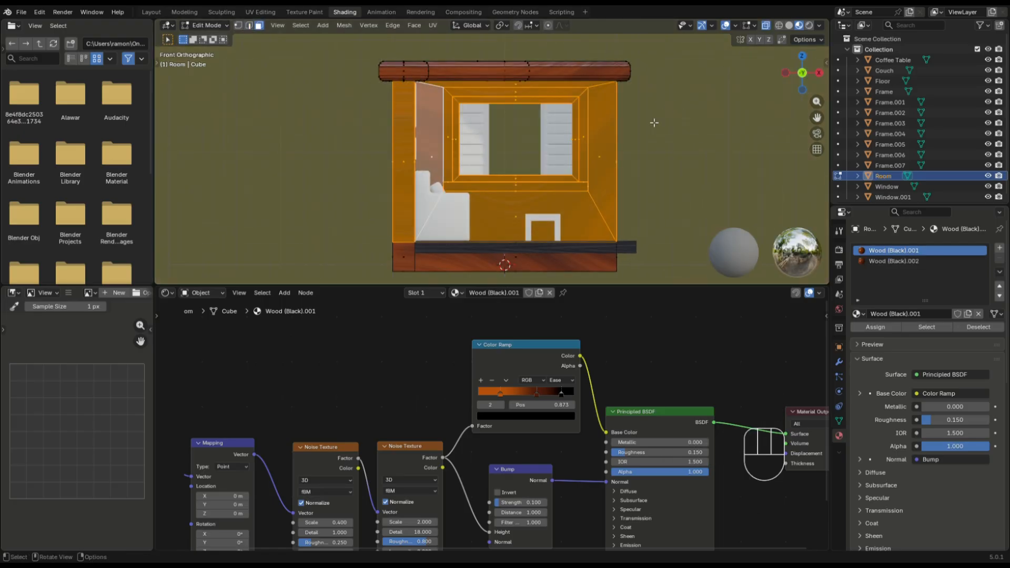
middle_click_drag(654, 122, 590, 143)
scroll(600, 140, "down", 2)
scroll(579, 157, "up", 1)
left_click(894, 261)
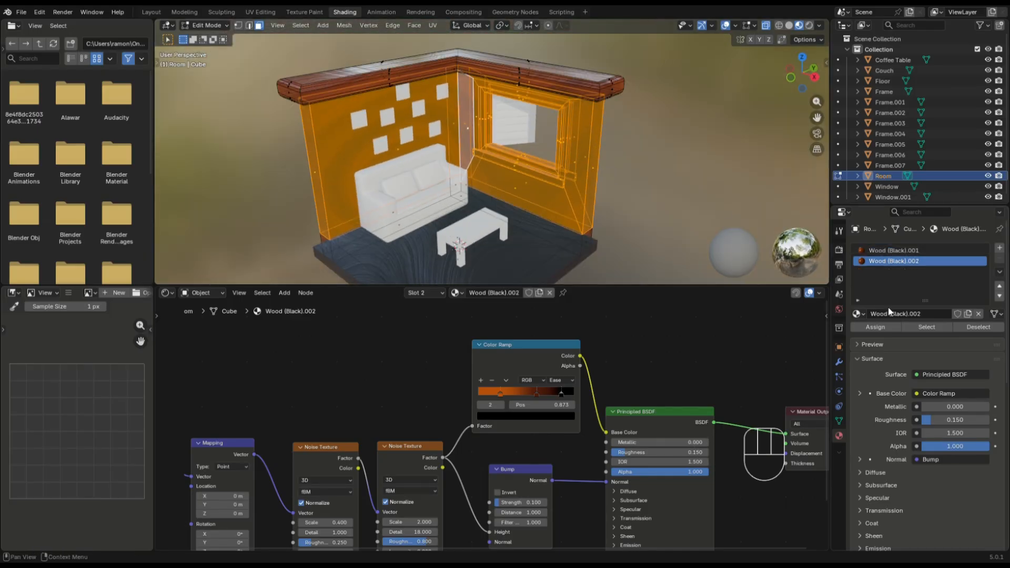
left_click(876, 327)
key("Tab")
left_click(646, 182)
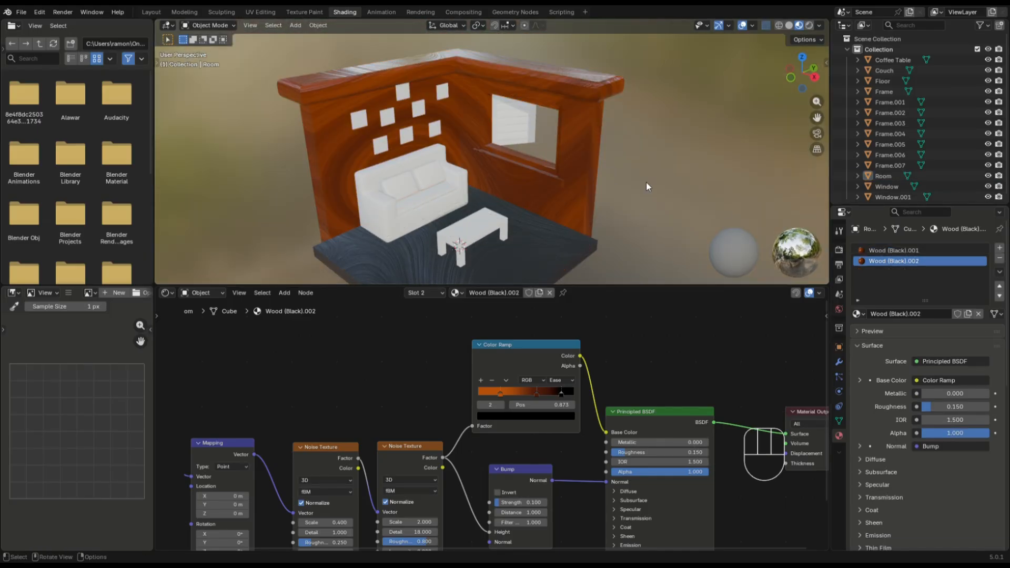
Move the Color Ramp, Bump, Noise Texture and mapping nodes away from the Principled BSDF to make room
scroll(363, 407, "down", 4)
left_click_drag(522, 337, 286, 480)
left_click_drag(529, 379, 450, 418)
middle_click_drag(384, 376, 410, 392)
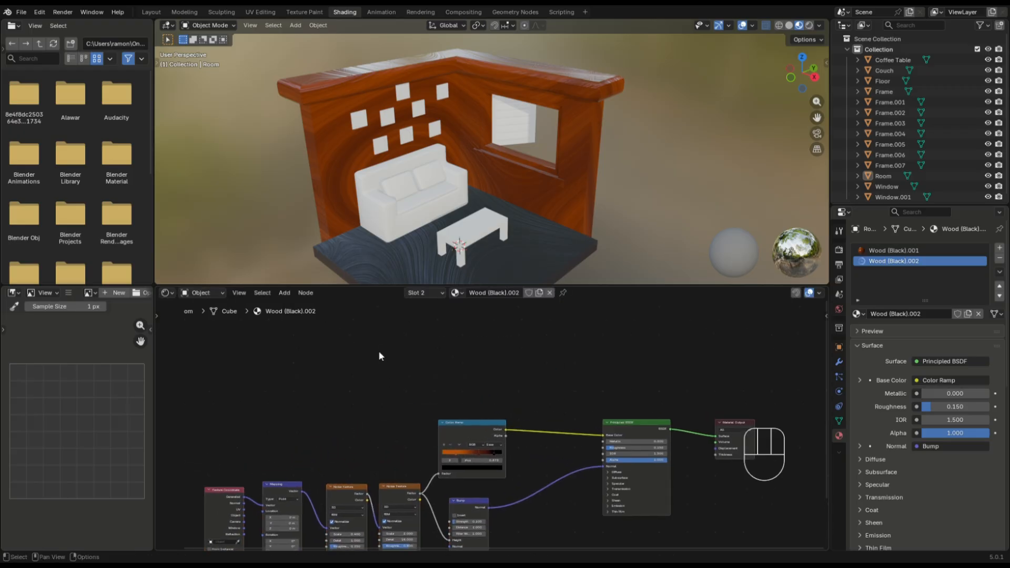
Add a Brick Texture node and a second Color Ramp node side by side above the existing wood nodes
key("shift+a")
left_click(358, 347)
type("brick")
key("Return")
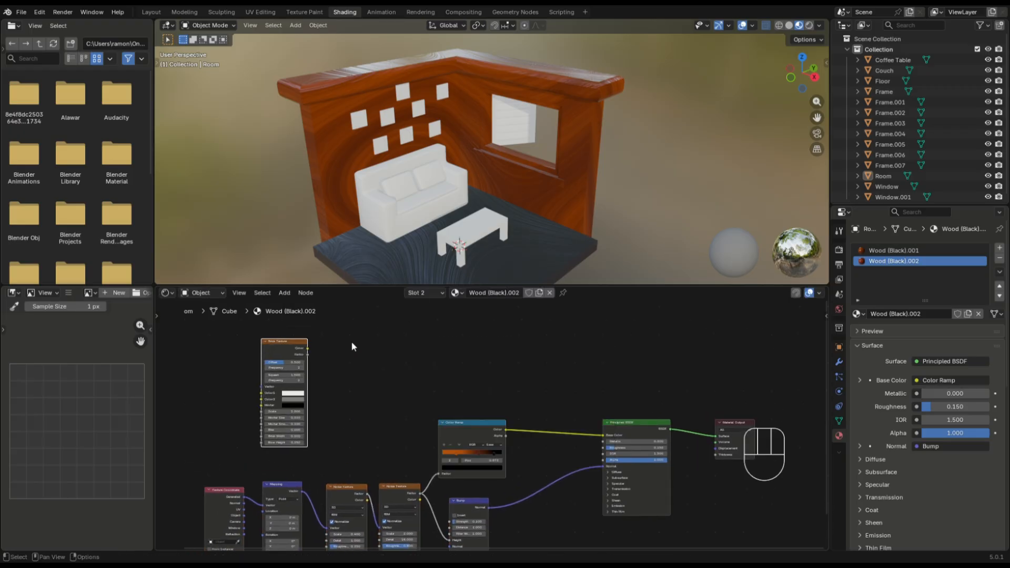
left_click(351, 342)
key("shift+a")
type("color ramp")
key("Return")
left_click(340, 348)
Add a second Bump node and a Mix node beside the new Color Ramp
key("shift+a")
type("bump")
key("Return")
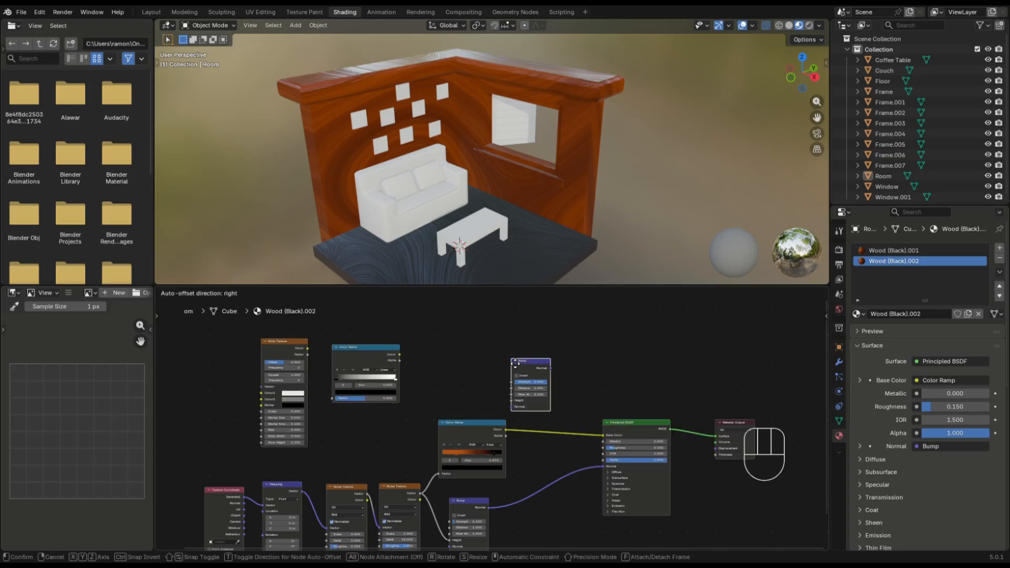
left_click(446, 354)
key("shift+a")
type("mix")
key("Return")
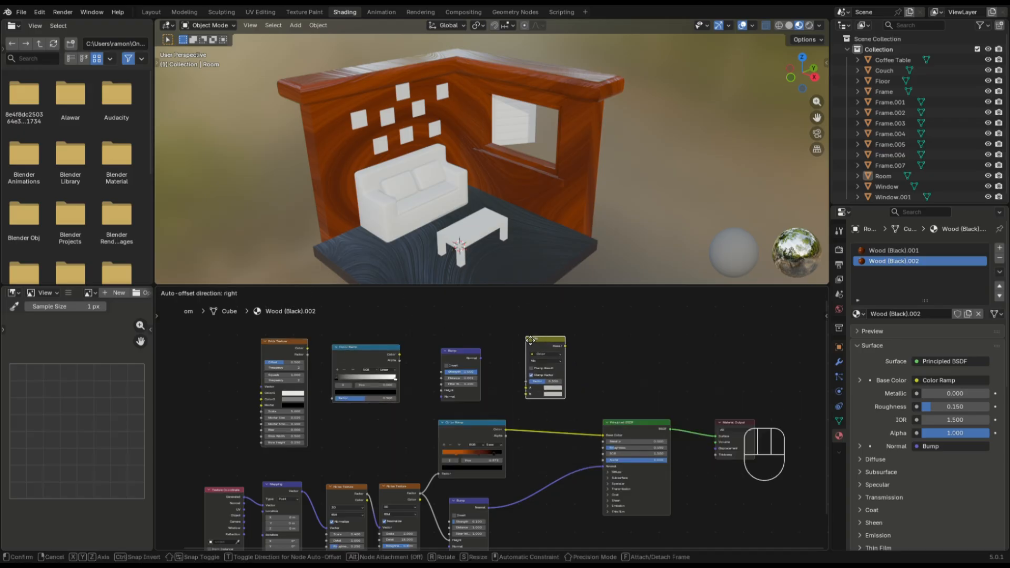
left_click(533, 346)
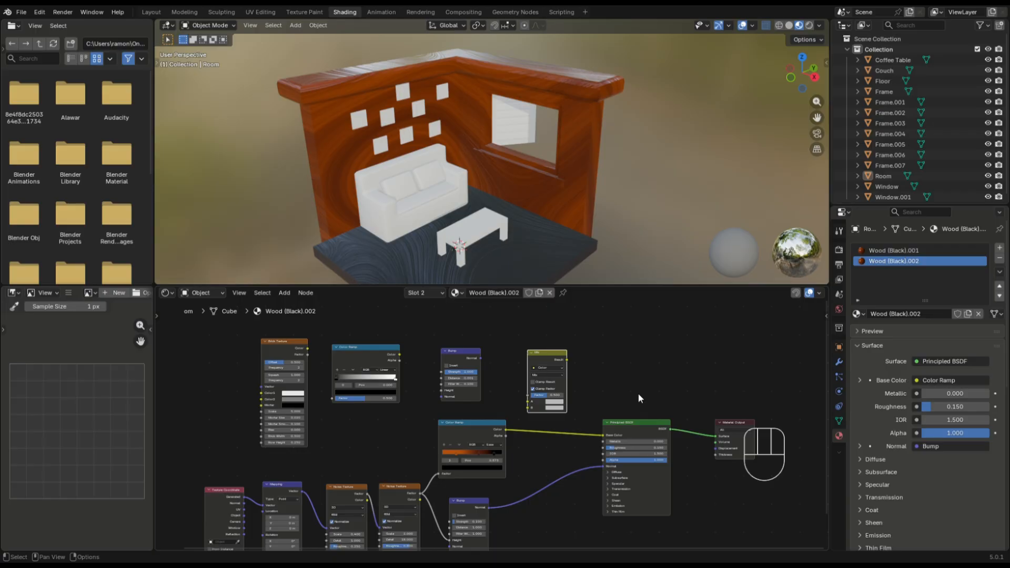
Set the data type of the new Mix node to Color
scroll(638, 393, "up", 2)
middle_click_drag(638, 393, 553, 421)
scroll(515, 378, "up", 1)
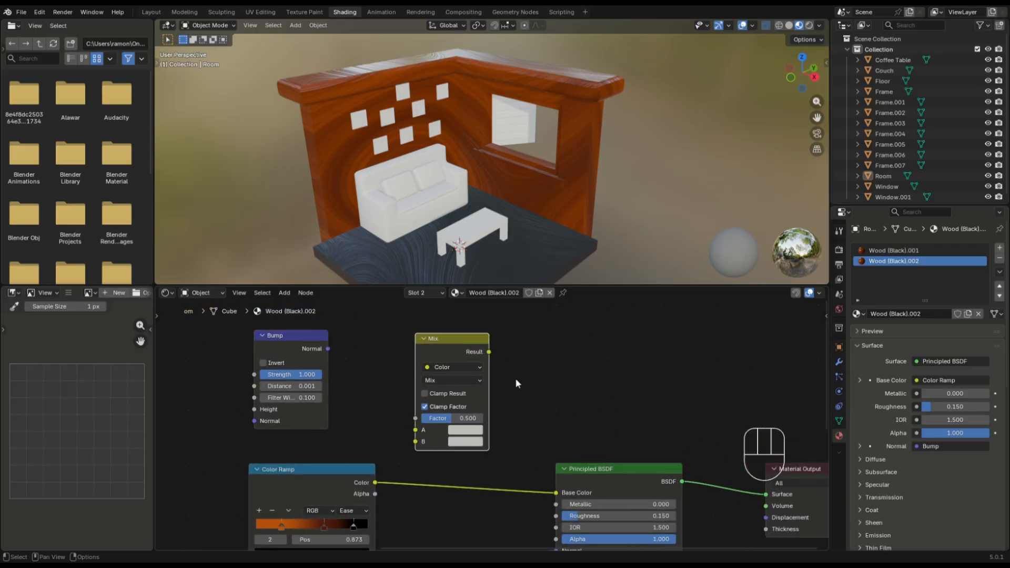
middle_click_drag(528, 382, 522, 390)
left_click(498, 375)
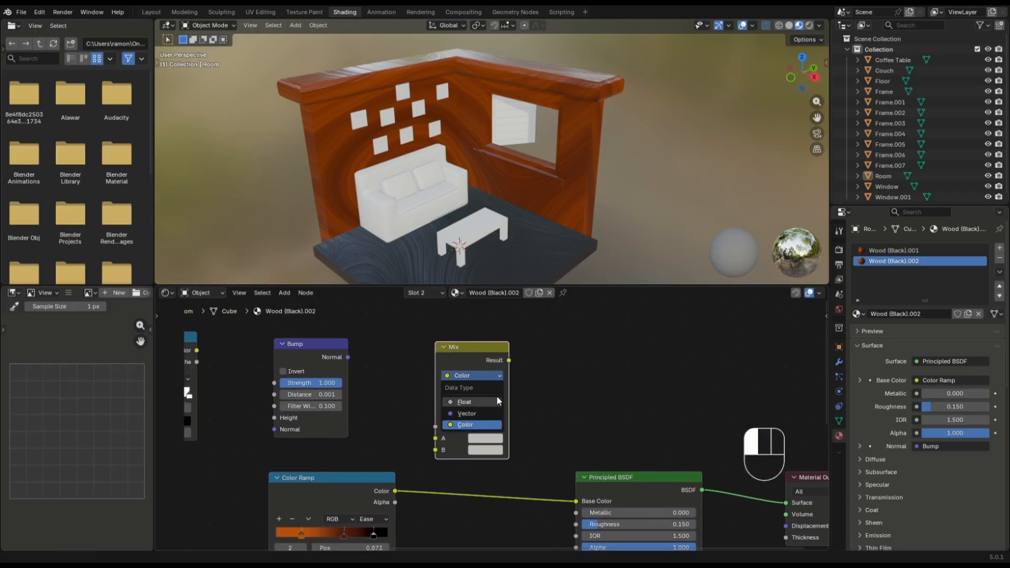
left_click(473, 425)
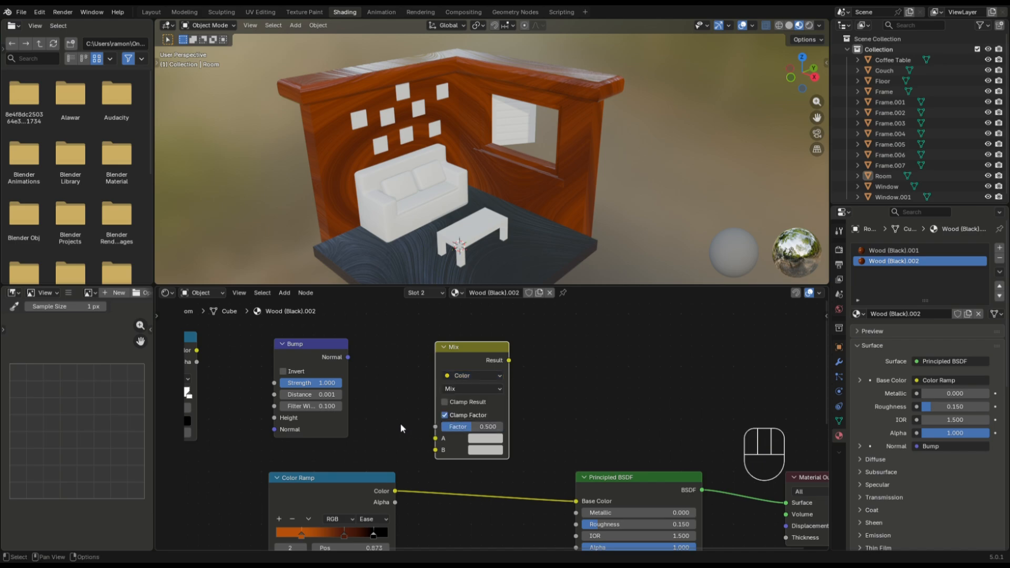
Feed the new Color Ramp into the Mix node's Factor and the wood Color Ramp into A, with near-black as B
middle_click_drag(401, 424, 521, 422)
scroll(493, 422, "down", 2)
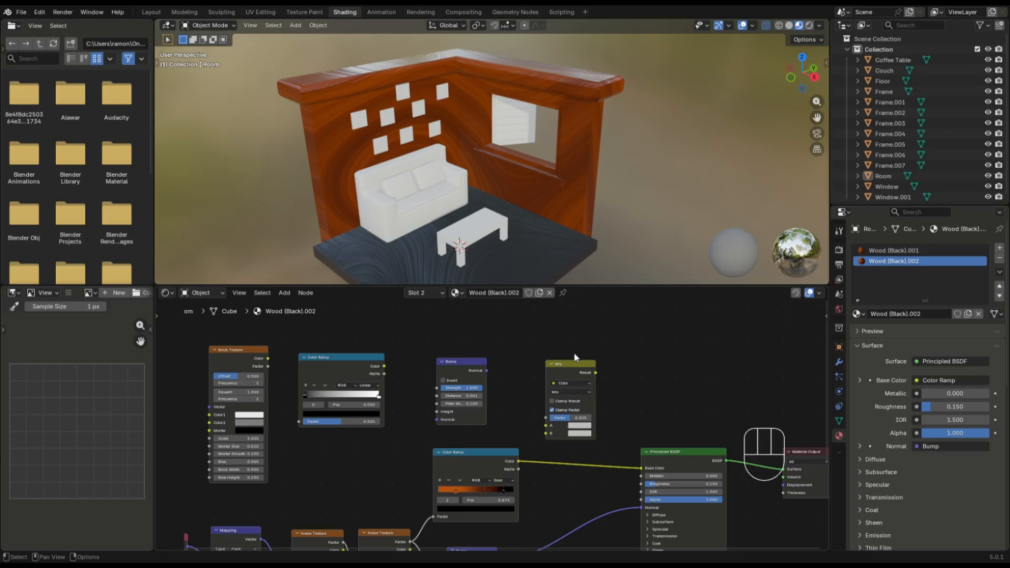
left_click_drag(462, 360, 679, 344)
left_click_drag(379, 366, 545, 419)
left_click_drag(520, 462, 537, 437)
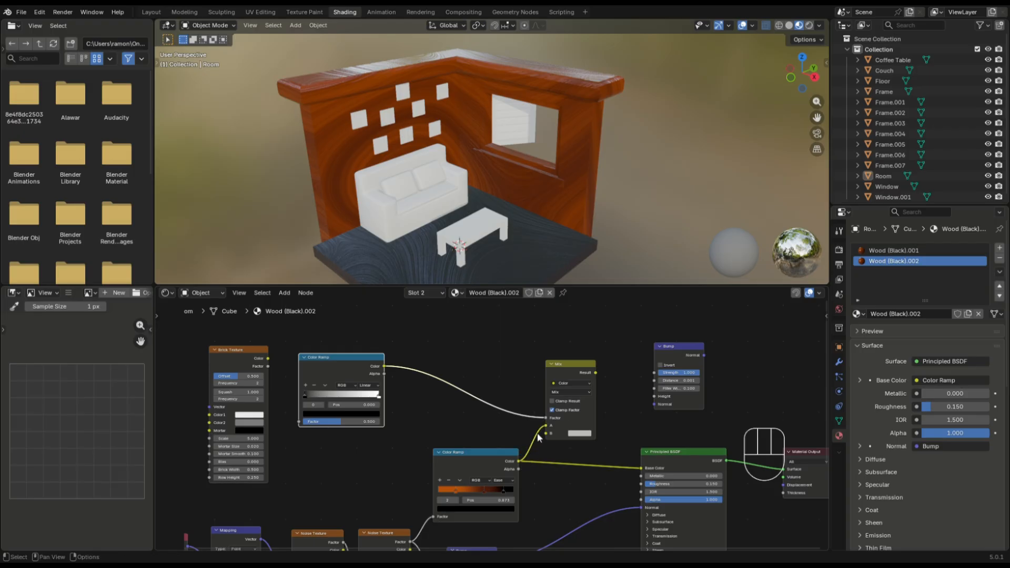
left_click(590, 434)
left_click_drag(633, 311, 618, 366)
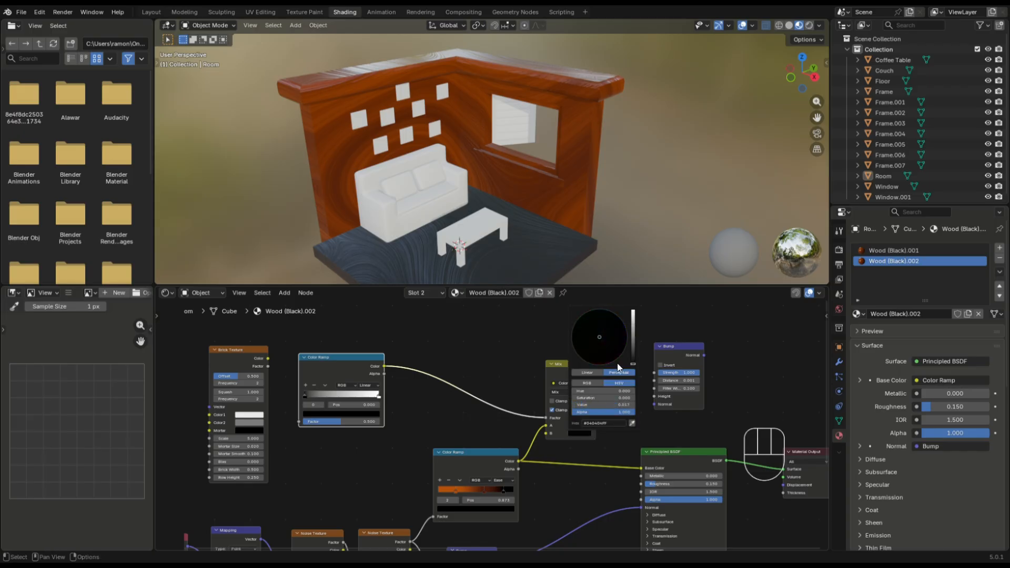
Connect the Brick Texture's Color to the new Color Ramp's Factor and the Mapping vector to the Brick Texture's Vector input
middle_click_drag(498, 364, 650, 371)
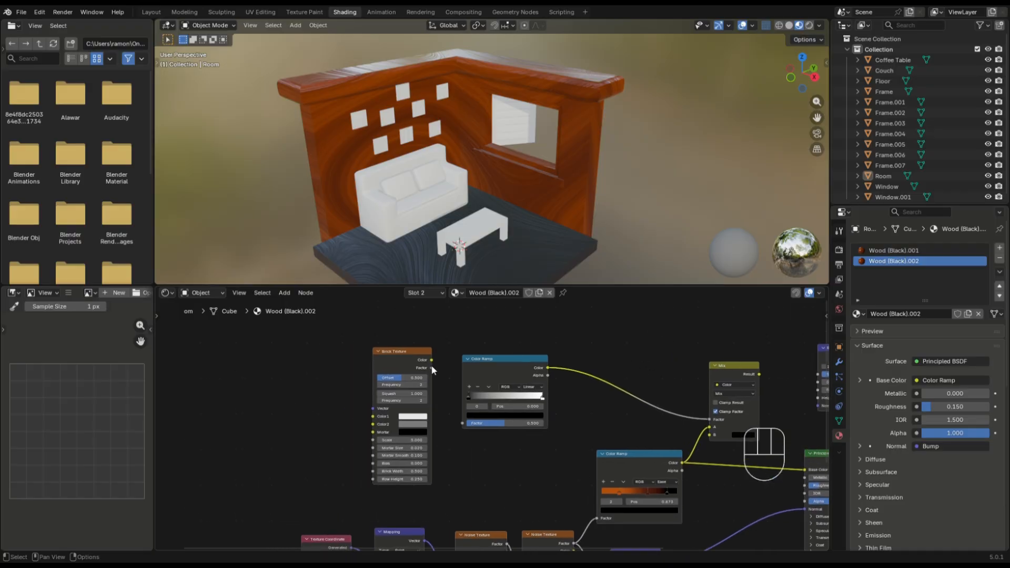
scroll(433, 370, "up", 2)
left_click_drag(416, 343, 454, 422)
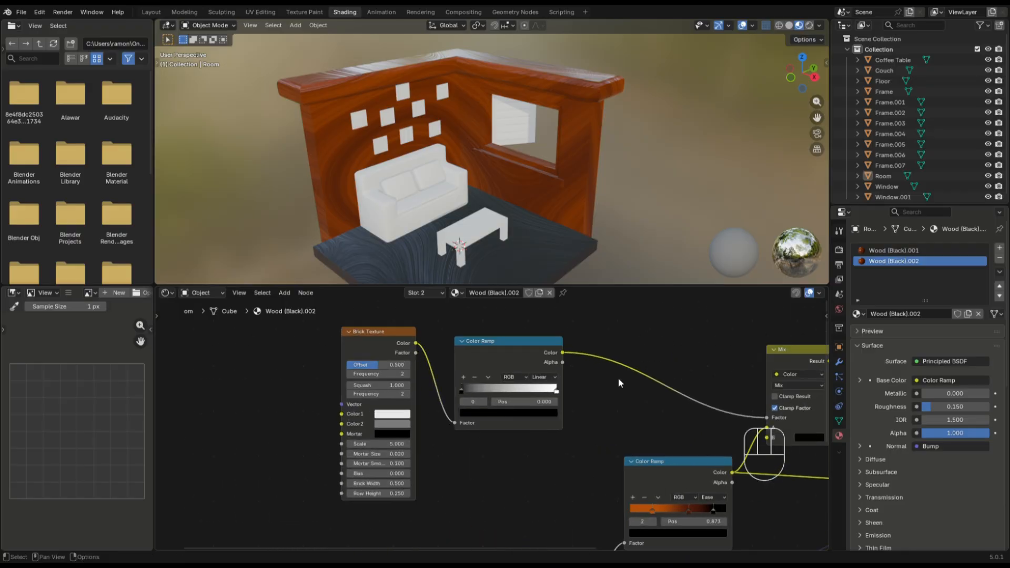
scroll(605, 392, "down", 3)
middle_click_drag(595, 405, 658, 351)
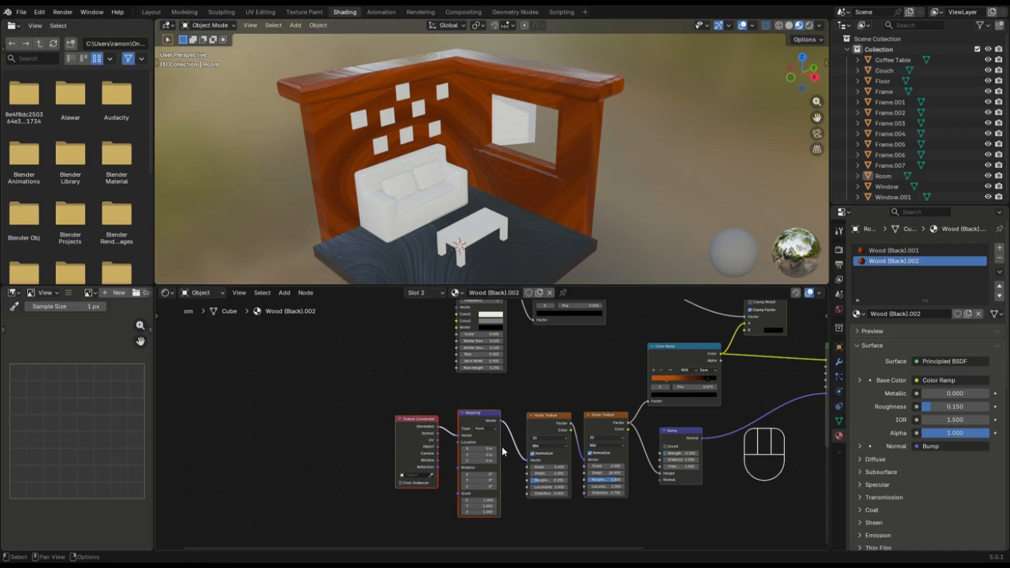
middle_click_drag(501, 421, 417, 478)
left_click_drag(417, 478, 419, 475)
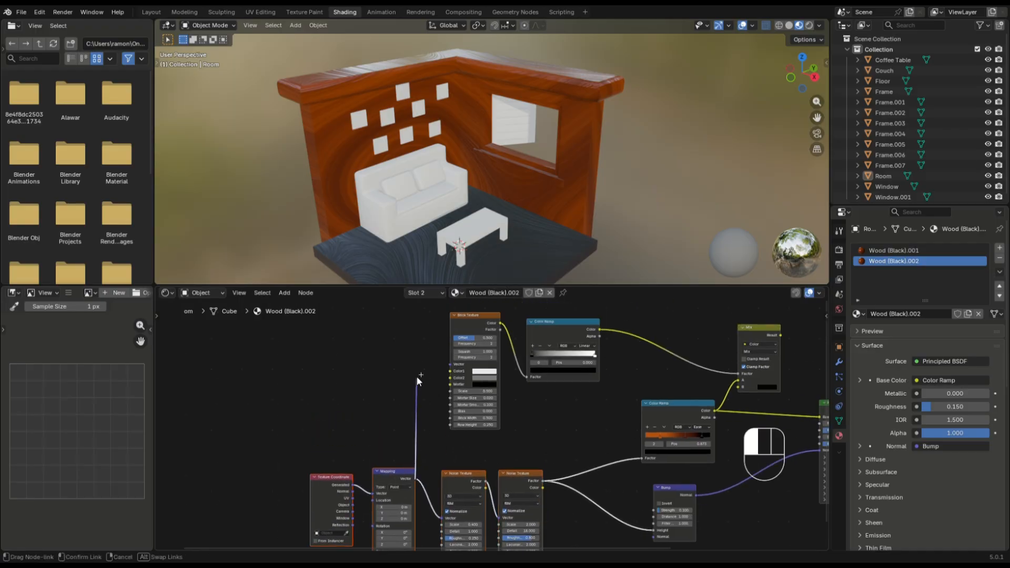
left_click_drag(417, 377, 449, 364)
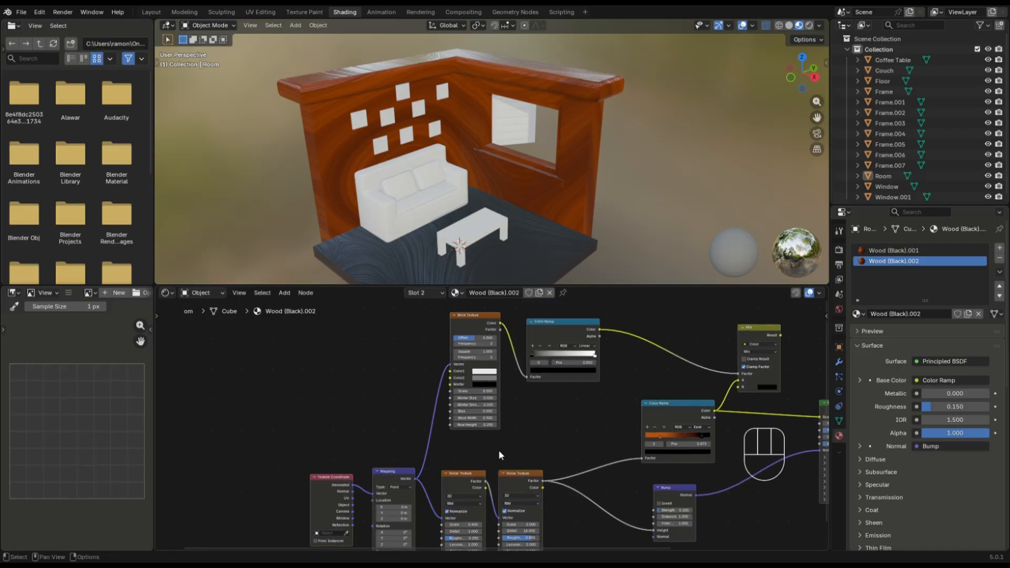
Drive the Mapping node with the UV output of the Texture Coordinate node
scroll(499, 450, "up", 2)
middle_click_drag(408, 429, 465, 393)
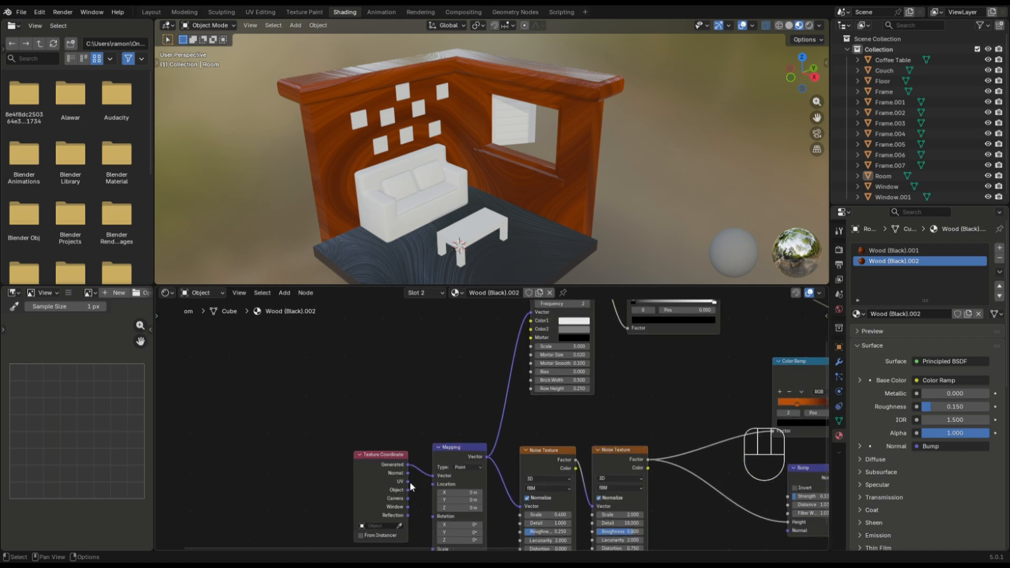
left_click_drag(409, 481, 432, 475)
Place the second Bump node between the wood Bump and the Principled BSDF, chaining them through their Normal sockets
middle_click_drag(656, 394, 572, 363)
left_click_drag(560, 482, 521, 483)
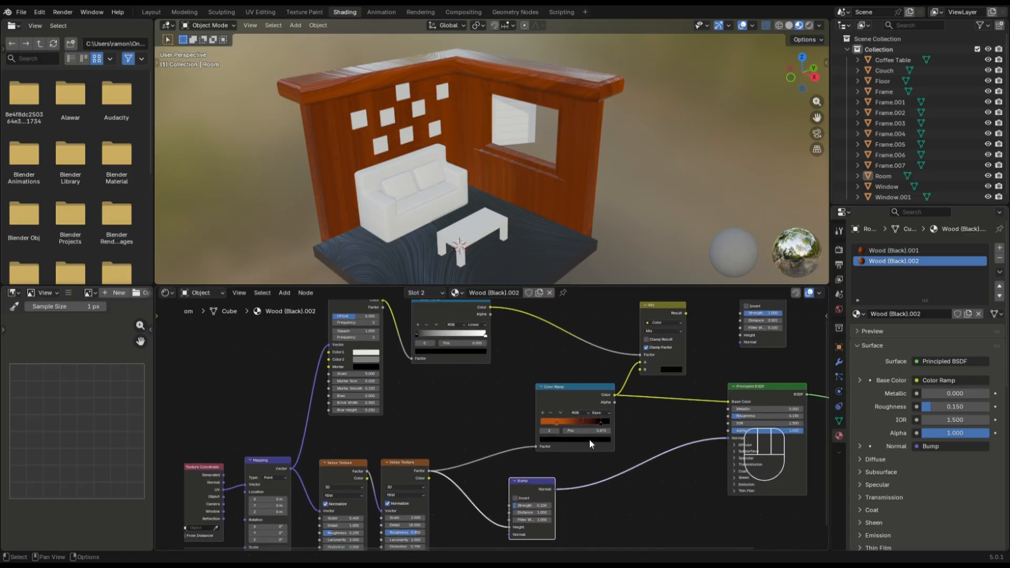
middle_click_drag(746, 385, 701, 404)
left_click_drag(722, 314, 625, 505)
middle_click_drag(655, 489, 644, 400)
scroll(642, 384, "up", 3)
middle_click_drag(512, 447, 465, 447)
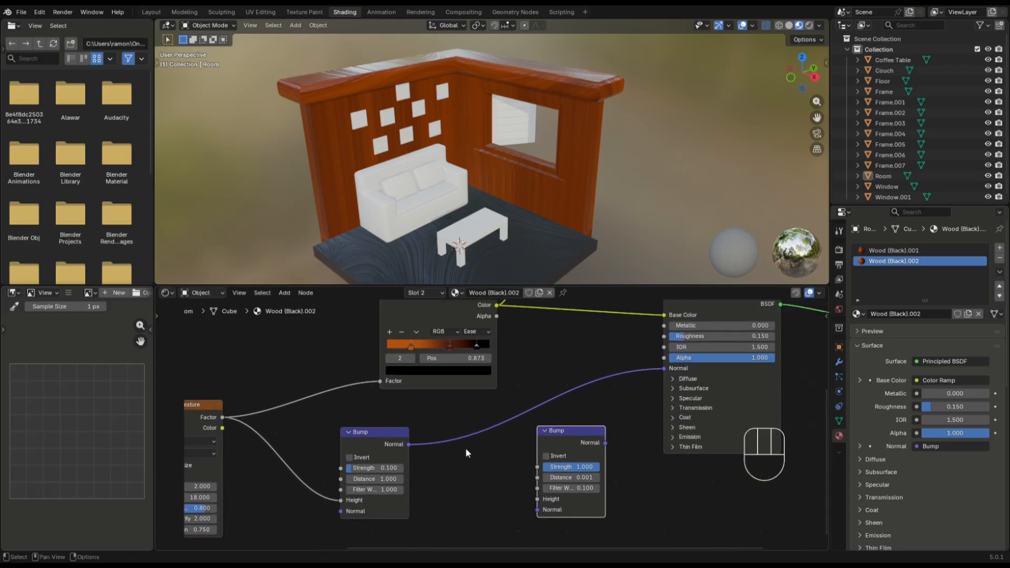
left_click_drag(411, 443, 531, 509)
mouse_move(571, 431)
left_mouse_down()
mouse_move(536, 415)
mouse_move(579, 419)
left_mouse_up()
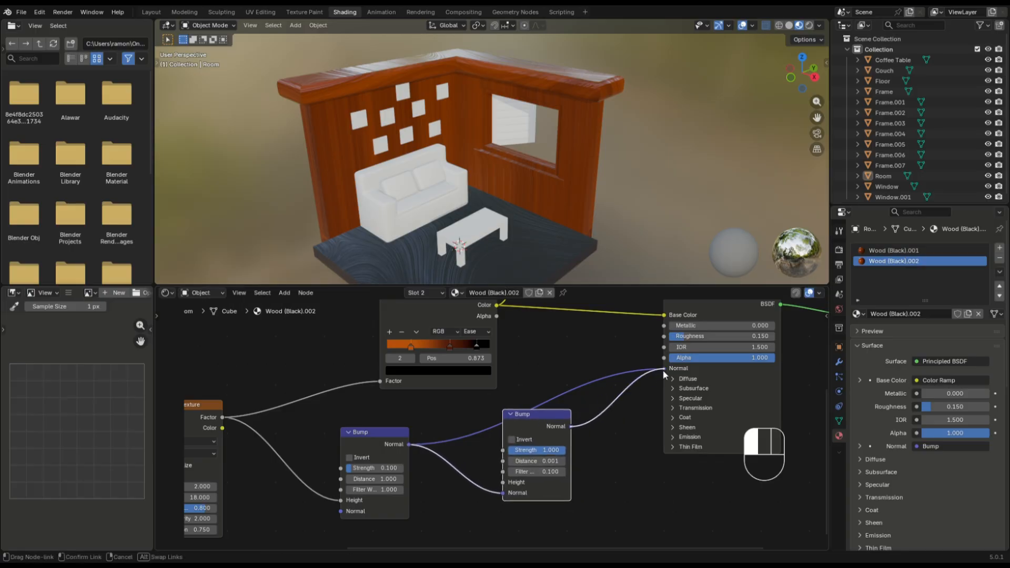
left_click_drag(663, 370, 663, 370)
Connect the Brick Texture's Color to the second Bump's Height and shift the wood Bump node slightly away from it
middle_click_drag(545, 391, 537, 496)
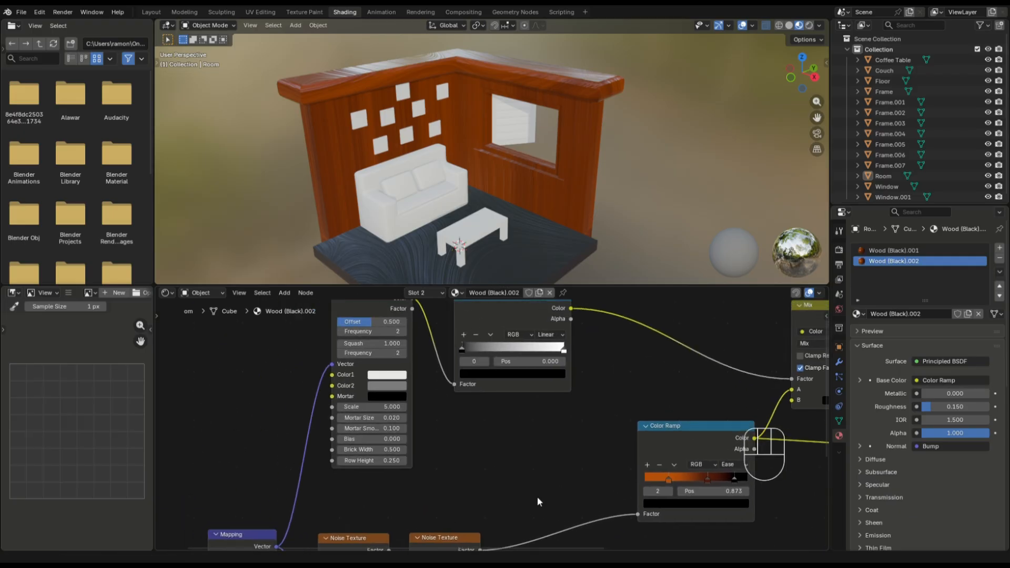
scroll(538, 497, "down", 3)
left_click_drag(338, 314, 550, 530)
middle_click_drag(618, 511, 612, 486)
left_click_drag(491, 471, 463, 488)
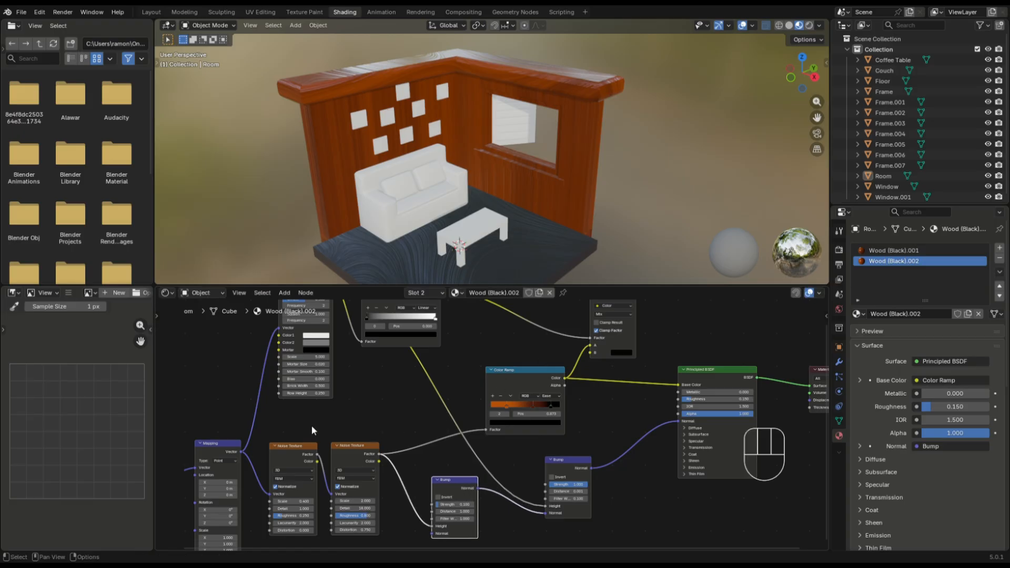
Set the Mapping node's X scale to 0.1
middle_click_drag(311, 425, 415, 349)
scroll(384, 425, "up", 2)
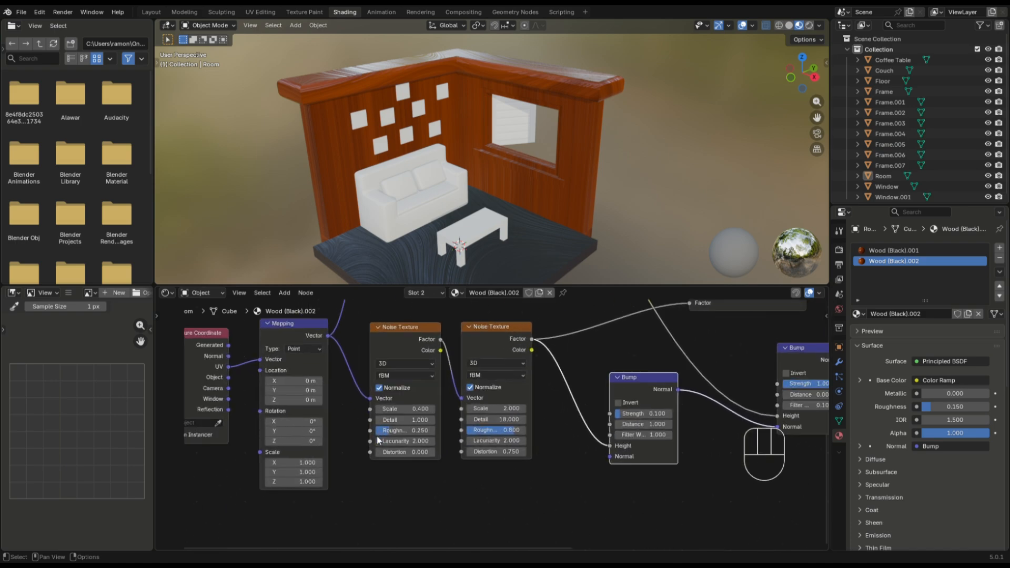
middle_click_drag(379, 439, 424, 463)
left_click(389, 469)
type("0.1")
key("Return")
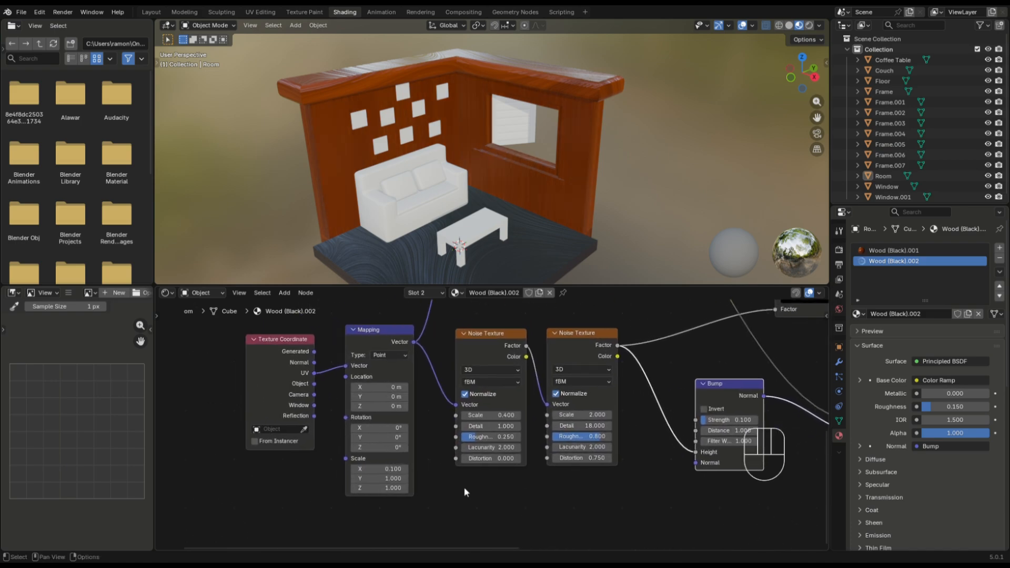
Change the Brick Texture's mortar color to white
scroll(484, 523, "up", 5, "shift")
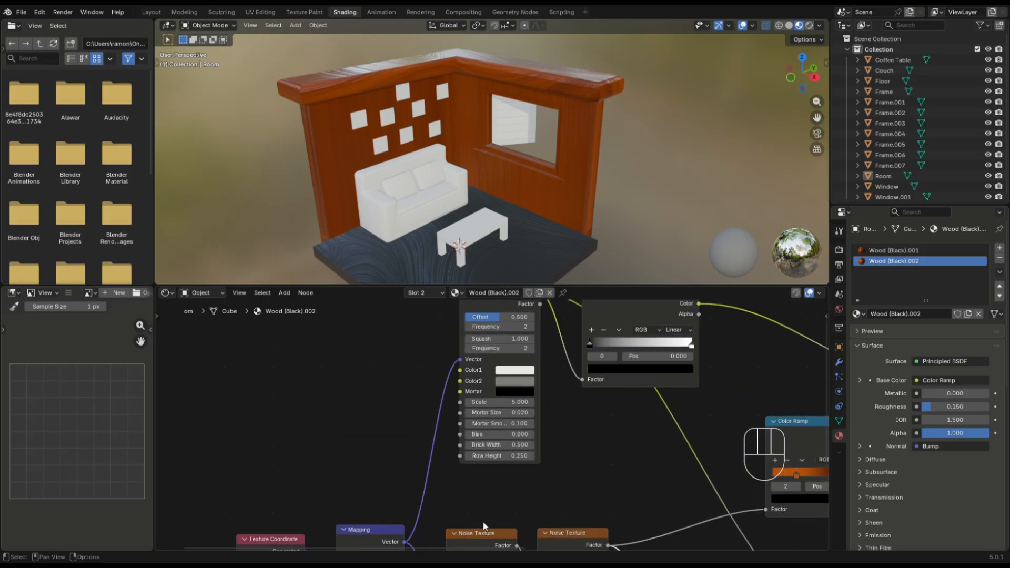
scroll(558, 455, "up", 1, "shift")
scroll(535, 413, "down", 1, "shift")
left_click(502, 414)
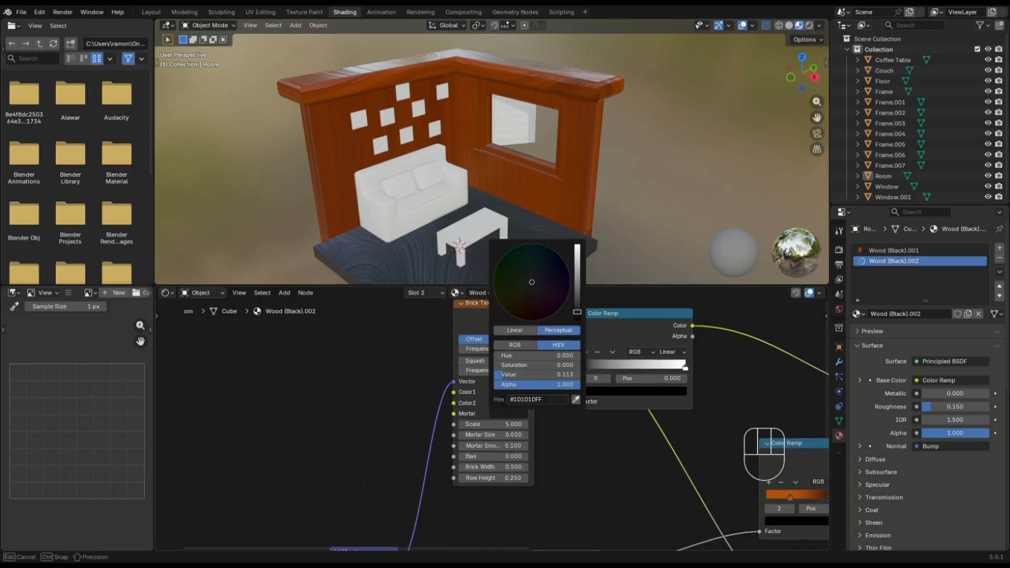
left_click_drag(577, 311, 577, 266)
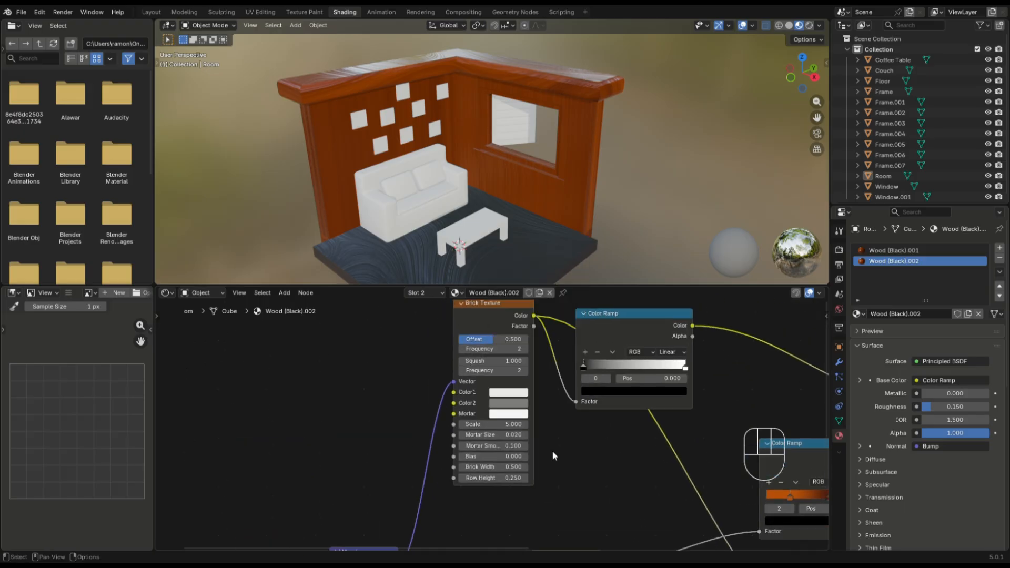
Set the Brick Texture's Scale to 3.6, Mortar Size to 0.005, Mortar Smooth to 1 and Brick Width to 0.8
left_click_drag(507, 430, 504, 429)
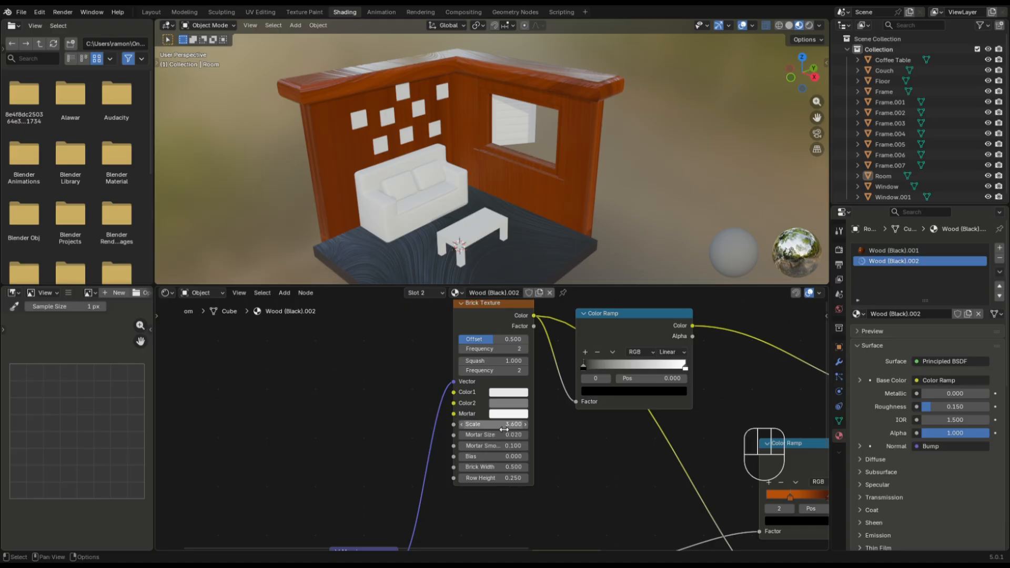
left_click(505, 435)
type(".00")
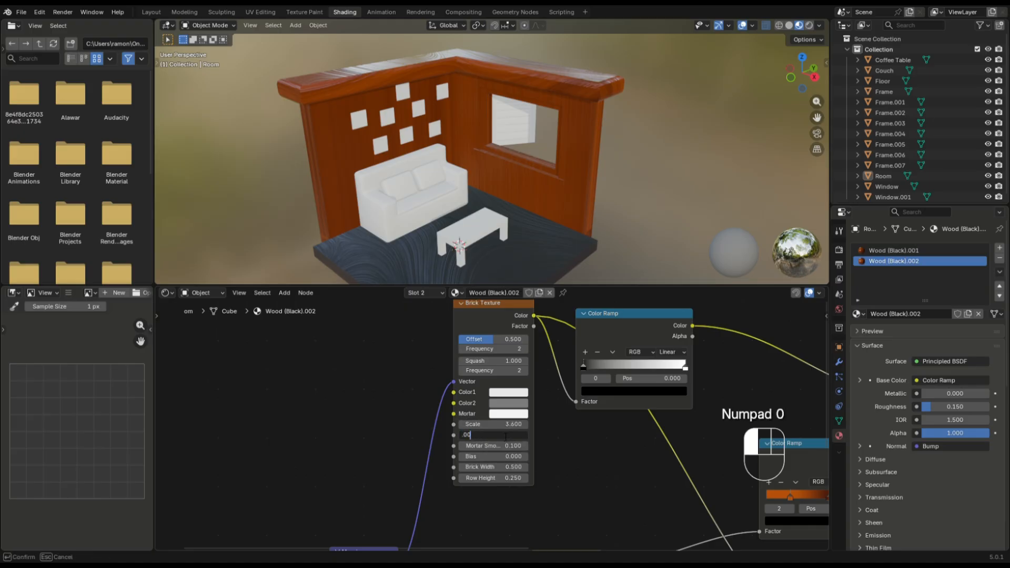
key("Tab")
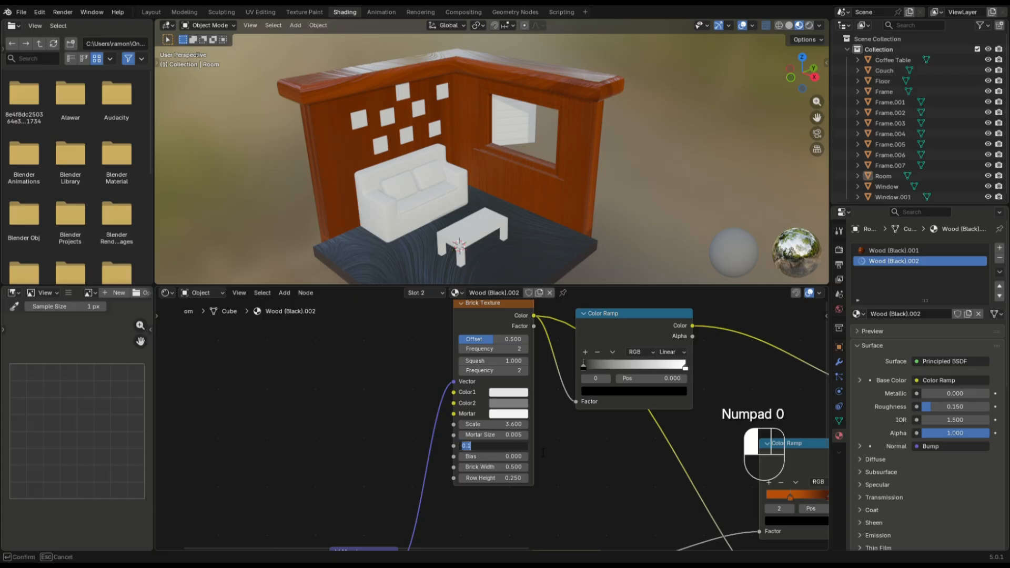
type("1")
key("Tab")
key("Tab")
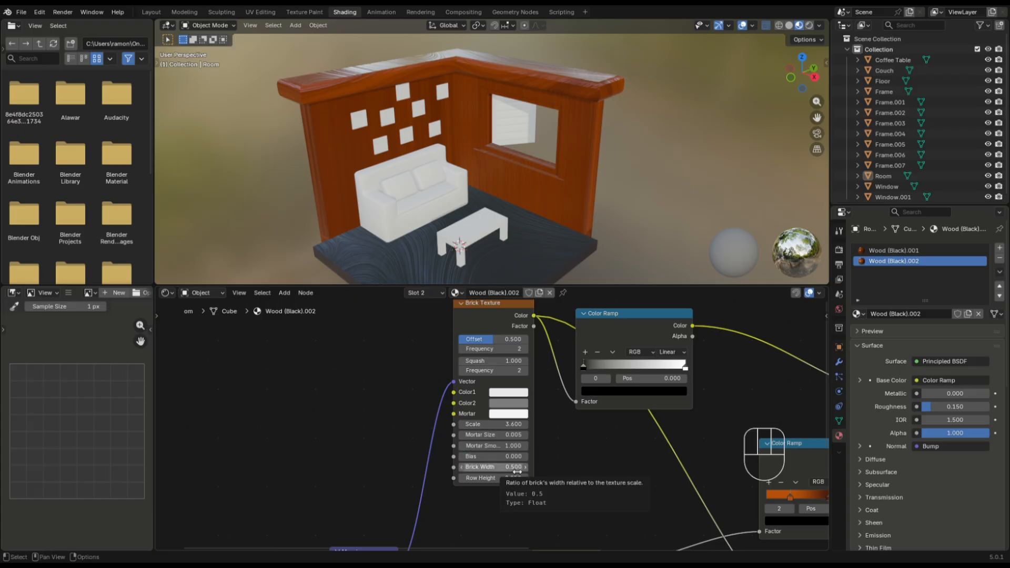
type(".8")
key("Return")
Set the second Bump node's Strength to 0.575 and both its Distance and Filter Width to 1
middle_click_drag(566, 466, 439, 460)
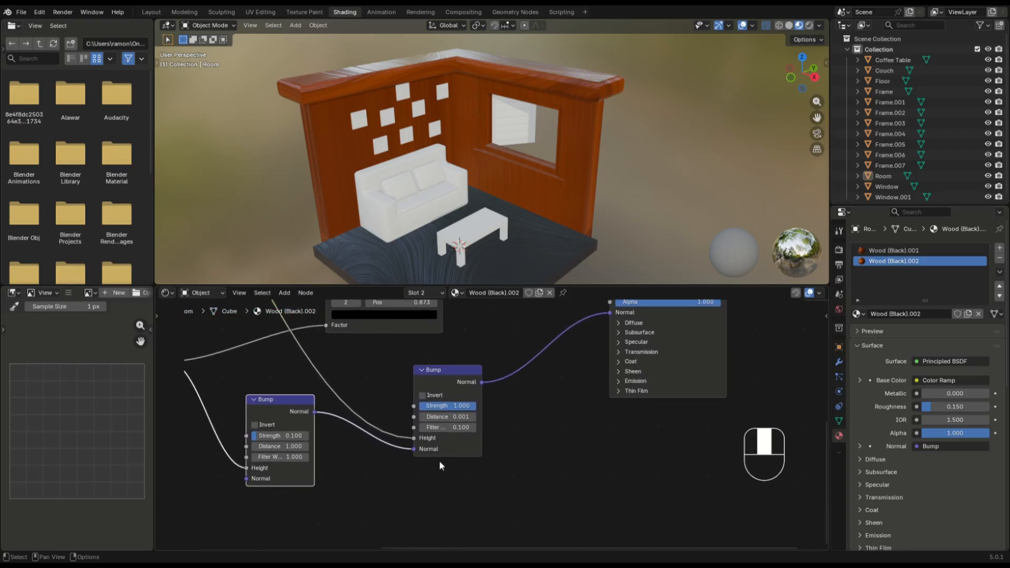
middle_click_drag(544, 433, 574, 441)
left_click(472, 409)
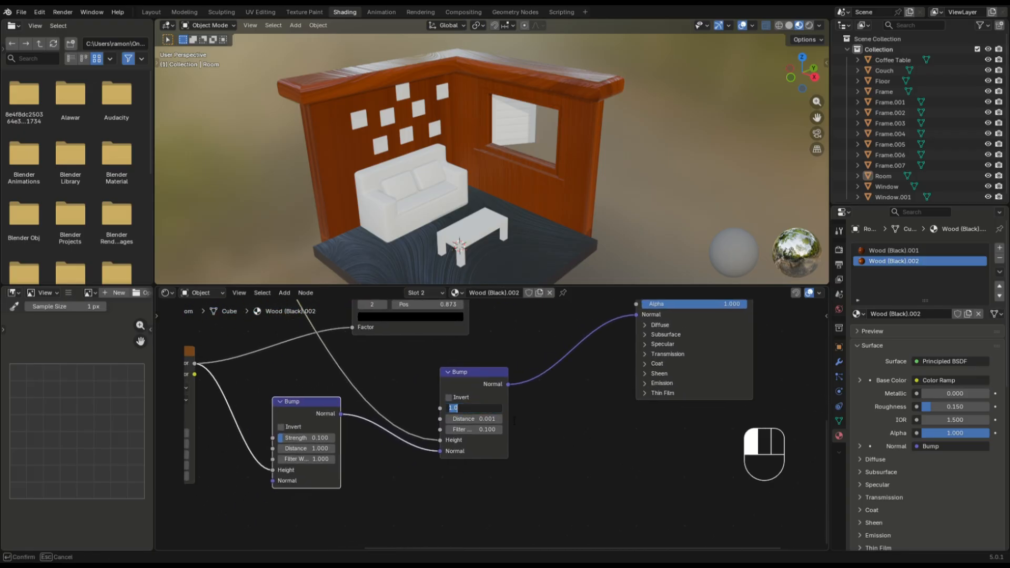
type(".575")
key("Return")
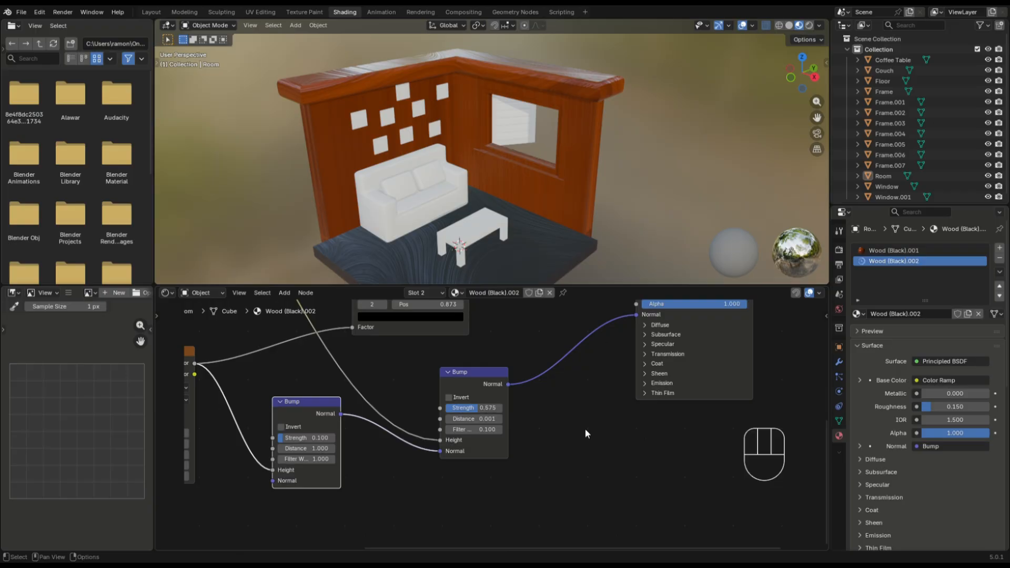
left_click(498, 419)
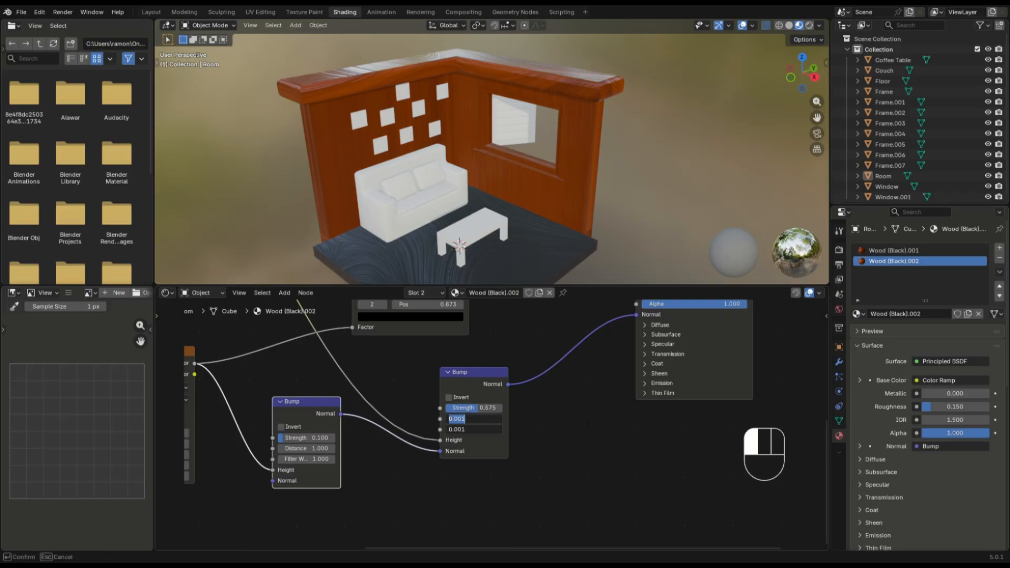
type("1")
key("Return")
Connect the Mix node's Result to the Principled BSDF's Base Color and tidy the Mix node's position
middle_click_drag(583, 419, 444, 500)
left_click_drag(465, 302, 517, 428)
middle_click_drag(490, 414, 506, 425)
left_click_drag(446, 315, 445, 331)
Try shifting the black and white stops of the Color Ramp fed by the Brick Texture
middle_click_drag(313, 392, 506, 420)
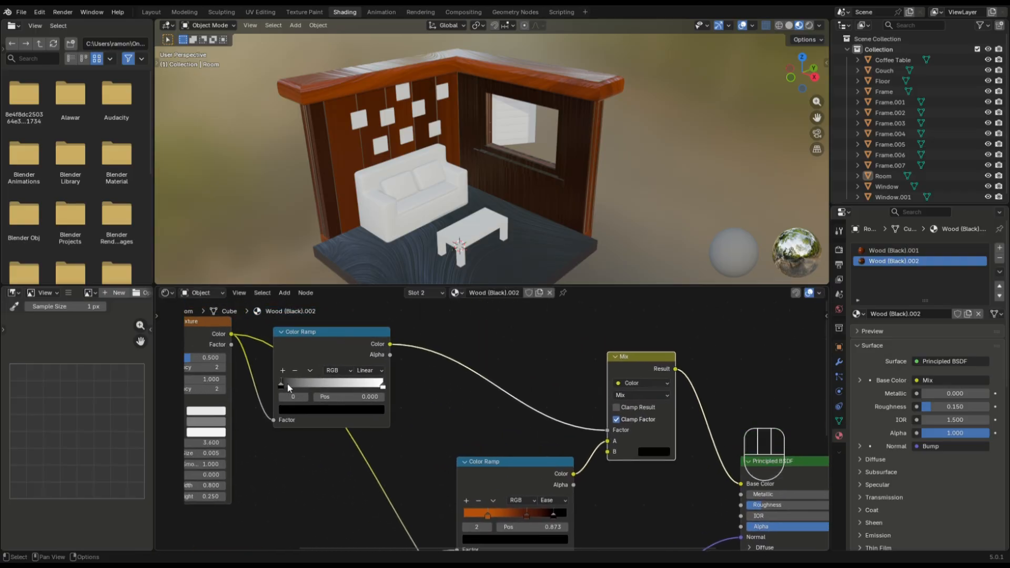
mouse_move(288, 387)
left_mouse_down()
mouse_move(362, 386)
mouse_move(269, 386)
left_mouse_up()
mouse_move(382, 387)
left_mouse_down()
mouse_move(336, 384)
mouse_move(383, 386)
left_mouse_up()
Examine the panel lines on the room's walls up close and the node chain starting at the Texture Coordinate node
middle_click_drag(537, 433, 465, 378)
scroll(465, 378, "down", 1)
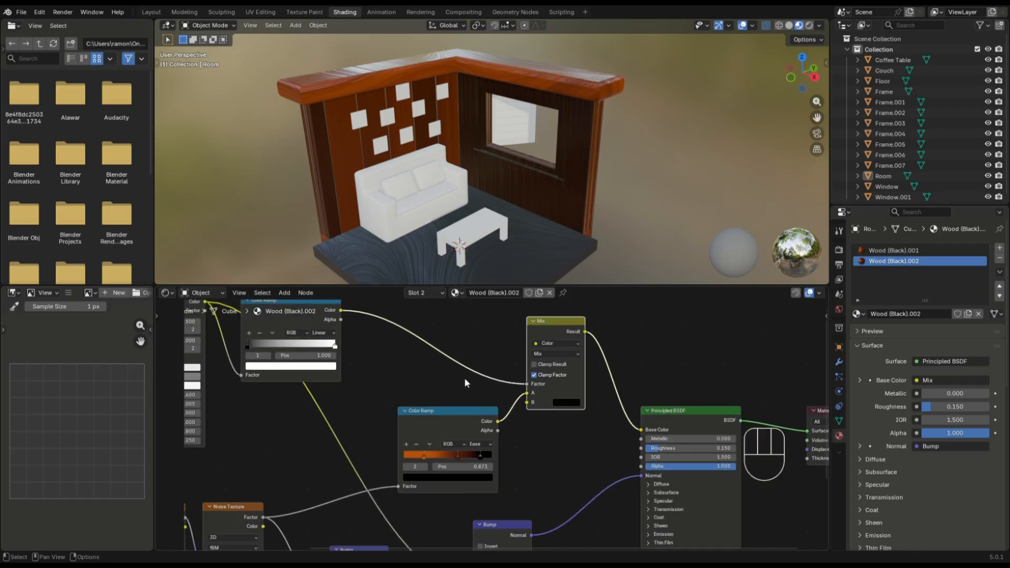
scroll(465, 378, "down", 2)
middle_click_drag(505, 429, 480, 419)
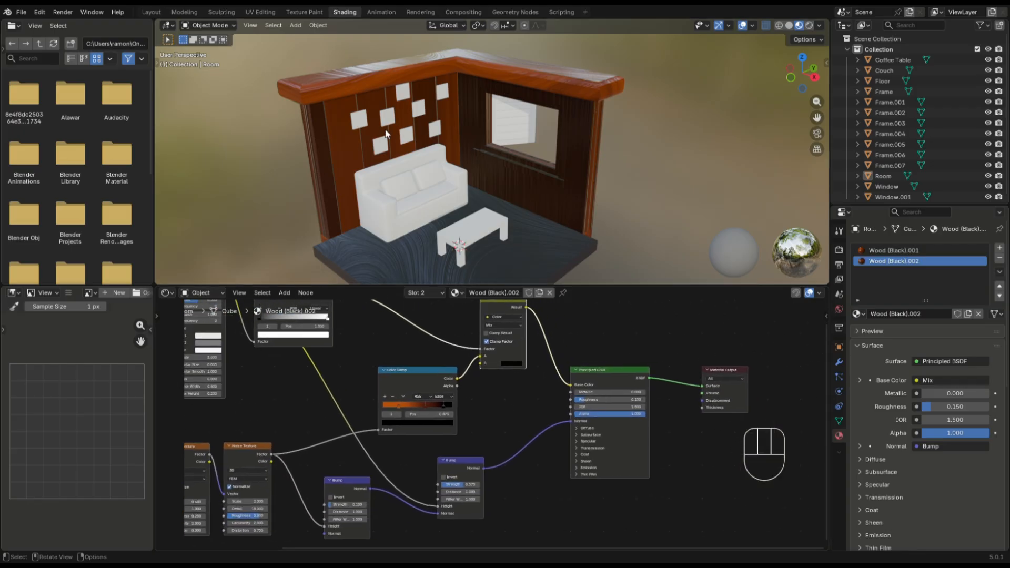
middle_click_drag(561, 178, 581, 155)
scroll(409, 120, "up", 2)
middle_click_drag(408, 118, 621, 227, "shift")
middle_click_drag(287, 448, 562, 382)
scroll(280, 343, "up", 1)
middle_click_drag(279, 343, 359, 341)
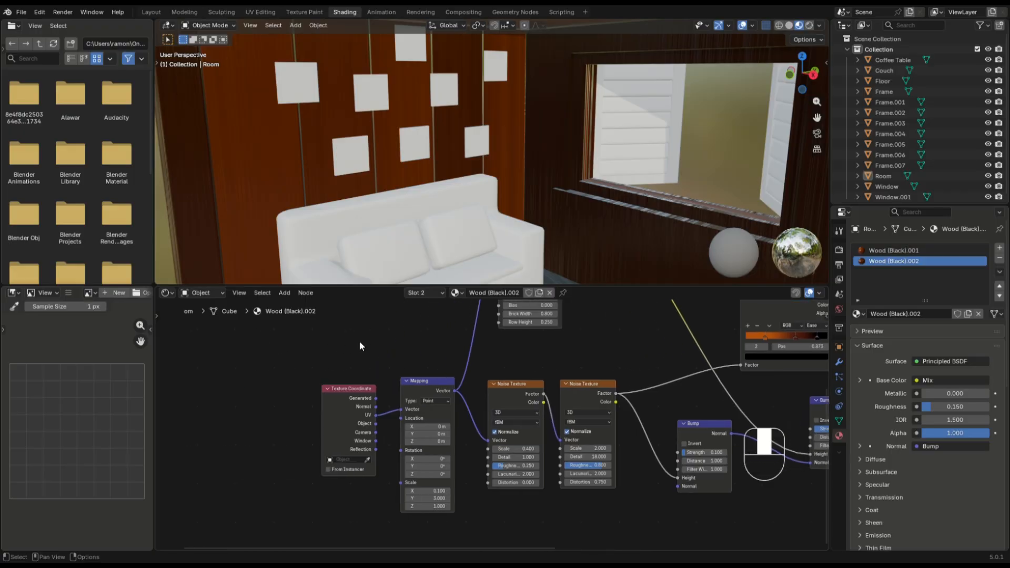
scroll(365, 340, "up", 1)
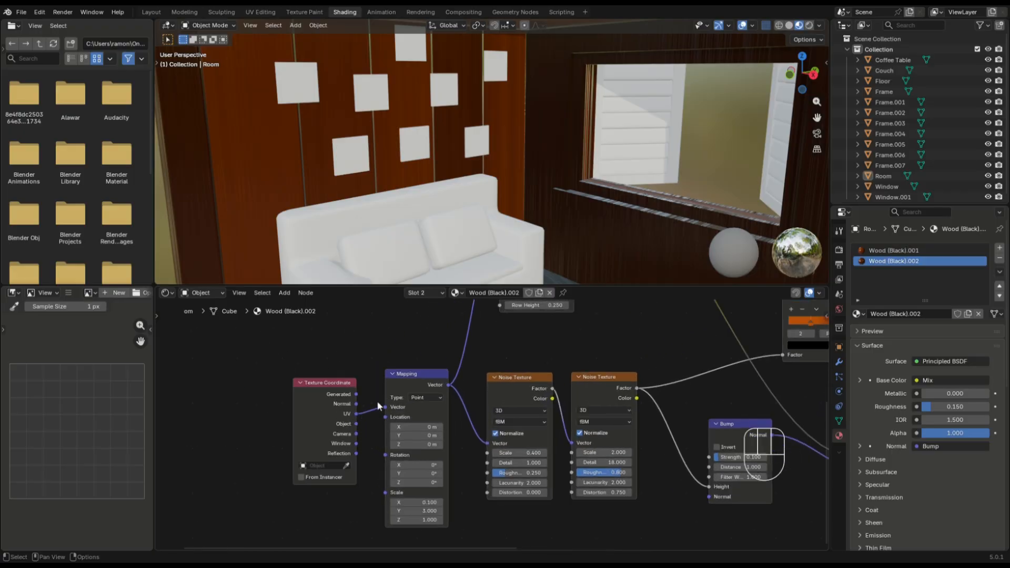
Open the room mesh in the UV Editing workspace and display the 3D view in material preview shading
scroll(625, 345, "down", 4)
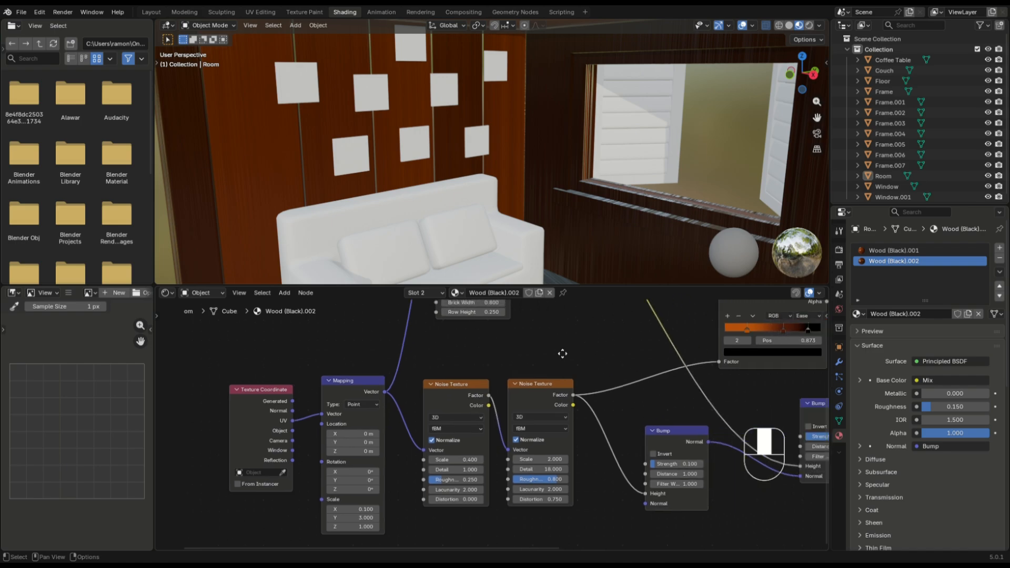
middle_click_drag(434, 359, 489, 392)
scroll(518, 163, "down", 5)
mouse_move(519, 163)
middle_mouse_down()
mouse_move(526, 172)
mouse_move(510, 169)
mouse_move(512, 198)
mouse_move(504, 142)
mouse_move(513, 162)
middle_mouse_up()
scroll(511, 165, "down", 1)
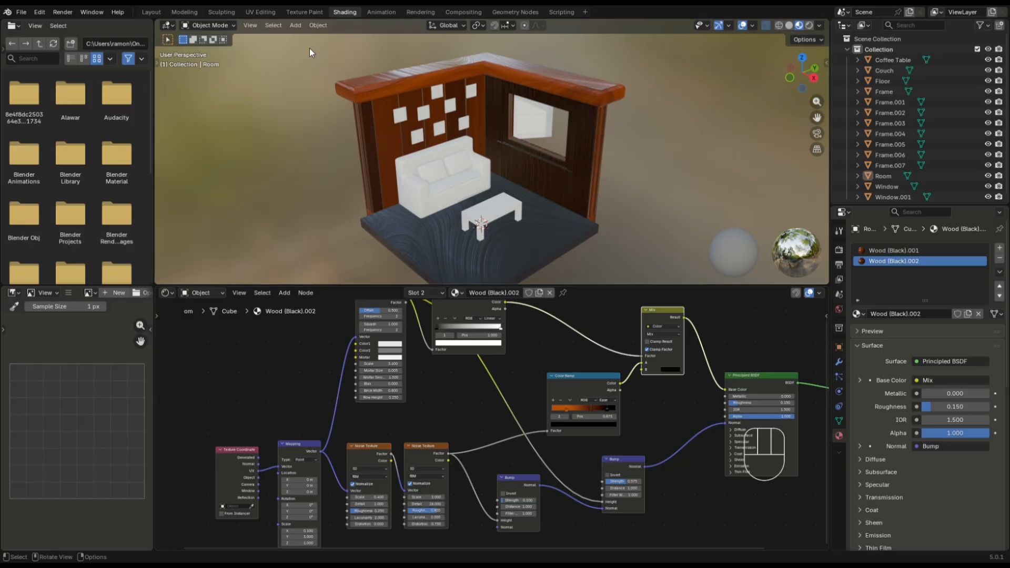
left_click(261, 12)
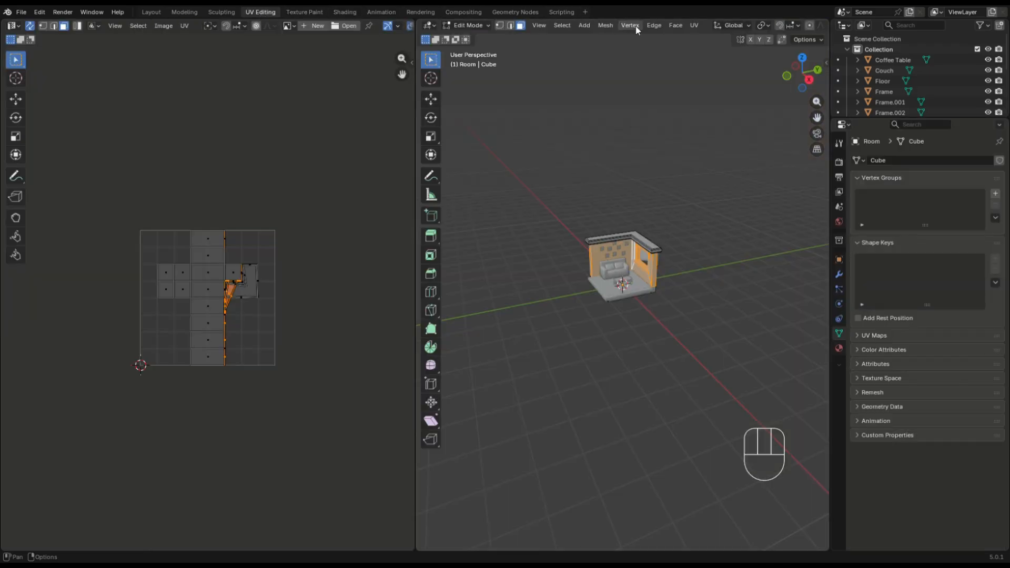
scroll(704, 26, "down", 4)
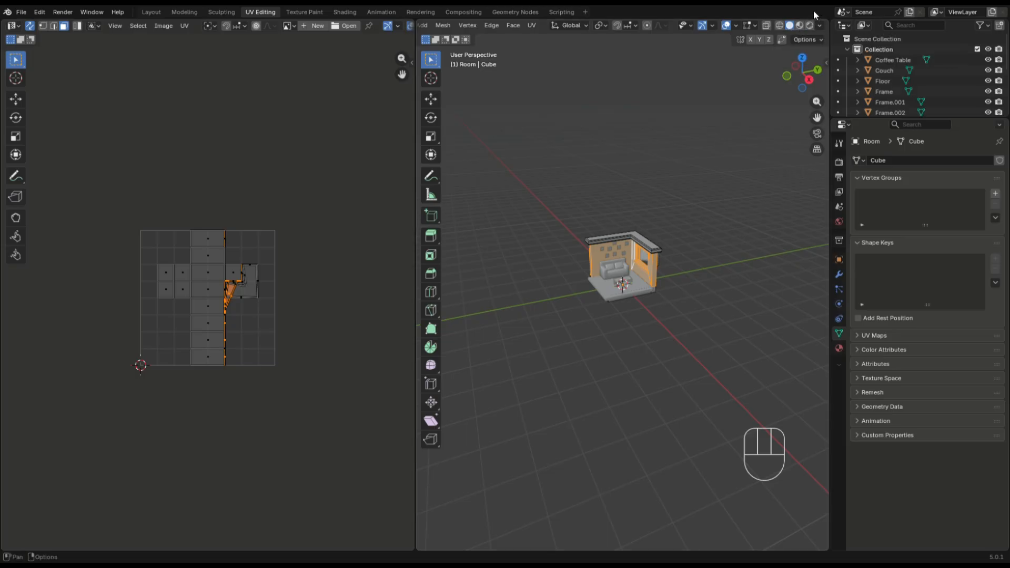
left_click(800, 26)
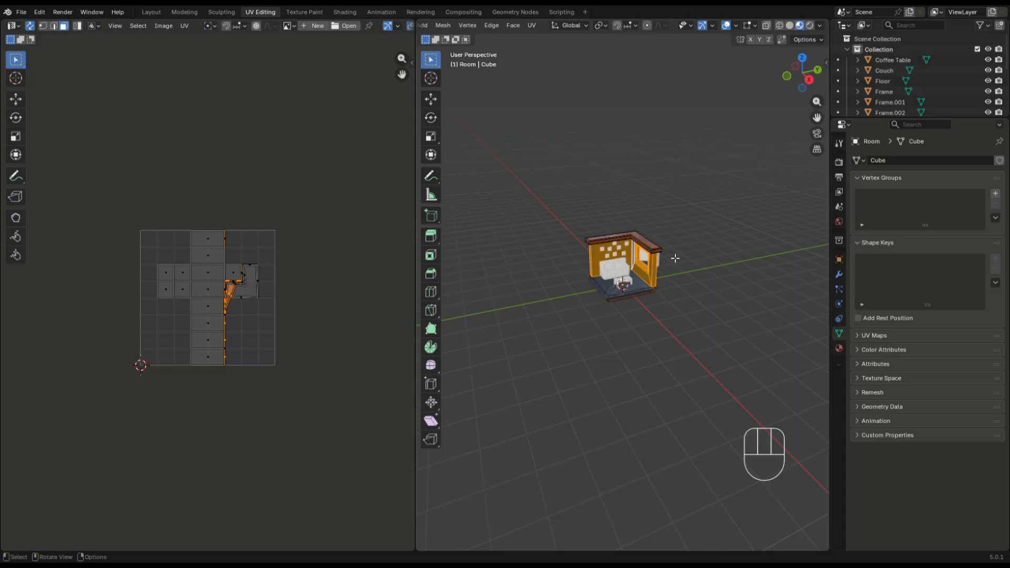
scroll(673, 262, "up", 7)
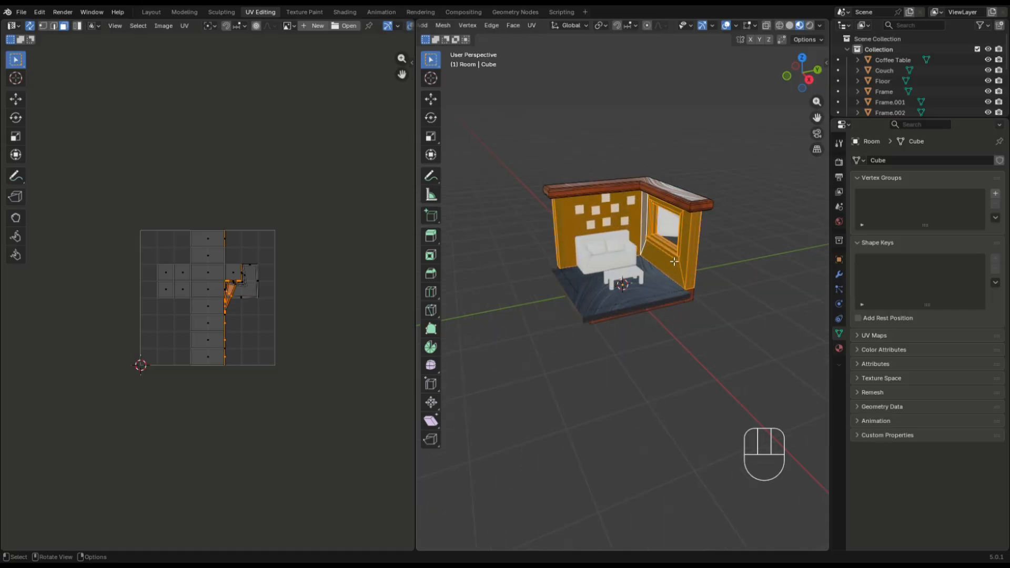
middle_click_drag(674, 261, 694, 255, "shift")
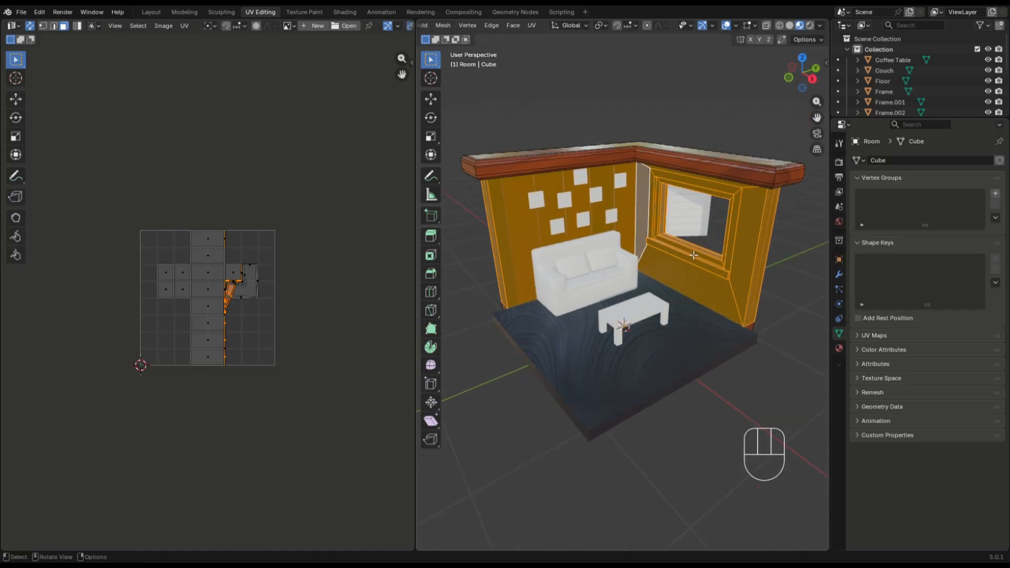
Unwrap all faces of the room mesh with Smart UV Project and hide the overlays to inspect the wall panels
key("a")
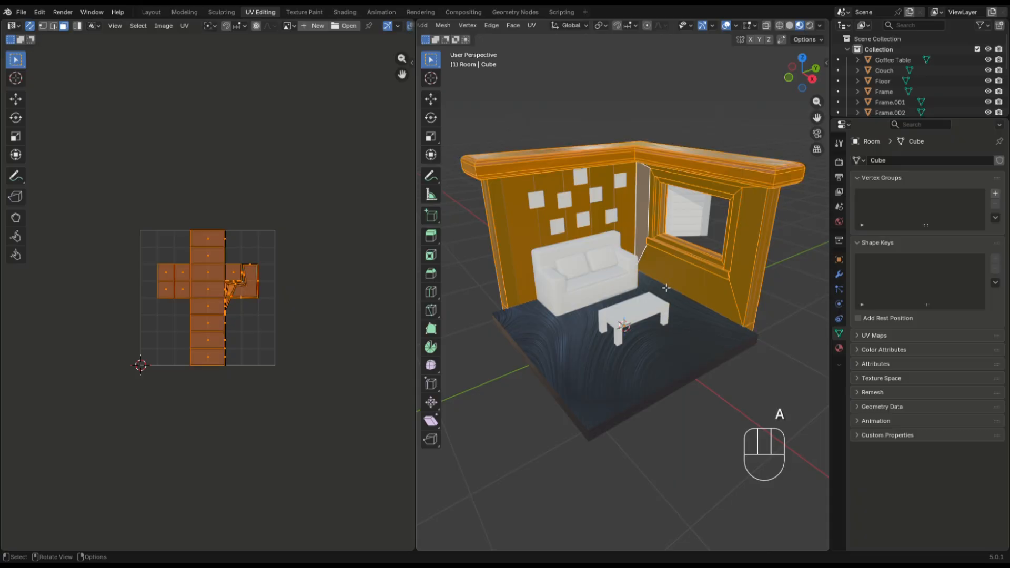
key("u")
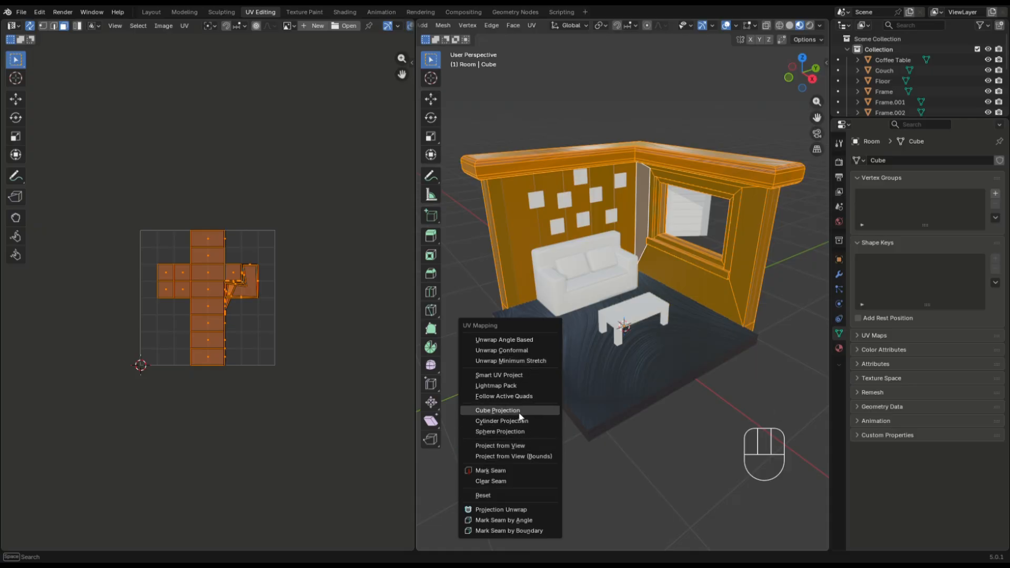
left_click(505, 375)
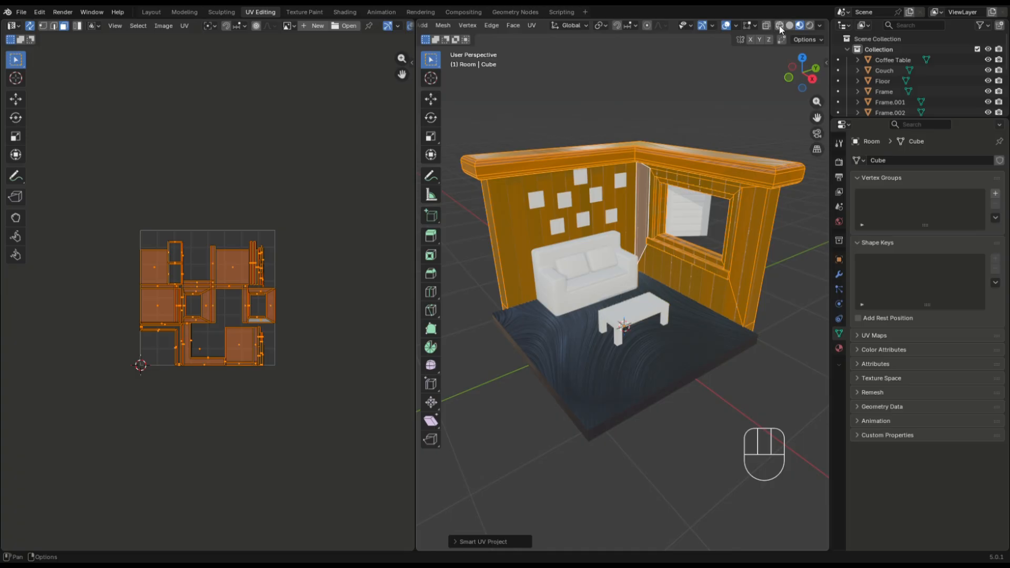
left_click(727, 26)
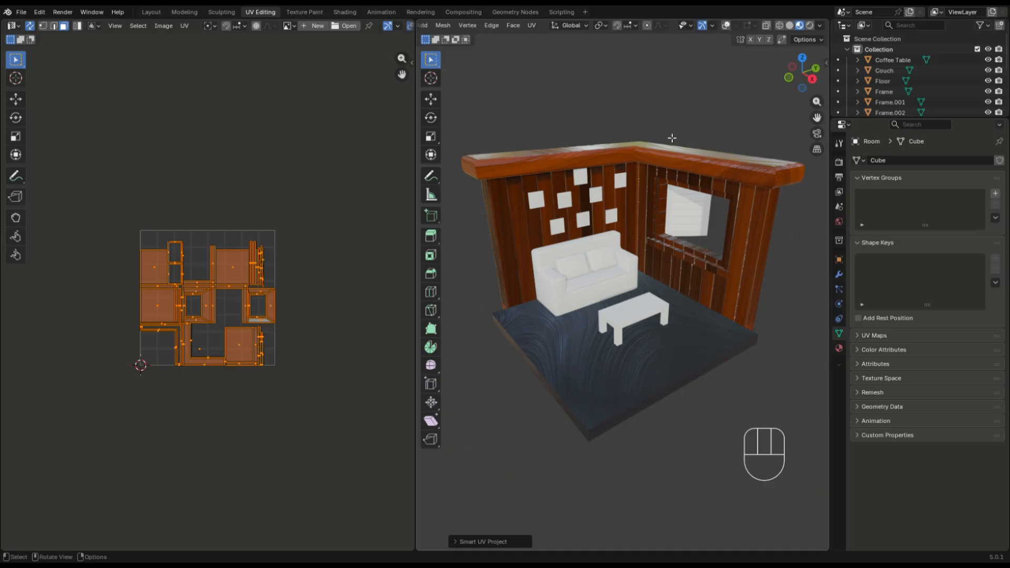
scroll(530, 155, "up", 5)
scroll(530, 155, "up", 2)
middle_click_drag(531, 155, 537, 199, "shift")
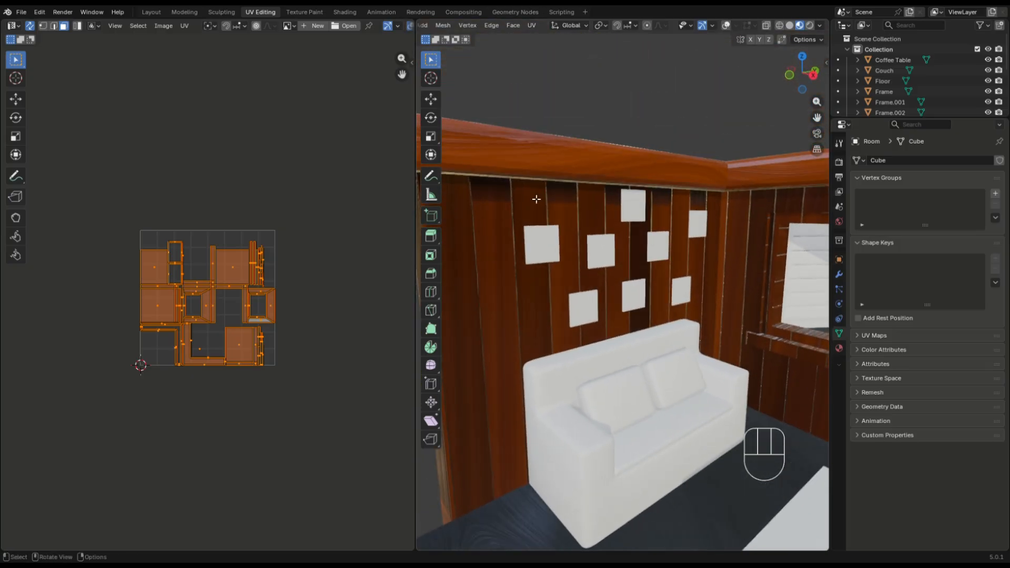
Show the overlays again and scale the UV face of the wall behind the couch along X to about 0.76
left_click(161, 273)
scroll(154, 266, "up", 3)
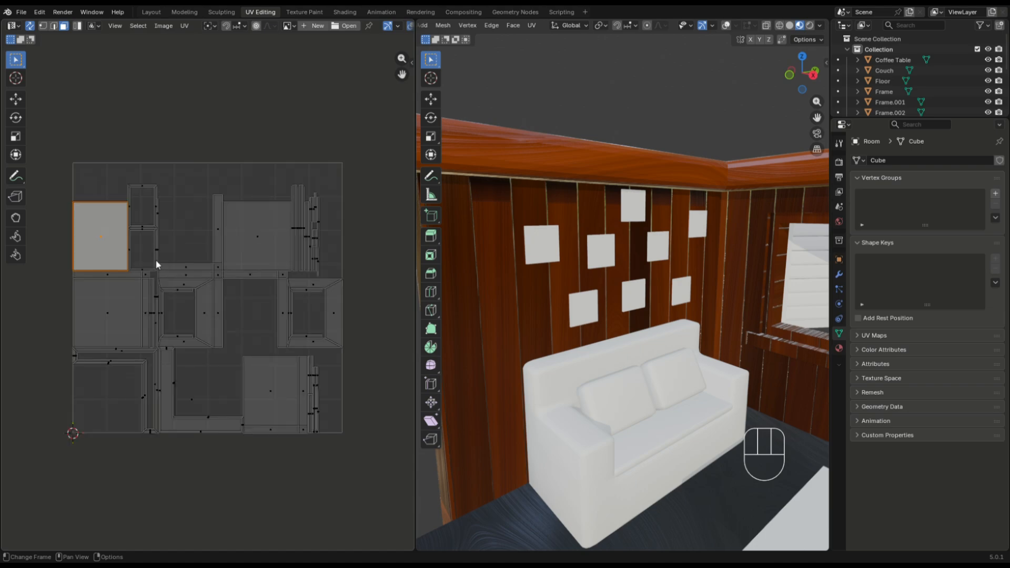
left_click(725, 26, "shift")
key("s")
key("y")
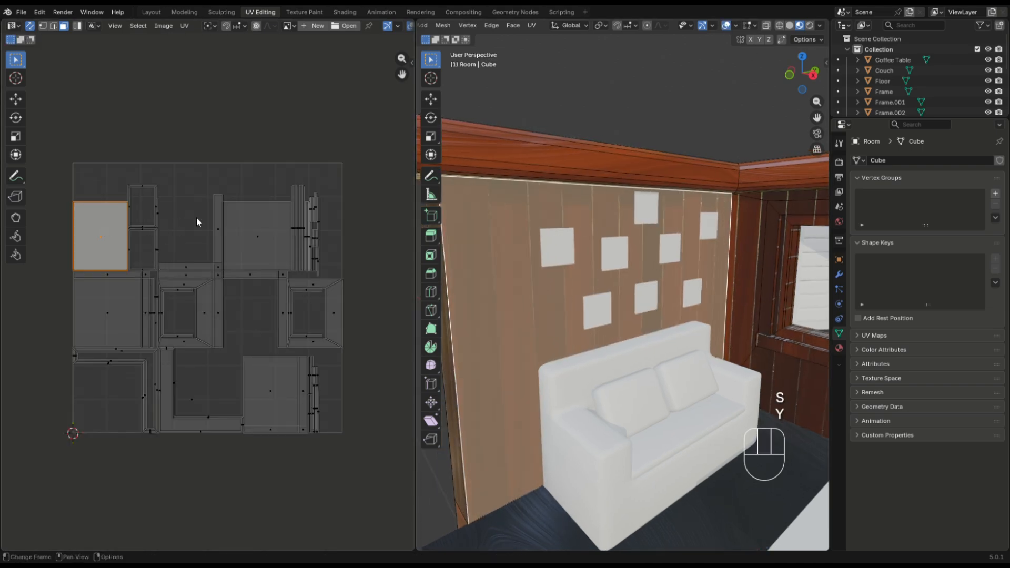
key("x")
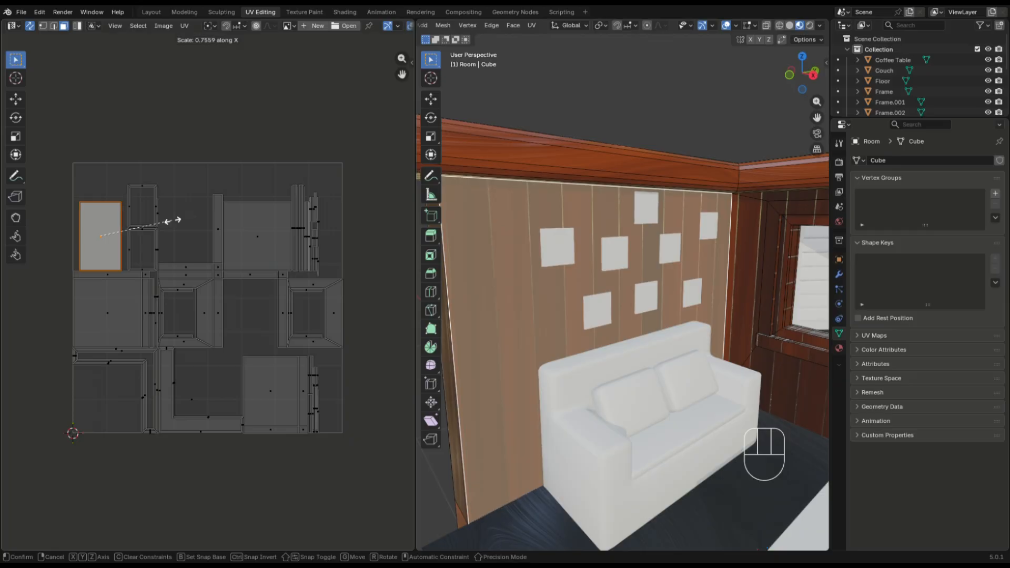
left_click(172, 220)
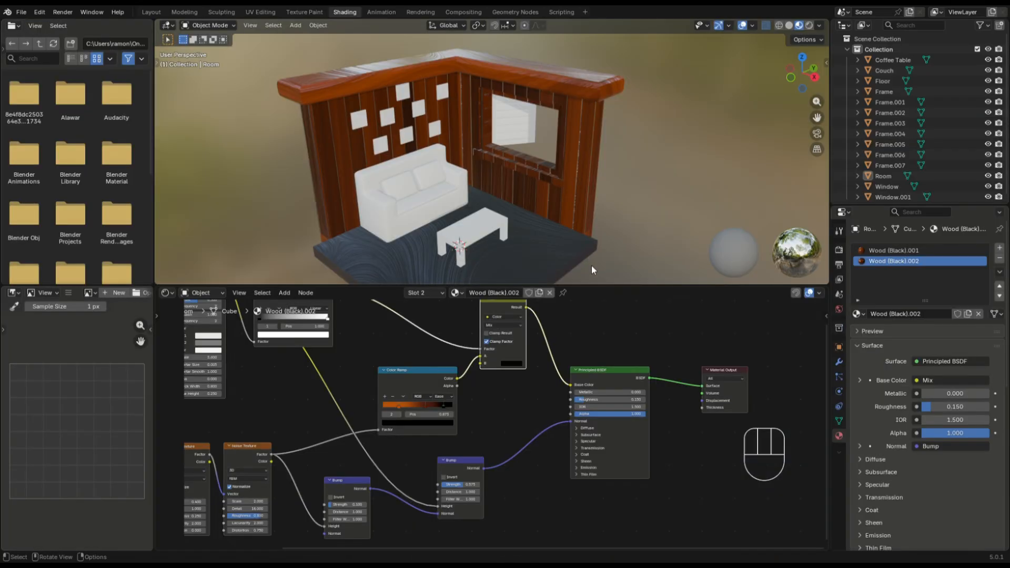
Give the couch a new material named White
left_click(385, 226)
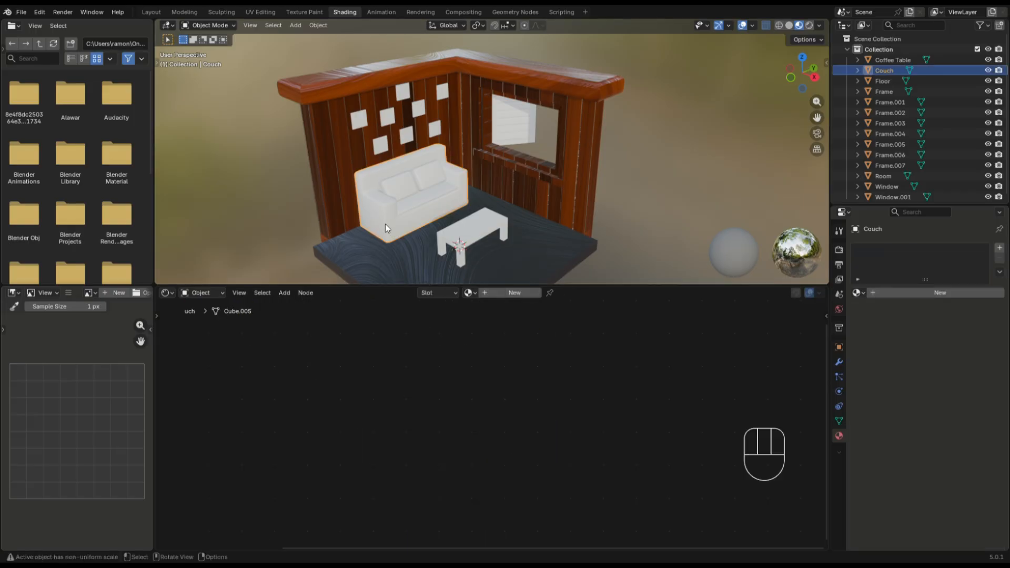
left_click(514, 293)
left_click(894, 293)
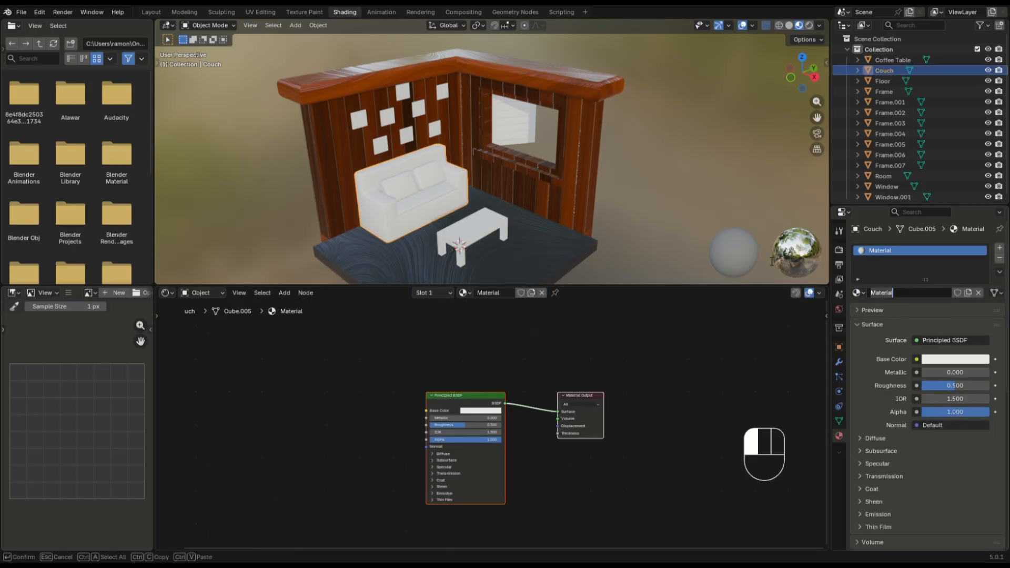
type("White")
key("Return")
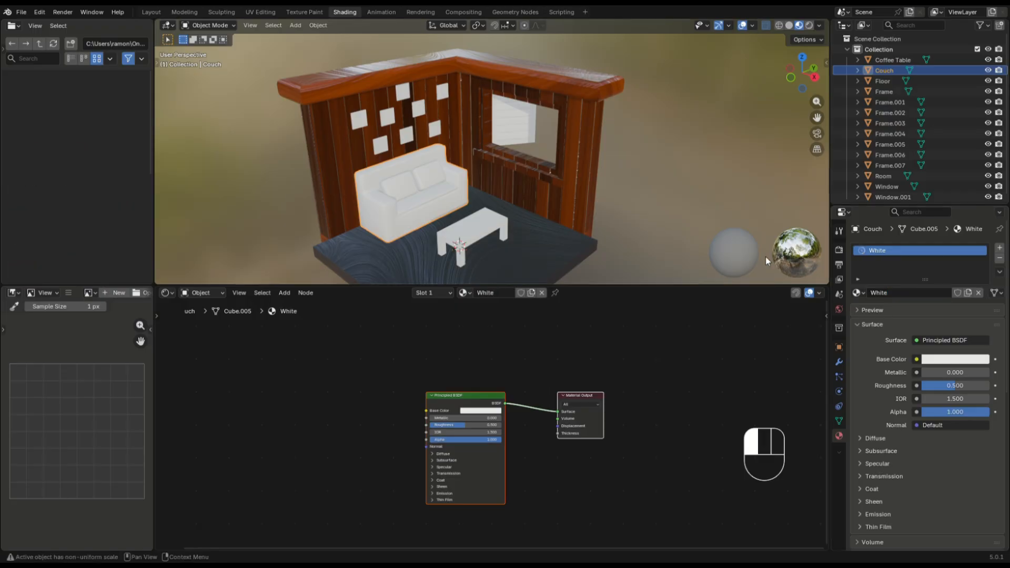
Set the Roughness of the couch's White material to 0.25
scroll(480, 430, "up", 2)
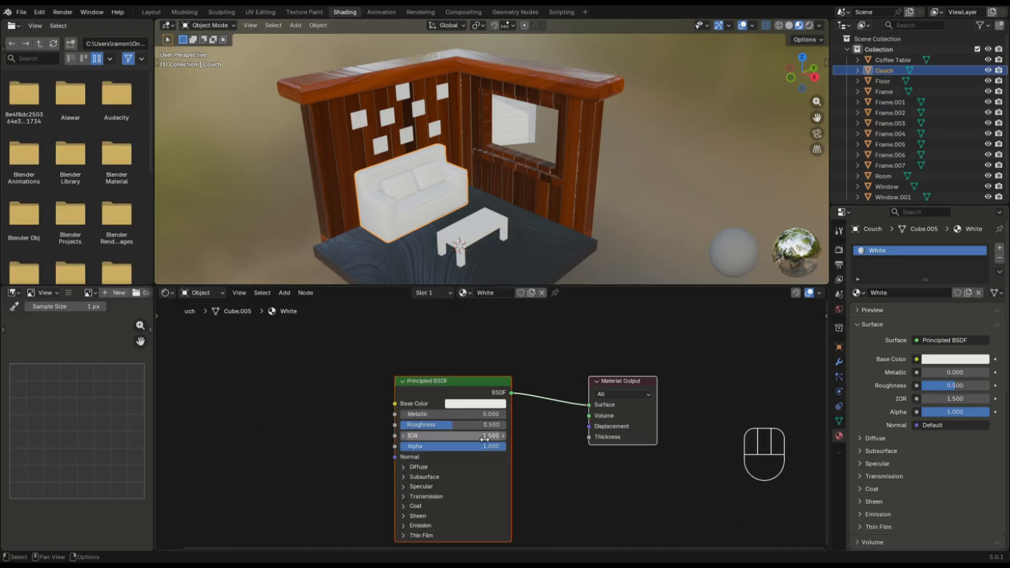
left_click(479, 425)
type("0.25")
key("Return")
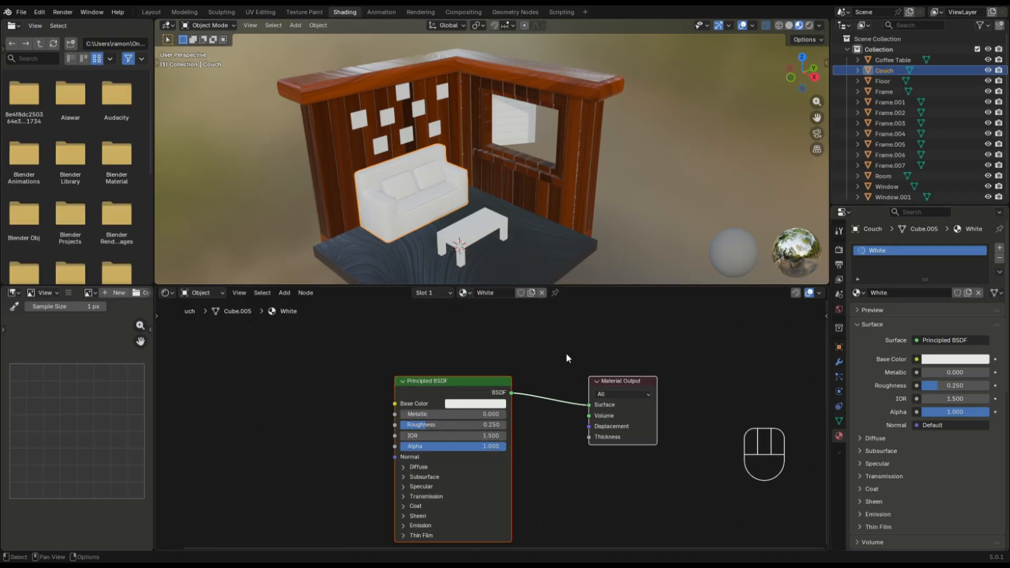
Select the couch's two linked cushions in Edit Mode and assign them a new material in a second slot
scroll(410, 201, "up", 5)
middle_click_drag(334, 217, 441, 117, "shift")
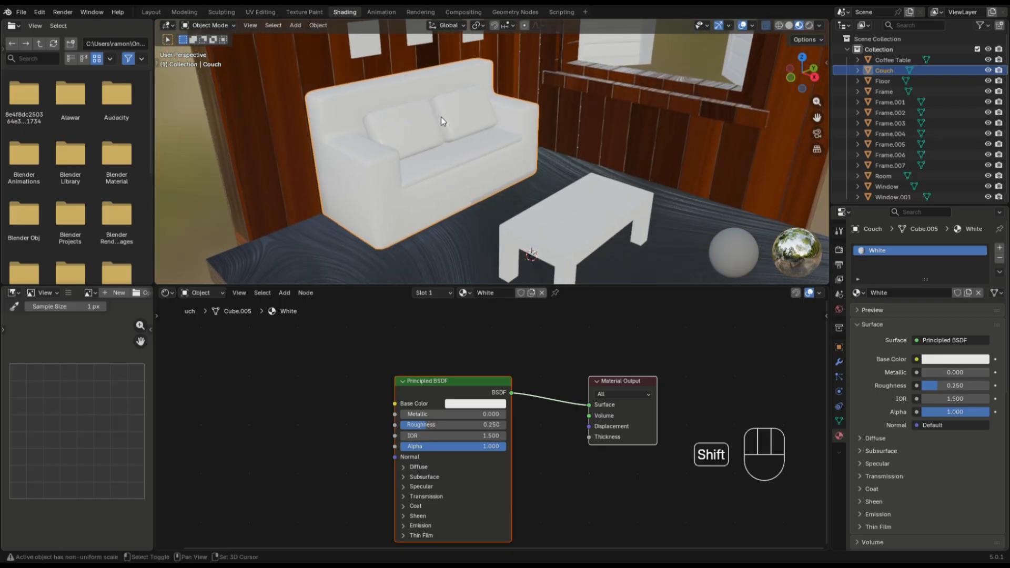
key("Tab")
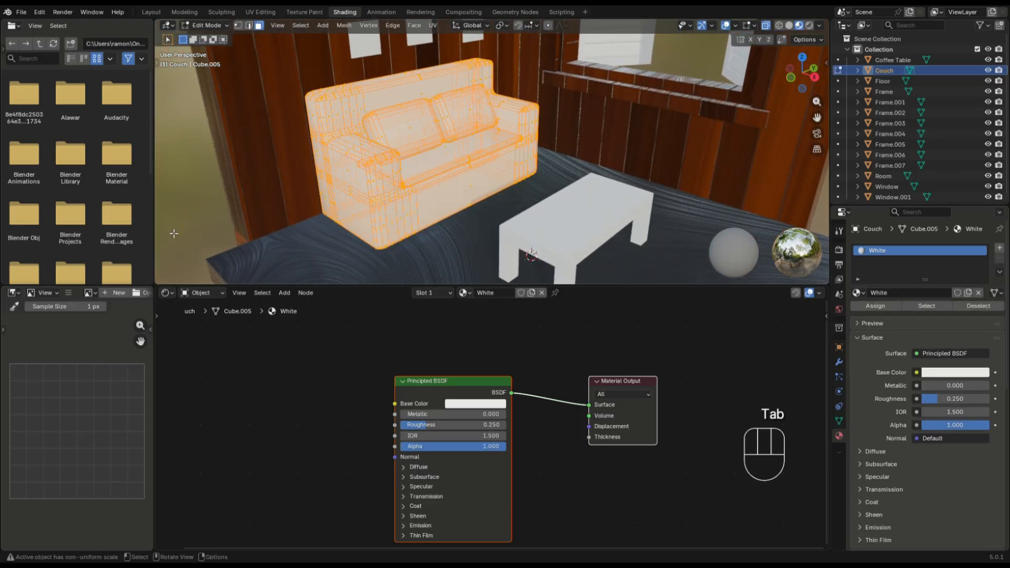
left_click(242, 197)
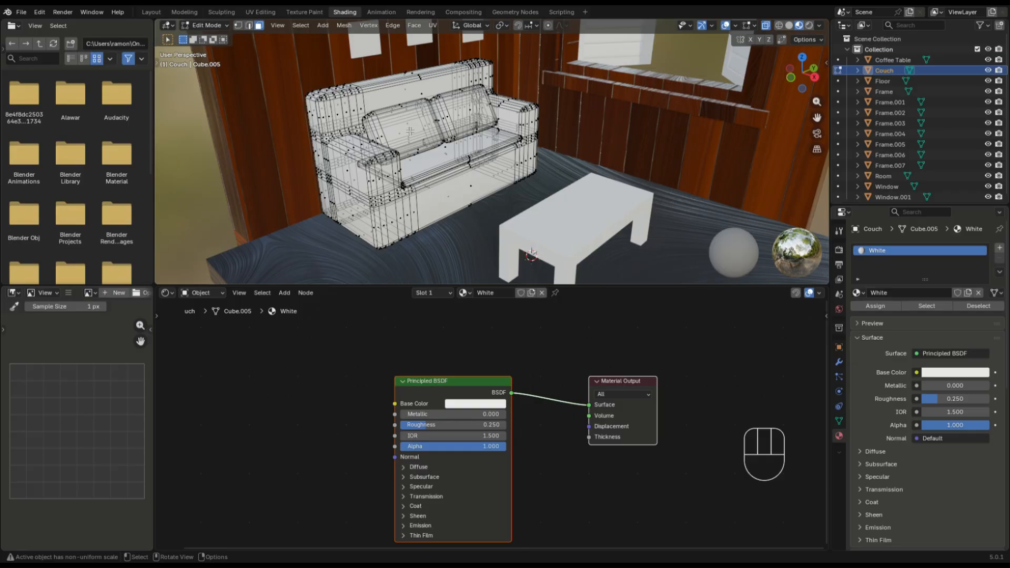
key("l")
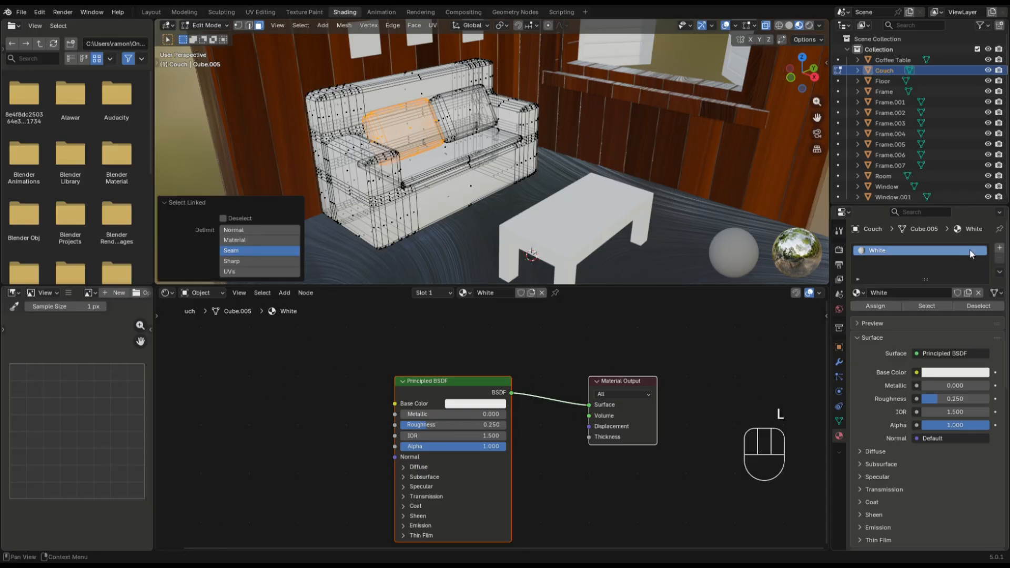
key("l")
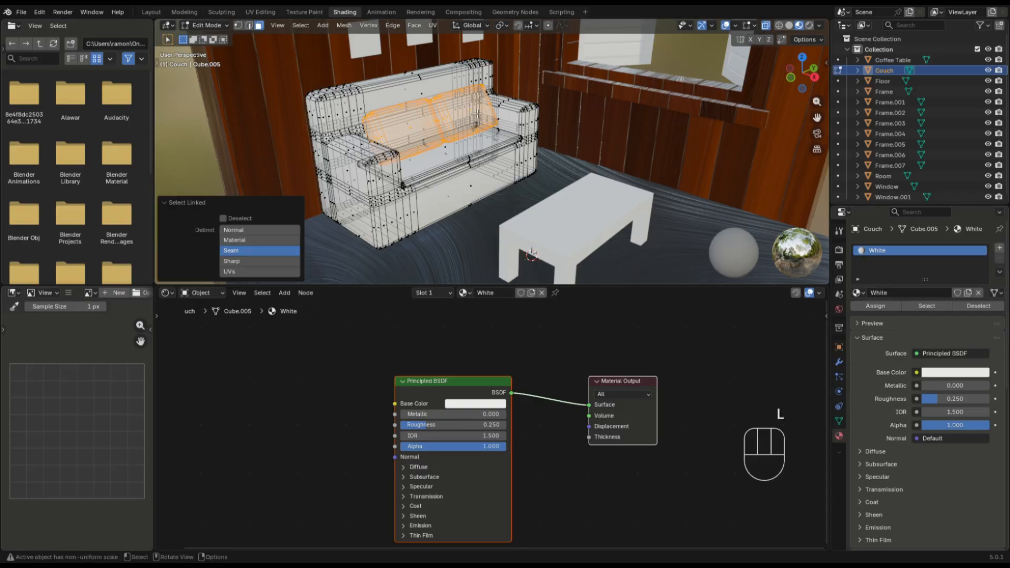
left_click(1000, 249)
left_click(930, 314)
left_click(876, 327)
Darken the cushion material's Base Color to near black and return to Object Mode
left_click(475, 404)
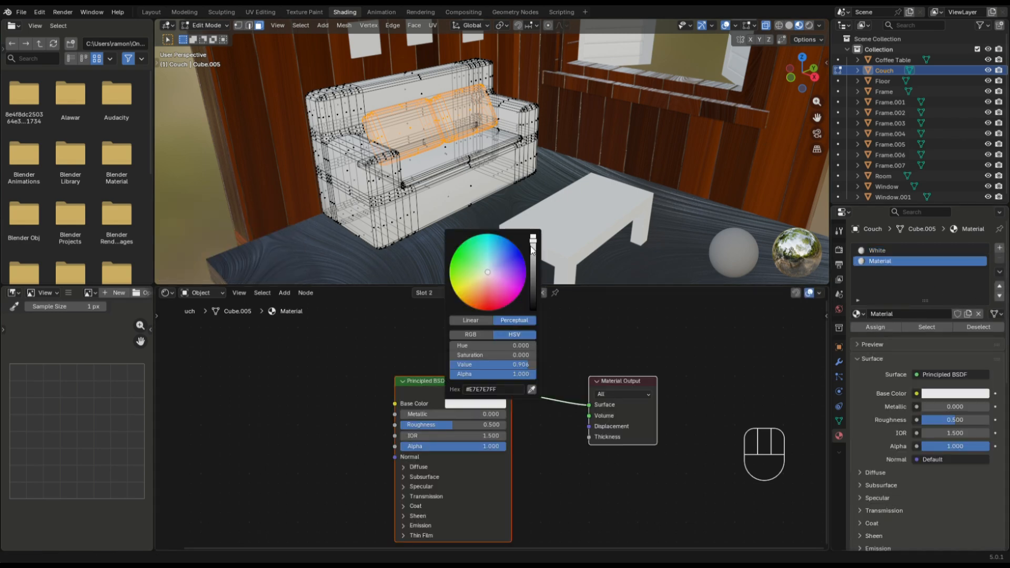
left_click_drag(536, 237, 536, 307)
key("Tab")
scroll(559, 170, "down", 6)
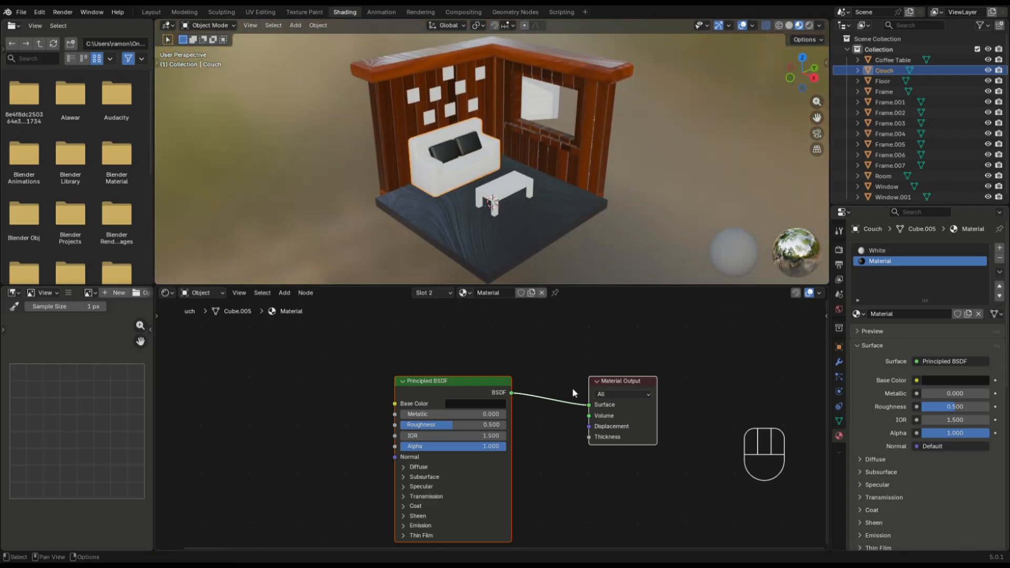
Assign the existing Wood (Black).001 material to the coffee table
left_click(506, 192)
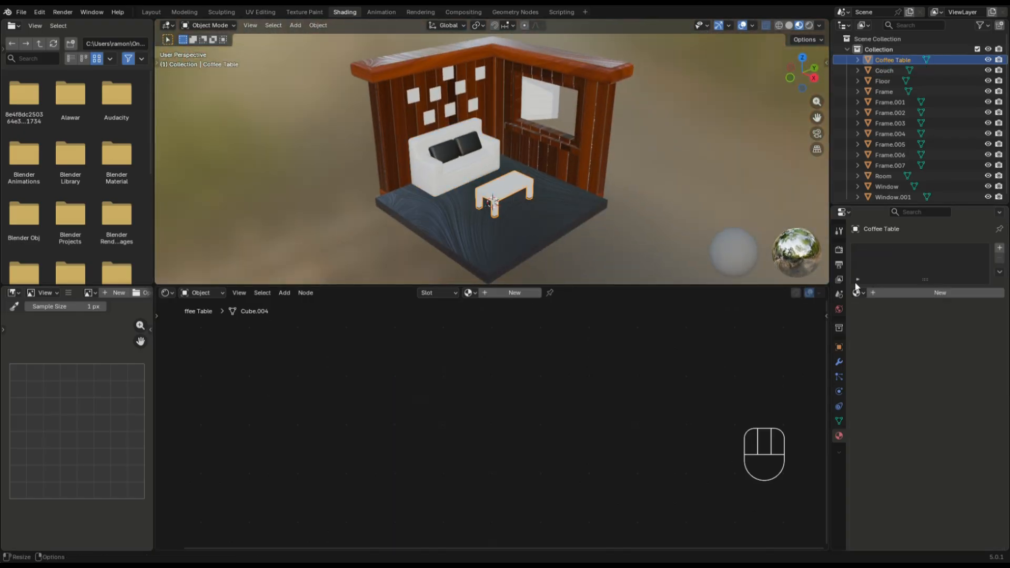
left_click(858, 293)
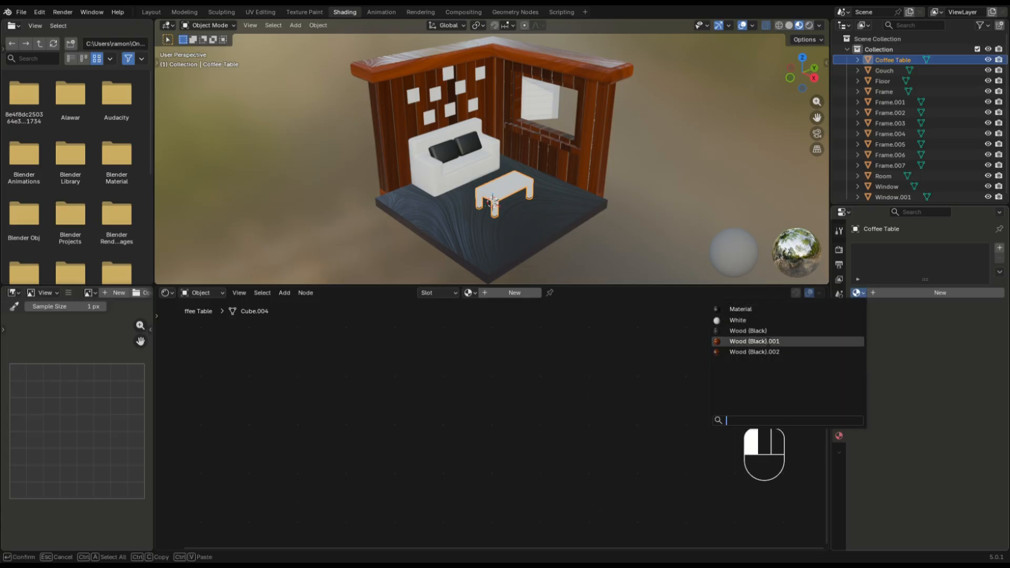
left_click(819, 345)
scroll(631, 194, "up", 3)
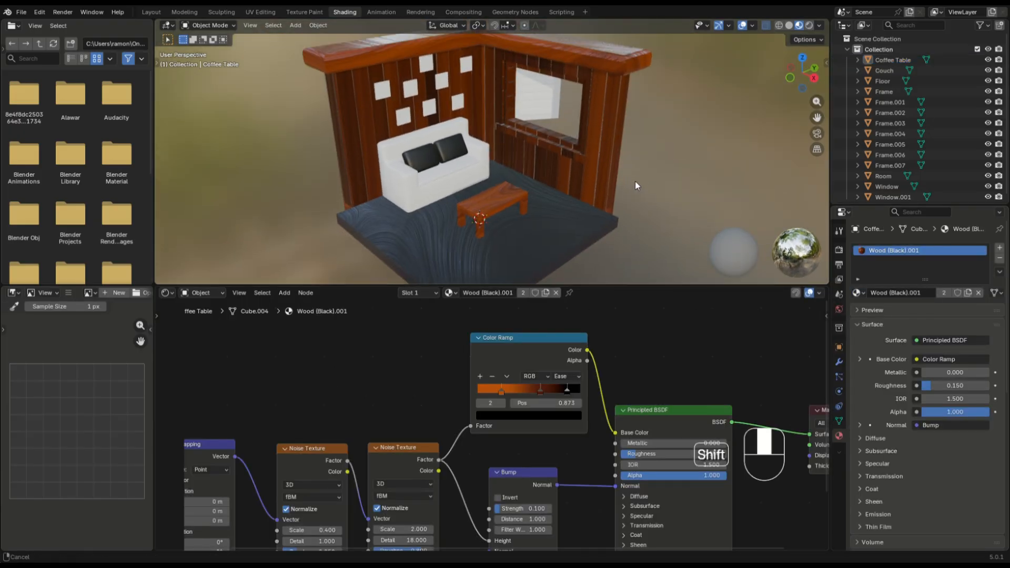
Assign the existing Wood (Black).001 material to the wall frame Frame.002 above the couch
left_click(402, 122)
middle_click_drag(402, 122, 867, 294, "shift")
scroll(421, 137, "up", 5)
left_click(858, 293)
left_click(757, 342)
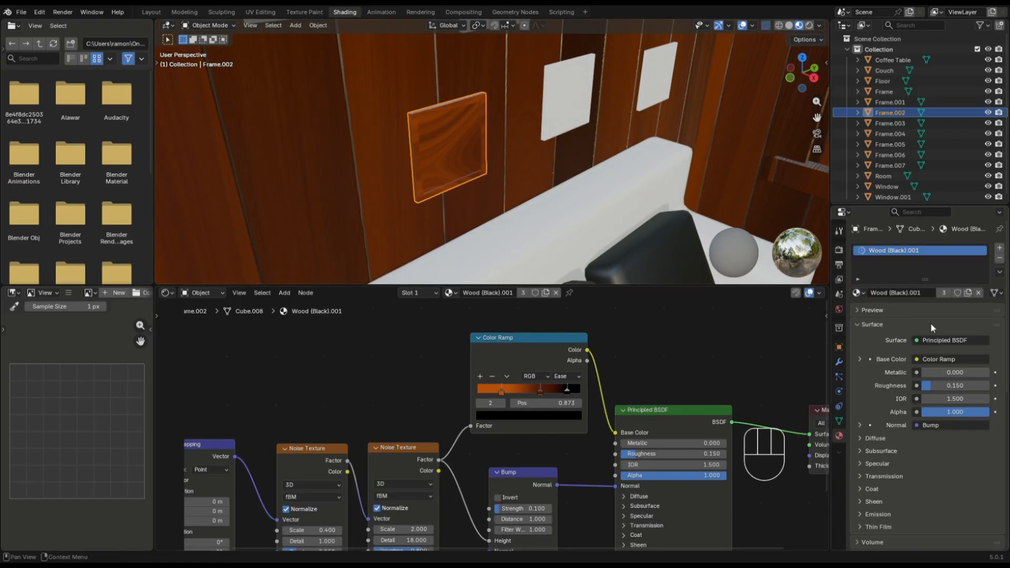
Make the frame's wood material an independent copy and recolor the Color Ramp's first stop to golden yellow
left_click(969, 293)
left_click(501, 392)
left_click(529, 416)
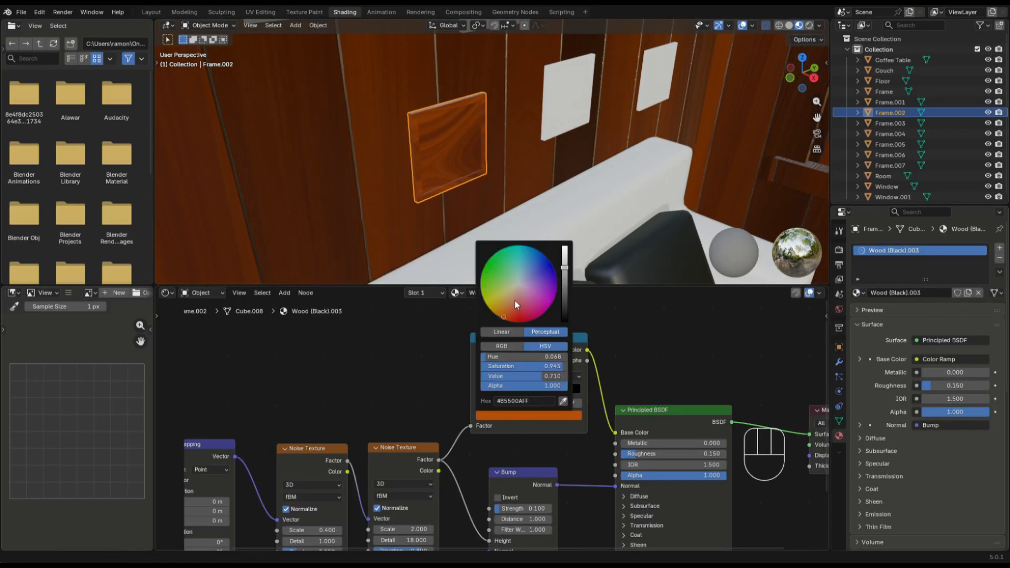
left_click_drag(505, 297, 500, 310)
left_click_drag(565, 267, 564, 253)
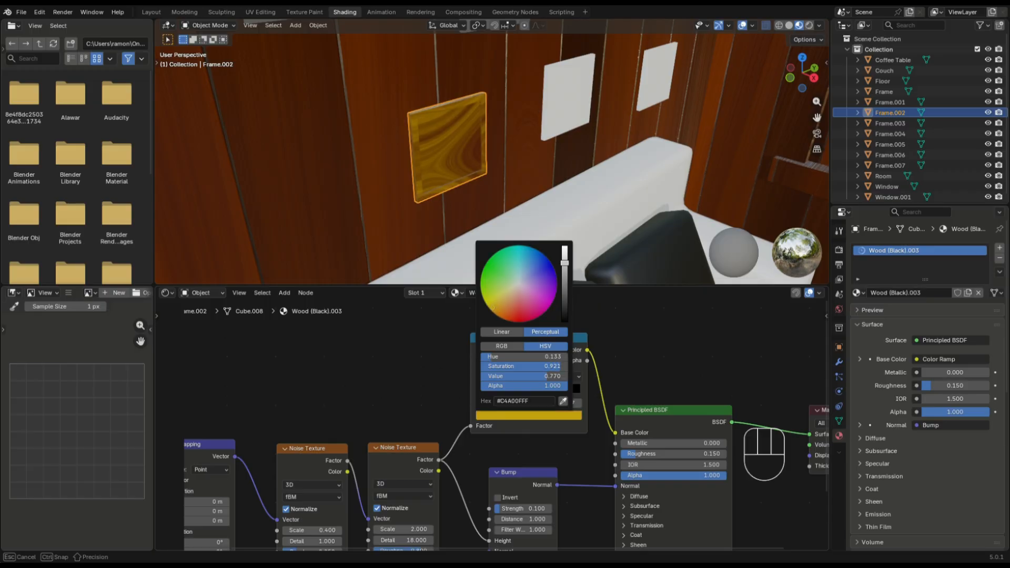
Recolor the middle stop of the frame's Color Ramp to a dark golden brown
left_click(540, 391)
left_click(529, 416)
left_click_drag(484, 298, 491, 311)
left_click_drag(564, 298, 565, 287)
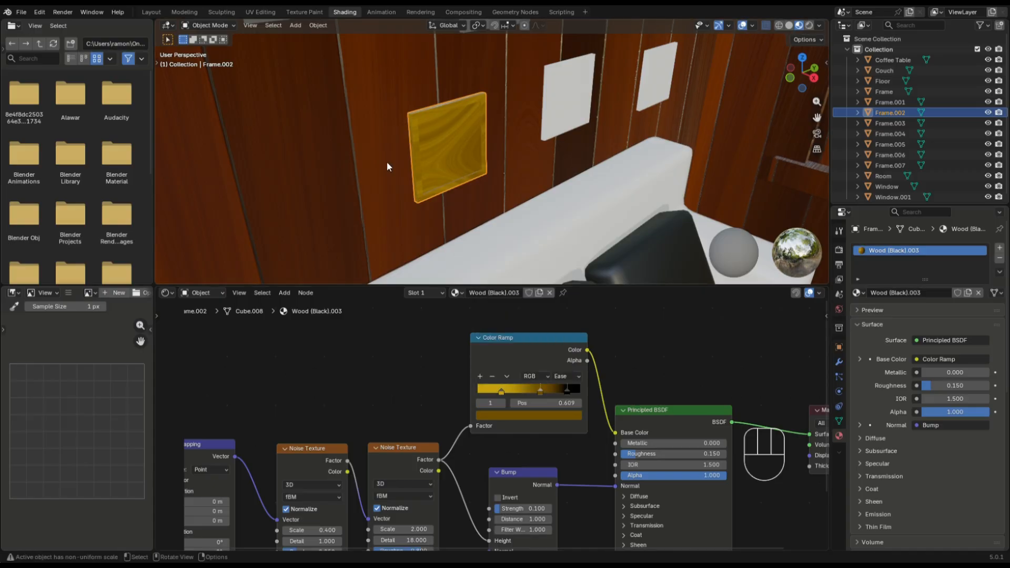
Fine-tune the golden yellow of the first stop in the frame's Color Ramp
scroll(389, 164, "up", 3)
middle_click_drag(411, 174, 432, 190)
left_click(528, 415)
left_click_drag(564, 279, 565, 266)
middle_click_drag(547, 247, 536, 205, "shift")
Create a new material in a second slot of Frame.002 and assign it to the inner picture face
key("Tab")
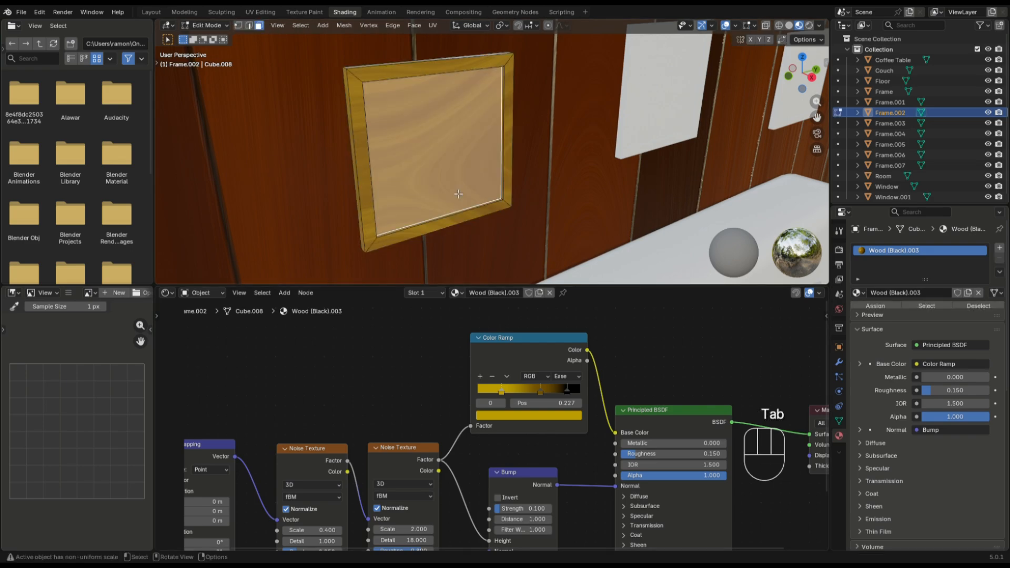
left_click(1000, 248)
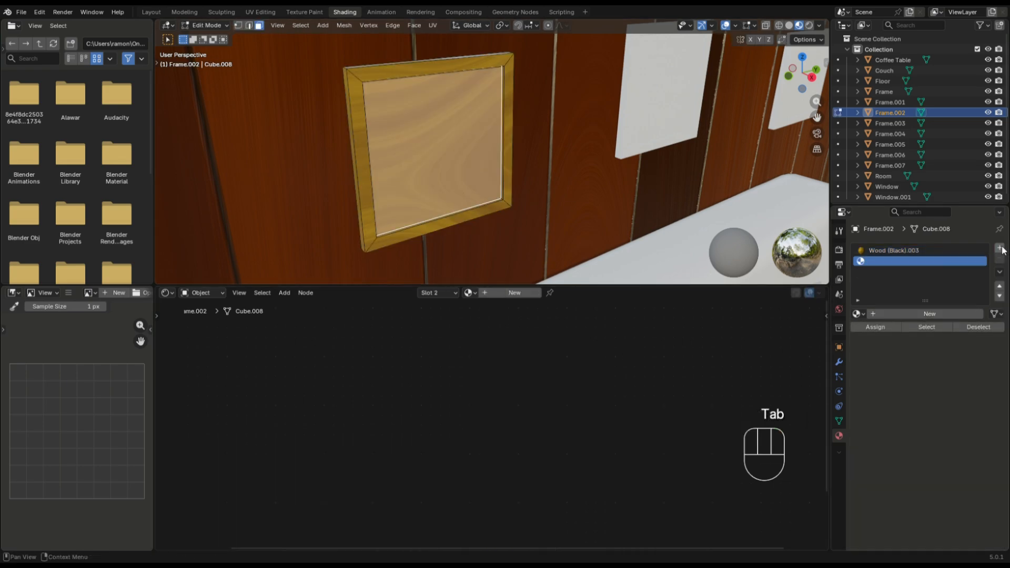
left_click(912, 313)
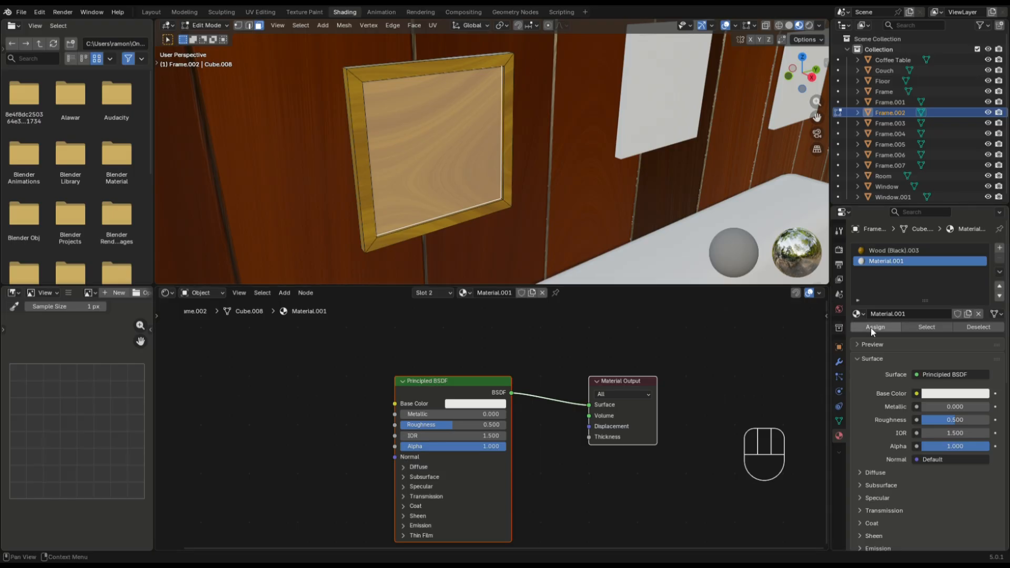
left_click(872, 327)
Add an Image Texture node ahead of the Principled BSDF in the picture material
middle_click_drag(315, 395, 535, 363)
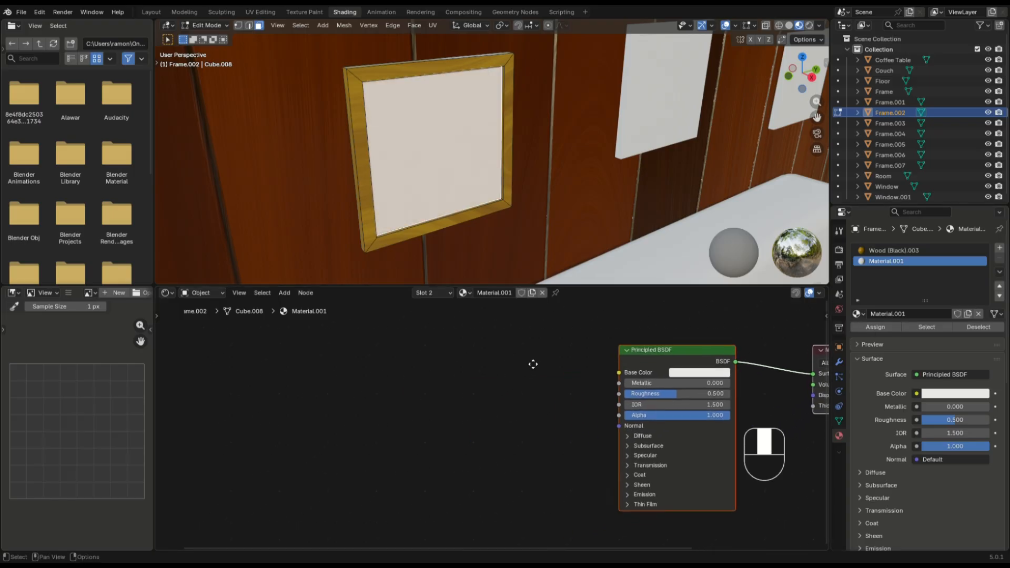
key("shift+a")
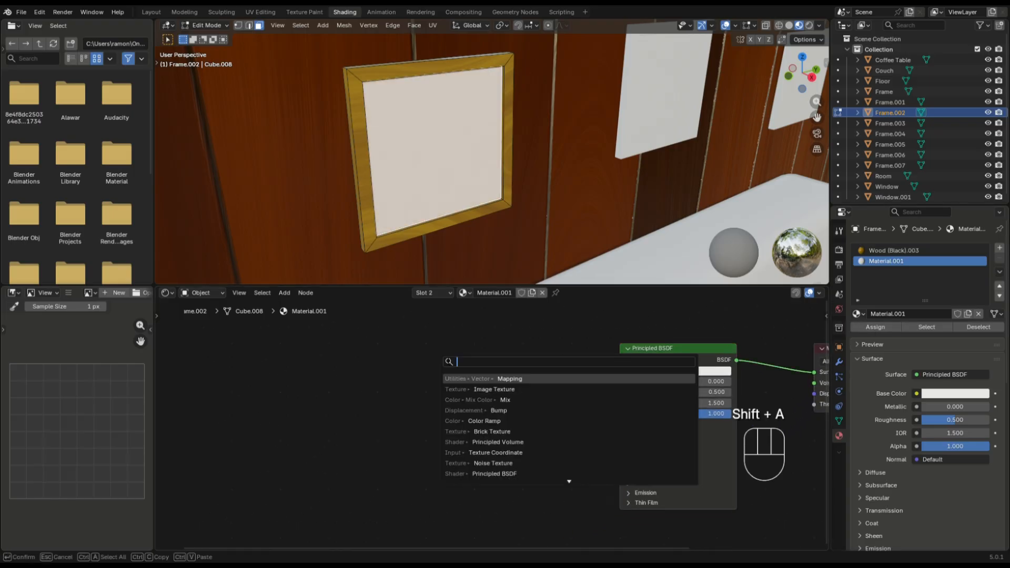
type("ima")
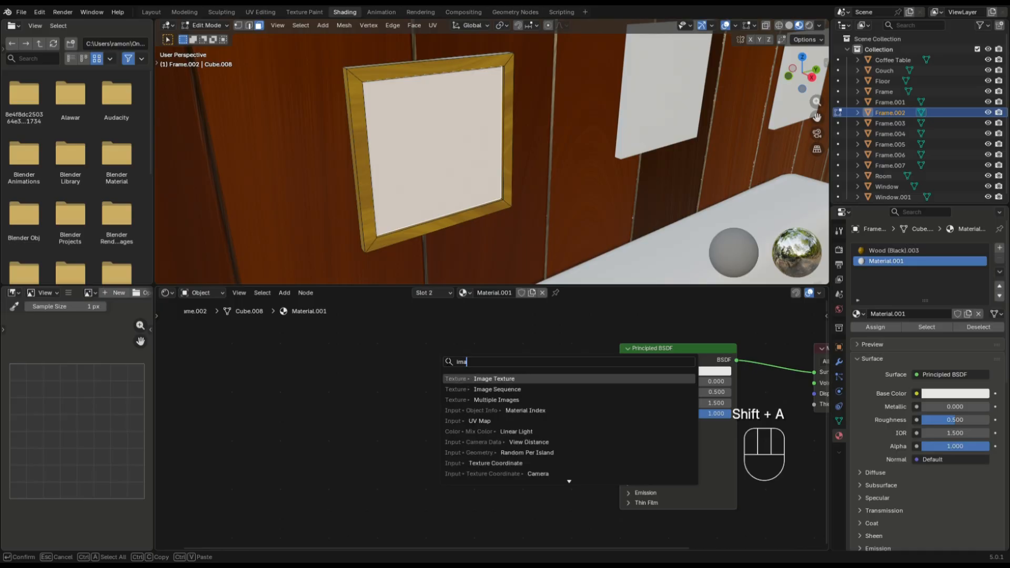
left_click(494, 378)
left_click(410, 361)
Add a Mapping node and a Texture Coordinate node ahead of the Image Texture node
middle_click_drag(252, 406, 377, 404)
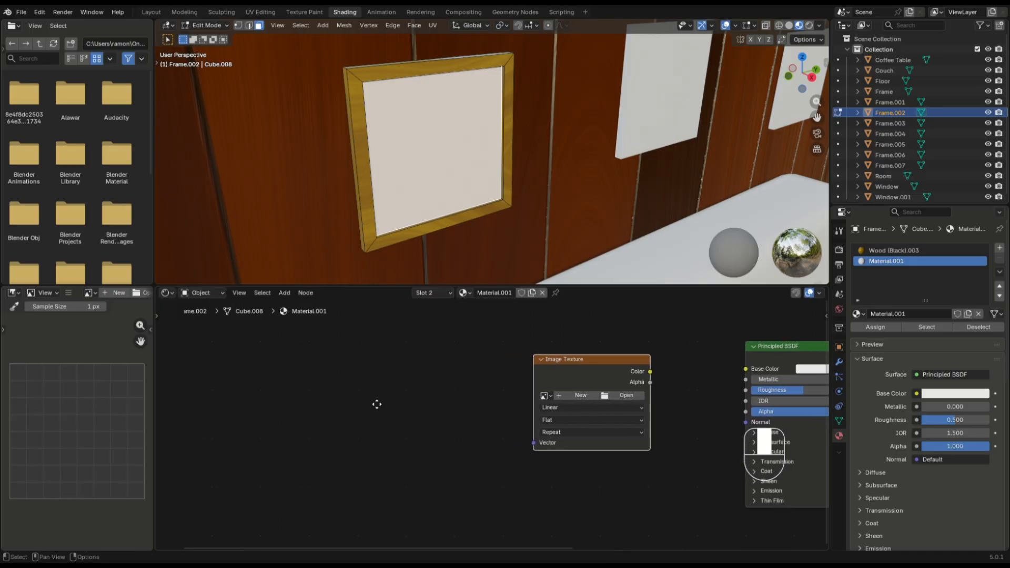
key("shift+a")
type("mappin")
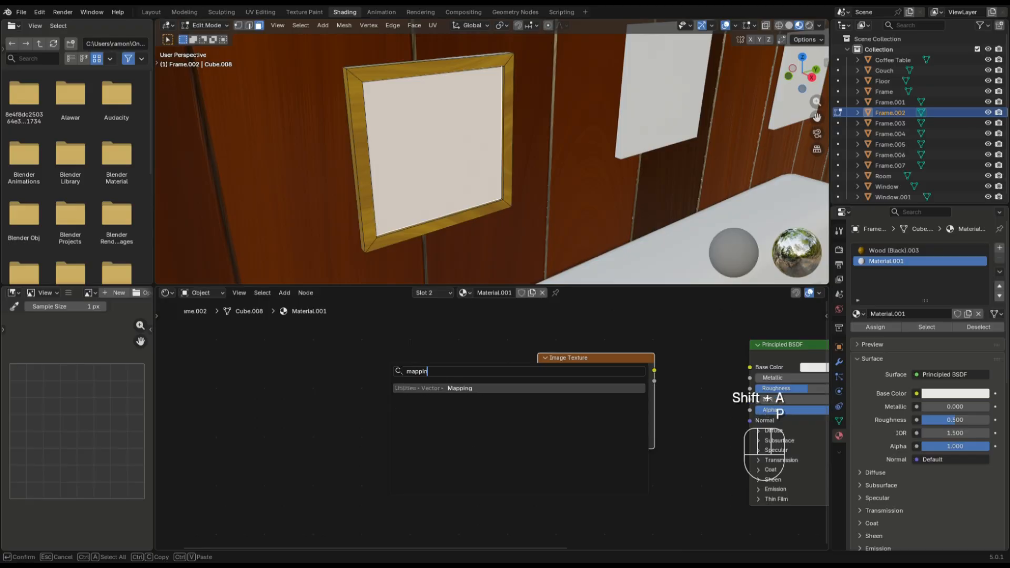
key("Return")
left_click(264, 387)
key("shift+a")
left_click(247, 377)
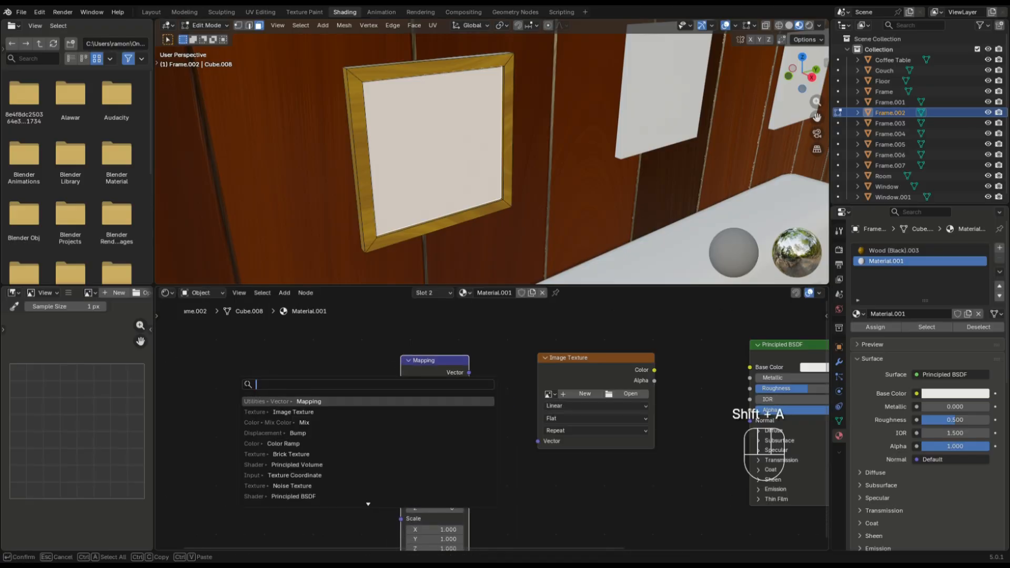
type("texture")
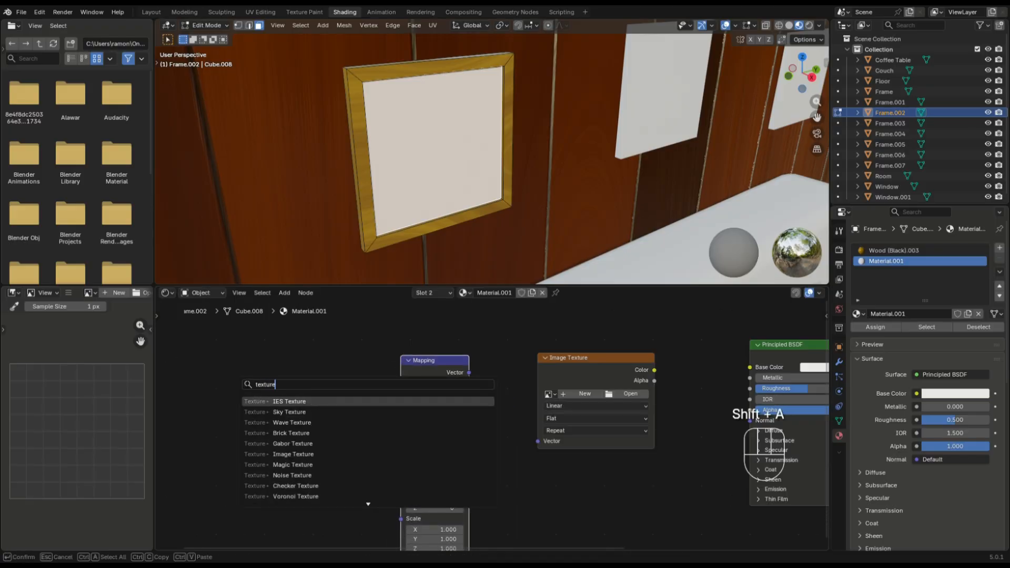
type(" co")
key("Return")
left_click(297, 384)
Link Generated coordinates through the Mapping node into the Image Texture's Vector, and its Color into the Principled BSDF's Base Color
scroll(564, 472, "down", 2)
middle_click_drag(564, 471, 496, 432)
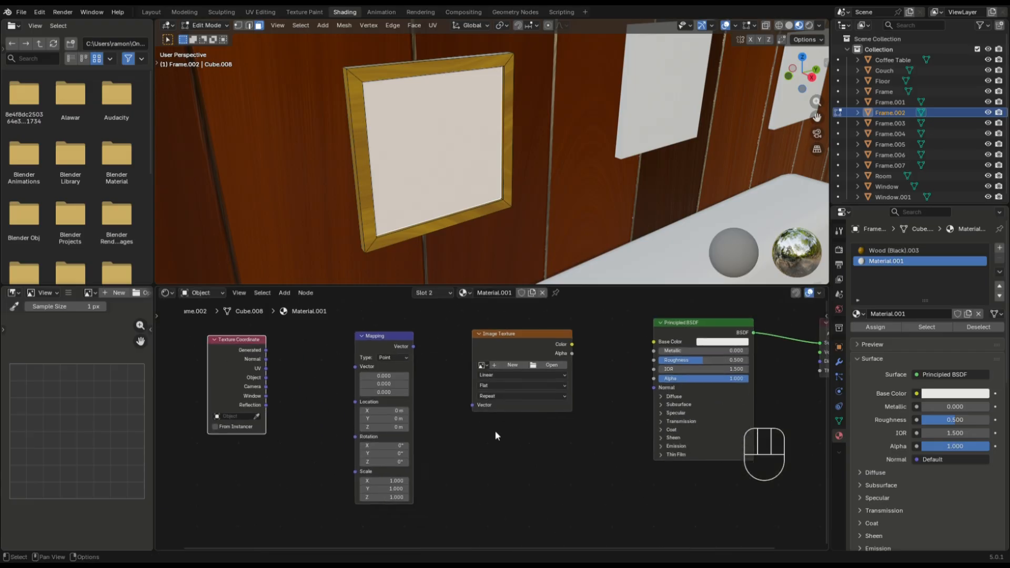
left_click_drag(247, 341, 356, 367)
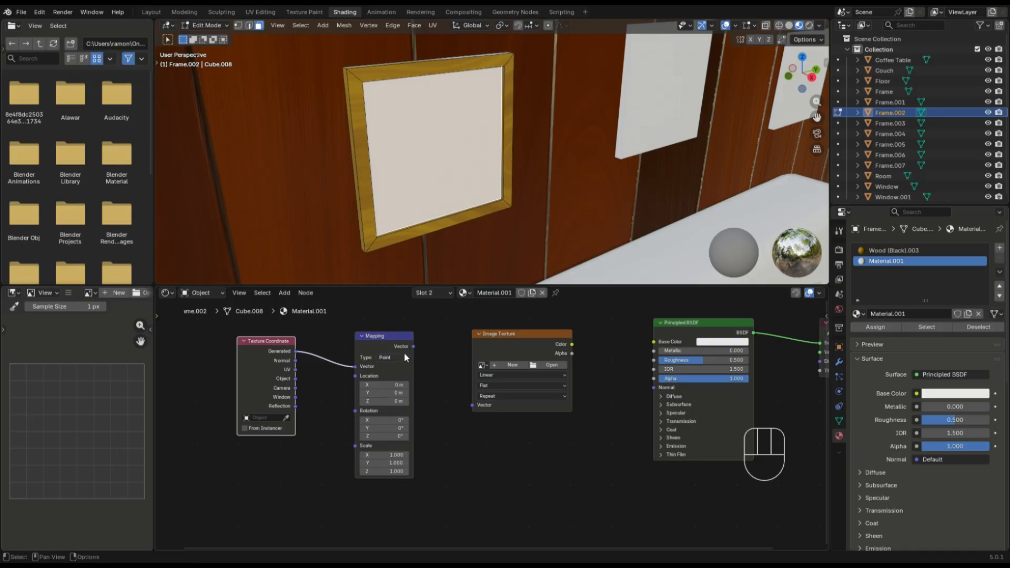
left_click_drag(414, 346, 472, 404)
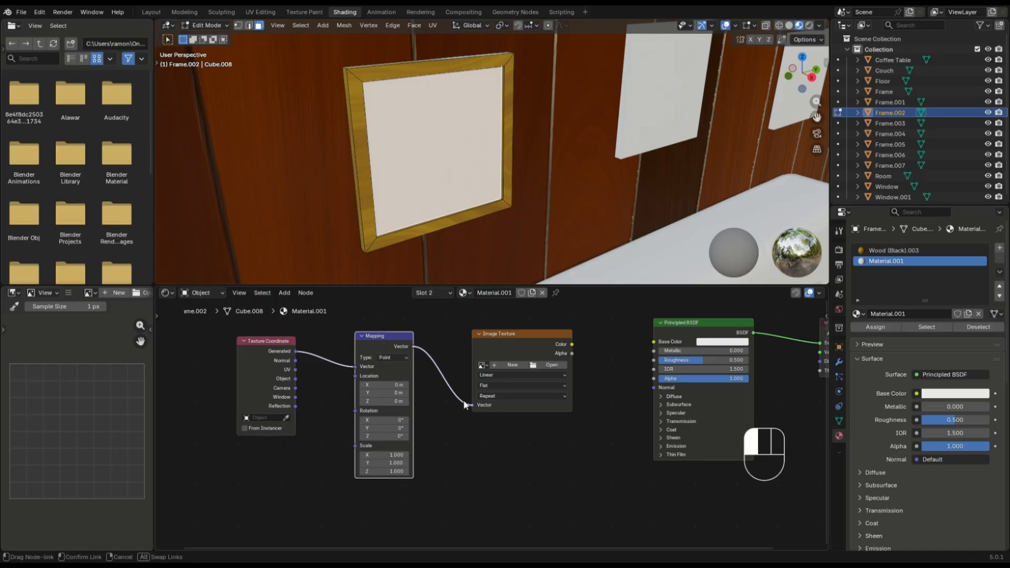
middle_click_drag(462, 350, 427, 378)
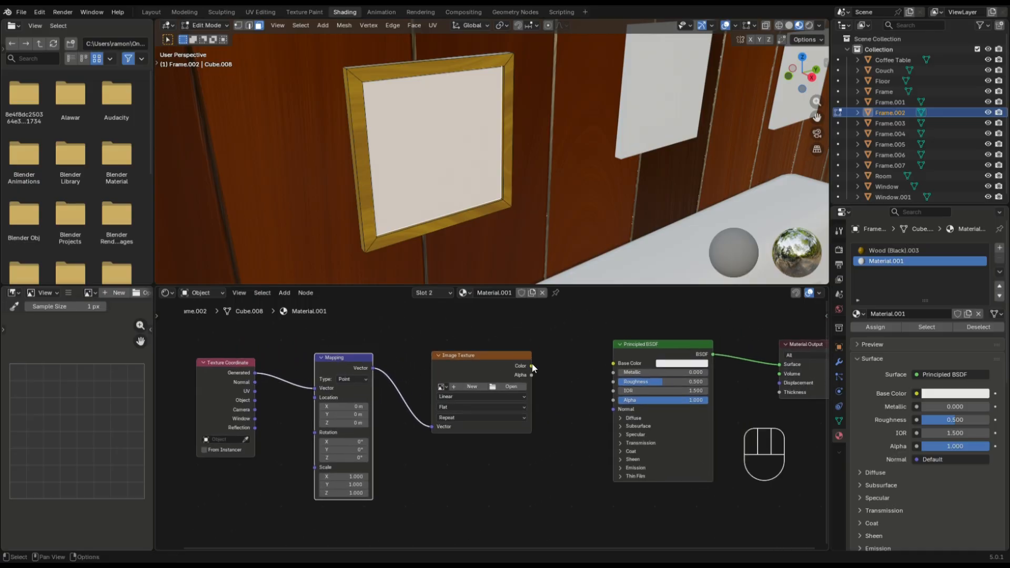
left_click_drag(532, 364, 612, 364)
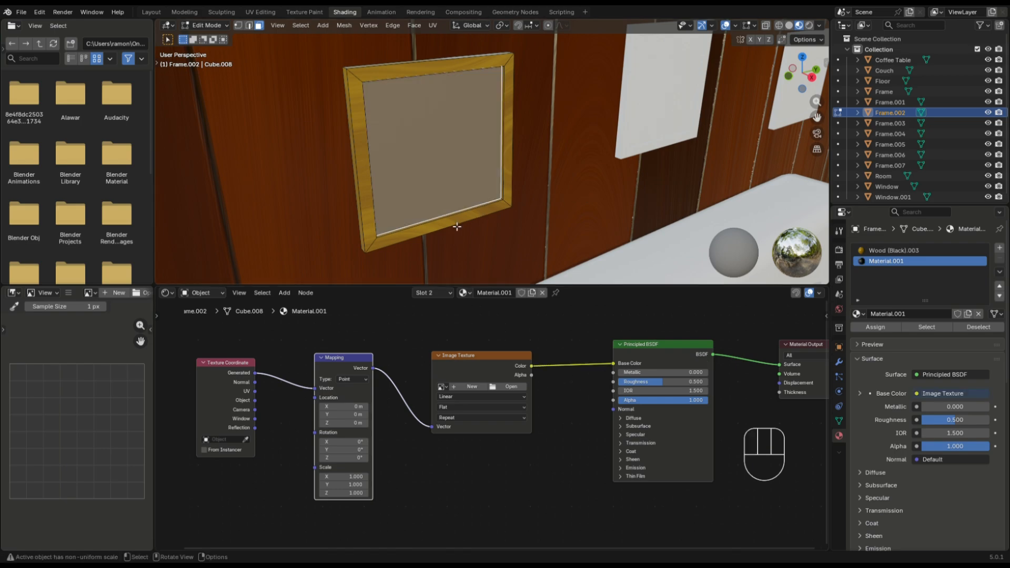
Move the Texture Coordinate node closer to Mapping and load the bearded sailor portrait JPG into the Image Texture node
left_click_drag(237, 334, 463, 410)
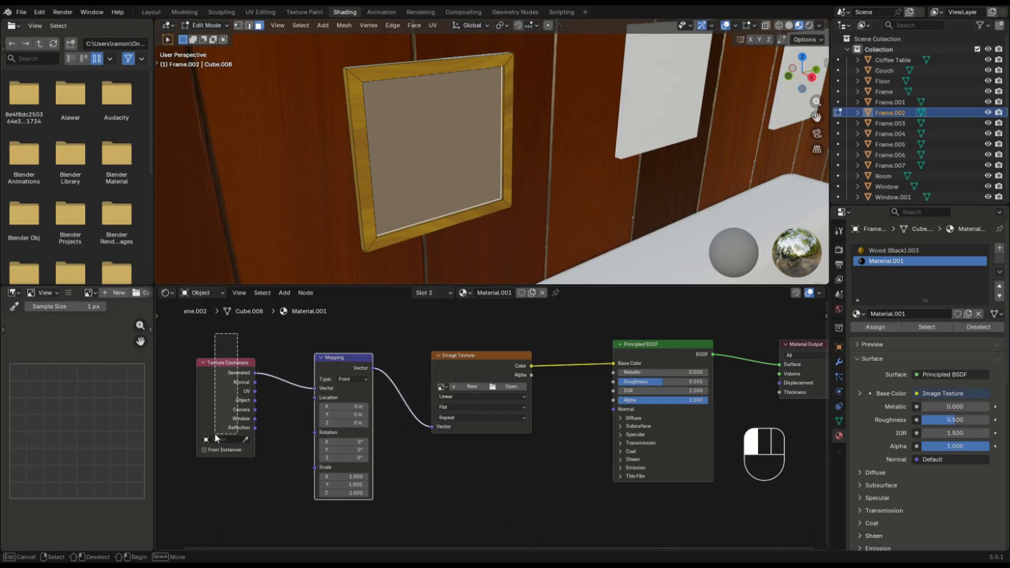
key("g")
left_click(487, 408)
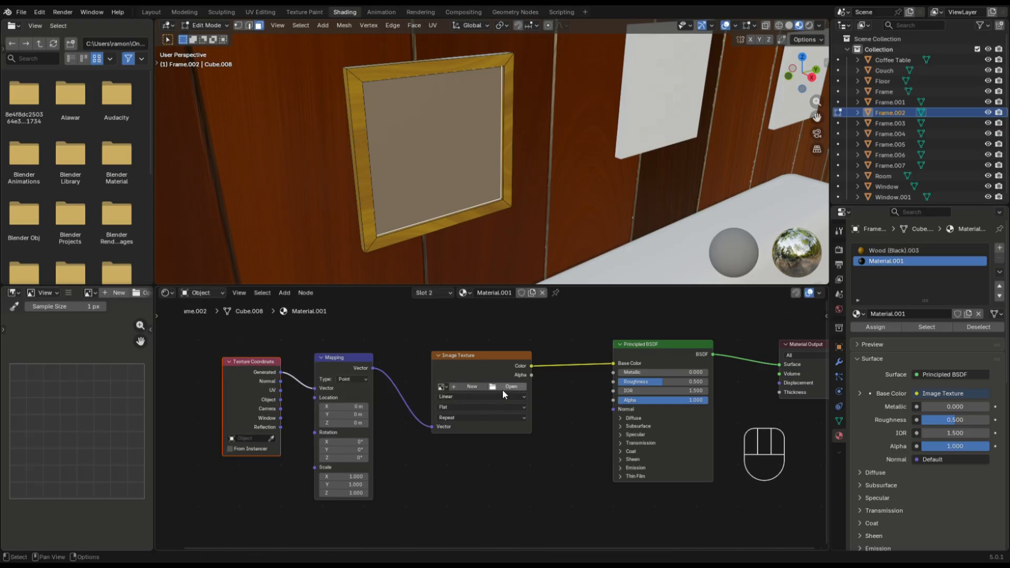
left_click(503, 389)
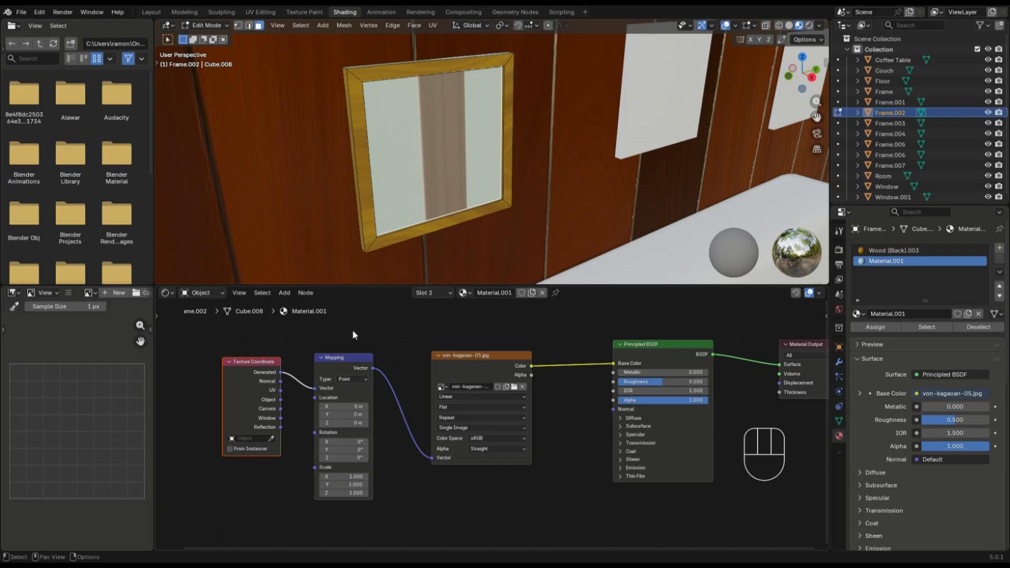
Move the Texture Coordinate and Mapping nodes nearer the image node, and feed the Mapping node's Vector from the UV output
left_click_drag(353, 335, 290, 365)
left_click(419, 333)
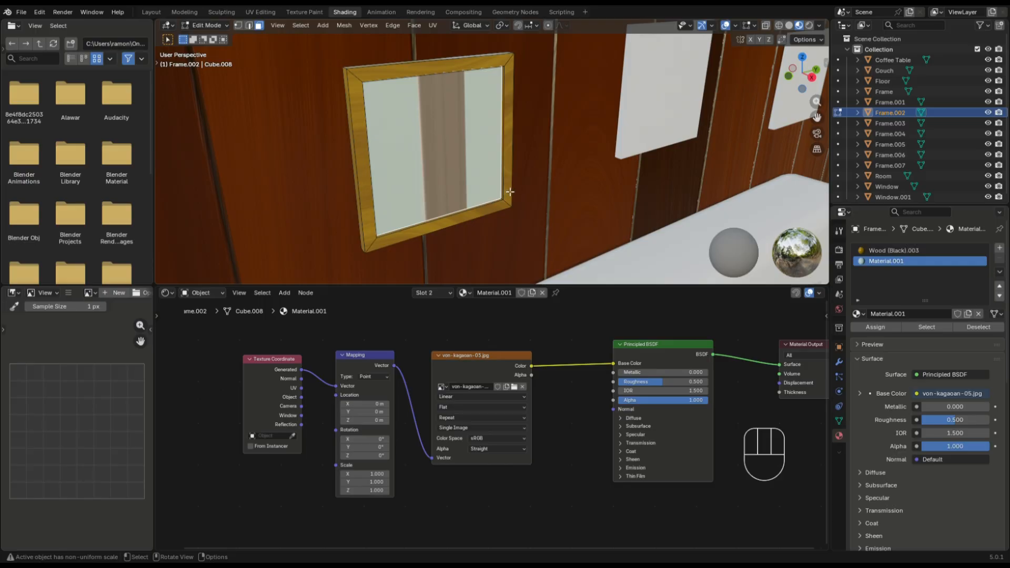
key("Tab")
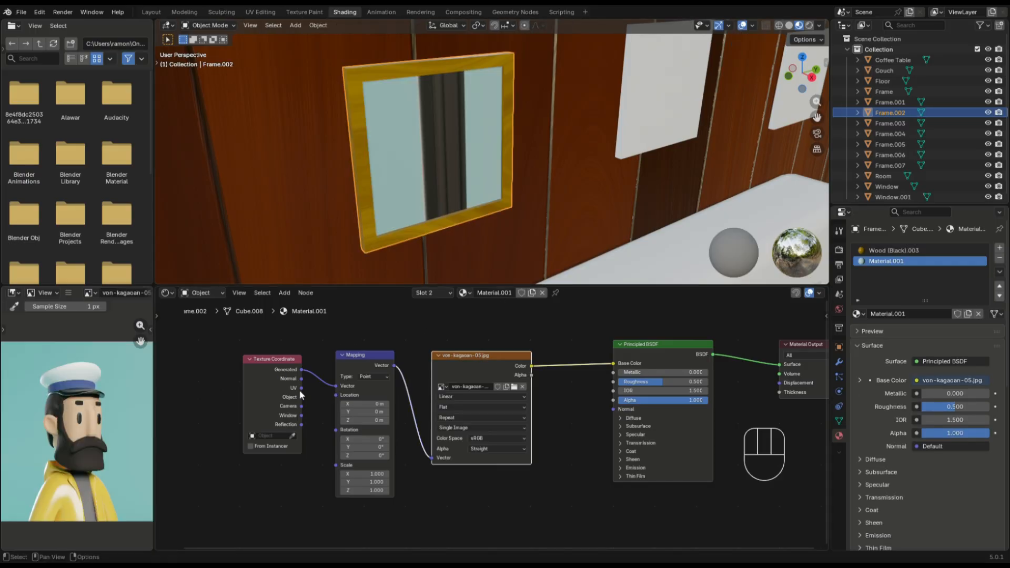
left_click_drag(302, 387, 336, 385)
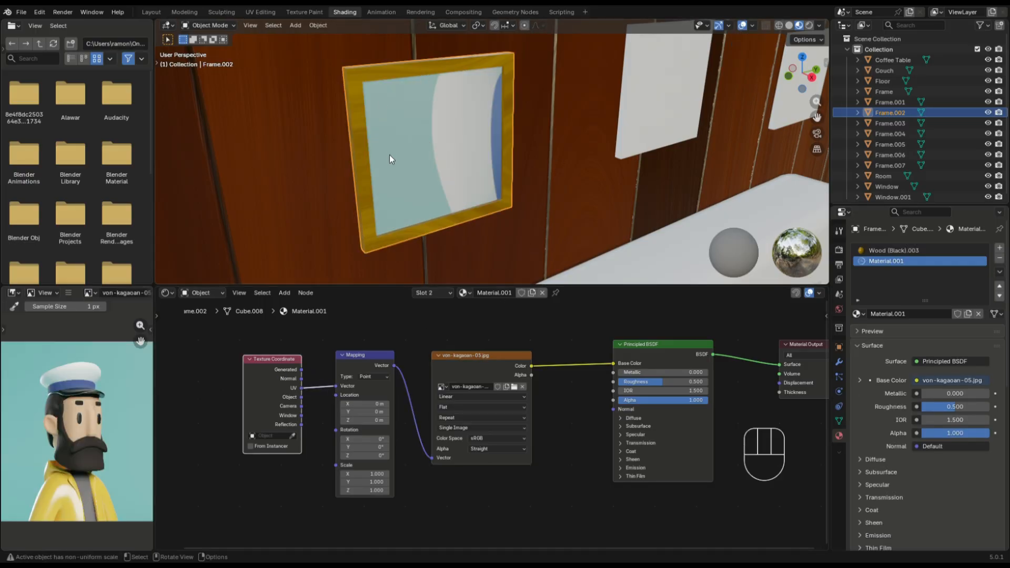
Switch to the UV Editing workspace, close in on Frame.002 and turn on the viewport overlays
left_click(252, 14)
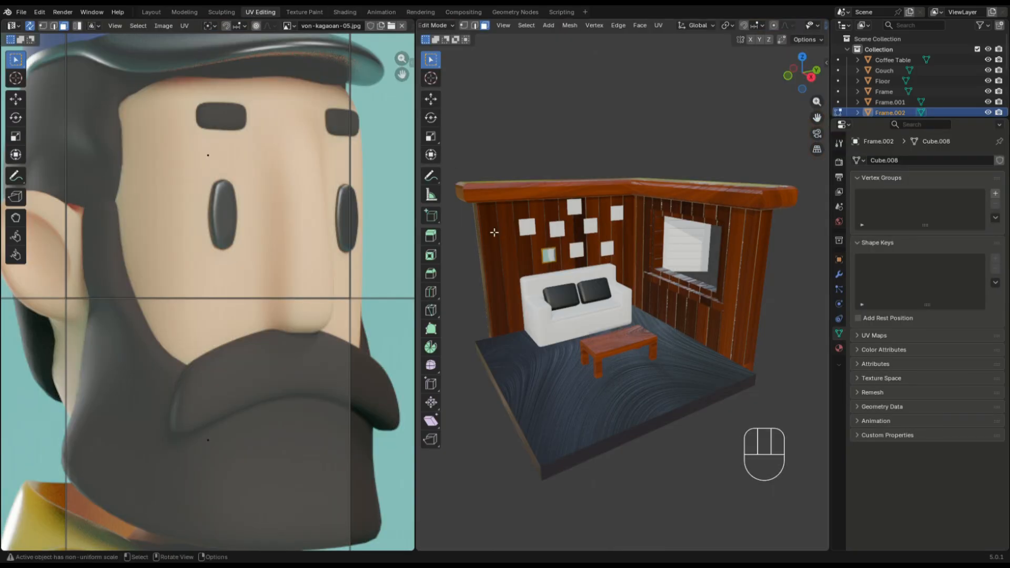
scroll(494, 232, "up", 10)
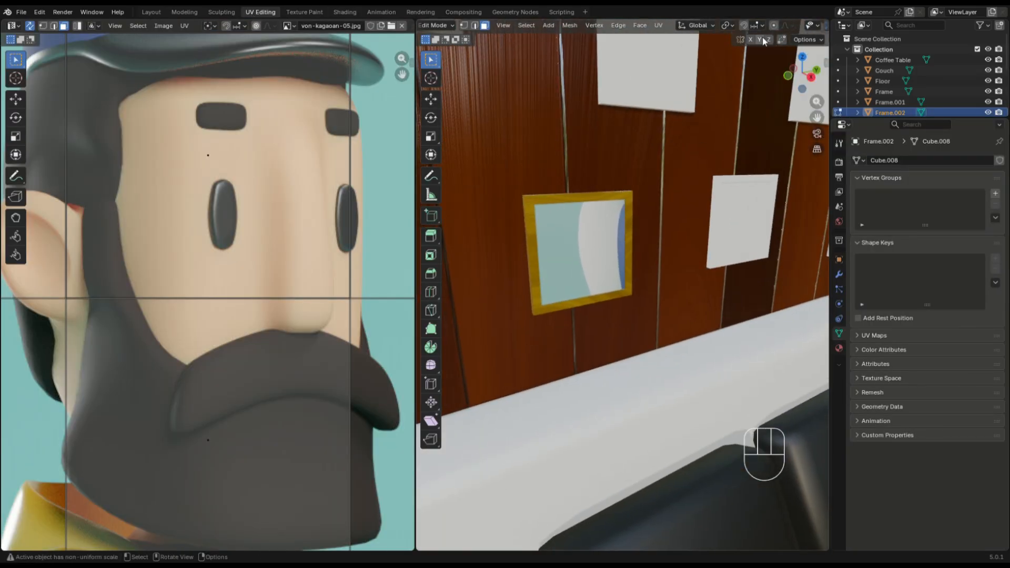
scroll(764, 32, "down", 3)
scroll(747, 29, "down", 3)
left_click(729, 26)
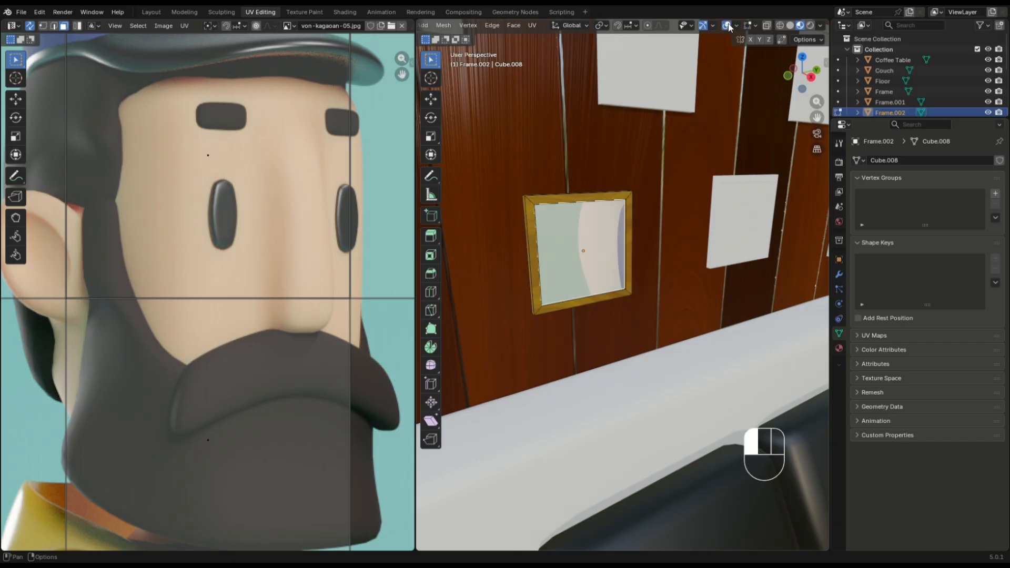
Unwrap all faces of Frame.002 with Smart UV Project using a 66° angle limit and the Scaled margin method
scroll(604, 252, "up", 3)
key("a")
scroll(210, 263, "down", 4)
key("u")
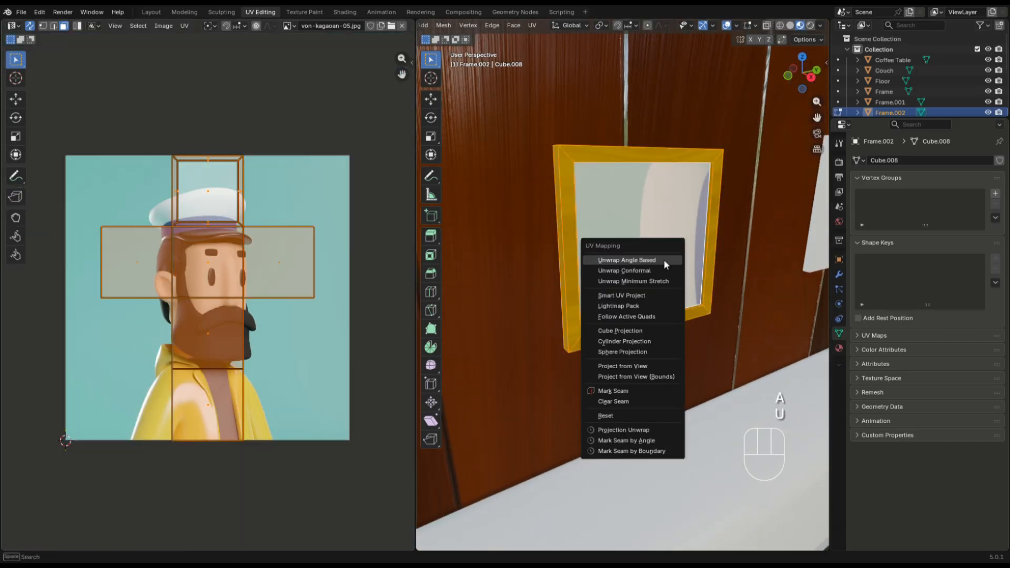
left_click(656, 295)
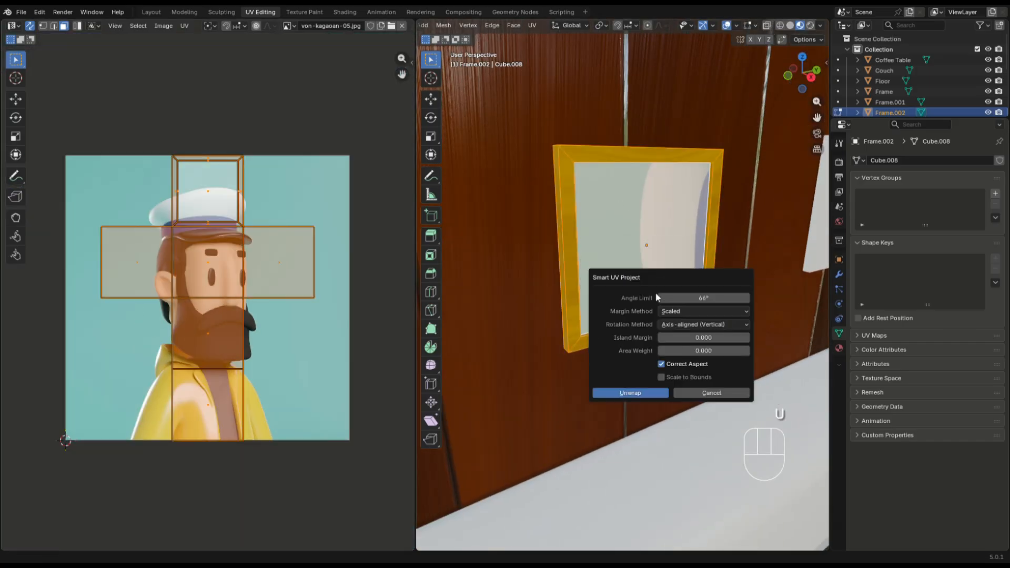
left_click(658, 392)
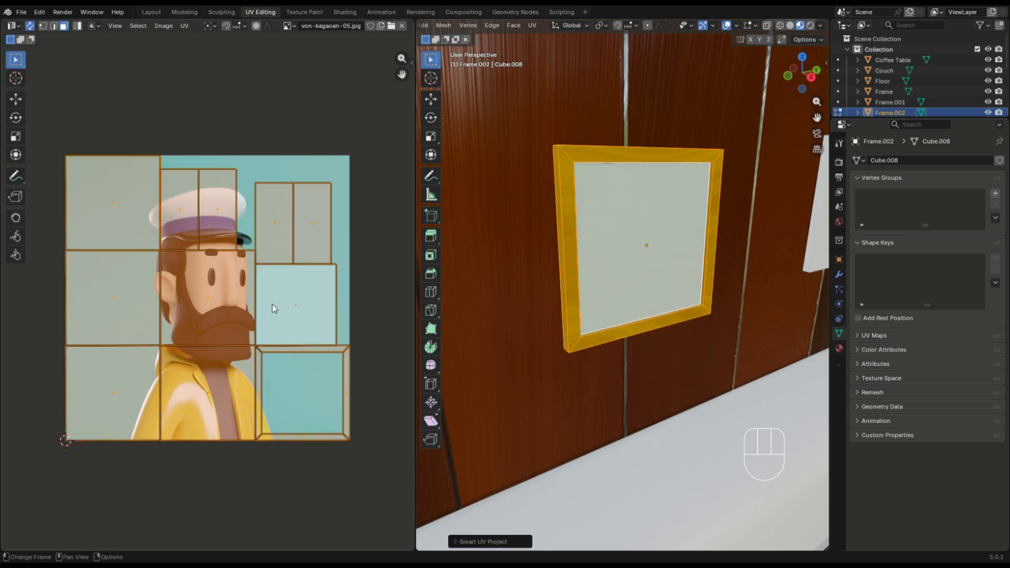
Move the inner picture face's UV island about -0.31 along X and scale it up to nearly fill the portrait image
left_click(651, 246)
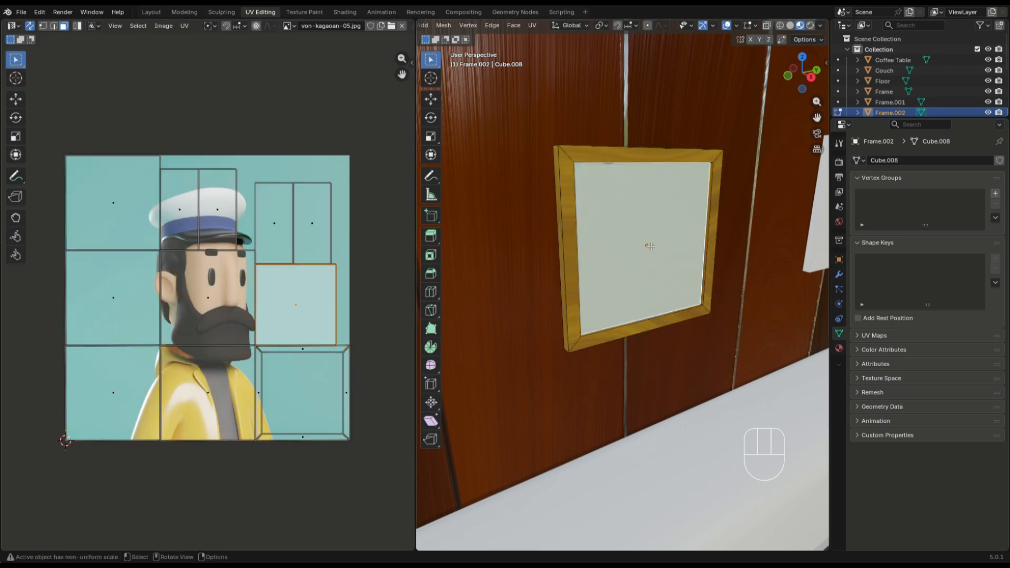
key("g")
key("x")
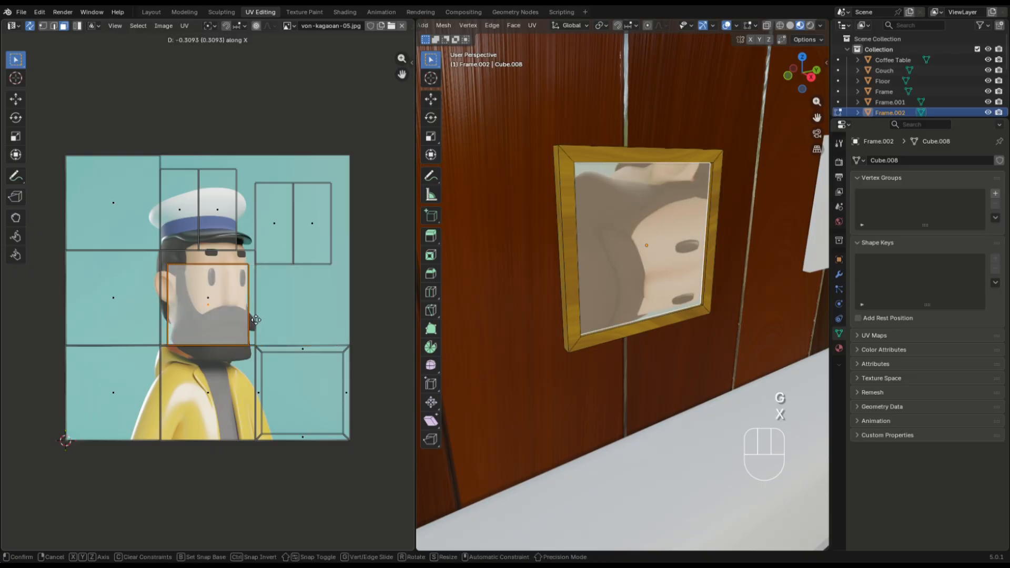
key("s")
left_click(361, 330)
Rotate the picture face's UV island by -90° and expand the rotation's operation settings
key("r")
key("KP_Subtract")
key("KP_9")
key("KP_0")
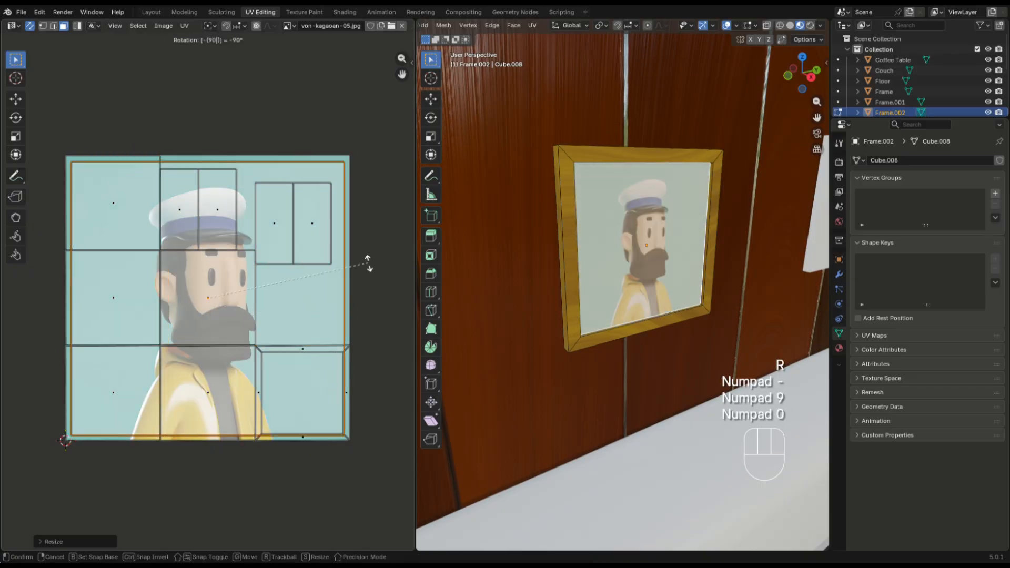
key("KP_Enter")
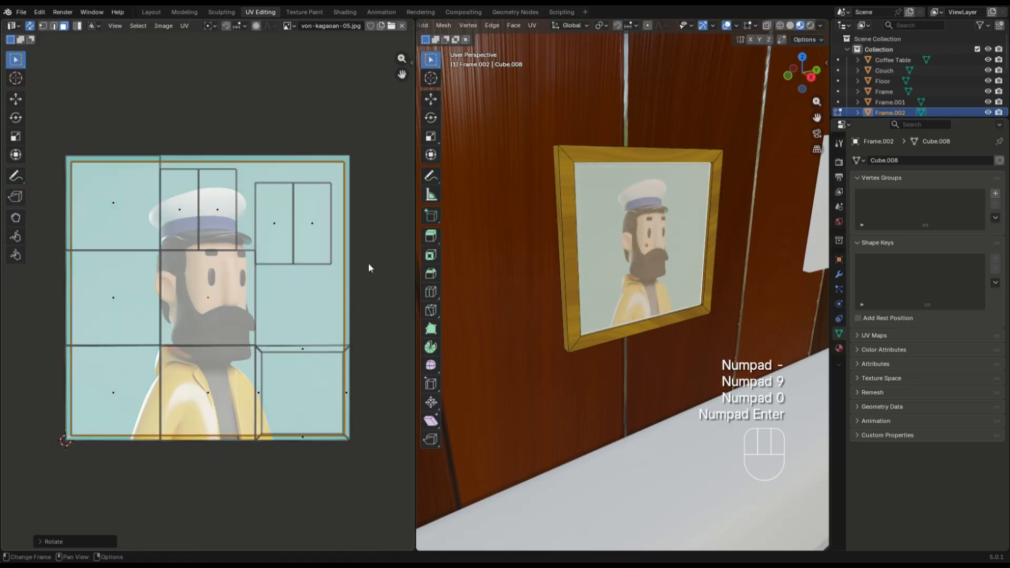
left_click(35, 540)
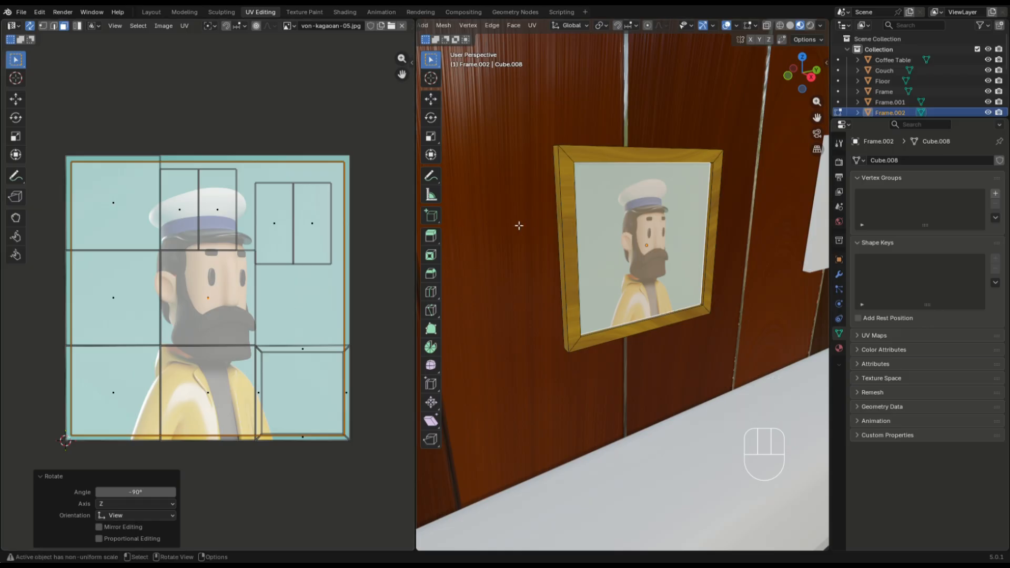
Return to Object Mode, view the whole frame wall and enlarge the Outliner to list every scene object
key("Tab")
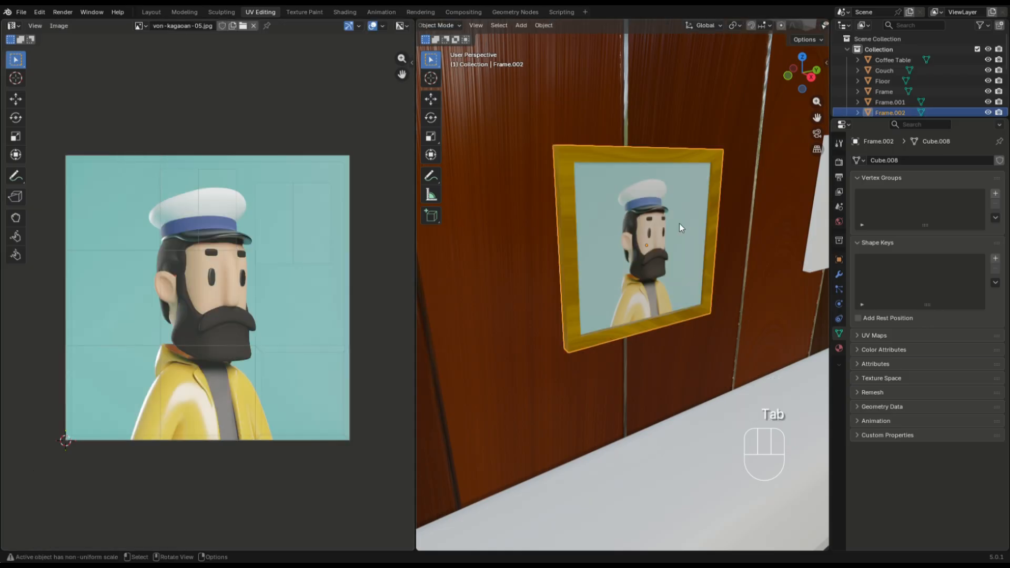
scroll(680, 223, "down", 4)
middle_click_drag(661, 231, 654, 260, "shift")
scroll(625, 254, "down", 4)
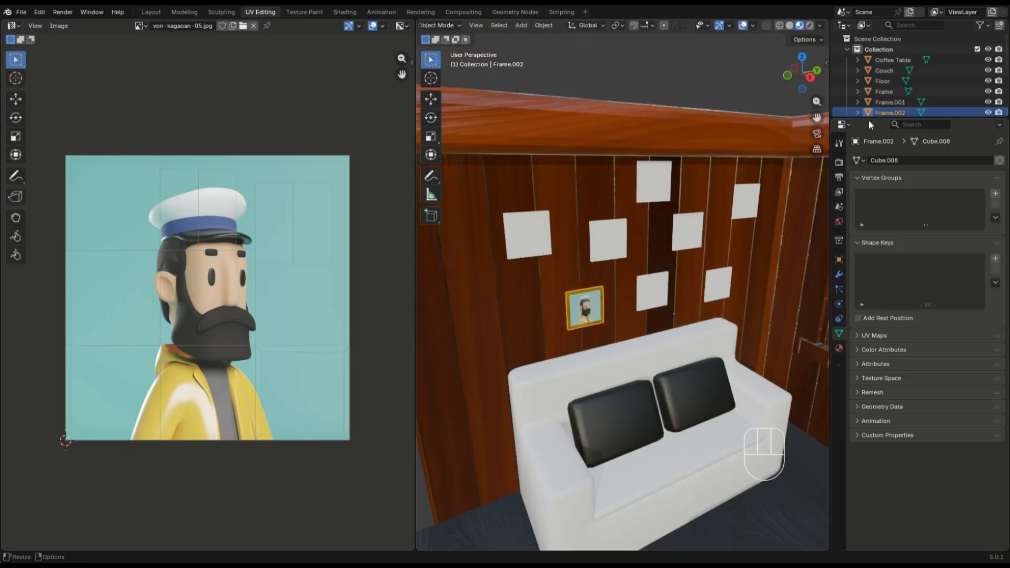
left_click_drag(872, 124, 874, 248)
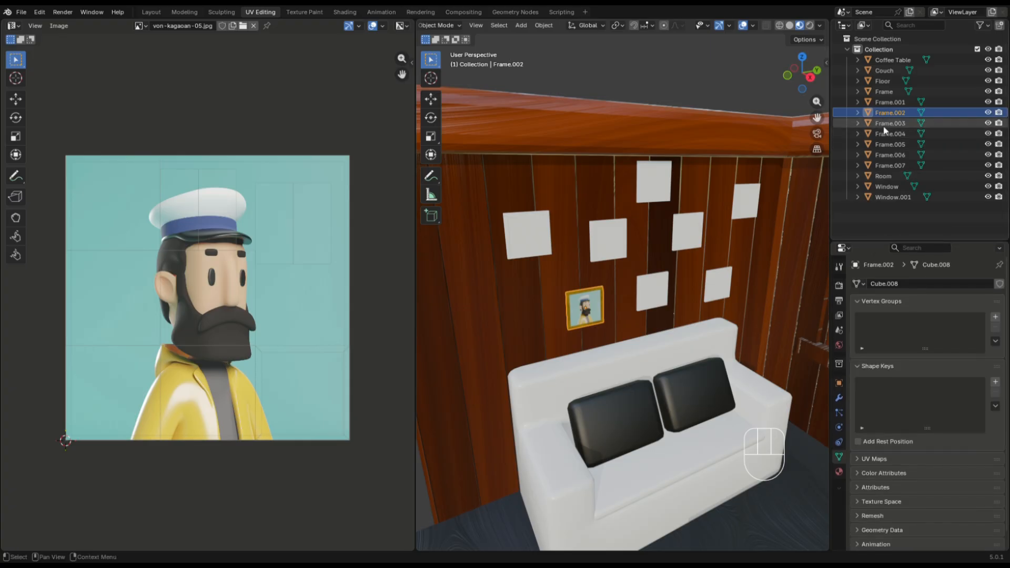
Copy the UV maps of Frame.002 to all the other wall frames and link its materials to them
left_click(884, 92)
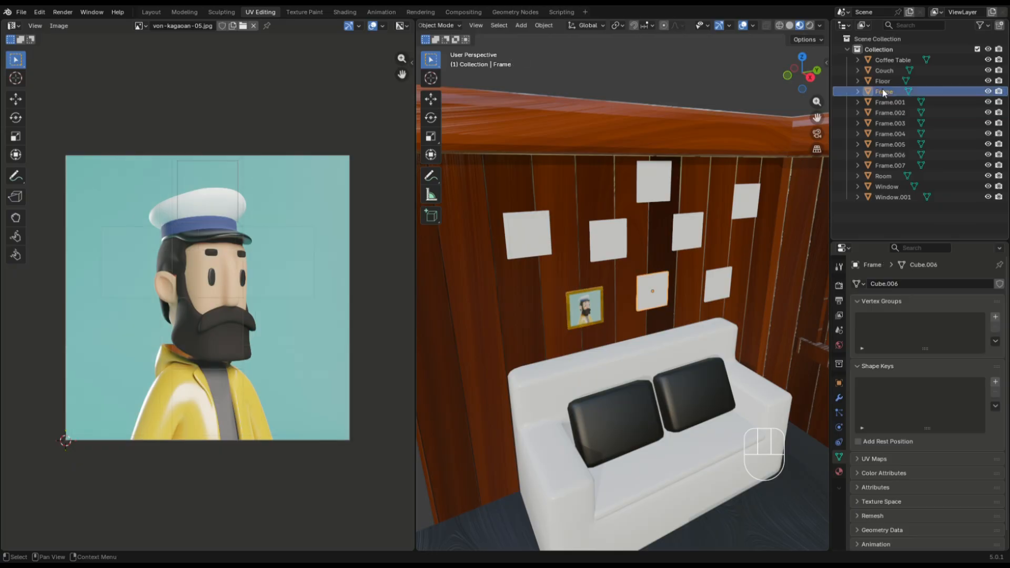
left_click(895, 164, "shift")
left_click(583, 311, "shift")
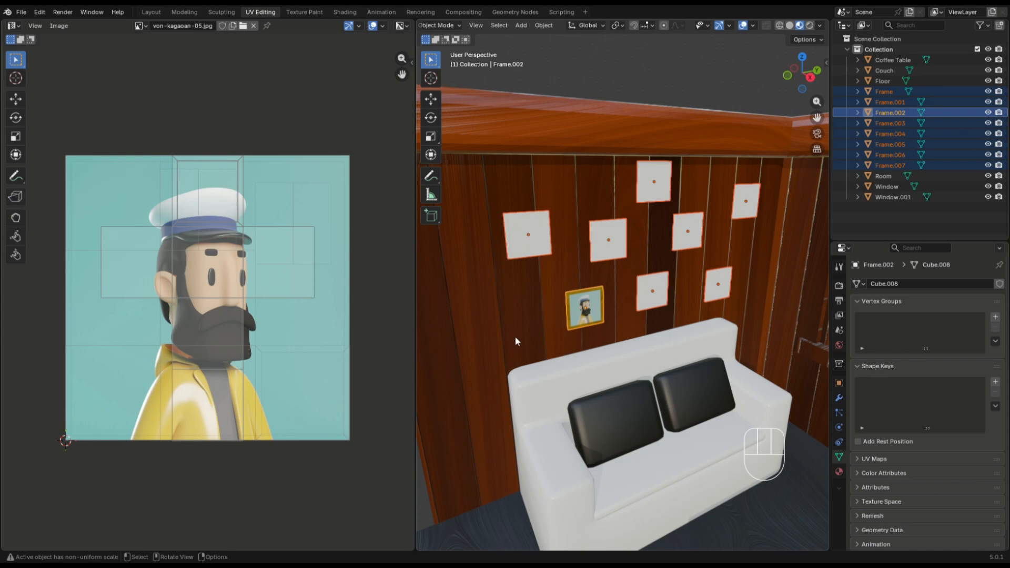
key("ctrl+l")
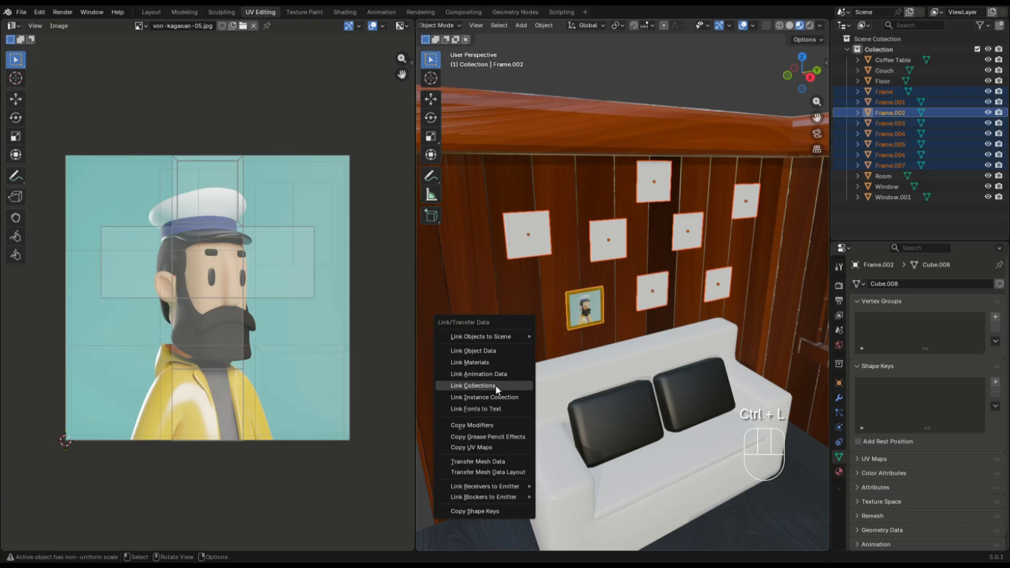
left_click(483, 448)
key("ctrl+l")
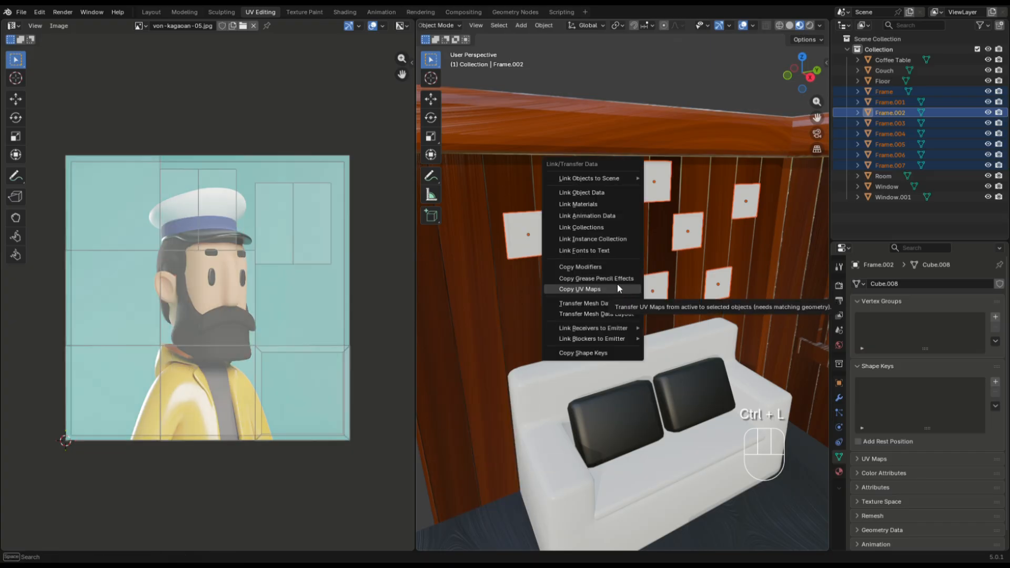
left_click(598, 204)
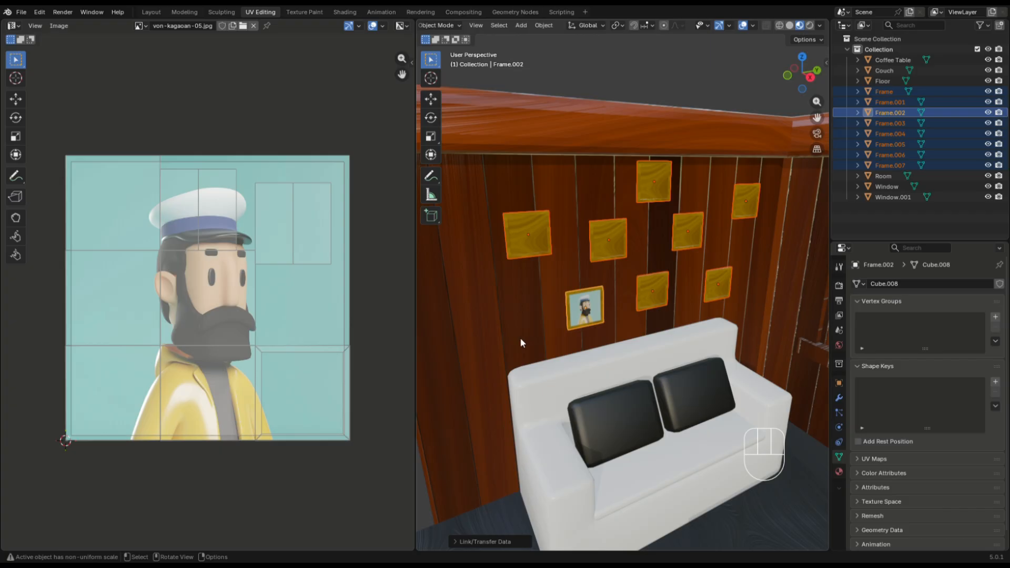
Make the picture material Material.001 single-user on Frame.003 and assign it to the frame's inner face
left_click(529, 238)
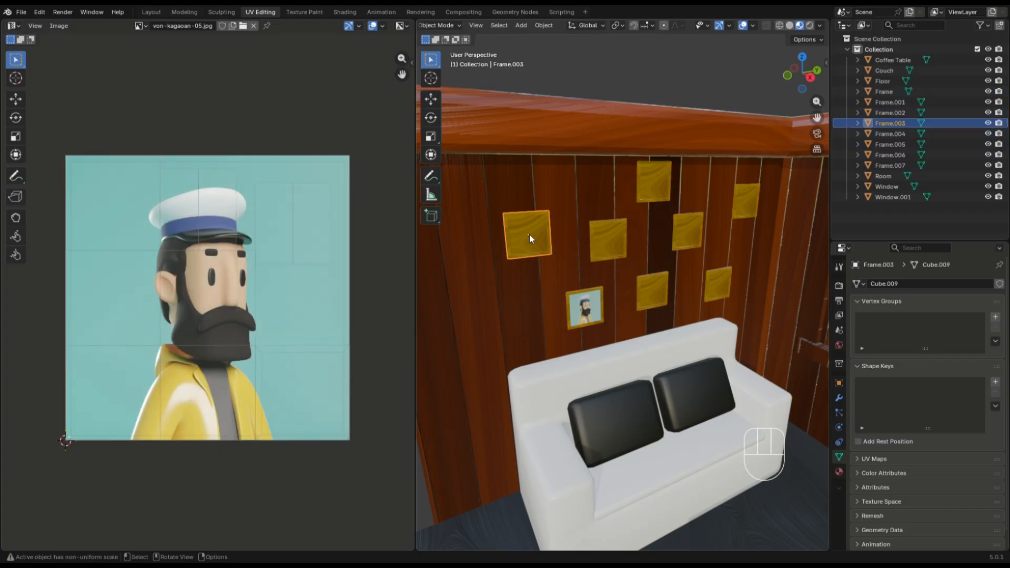
left_click(345, 12)
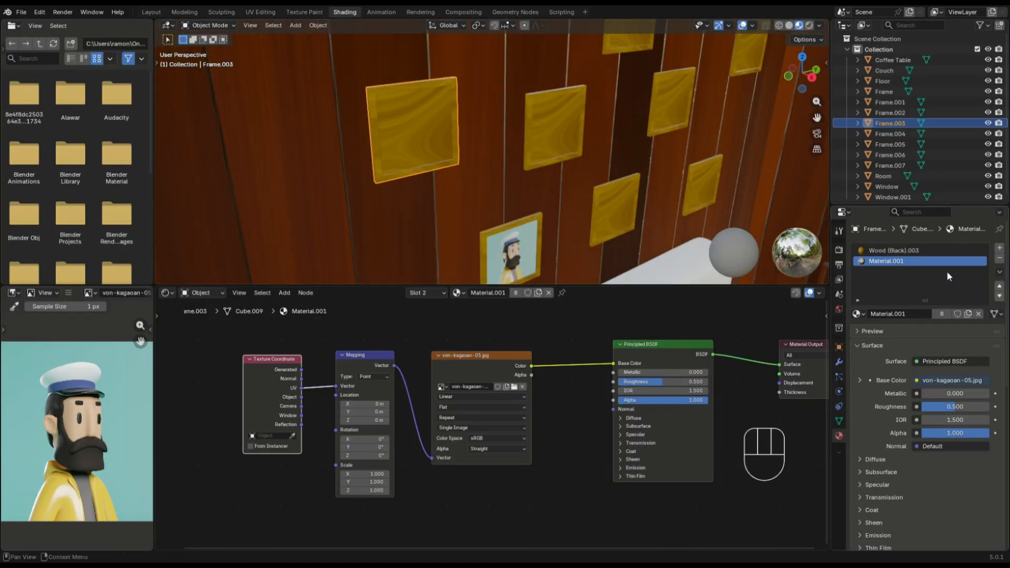
left_click(967, 314)
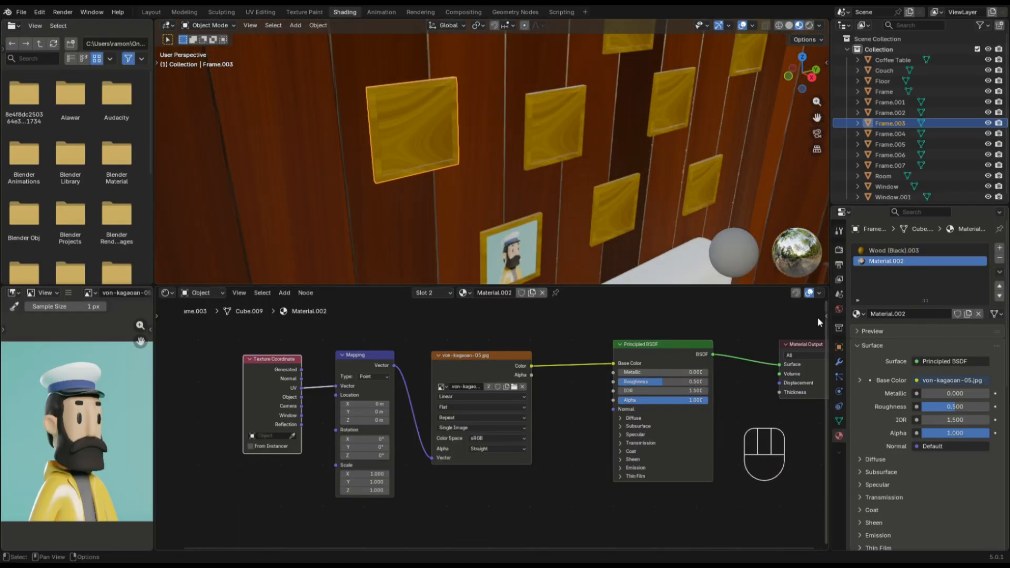
key("Tab")
left_click(866, 329)
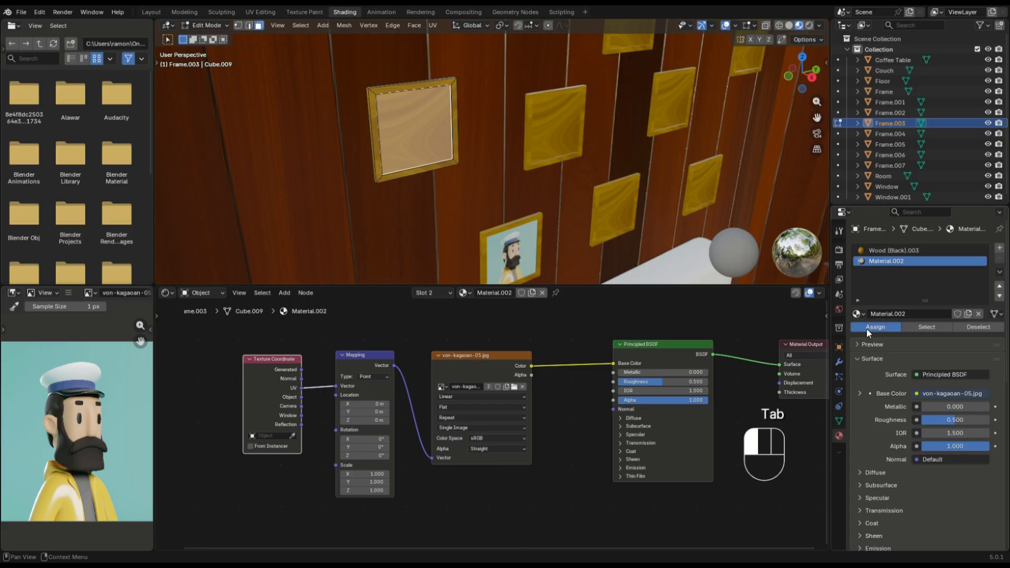
Load the 3d-cartoon-baker PNG into the image texture of Frame.003's picture material
key("Tab")
left_click(515, 386)
double_click(595, 342)
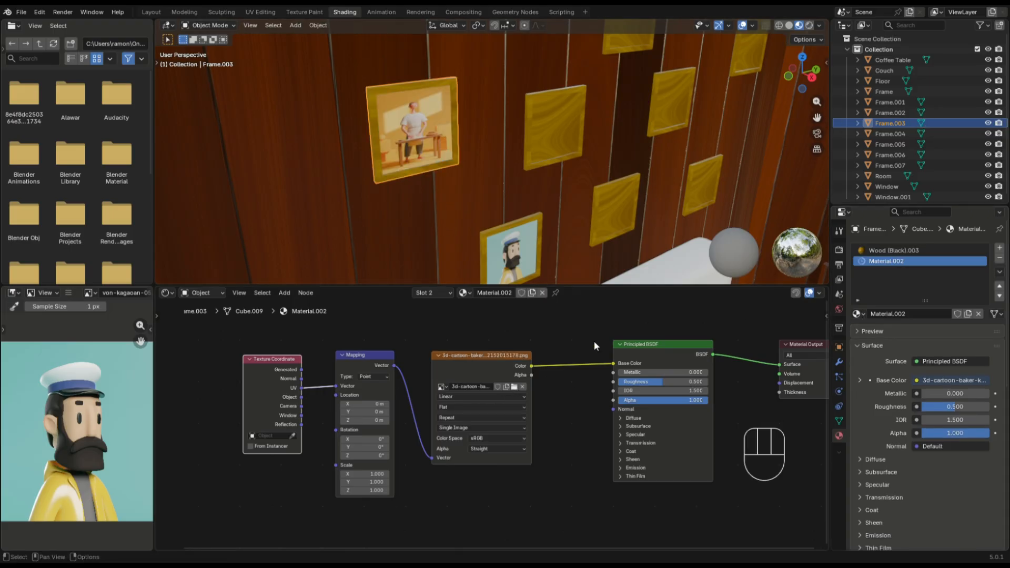
Give Frame.001 a single-user picture material on its inner face, using the portrait of the dark-haired cartoon character
scroll(500, 181, "down", 2)
left_click(522, 137)
key("Tab")
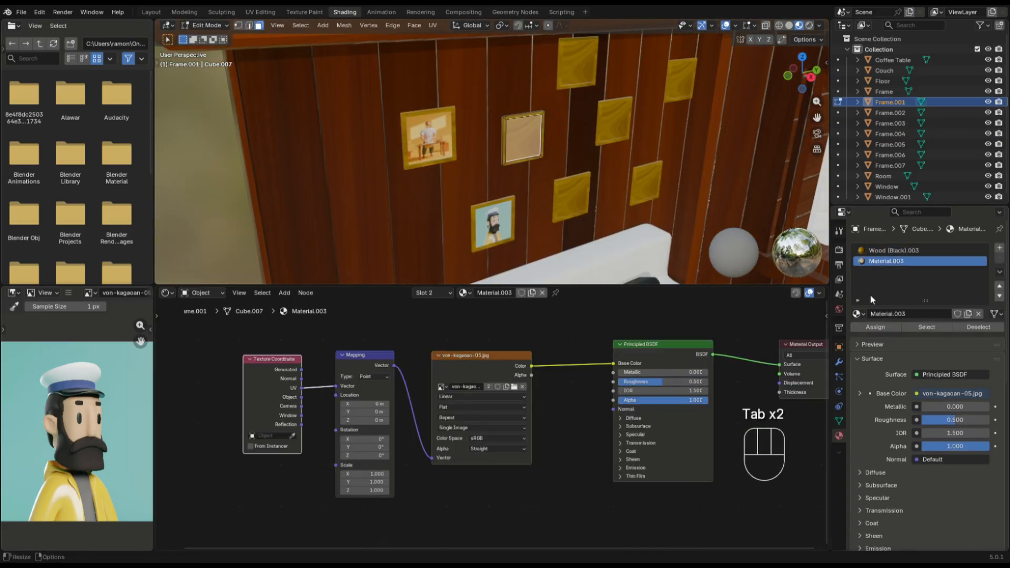
left_click(876, 327)
key("Tab")
left_click(515, 386)
double_click(568, 380)
Give Frame.005 a single-user picture material on its inner face, using the portrait of the character in a pink hat
left_click(577, 63)
left_click(891, 262)
left_click(968, 314)
key("Tab")
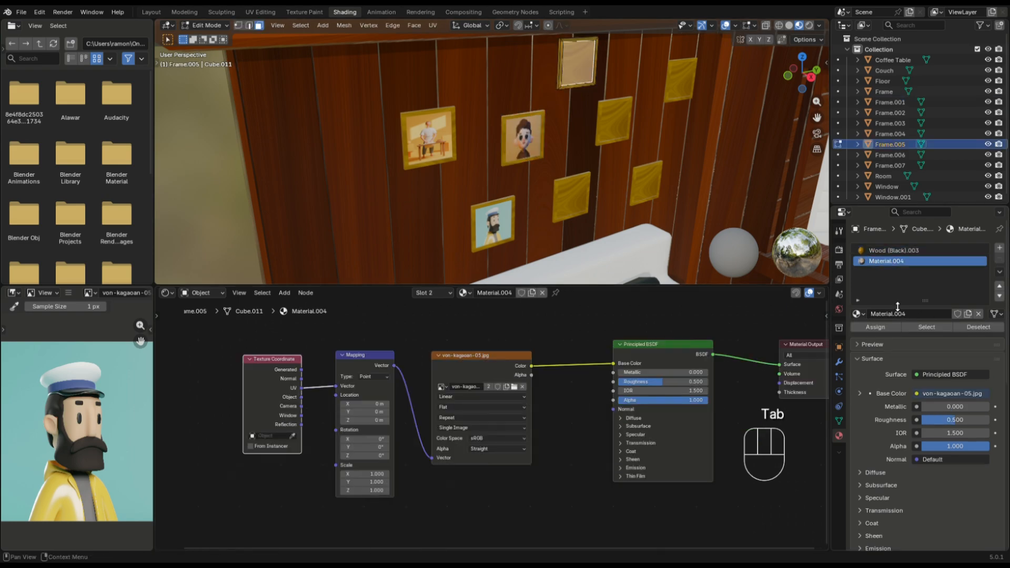
left_click(875, 327)
key("Tab")
left_click(515, 387)
double_click(604, 199)
Give the object Frame a single-user picture material on its inner face, using the portrait of the bearded man in an orange cap
left_click(578, 199)
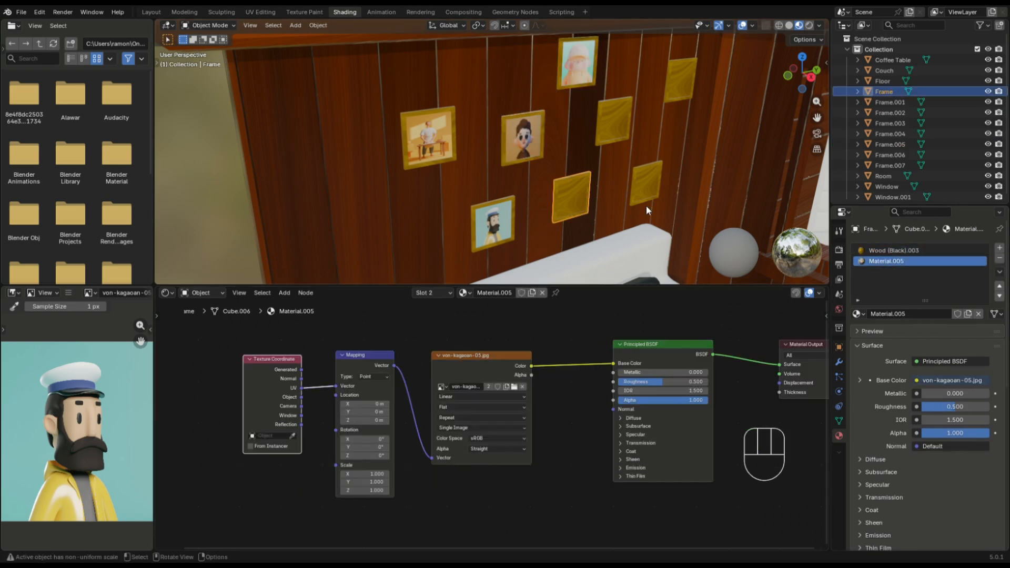
key("Tab")
key("Tab")
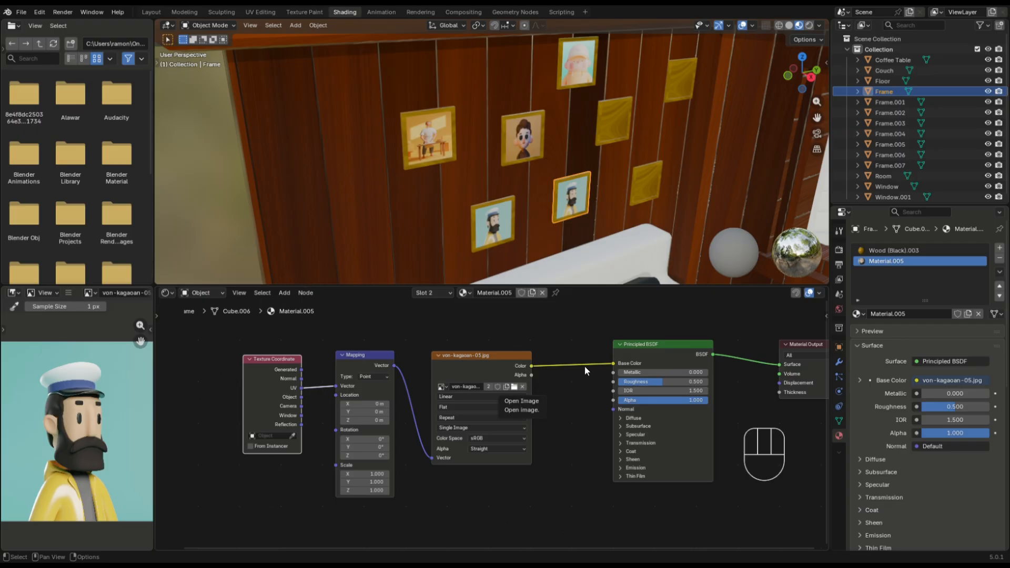
Give Frame.004 a single-user picture material on its inner face, using the image of a group of people
left_click(613, 121)
left_click(891, 261)
left_click(968, 314)
key("Tab")
key("Tab")
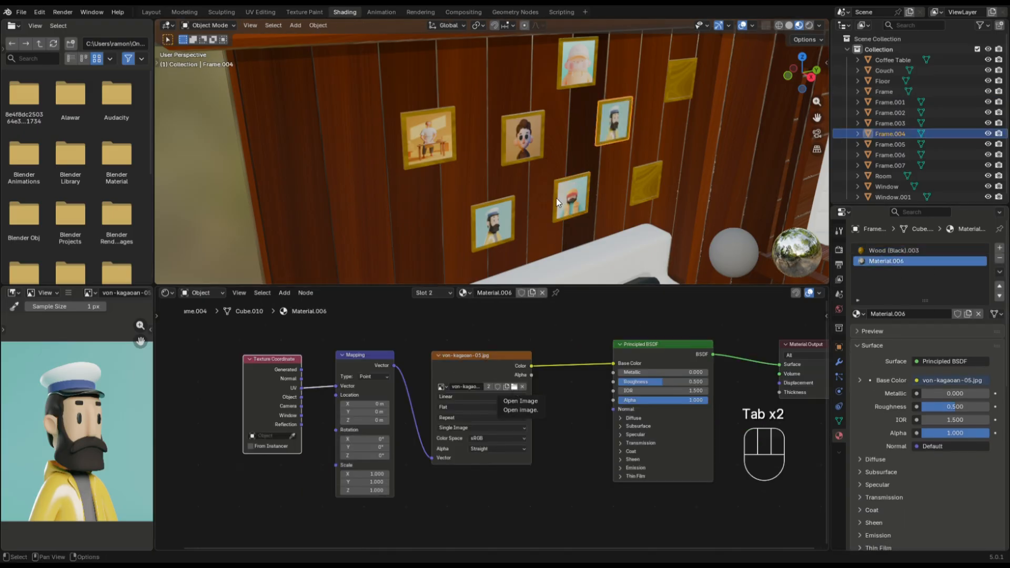
Give Frame.007 a single-user picture material on its inner face, using the pink-toned illustration
left_click(681, 79)
left_click(891, 260)
left_click(968, 314)
key("Tab")
key("Tab")
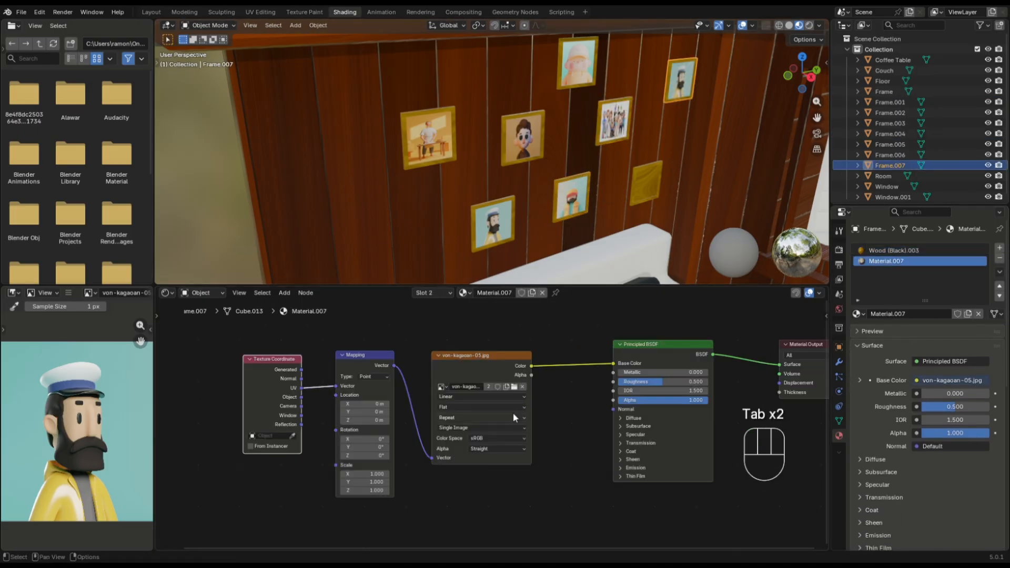
left_click(513, 417)
left_click(513, 400)
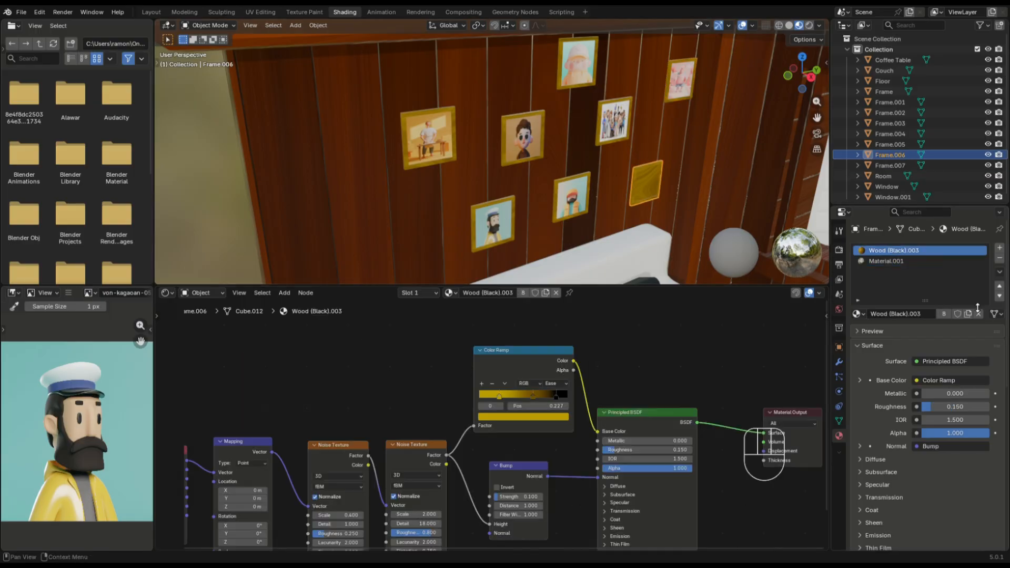
Give Frame.006 a single-user picture material on its inner face, using the 3d-illustration PNG of a bearded man in blue
left_click(891, 261)
left_click(968, 314)
key("Tab")
key("Tab")
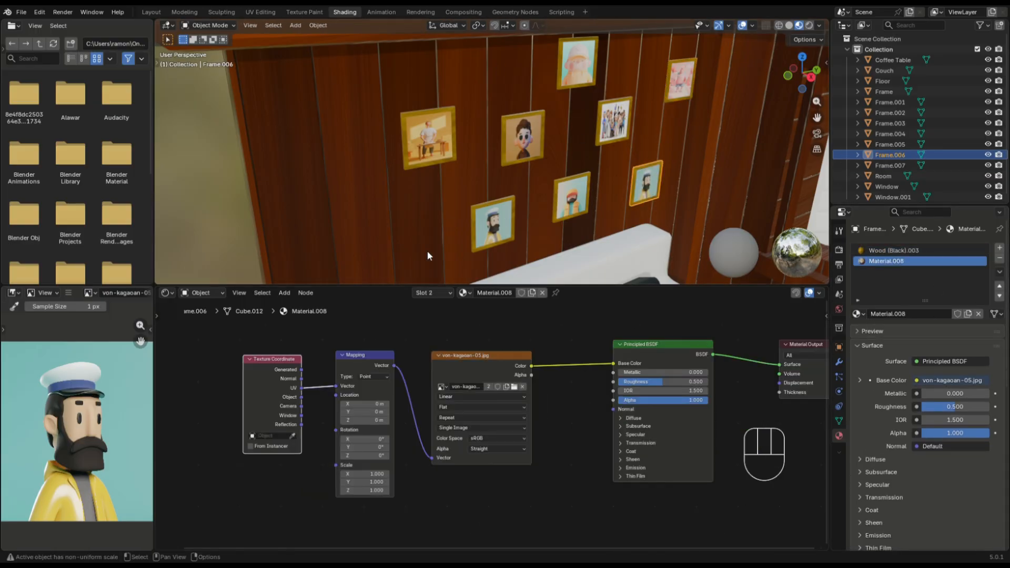
left_click_drag(243, 167, 526, 447)
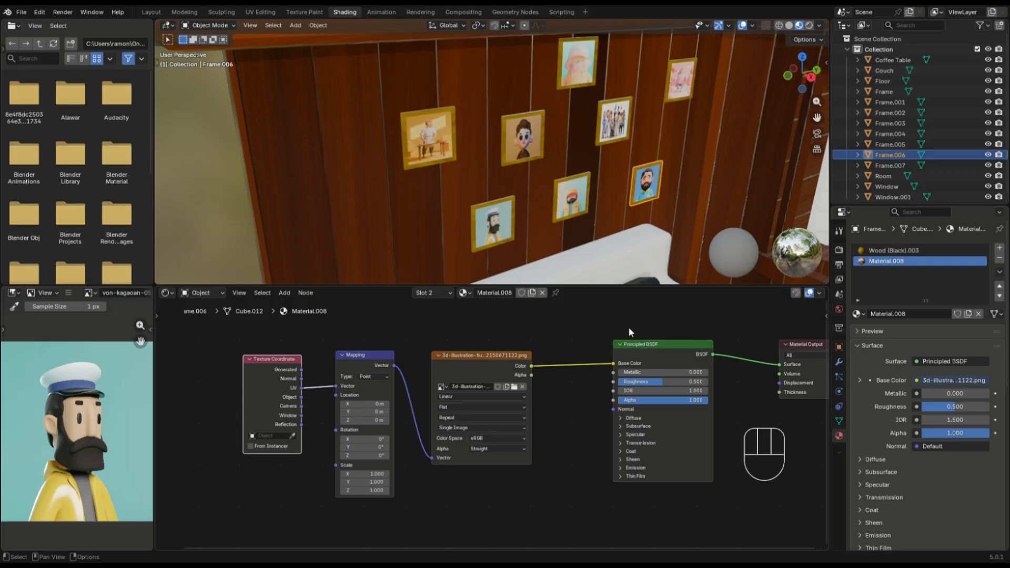
Hide both window shutters, Window and Window.001, from outside the room
middle_click_drag(634, 248, 639, 168)
scroll(579, 164, "down", 5)
middle_click_drag(529, 161, 453, 144, "shift")
left_click(484, 114)
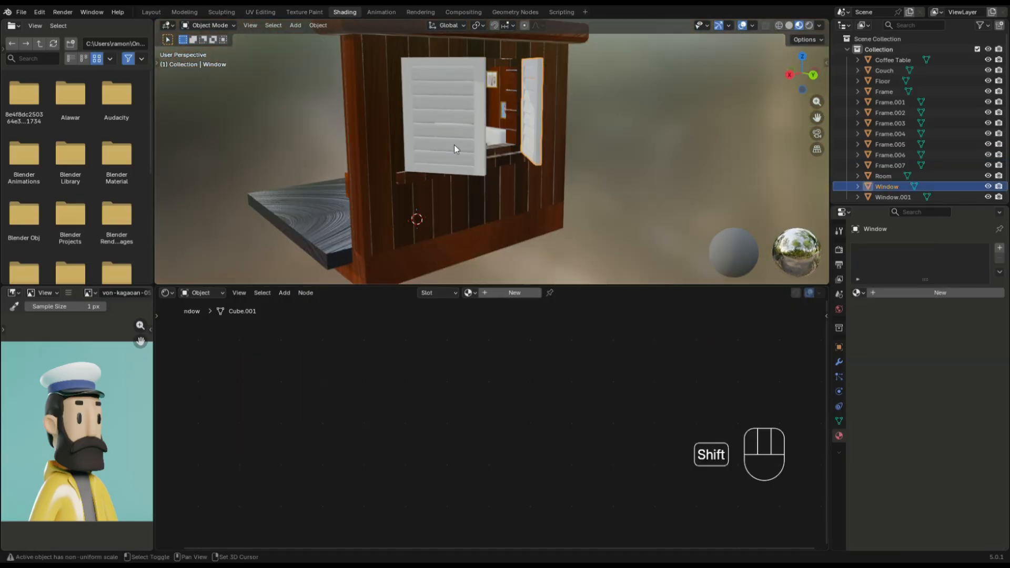
left_click(453, 144, "shift")
key("h")
Select the Room's window trim face loops and assign the existing black Material to them in a new third material slot
scroll(660, 239, "up", 4)
left_click(661, 239)
key("Tab")
key("Tab")
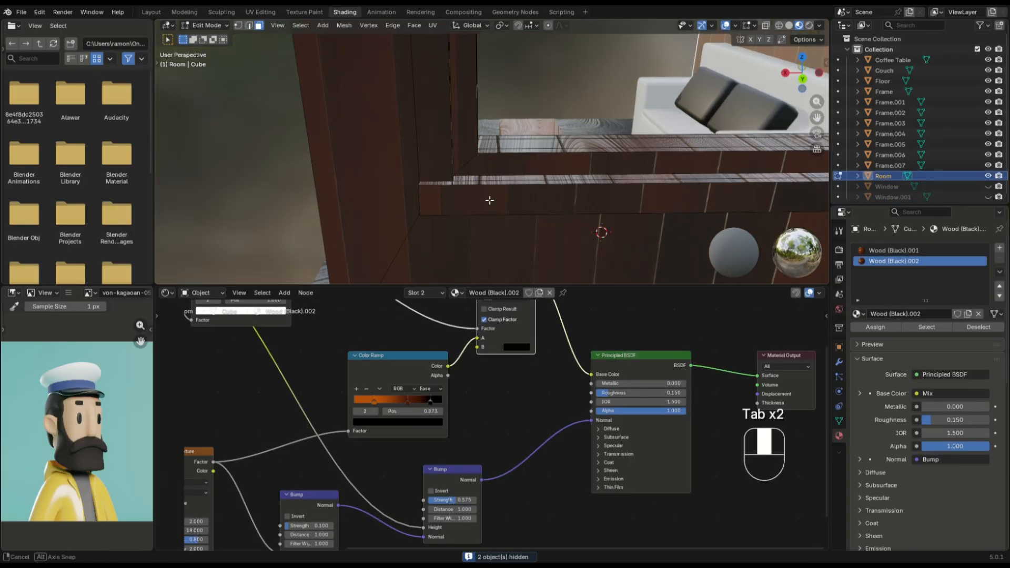
middle_click_drag(499, 203, 368, 200)
scroll(331, 149, "up", 3)
left_click(330, 149, "alt+shift")
scroll(221, 224, "down", 5)
left_click(1000, 248)
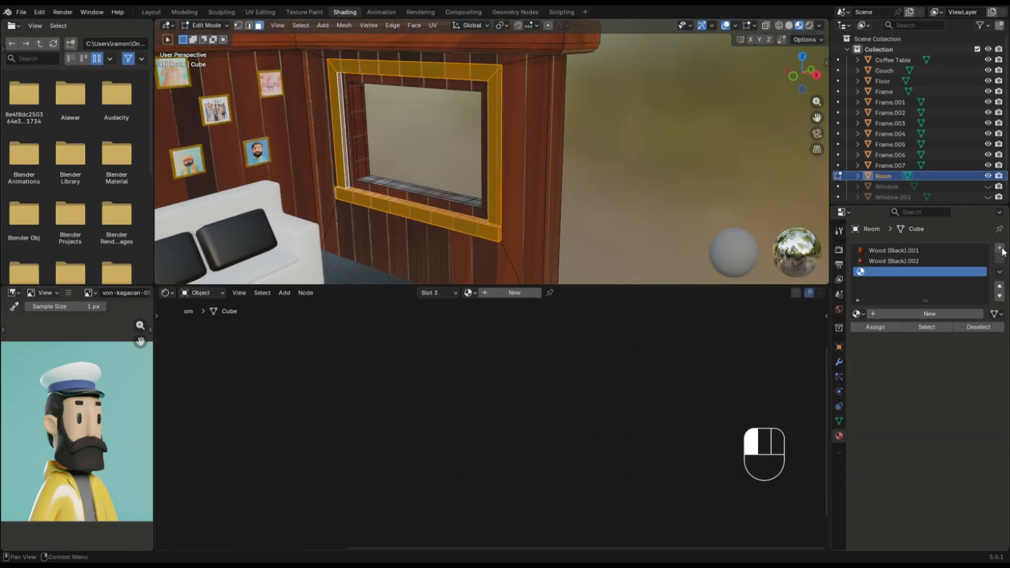
left_click(856, 313)
left_click(849, 331)
key("Tab")
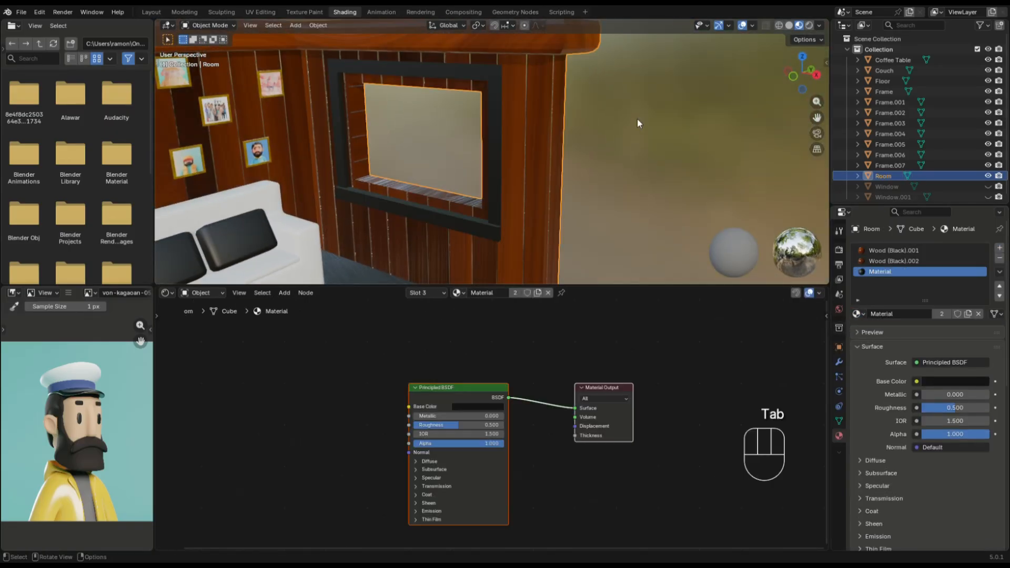
Assign Wood (Black).001 to the inner face loop of the Room's window opening
middle_click_drag(636, 118, 665, 137)
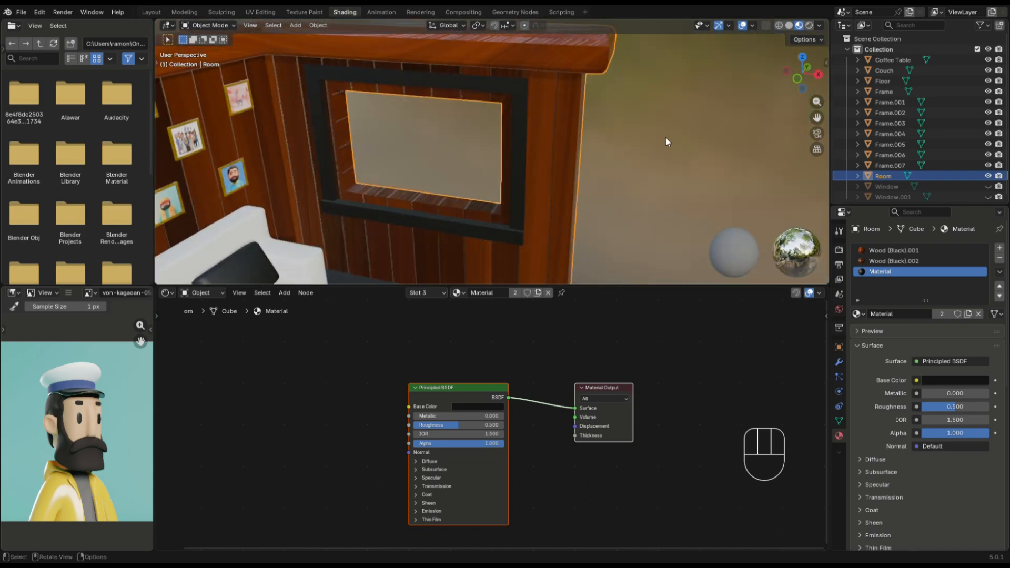
key("Tab")
scroll(366, 201, "up", 4)
middle_click_drag(366, 200, 379, 71)
left_click(318, 188, "alt")
left_click(318, 188, "alt+shift")
left_click(902, 252)
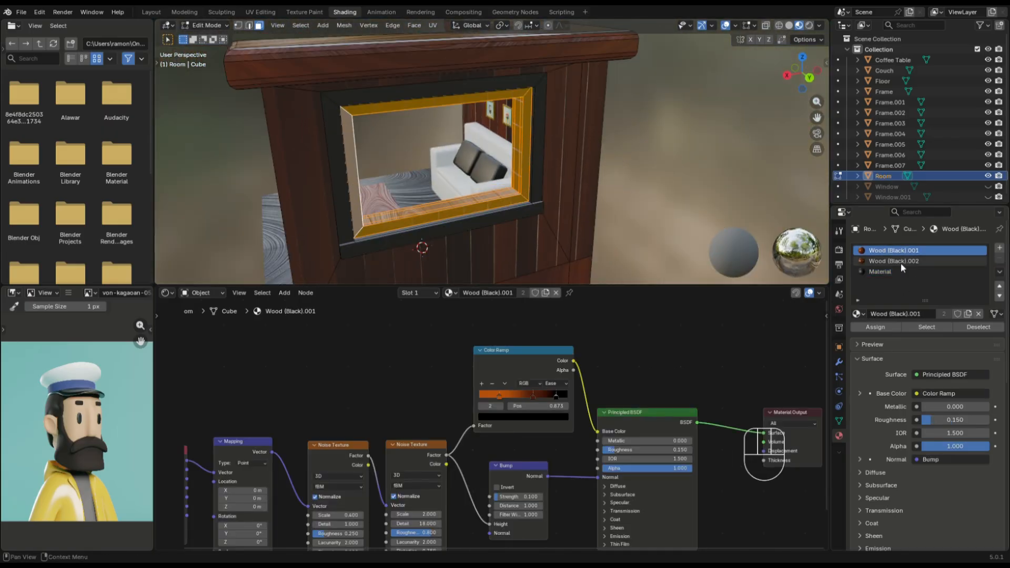
left_click(883, 325)
middle_click_drag(526, 190, 721, 181)
key("Tab")
Unhide the window shutters and apply the Wood (Black).001 material to Window
key("alt+h")
middle_click_drag(605, 207, 521, 173)
left_click(521, 174)
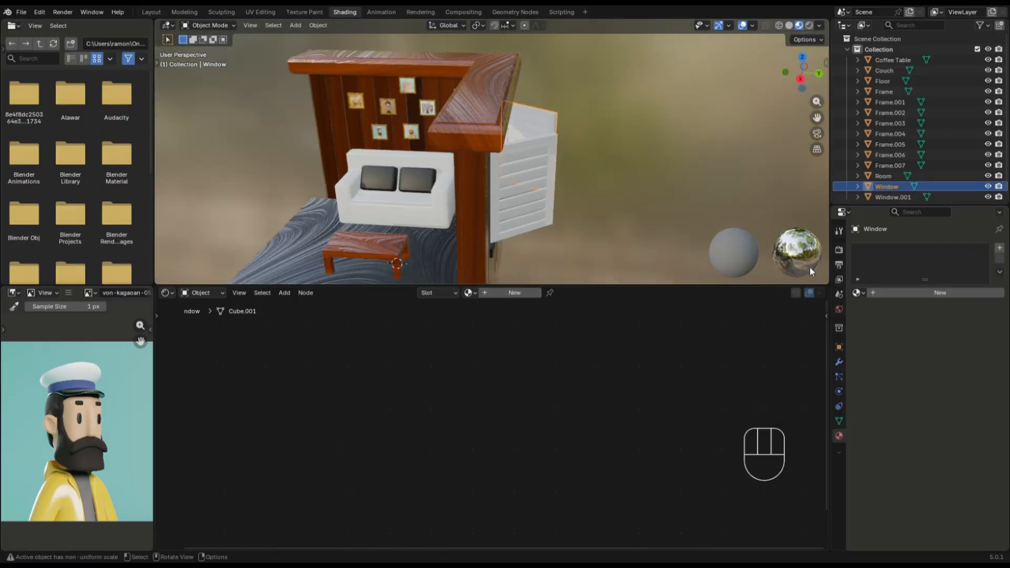
left_click(857, 293)
scroll(787, 368, "down", 3)
left_click(747, 383)
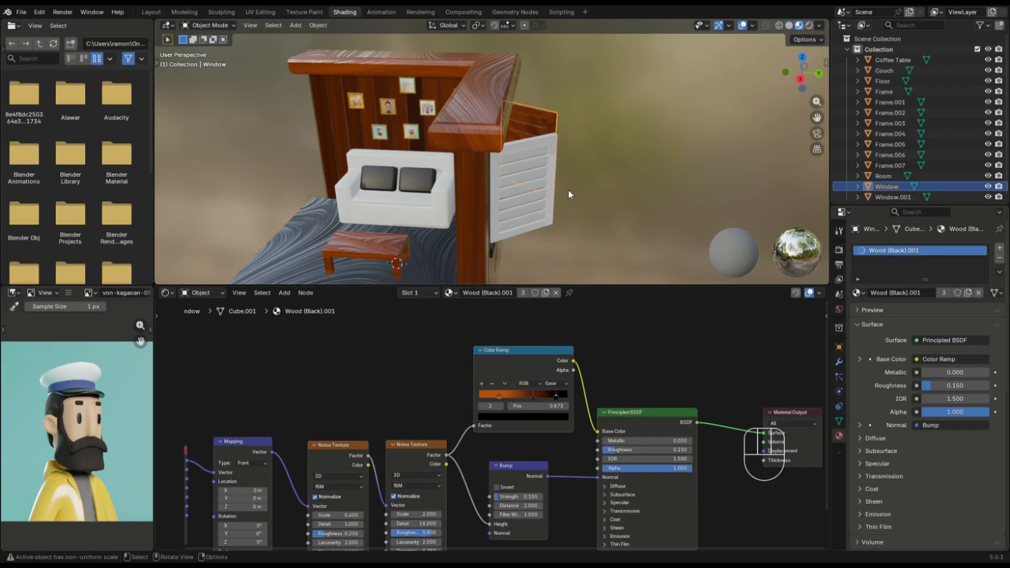
Apply the Wood (Black).001 material to the second shutter, Window.001, and view the whole room
left_click(893, 196)
left_click(857, 293)
left_click(724, 311)
left_click(577, 209)
middle_click_drag(578, 209, 630, 177)
scroll(630, 176, "down", 5)
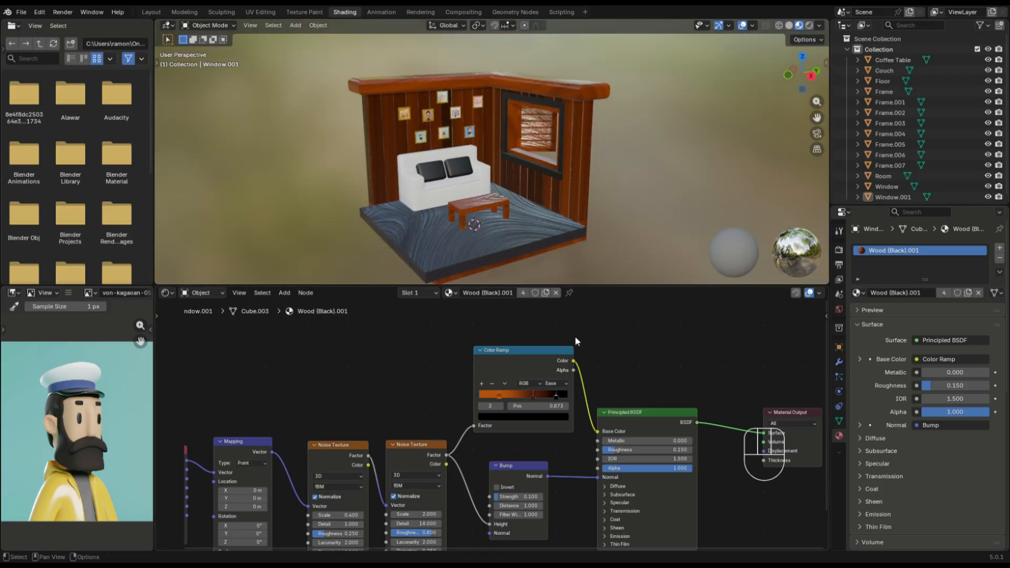
Adjust the Principled BSDF roughness of the Room's Wood (Black).002 material
left_click(376, 136)
left_click(894, 261)
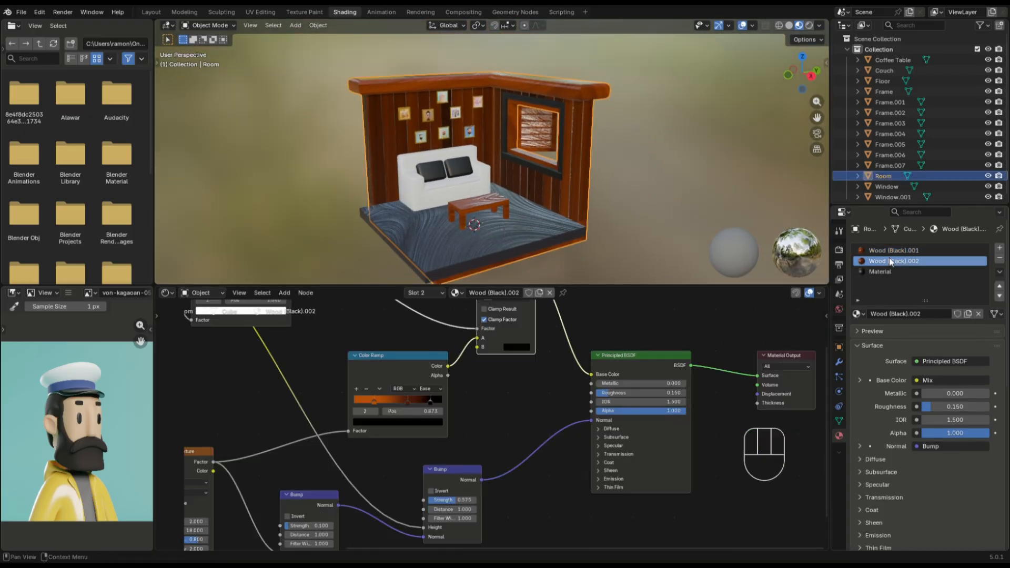
left_click_drag(628, 393, 699, 327)
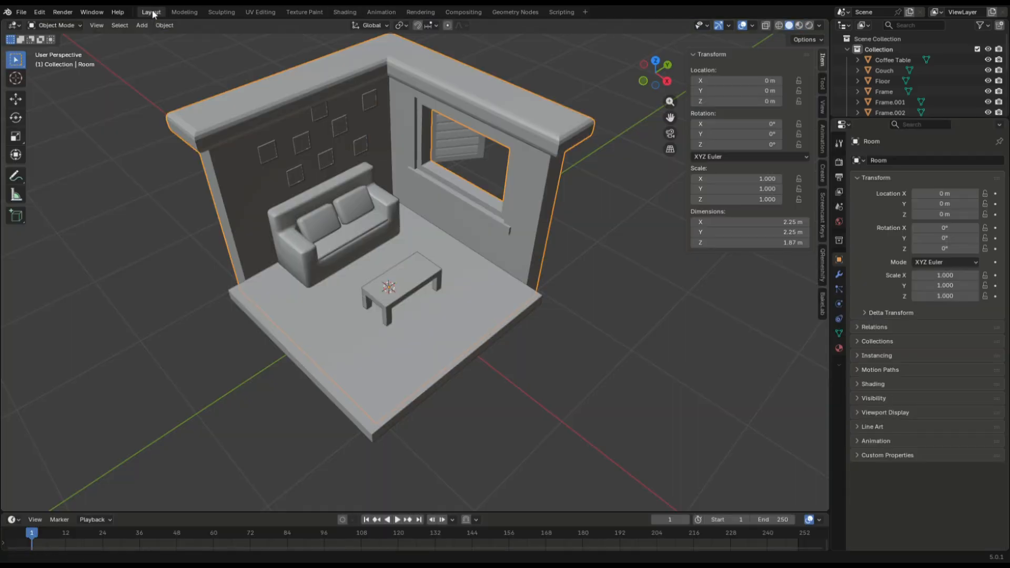
In the Layout workspace, enlarge the Outliner and create a new scene collection named Cinematic
left_click(152, 12)
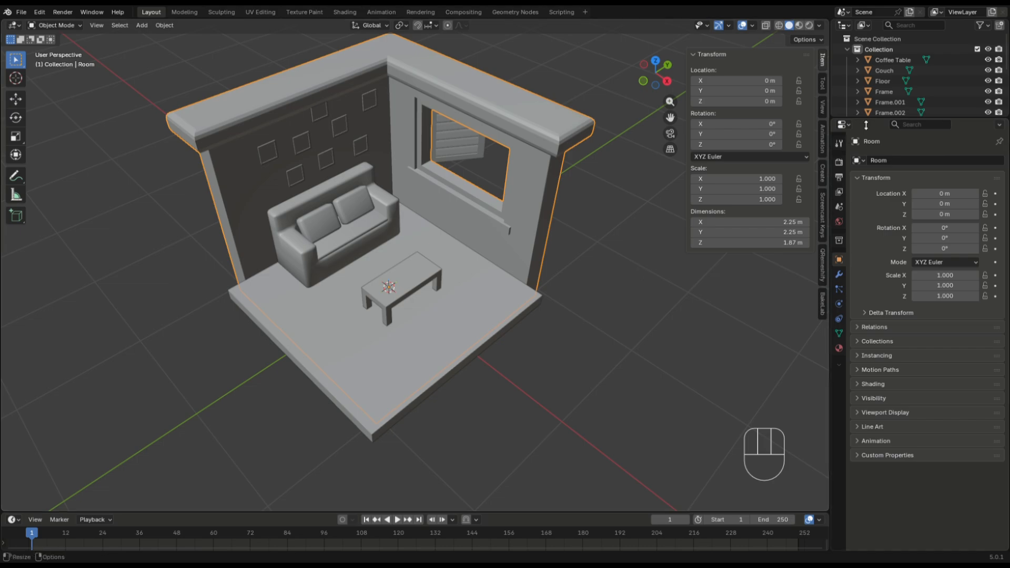
left_click_drag(865, 119, 869, 245)
right_click(893, 219)
left_click(893, 219)
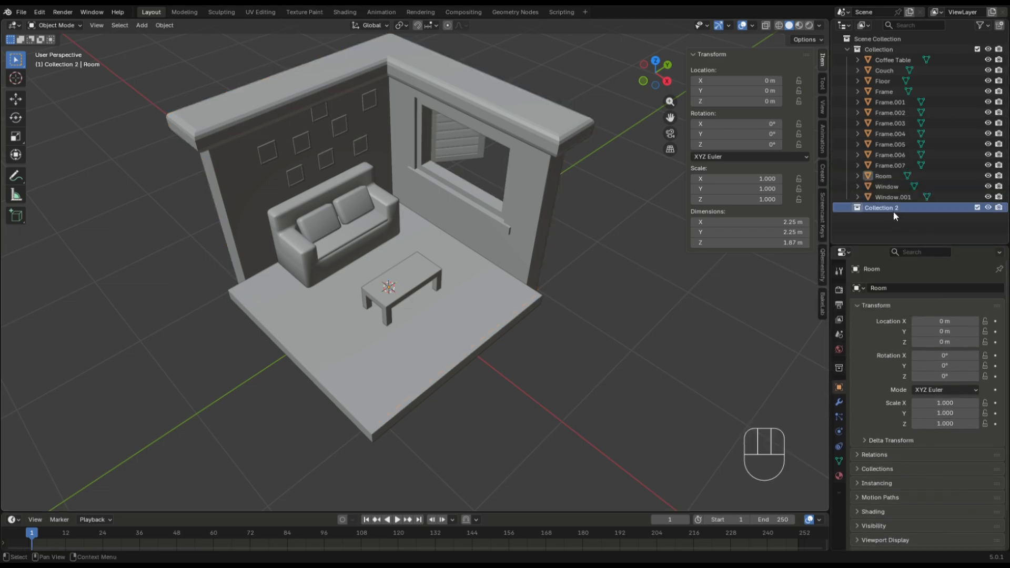
key("F2")
type("Cinematic")
key("Return")
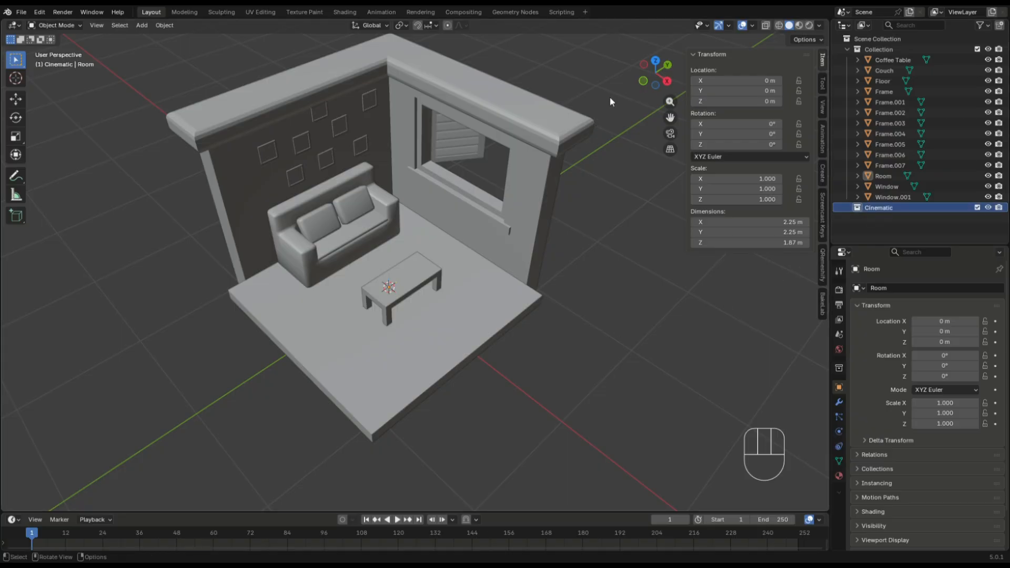
Switch the viewport to rendered shading and frame the whole room
left_click(809, 26)
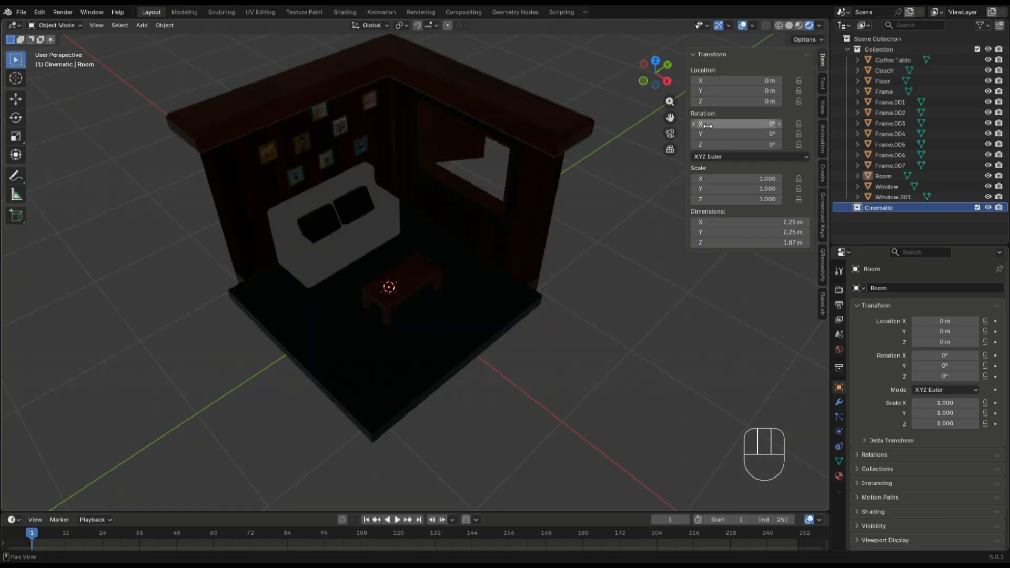
middle_click_drag(611, 160, 625, 212, "shift")
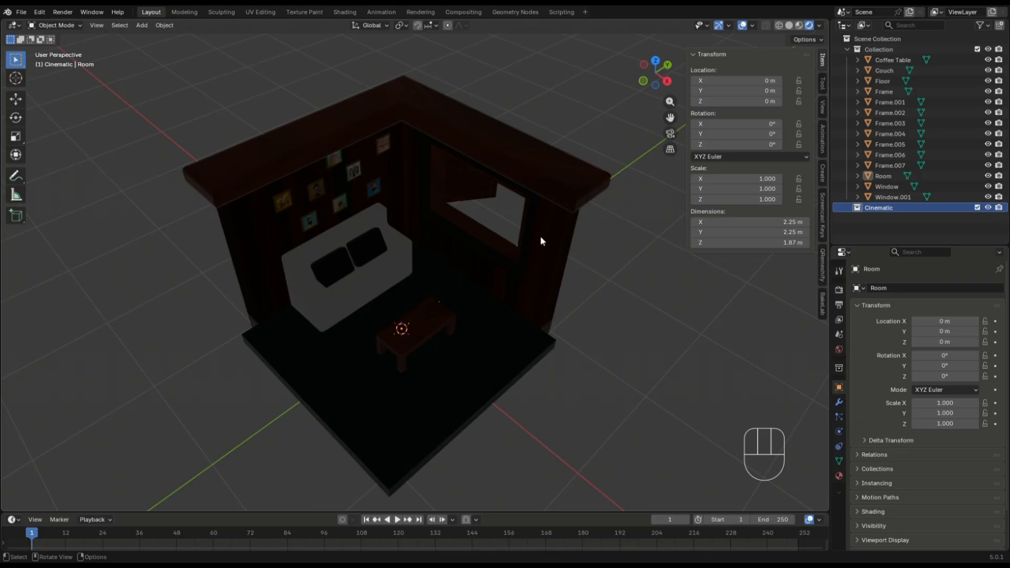
Add an area light to the Cinematic collection at the world origin and open its light settings
key("shift+a")
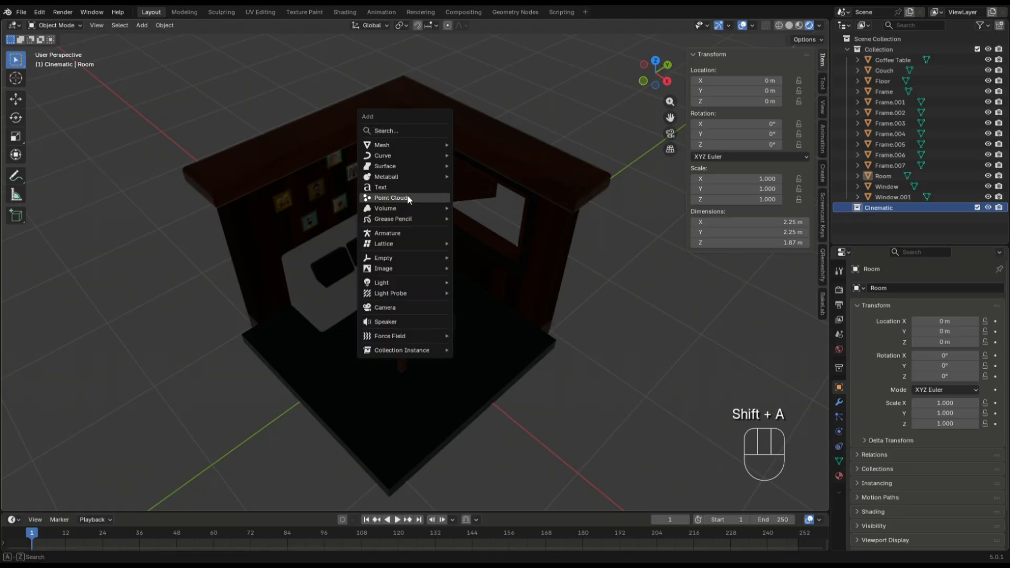
mouse_move(402, 282)
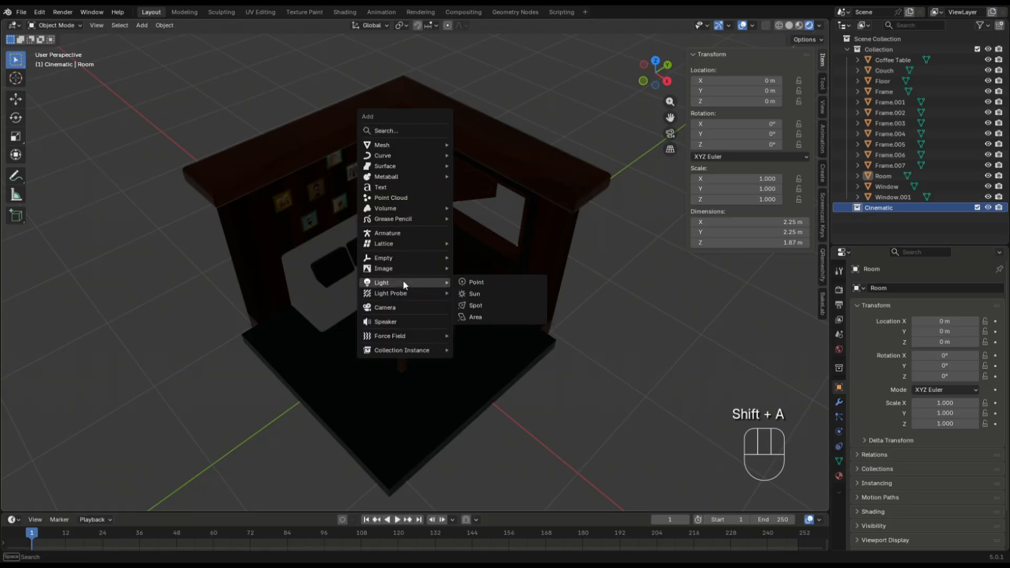
left_click(494, 318)
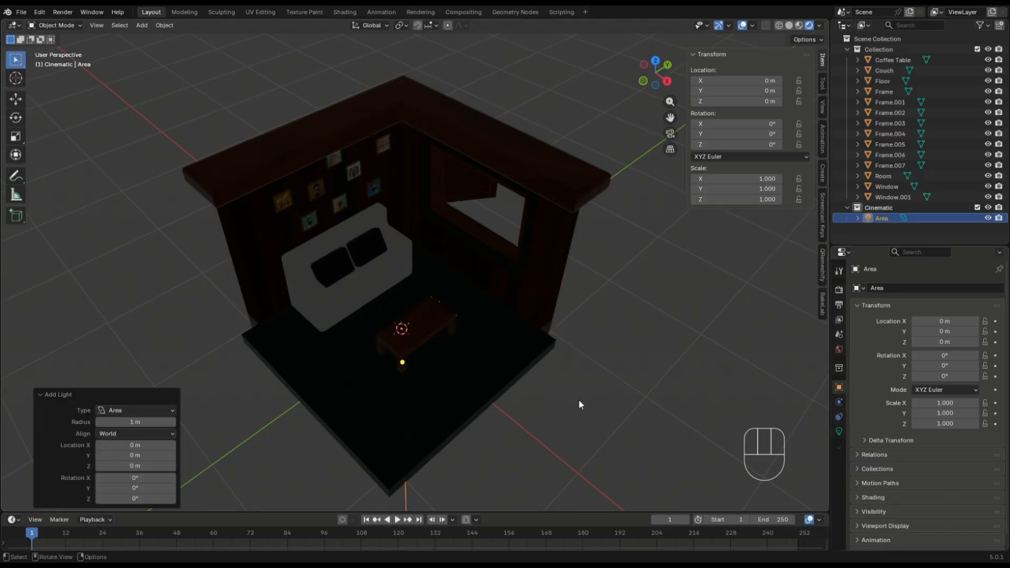
left_click(840, 434)
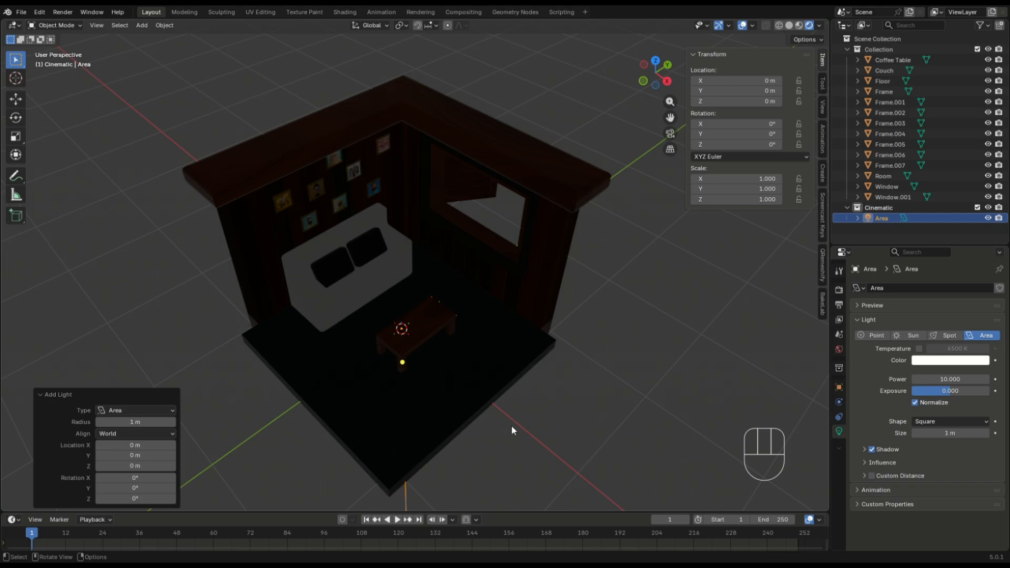
Raise the area light along Z to about 2.05 m so it sits above the room, and deselect it
key("KP_7")
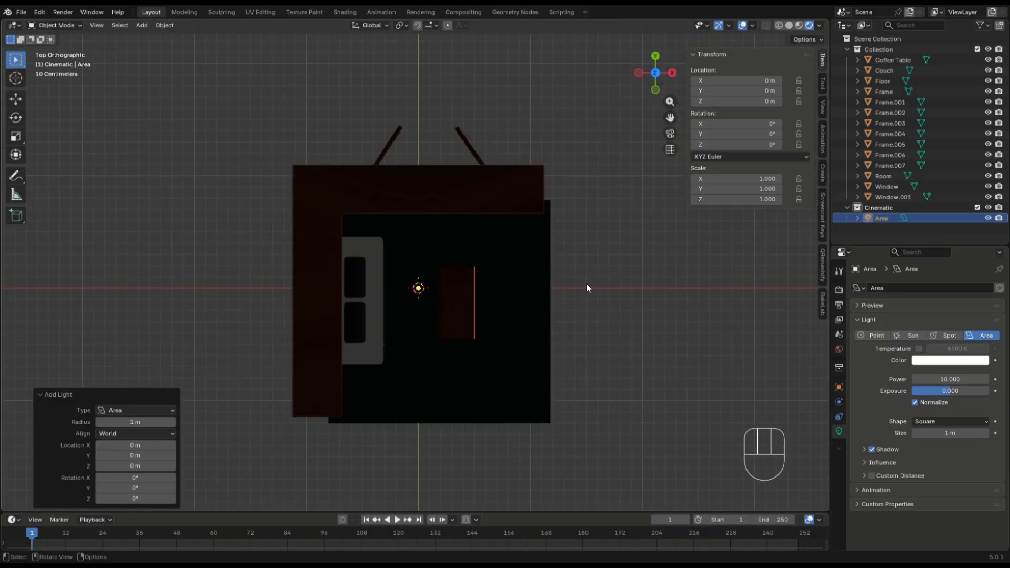
key("g")
key("z")
key("KP_3")
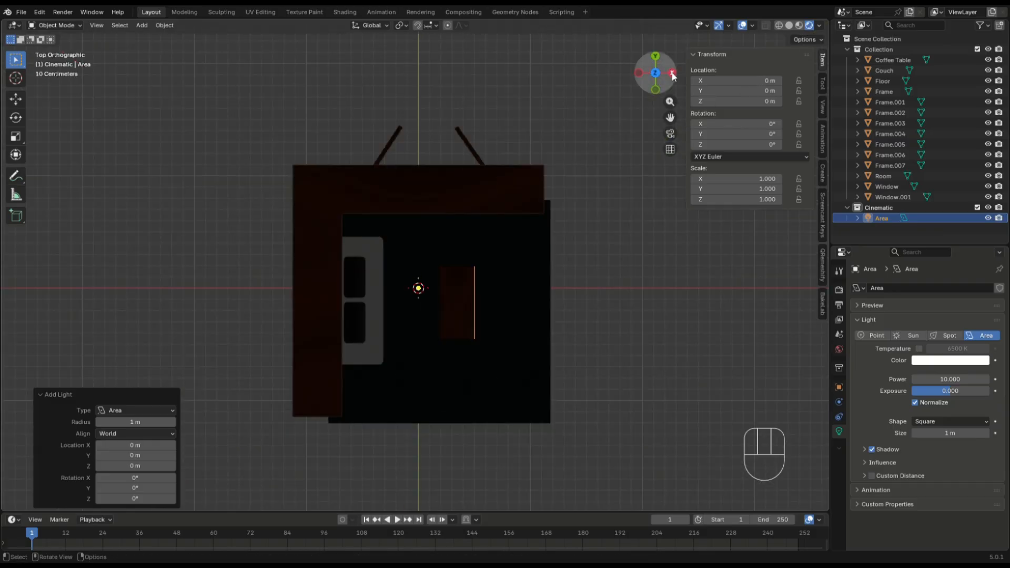
left_click(615, 181)
key("KP_7")
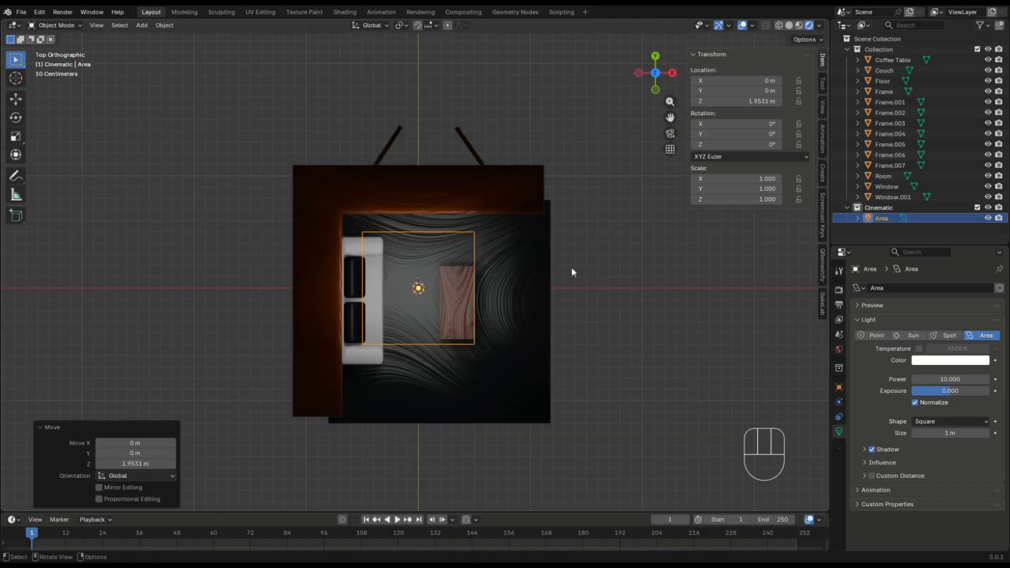
middle_click_drag(599, 285, 590, 319)
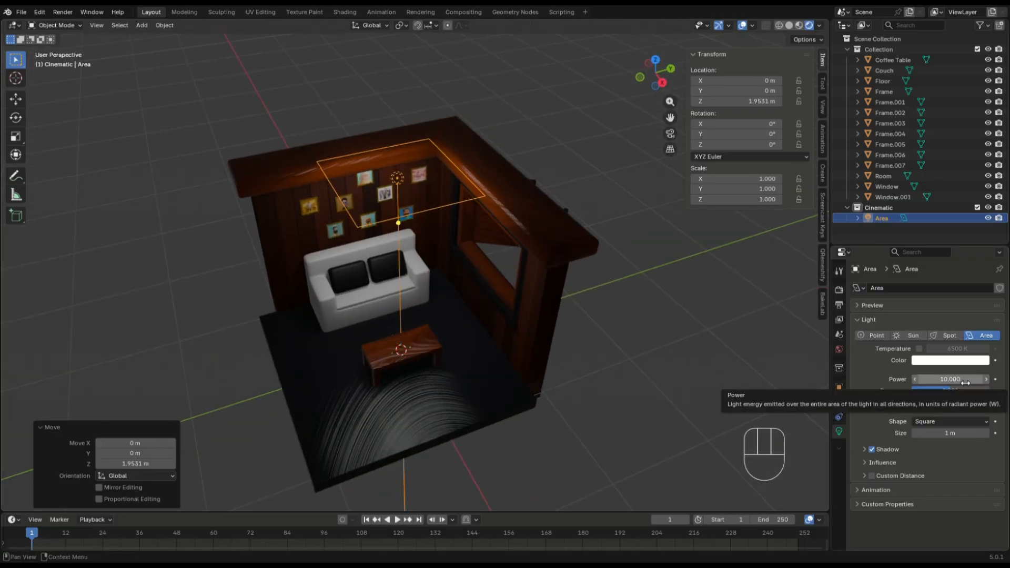
key("g")
key("z")
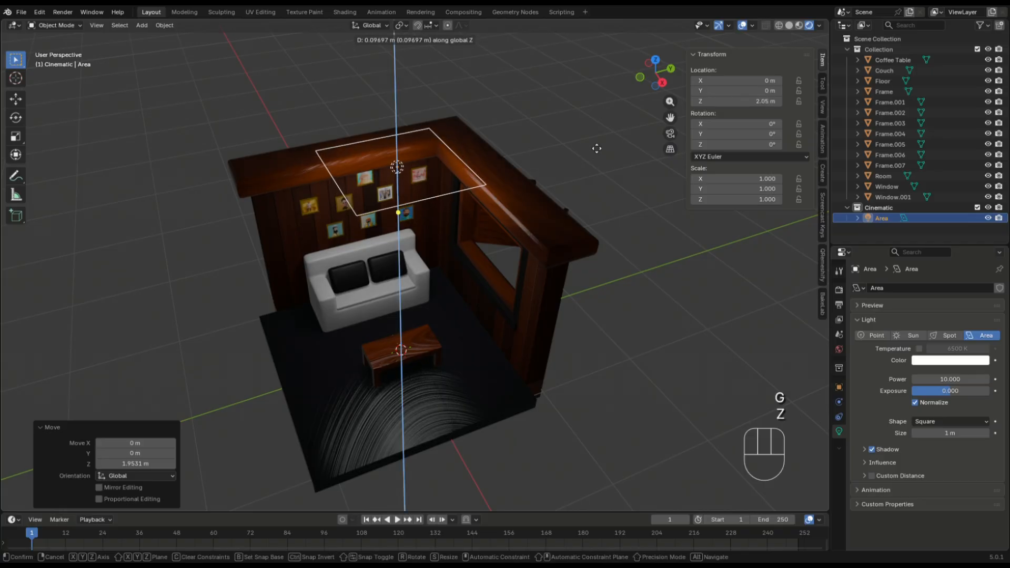
left_click(596, 148)
left_click(629, 302)
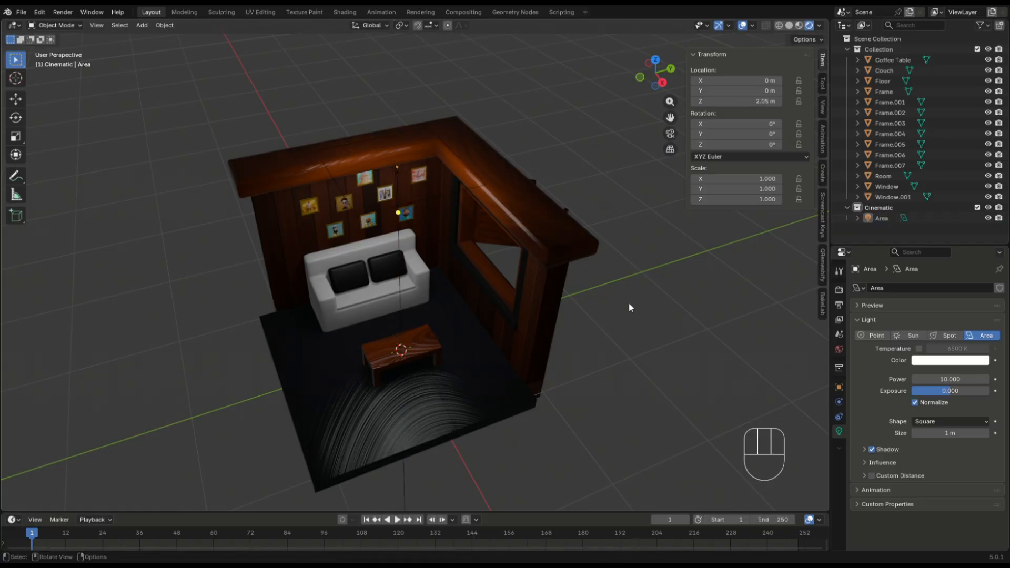
Duplicate the overhead area light about 1.67 m along Y and rotate the copy 90° in the right orthographic view
key("shift+d")
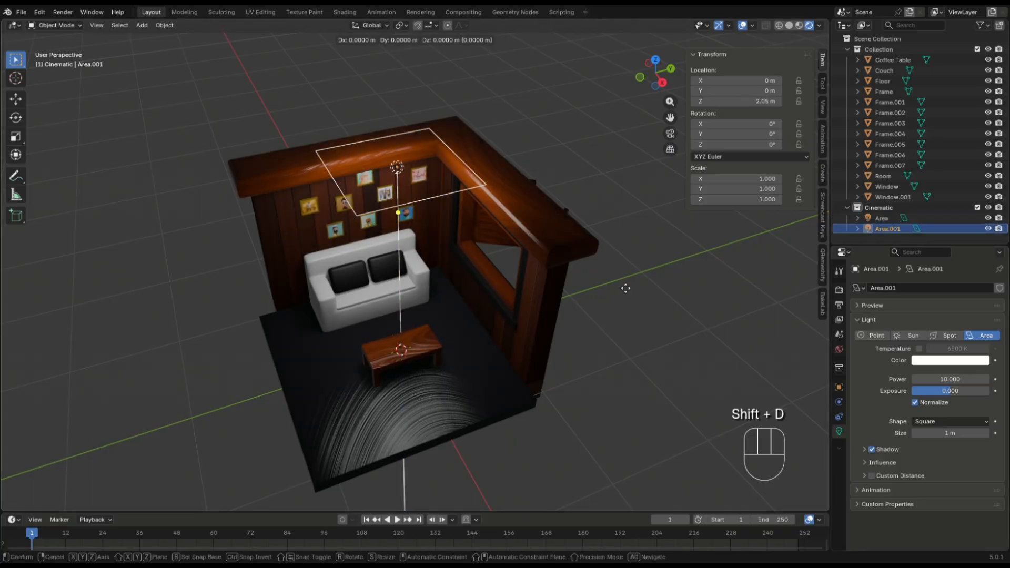
key("y")
left_click(646, 150)
key("KP_3")
type("r90")
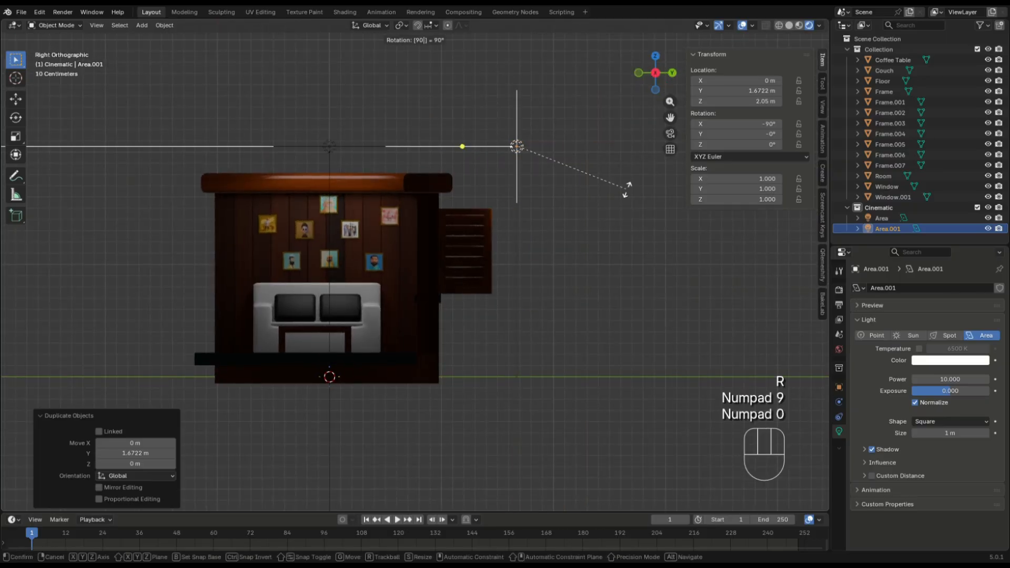
key("KP_Enter")
Lower the duplicated area light along Z to about 1.04 m, level with the window
key("g")
key("z")
left_click(593, 268)
middle_click_drag(594, 267, 463, 300)
left_click(648, 84)
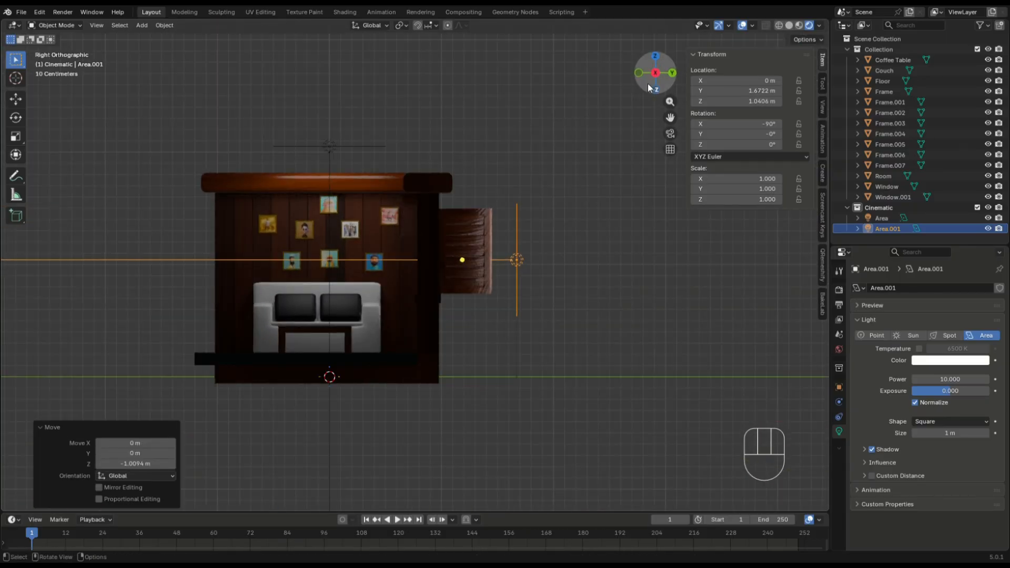
Set the window area light's power to 100, deselect it, and view the whole room
left_click(942, 380)
type("100")
key("KP_Enter")
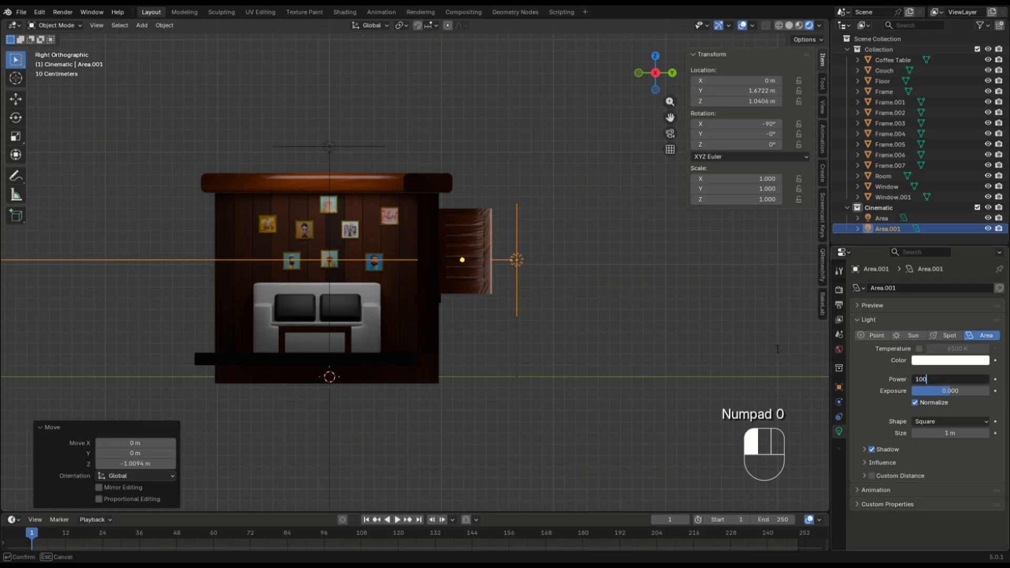
left_click(544, 374)
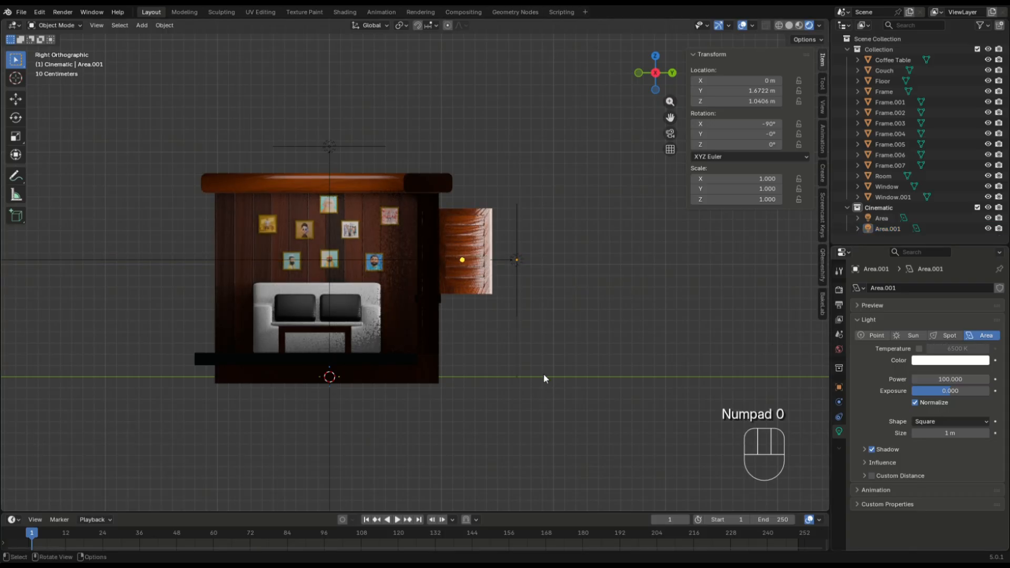
middle_click_drag(525, 333, 521, 373, "shift")
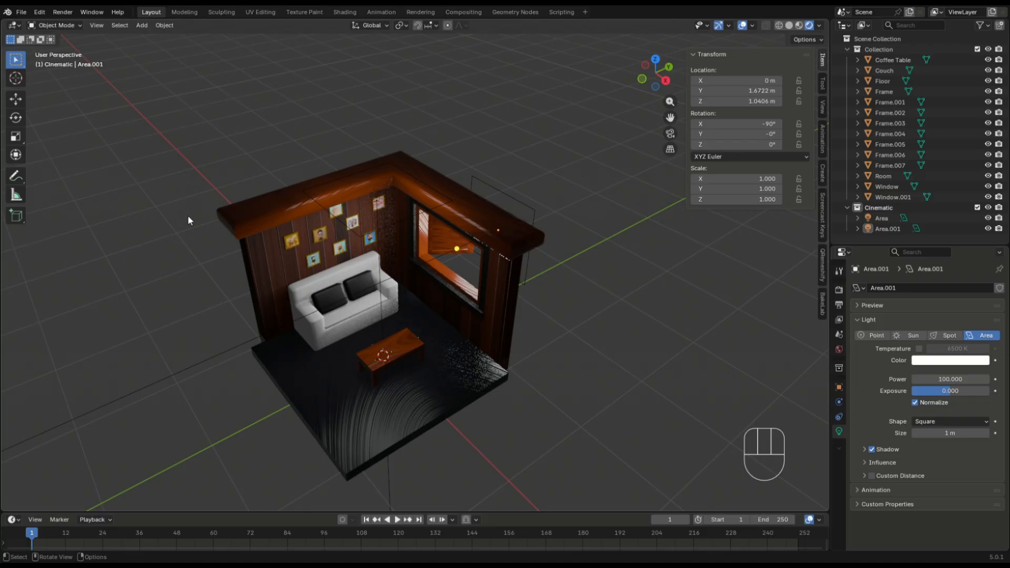
left_click(22, 12)
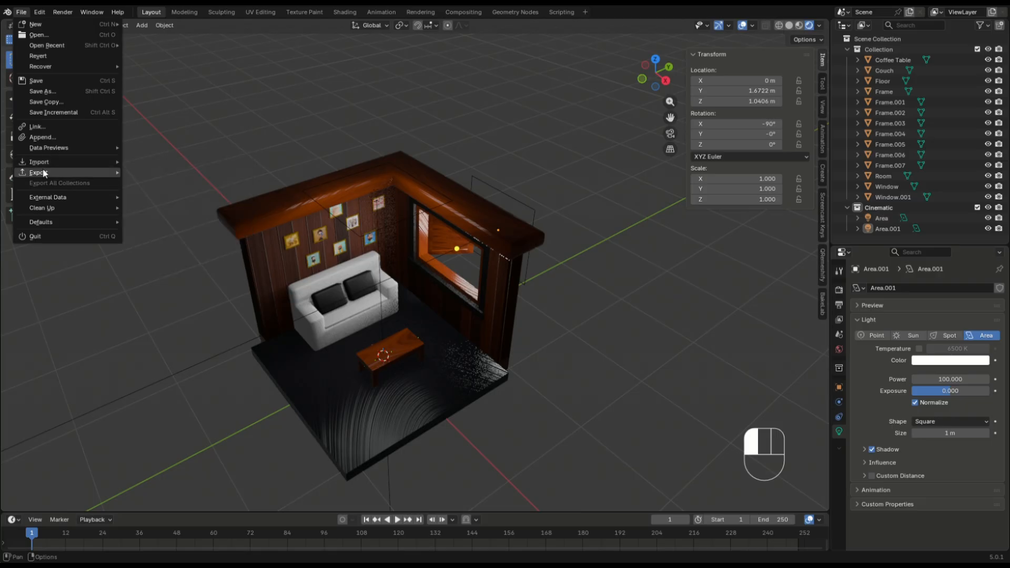
mouse_move(51, 175)
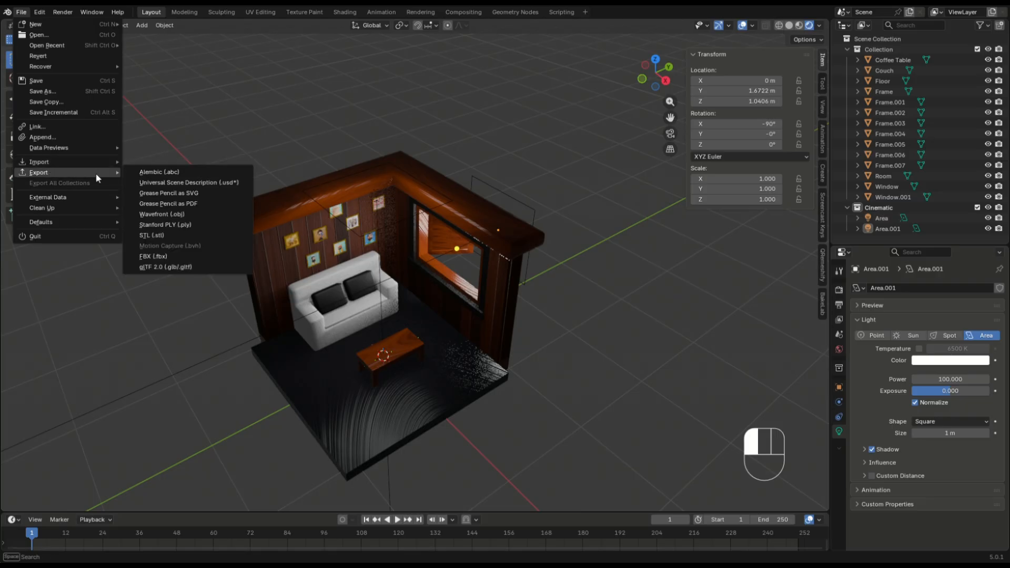
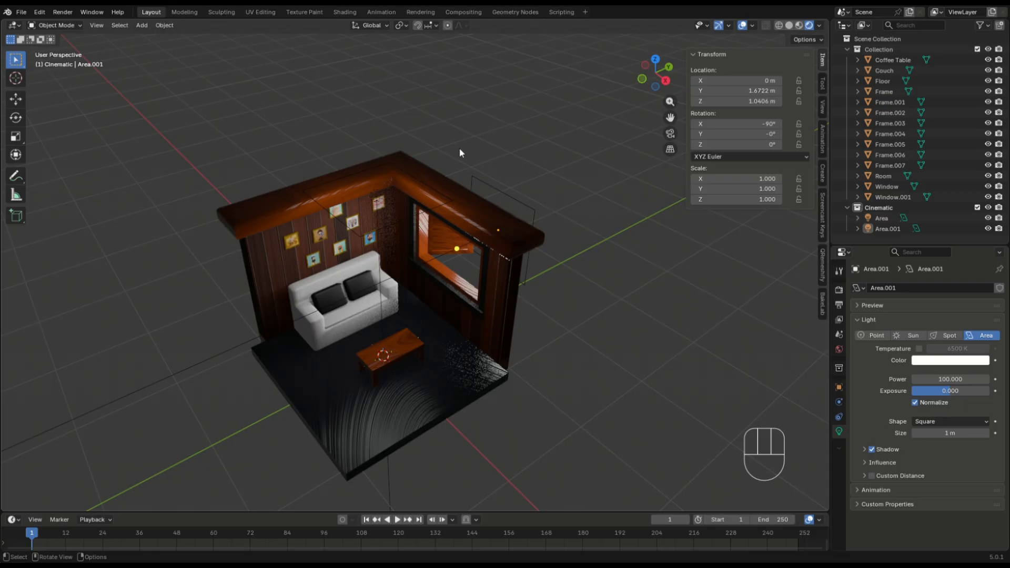
In the Shading workspace, add an Image Texture node to the floor's Wood (Black) material, below the existing nodes
left_click(351, 13)
left_click(501, 236)
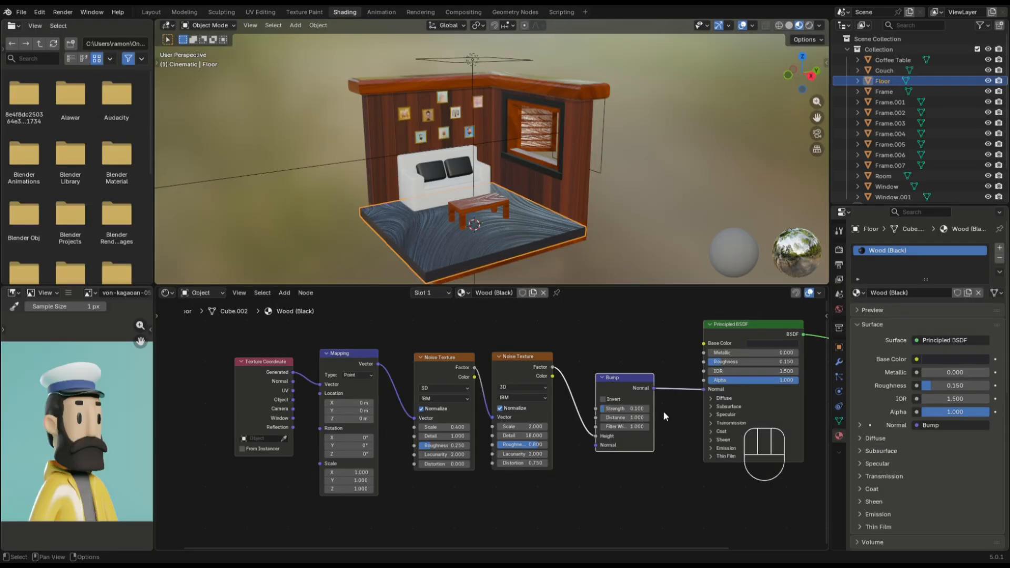
scroll(635, 356, "down", 3)
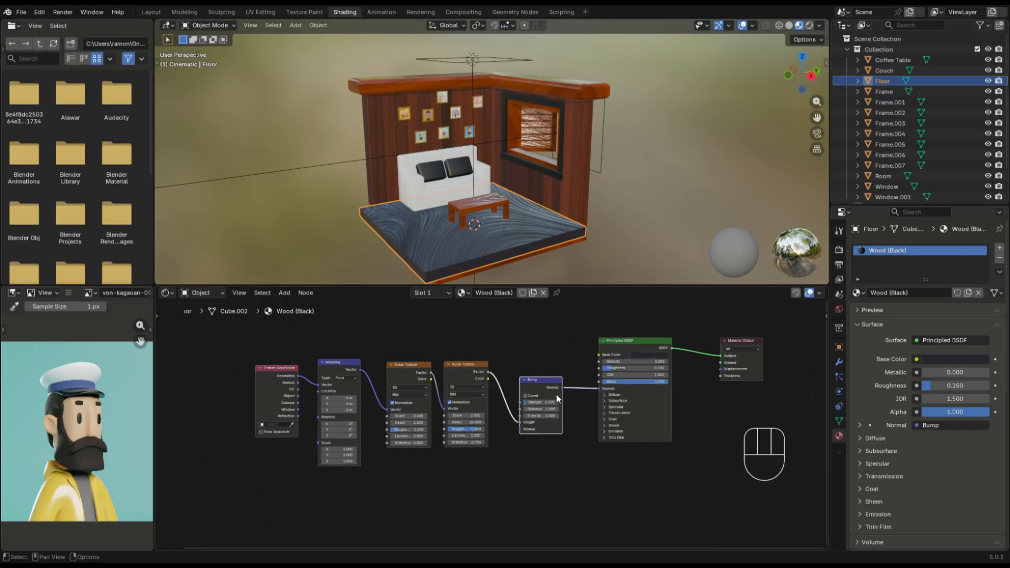
key("shift+a")
type("ima")
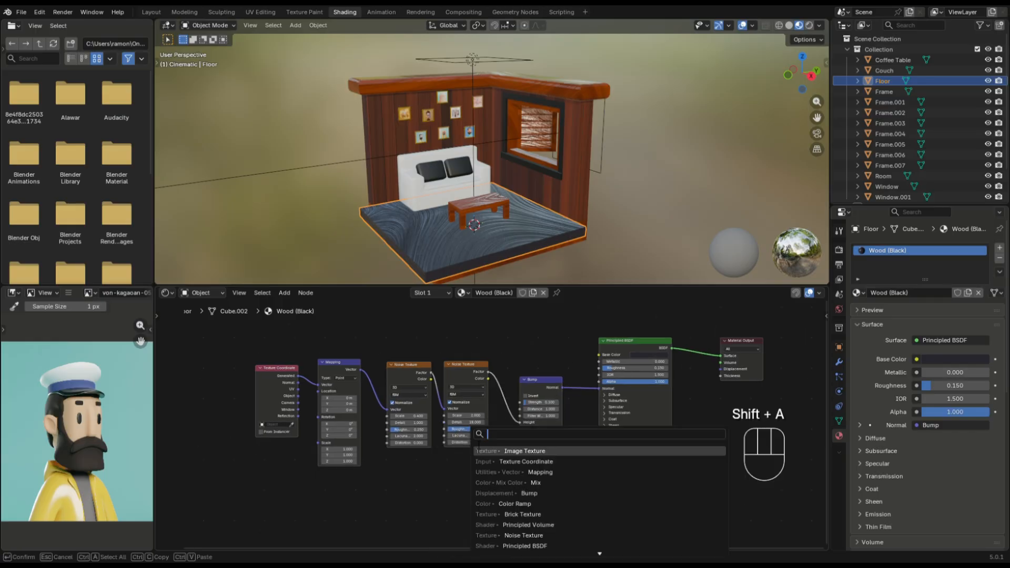
key("Return")
left_click(486, 473)
Create a new 1024 × 1024 px blank image named TextureExemple in the Image Texture node
scroll(487, 474, "up", 6)
middle_click_drag(545, 468, 507, 390)
scroll(488, 423, "up", 5)
left_click(476, 424)
left_click(501, 431)
type("T")
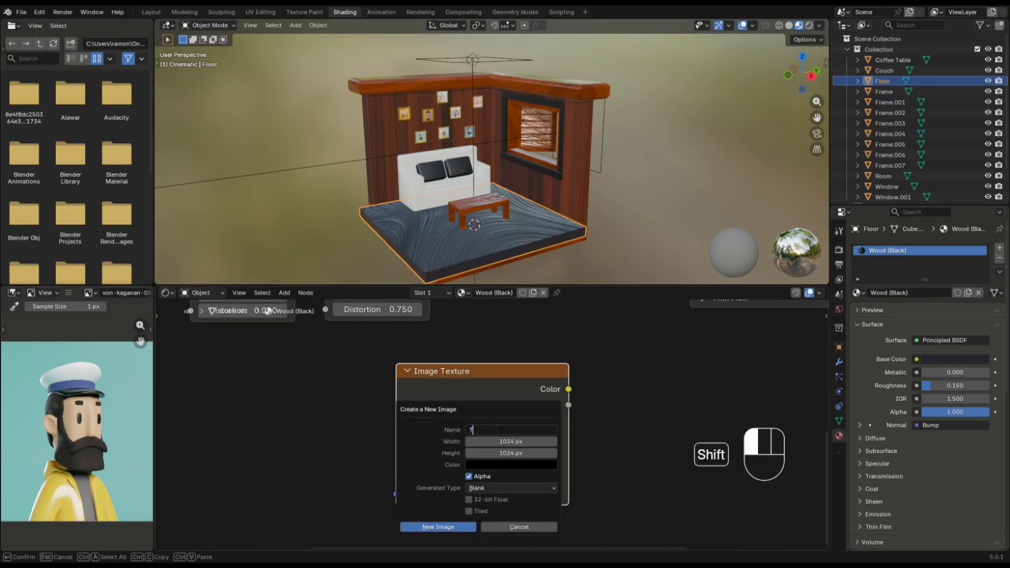
type("extureExemple")
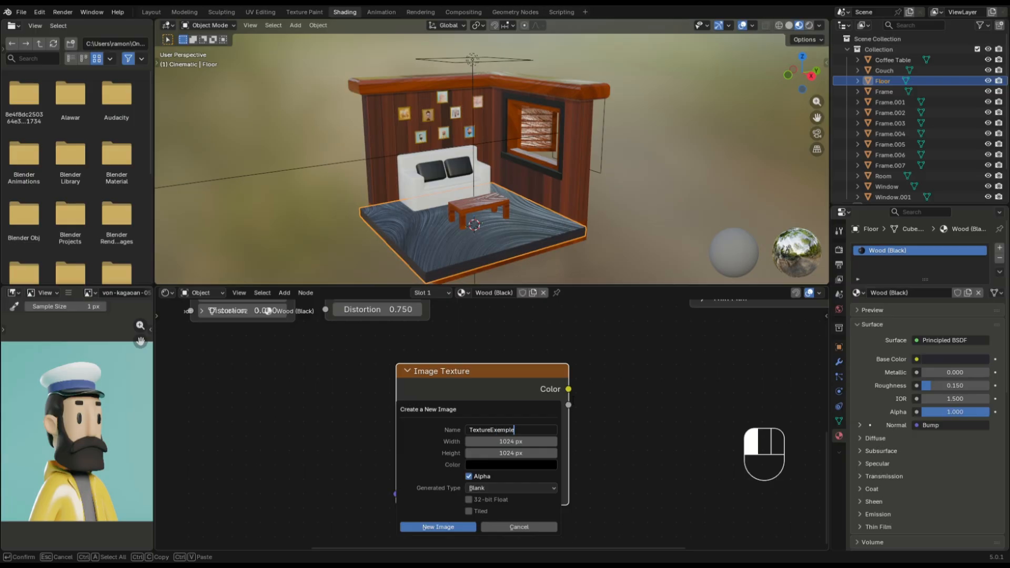
key("Return")
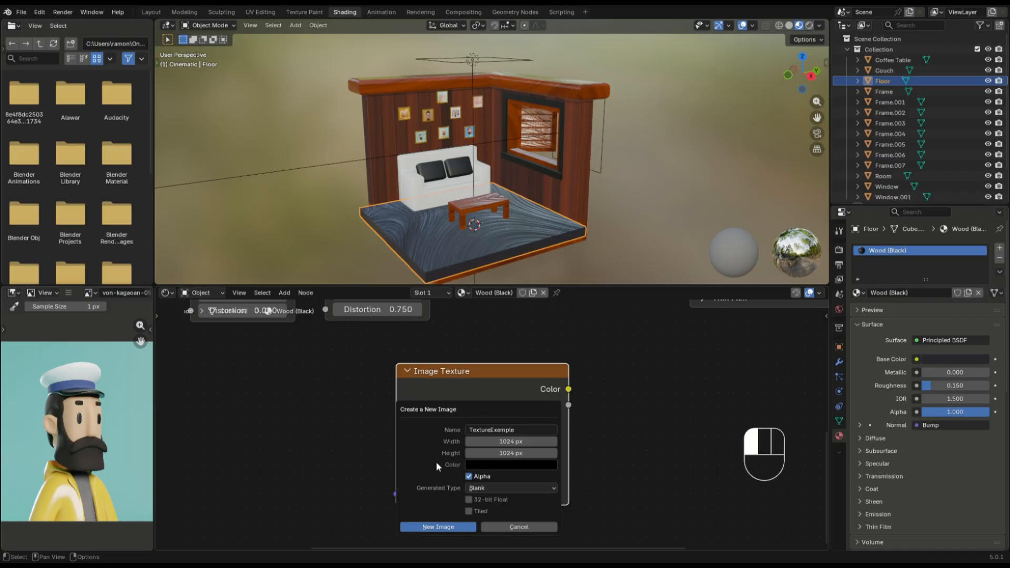
left_click(451, 528)
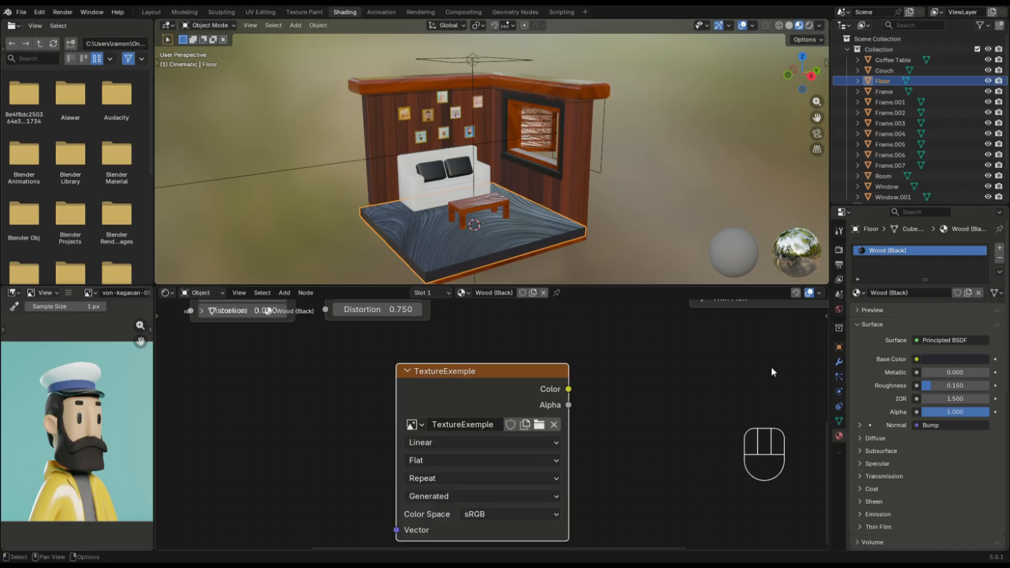
Open the scene's render settings and switch the viewport to rendered shading
left_click(840, 250)
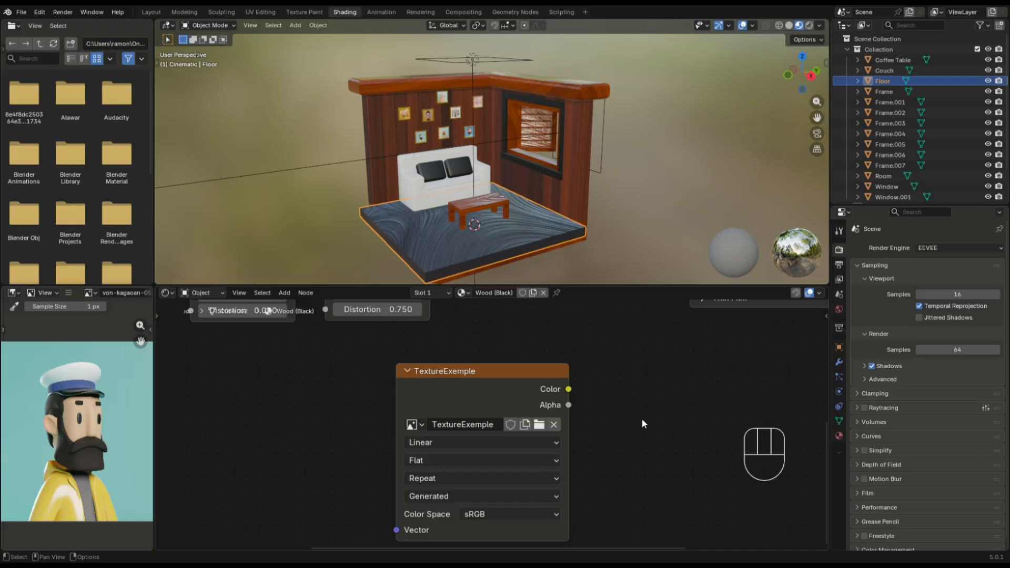
left_click(809, 24)
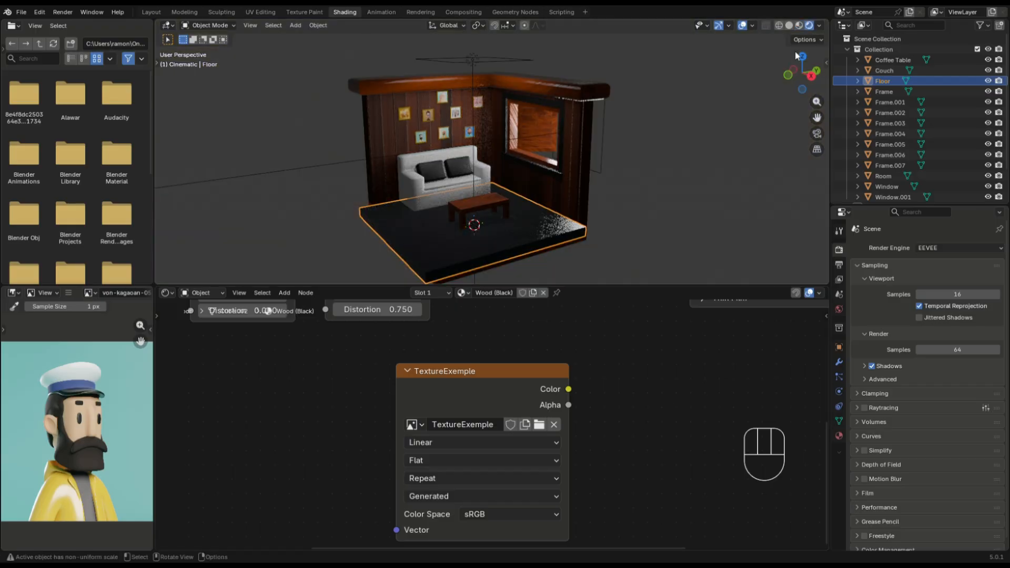
Preview the room with the Workbench and Cycles render engines, and return the render engine to EEVEE
left_click(988, 249)
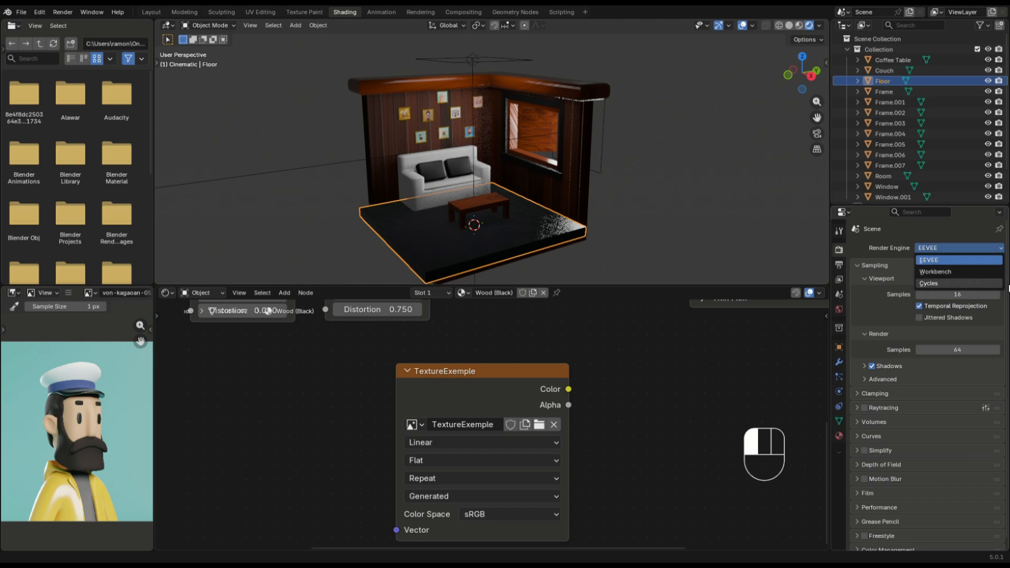
left_click(943, 272)
left_click(949, 248)
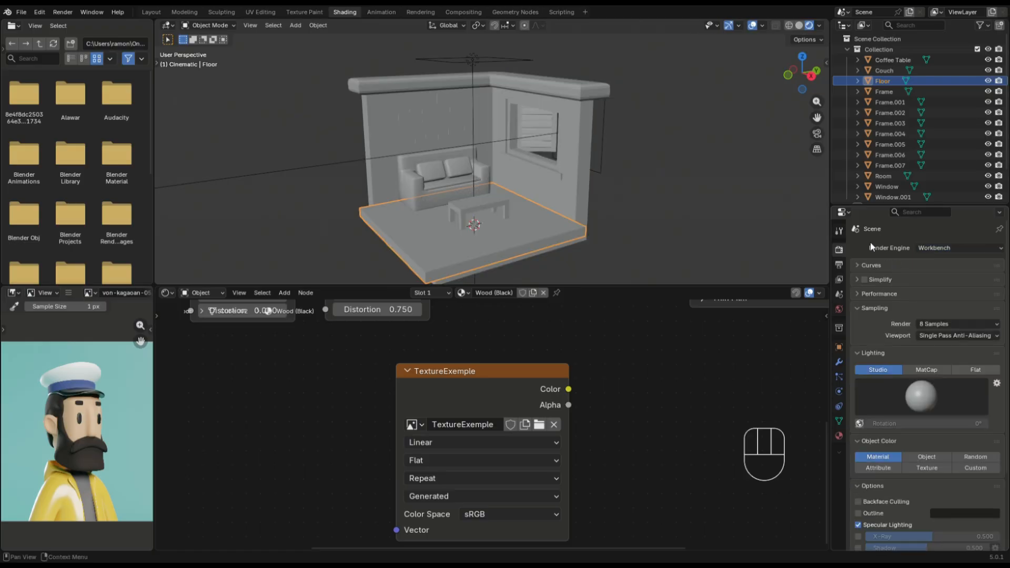
left_click(945, 247)
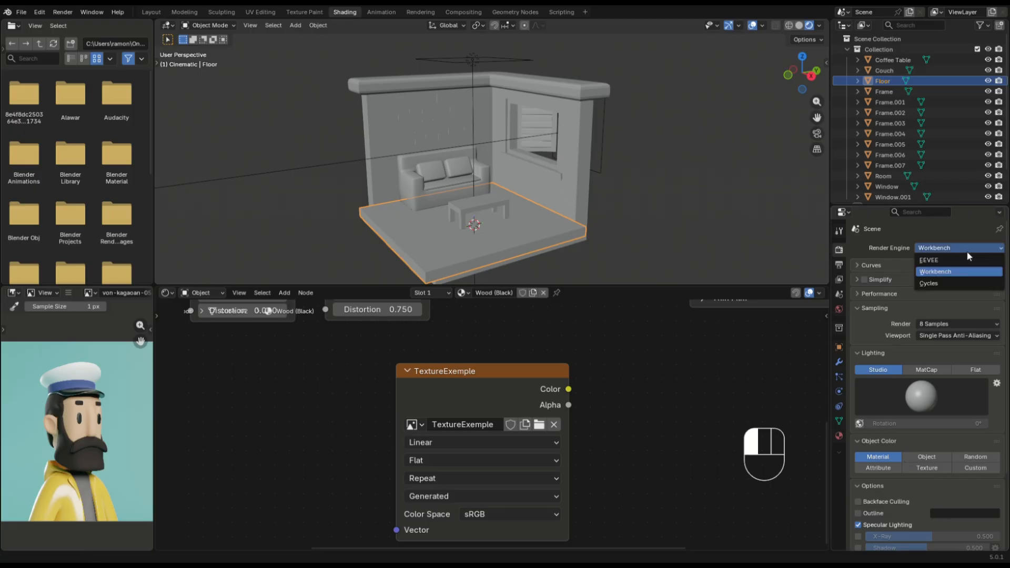
left_click(943, 285)
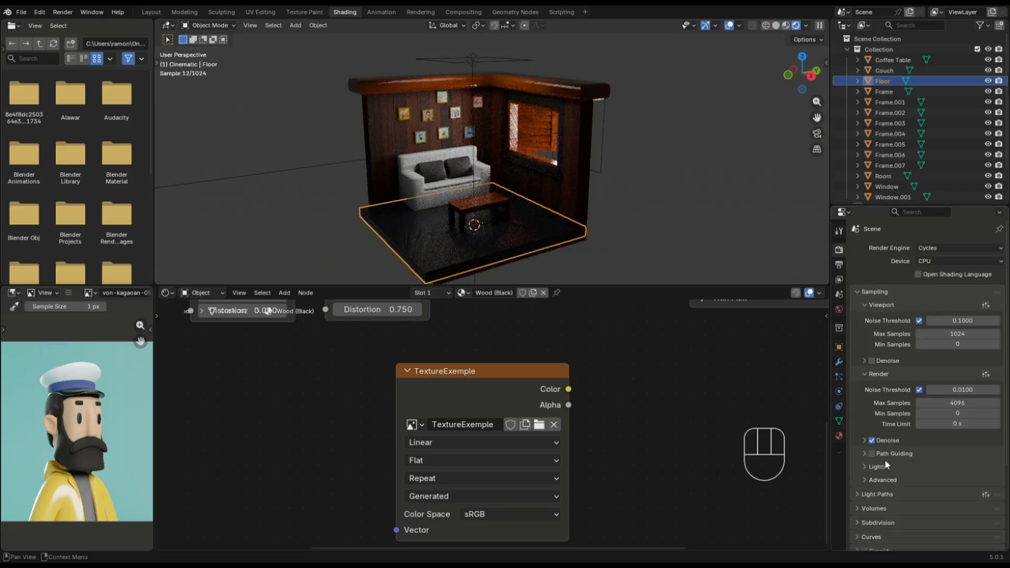
left_click(943, 249)
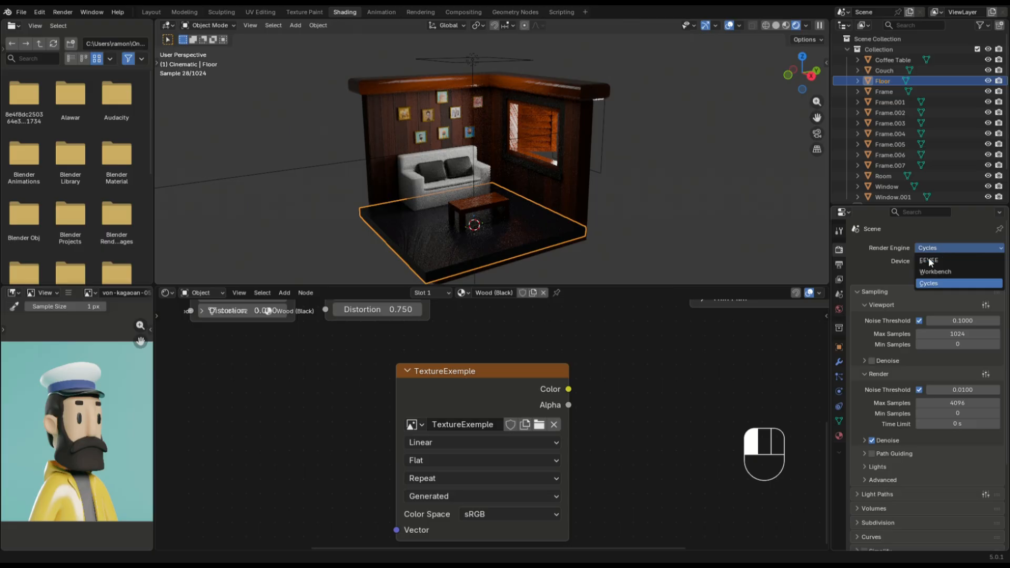
left_click(929, 260)
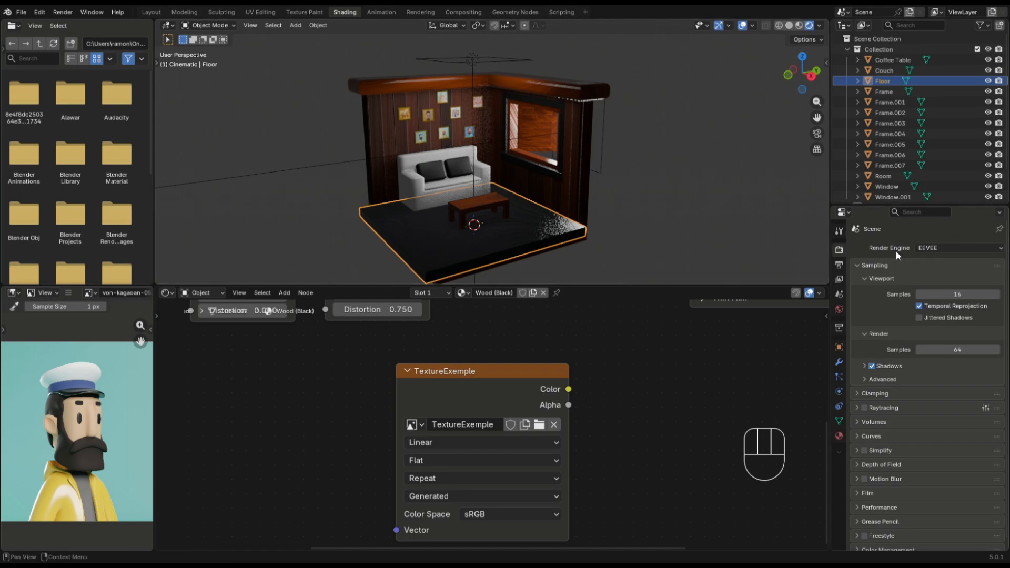
Set the scene's render engine to Cycles and expand its Bake settings
left_click(991, 250)
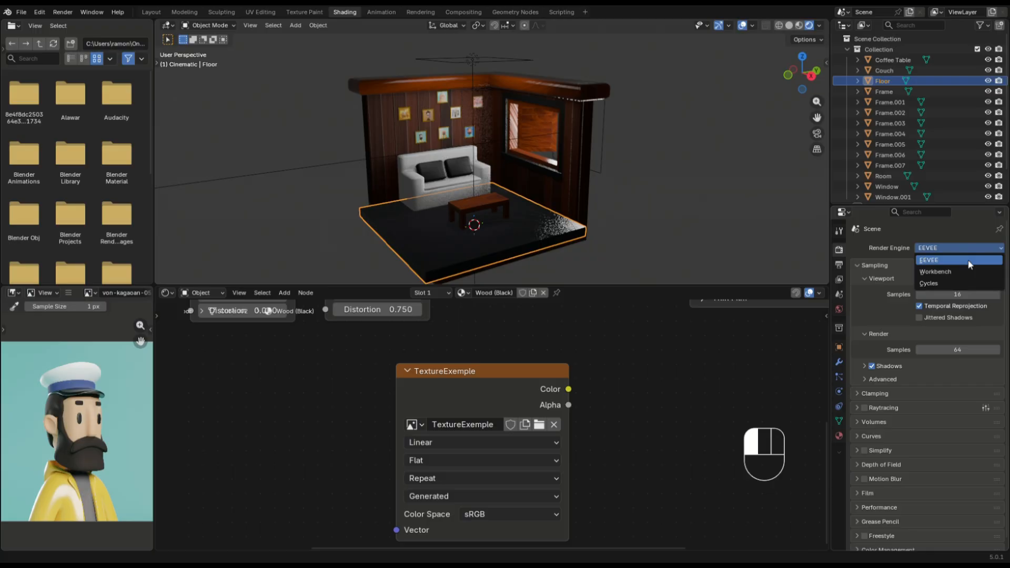
left_click(939, 283)
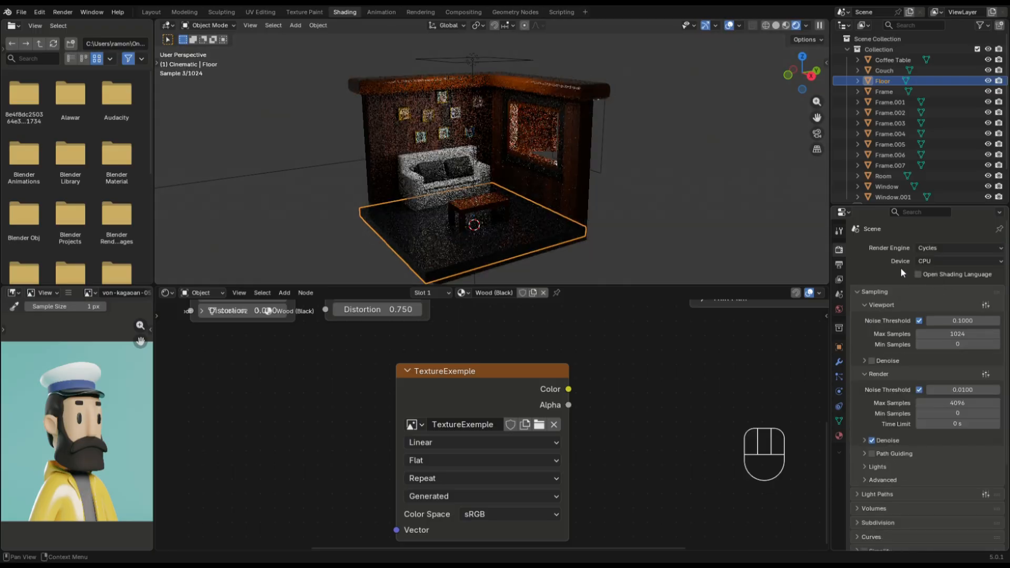
scroll(891, 268, "down", 5)
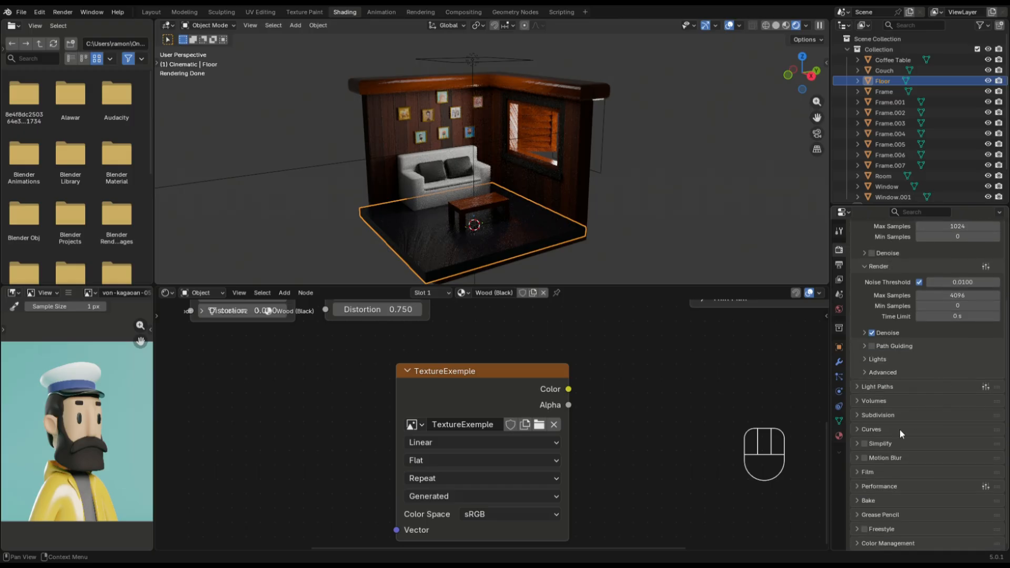
left_click(863, 500)
scroll(873, 484, "down", 10)
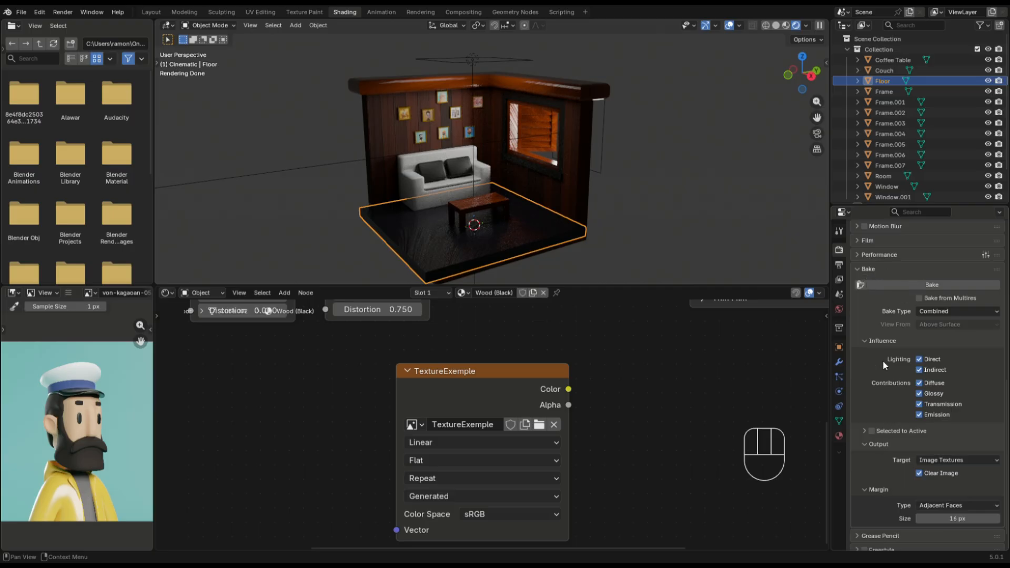
Exclude direct and indirect lighting from the bake and review the bake types, keeping Combined
left_click(919, 360)
left_click(920, 370)
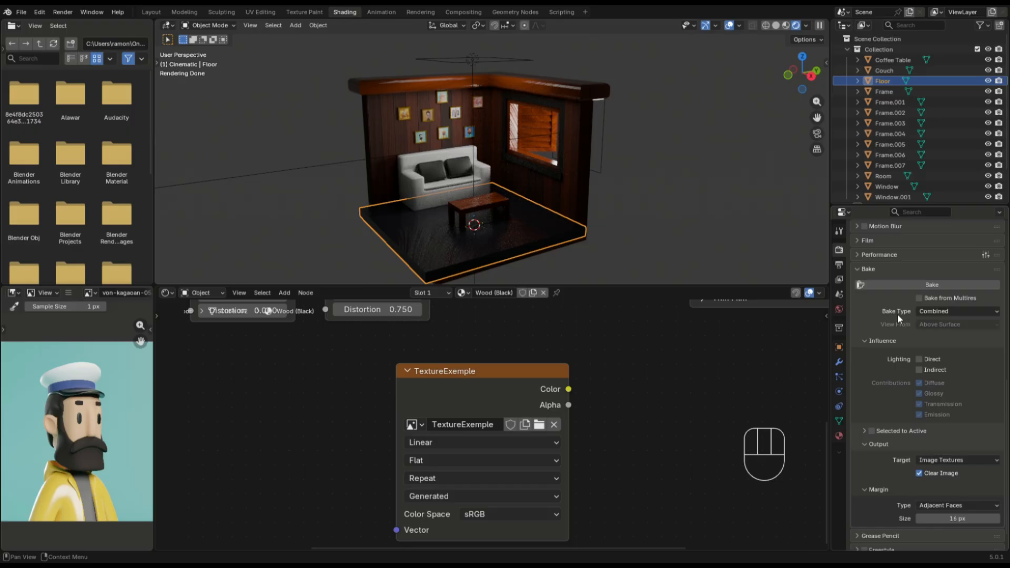
left_click(995, 315)
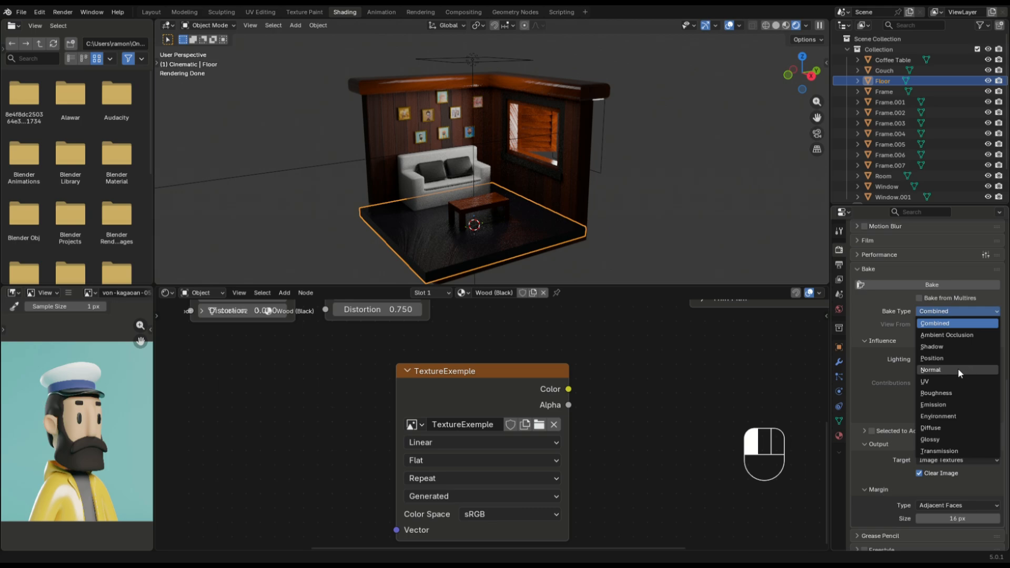
left_click(683, 380)
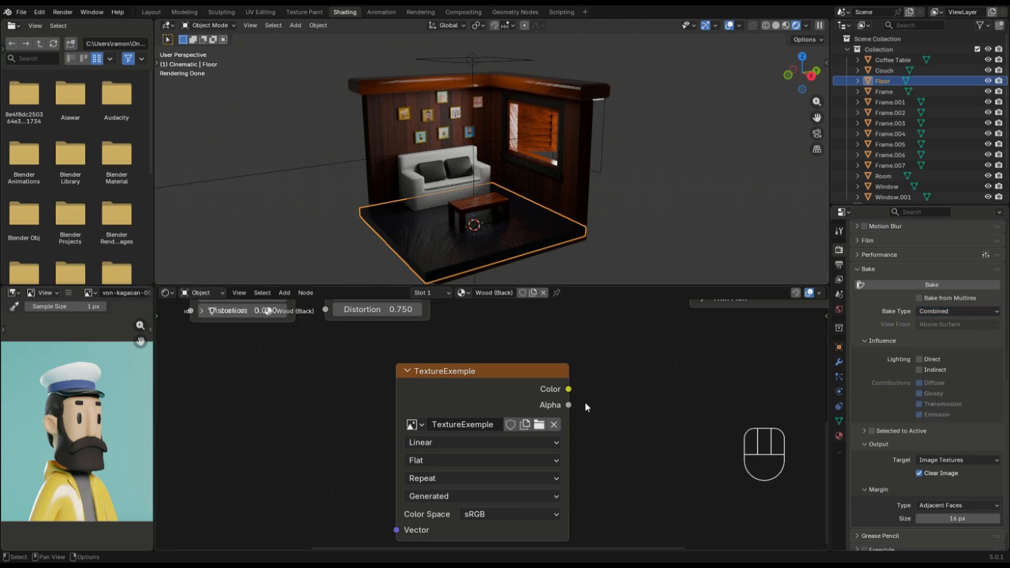
Select the TextureExemple image node in the floor's Wood (Black) material as the bake target
scroll(592, 399, "down", 2)
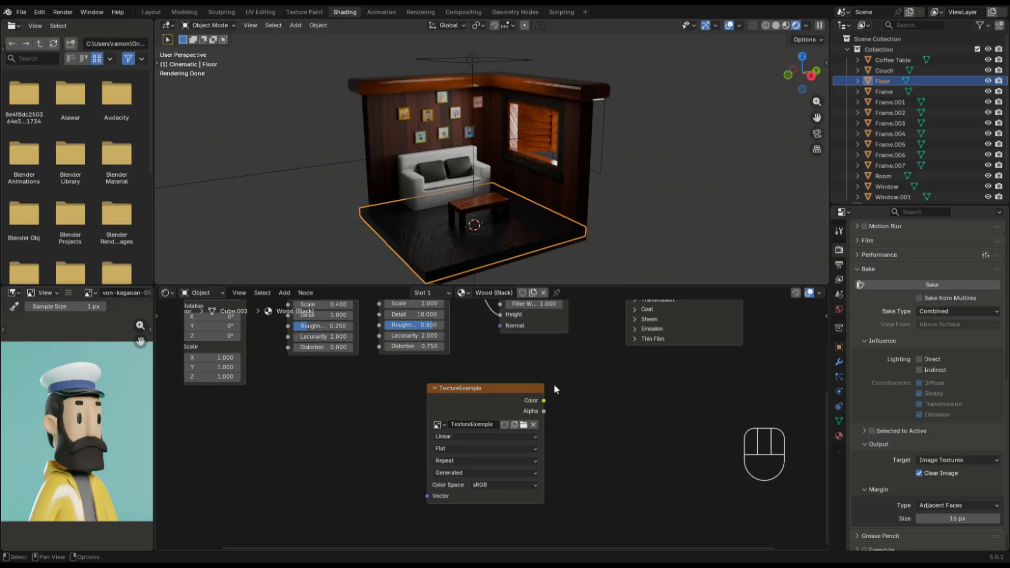
middle_click_drag(583, 393, 554, 403)
left_click(474, 400)
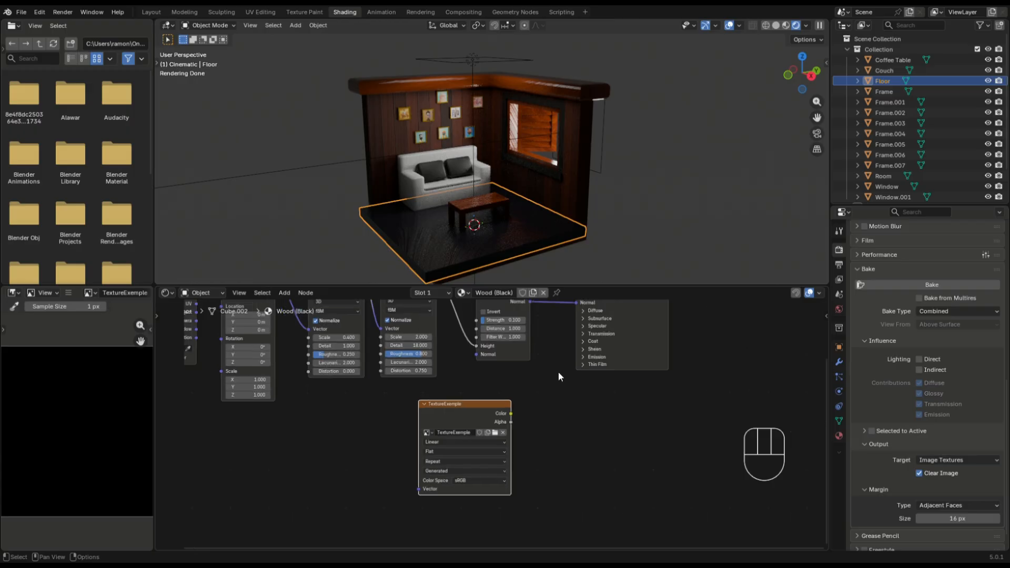
middle_click_drag(558, 371, 549, 444)
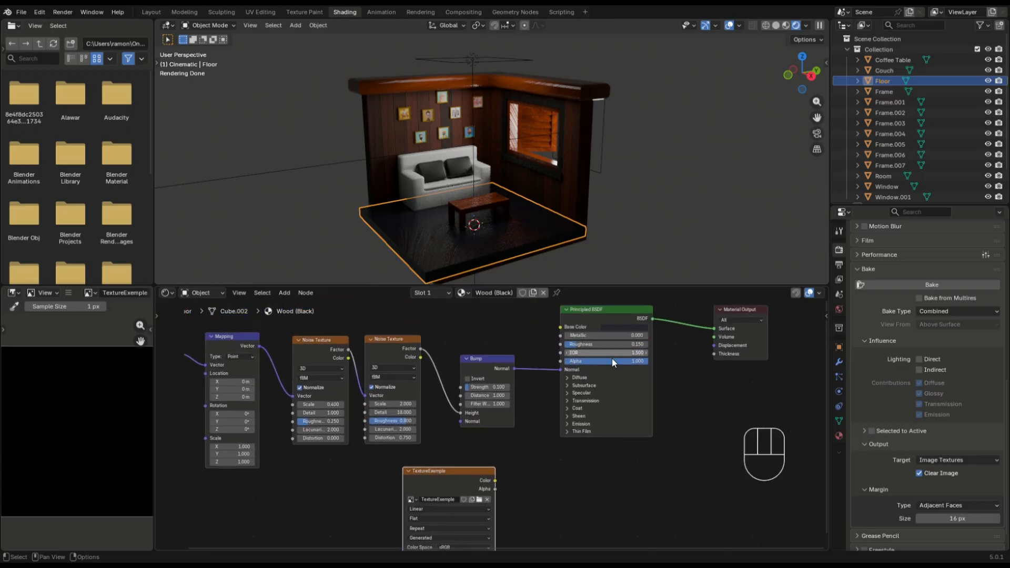
scroll(569, 477, "down", 1)
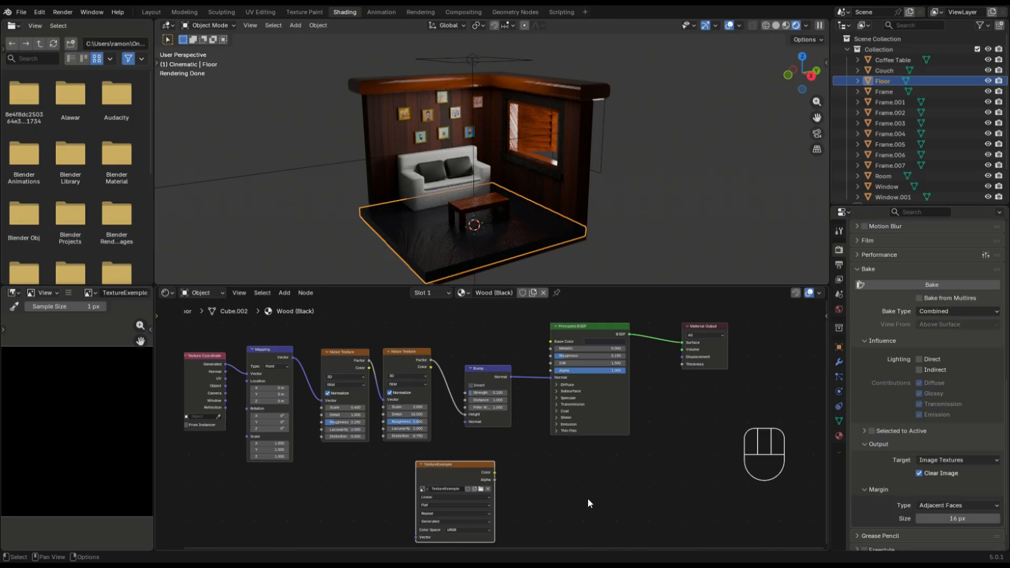
Show the viewport and node editor sidebars and look up the save options for the TextureExemple image
key("n")
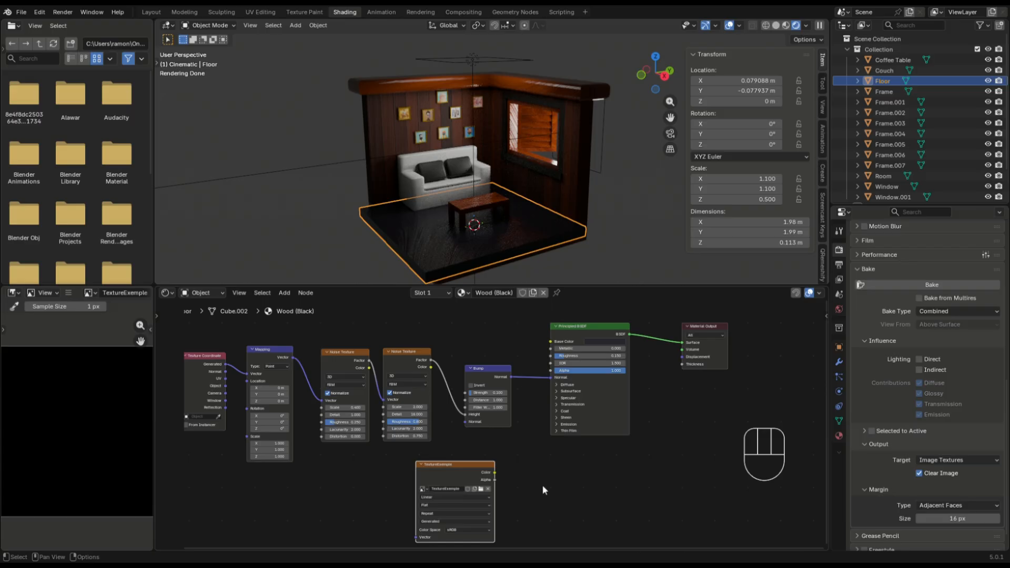
key("n")
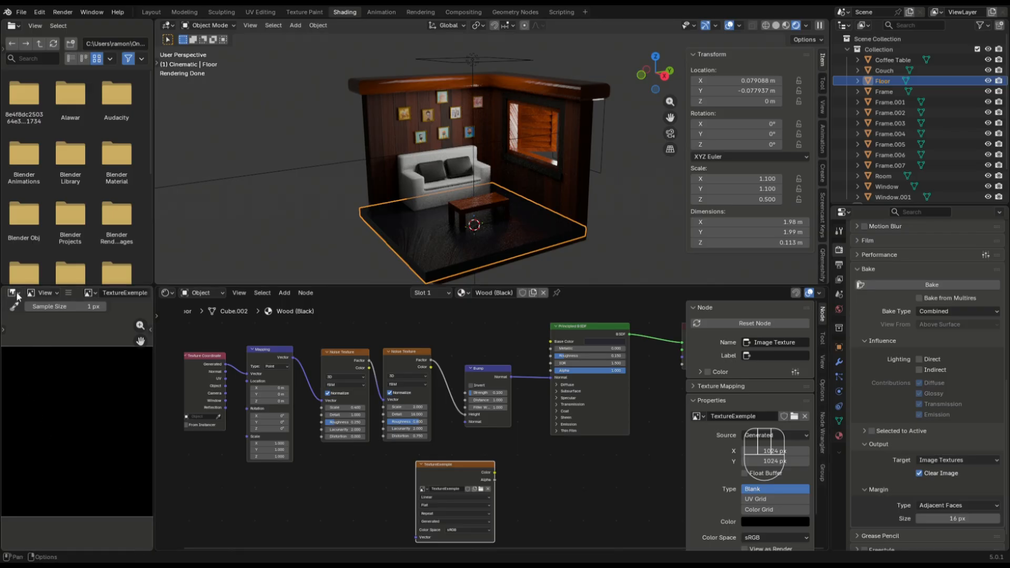
left_click(69, 293)
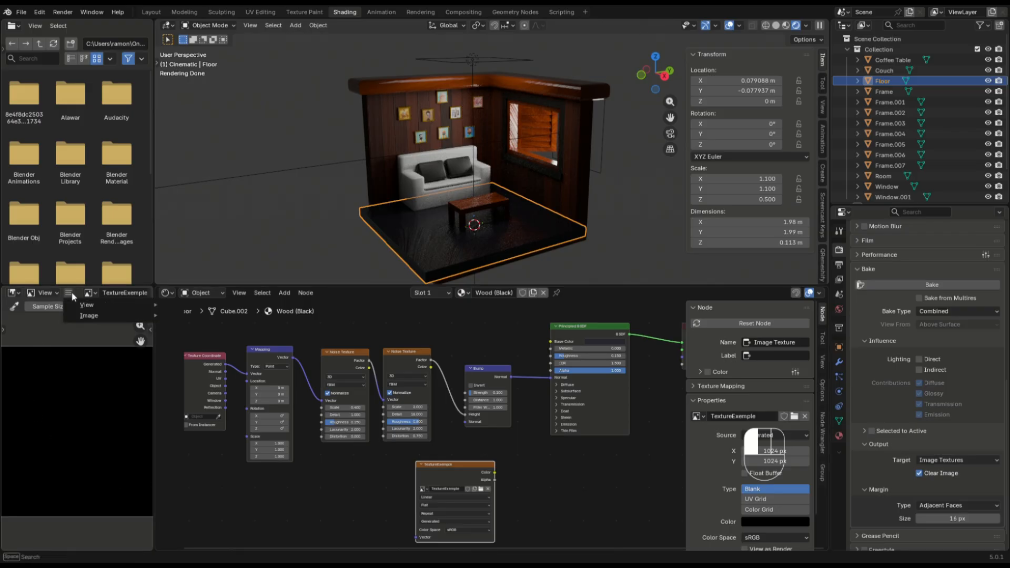
mouse_move(76, 316)
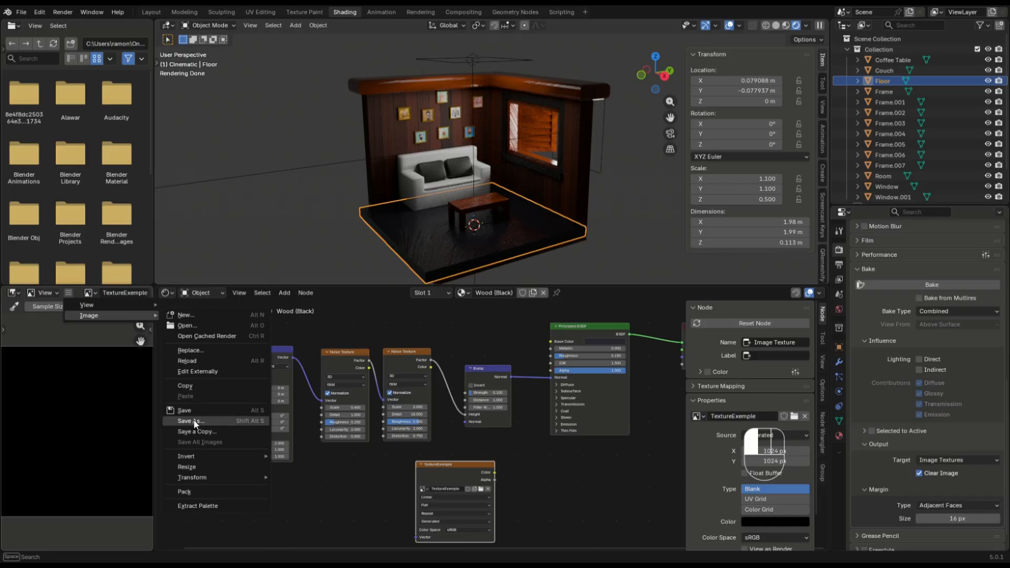
key("Escape")
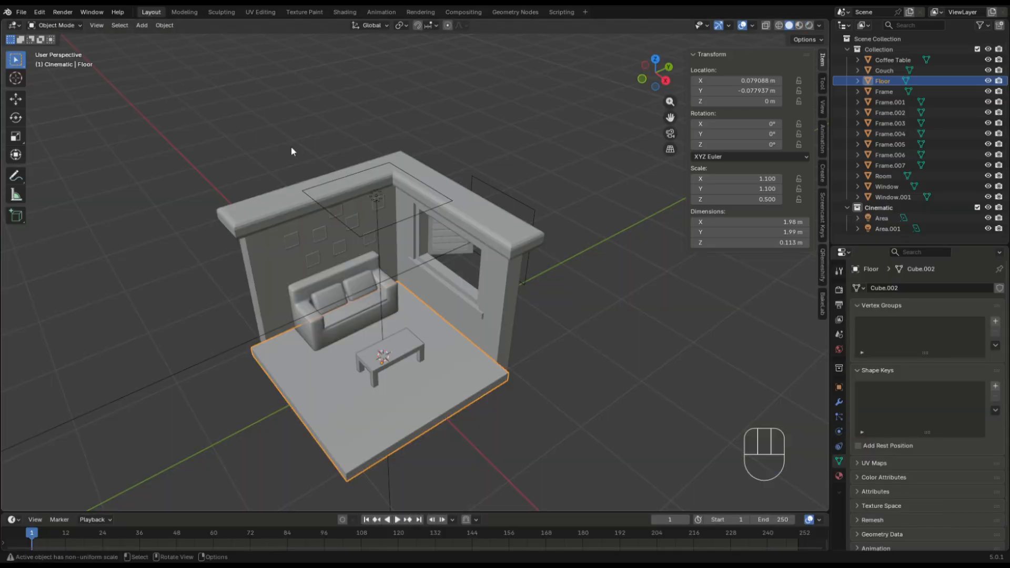
In the Layout workspace, add a camera to the Cinematic collection
middle_click_drag(292, 146, 362, 187)
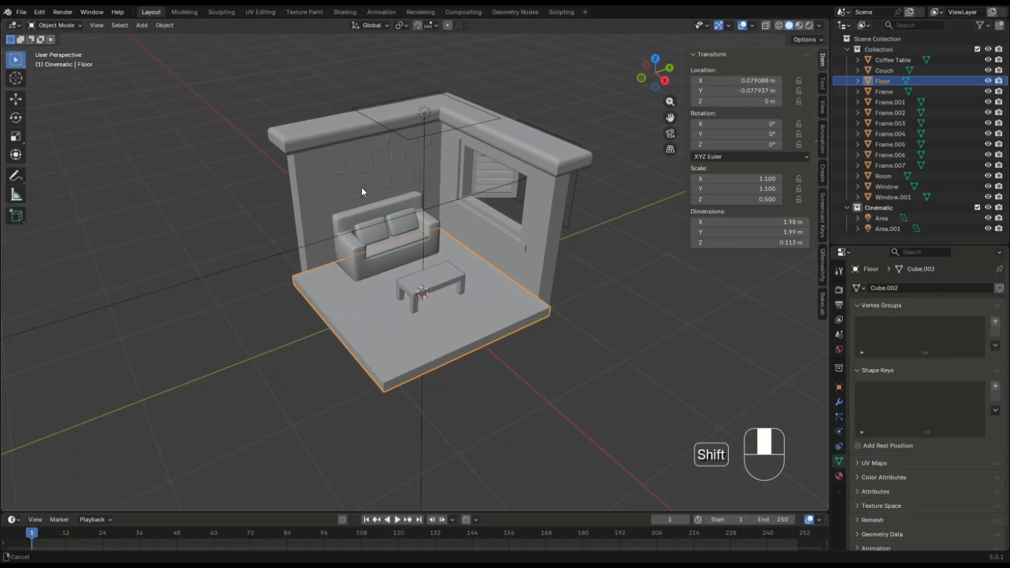
key("shift+a")
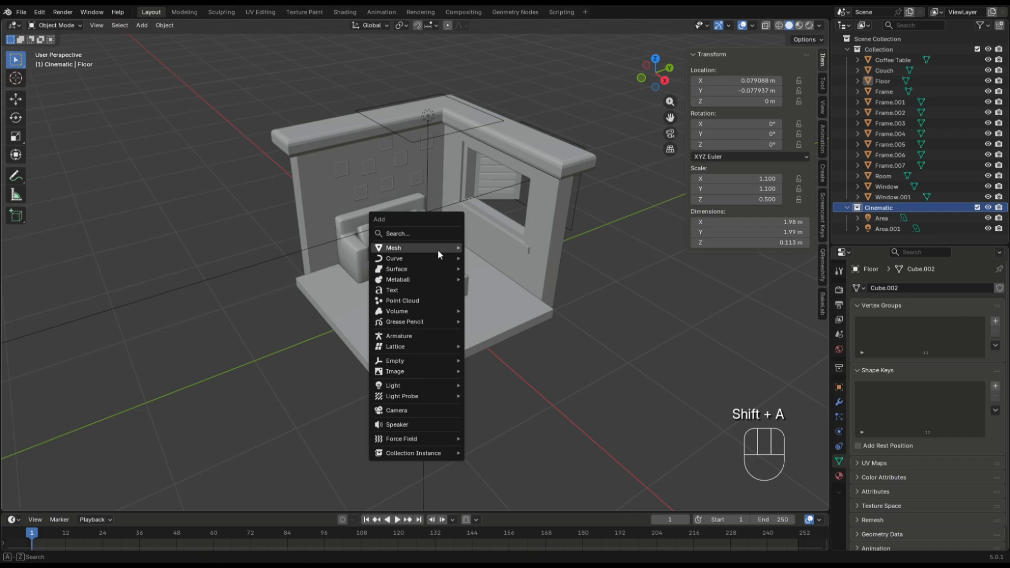
left_click(409, 410)
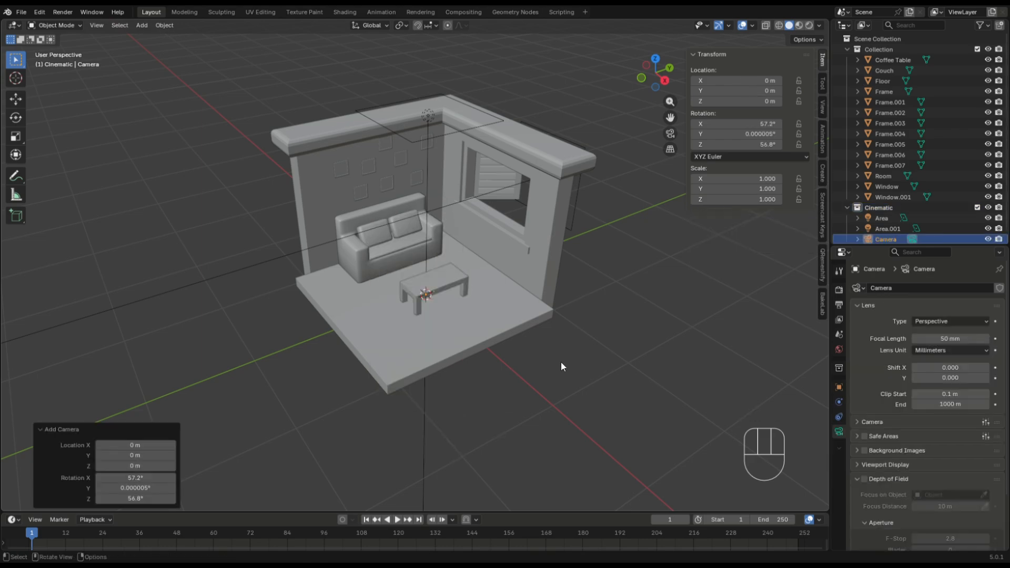
Look through the new camera, lock it to the view and frame the whole room inside its border
key("KP_0")
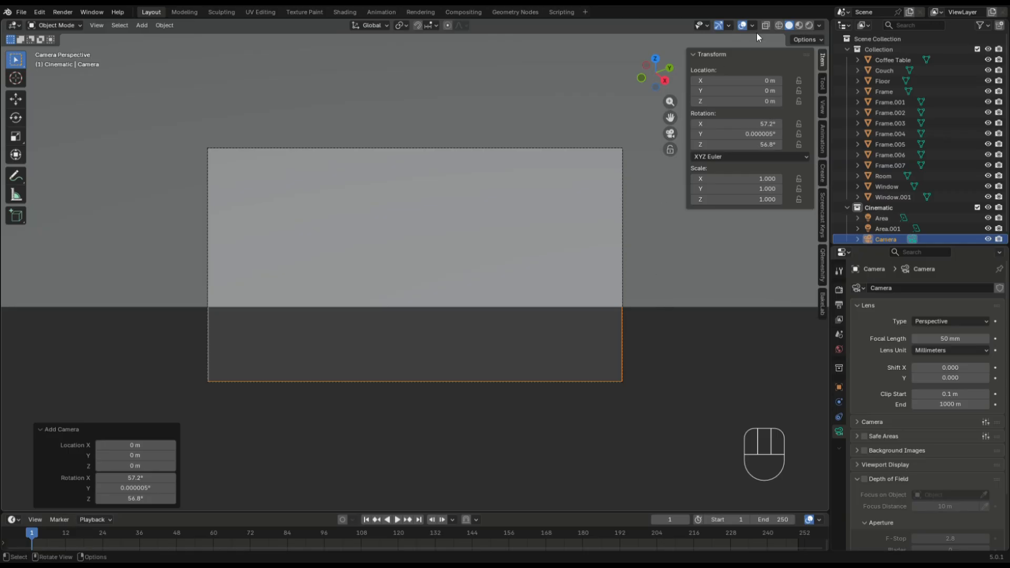
left_click(823, 109)
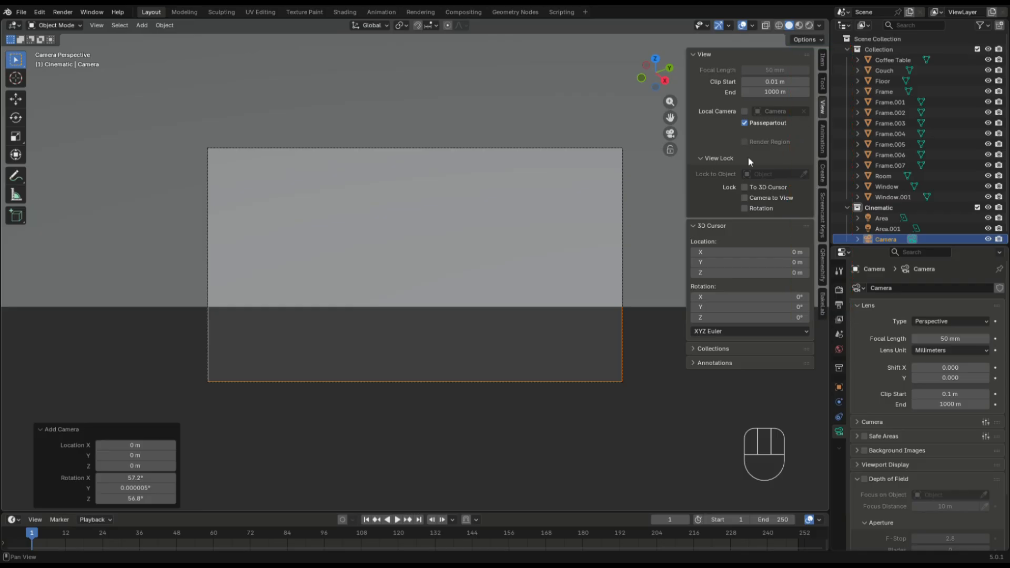
left_click(745, 199)
scroll(472, 213, "down", 10)
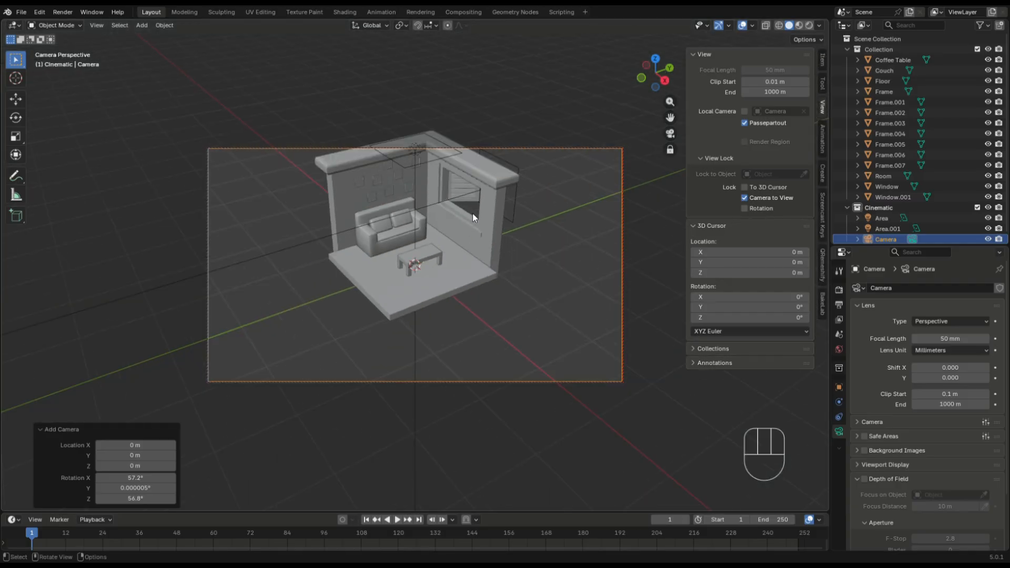
middle_click_drag(481, 214, 484, 261, "shift")
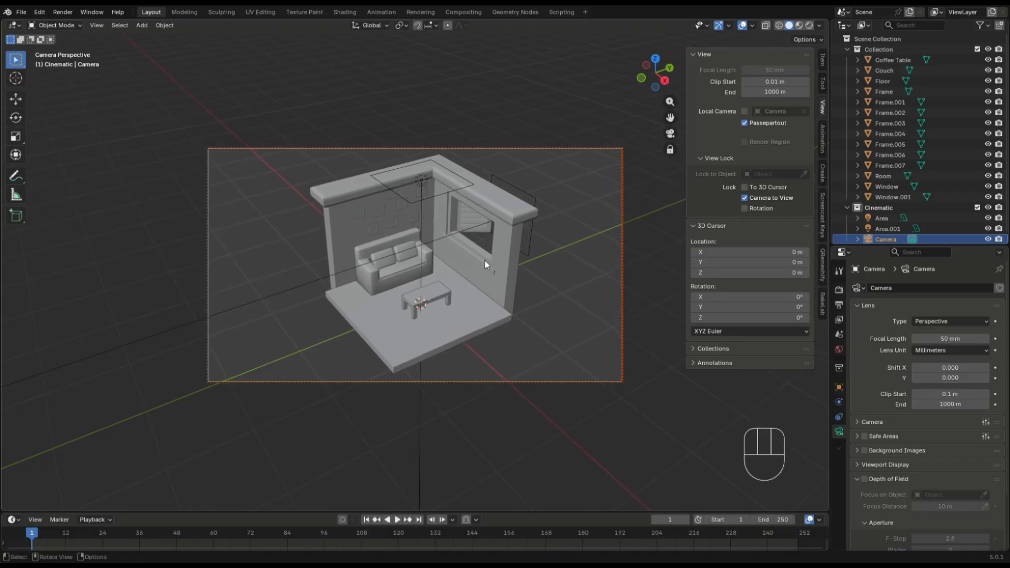
Show the camera view in rendered shading and review the output resolution, frame range, media type, file format and color management settings
left_click(810, 25)
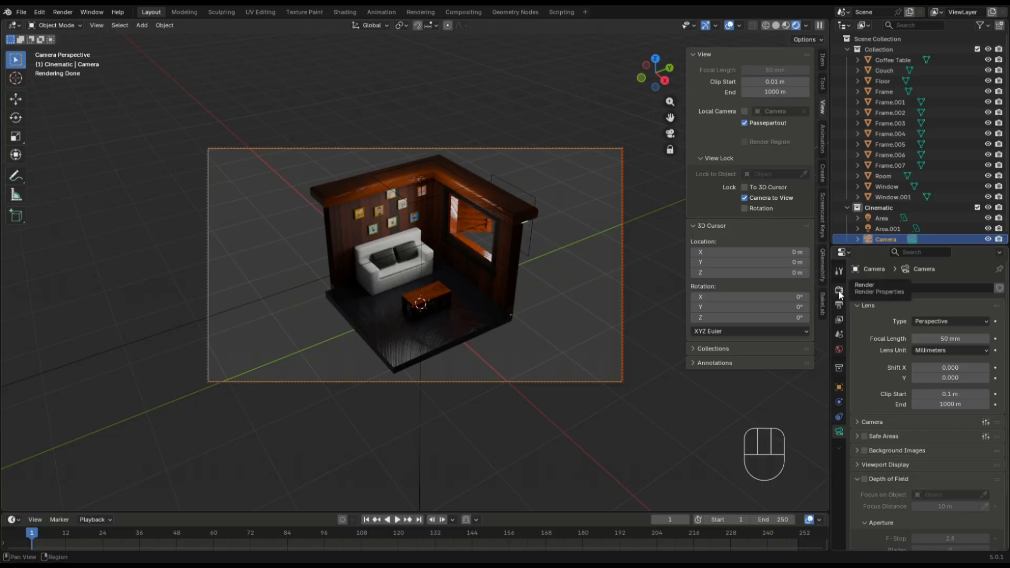
left_click(838, 304)
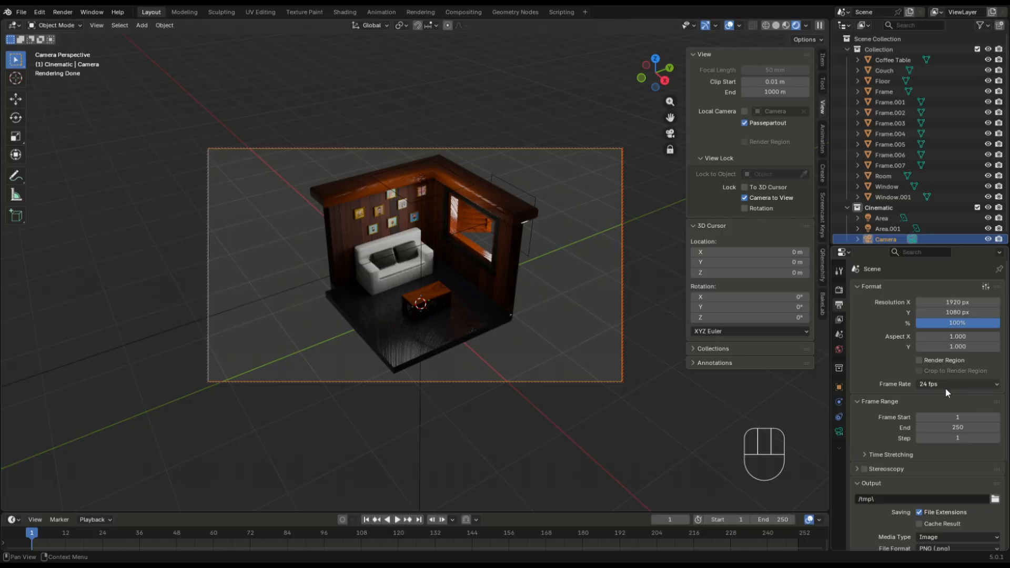
scroll(935, 388, "down", 3)
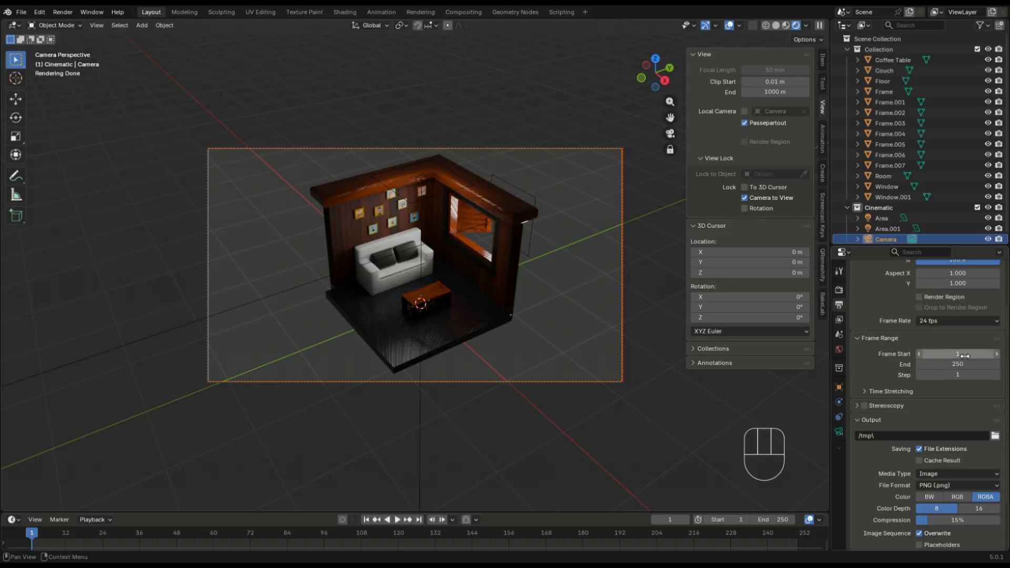
scroll(899, 372, "down", 3)
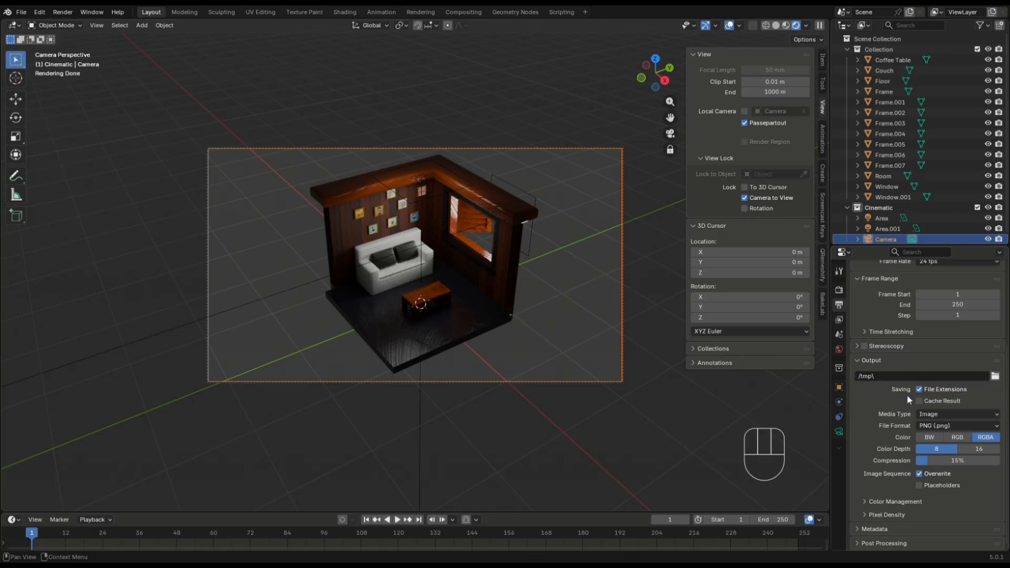
left_click(971, 418)
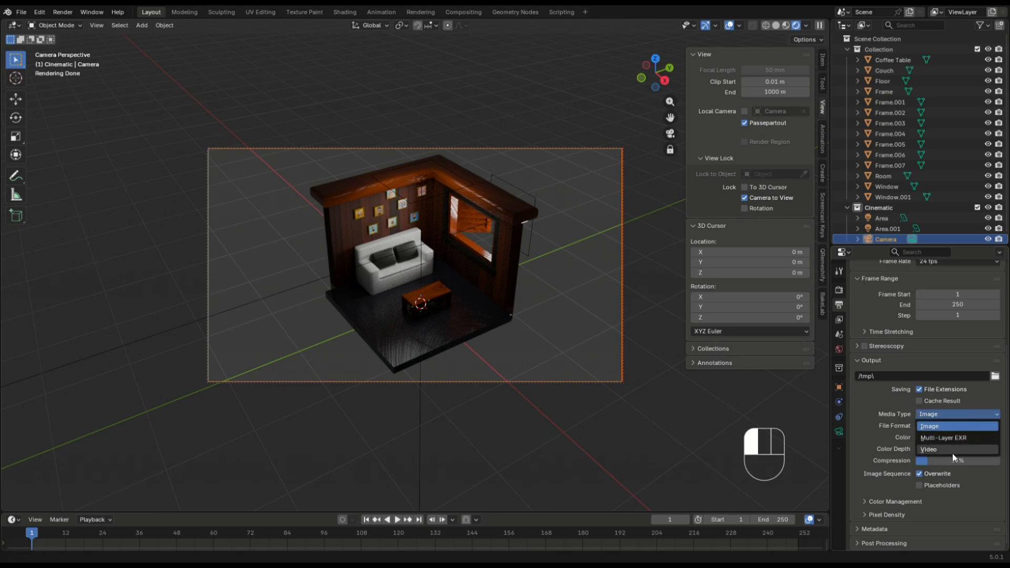
left_click(927, 427)
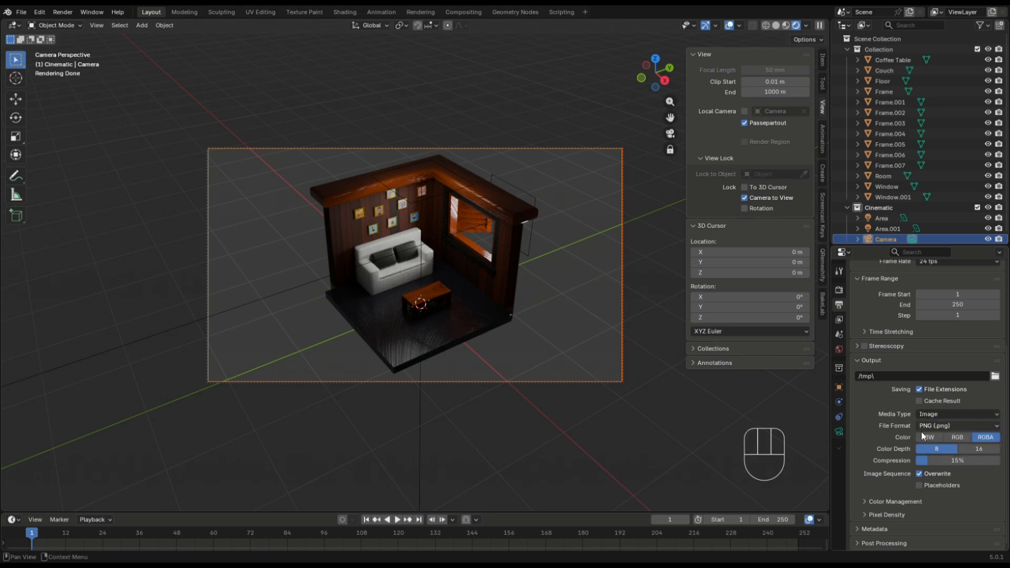
left_click(865, 500)
scroll(878, 458, "down", 5)
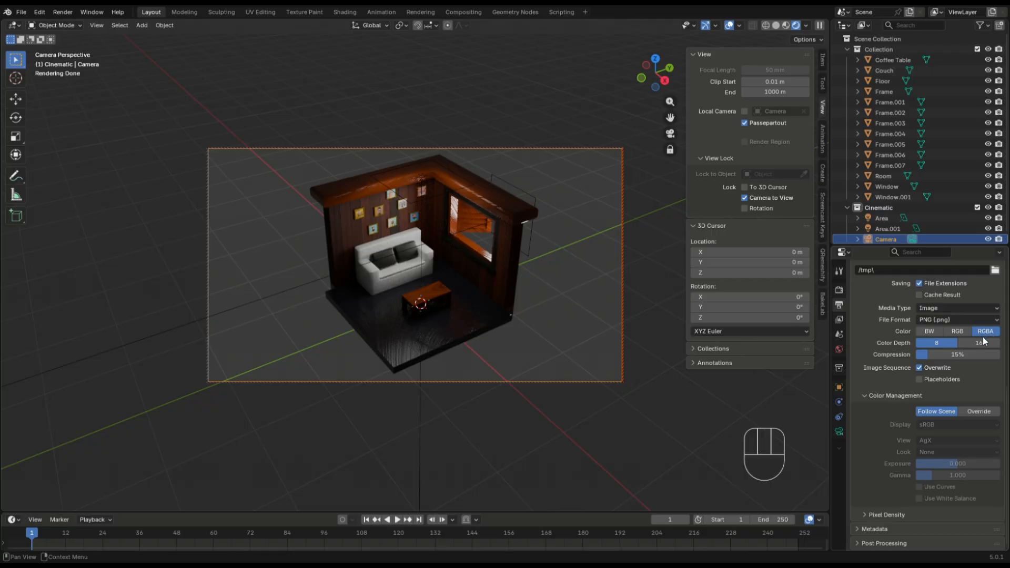
Preview the render with a transparent film background and turn the transparency off again
left_click(839, 290)
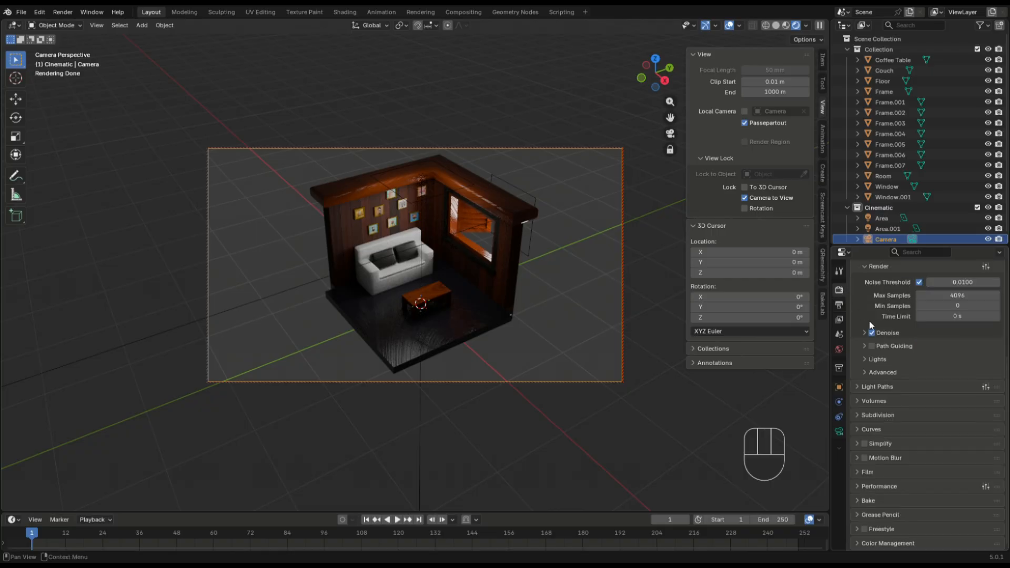
left_click(859, 464)
scroll(863, 458, "down", 4)
left_click(871, 442)
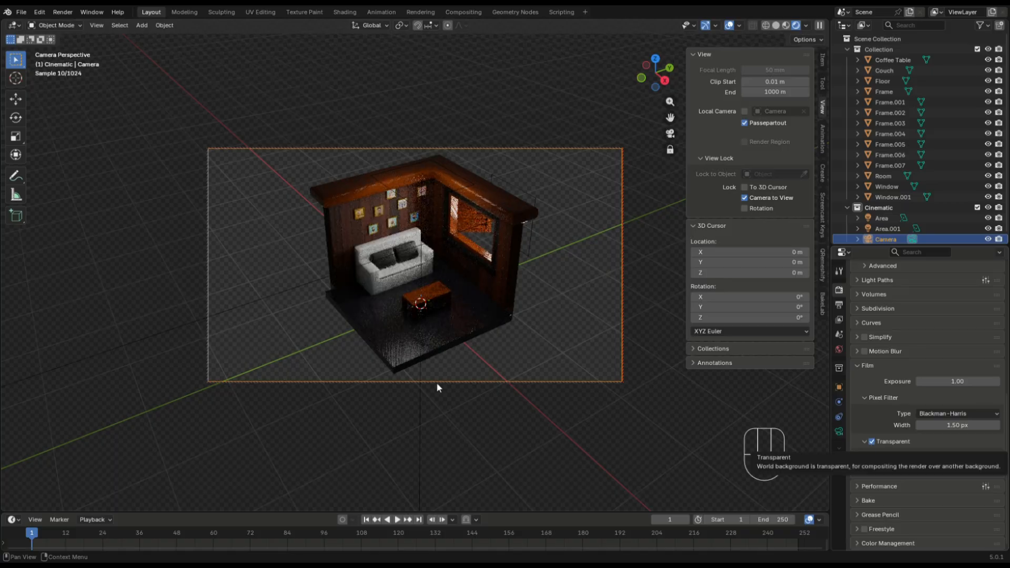
left_click(872, 441)
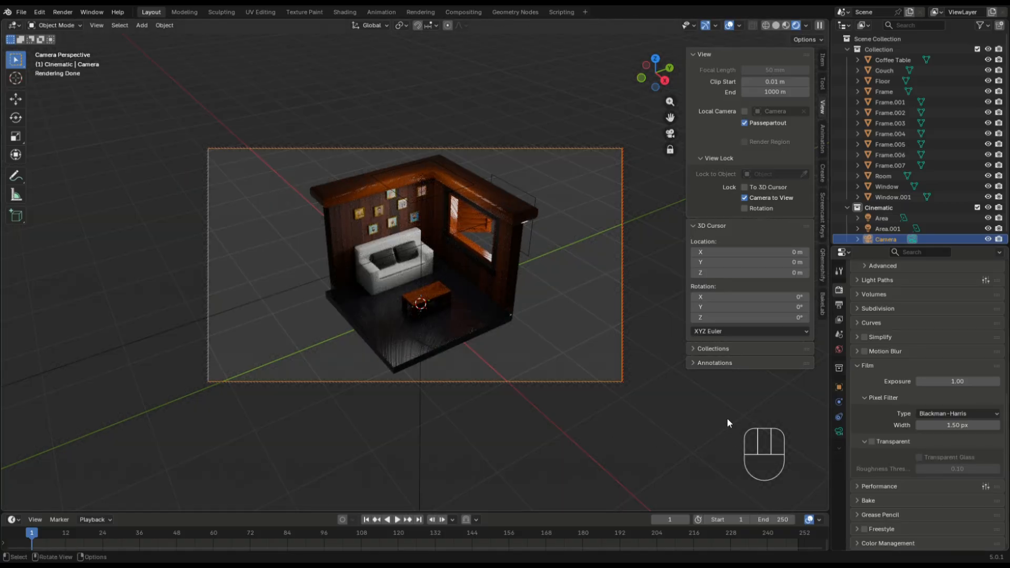
Set the output frame rate to 30 fps and enlarge the timeline area
left_click(765, 372)
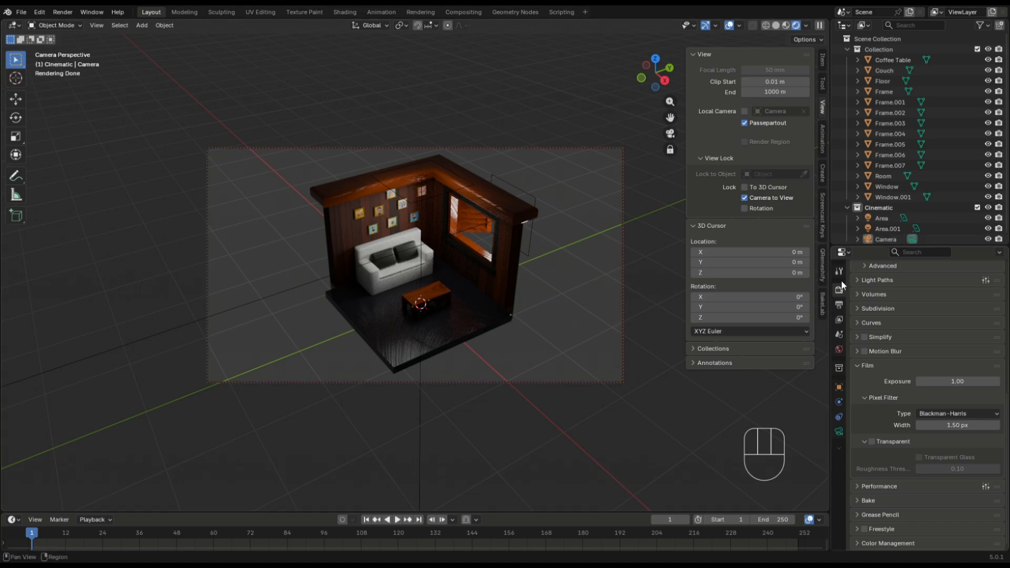
left_click(839, 305)
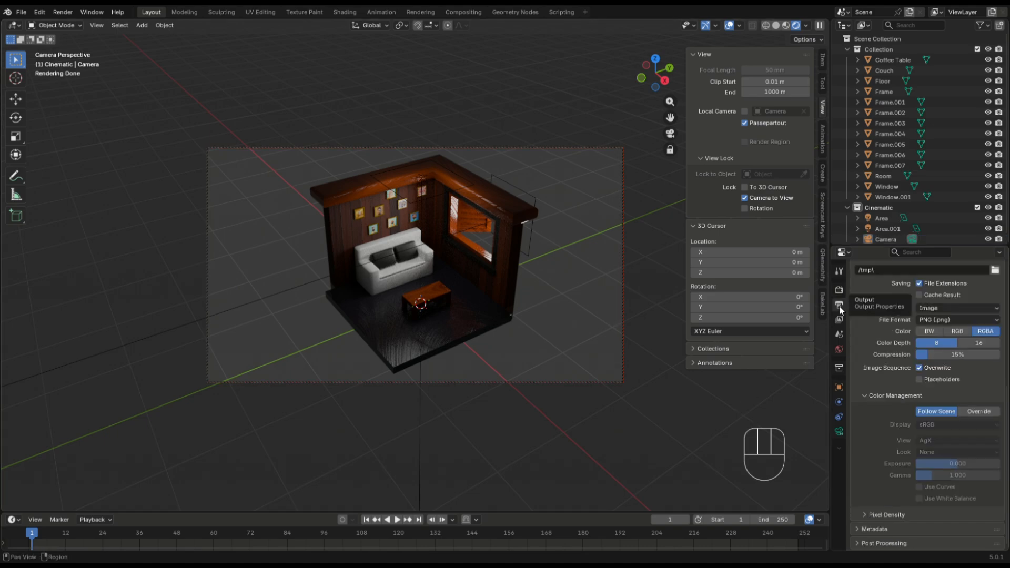
scroll(880, 340, "up", 10)
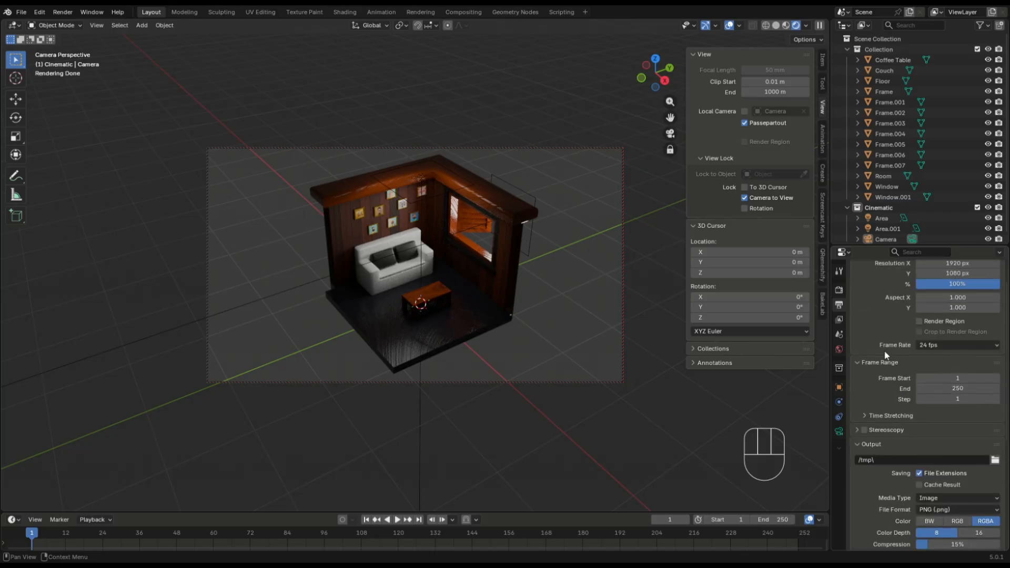
left_click(929, 384)
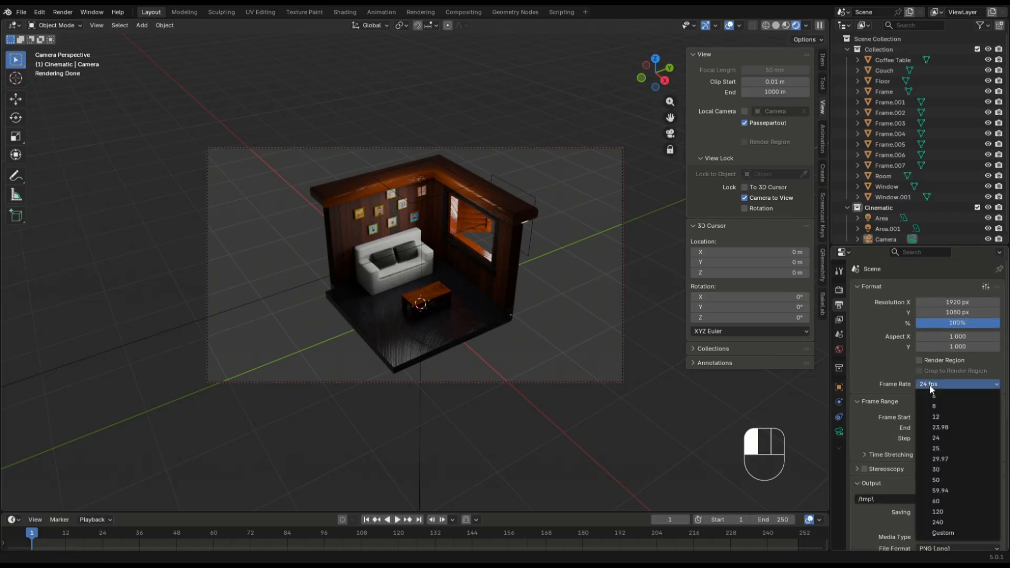
left_click(936, 470)
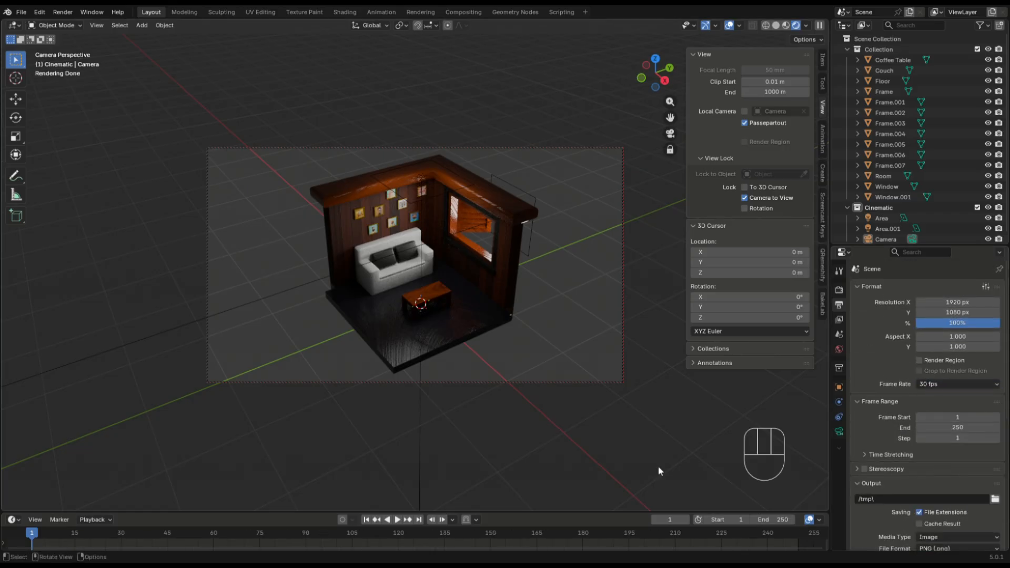
left_click_drag(604, 513, 550, 474)
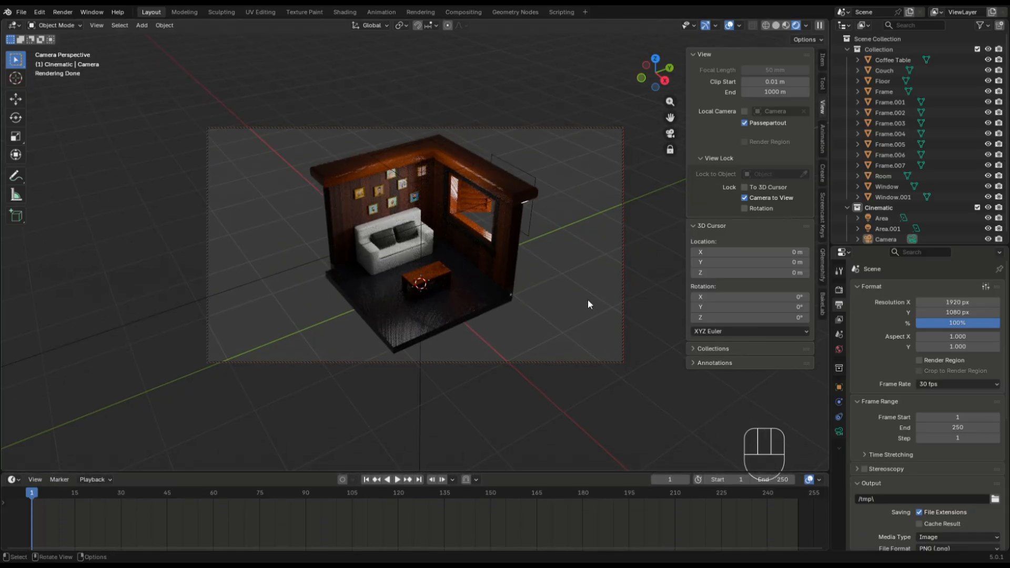
Leave the camera view, show the scene in solid shading and add a Plain Axes empty at the world origin
key("KP_0")
left_click(777, 26)
middle_click_drag(464, 248, 442, 253, "shift")
key("shift+a")
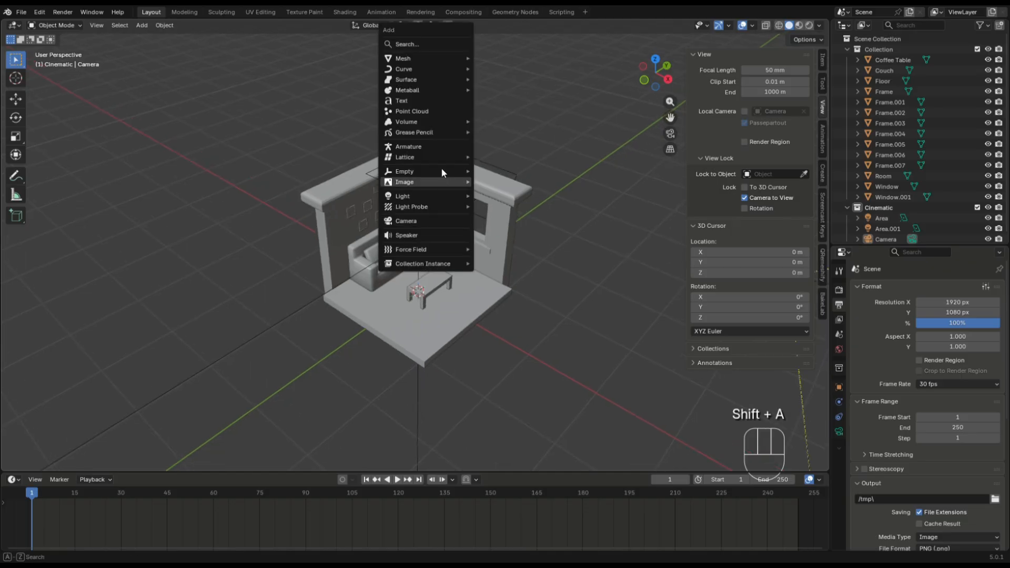
mouse_move(421, 171)
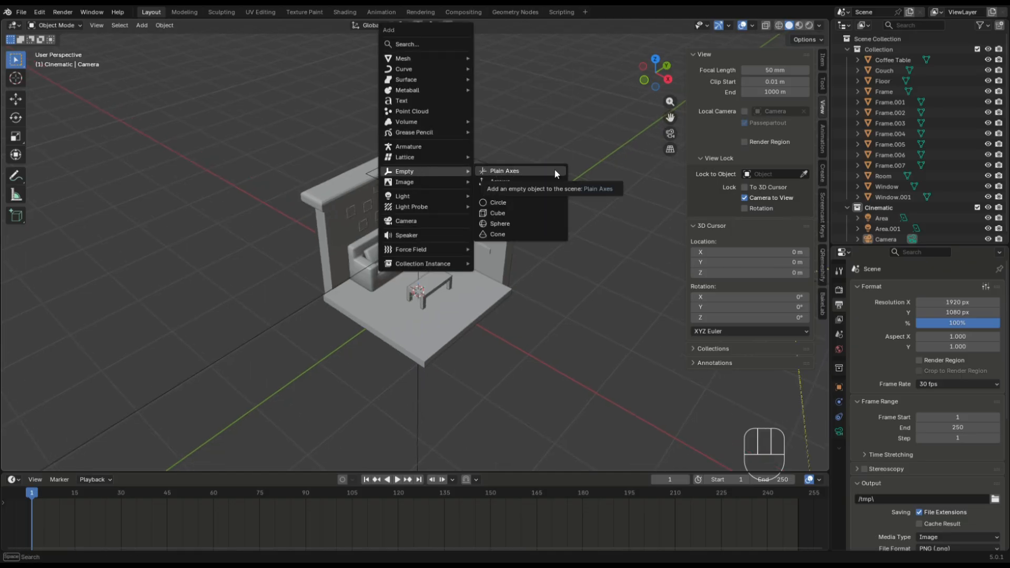
left_click(521, 172)
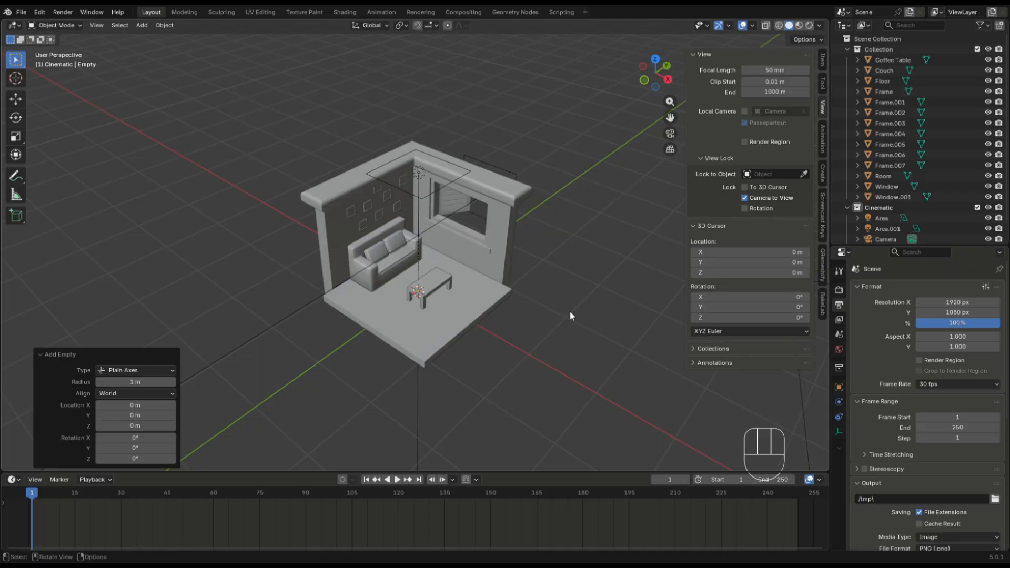
Raise the empty about 2.49 m along Z so it sits above the room
middle_click_drag(565, 326, 560, 277)
key("g")
key("z")
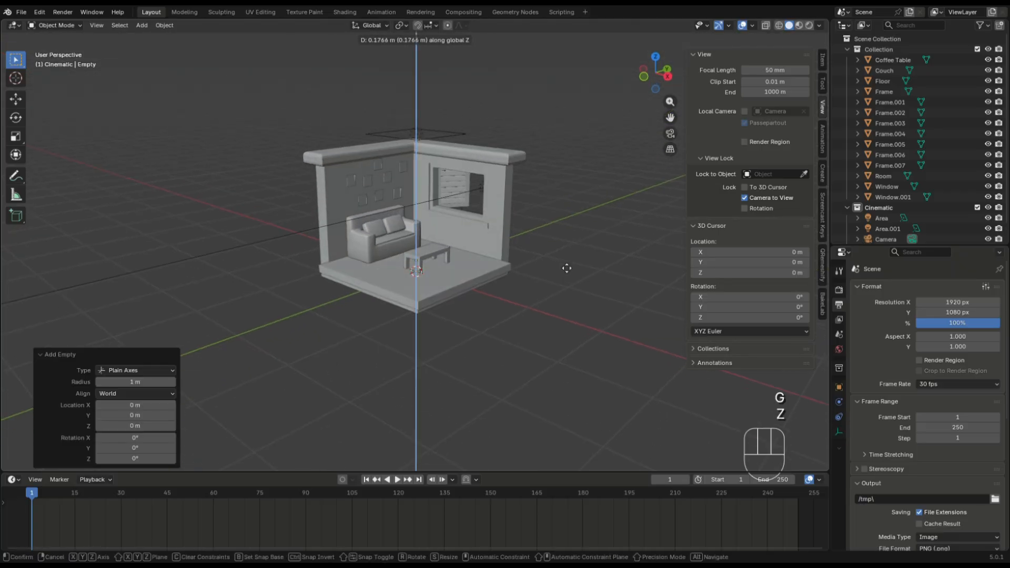
left_click(570, 113)
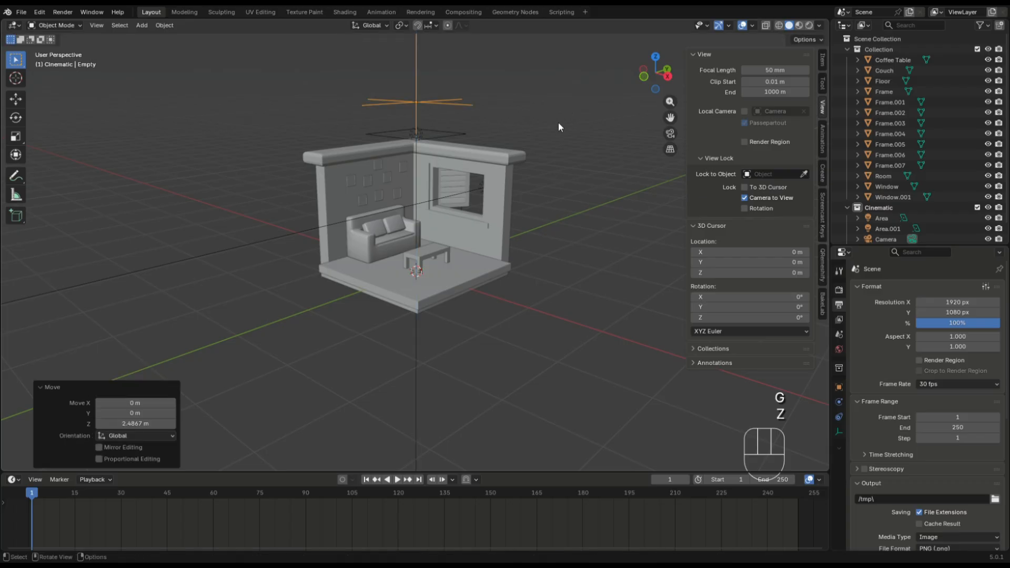
Hide both area lights and the camera, parent all room objects to the empty with the Object type, and select only the empty
middle_click_drag(543, 119, 510, 203, "shift")
scroll(541, 165, "up", 2)
key("a")
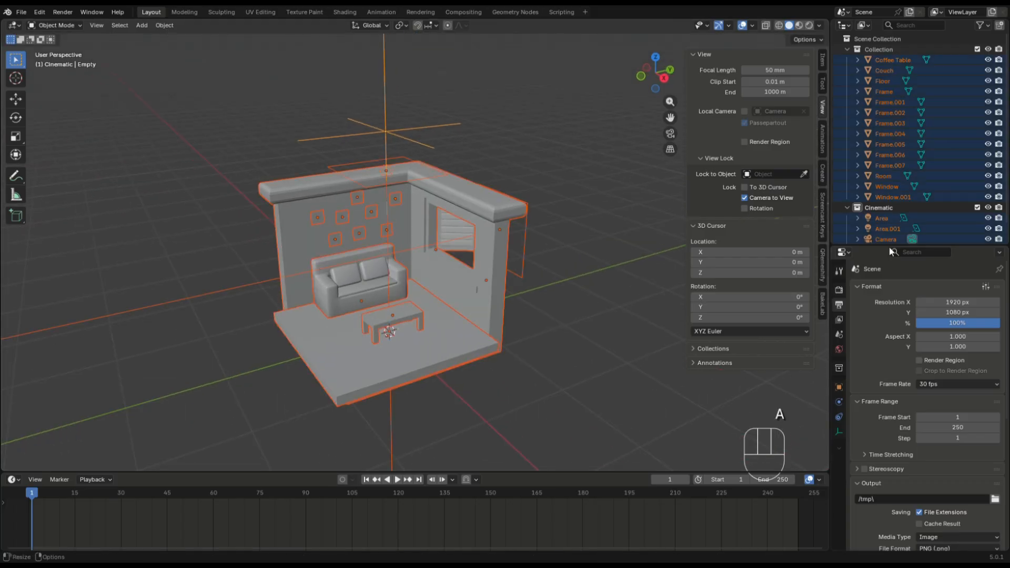
scroll(913, 230, "down", 2)
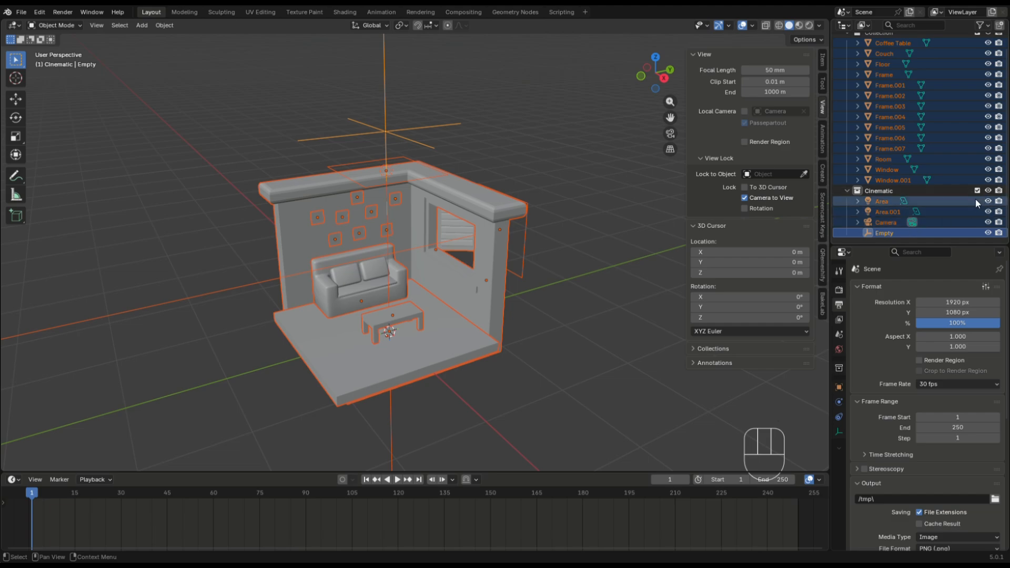
left_click_drag(988, 201, 988, 222)
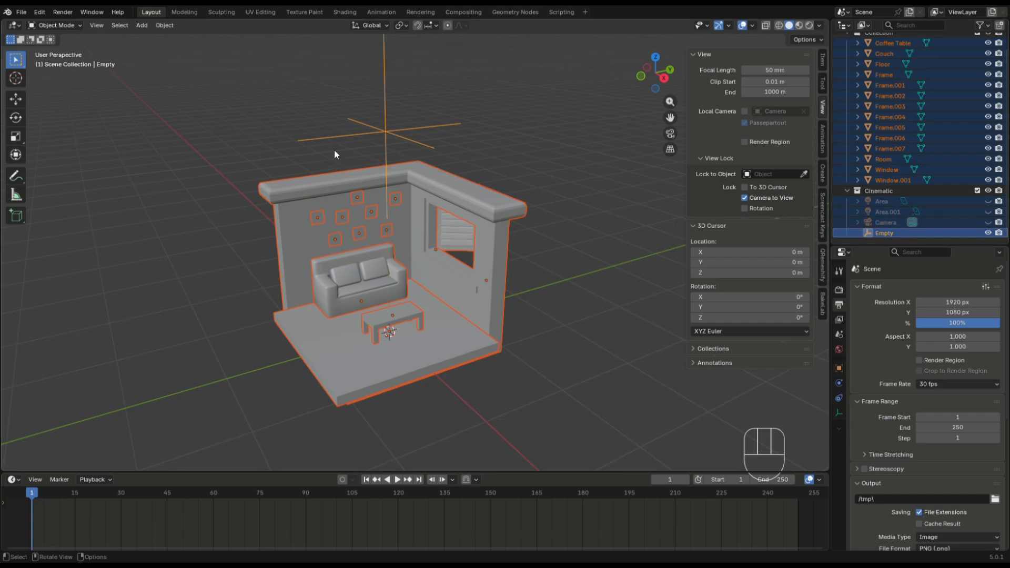
key("ctrl+p")
left_click(483, 127)
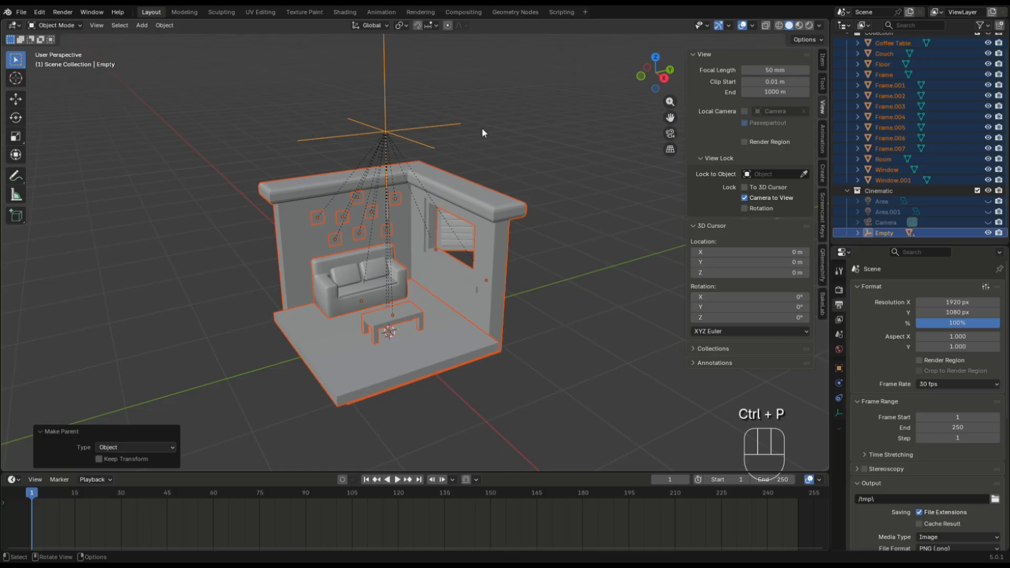
left_click(387, 131)
Try moving, rotating about Z and scaling the empty together with its parented room
scroll(535, 186, "down", 4)
key("g")
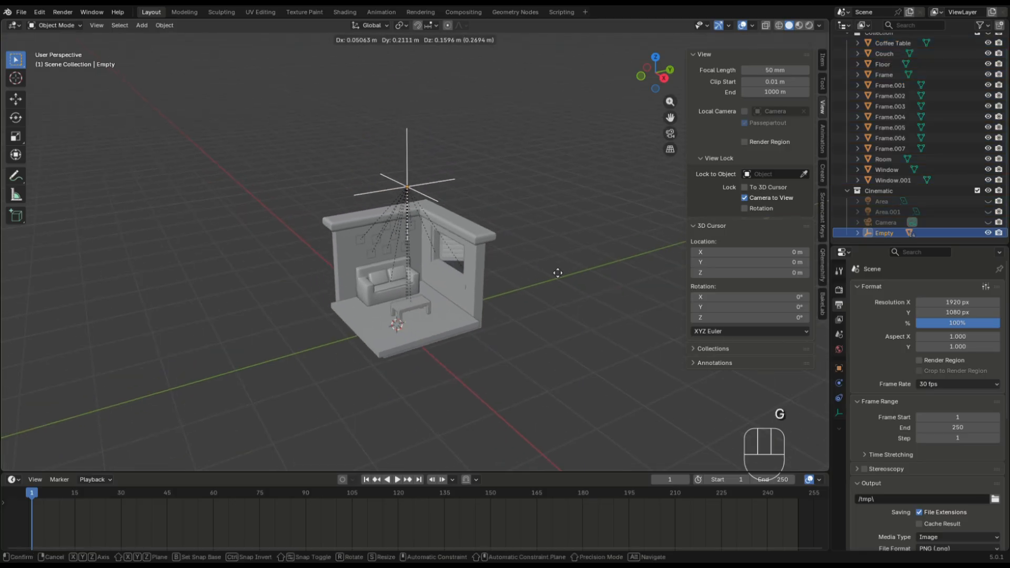
key("r")
key("z")
key("s")
right_click(490, 326)
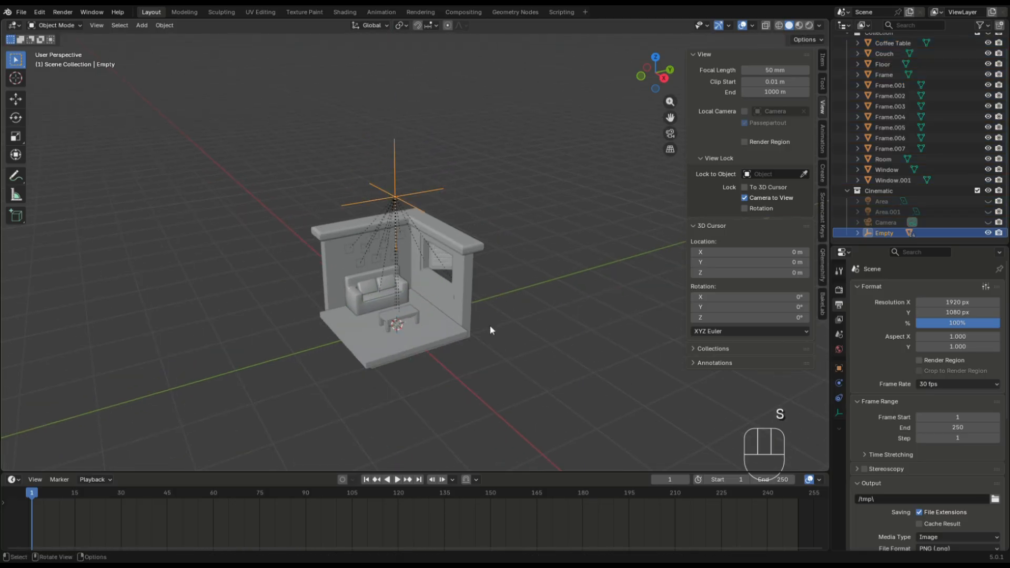
middle_click_drag(490, 328, 491, 279)
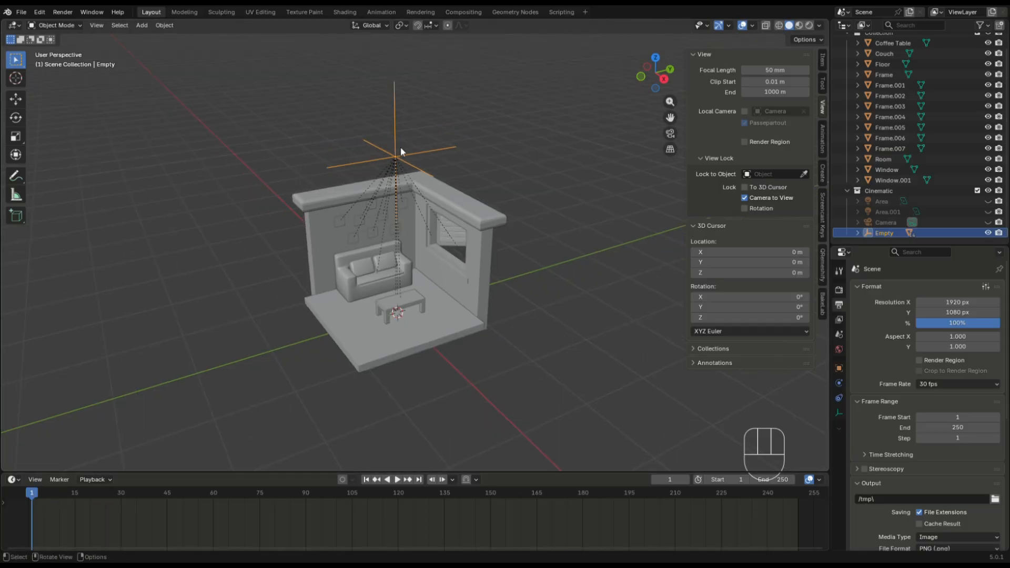
Show the empty's transform values and keyframe its location, rotation and scale at frame 1
left_click(822, 60)
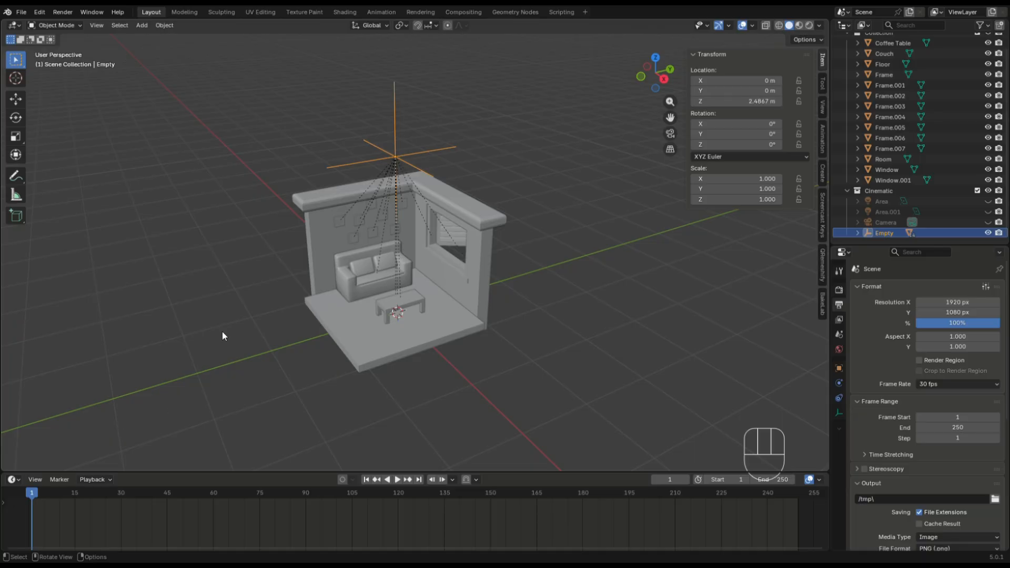
key("i")
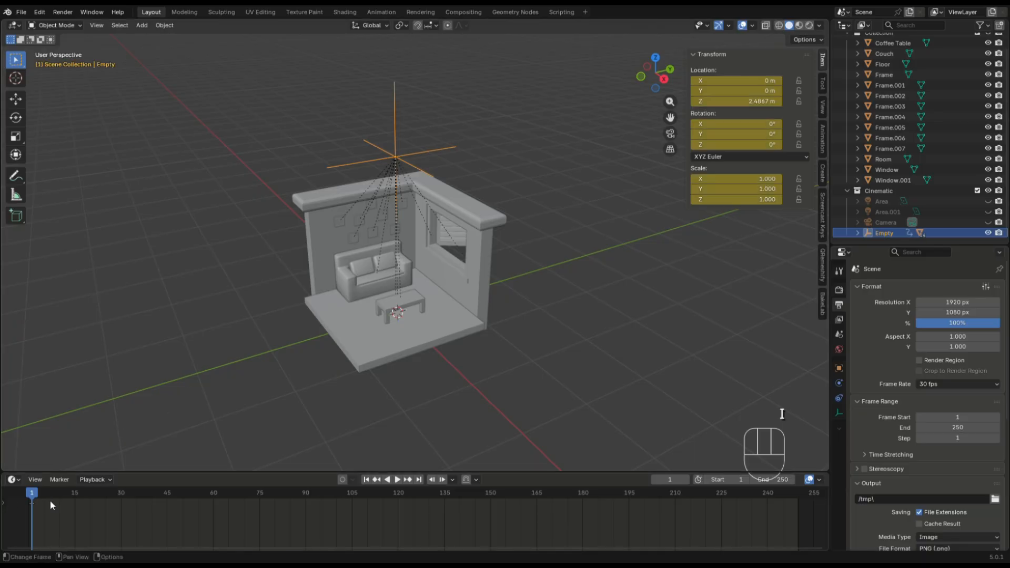
middle_click_drag(39, 507, 185, 514)
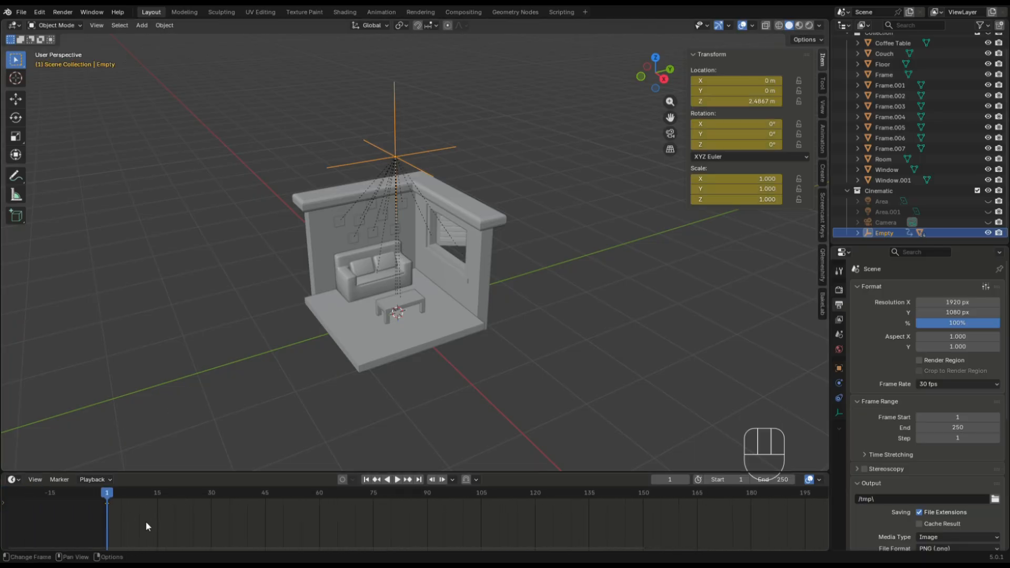
mouse_move(107, 496)
left_mouse_down()
mouse_move(225, 497)
mouse_move(106, 512)
left_mouse_up()
key("g")
left_click(611, 247)
At frame 30, rotate the empty -35° about the Z axis and keyframe its transforms
left_click_drag(126, 500, 212, 507)
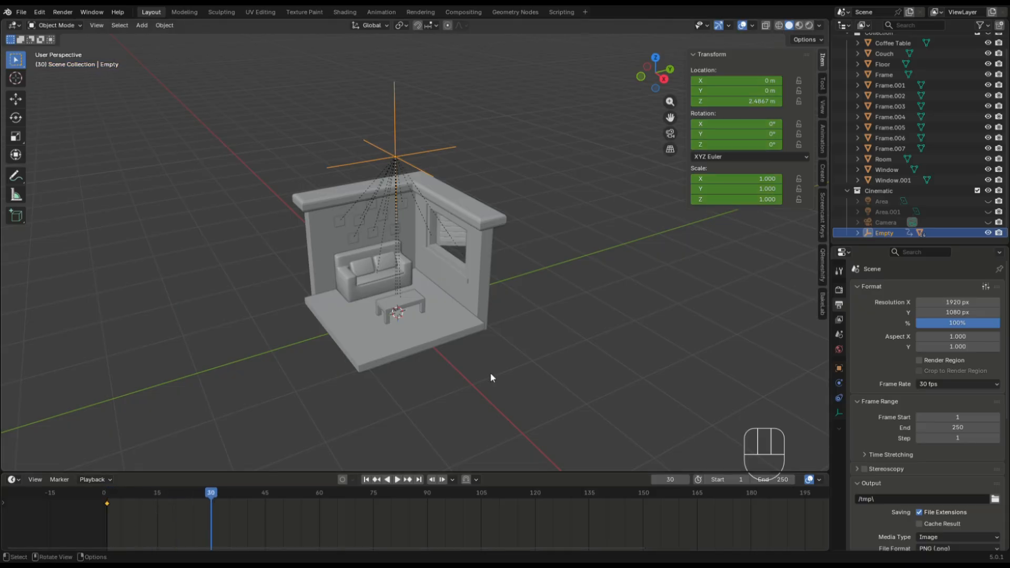
key("r")
key("z")
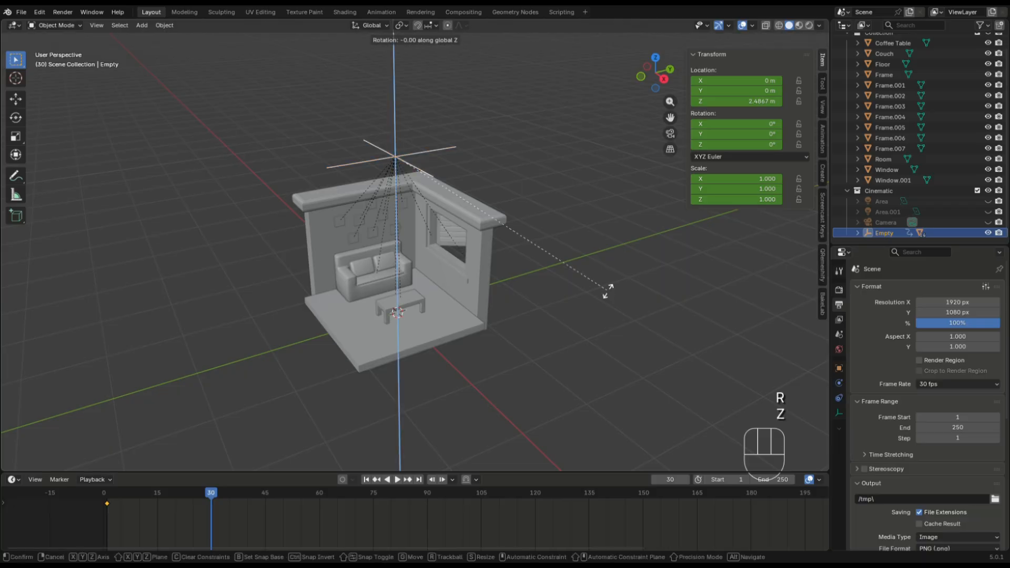
key("KP_Subtract")
key("KP_3")
key("KP_5")
key("KP_Enter")
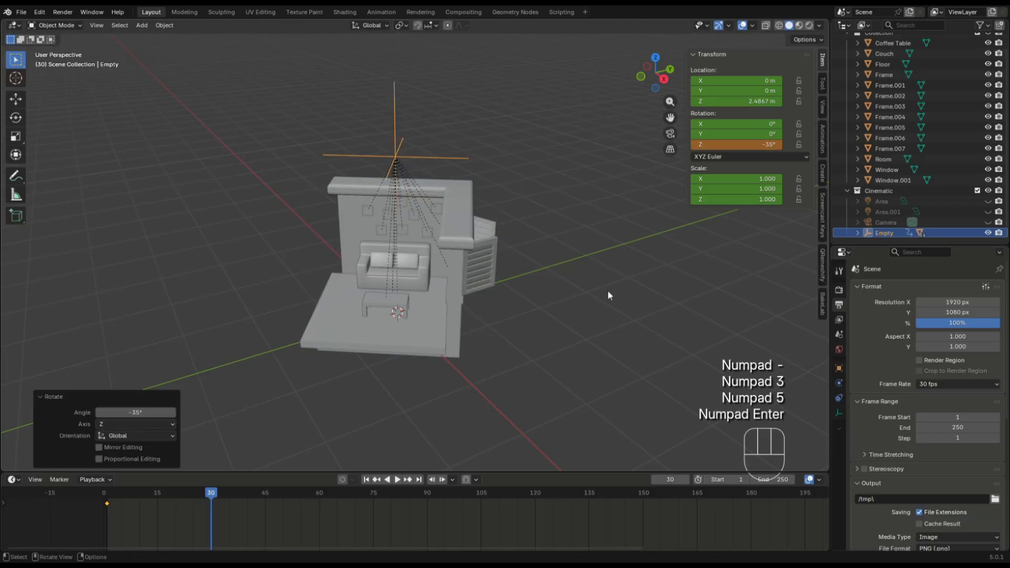
key("i")
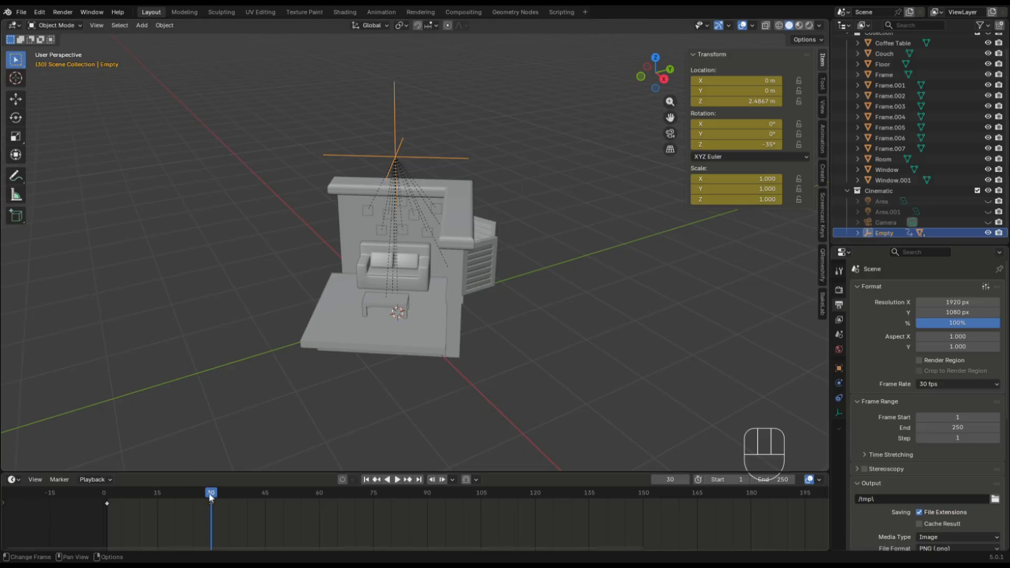
Play the animation from frame 1 to preview the room's first turn
left_click_drag(211, 499, 108, 513)
key("space")
key("space")
At frame 60, clear the empty's rotation back to 0° and keyframe its transforms
left_click_drag(220, 491, 319, 510)
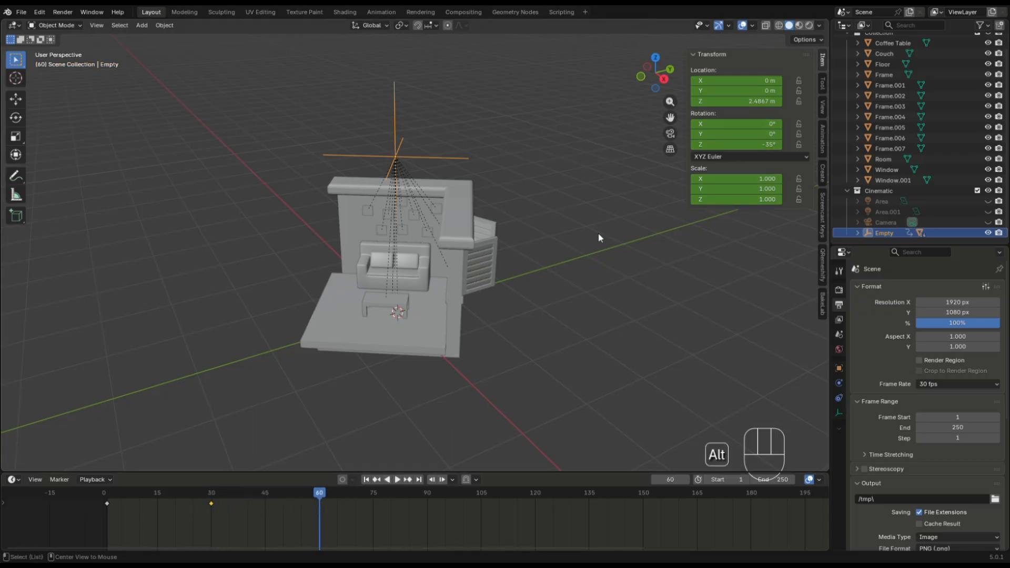
key("alt+r")
key("i")
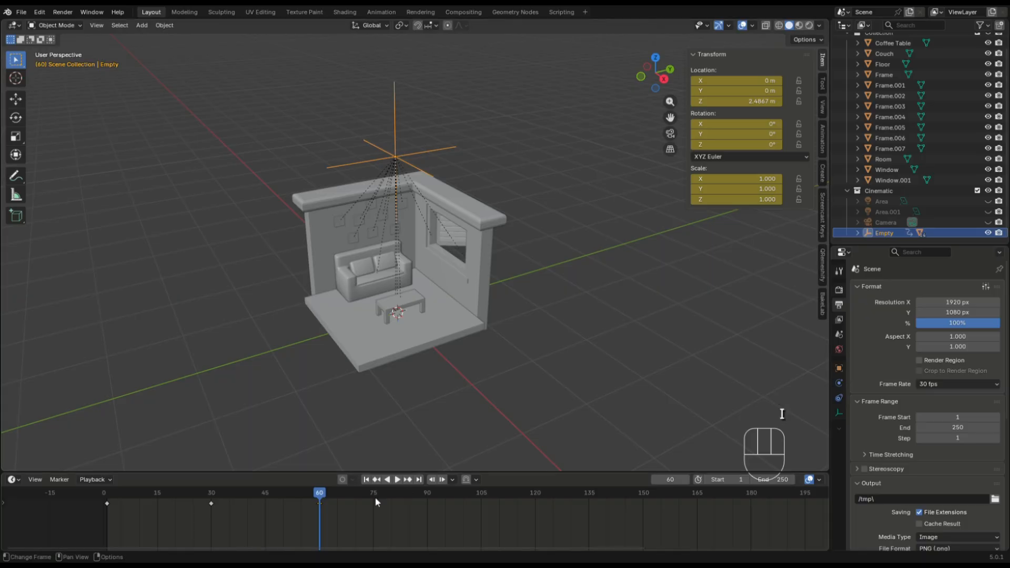
At frame 90, rotate the empty 35° about the Z axis and keyframe its transforms
left_click_drag(321, 500, 427, 499)
key("r")
key("z")
key("KP_3")
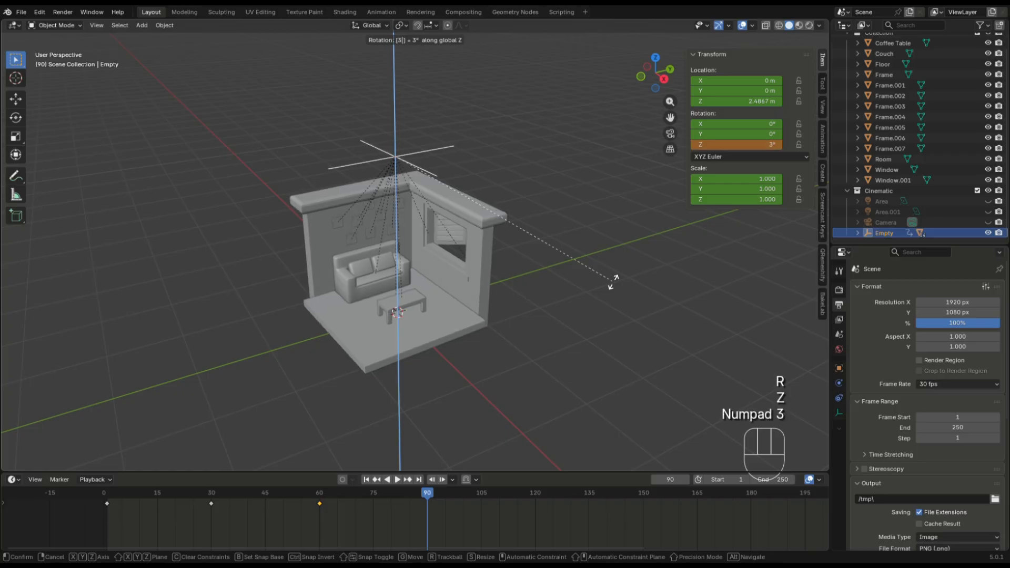
key("KP_5")
key("KP_Enter")
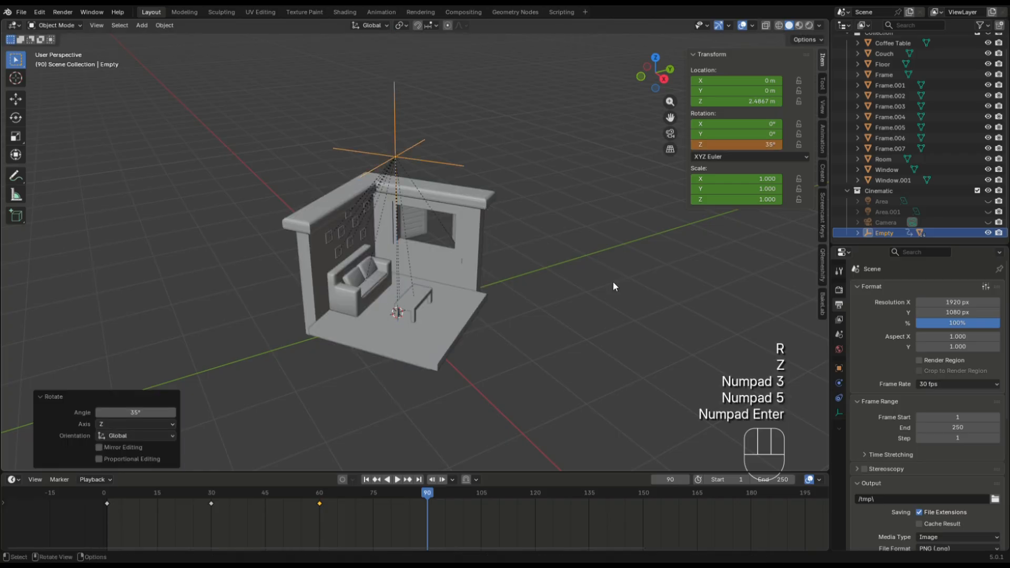
key("i")
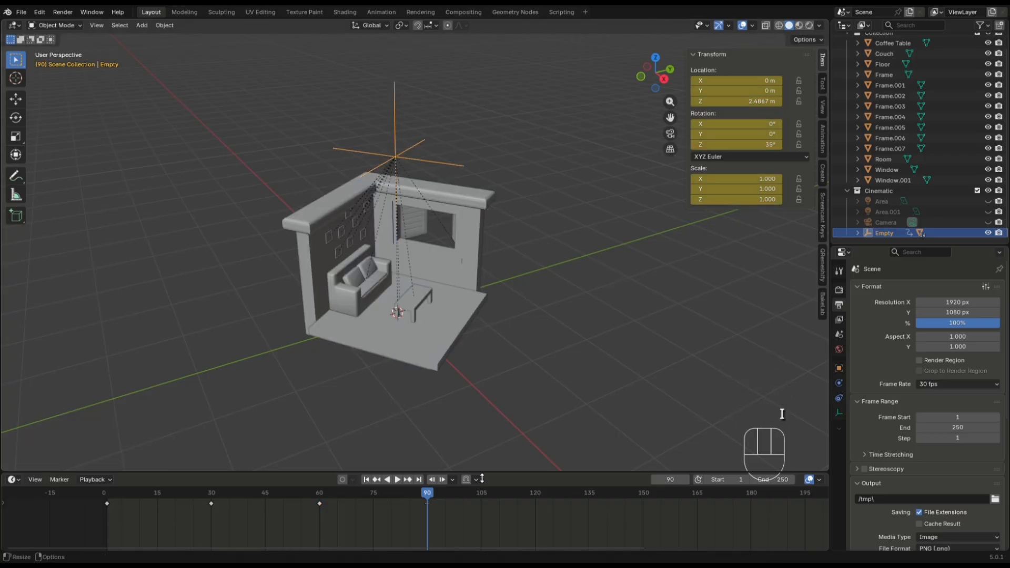
At frame 120, clear the empty's rotation and keyframe its transforms, and set the animation's end frame to 120
left_click_drag(426, 497, 535, 509)
key("alt+r")
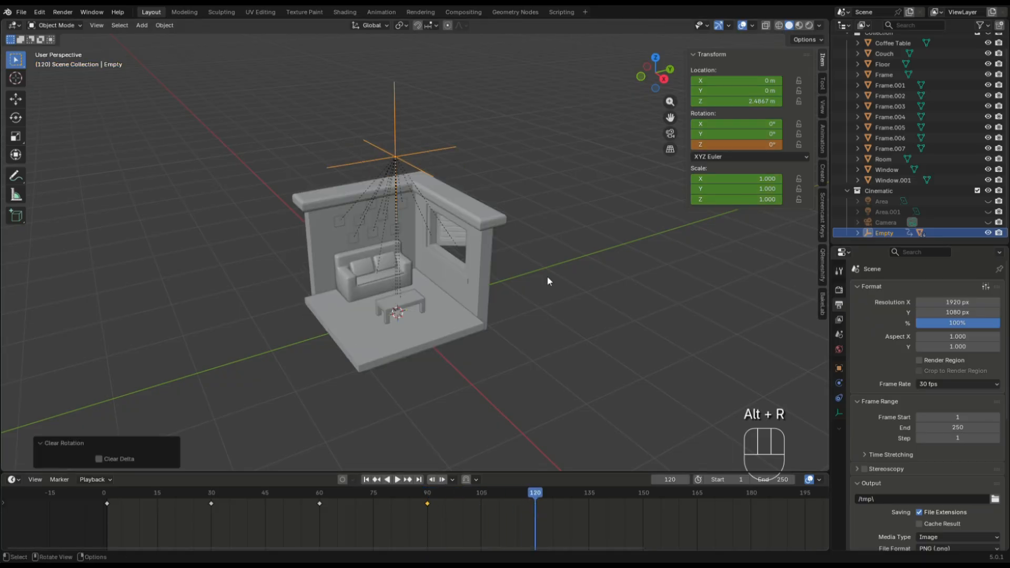
key("i")
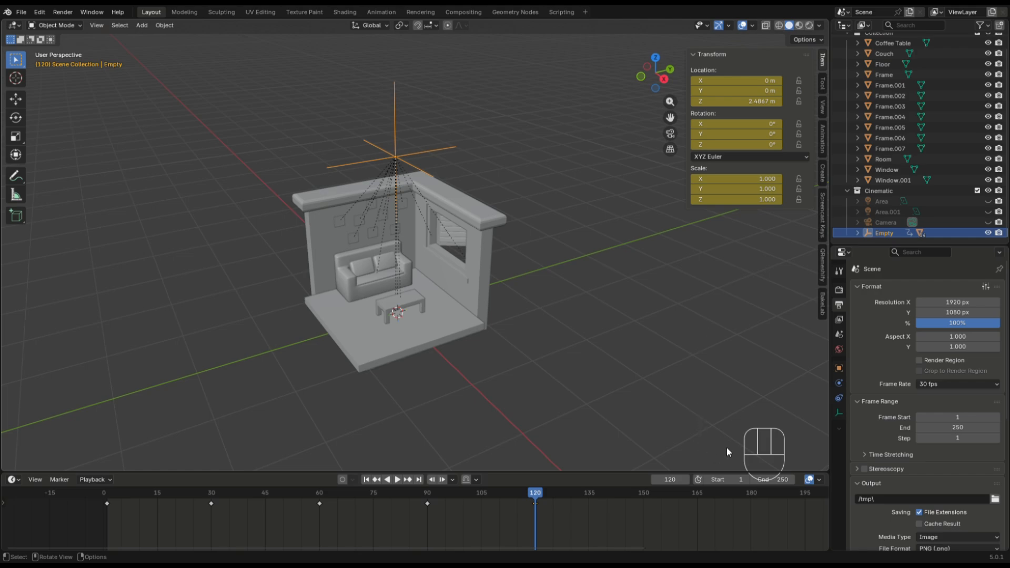
left_click(778, 479)
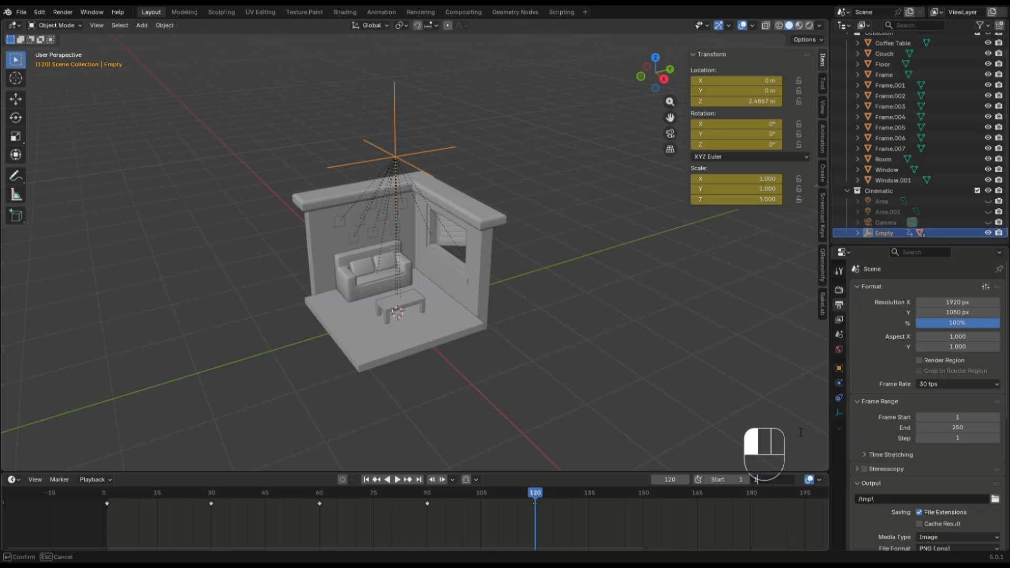
key("Return")
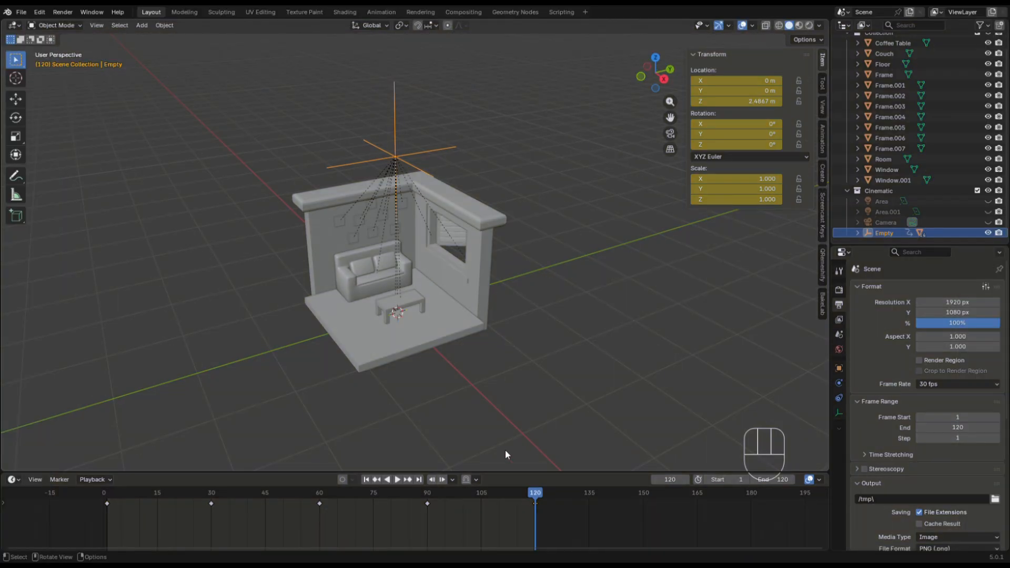
Switch the viewport to rendered shading and unhide the camera and both area lights
left_click(839, 290)
left_click(809, 25)
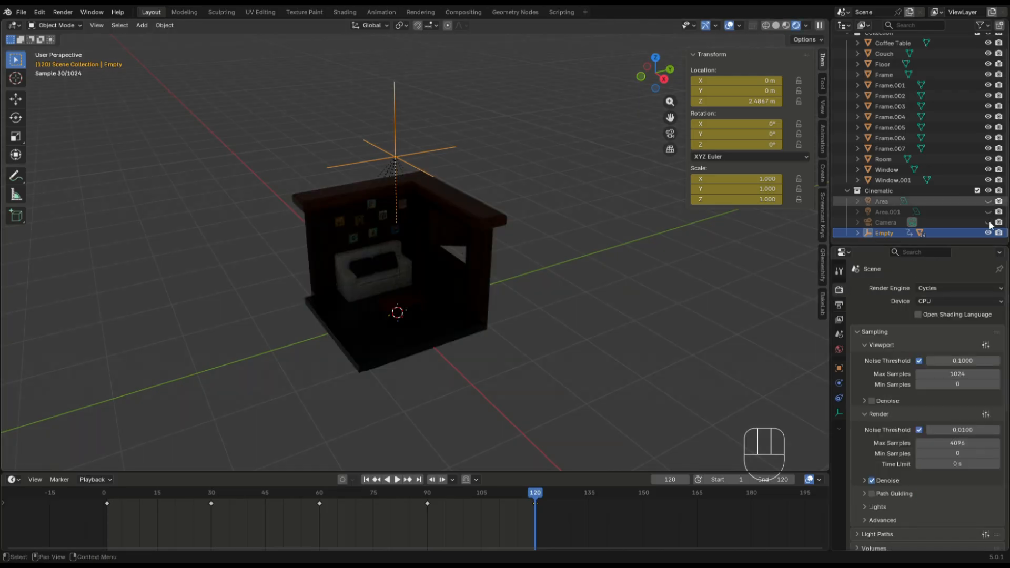
left_click_drag(988, 222, 988, 201)
Change the scene's render engine from Cycles to EEVEE
left_click(968, 287)
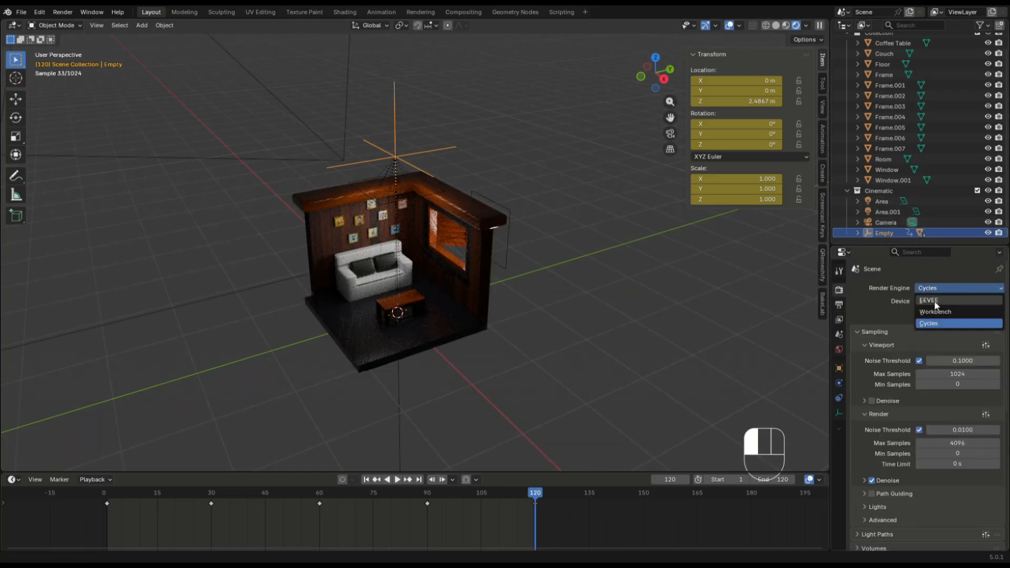
left_click(937, 300)
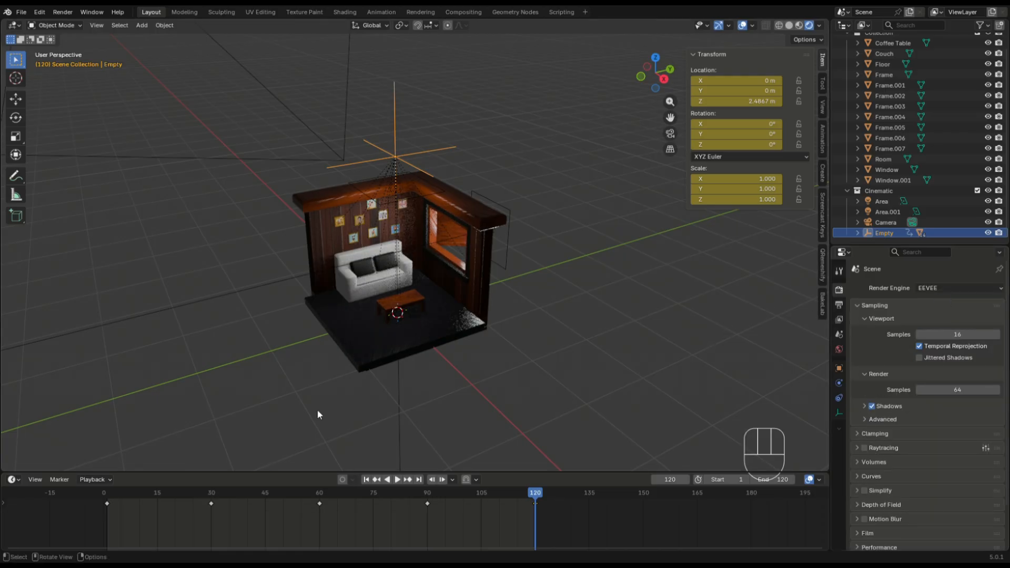
left_click(62, 12)
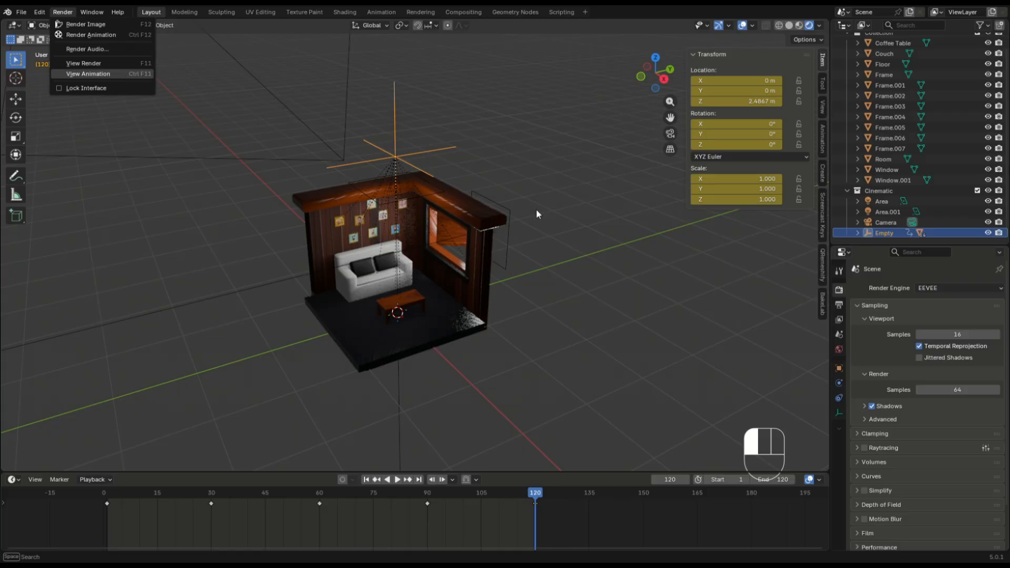
left_click(412, 152)
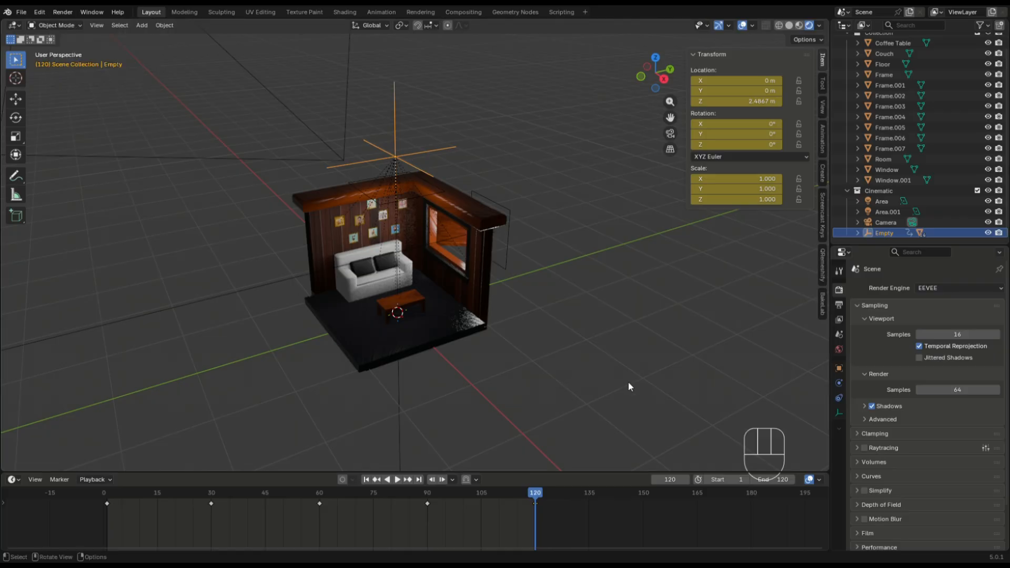
View the room through the scene camera with nothing selected and the viewport overlays hidden
left_click(736, 365)
left_click(745, 27)
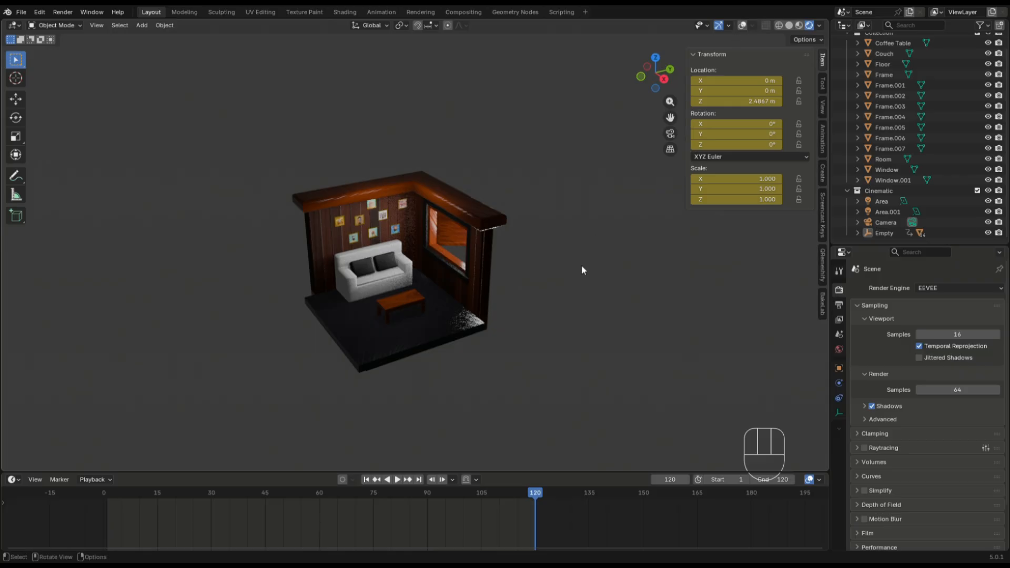
key("KP_0")
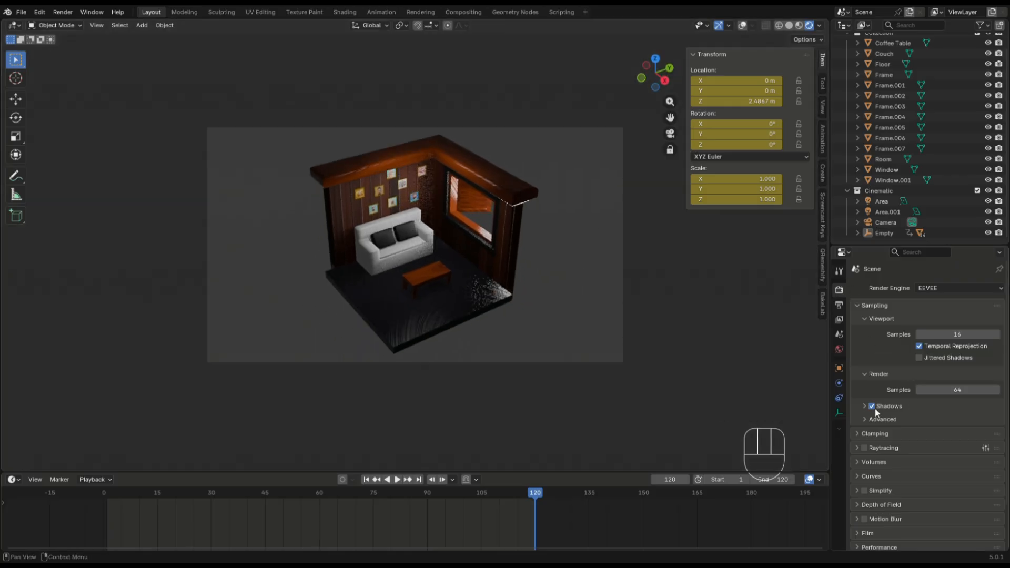
Darken the world background color to nearly black
left_click(837, 348)
left_click(967, 345)
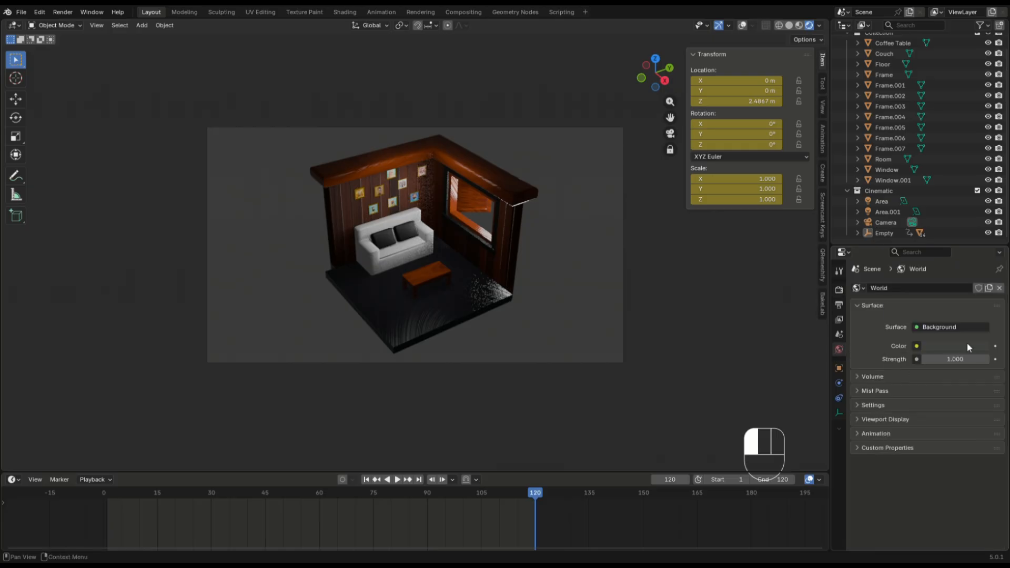
left_click_drag(979, 225, 981, 237)
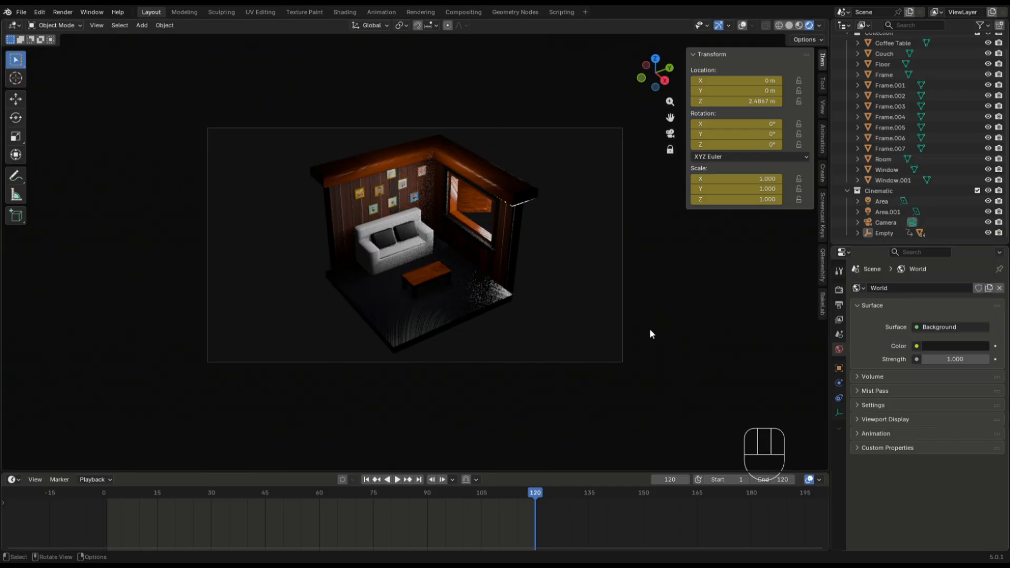